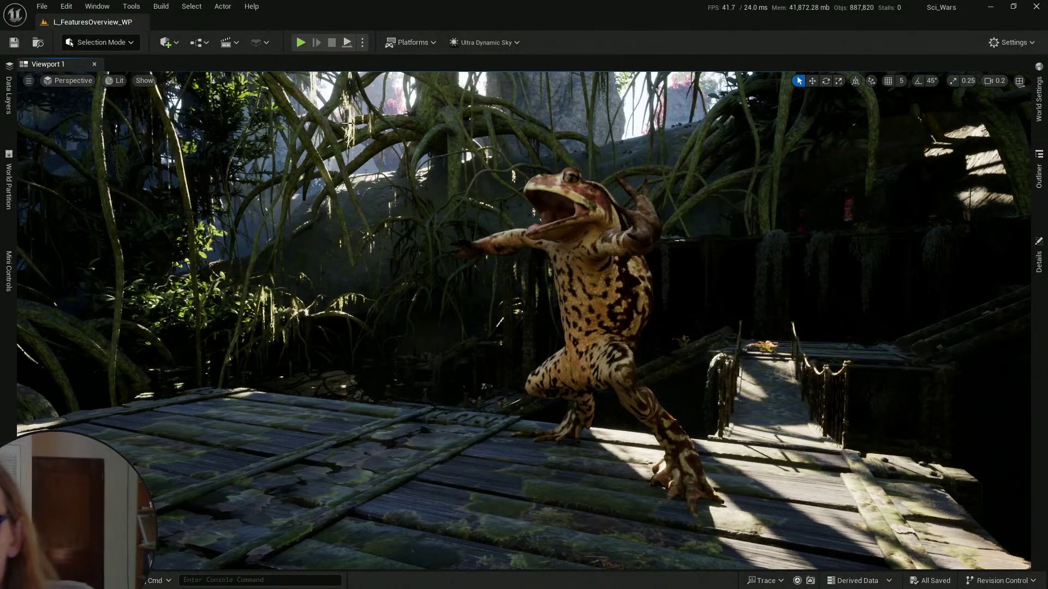
- Toggle Realtime rendering off and back on in the swamp level viewport to compare its effect
click(28, 80)
click(59, 129)
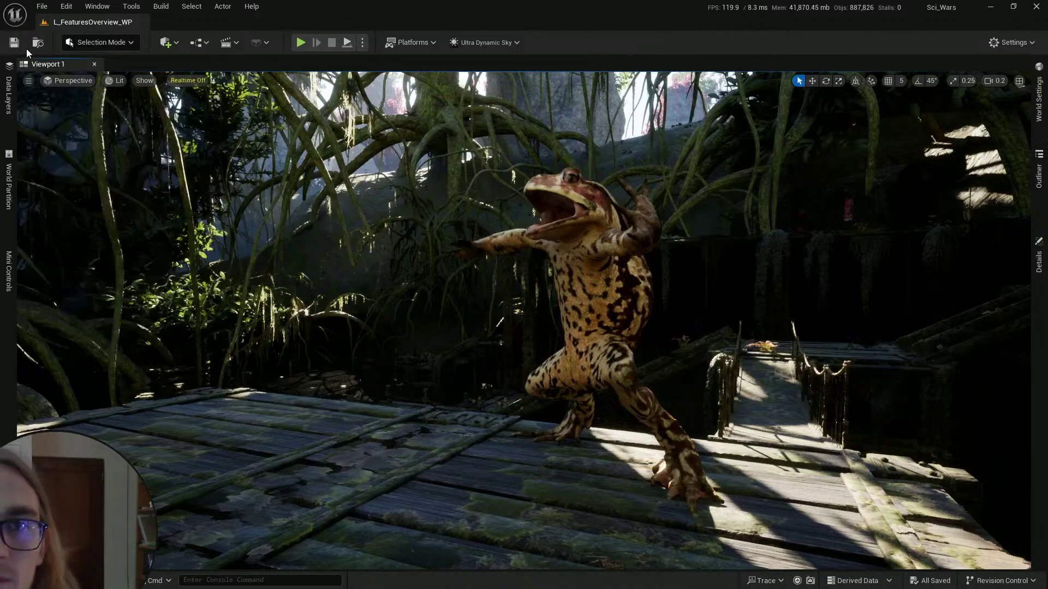
key(ctrl+r)
key(super)
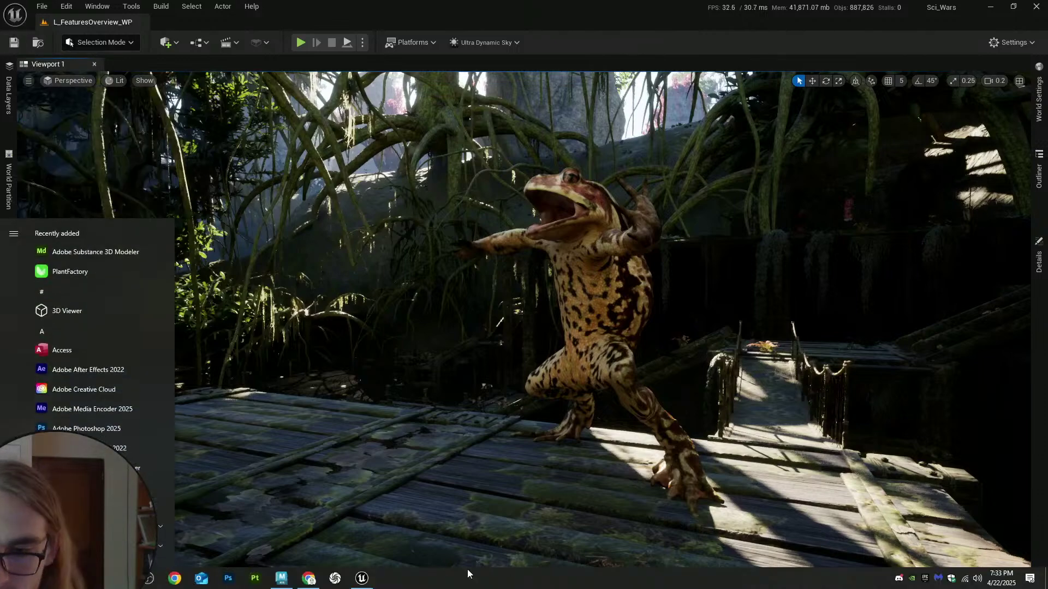
right_drag(426, 388, 455, 367)
click(42, 580)
click(155, 323)
right_drag(516, 252, 516, 264)
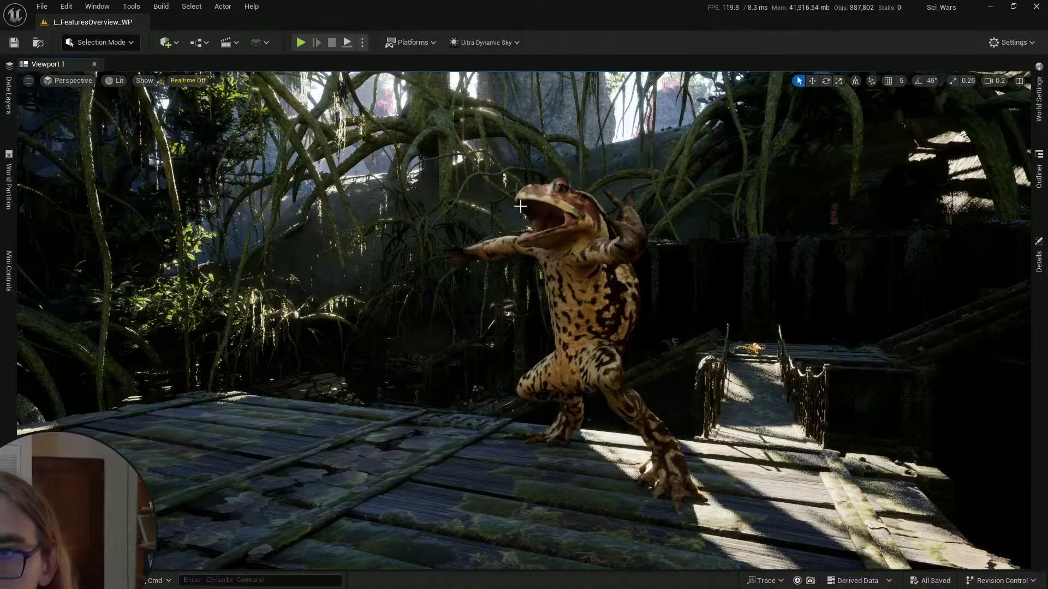
click(196, 81)
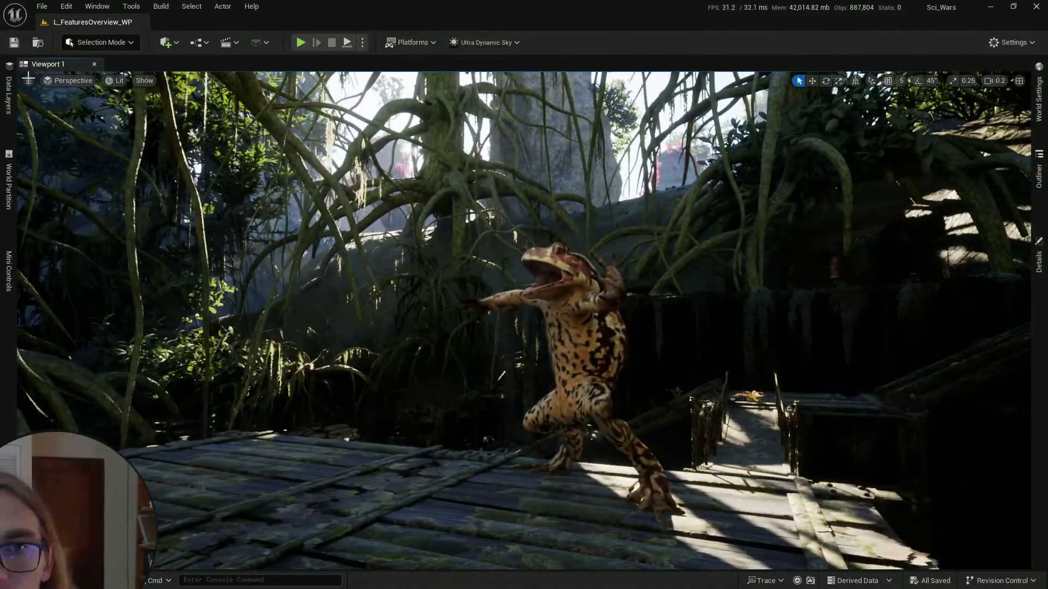
click(29, 80)
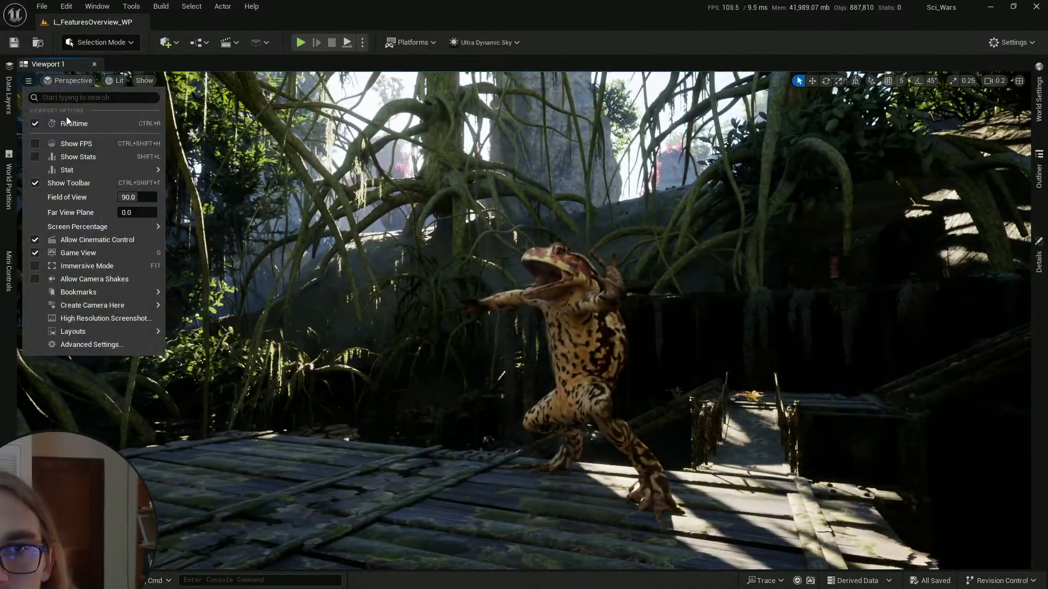
- Switch to Maya and examine the toad's spine, arm and finger joint hierarchy from several angles
key(alt+Tab)
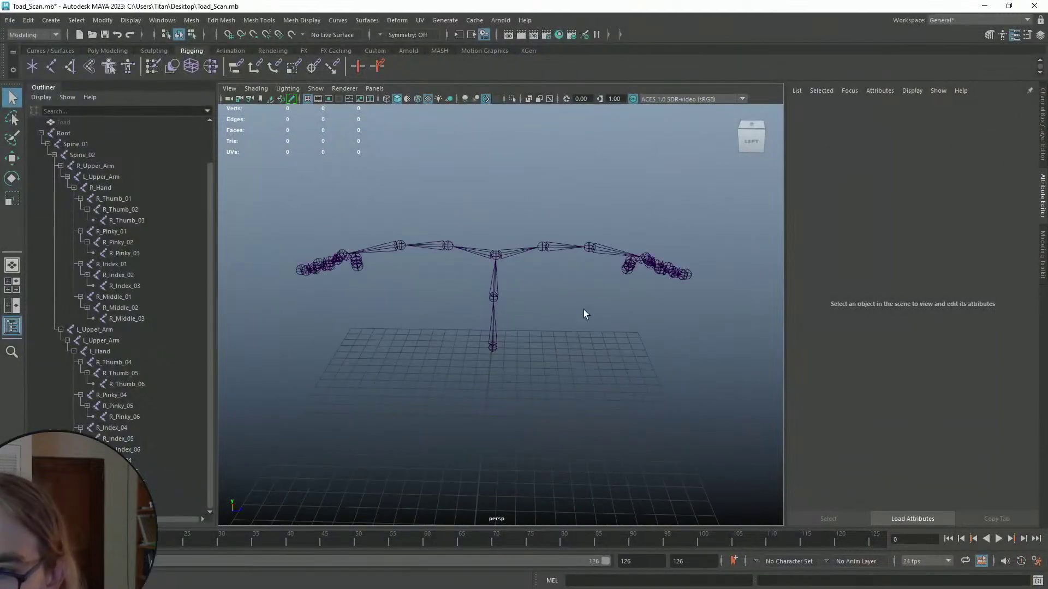
alt+drag(584, 309, 494, 299)
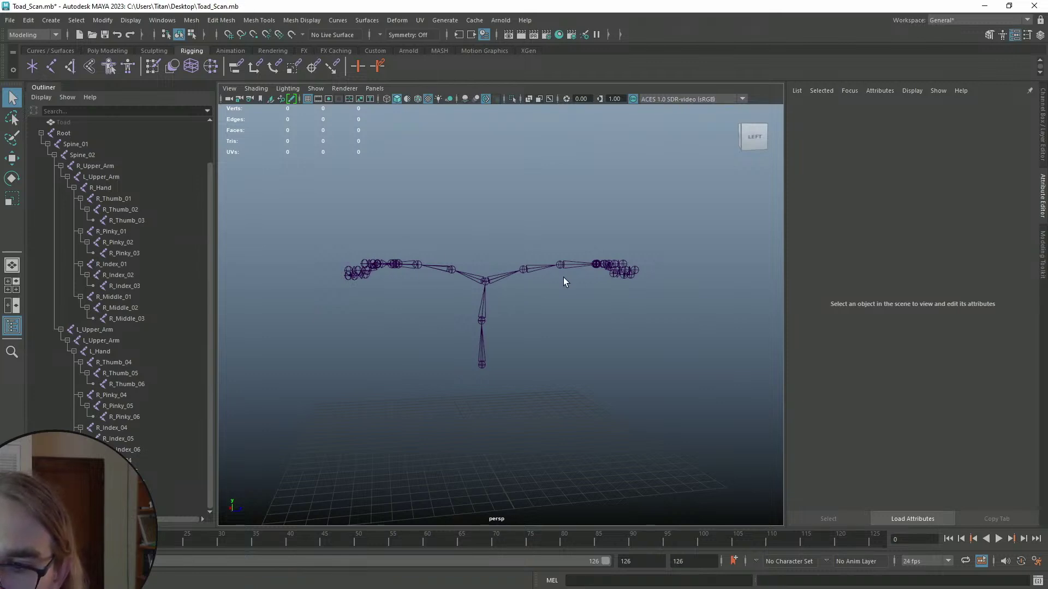
alt+drag(525, 271, 504, 240)
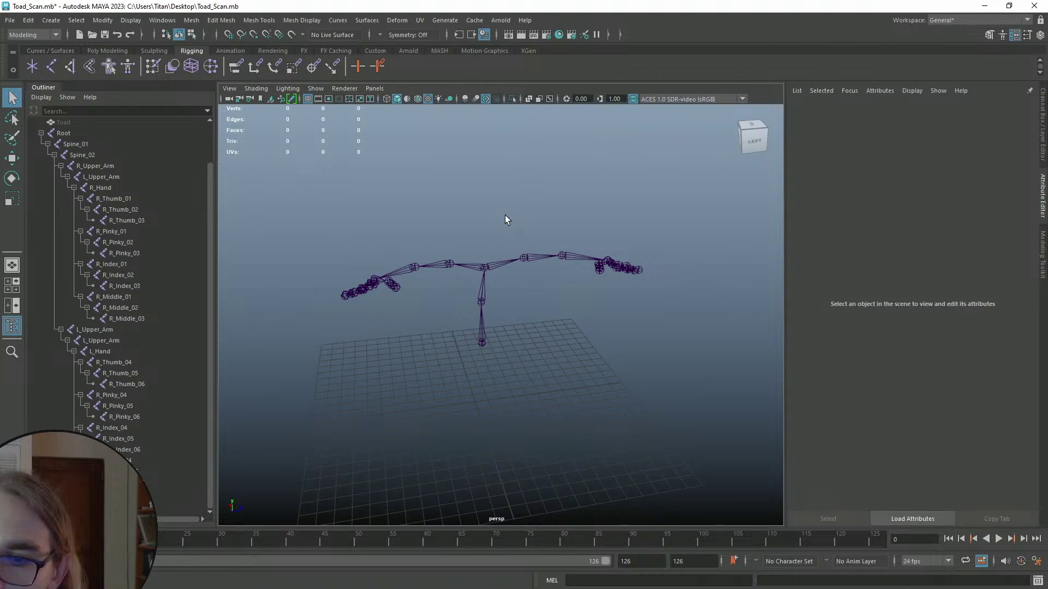
alt+drag(506, 220, 516, 288)
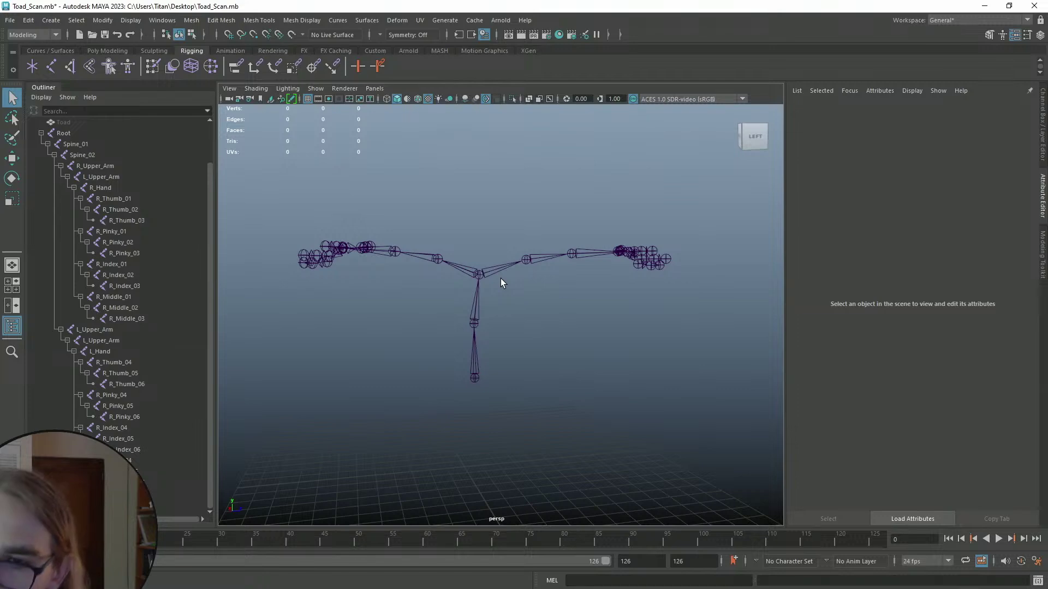
alt+drag(517, 270, 603, 283)
scroll(511, 327, up, 2)
alt+drag(511, 324, 511, 350)
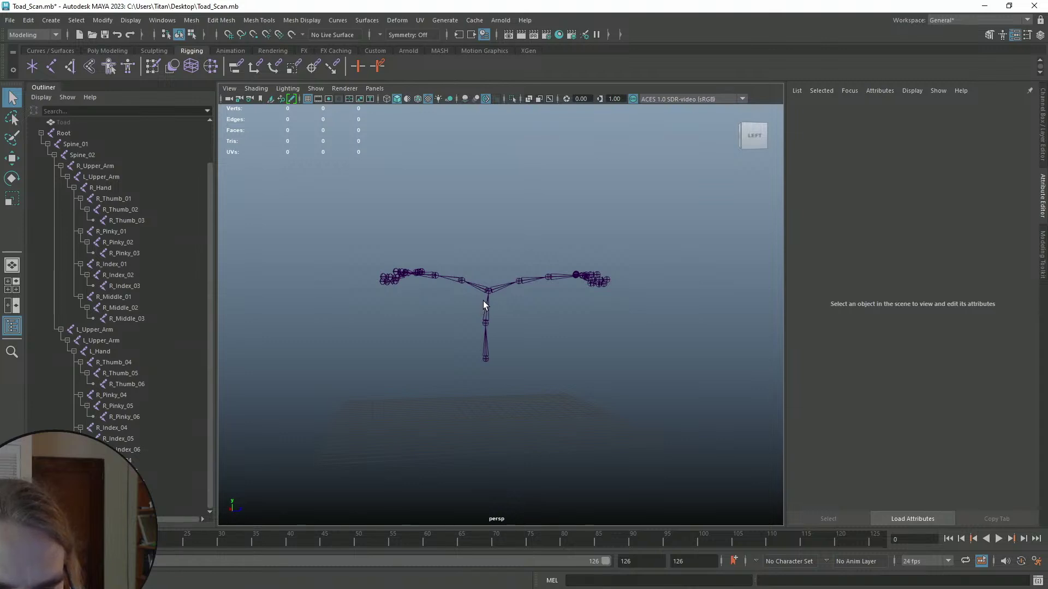
alt+drag(597, 283, 570, 326)
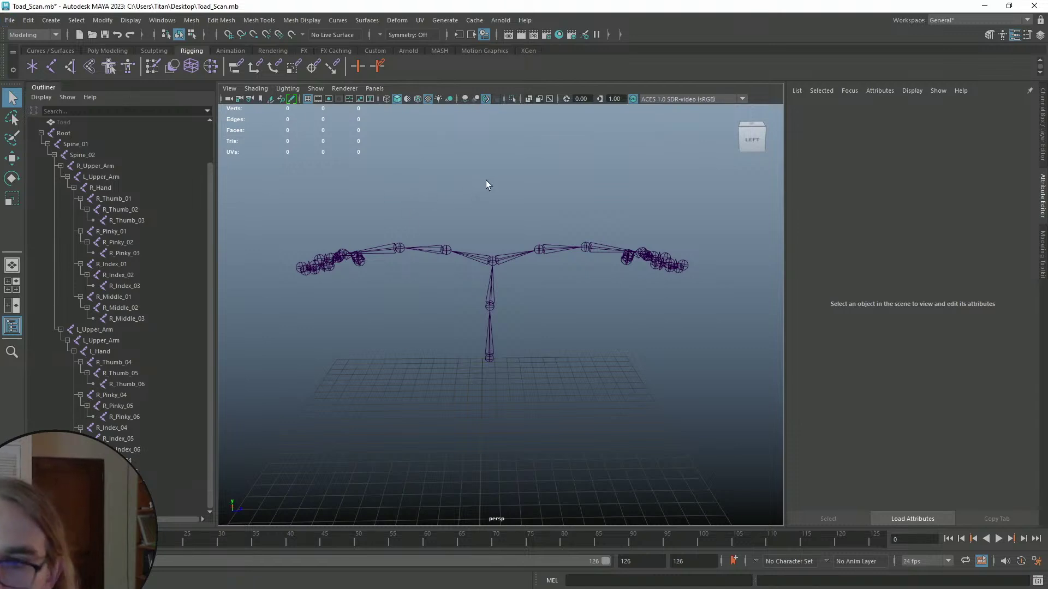
alt+drag(554, 244, 559, 222)
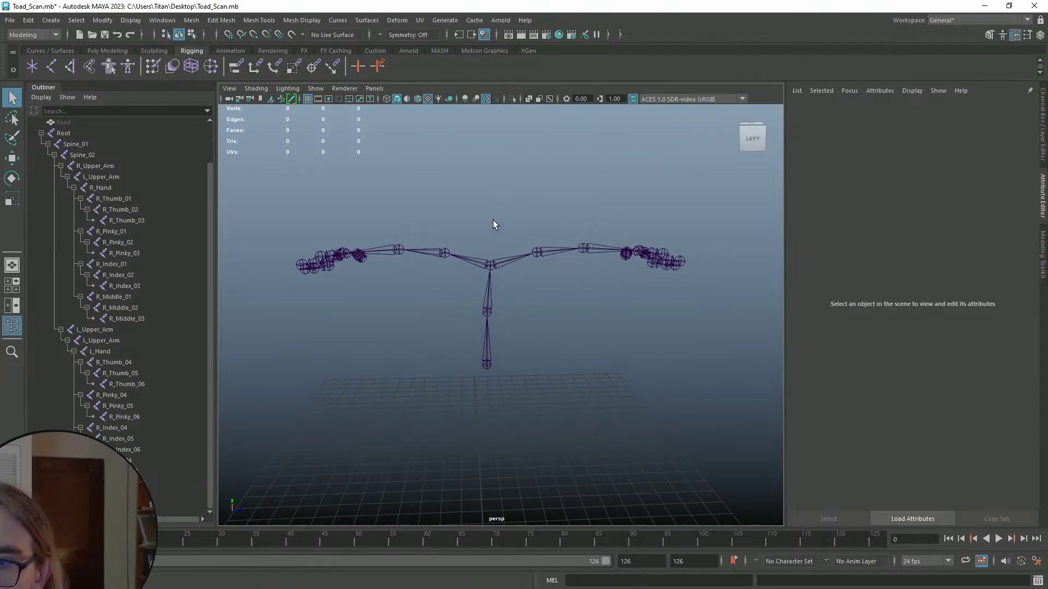
alt+drag(495, 220, 492, 223)
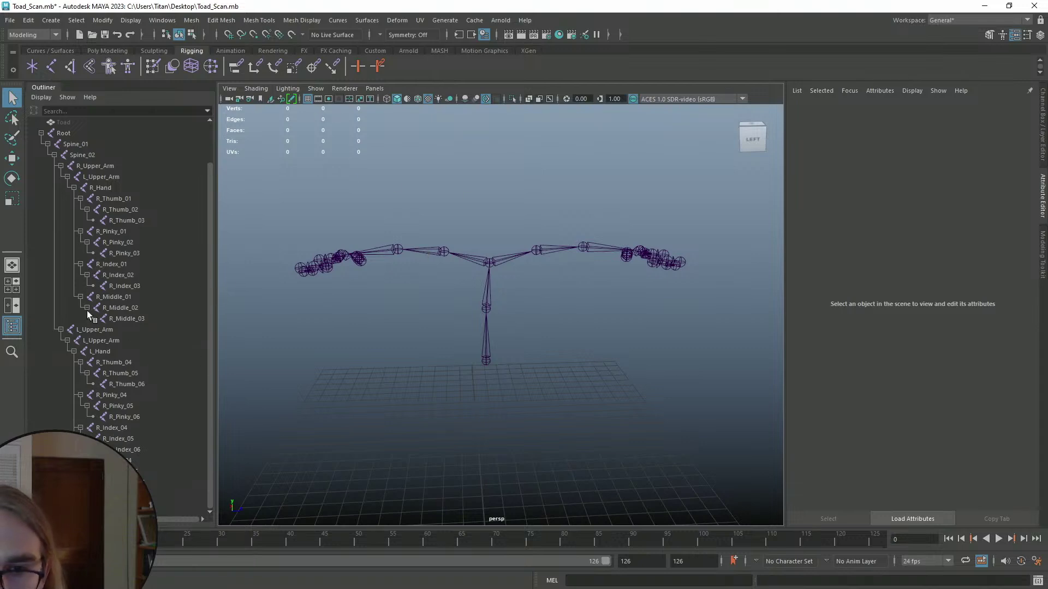
- Unhide the Toad mesh so it displays together with the skeleton
click(74, 123)
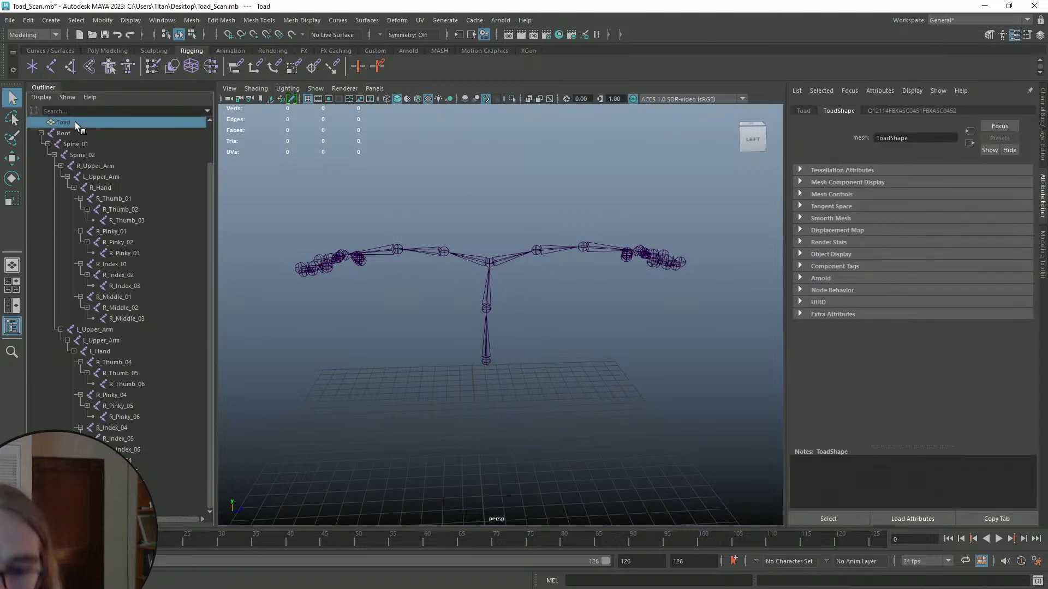
key(h)
click(570, 199)
scroll(600, 218, up, 6)
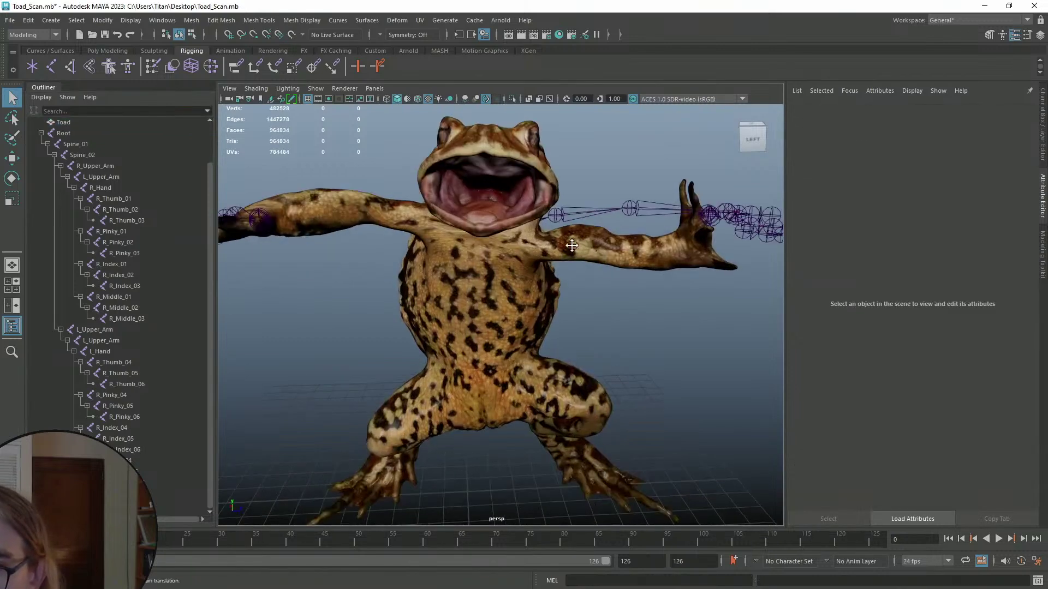
- Move the L_Upper_Arm joint under Spine_02 into the toad's left shoulder, at about -1.53, -0.09, 2.05
alt+middle_drag(608, 224, 589, 267)
scroll(589, 267, down, 3)
alt+drag(588, 267, 523, 303)
scroll(532, 298, up, 5)
click(522, 289)
key(w)
drag(553, 237, 496, 249)
alt+drag(516, 254, 569, 232)
drag(554, 301, 534, 297)
drag(480, 245, 484, 257)
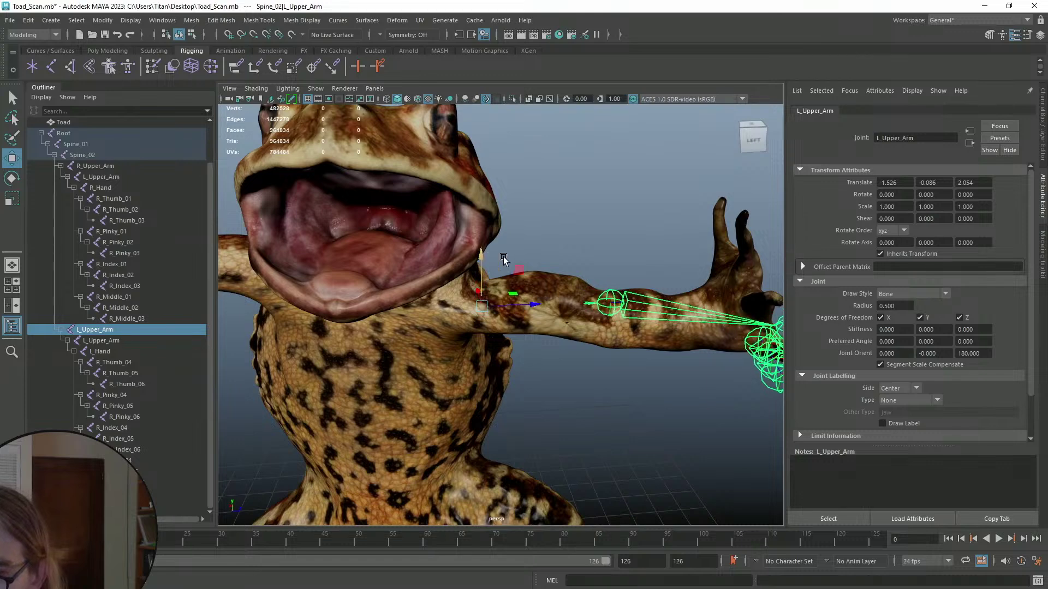
- Move the child L_Upper_Arm joint to the toad's left elbow at about 0.47, 0.12, 2.29 and rotate it about -19.4° in Y
alt+middle_drag(630, 313, 612, 269)
click(594, 253)
alt+drag(594, 253, 607, 240)
drag(595, 198, 624, 295)
alt+middle_drag(624, 294, 435, 267)
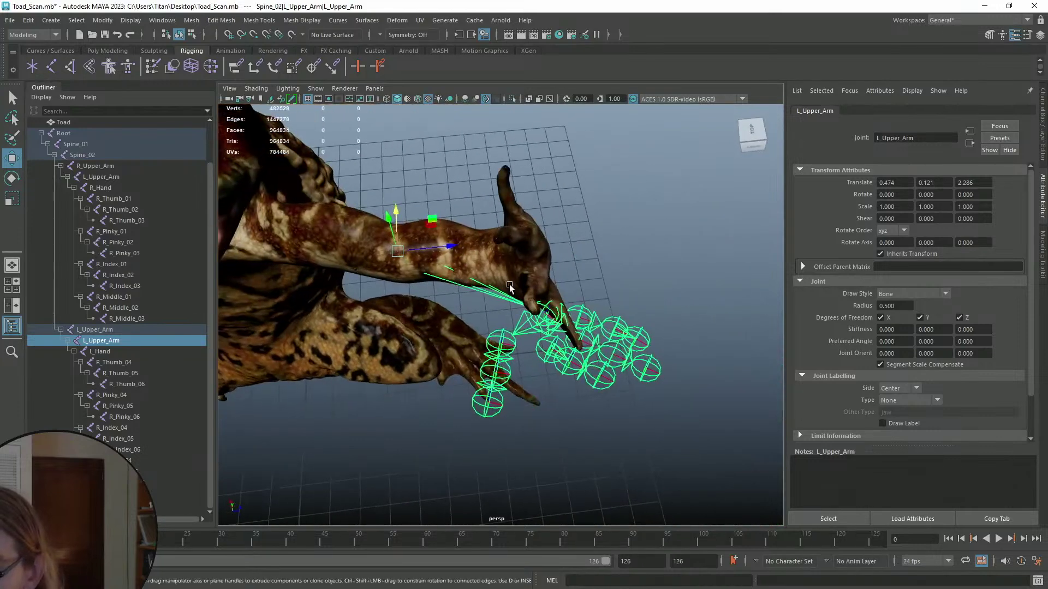
key(e)
drag(434, 277, 474, 296)
key(q)
- Fit the L_Hand joint to the toad's left wrist, moved to about 1.56, -0.30, 2.19 and rotated to about 68.9, 13.6, -102.7
alt+right_drag(473, 295, 507, 276)
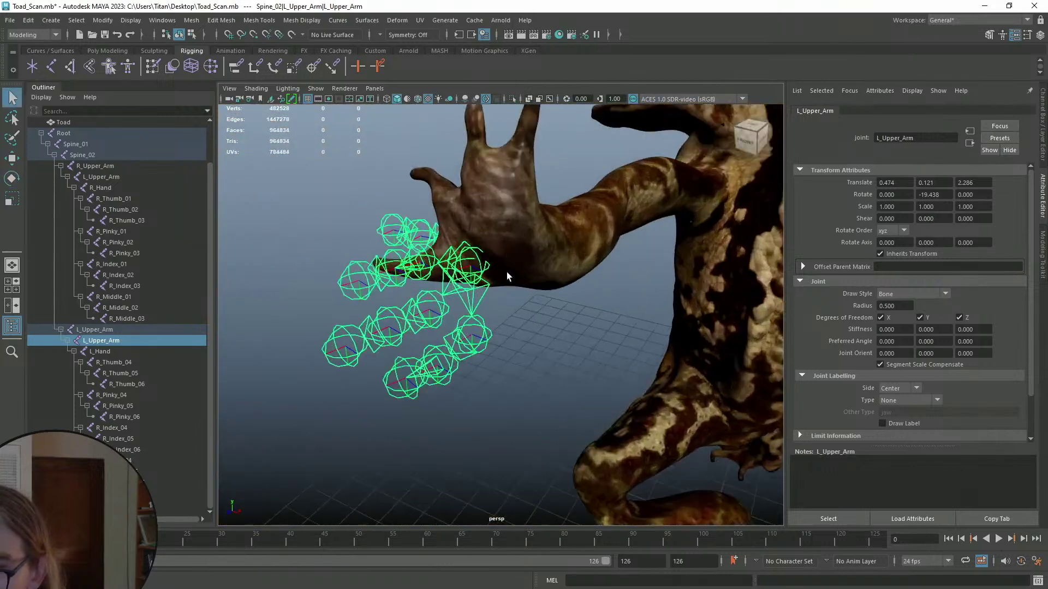
click(484, 276)
key(w)
key(e)
drag(444, 234, 587, 243)
key(w)
drag(562, 201, 561, 179)
alt+drag(562, 183, 579, 238)
drag(615, 292, 533, 289)
key(e)
key(q)
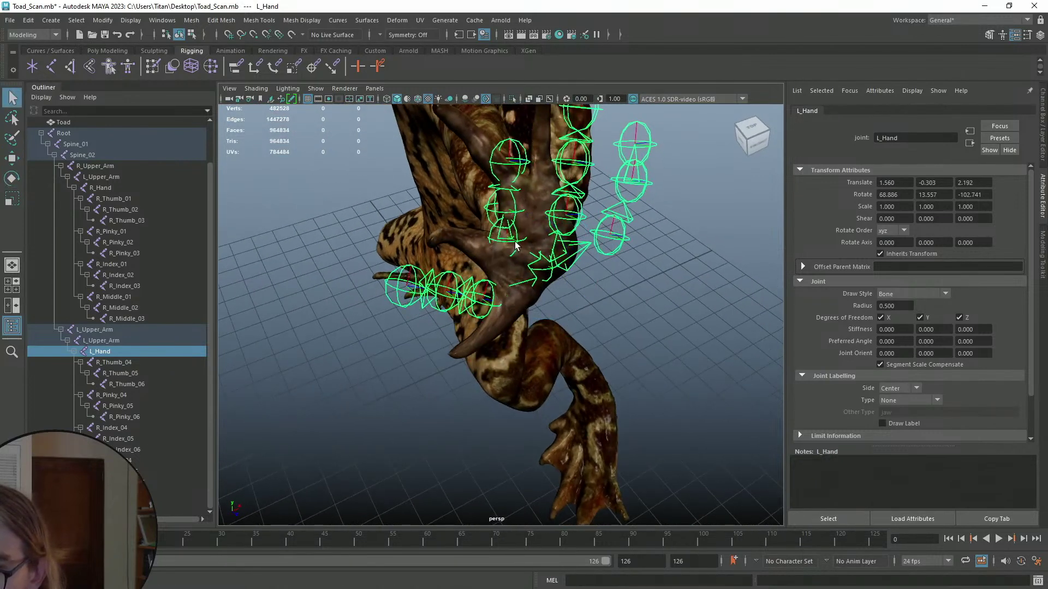
- Rotate and move the left hand's index chain at R_Index_04 to line up with the toad's index finger
click(516, 245)
key(e)
drag(472, 214, 437, 267)
key(w)
mouse_move(549, 226)
mouse_down()
mouse_move(532, 232)
mouse_move(492, 213)
mouse_move(492, 233)
mouse_move(471, 222)
mouse_move(563, 208)
mouse_move(556, 239)
mouse_up()
key(e)
key(q)
click(514, 202)
key(w)
drag(571, 287, 550, 244)
key(q)
- Lower the R_Index_06 joint onto the tip of the left index finger, at about 0.42, -0.06, -0.12
click(658, 235)
alt+middle_drag(658, 237, 669, 294)
alt+drag(668, 294, 548, 234)
click(566, 238)
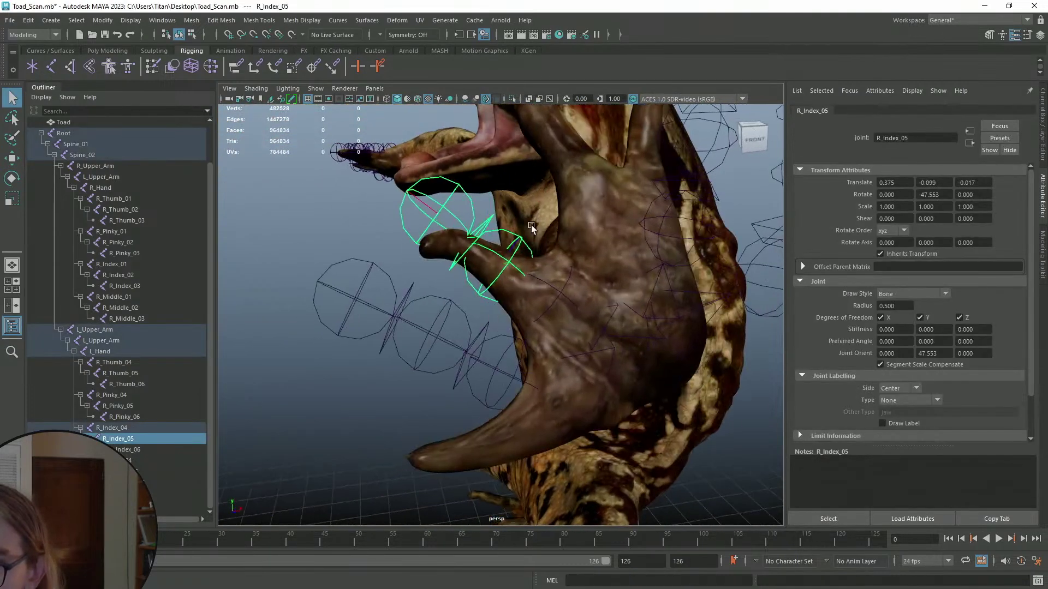
key(w)
click(448, 207)
click(442, 205)
drag(435, 168, 425, 198)
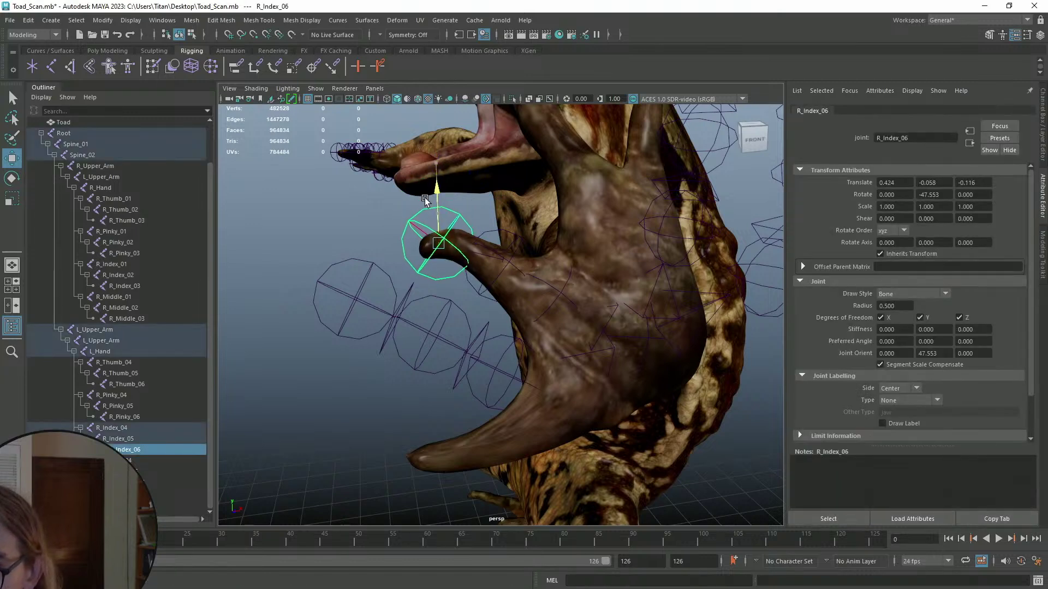
- Shift the R_Index_05 joint along the left index finger to about 0.60, -0.08, -0.09
click(509, 273)
drag(548, 265, 516, 259)
drag(471, 224, 473, 211)
drag(525, 253, 524, 253)
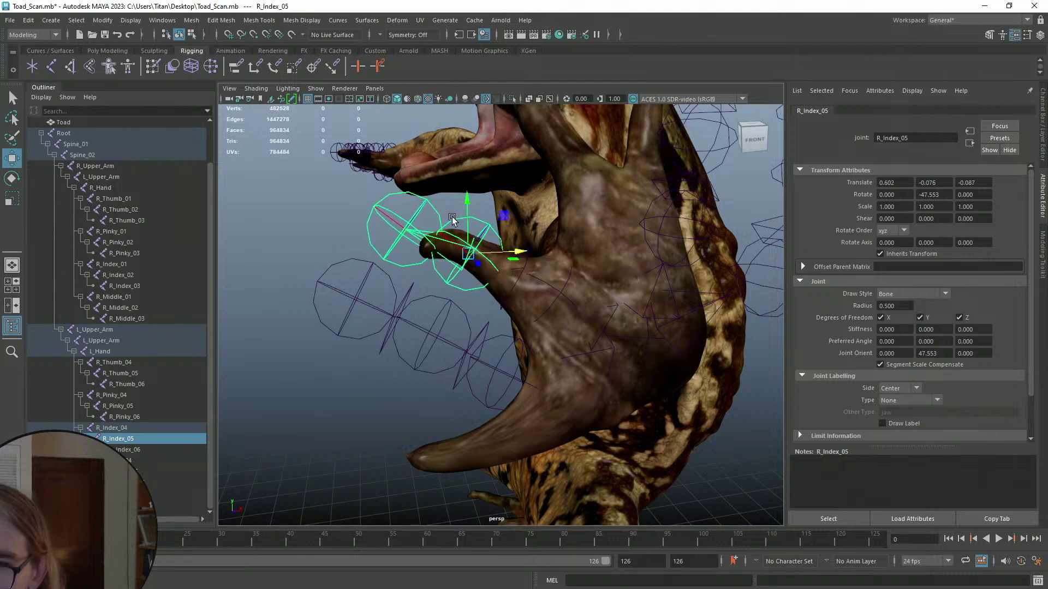
- Refit R_Index_06 inside the index fingertip at about 0.25, -0.06, -0.09, adjusting its height and depth
click(406, 227)
drag(453, 230, 502, 250)
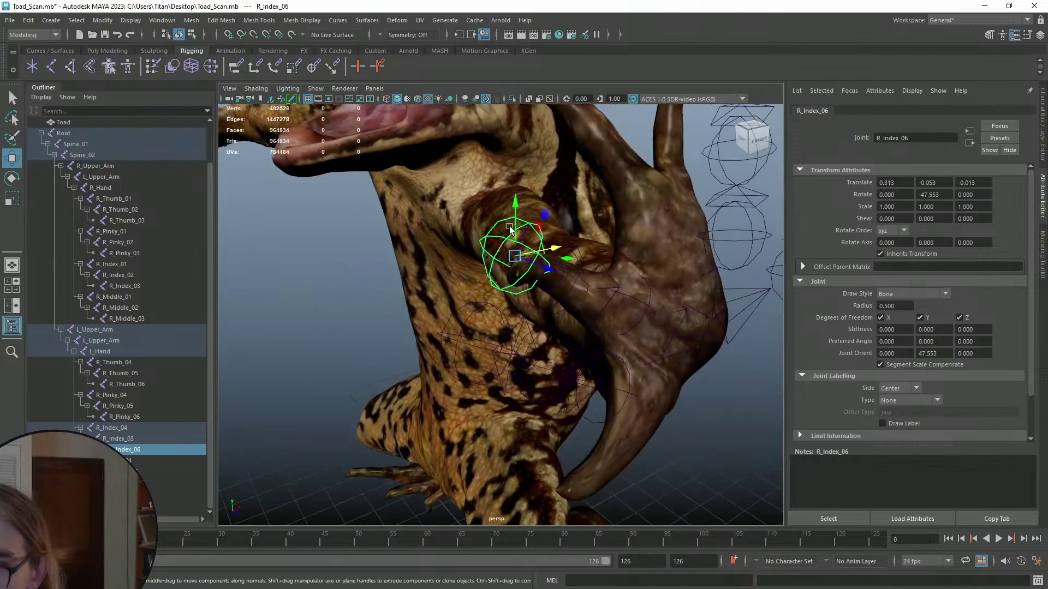
drag(515, 212, 565, 257)
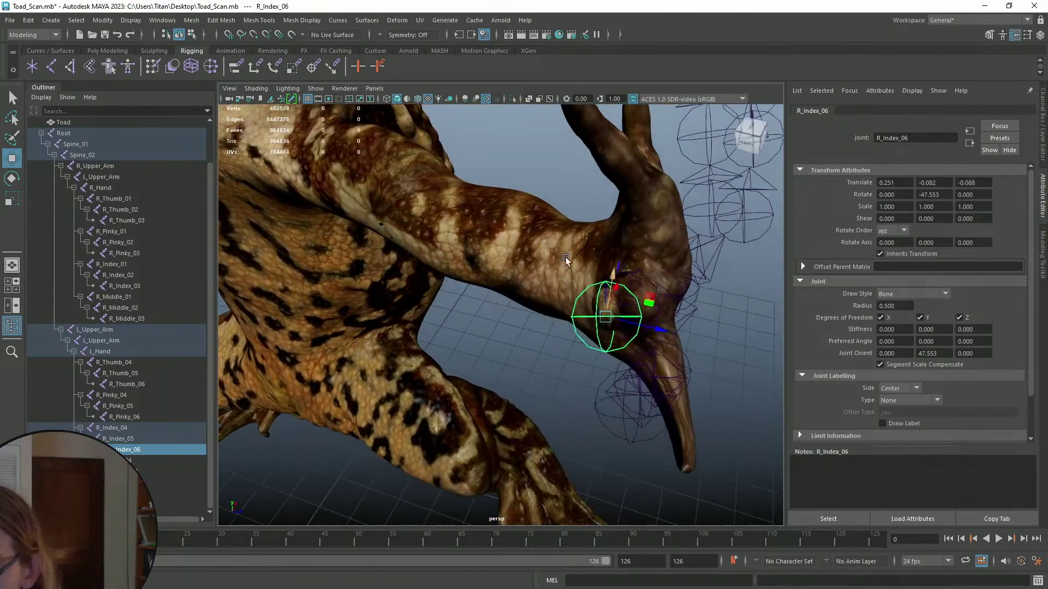
alt+middle_drag(565, 258, 515, 242)
drag(609, 316, 606, 318)
alt+drag(605, 318, 506, 336)
alt+middle_drag(542, 293, 508, 311)
key(q)
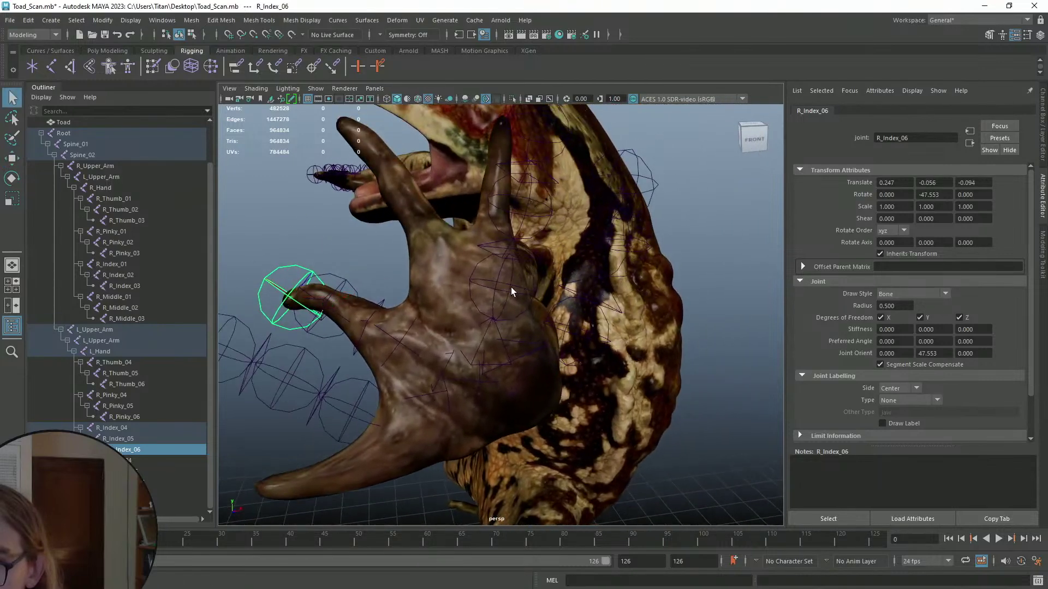
- Move R_Middle_04 to the base of the left middle finger and rotate it to about -9.1° in Y along the finger
click(509, 286)
alt+drag(509, 286, 534, 305)
key(w)
alt+drag(541, 312, 598, 300)
drag(535, 249, 511, 262)
alt+drag(515, 264, 481, 253)
key(e)
drag(407, 217, 359, 234)
alt+middle_drag(360, 235, 418, 262)
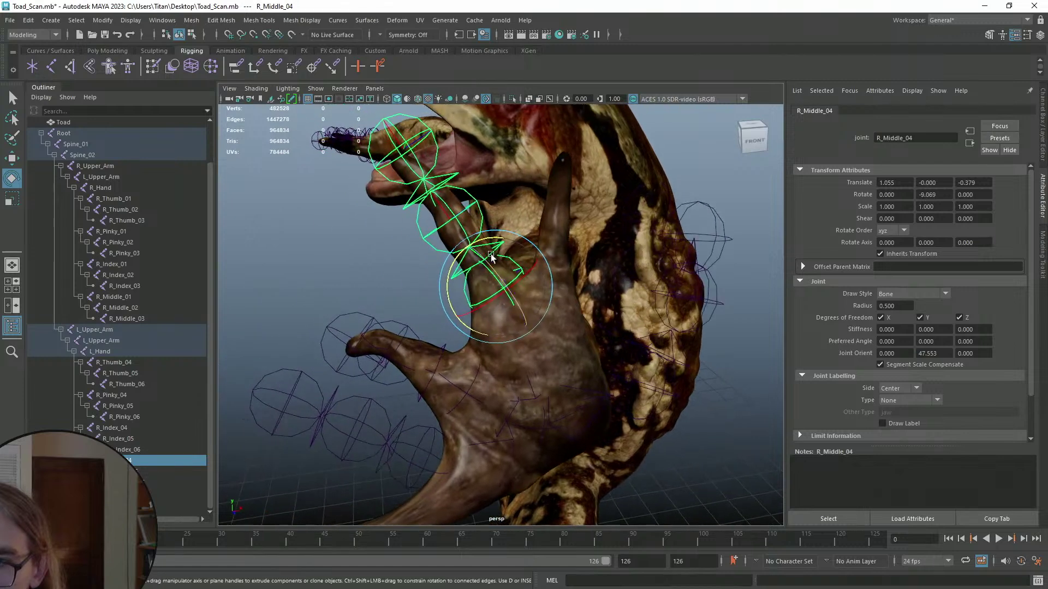
- Move the R_Middle_05 joint into the middle of the left middle finger, at about 0.51, -0.03, 0.02
key(w)
click(452, 219)
drag(448, 165, 449, 179)
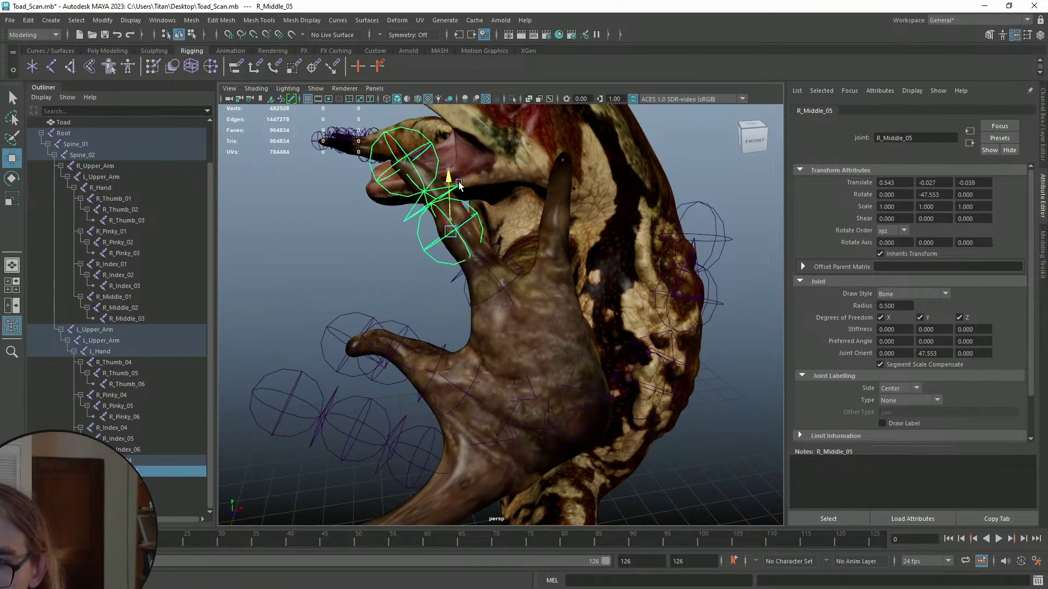
drag(502, 230, 511, 229)
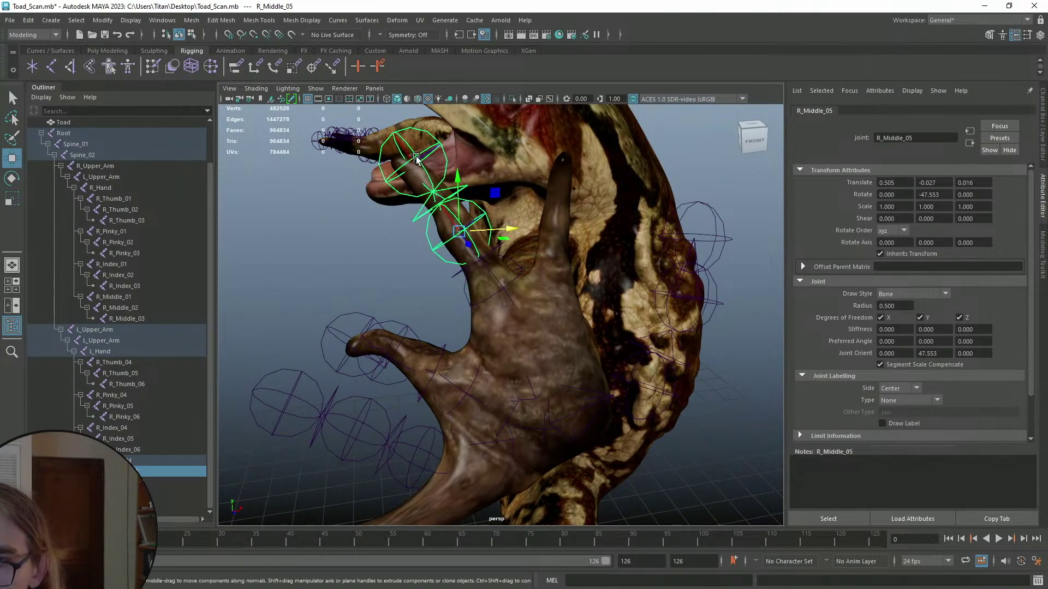
- Position the R_Middle_06 joint inside the tip of the left middle finger
click(427, 159)
alt+middle_drag(427, 159, 496, 260)
drag(497, 262, 490, 262)
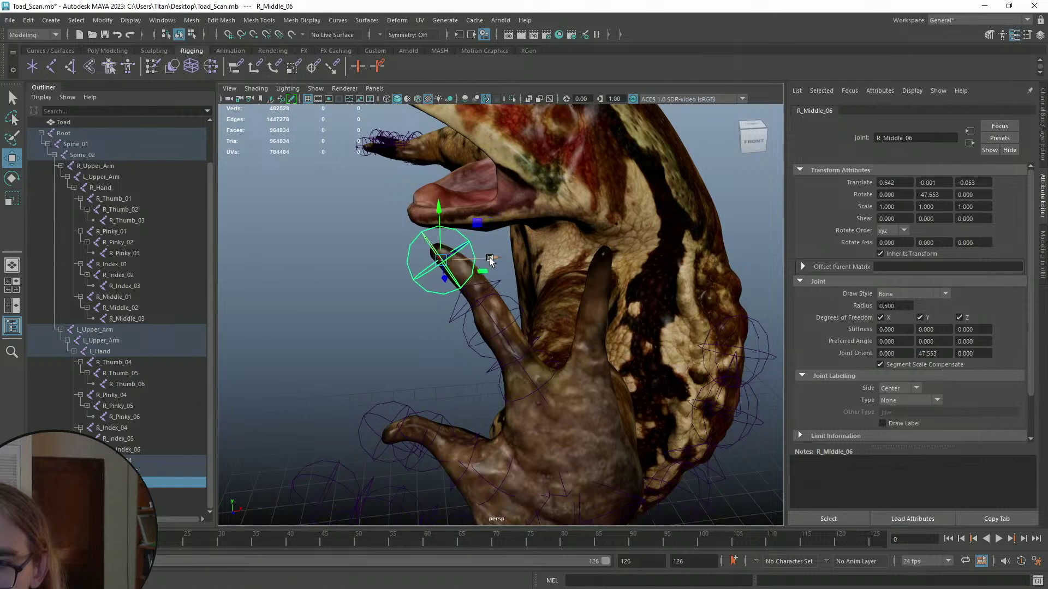
drag(443, 214, 440, 207)
drag(489, 247, 482, 247)
- Move R_Pinky_04 to the base of the left pinky and rotate it to about -11.8, -51.0, 0 to follow the finger
alt+middle_drag(564, 305, 470, 230)
key(q)
alt+drag(471, 232, 539, 229)
click(542, 325)
key(w)
drag(584, 280, 617, 322)
drag(685, 406, 536, 355)
key(e)
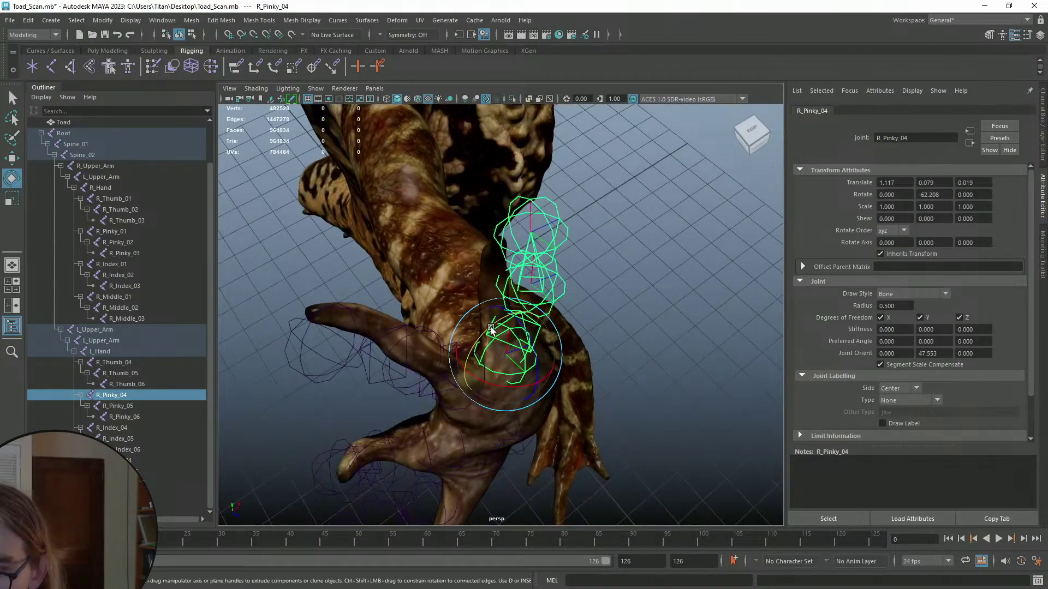
drag(495, 322, 509, 390)
key(w)
drag(506, 334, 506, 329)
drag(536, 387, 434, 285)
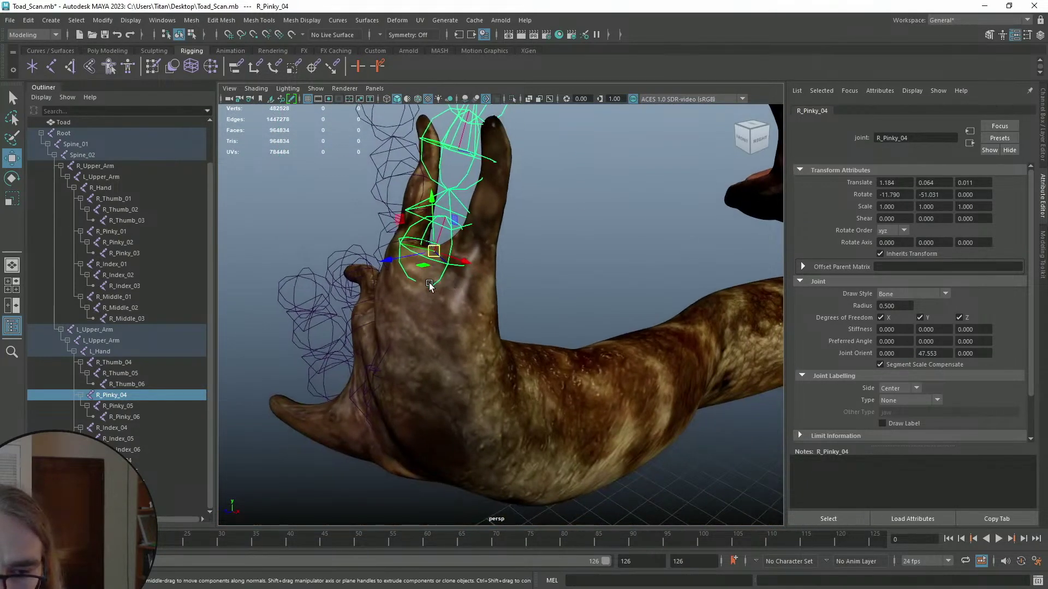
drag(421, 263, 505, 330)
- Move the R_Pinky_05 joint into the middle of the left pinky finger
alt+drag(505, 330, 561, 273)
click(451, 199)
drag(613, 337, 587, 330)
- Fit R_Pinky_06 to the left pinky tip, rotated to about -20.7, -35.8, 32.8 and moved to about 0.44, 0.14, 0
alt+drag(587, 330, 460, 225)
click(544, 232)
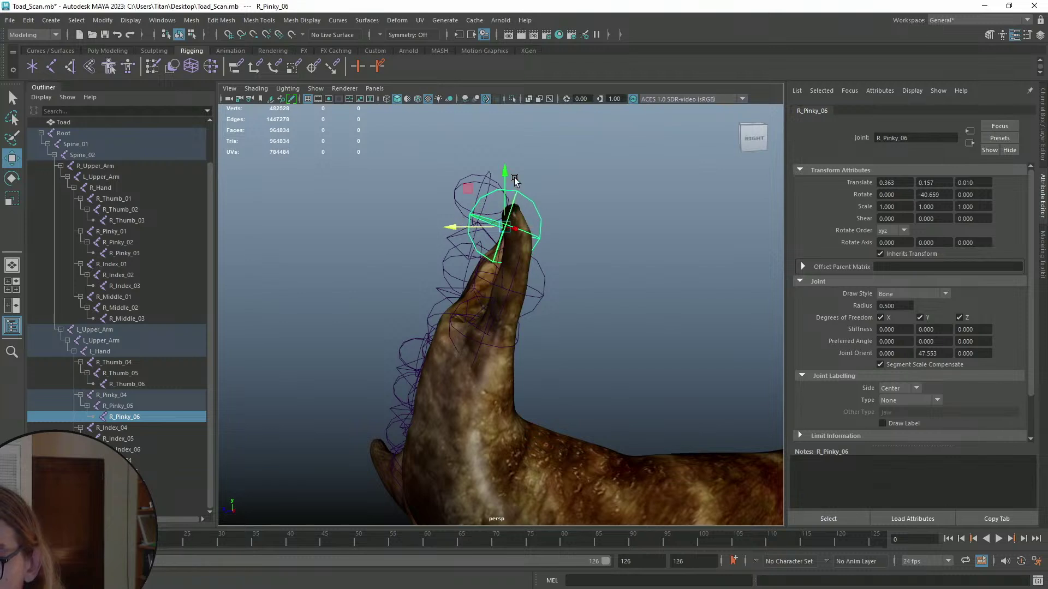
key(e)
mouse_move(521, 260)
mouse_down()
mouse_move(552, 262)
mouse_move(526, 262)
mouse_up()
key(w)
drag(469, 218, 463, 217)
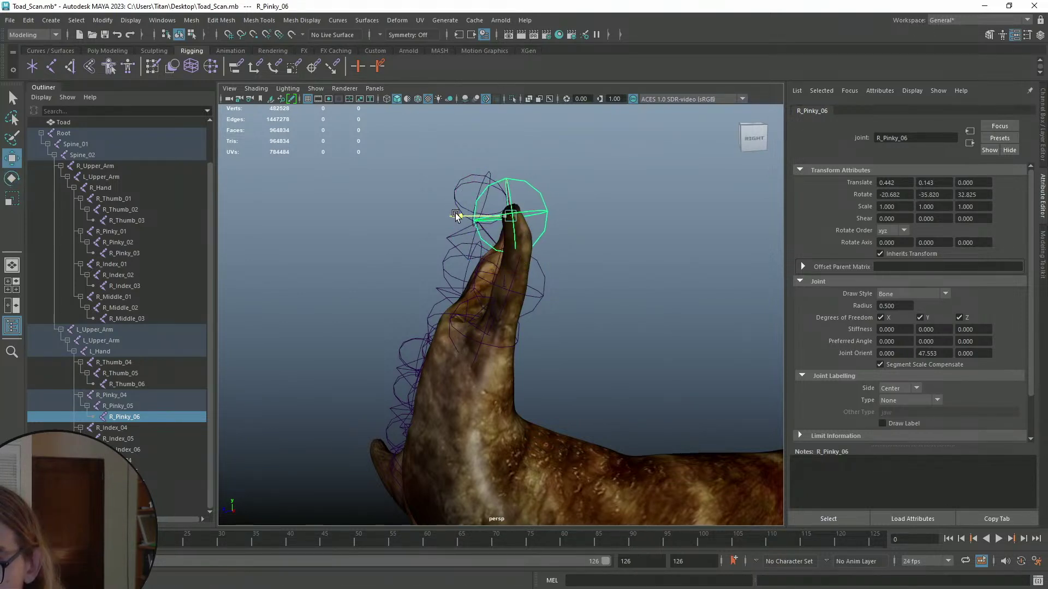
- Rotate the R_Pinky_05 joint so its bone follows the bend of the left pinky finger
click(546, 293)
click(513, 240)
key(e)
key(e)
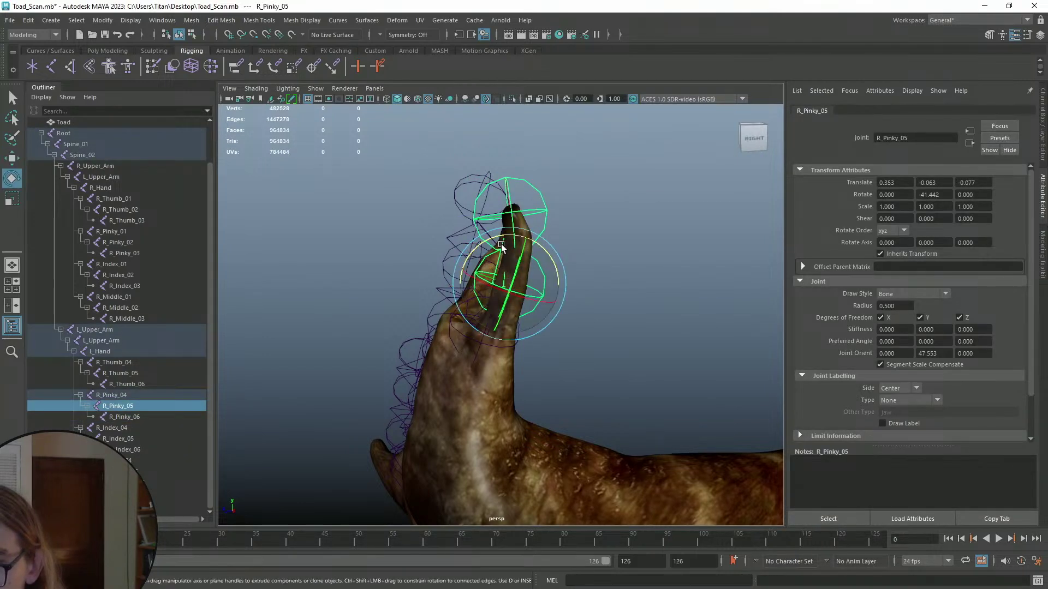
drag(538, 246, 518, 238)
key(w)
- Refit R_Pinky_06 inside the left pinky tip, rotated to about -15.9, -38.1, 23.5 and moved to about 0.42, 0.08, -0.01
key(Down)
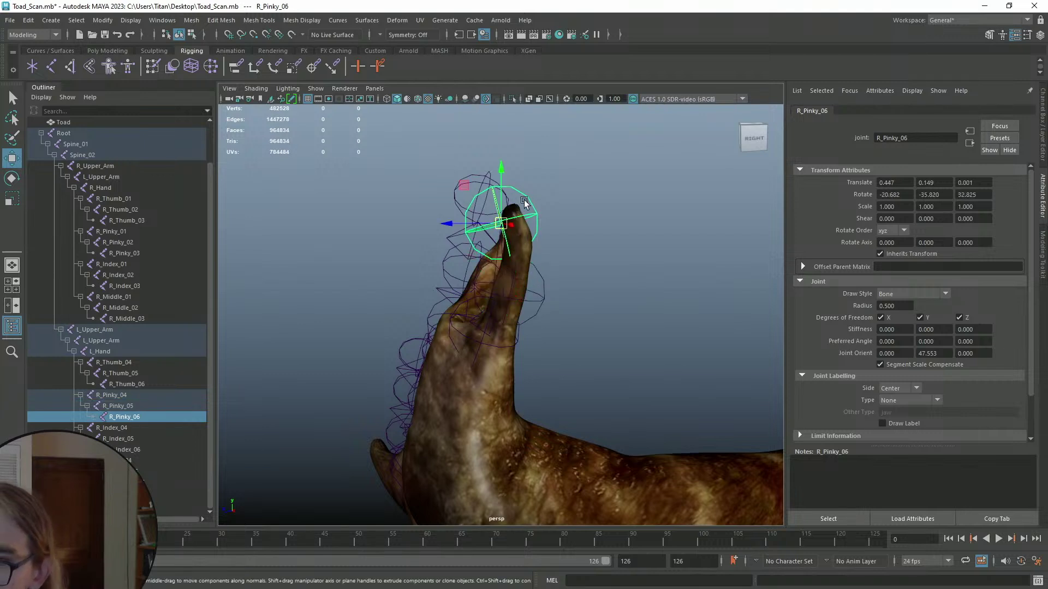
drag(500, 174, 475, 235)
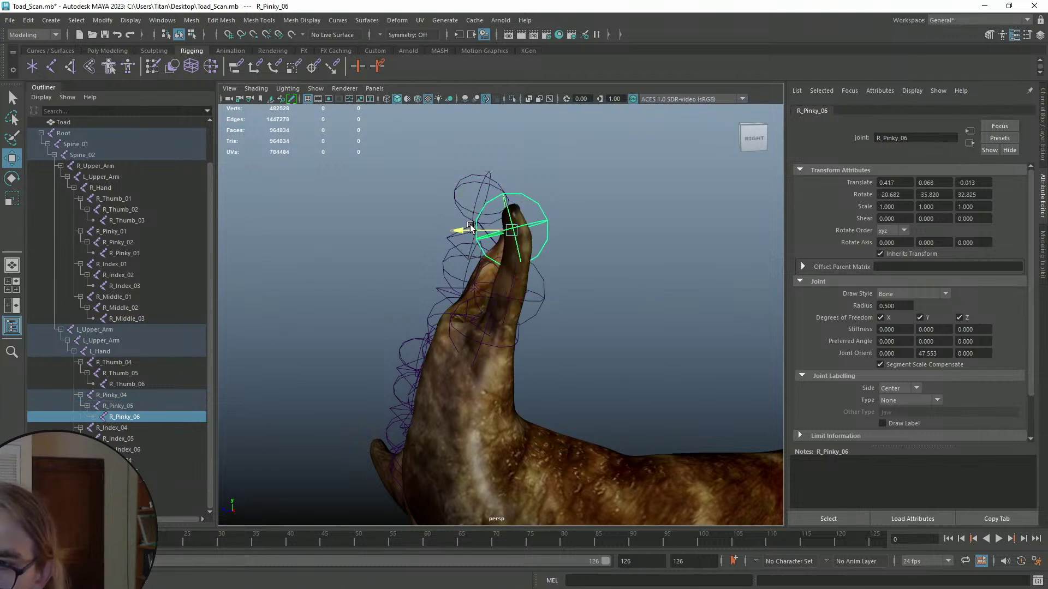
key(e)
drag(537, 274, 532, 291)
key(w)
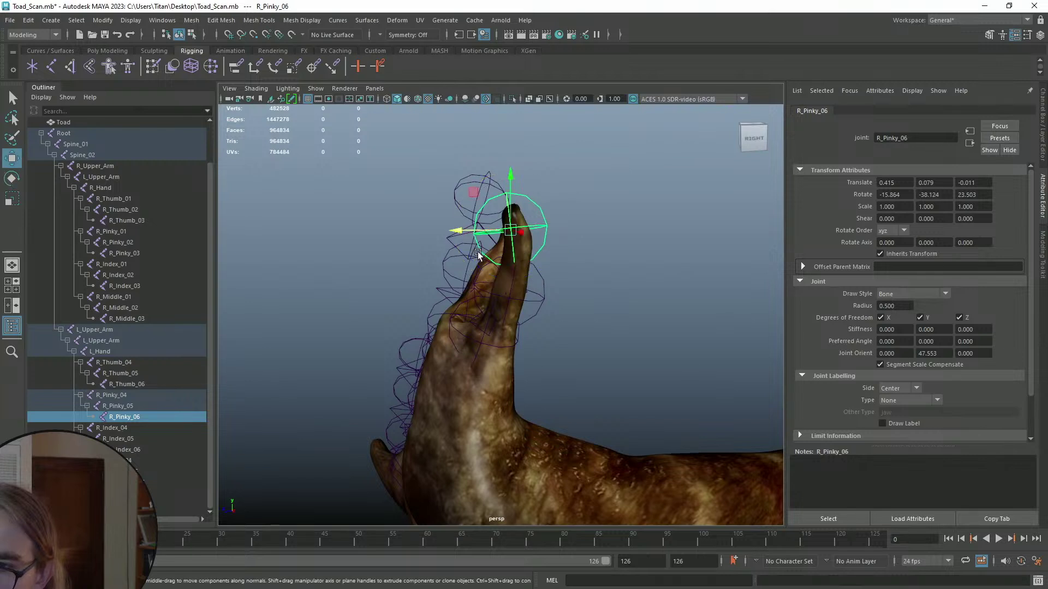
drag(463, 228, 467, 228)
key(q)
click(610, 273)
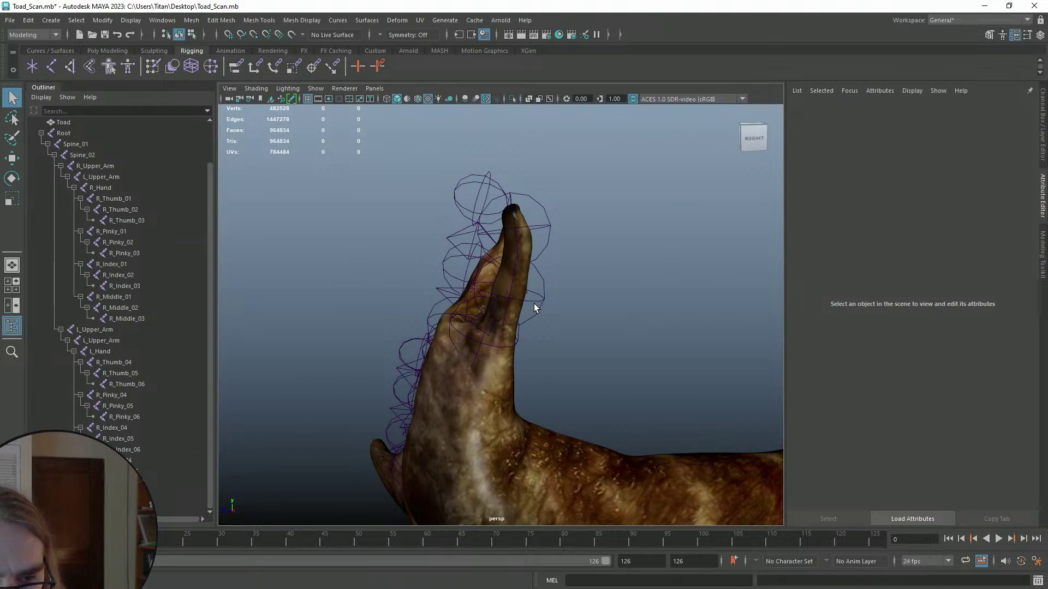
- Move R_Middle_05 and the joint at the fingertip into line with the left middle finger
alt+drag(534, 303, 540, 264)
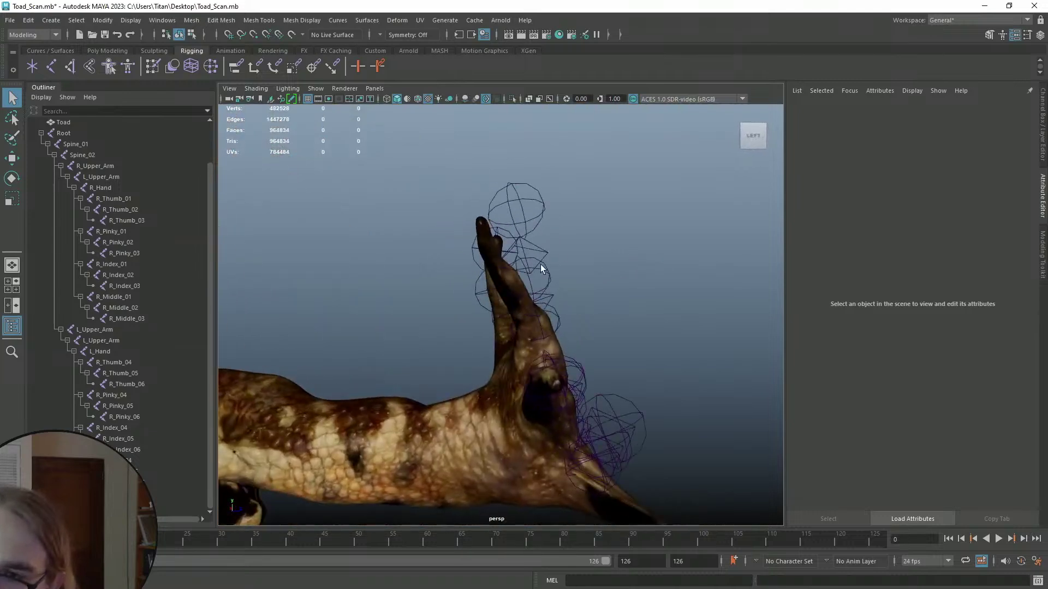
click(549, 279)
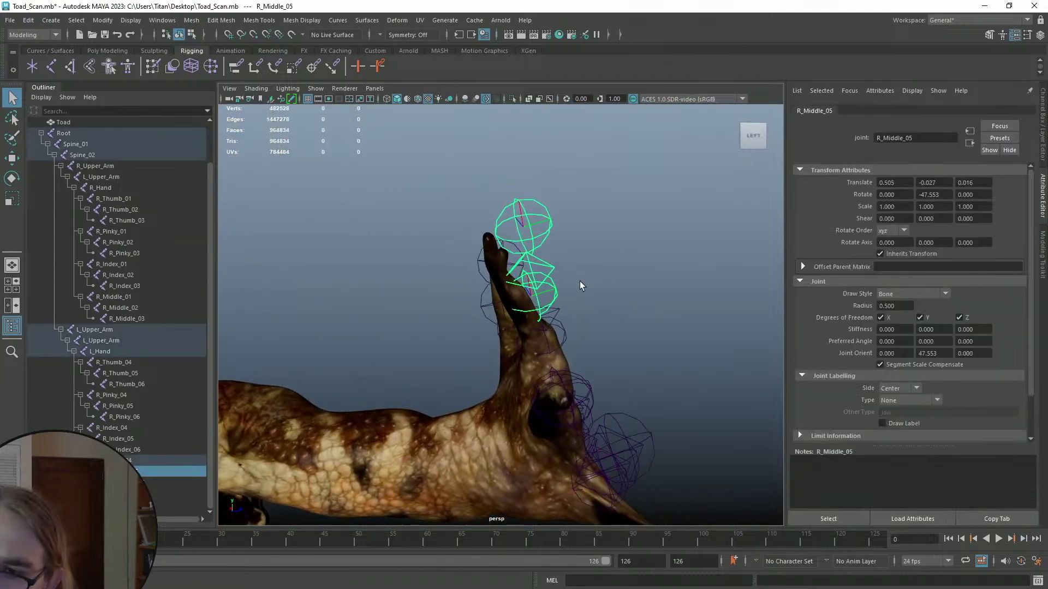
scroll(580, 284, up, 3)
key(w)
drag(614, 278, 584, 277)
alt+middle_drag(561, 144, 583, 224)
click(594, 136)
drag(582, 225, 529, 235)
alt+drag(478, 177, 495, 188)
key(e)
click(642, 228)
- Rotate R_Thumb_04 to about 0, -31.4, 0 and move it into the base of the left thumb
alt+drag(642, 229, 515, 195)
scroll(514, 194, up, 4)
mouse_move(473, 290)
alt+mouse_down()
mouse_move(459, 267)
mouse_move(481, 265)
mouse_move(490, 292)
alt+mouse_up()
click(459, 266)
key(e)
drag(495, 251, 471, 281)
key(w)
drag(510, 326, 585, 335)
alt+drag(585, 335, 509, 287)
drag(505, 236, 507, 230)
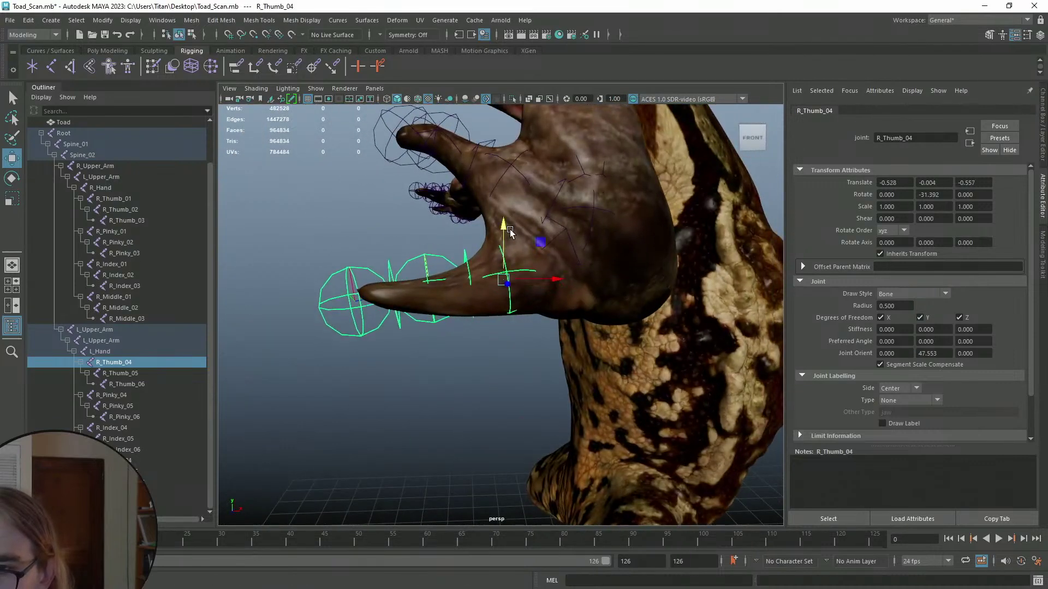
drag(552, 279, 533, 324)
- Move R_Thumb_06 toward the left thumb tip and R_Thumb_05 into the middle of the thumb
click(492, 354)
alt+drag(503, 360, 467, 381)
click(461, 347)
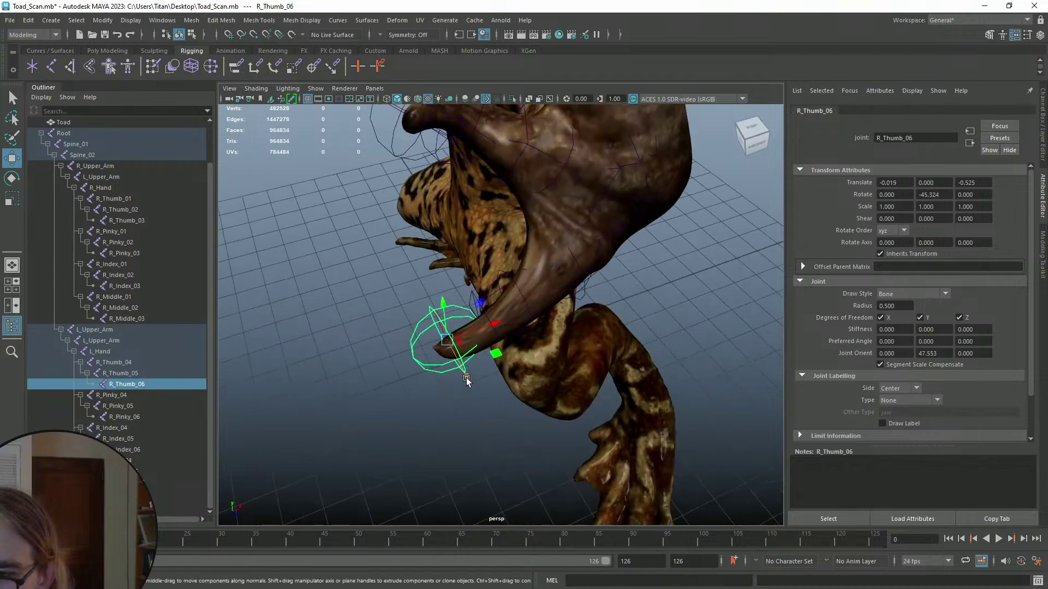
drag(490, 339, 489, 340)
alt+drag(489, 341, 561, 280)
click(510, 285)
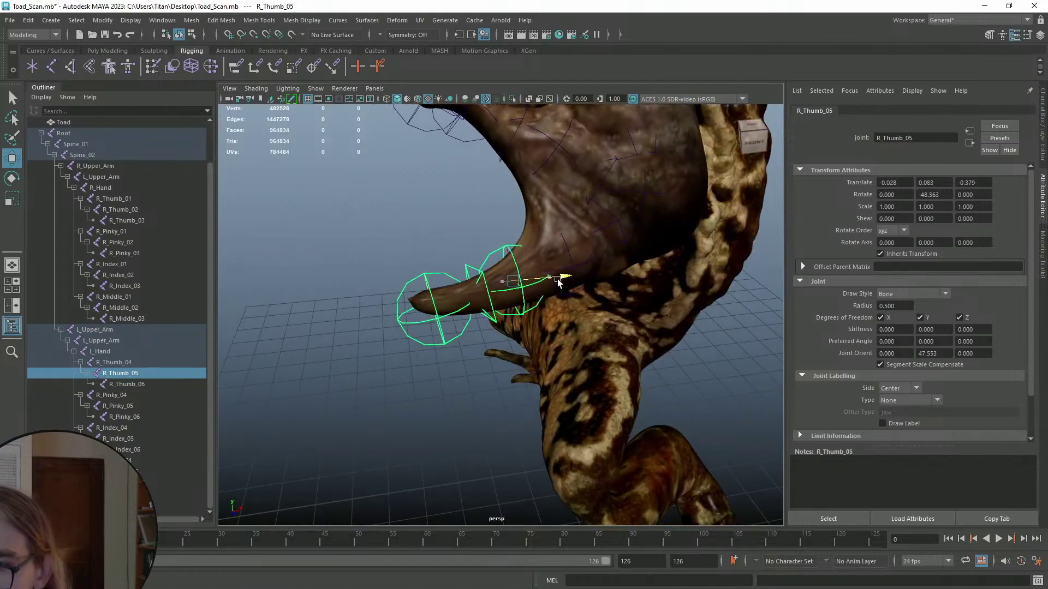
- Rotate and reposition the R_Thumb_06 joint so it sits inside the tip of the left thumb
click(433, 314)
click(464, 284)
alt+drag(464, 290, 426, 218)
key(e)
drag(468, 311, 456, 320)
key(w)
drag(473, 272, 482, 300)
key(e)
key(q)
click(559, 239)
- Examine the fit of the left arm and hand joints in the toad mesh from several angles
alt+drag(606, 240, 540, 294)
key(q)
alt+drag(514, 238, 480, 284)
click(619, 244)
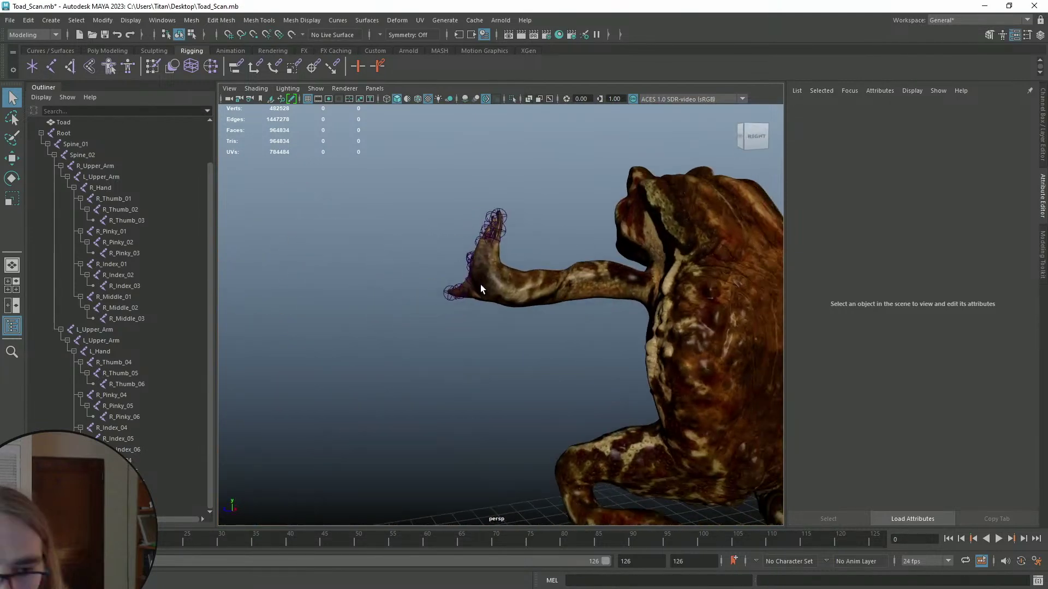
alt+middle_drag(474, 276, 391, 299)
alt+drag(390, 300, 528, 259)
scroll(533, 330, up, 10)
scroll(490, 326, up, 3)
click(556, 285)
scroll(552, 303, up, 3)
alt+drag(551, 302, 494, 309)
scroll(494, 309, down, 15)
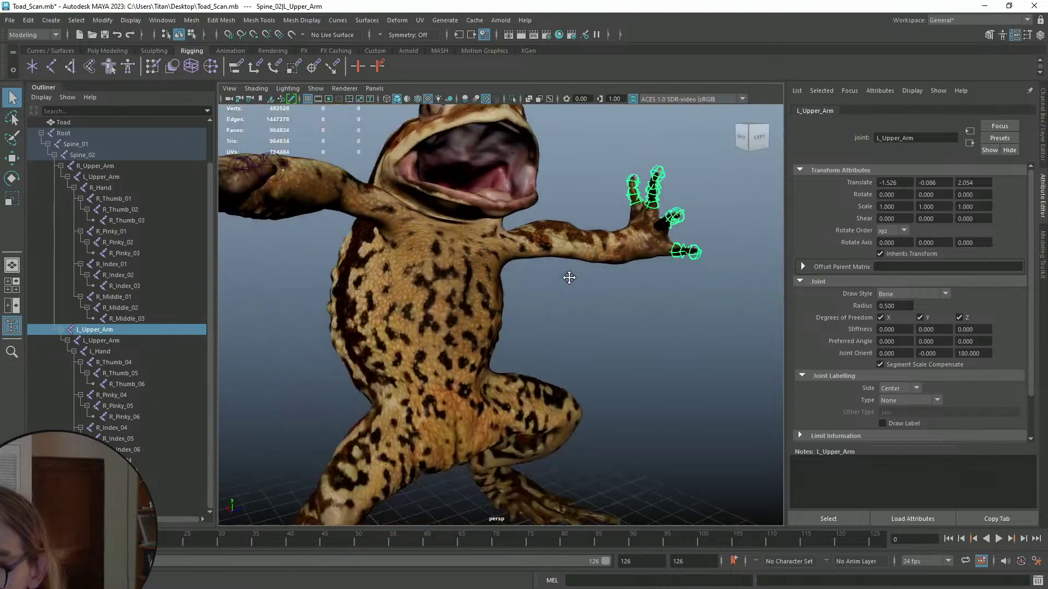
- Deselect the left arm joint and save the Toad_Scan.mb scene
click(599, 293)
alt+drag(584, 293, 604, 319)
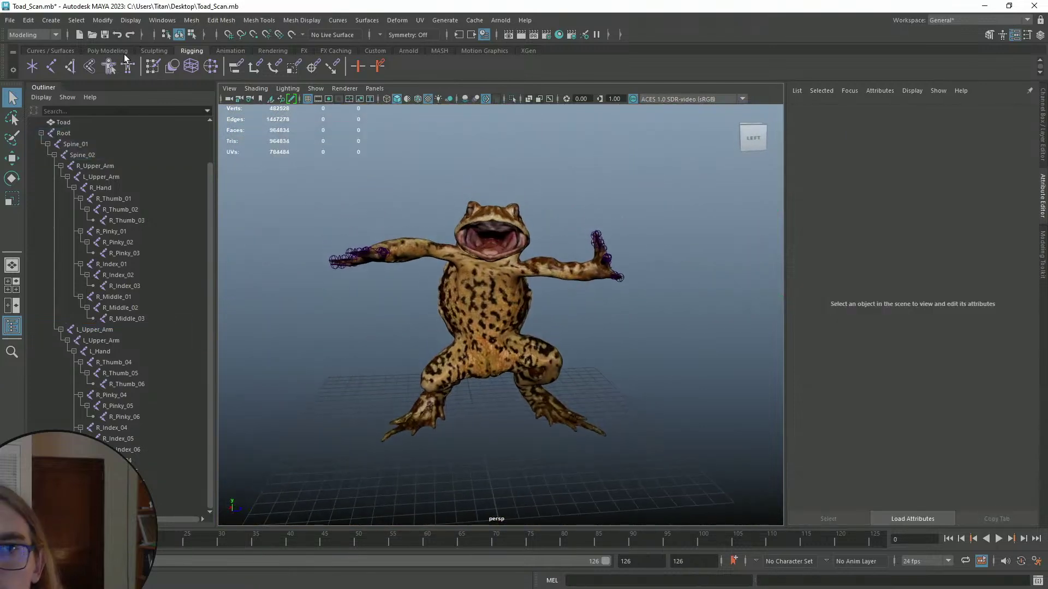
alt+drag(532, 276, 598, 311)
key(ctrl+s)
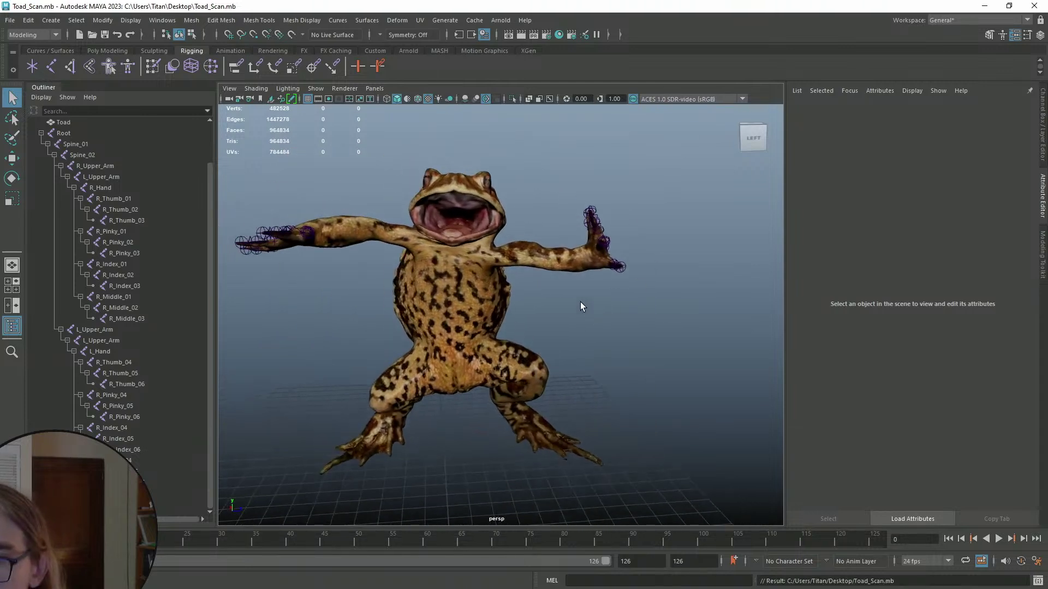
click(480, 273)
click(64, 133)
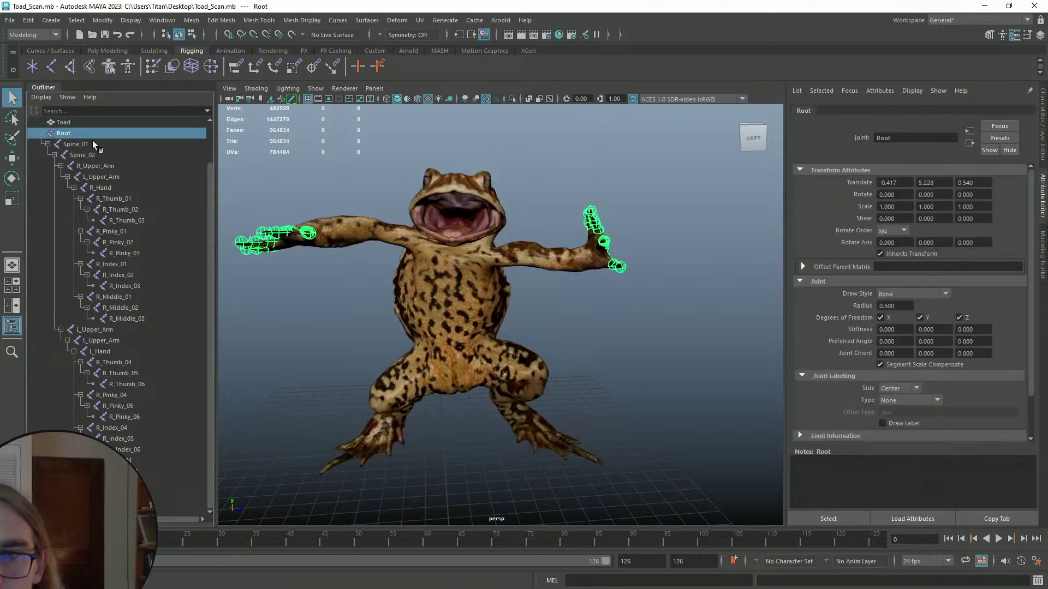
key(Down)
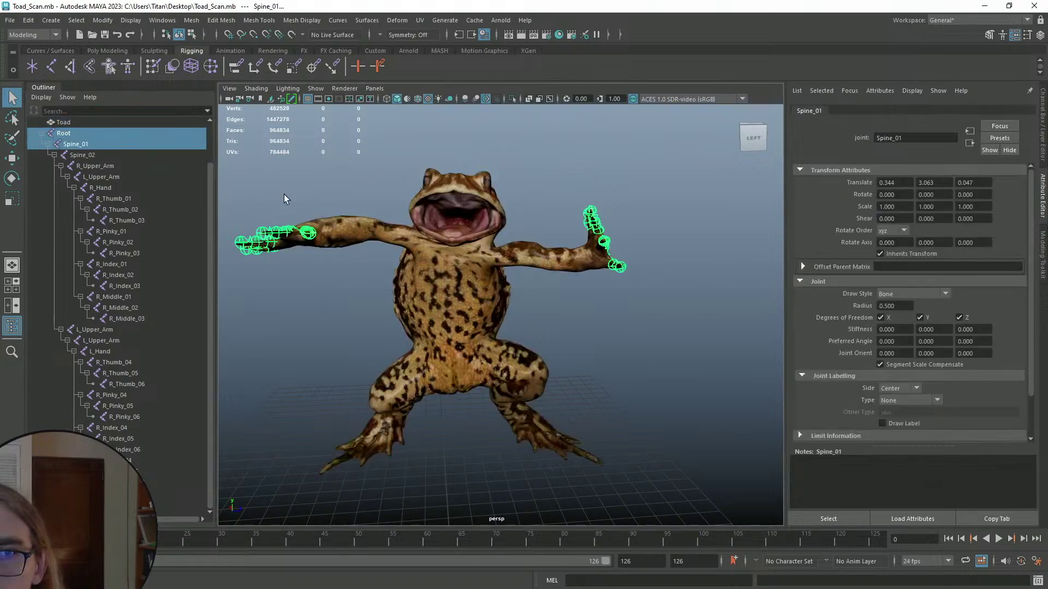
key(Down)
key(Down)
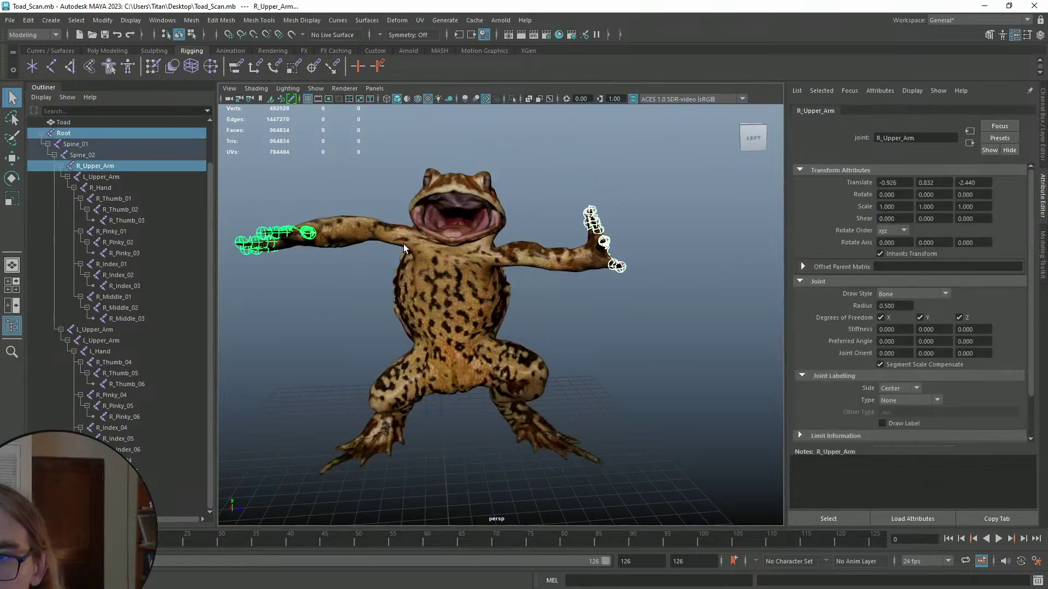
click(385, 198)
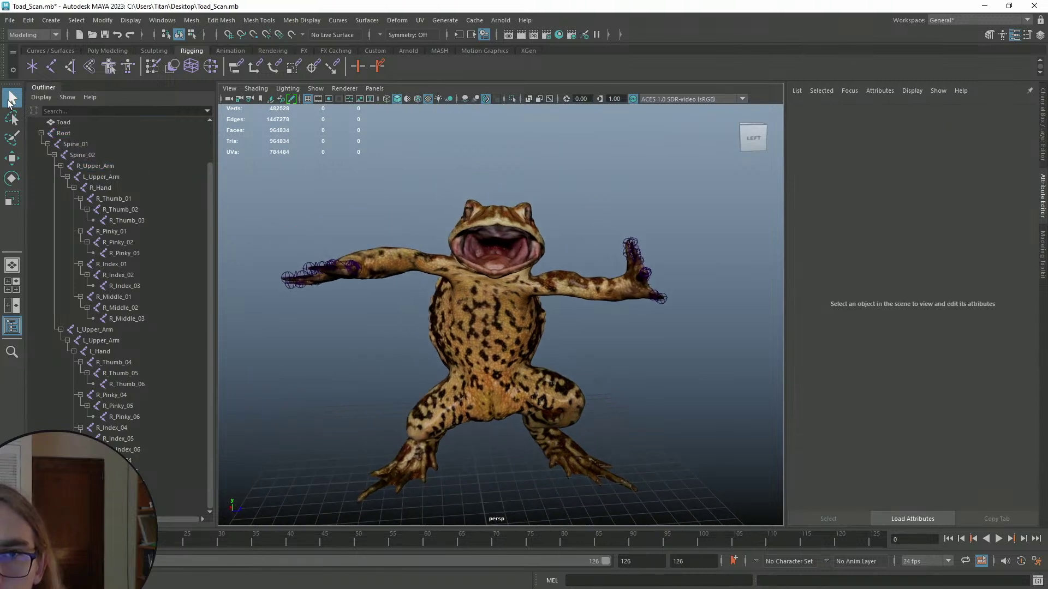
- Switch to the Rigging menu set and bind the Toad mesh to the Root joint with Bind Skin
click(489, 222)
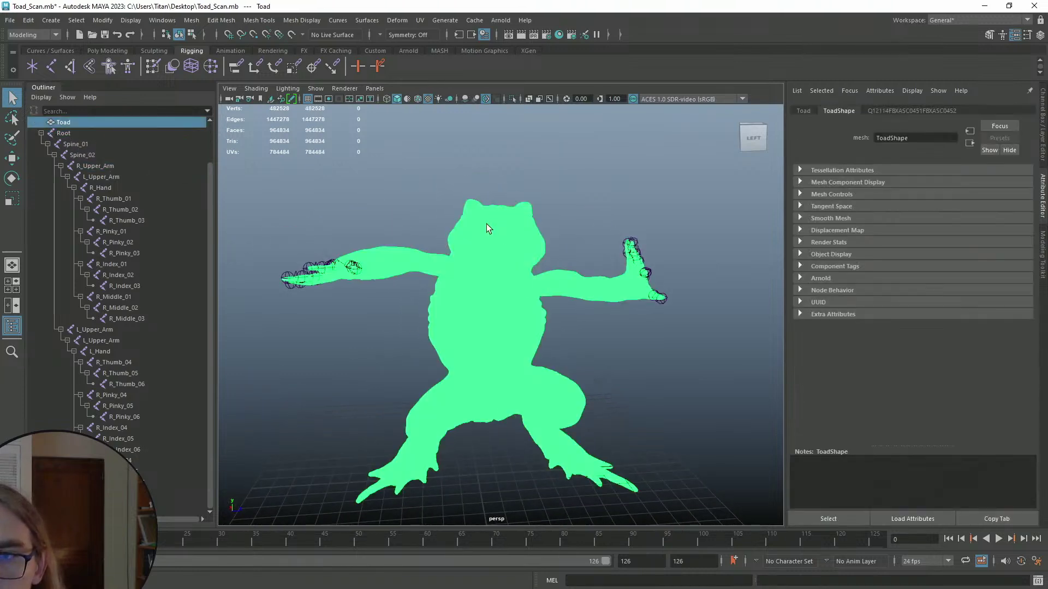
ctrl+click(63, 133)
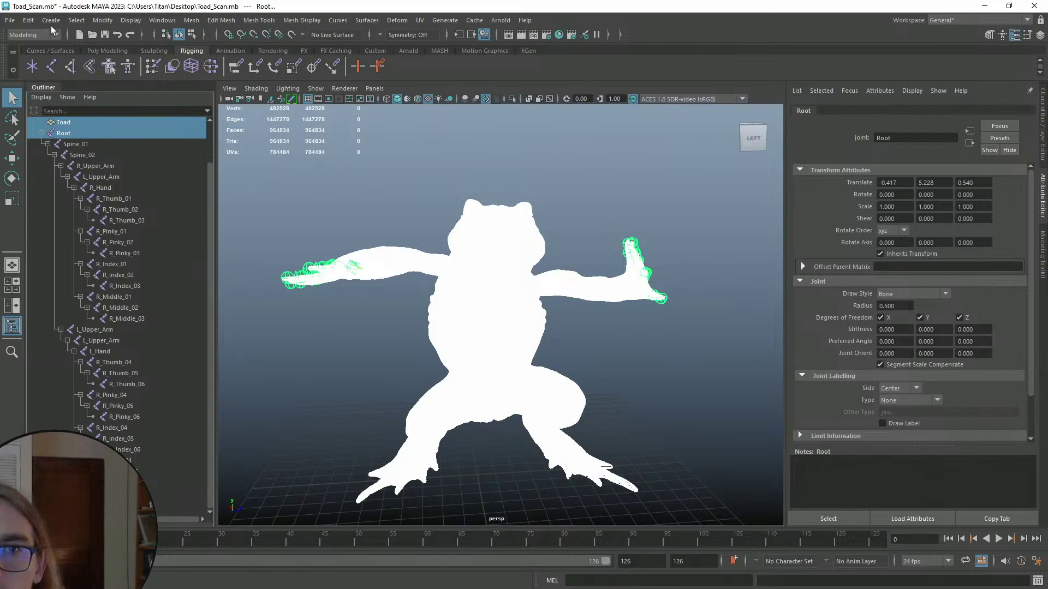
click(20, 58)
click(221, 20)
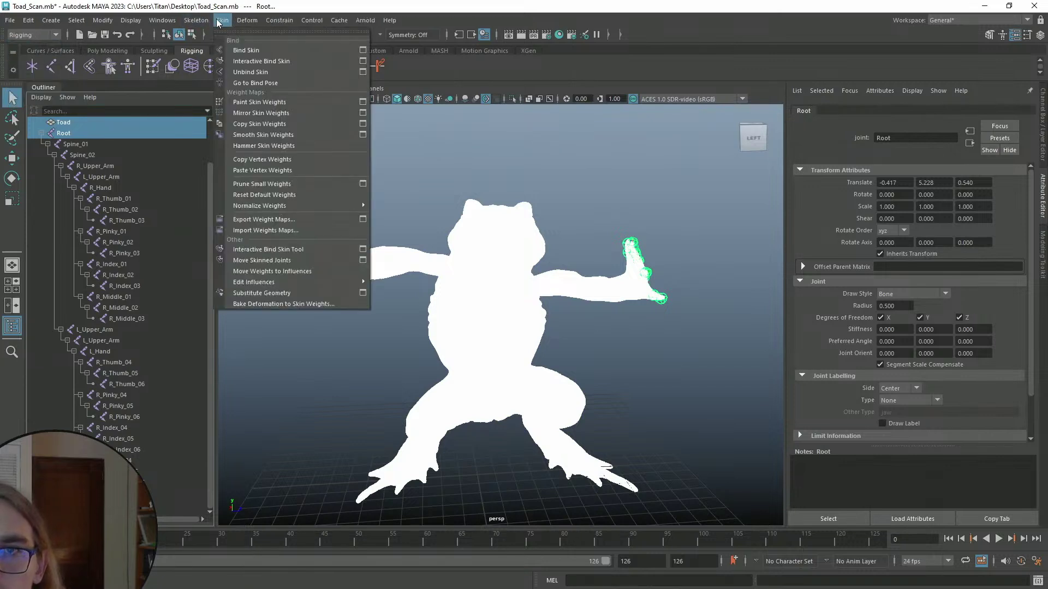
click(259, 51)
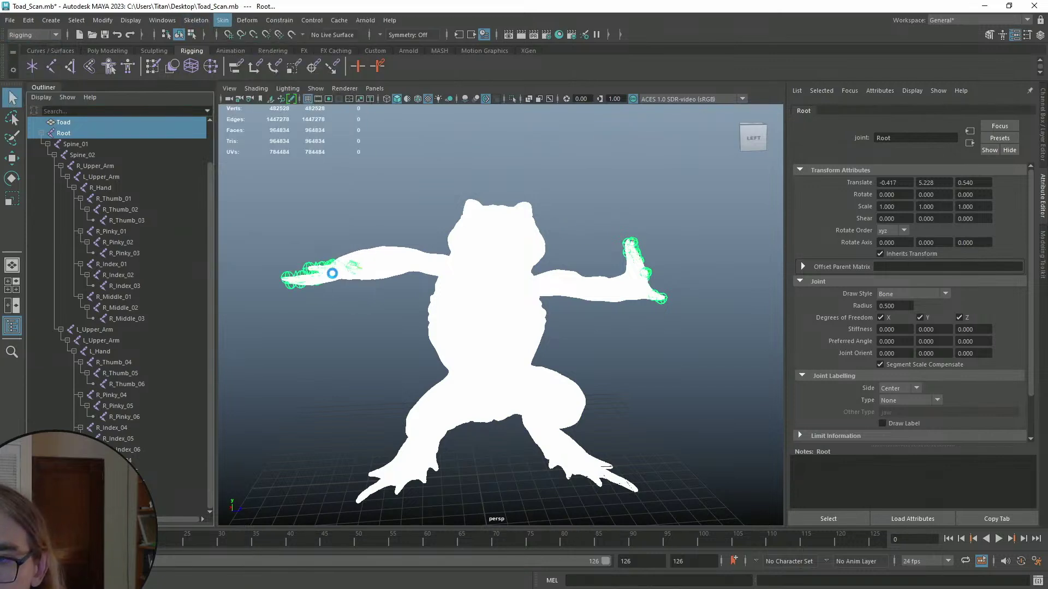
- Test the skin bind by rotating the L_Hand joint, and undo the test rotation
click(597, 217)
alt+middle_drag(596, 218, 535, 220)
alt+right_drag(535, 220, 589, 251)
alt+drag(589, 251, 731, 303)
click(527, 235)
key(e)
key(ctrl+z)
scroll(578, 290, down, 5)
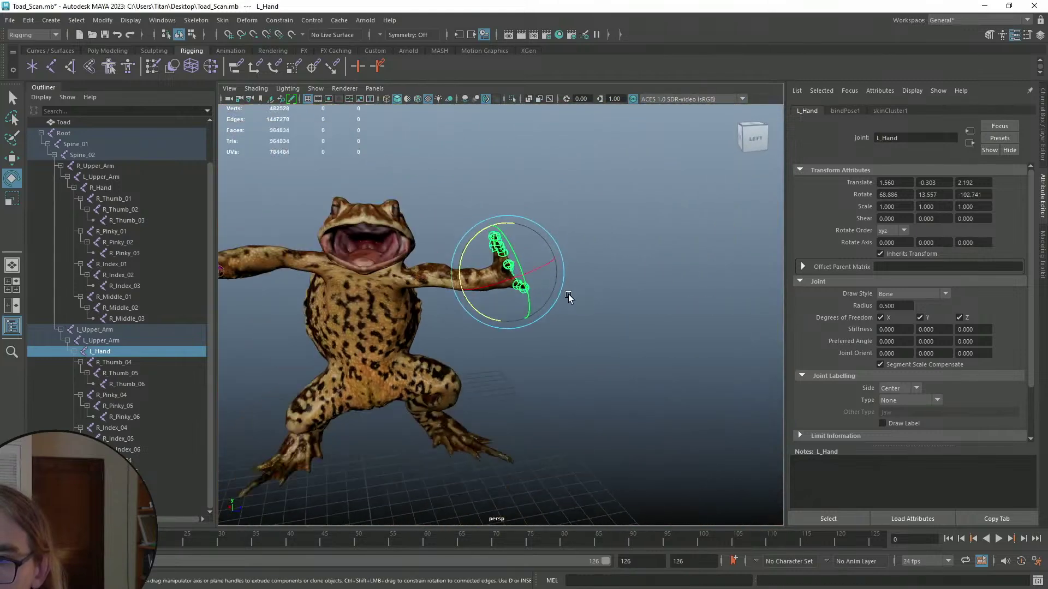
- Examine the bound toad's body, arms and hand joints from several angles
alt+middle_drag(571, 295, 613, 282)
key(q)
alt+drag(613, 282, 594, 307)
scroll(496, 308, down, 3)
scroll(511, 296, up, 4)
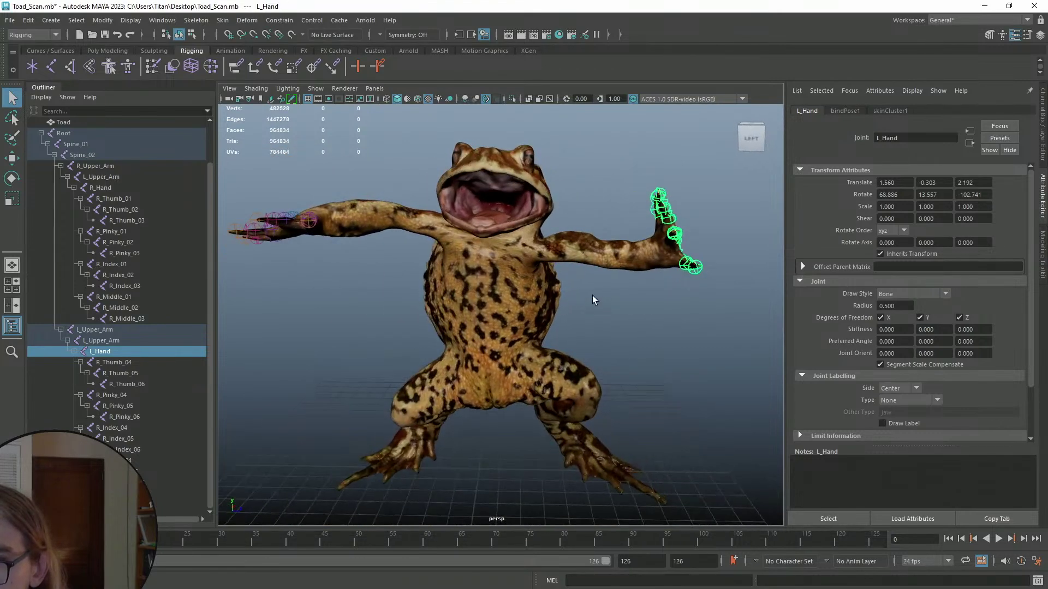
alt+middle_drag(576, 219, 619, 253)
alt+drag(647, 317, 655, 303)
click(655, 303)
alt+middle_drag(614, 229, 605, 250)
scroll(656, 287, up, 3)
alt+drag(656, 288, 695, 306)
alt+middle_drag(695, 307, 617, 256)
- Unbind the skin of the Toad mesh from its joints
click(490, 191)
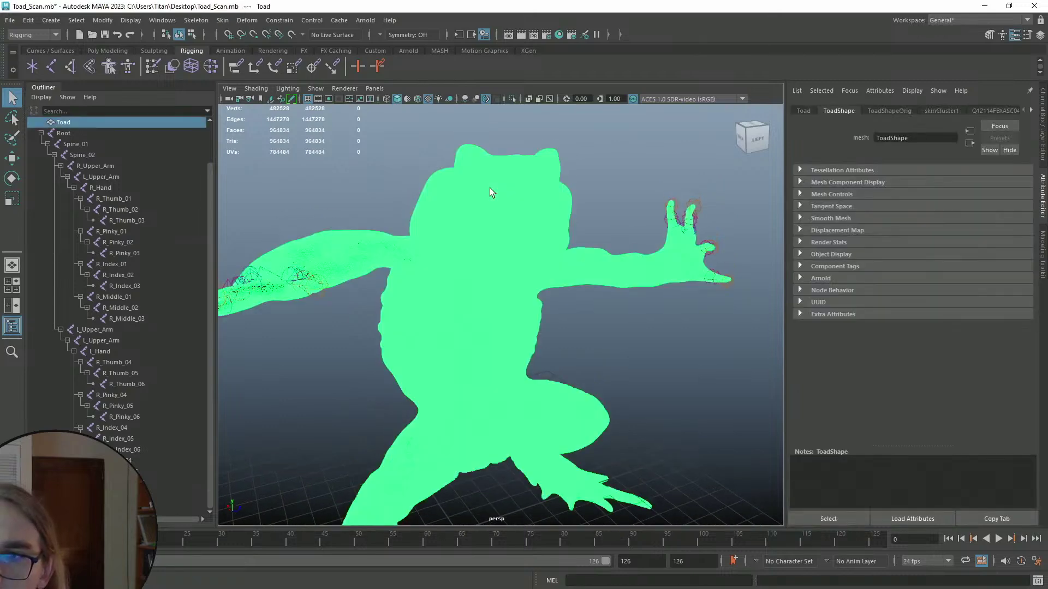
click(243, 22)
mouse_move(223, 24)
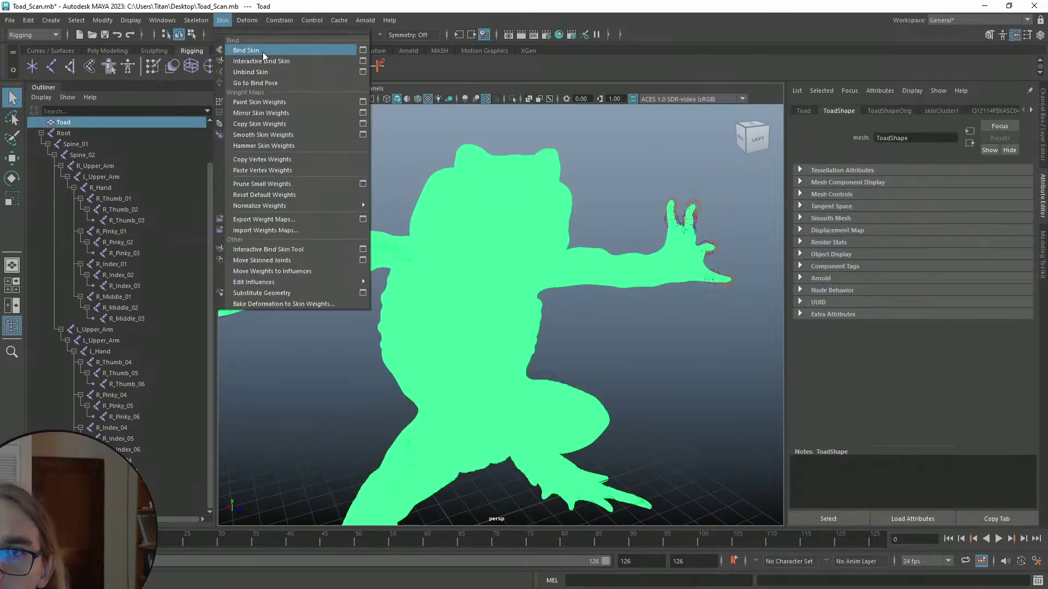
click(270, 73)
click(605, 187)
- Clear the Toad mesh selection and save the scene
scroll(542, 244, up, 5)
alt+drag(500, 285, 522, 309)
click(512, 304)
click(528, 304)
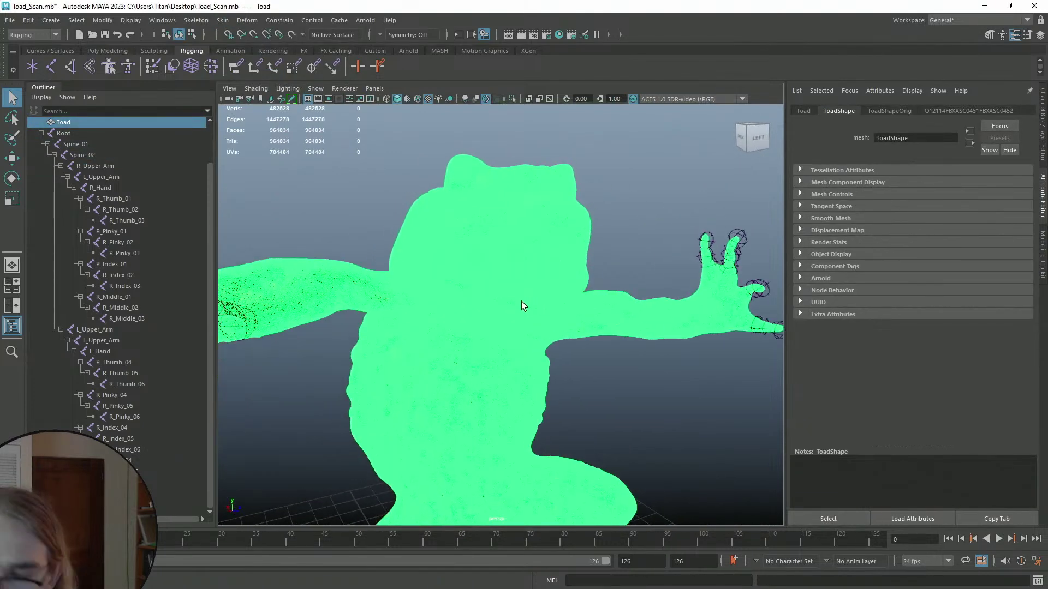
click(326, 223)
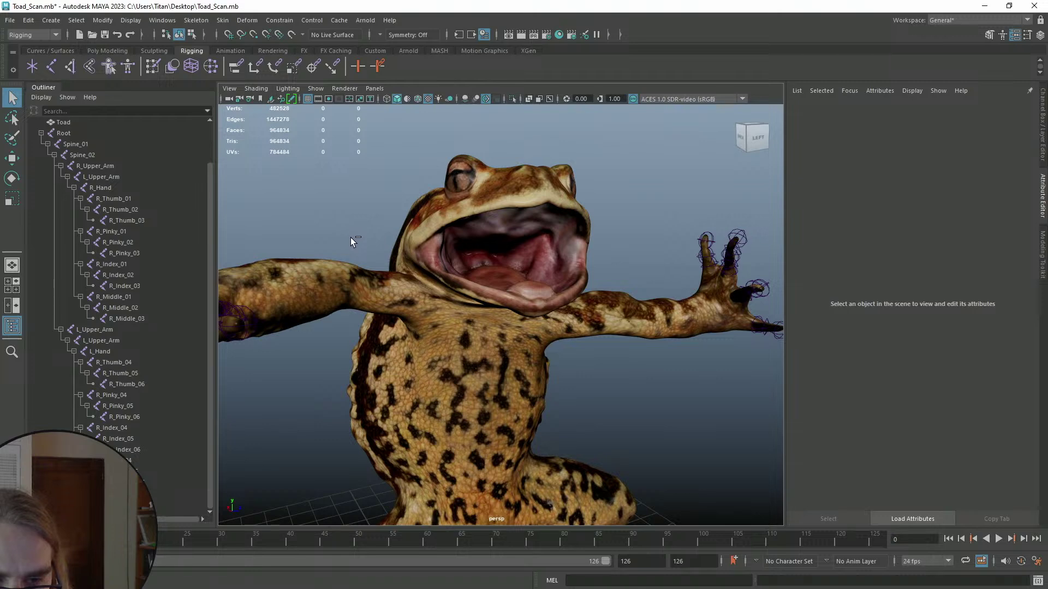
key(ctrl+s)
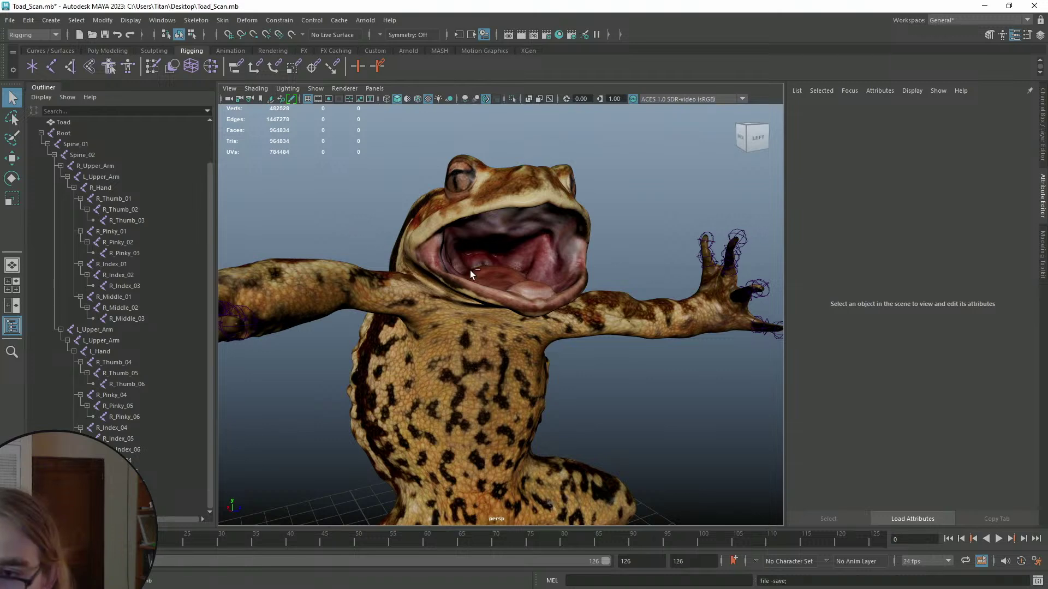
- Hide the Toad mesh to expose the arm and spine joints for further work
alt+right_drag(571, 280, 613, 290)
alt+drag(613, 289, 628, 269)
alt+drag(494, 290, 567, 267)
click(566, 272)
click(621, 225)
alt+drag(621, 225, 528, 250)
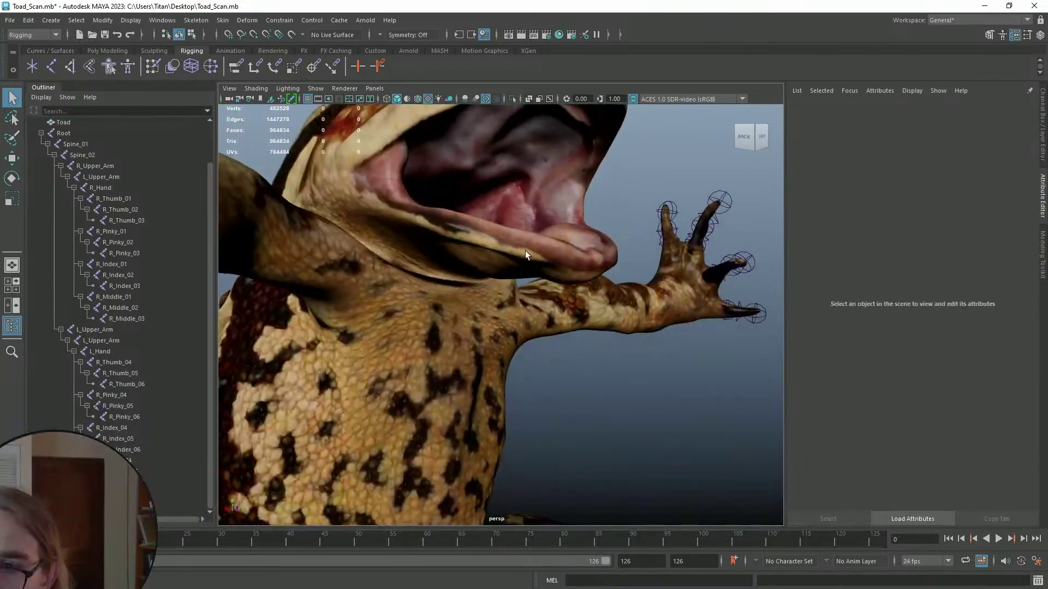
click(523, 253)
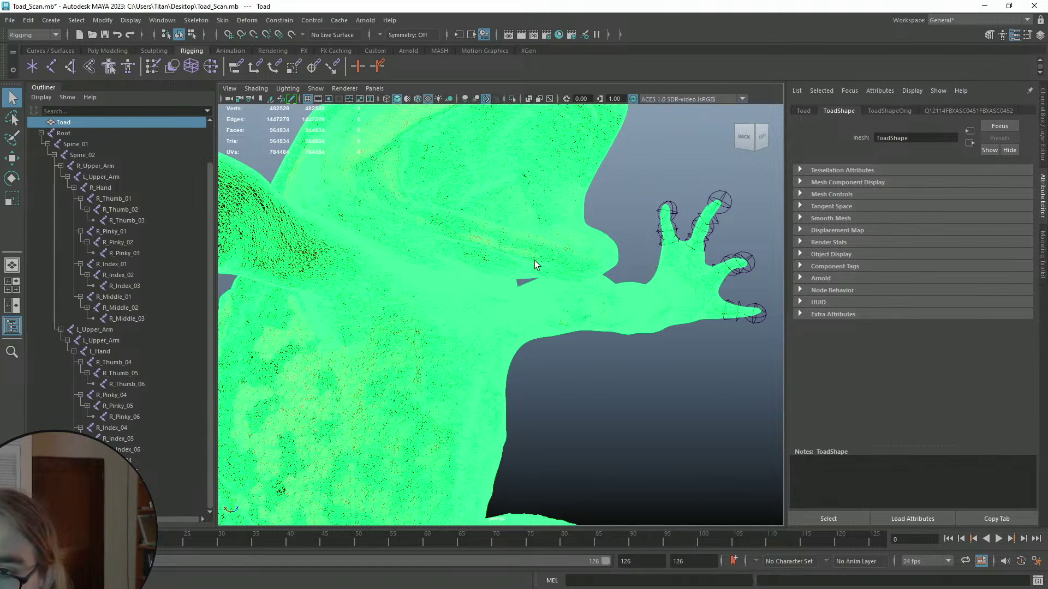
key(ctrl+h)
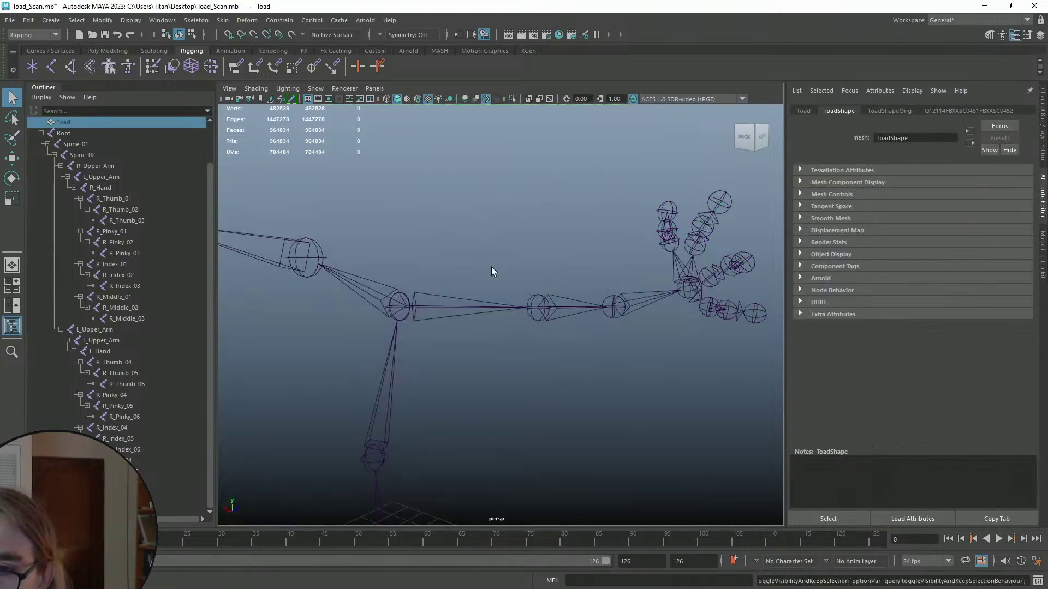
alt+drag(480, 273, 410, 300)
scroll(490, 296, down, 8)
alt+drag(567, 319, 516, 326)
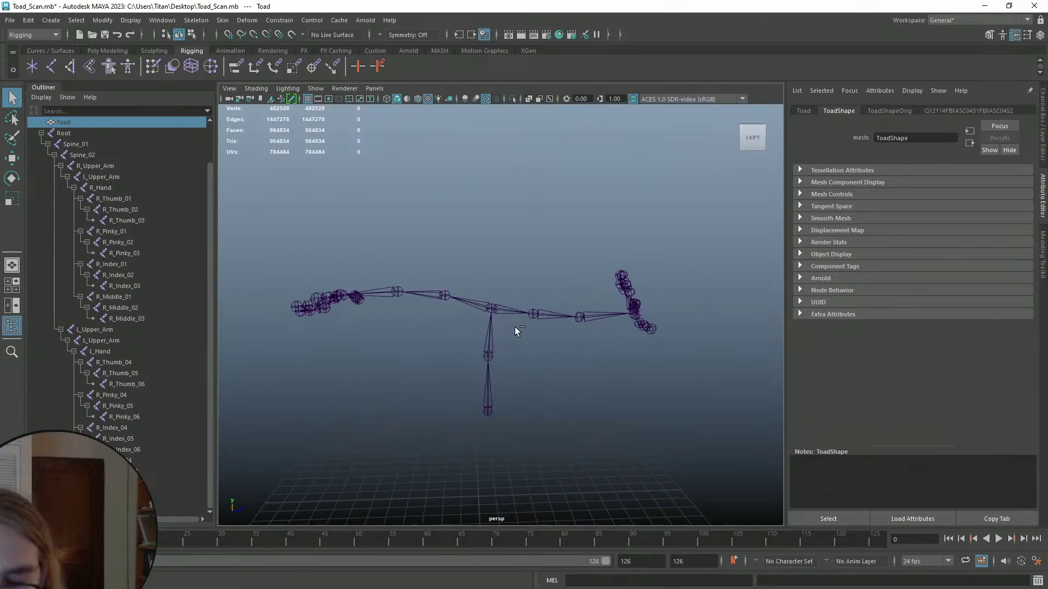
scroll(513, 295, up, 5)
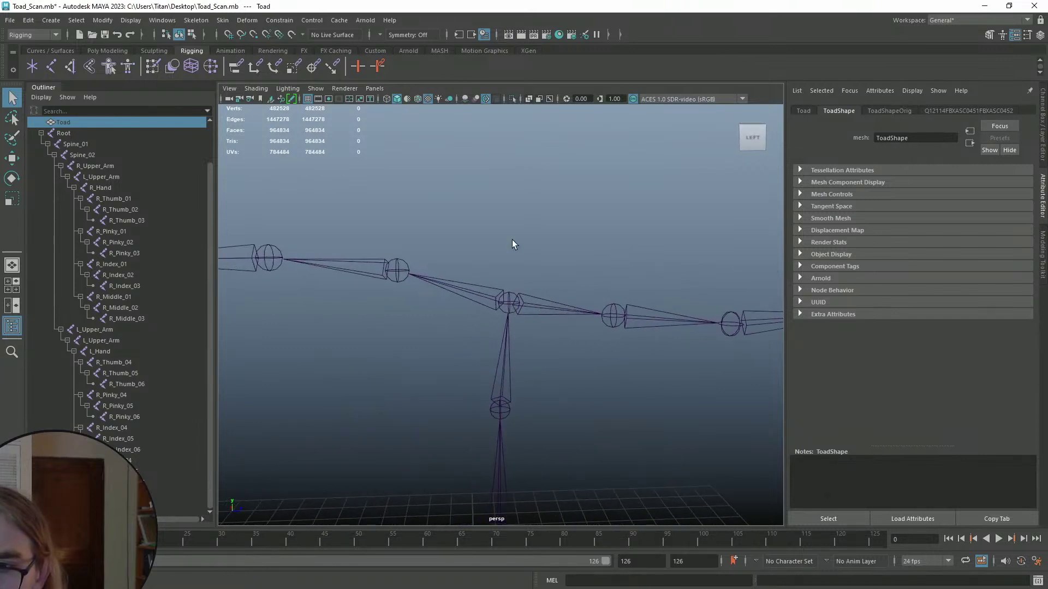
alt+middle_drag(511, 249, 503, 261)
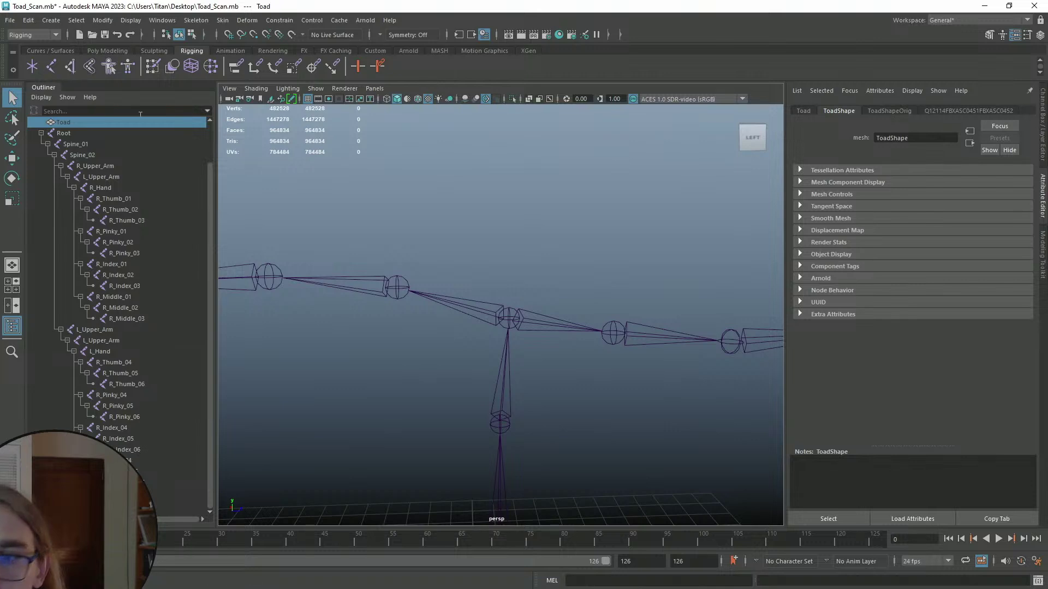
- Create a new standalone joint near the grid origin and raise it above the skeleton to a Translate Y of 12.790
click(49, 66)
scroll(487, 280, down, 5)
alt+drag(486, 281, 515, 295)
click(477, 462)
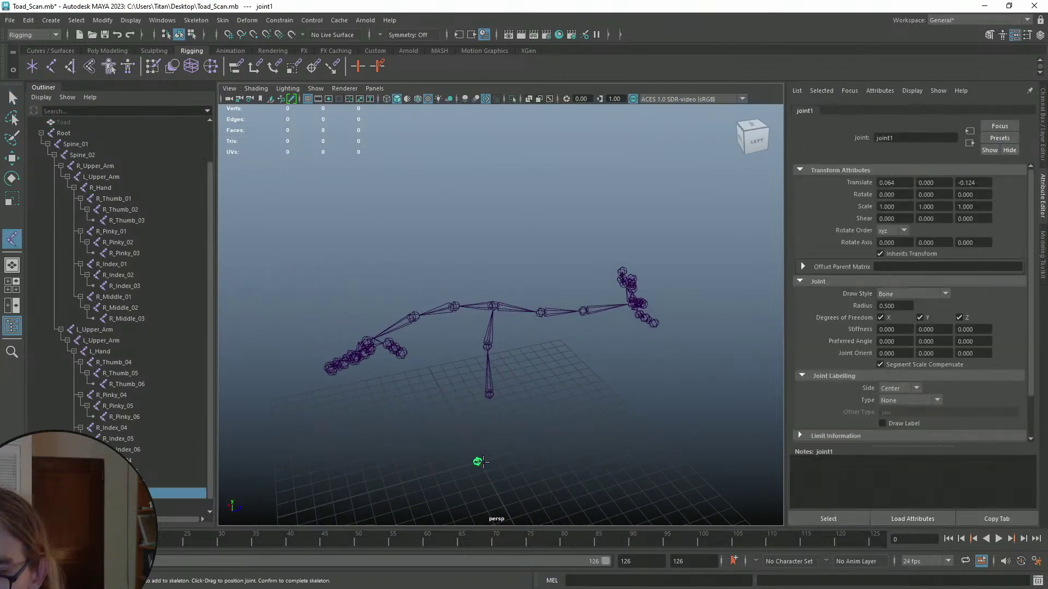
key(w)
drag(476, 420, 513, 223)
alt+drag(463, 258, 480, 289)
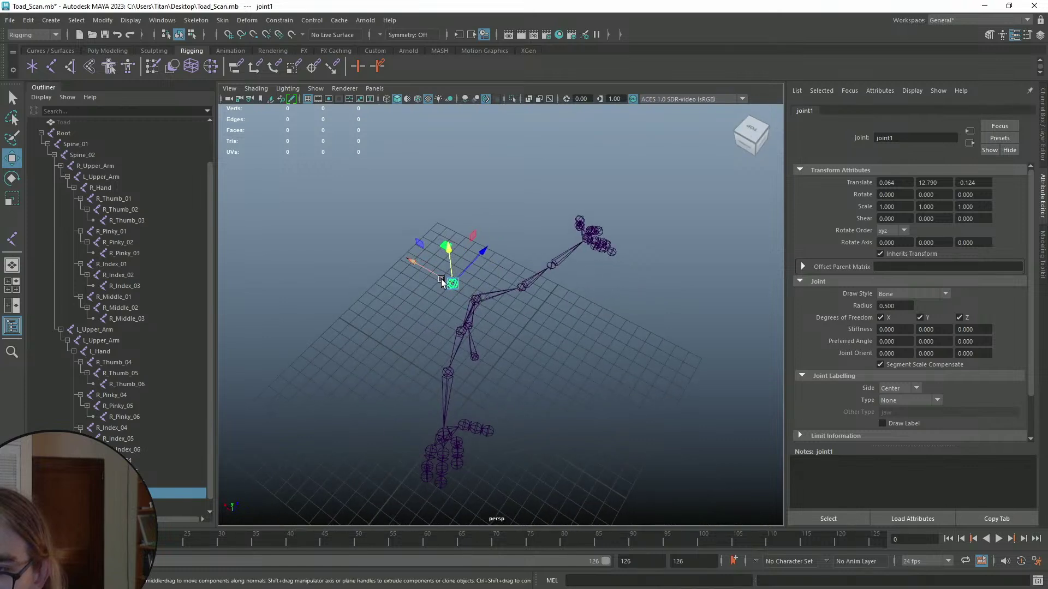
click(475, 299)
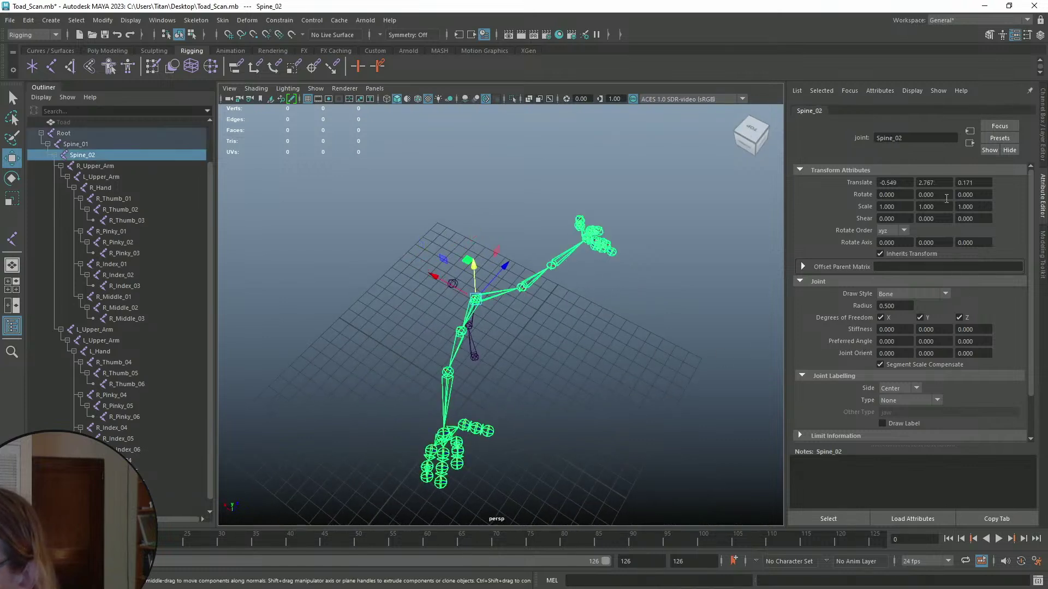
right_click(860, 184)
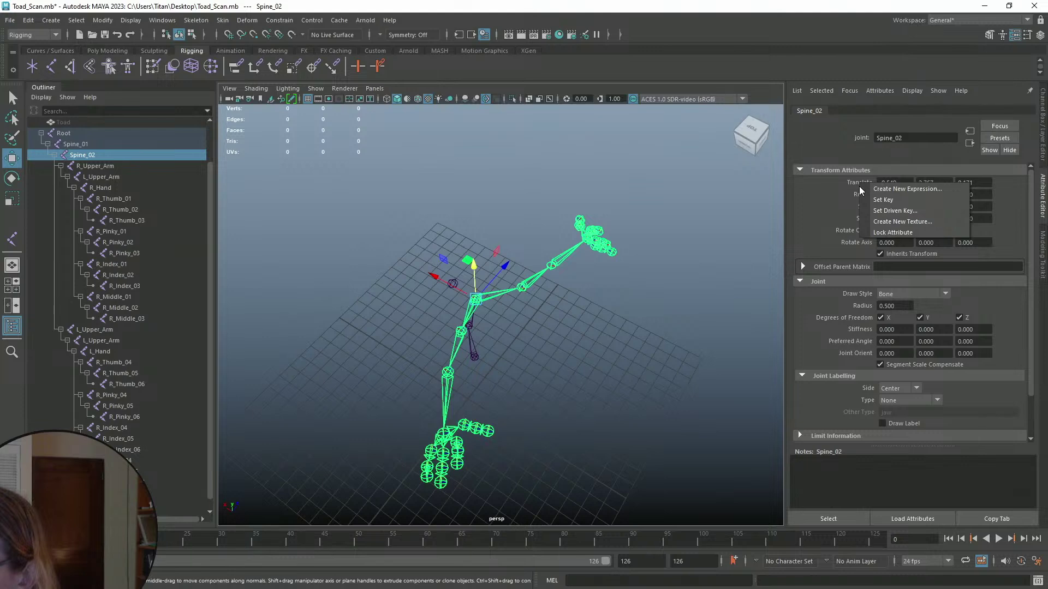
click(861, 189)
- Move the new joint over Spine_02, to Translate X -0.847 and Translate Z 0.839
alt+drag(533, 228, 545, 267)
scroll(545, 267, up, 3)
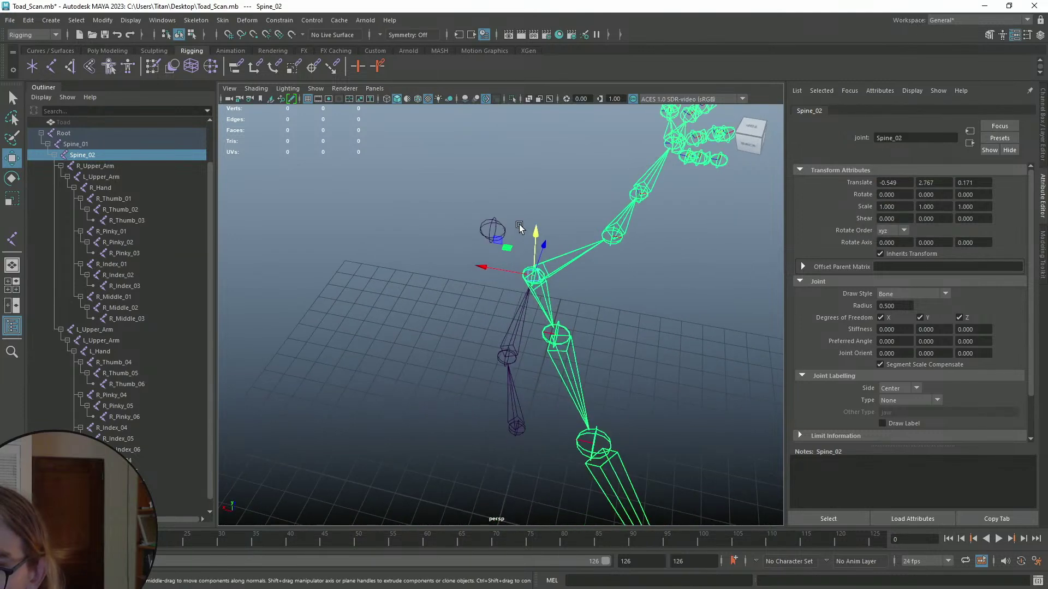
click(498, 223)
drag(452, 222, 551, 218)
drag(601, 250, 644, 260)
- In the side view, lower the new joint closer to Spine_02 and center it, at Translate Y 11.961 and Z 0.769
key(space)
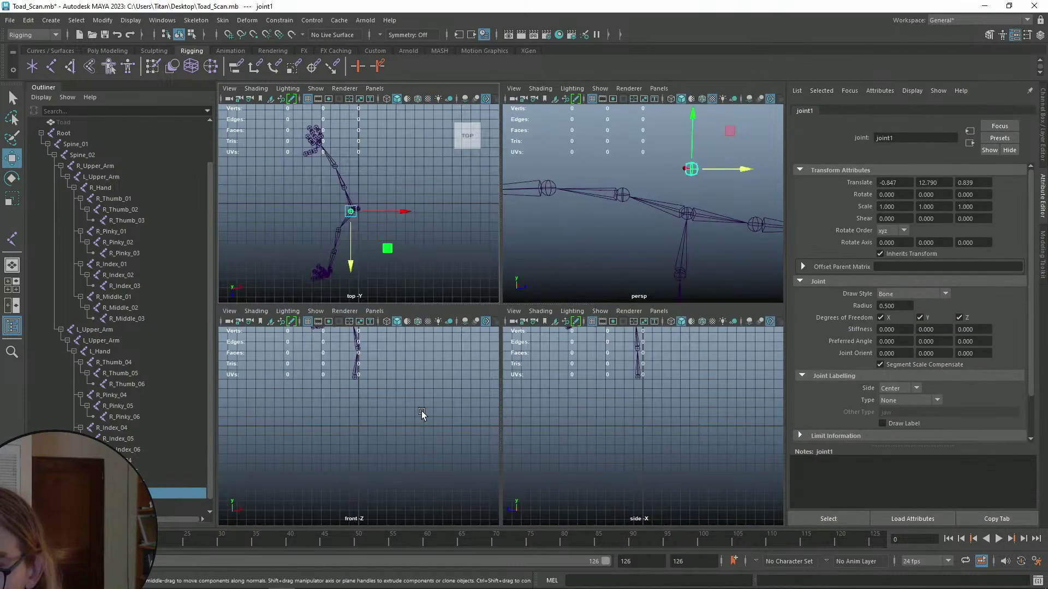
key(space)
key(f)
scroll(537, 349, down, 5)
key(f)
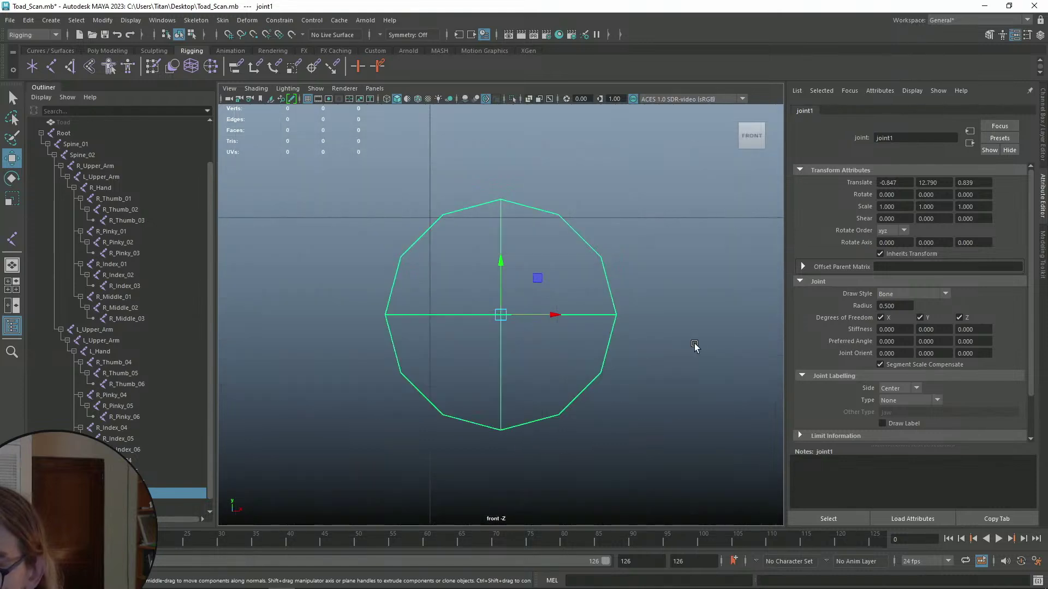
key(space)
key(f)
key(space)
scroll(591, 397, down, 5)
scroll(520, 376, up, 8)
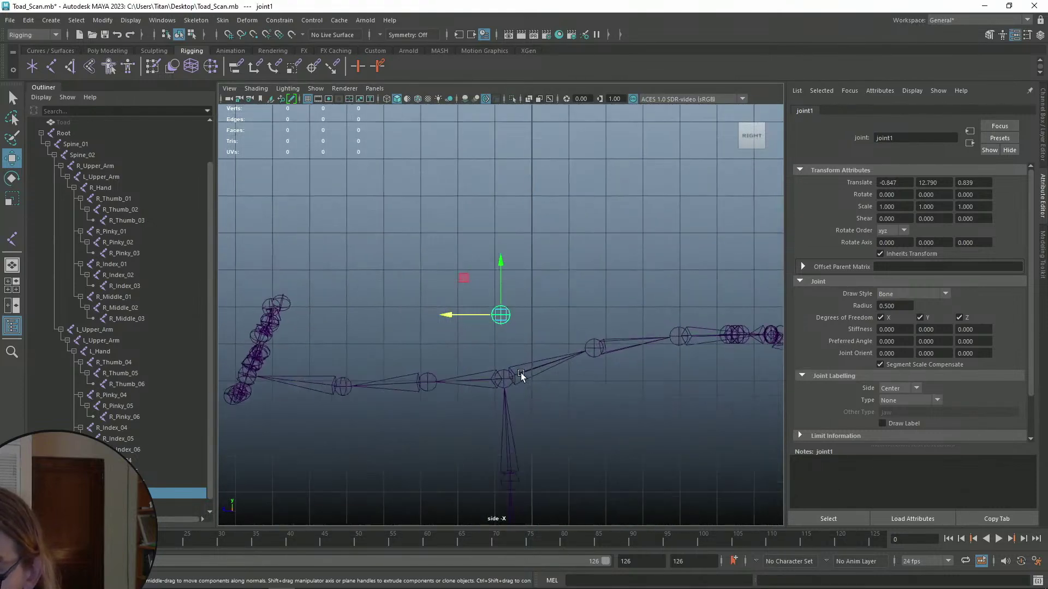
drag(488, 176, 499, 233)
drag(441, 283, 453, 281)
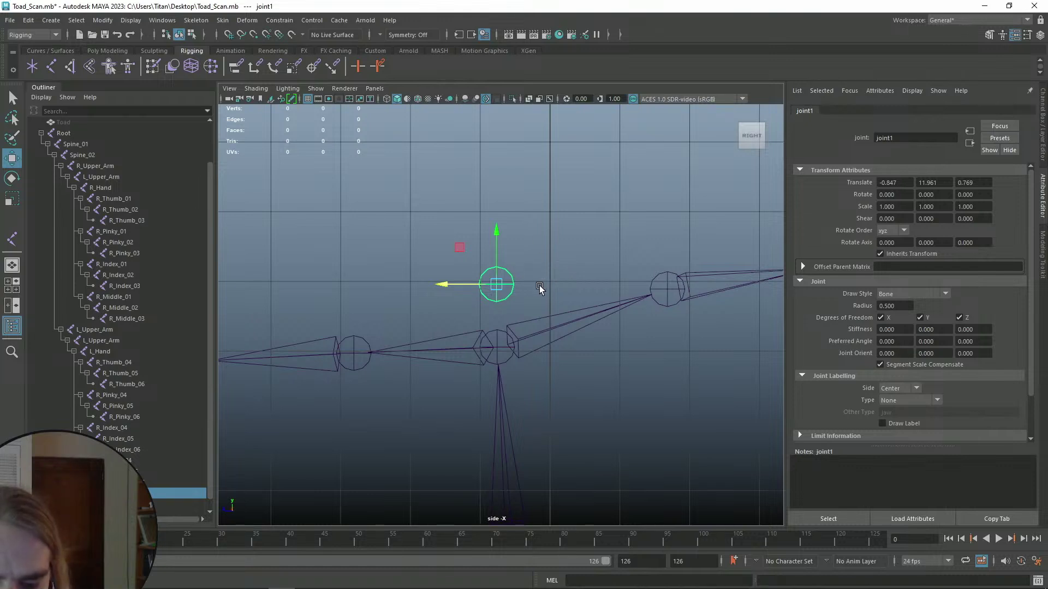
- Place a copy of the new joint about 1.14 units straight above it for the head
shift+drag(502, 233, 509, 159)
scroll(512, 166, down, 5)
alt+drag(547, 268, 551, 273)
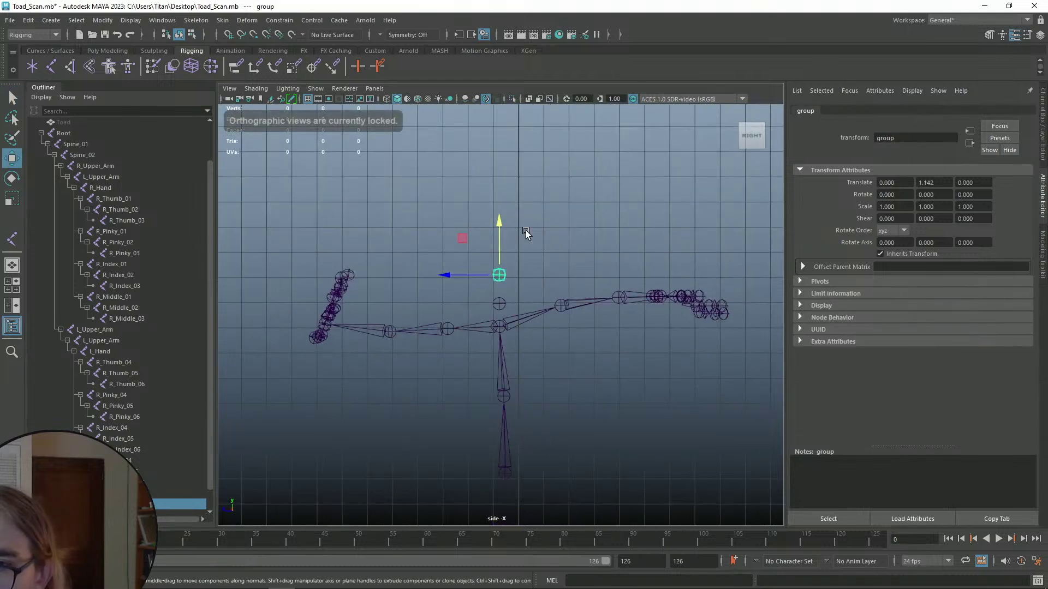
- Unhide the Toad mesh and clear the selection
click(72, 131)
click(74, 123)
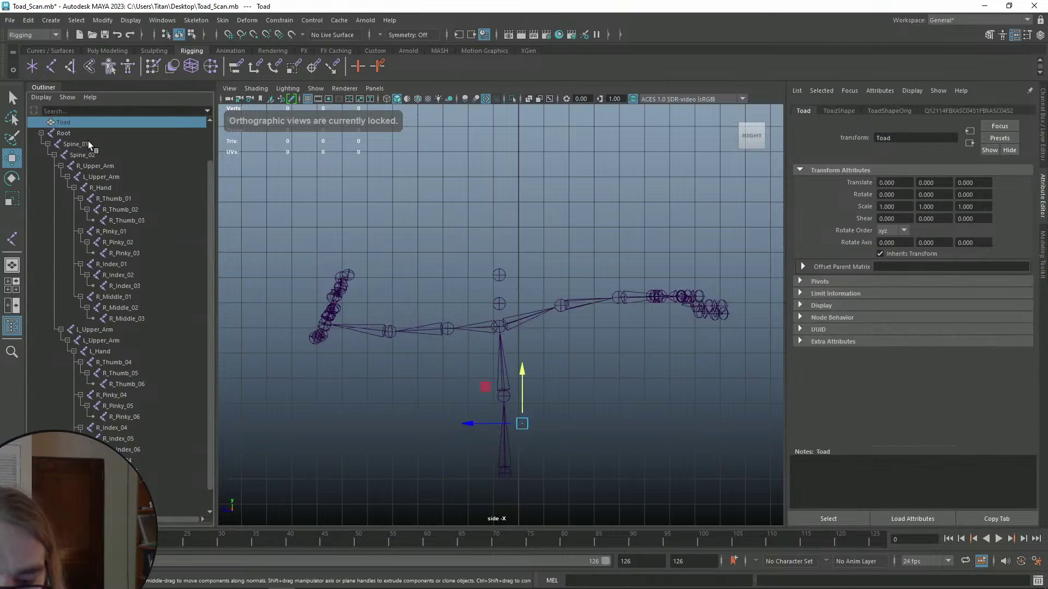
key(h)
click(563, 204)
alt+drag(539, 257, 601, 217)
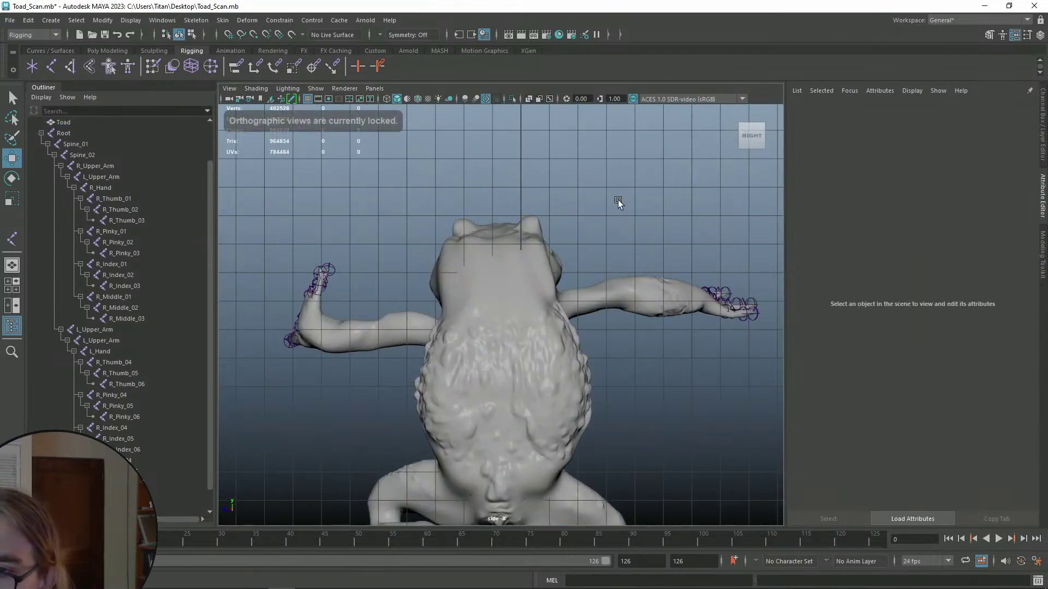
- Examine the textured toad's head, open mouth and neck from several angles to judge where head and jaw joints belong
key(space)
key(space)
scroll(613, 262, down, 5)
alt+drag(613, 262, 671, 311)
scroll(590, 300, up, 2)
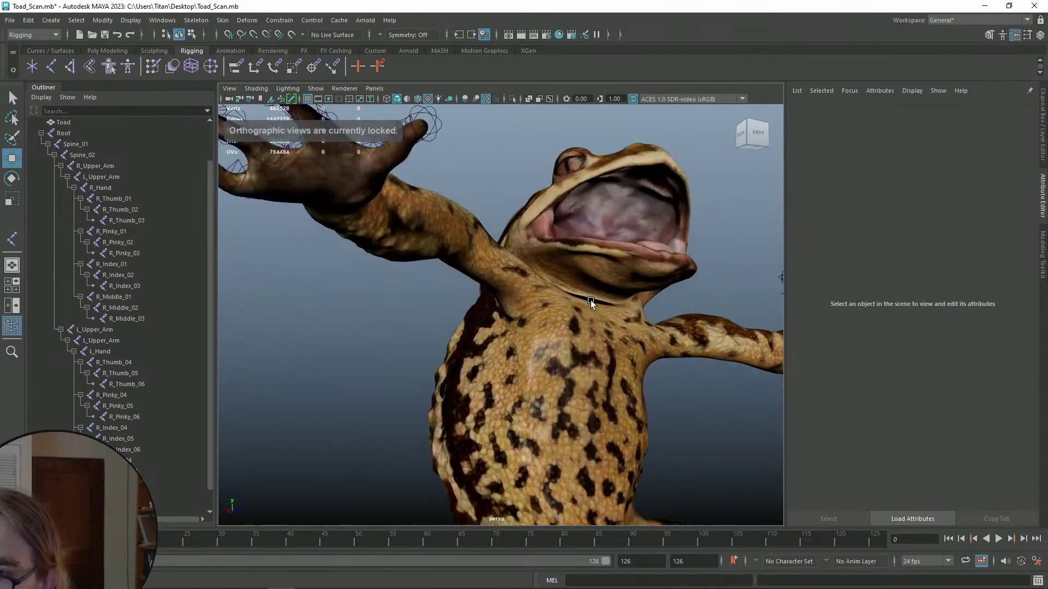
alt+middle_drag(670, 311, 581, 289)
scroll(551, 275, up, 3)
alt+drag(558, 294, 495, 218)
scroll(464, 191, down, 3)
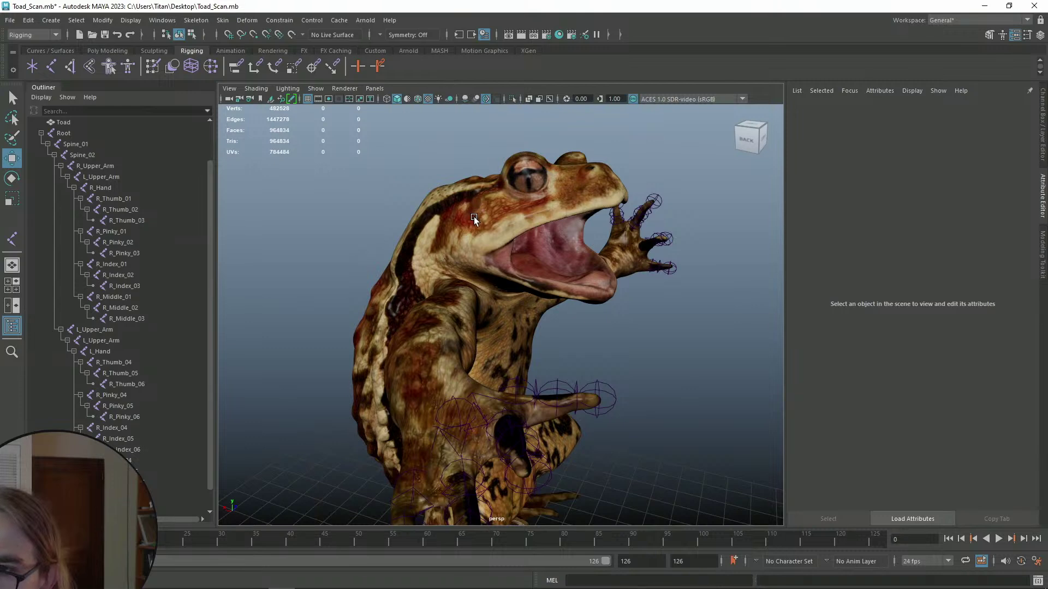
alt+drag(572, 203, 512, 205)
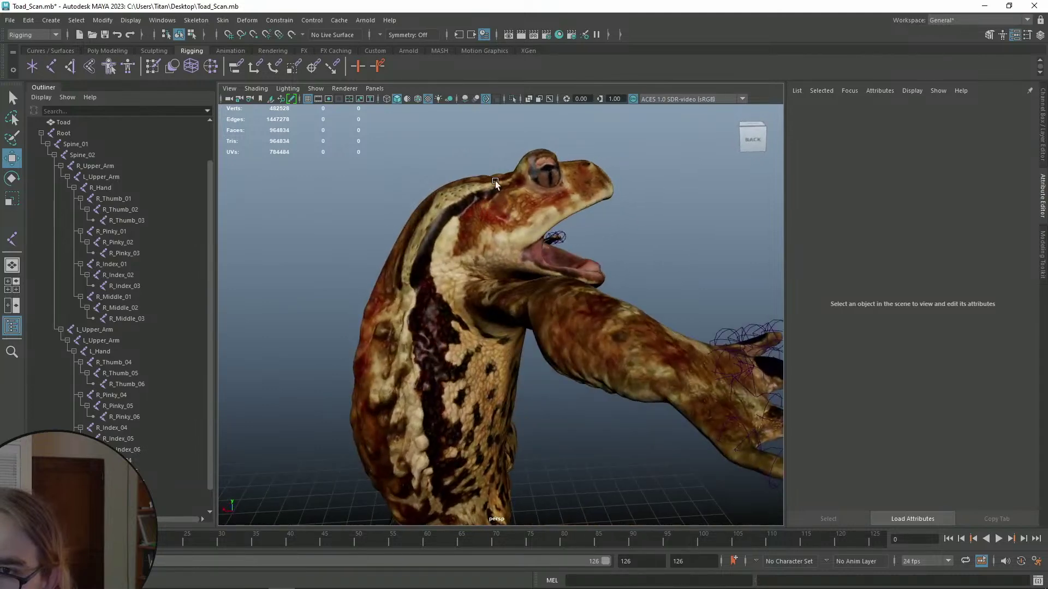
alt+drag(486, 169, 463, 196)
alt+drag(552, 310, 481, 250)
- Hide the Toad mesh again to expose the joints above the spine
click(505, 234)
key(ctrl+h)
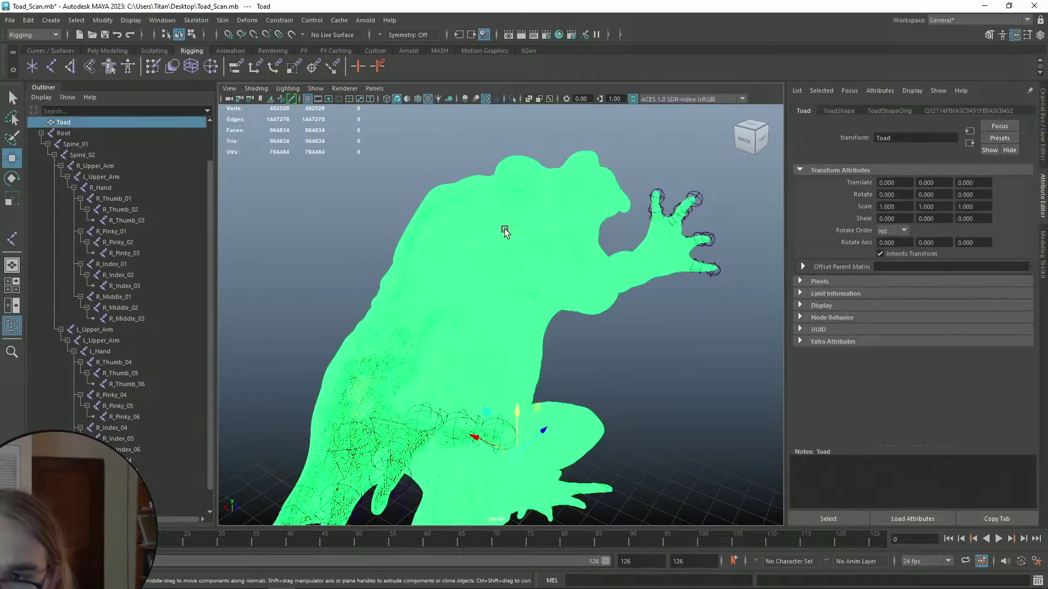
alt+drag(498, 242, 476, 244)
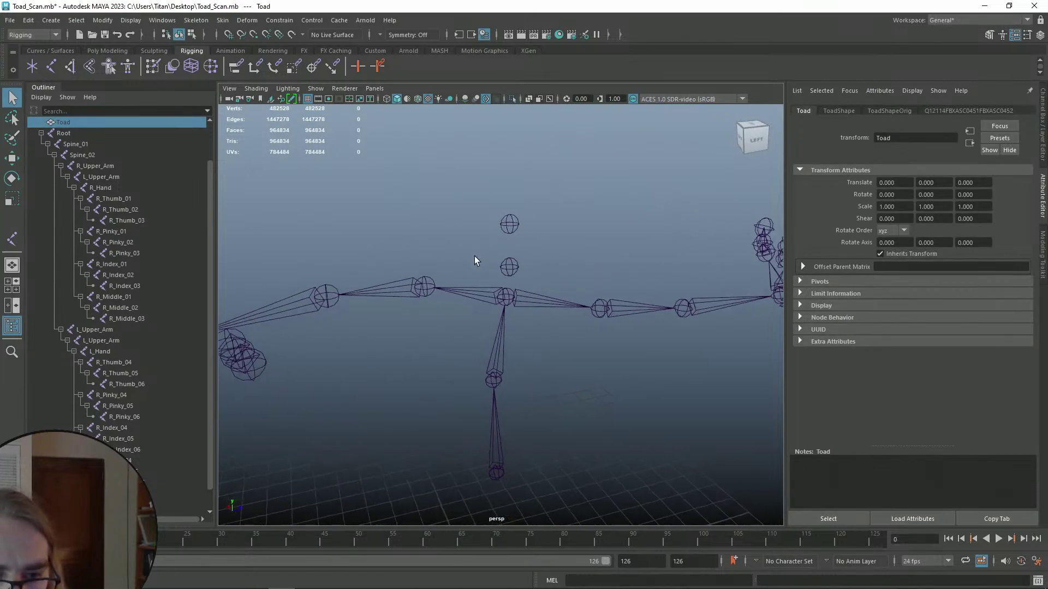
- In the side view, raise the uppermost loose joint farther above the lower one, to a Translate Y of 12.640
key(space)
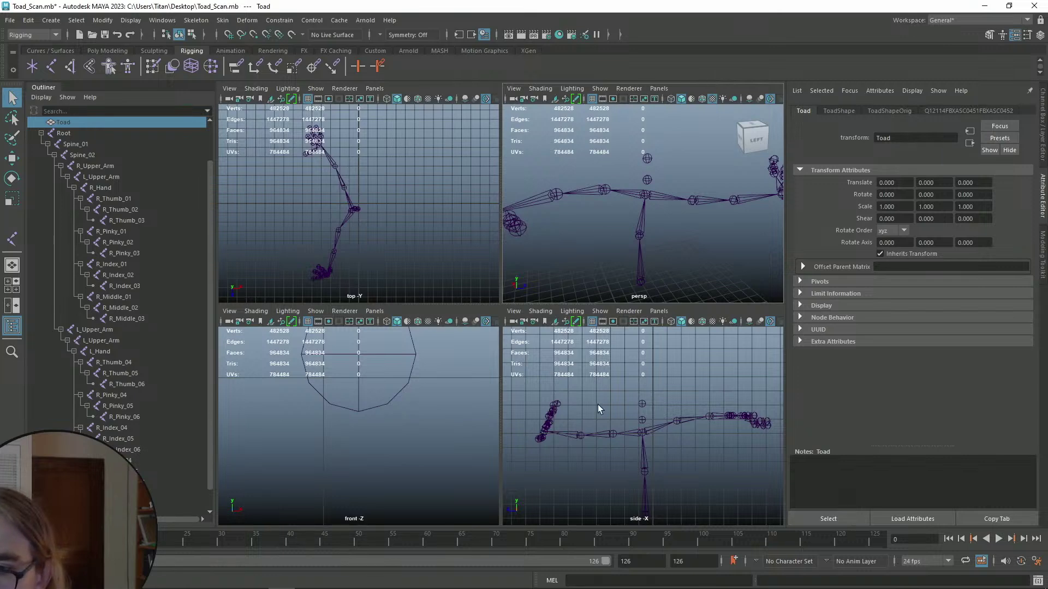
key(space)
scroll(490, 273, up, 6)
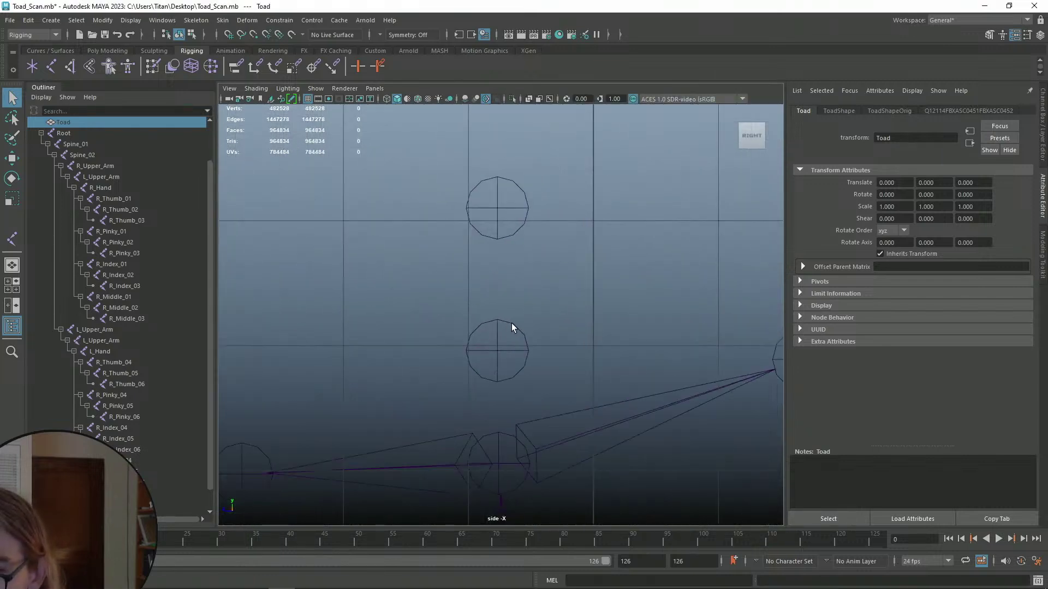
click(499, 322)
scroll(573, 324, down, 5)
scroll(529, 321, up, 4)
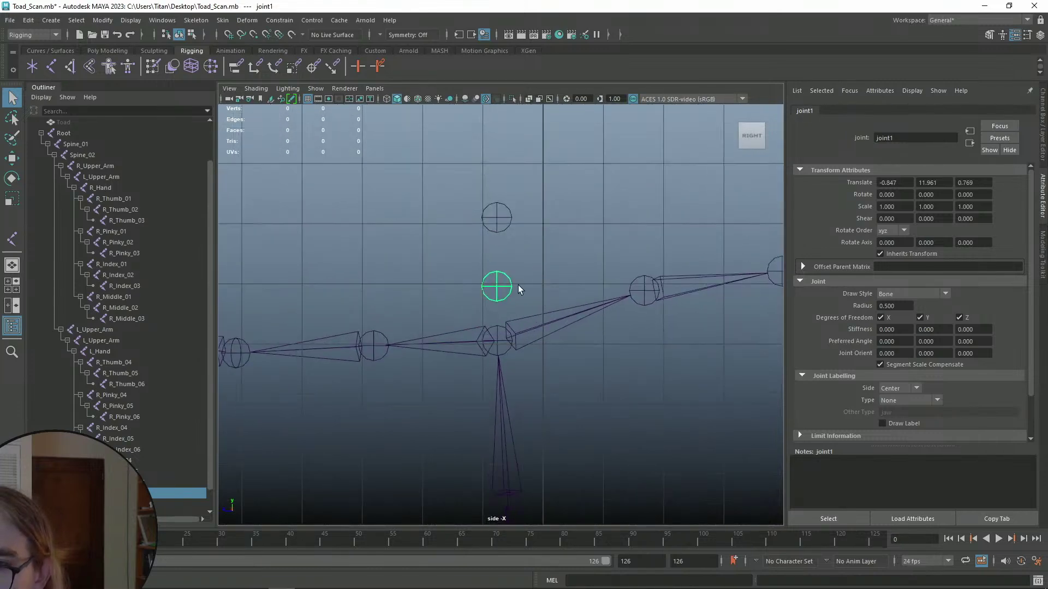
key(ctrl+v)
key(w)
drag(496, 165, 498, 124)
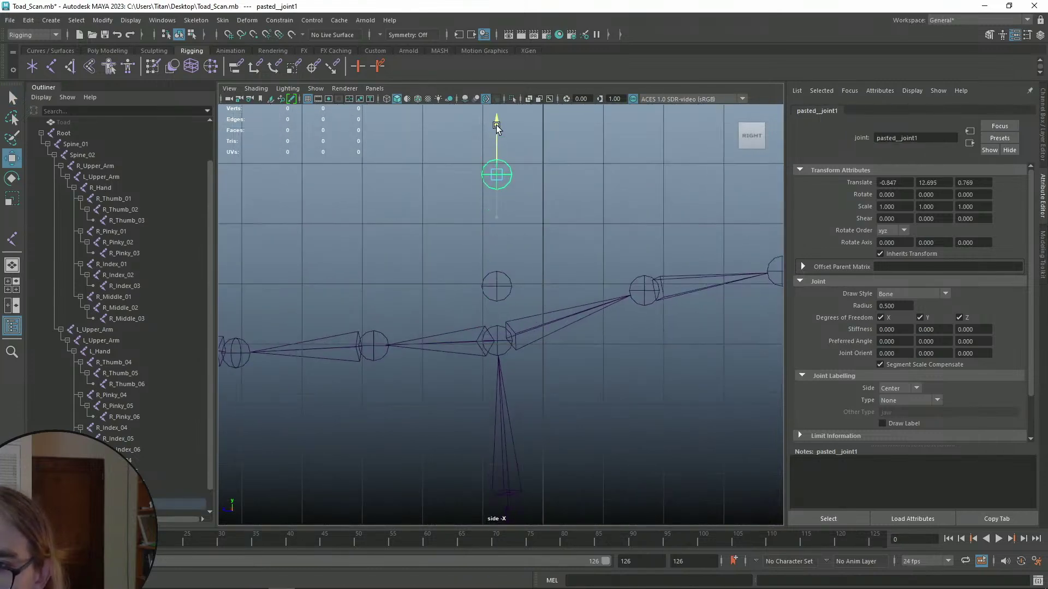
- In the perspective view, shift joint1 forward of the spine and slightly down, to Translate X -1.541 and Y 11.728
key(space)
key(space)
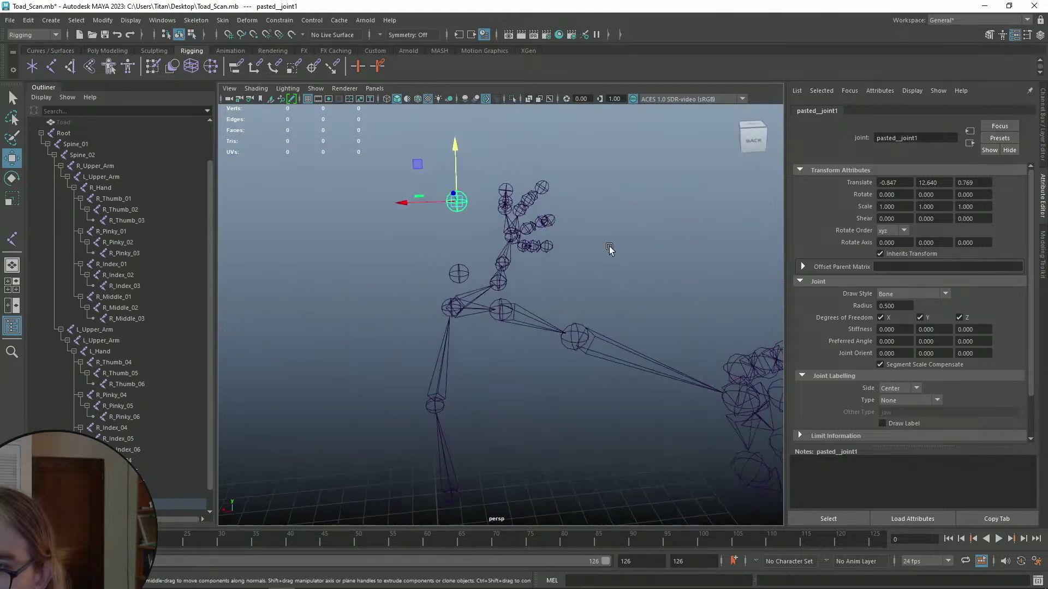
click(461, 271)
click(459, 274)
drag(433, 273, 440, 282)
drag(487, 216, 490, 224)
drag(431, 284, 487, 284)
- Duplicate joint1 and move the copy forward and up by about 1.18 and 0.60 units
key(ctrl+c)
key(ctrl+v)
drag(542, 224, 542, 204)
mouse_move(592, 261)
alt+mouse_down()
mouse_move(541, 265)
mouse_move(580, 267)
alt+mouse_up()
drag(500, 259, 490, 259)
alt+drag(546, 296, 485, 283)
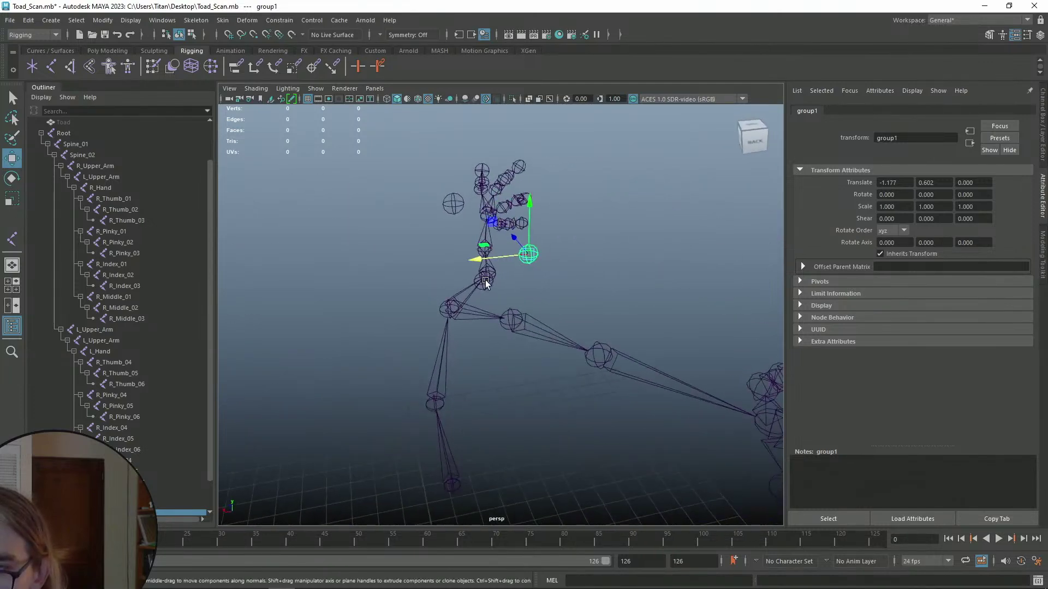
- Lower joint1 slightly to a Translate Y of 11.659 and clear the selection
click(485, 282)
alt+right_drag(485, 284, 551, 293)
alt+middle_drag(551, 294, 628, 317)
drag(548, 219, 548, 228)
alt+drag(578, 235, 415, 218)
key(q)
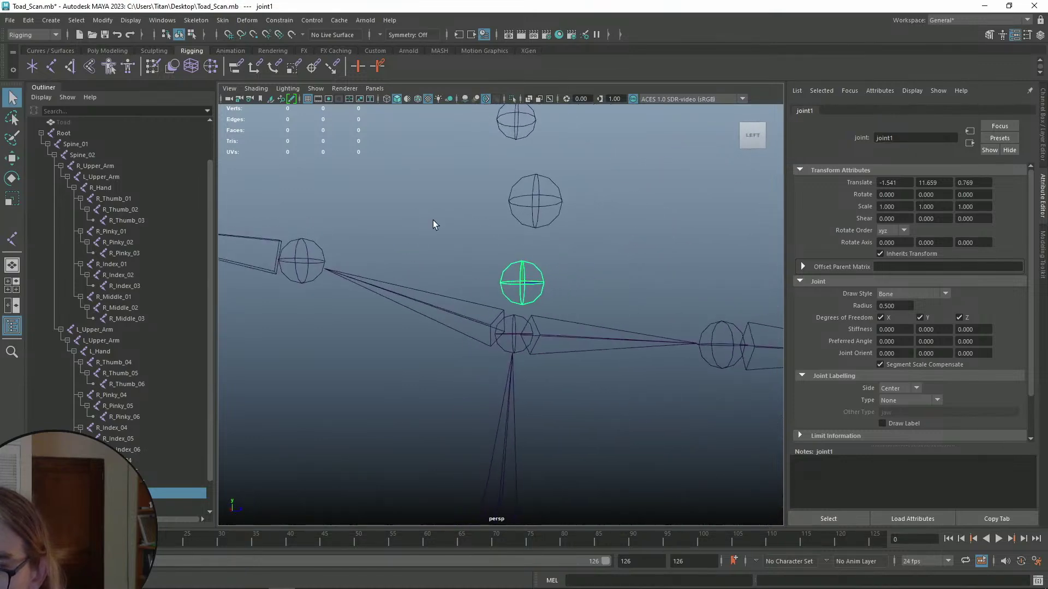
click(599, 236)
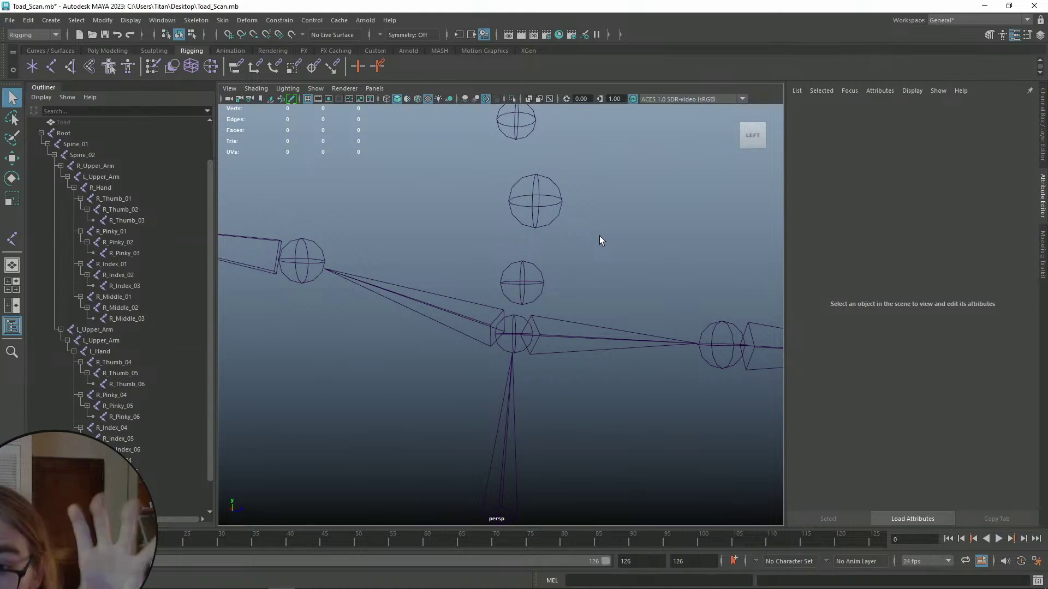
- Move the topmost copied joint out of its group to the top level of the scene hierarchy
alt+drag(600, 236, 529, 218)
alt+drag(548, 254, 505, 261)
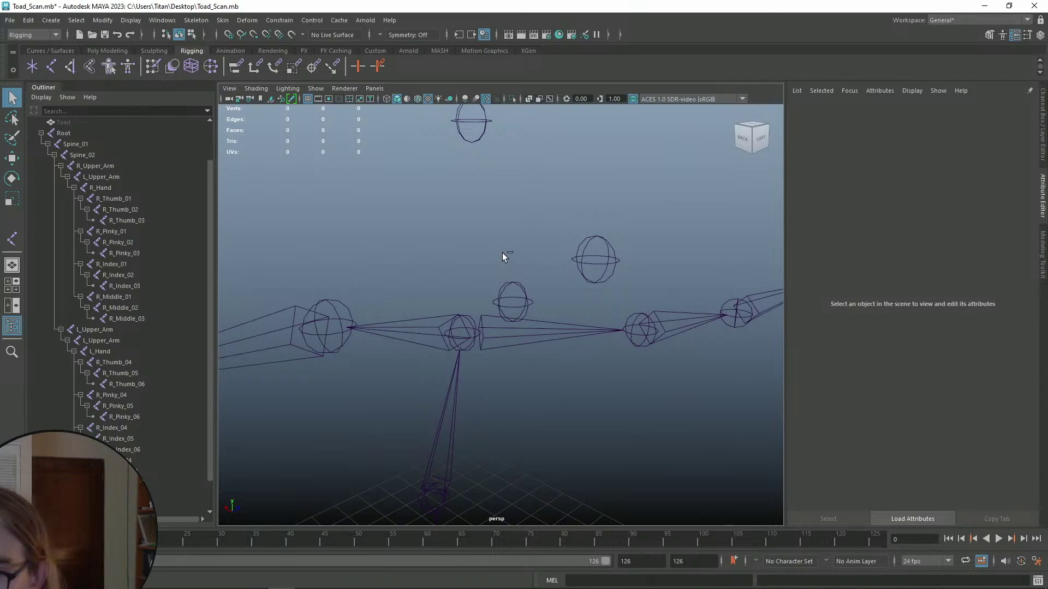
click(476, 121)
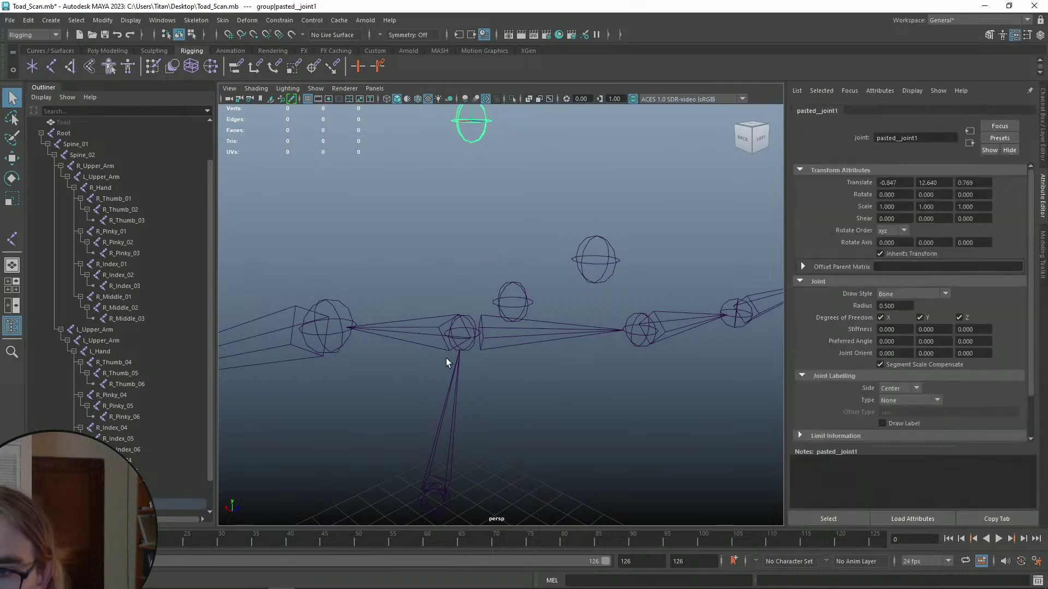
click(470, 321)
click(463, 121)
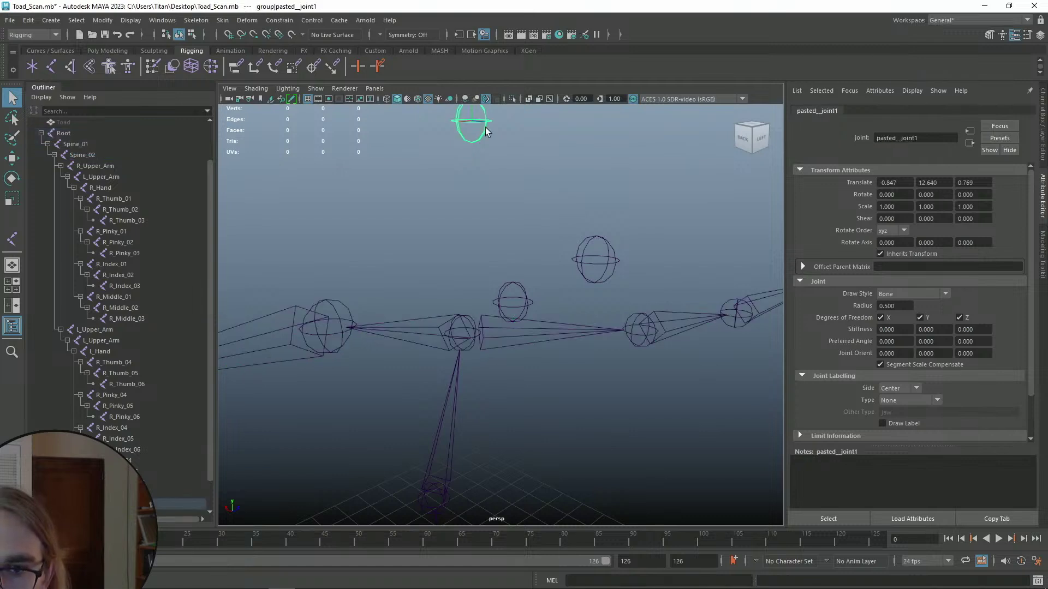
scroll(166, 431, down, 1)
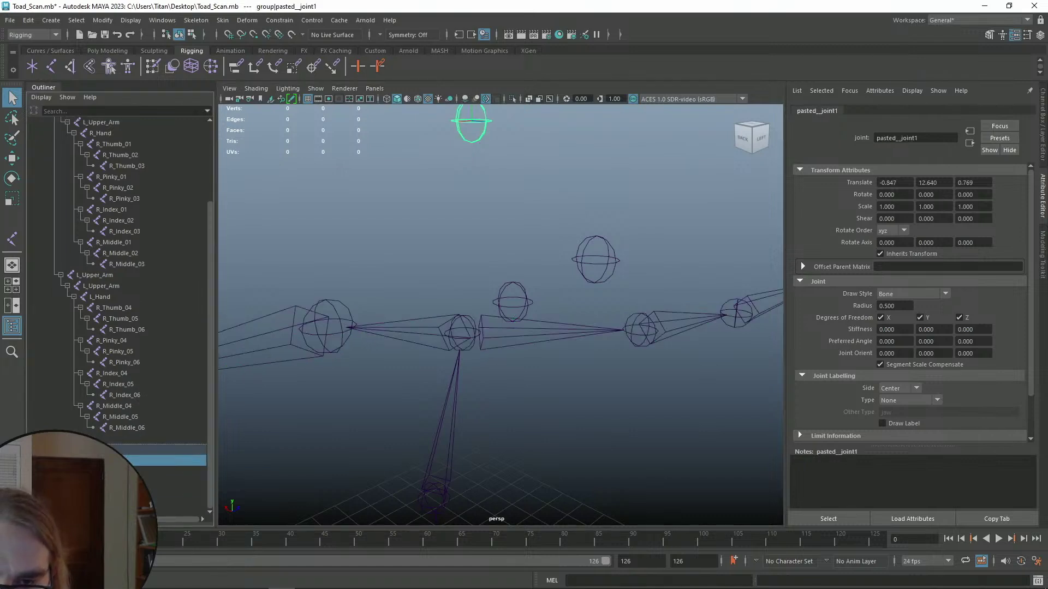
middle_drag(114, 444, 115, 435)
- Move the forward copied joint out of group1 and delete the leftover empty group
click(115, 482)
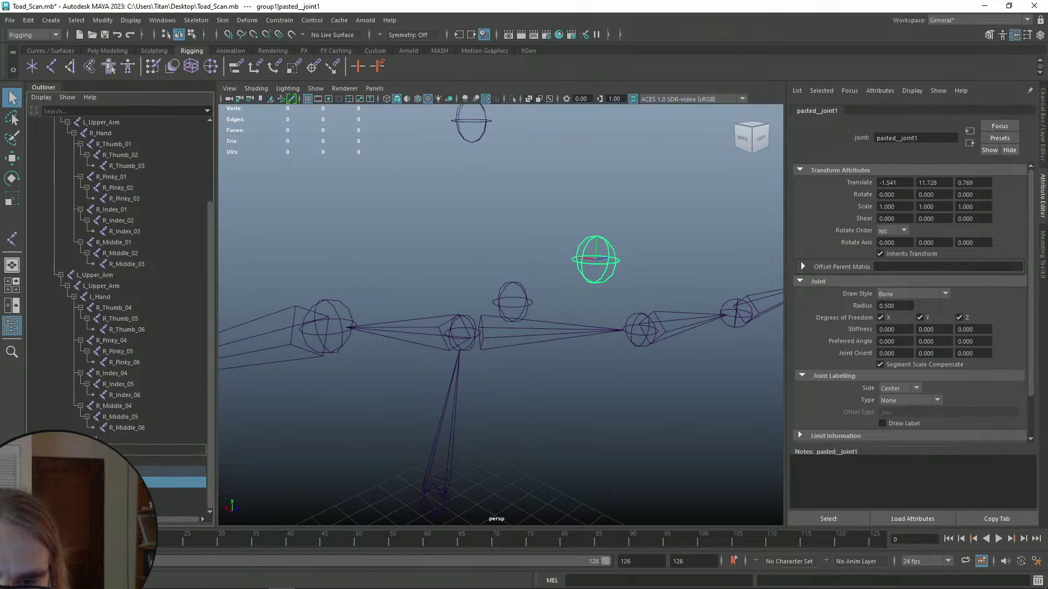
middle_drag(115, 482, 115, 443)
click(115, 471)
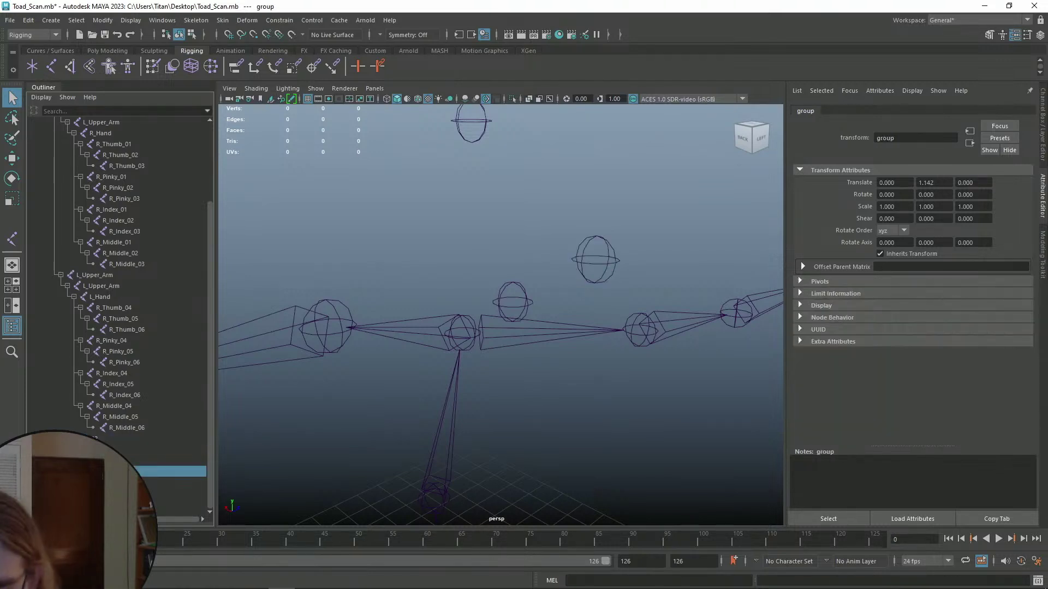
key(Delete)
- Rename the topmost loose joint as Head
alt+drag(513, 306, 500, 198)
click(485, 192)
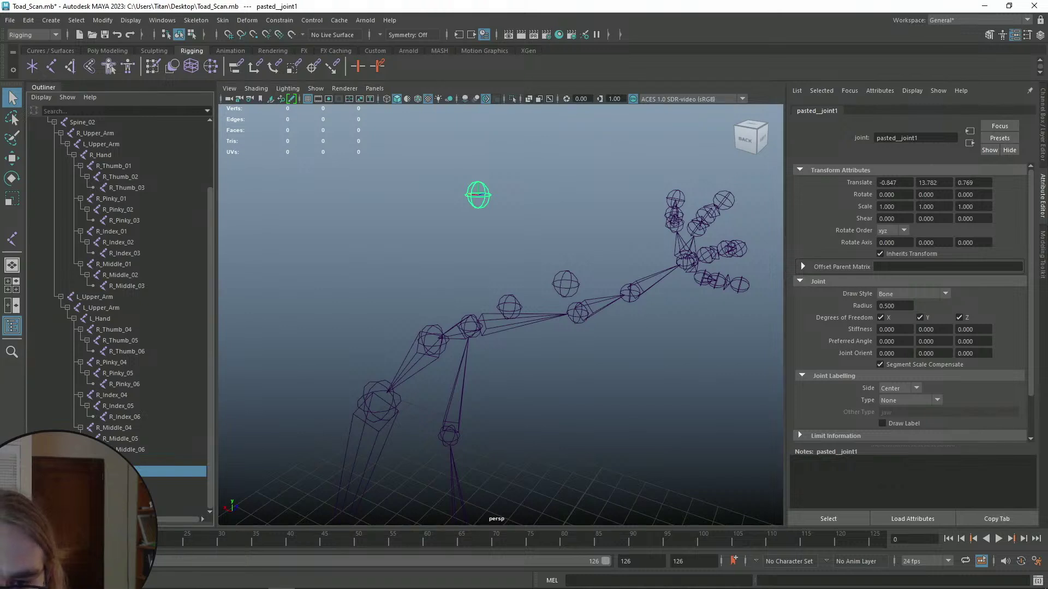
double_click(114, 471)
key(Caps_Lock)
key(Caps_Lock)
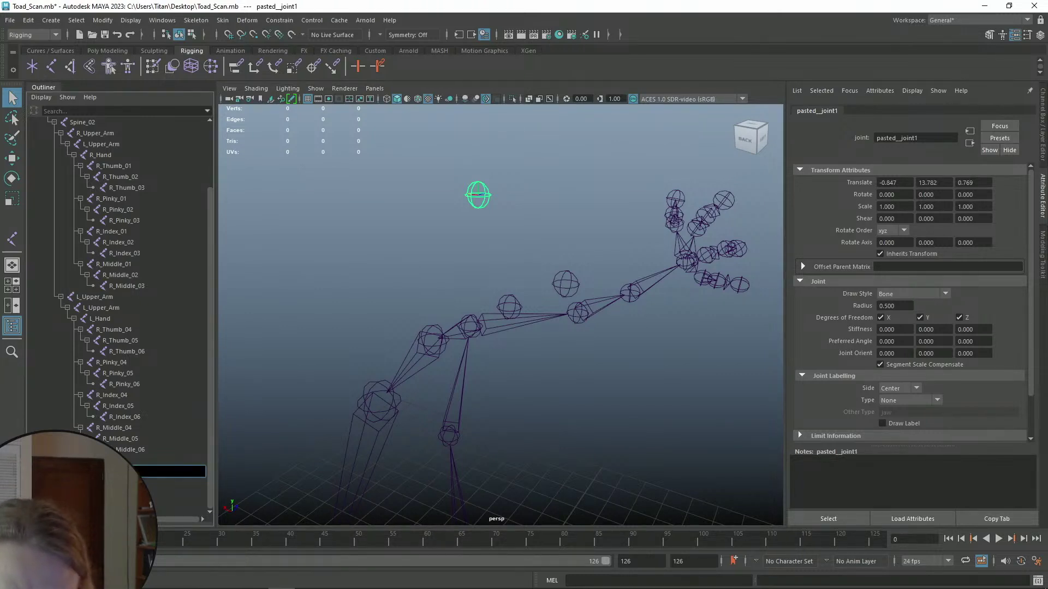
key(Caps_Lock)
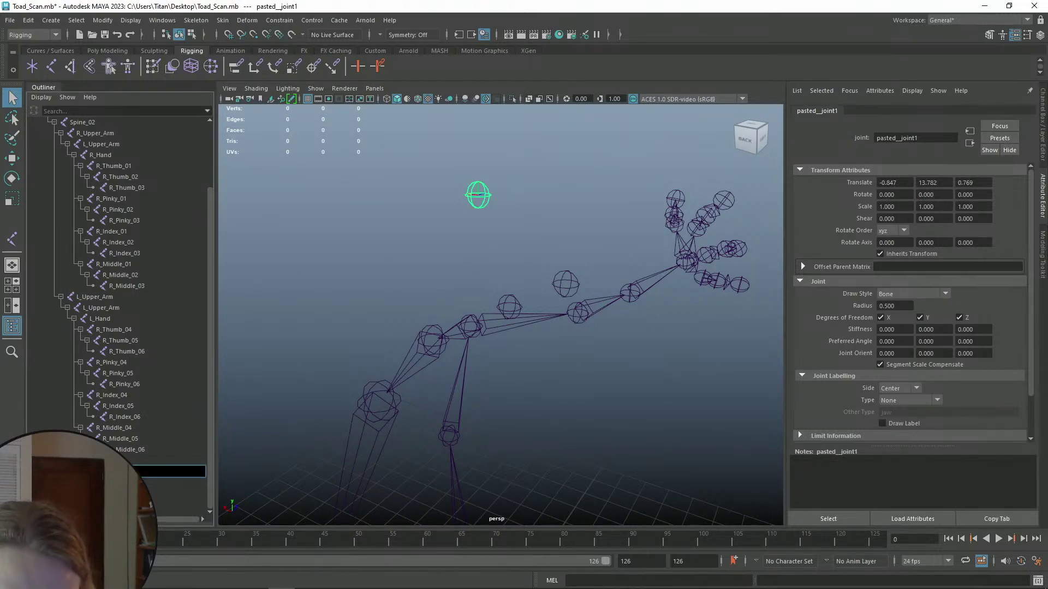
text(Head)
key(Return)
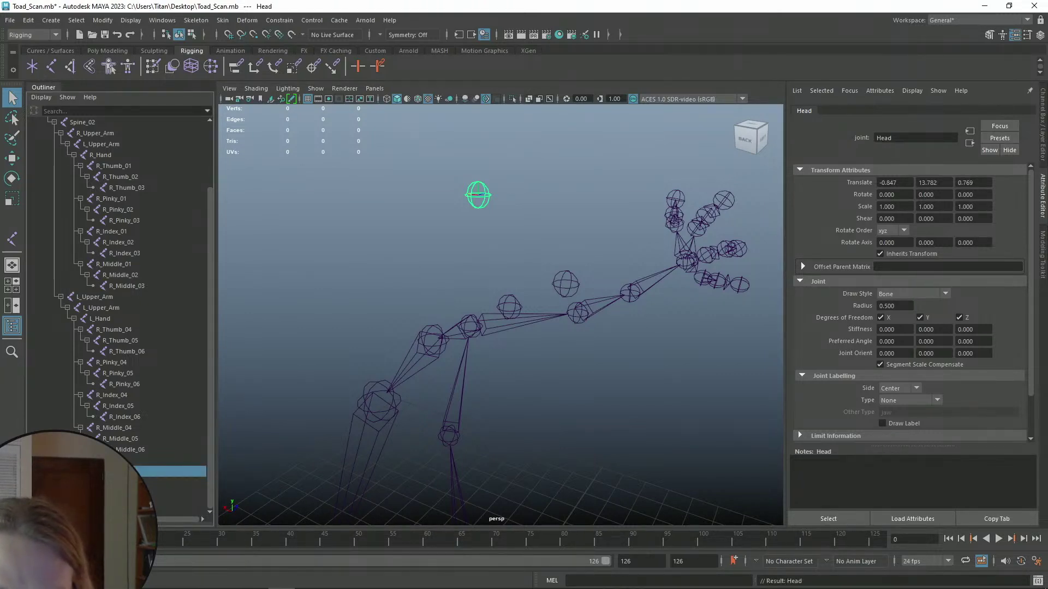
- Rename the loose joint1 as Throat and the loose forward copied joint as Jaw
click(518, 308)
double_click(71, 482)
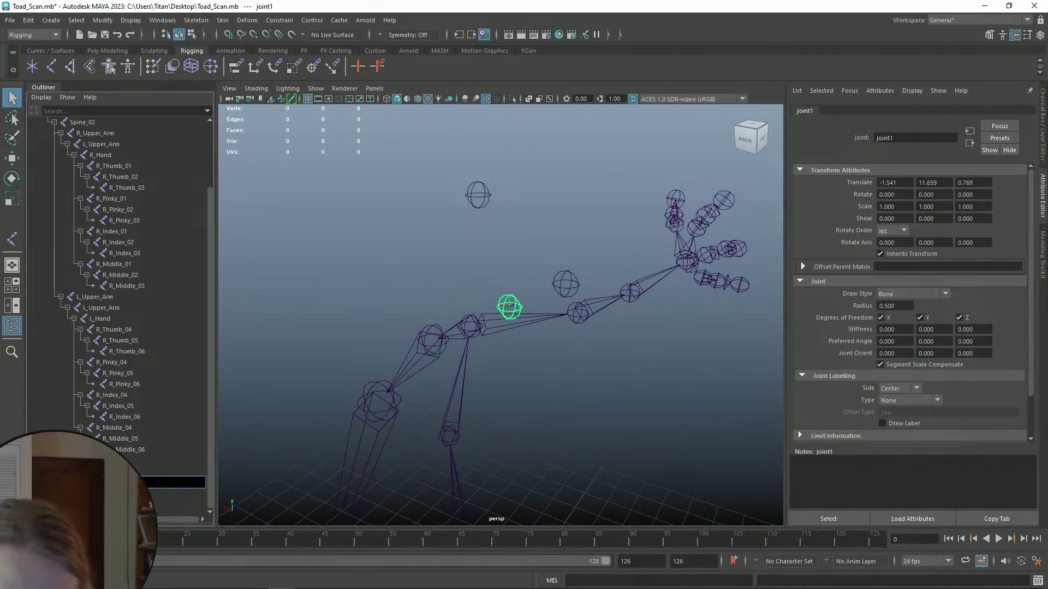
text(Throat)
key(Return)
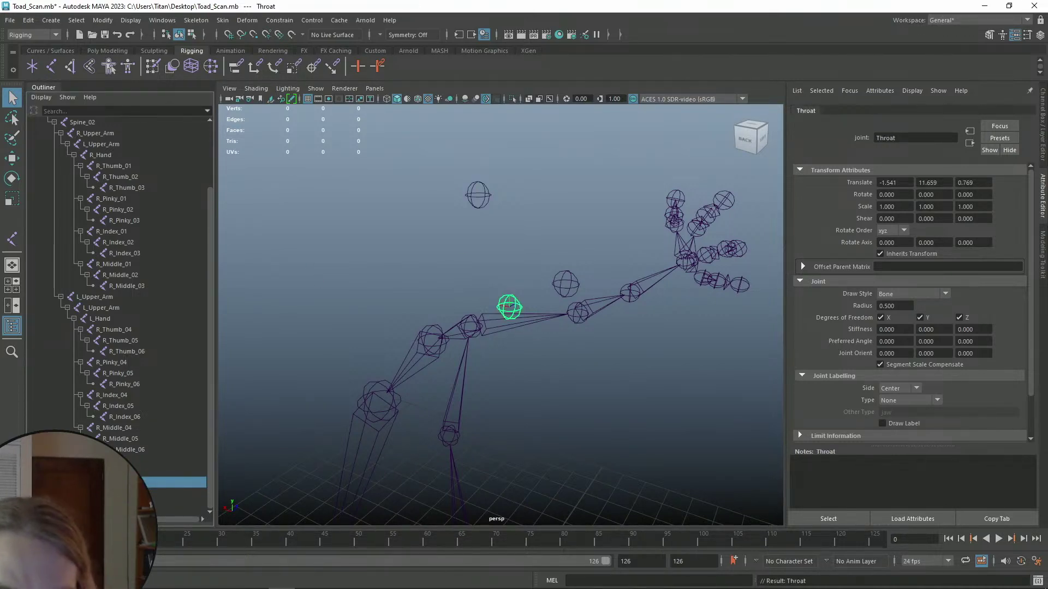
click(574, 279)
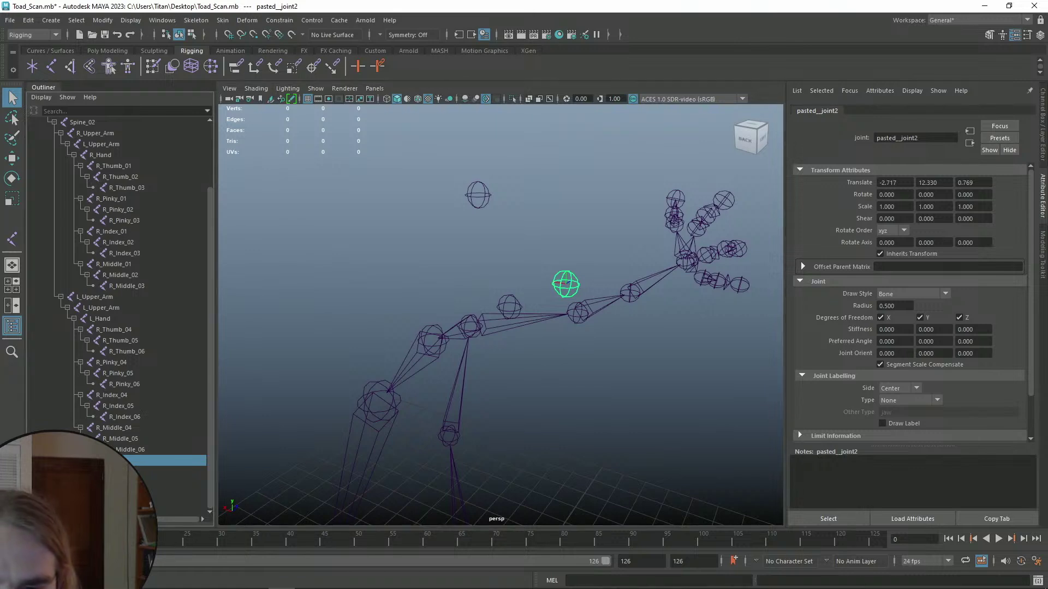
text(Jaw)
key(Return)
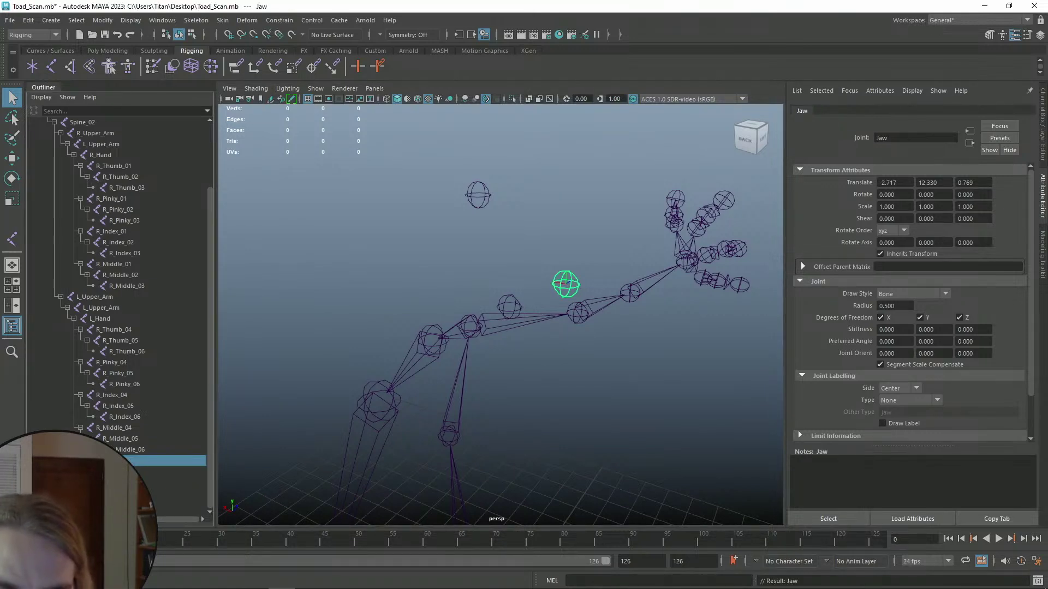
- Parent the Head joint under Spine_02 in the skeleton hierarchy
alt+drag(434, 280, 476, 268)
click(479, 199)
alt+drag(525, 199, 488, 198)
click(485, 196)
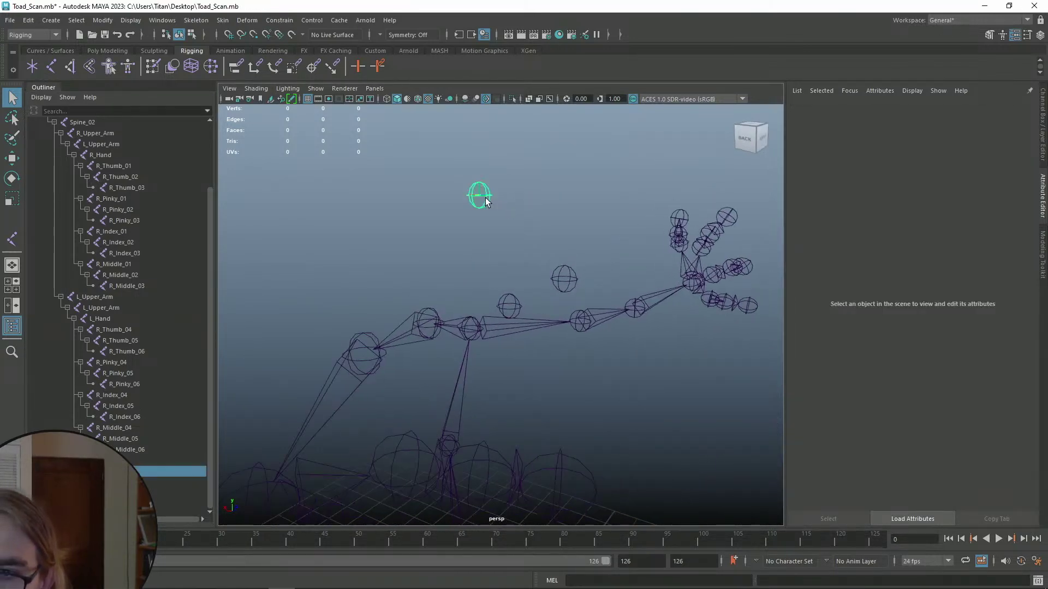
click(476, 327)
scroll(453, 267, up, 3)
scroll(121, 251, up, 3)
scroll(131, 401, down, 3)
click(93, 461)
click(93, 472)
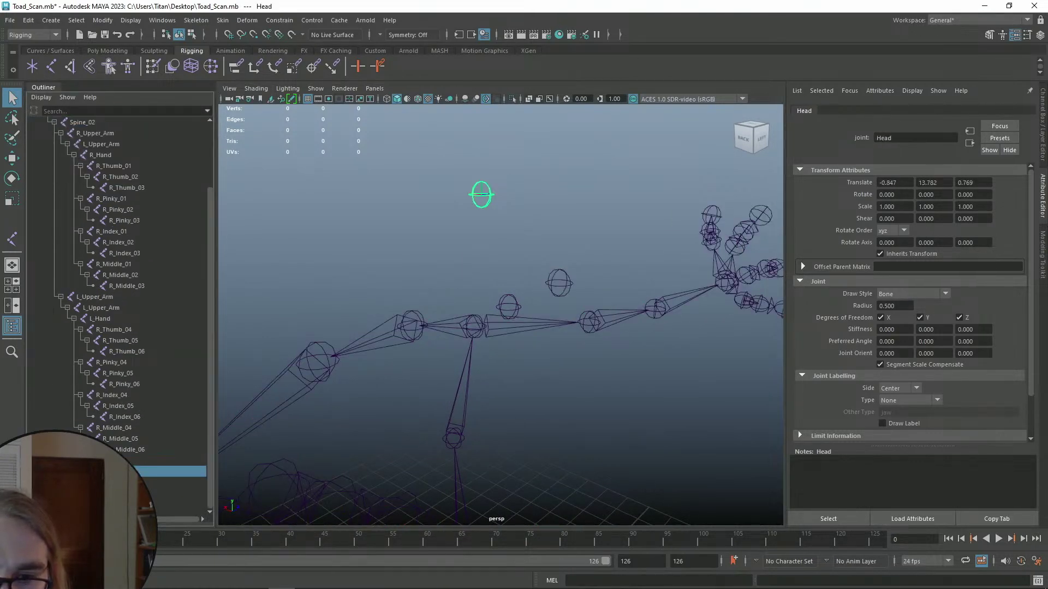
middle_drag(104, 189, 90, 155)
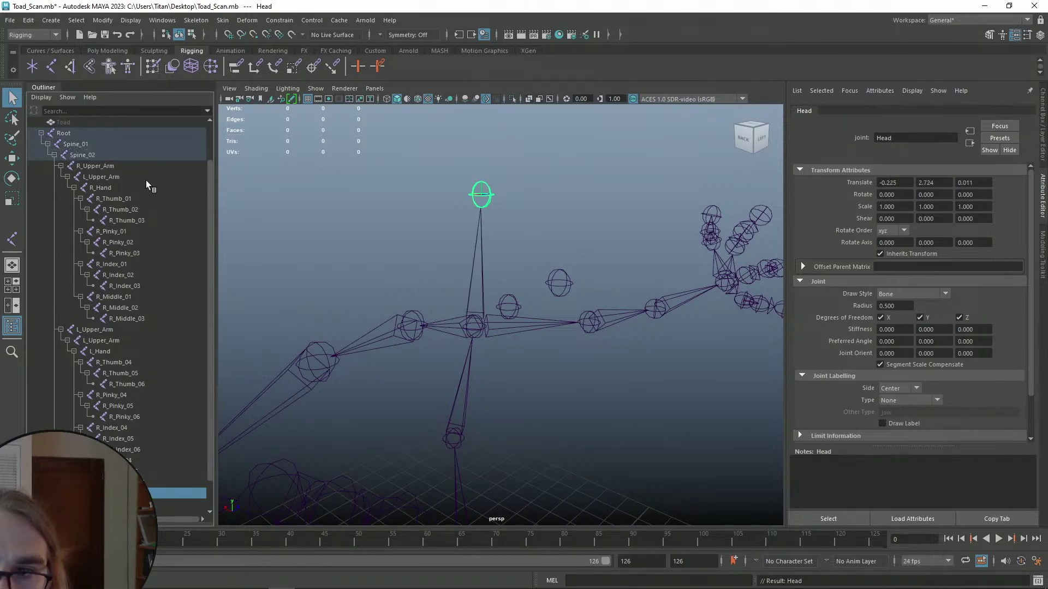
- Parent the Throat joint under Spine_02
alt+drag(490, 270, 505, 293)
click(516, 301)
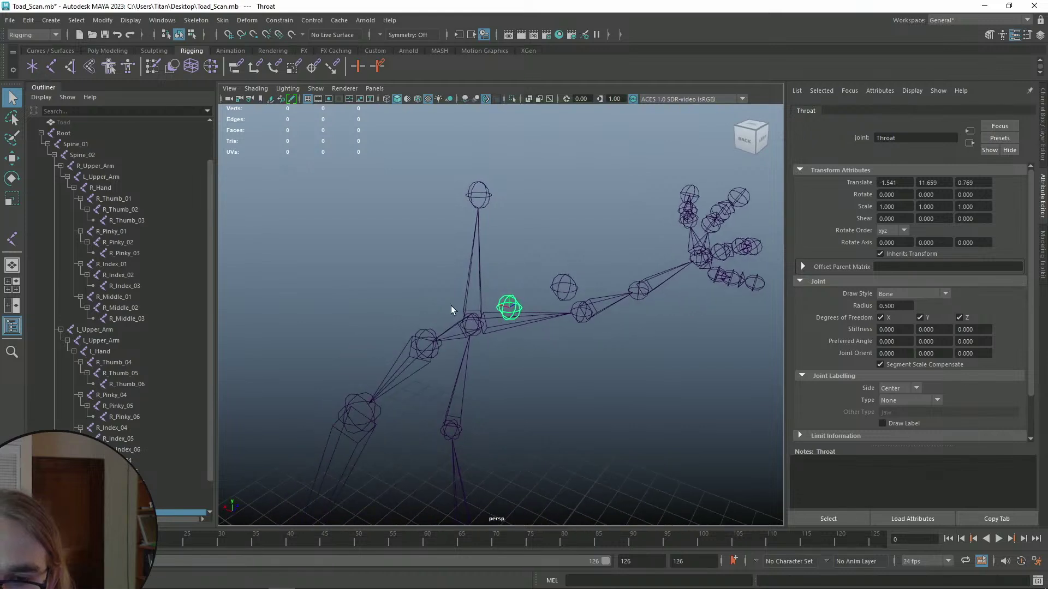
scroll(120, 470, down, 1)
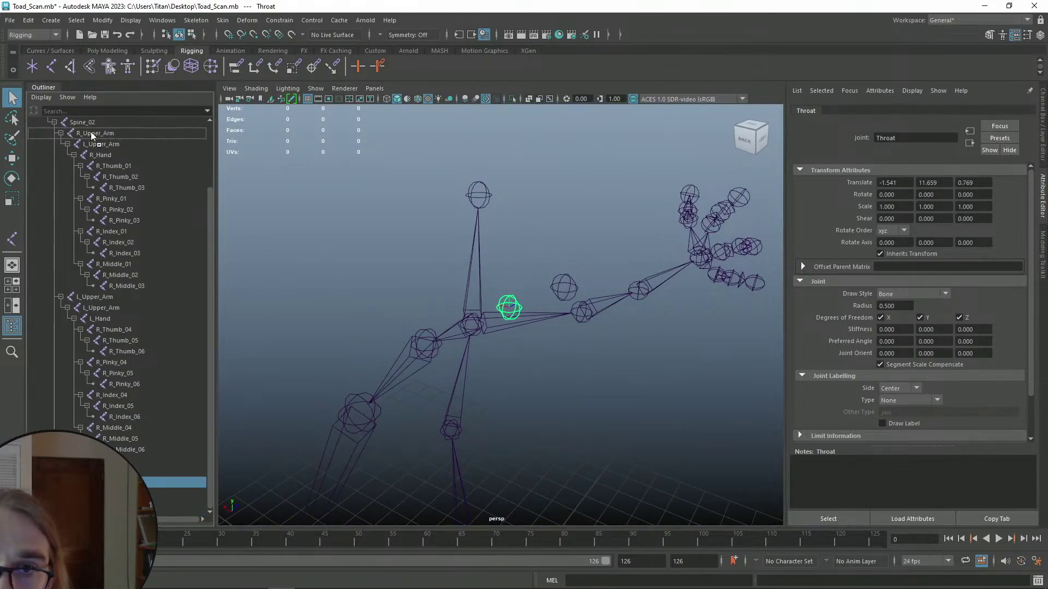
scroll(96, 133, up, 1)
middle_drag(93, 155, 93, 155)
alt+drag(555, 320, 496, 242)
scroll(129, 462, down, 1)
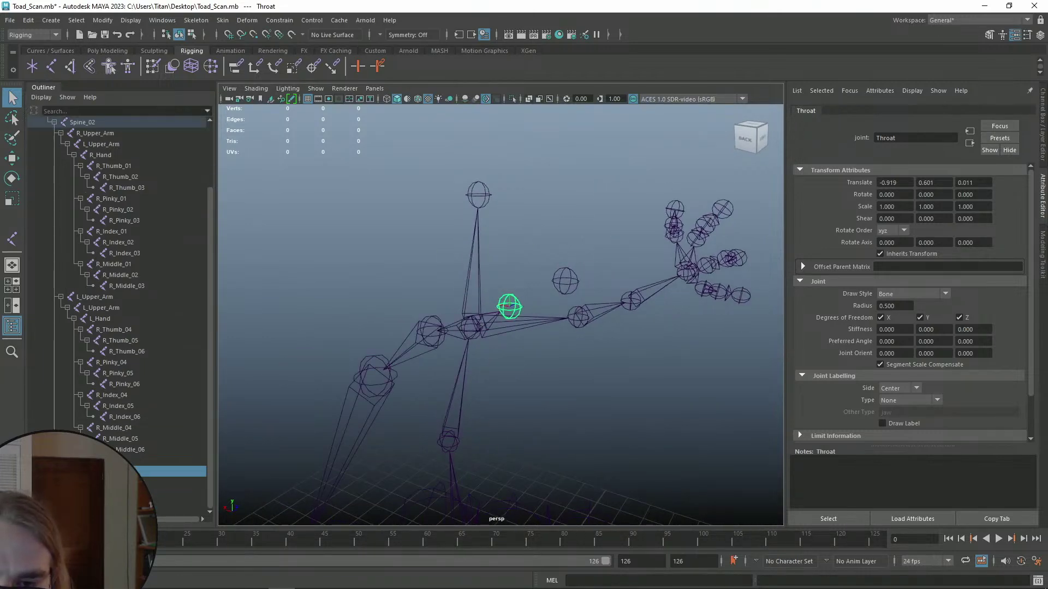
- Parent the Jaw joint under the Head joint and clear the selection
click(101, 482)
middle_drag(101, 456, 101, 460)
click(587, 238)
mouse_move(590, 246)
alt+mouse_down()
mouse_move(611, 244)
mouse_move(577, 241)
mouse_move(591, 257)
alt+mouse_up()
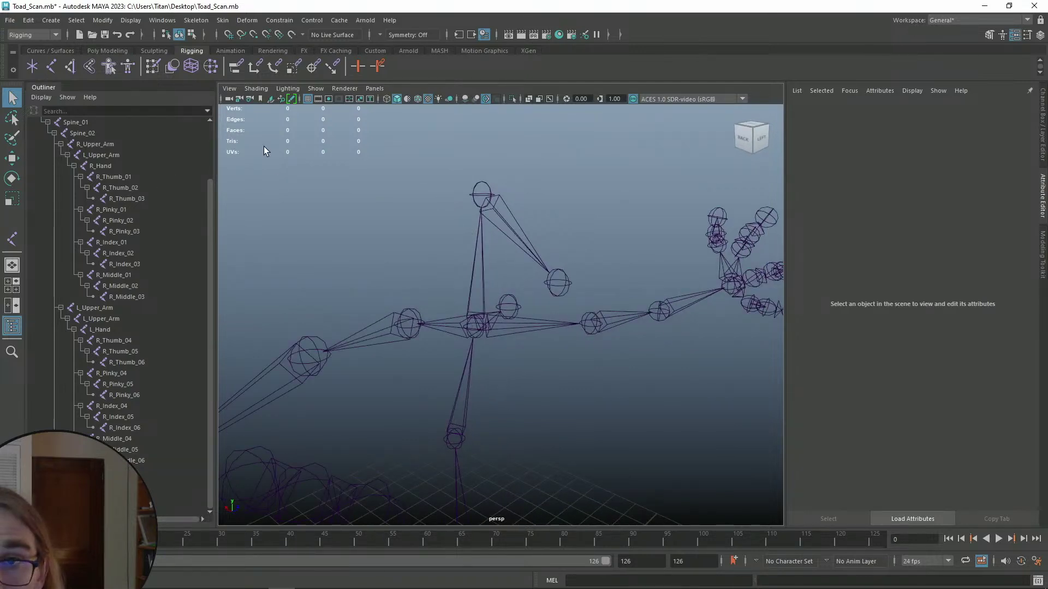
- Show the hidden Toad mesh again and bring its legs into view
scroll(552, 370, down, 5)
alt+drag(551, 369, 490, 304)
key(ctrl+s)
scroll(539, 317, up, 3)
alt+middle_drag(528, 342, 541, 316)
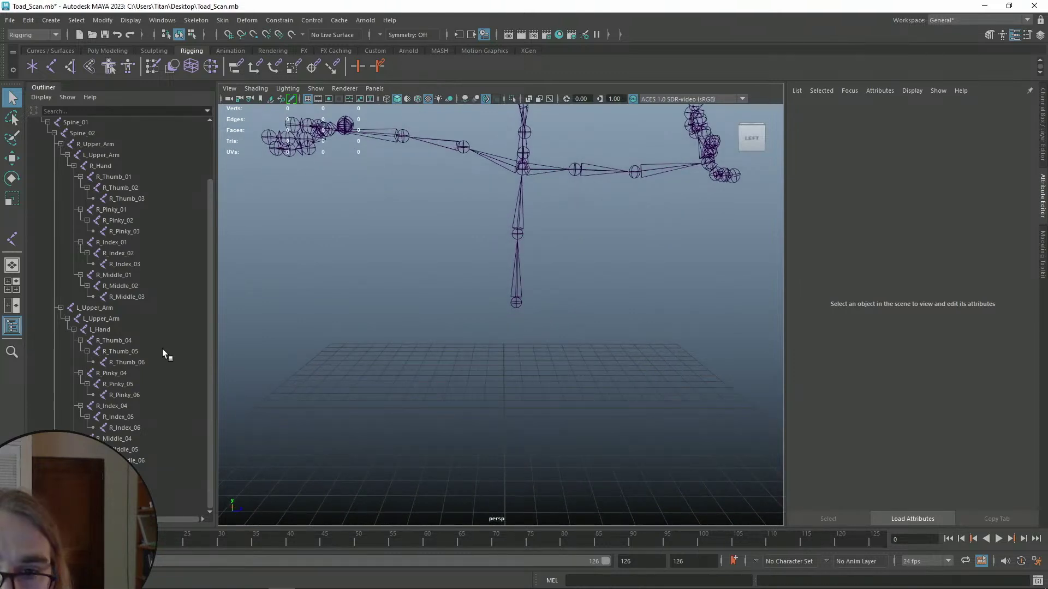
scroll(86, 156, up, 2)
click(61, 166)
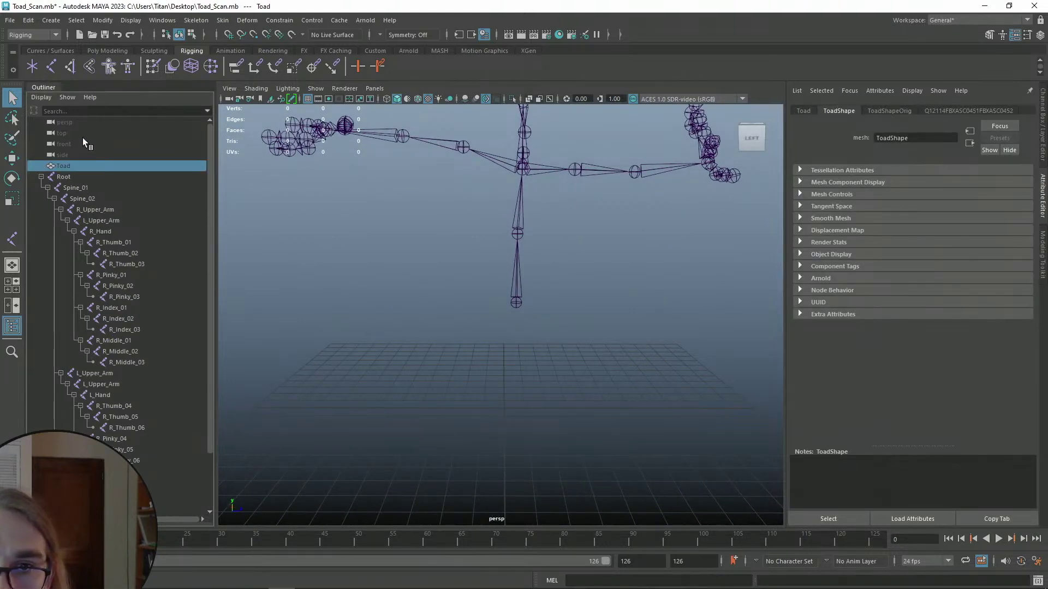
key(h)
click(519, 405)
alt+drag(524, 377, 505, 238)
click(465, 265)
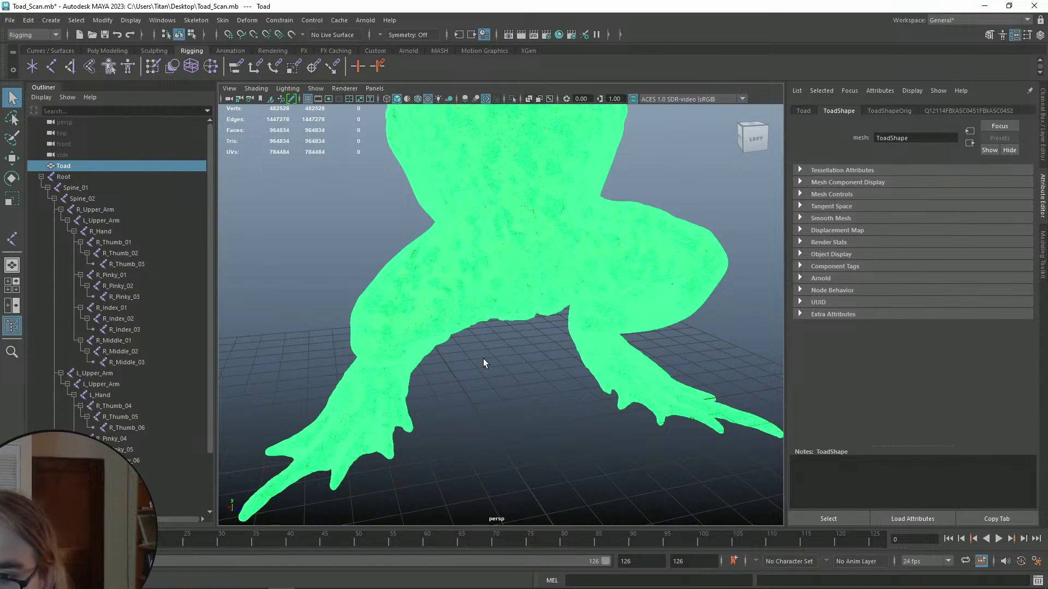
- Create a single new joint on the ground plane beside the toad's right foot with the Joint tool
scroll(470, 371, down, 5)
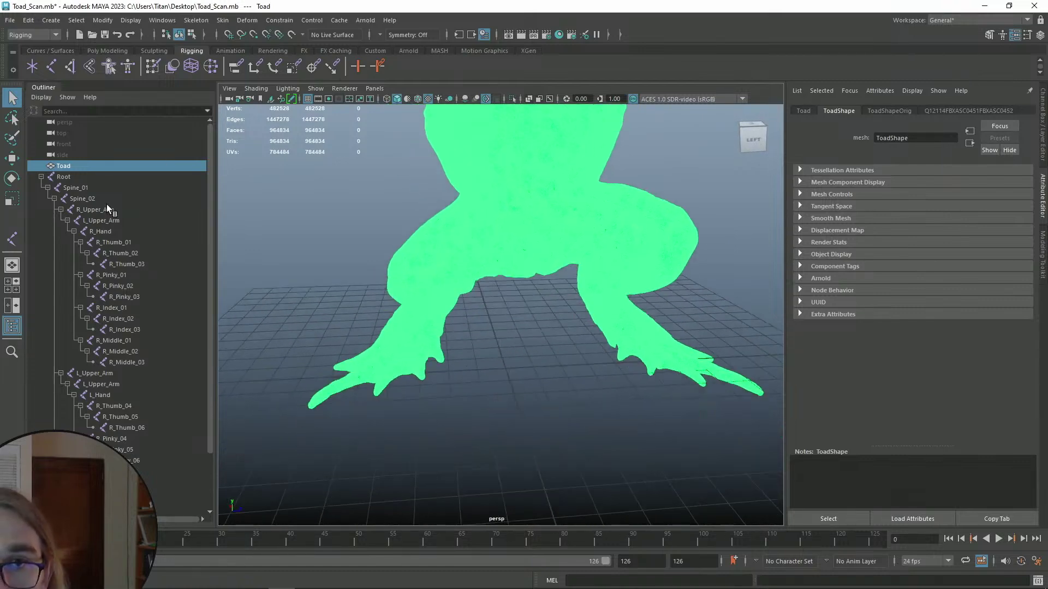
click(51, 67)
key(w)
alt+drag(468, 378, 518, 408)
scroll(497, 411, down, 7)
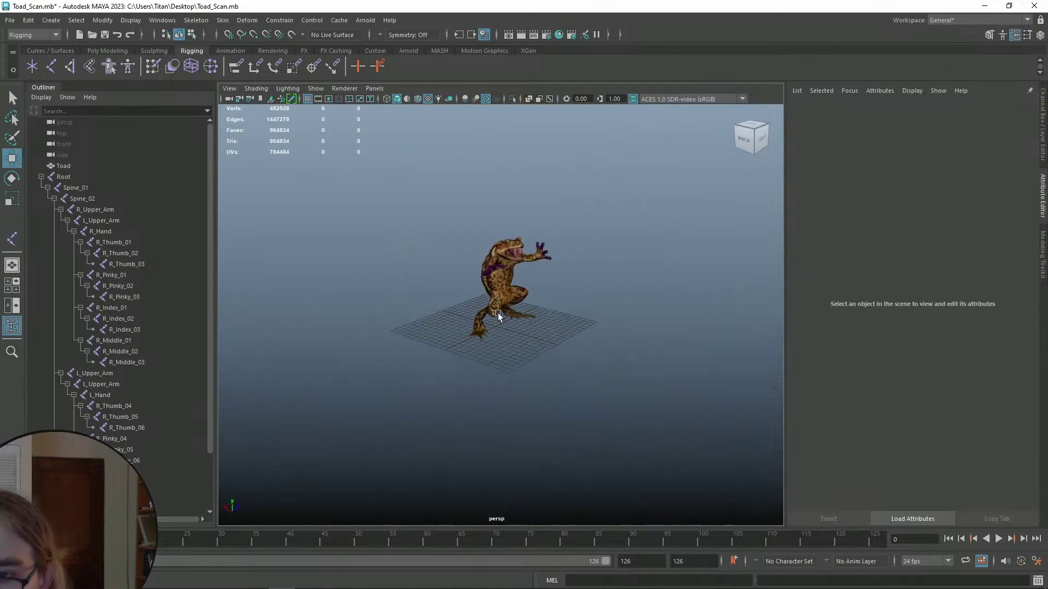
scroll(494, 356, up, 3)
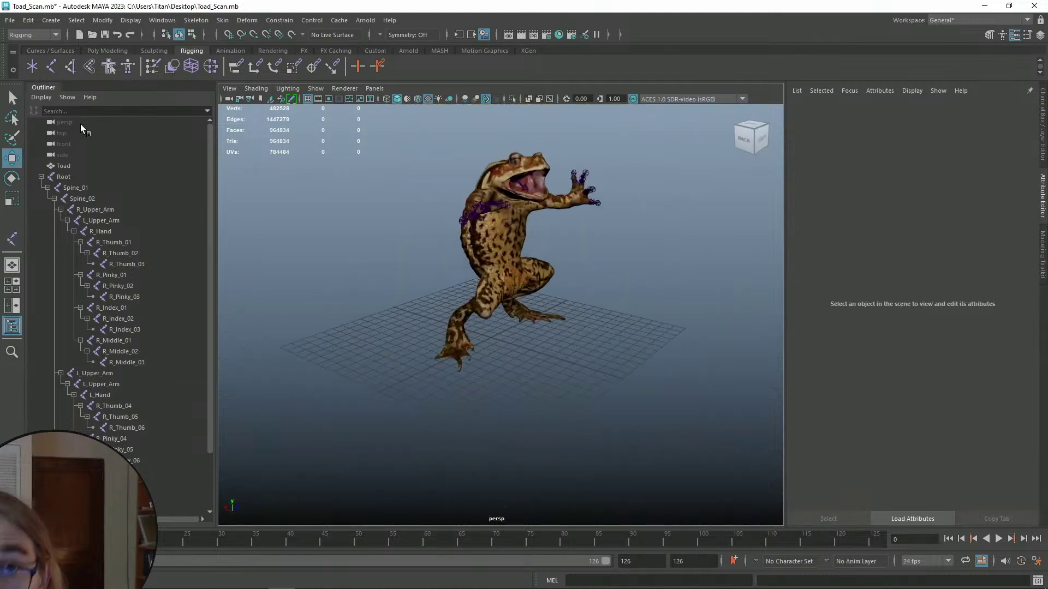
click(51, 66)
click(494, 358)
scroll(521, 367, up, 4)
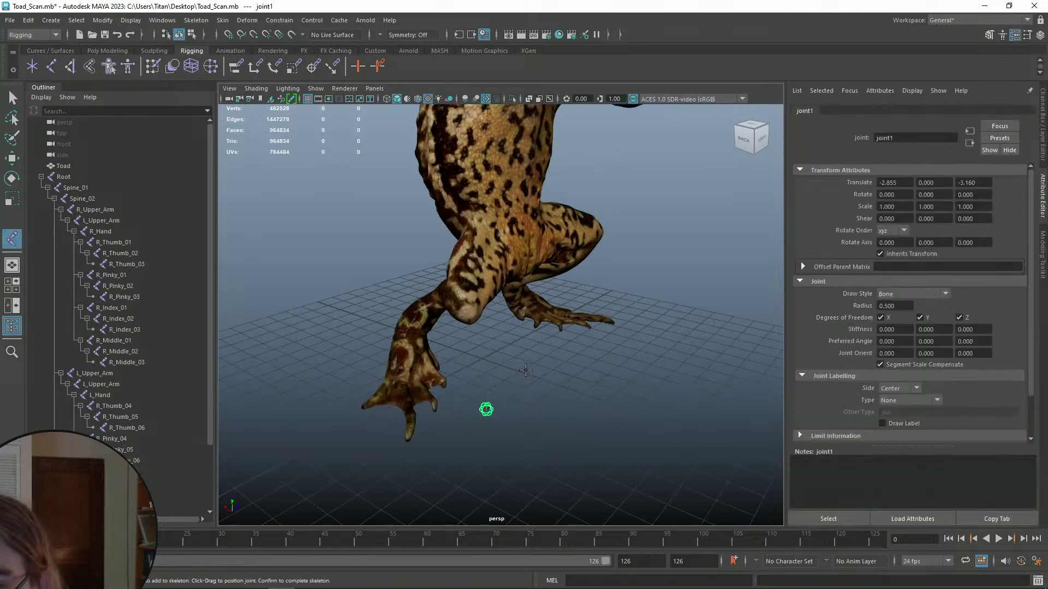
- Move the new joint into the toad's right knee, at about Translate -2.034, 3.815, -3.096
key(w)
drag(457, 395, 478, 263)
alt+drag(478, 263, 527, 244)
drag(438, 300, 456, 301)
drag(511, 245, 511, 238)
alt+drag(511, 238, 436, 276)
drag(488, 298, 506, 326)
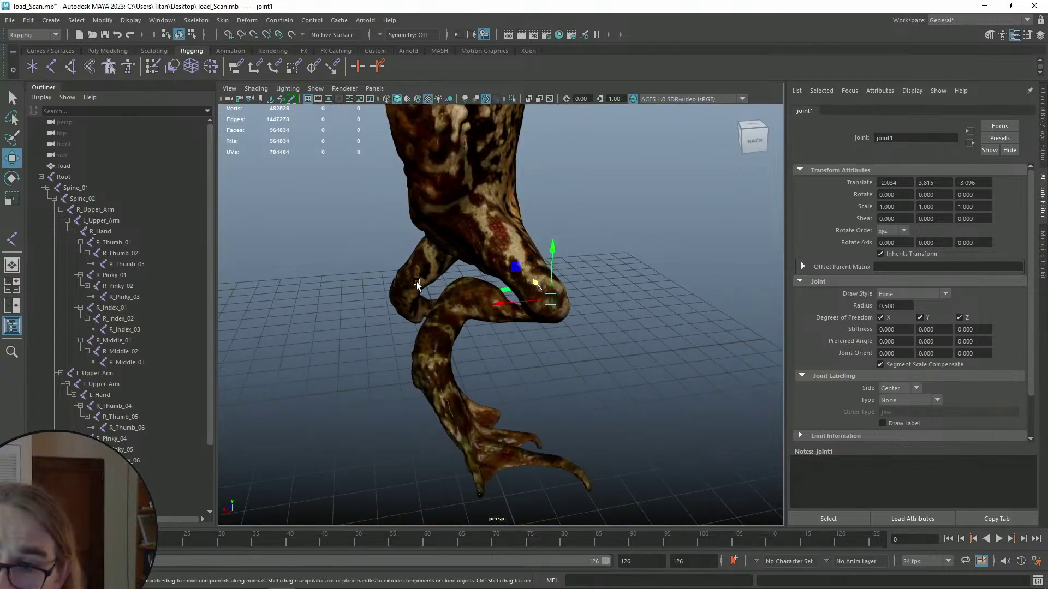
- Copy and paste the knee joint and move the copy's group to the next leg bend, at about Translate 2.292, -0.066, 1.383
alt+drag(538, 434, 464, 287)
key(ctrl+c)
key(ctrl+v)
drag(486, 346, 492, 345)
drag(483, 304, 493, 309)
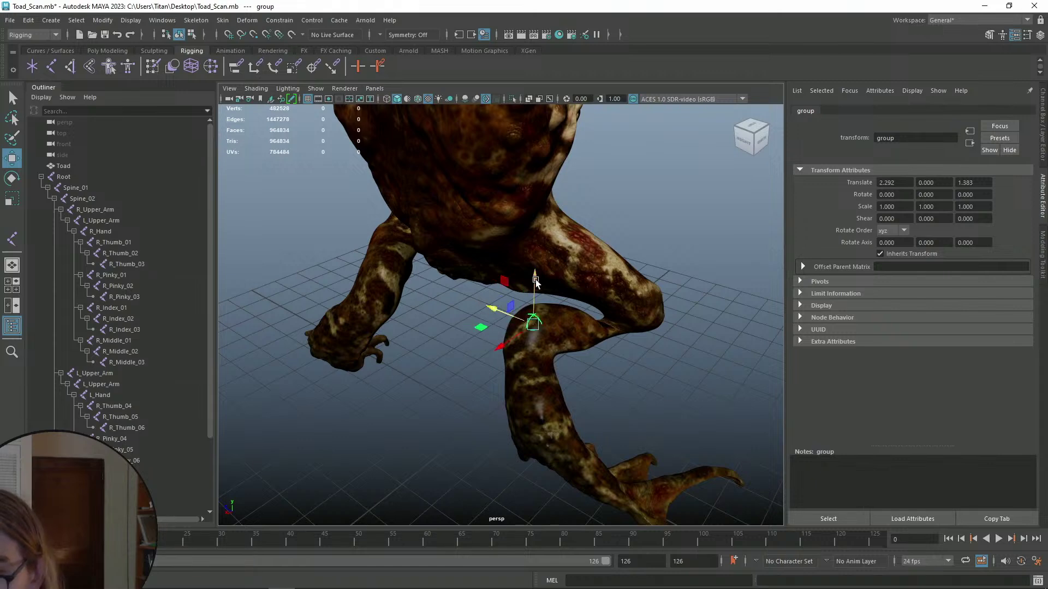
drag(534, 281, 536, 286)
alt+drag(540, 322, 519, 299)
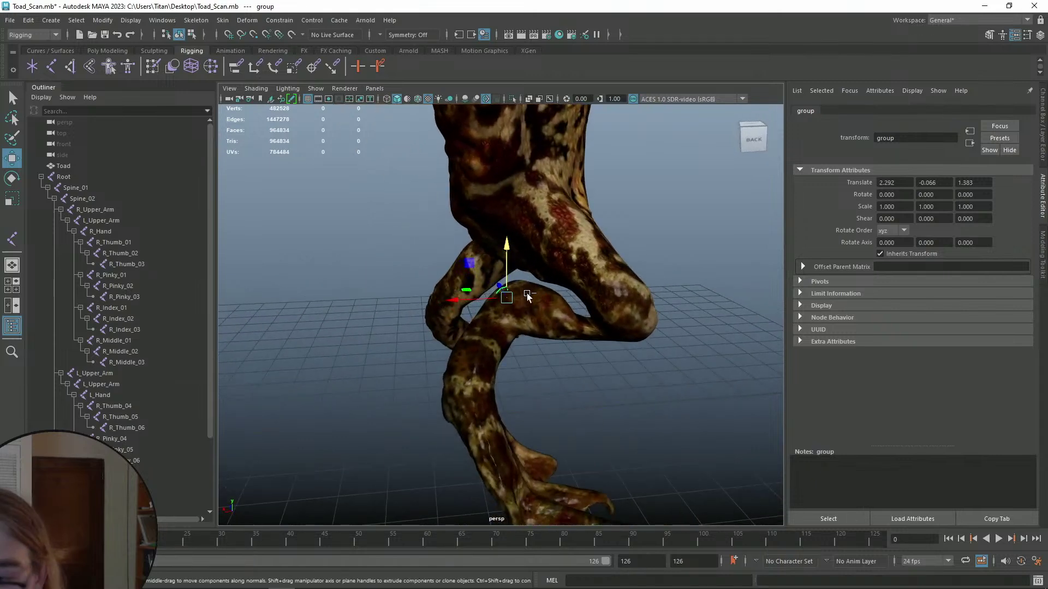
- Add another copy of the leg joint and move its group1 down the lower leg to about Translate 0.724, -1.986, -1.394
key(ctrl+g)
drag(509, 251, 521, 359)
drag(466, 412, 503, 366)
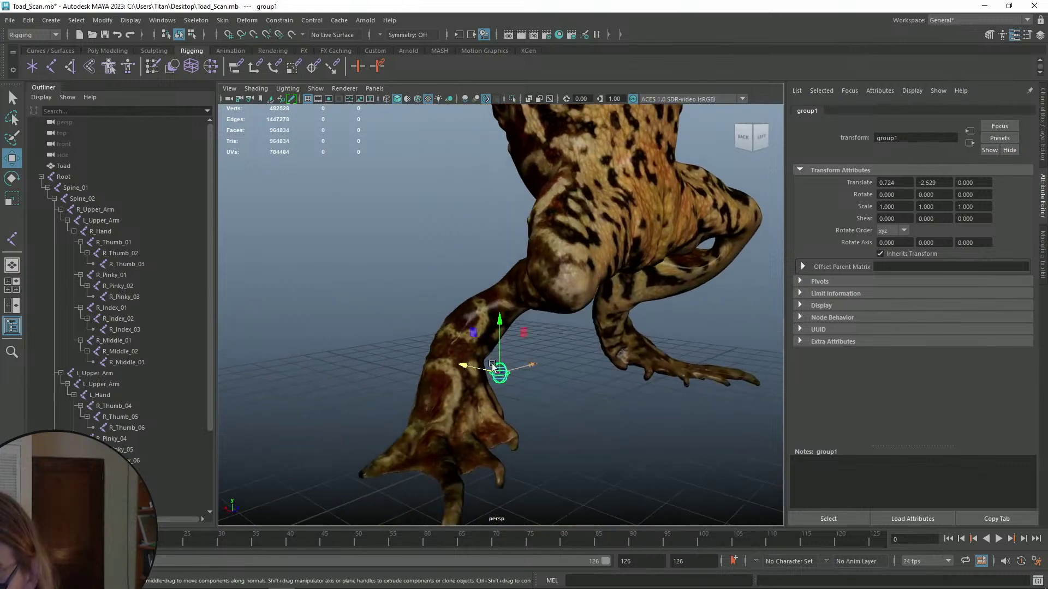
drag(502, 321, 501, 299)
drag(473, 352, 522, 230)
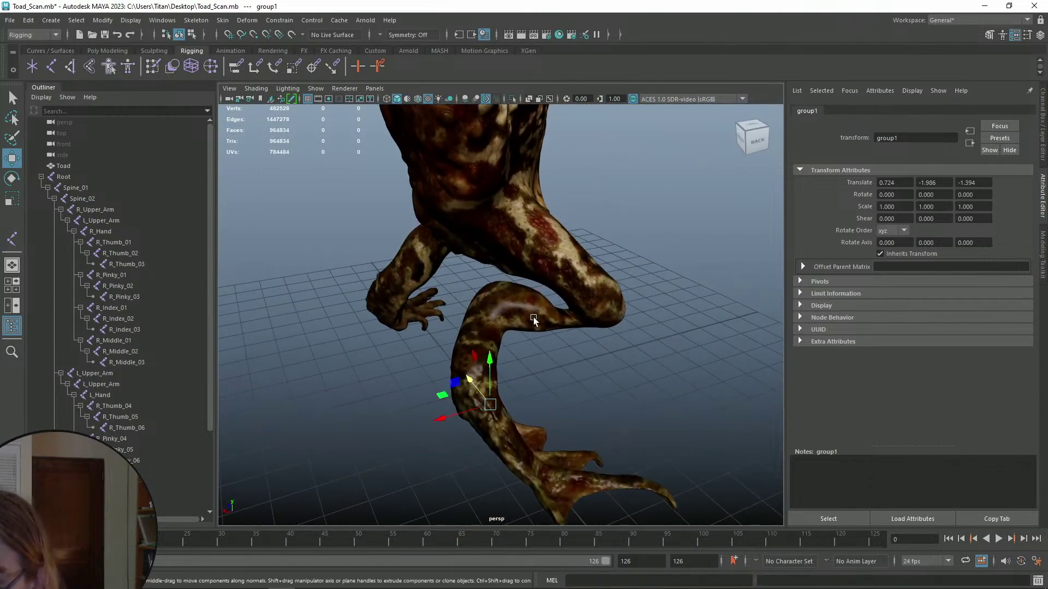
alt+drag(512, 309, 544, 384)
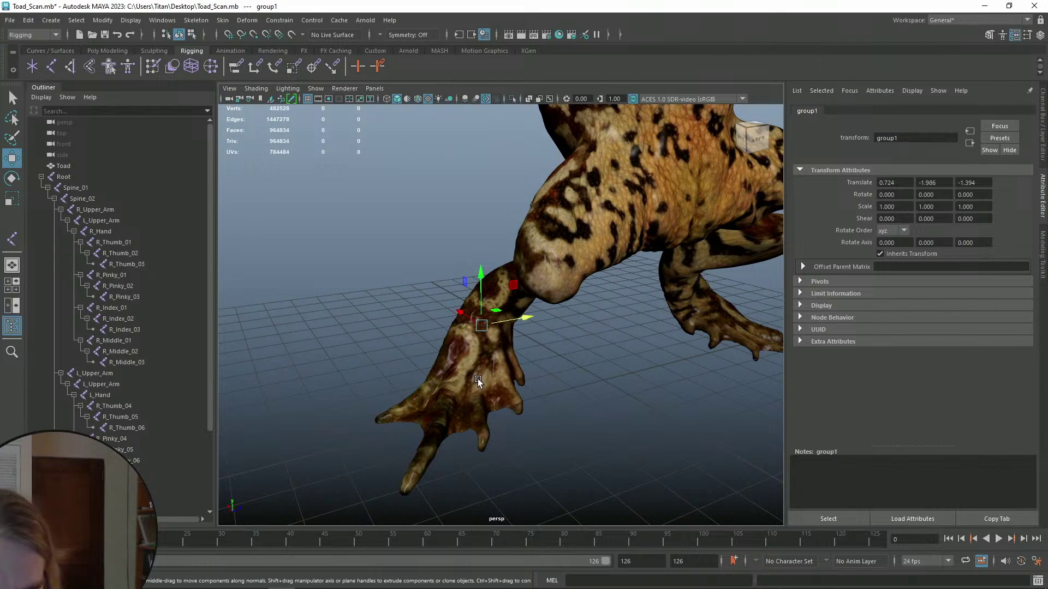
- Add a further joint copy for the foot and move its group2 to about Translate -0.480, -1.171, -0.458
key(ctrl+g)
drag(480, 280, 589, 360)
drag(466, 386, 512, 388)
drag(565, 334, 479, 394)
drag(545, 392, 438, 392)
mouse_move(468, 354)
mouse_down()
mouse_move(444, 316)
mouse_move(494, 384)
mouse_move(525, 388)
mouse_move(559, 369)
mouse_move(472, 363)
mouse_up()
alt+drag(473, 363, 568, 373)
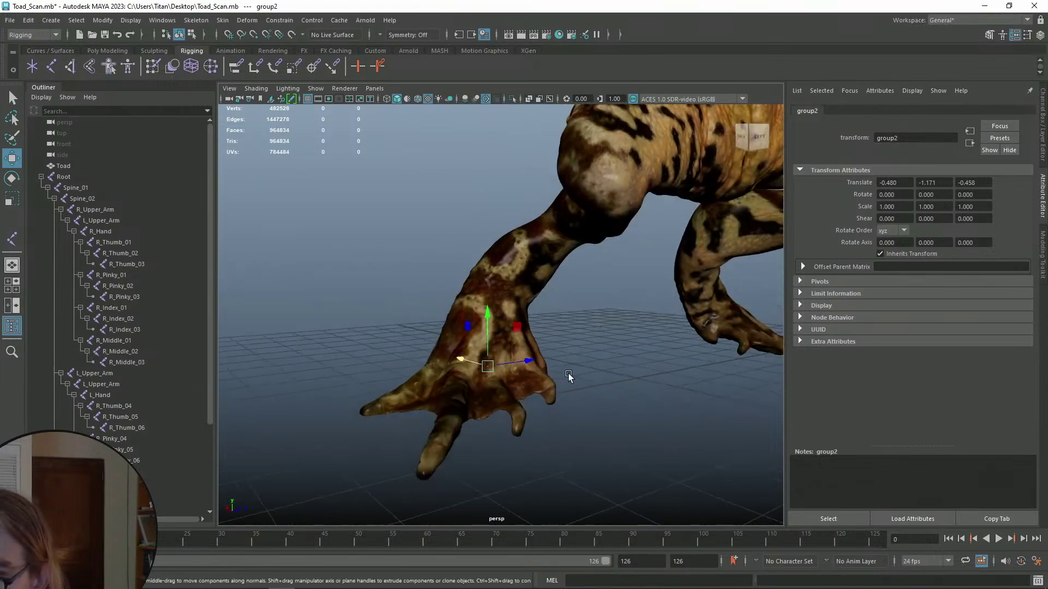
- Raise the foot joint's group2 to Translate Y -1.018 and nudge its Translate Z to -0.456
scroll(583, 380, down, 4)
scroll(584, 382, down, 4)
alt+middle_drag(585, 382, 554, 439)
alt+drag(661, 315, 541, 290)
scroll(504, 404, up, 8)
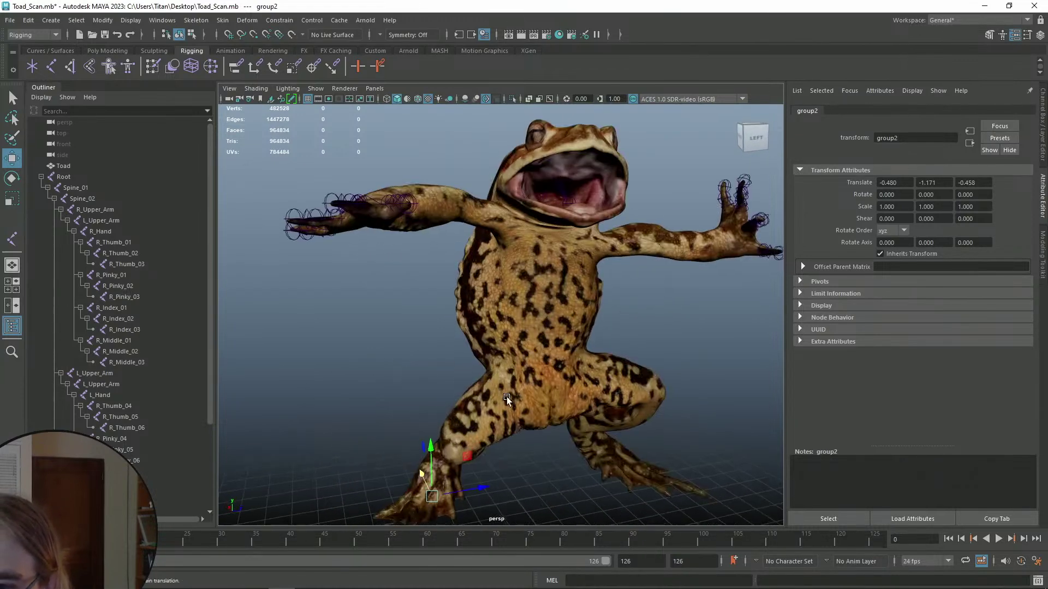
scroll(507, 363, up, 5)
alt+middle_drag(507, 363, 559, 302)
alt+drag(559, 302, 469, 352)
alt+middle_drag(469, 352, 494, 280)
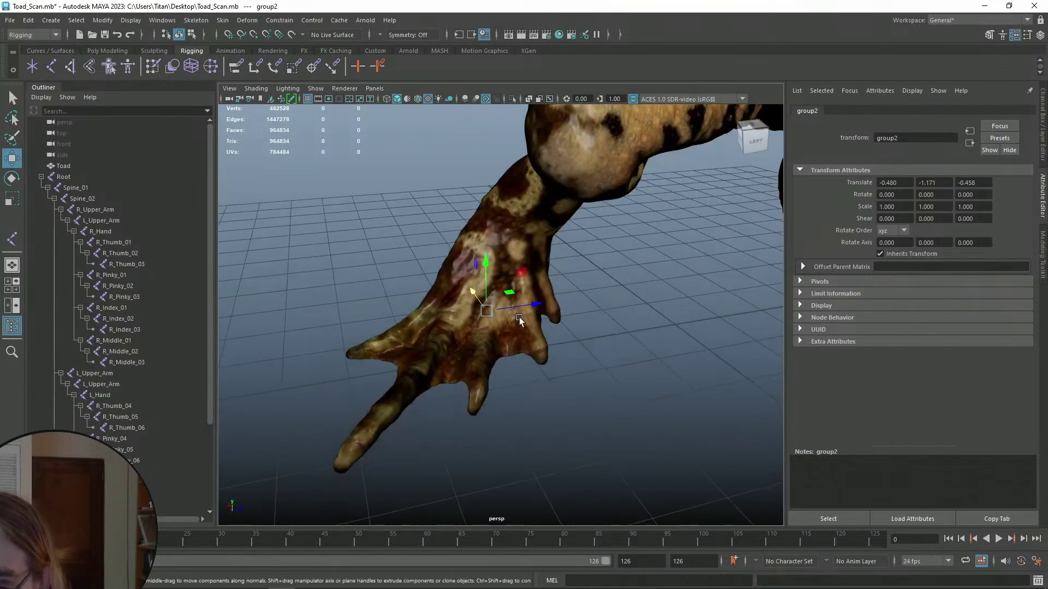
mouse_move(488, 262)
mouse_down()
mouse_move(487, 246)
mouse_move(501, 258)
mouse_up()
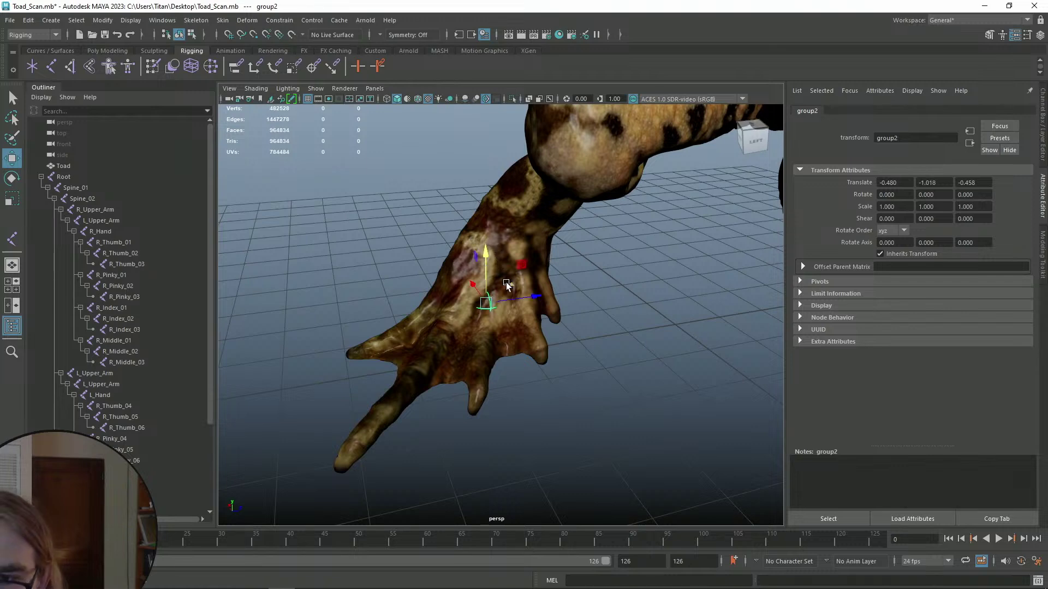
alt+drag(495, 346, 591, 339)
drag(535, 312, 543, 310)
alt+drag(569, 352, 550, 361)
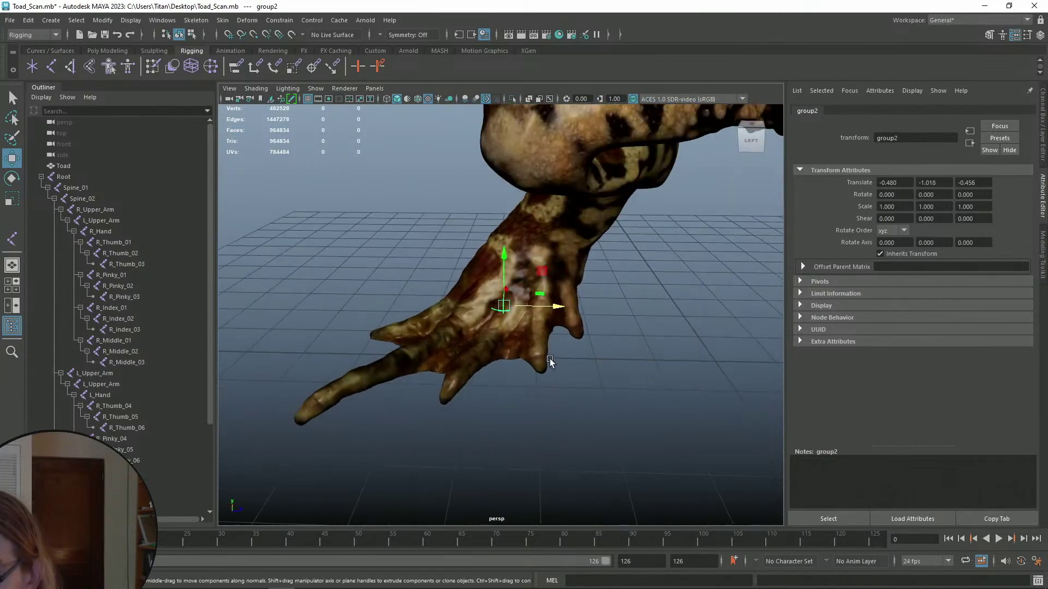
- Refine the foot joint's group2 position inside the foot to Translate Y -1.097 and Z -0.613
alt+drag(384, 383, 507, 354)
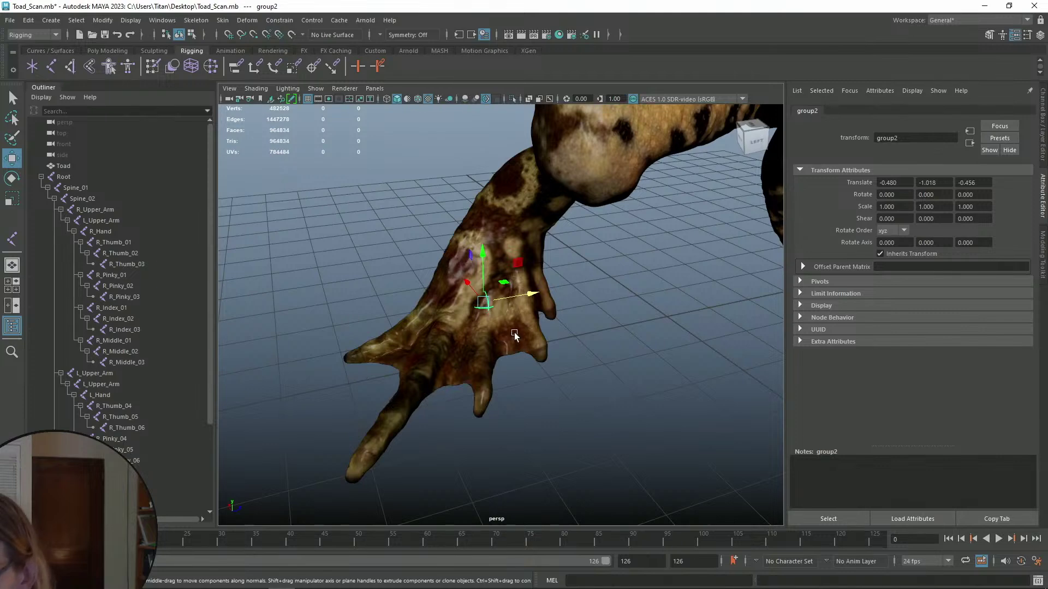
drag(528, 291, 529, 294)
alt+drag(556, 306, 664, 306)
alt+drag(531, 338, 514, 365)
drag(449, 276, 451, 287)
alt+drag(453, 294, 472, 349)
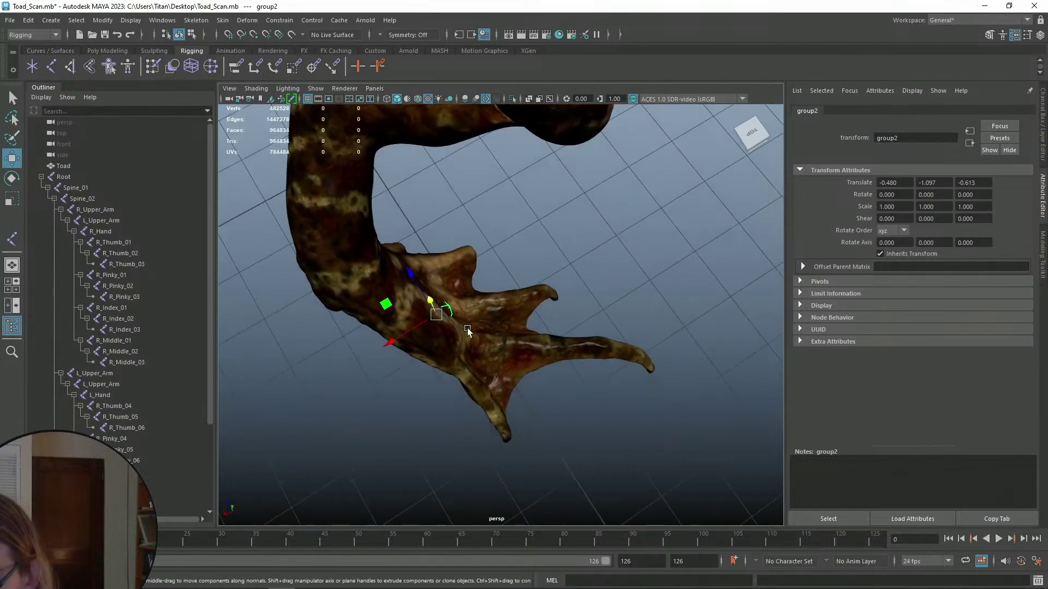
- Add another joint copy and move it forward from the foot to the base of the longest toe
key(ctrl+d)
drag(393, 341, 519, 314)
middle_drag(512, 214, 532, 323)
drag(533, 323, 521, 307)
drag(504, 372, 497, 376)
alt+drag(584, 367, 543, 320)
key(q)
- Paste one more joint copy and move its group4 along the longest toe to about Translate -0.911, 0, -0.577
key(w)
key(ctrl+v)
drag(498, 378, 569, 374)
key(e)
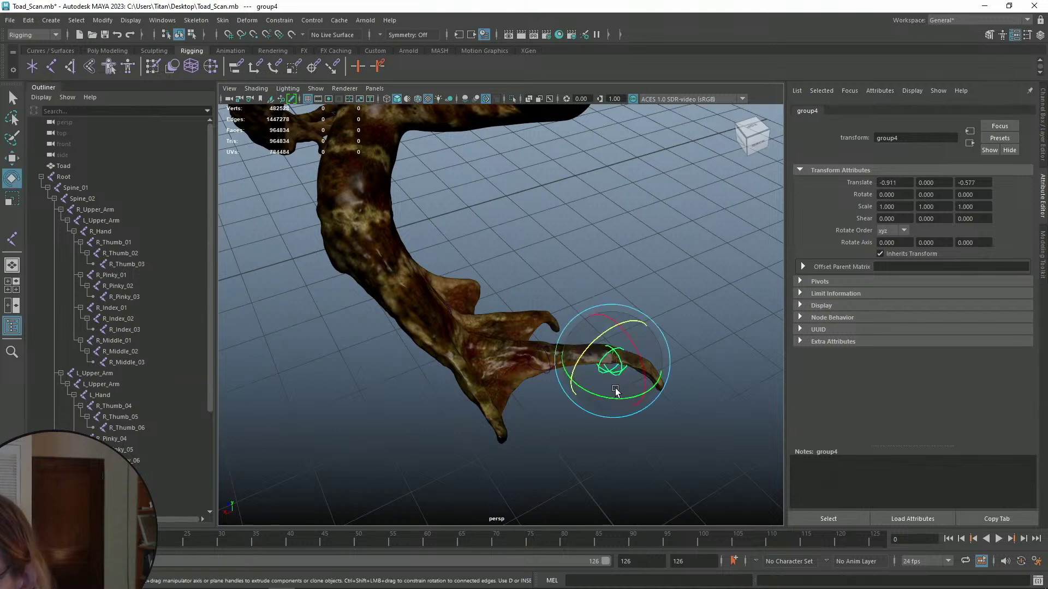
drag(625, 399, 522, 395)
click(546, 369)
- Hide the Toad mesh and select the knee joint (joint1) among the loose leg joints
key(q)
click(617, 370)
alt+drag(621, 369, 515, 343)
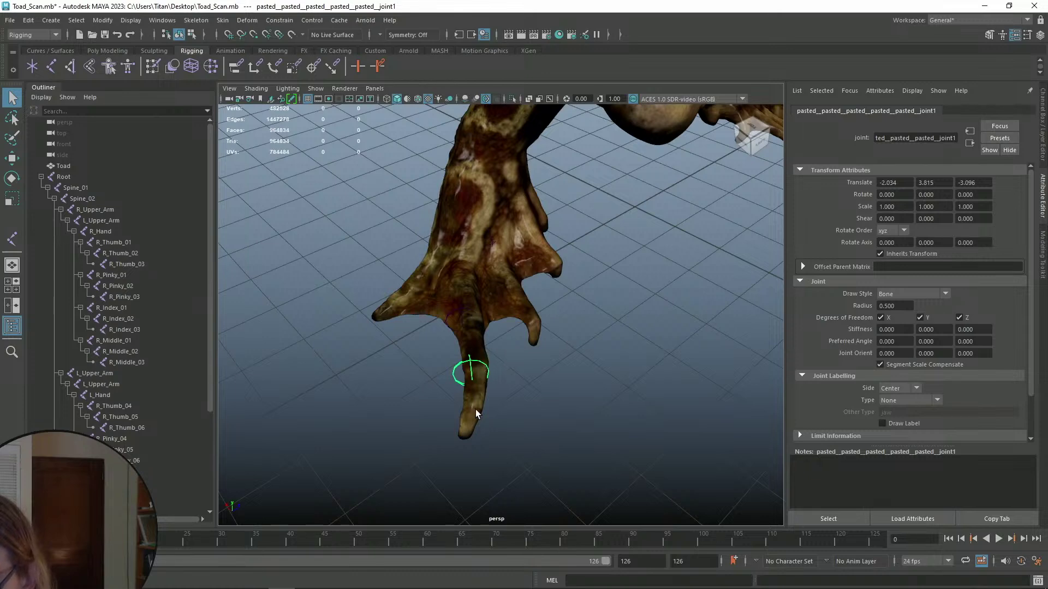
click(604, 332)
alt+drag(604, 332, 602, 262)
click(593, 274)
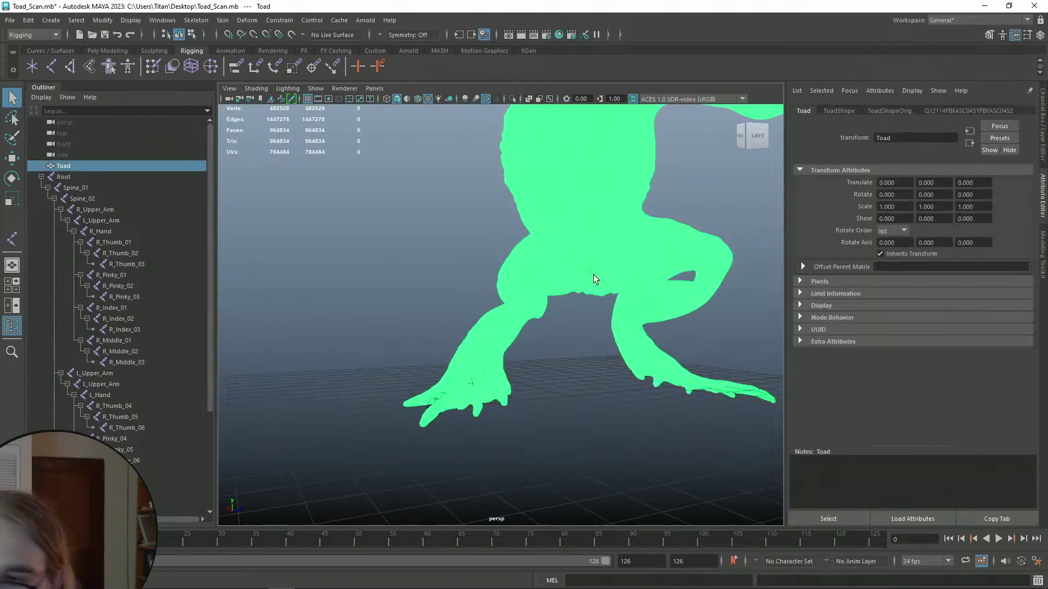
key(ctrl+h)
alt+drag(570, 296, 627, 339)
alt+drag(586, 265, 611, 306)
click(528, 311)
scroll(136, 342, down, 4)
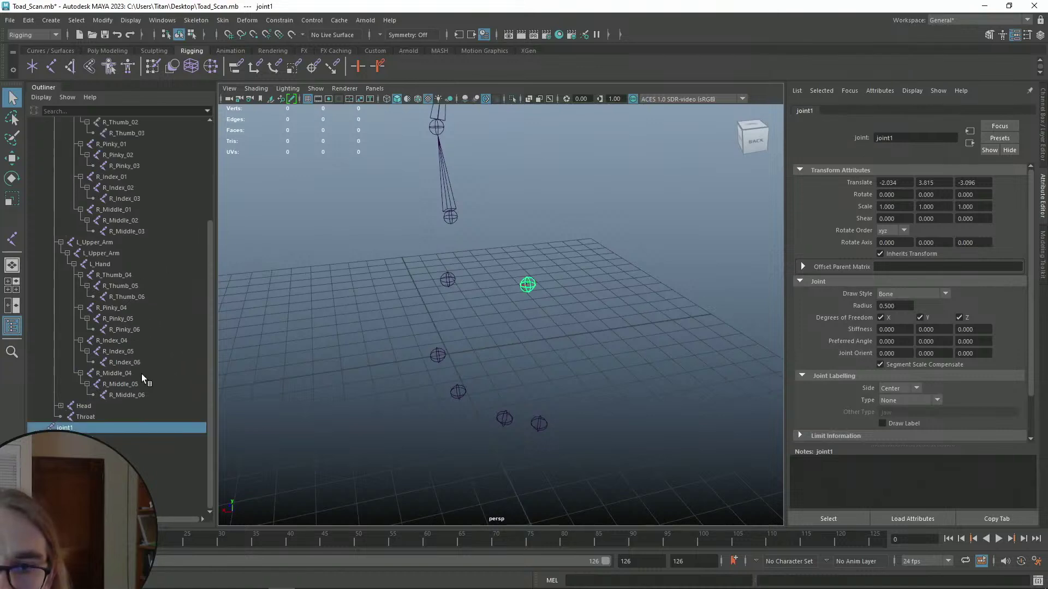
- Rename the selected joint1 as R_Upper_Leg
double_click(65, 428)
text(J)
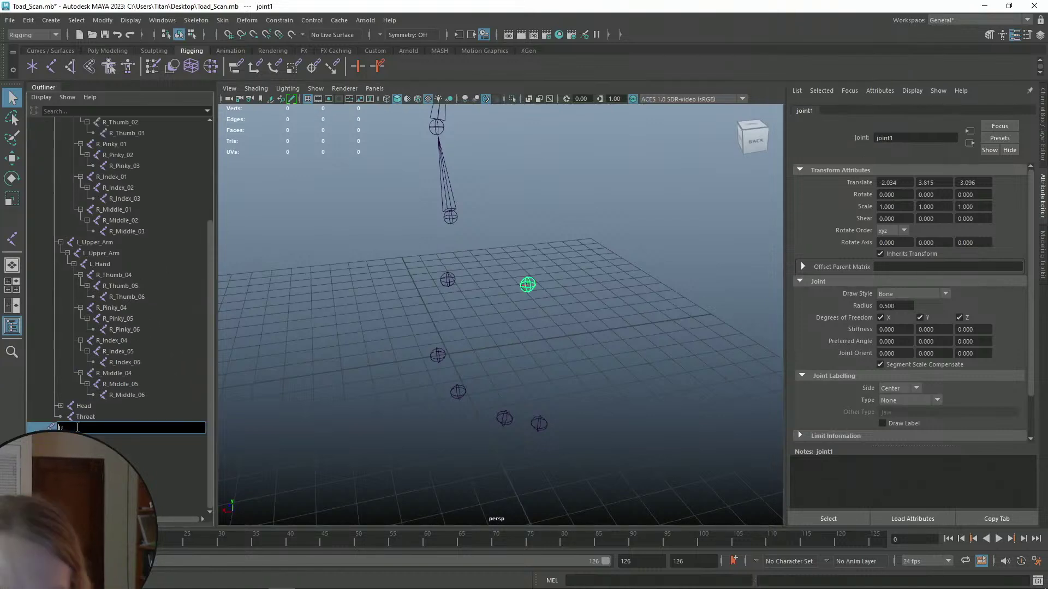
text(R_Upper_)
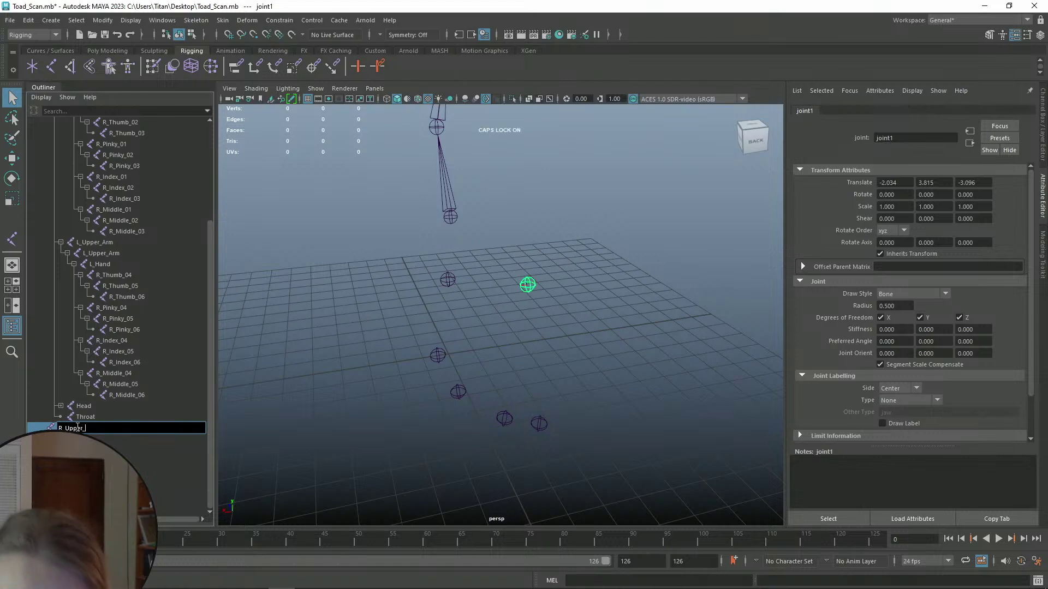
text(EG)
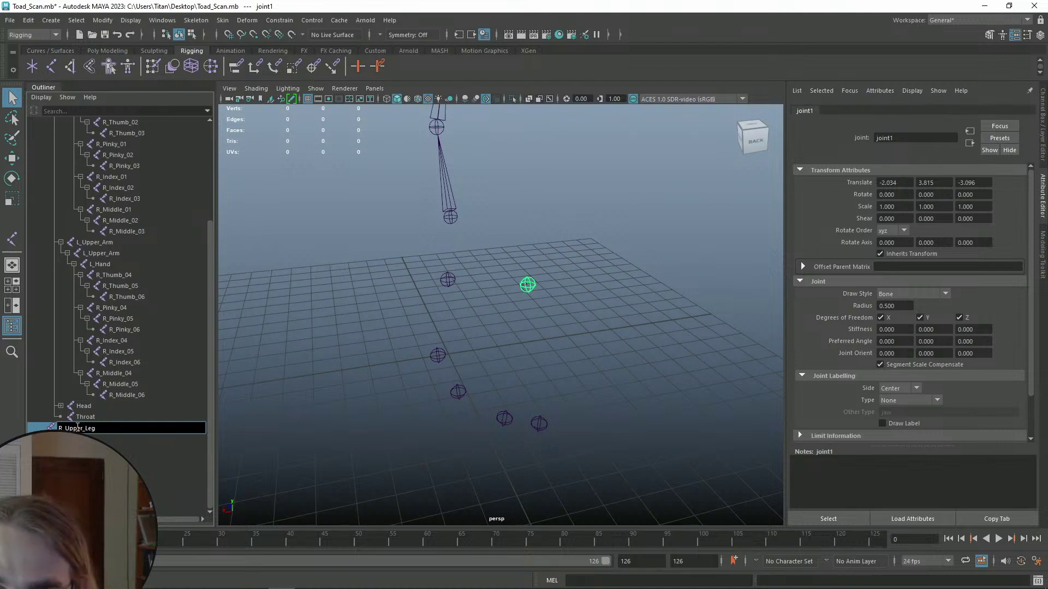
key(Return)
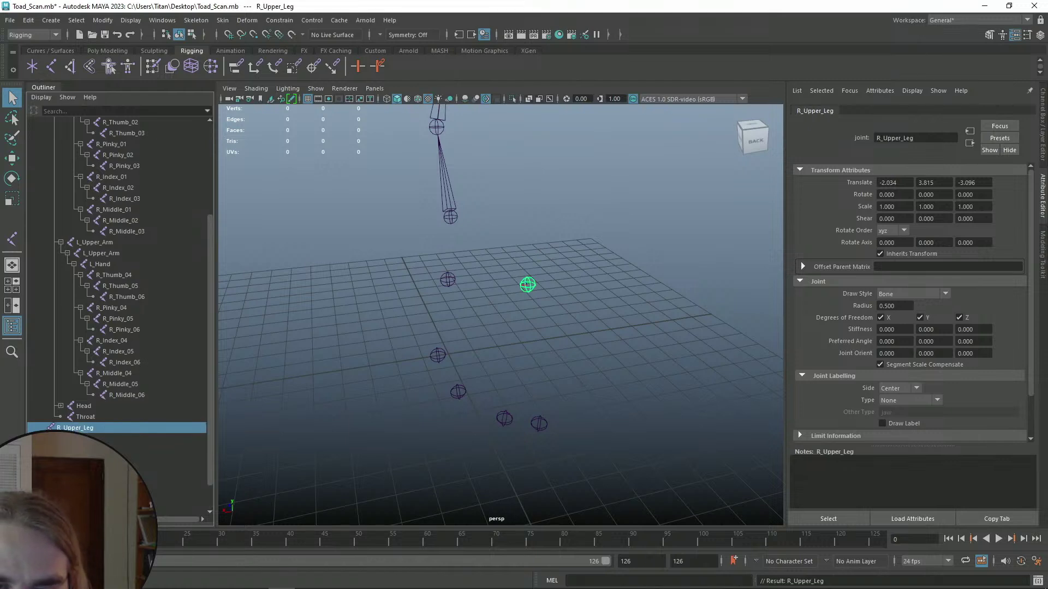
- Parent pasted__joint1 from the first pasted group under R_Upper_Leg
scroll(117, 312, down, 5)
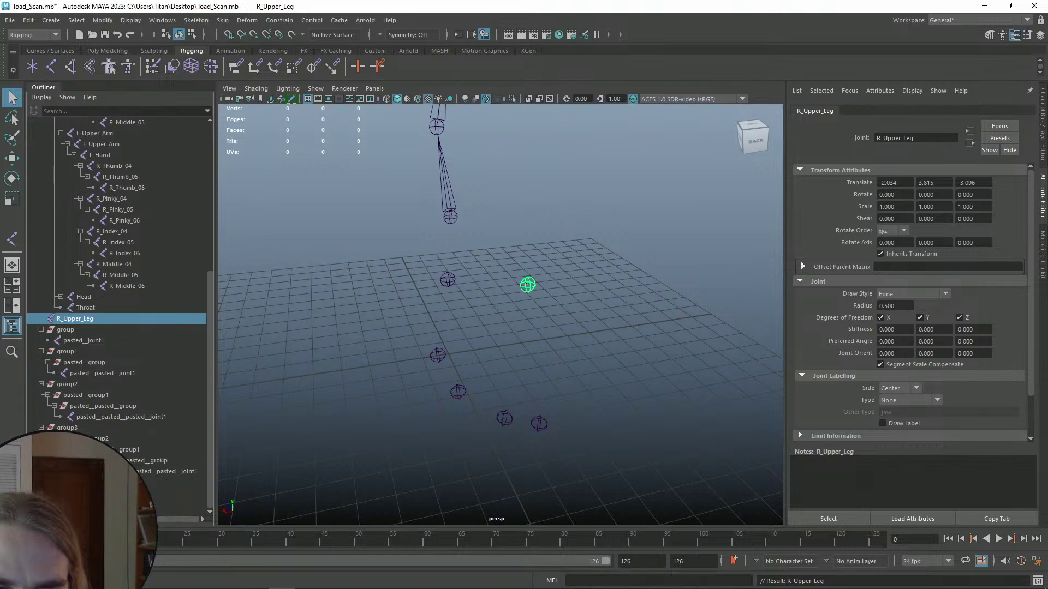
scroll(74, 289, down, 3)
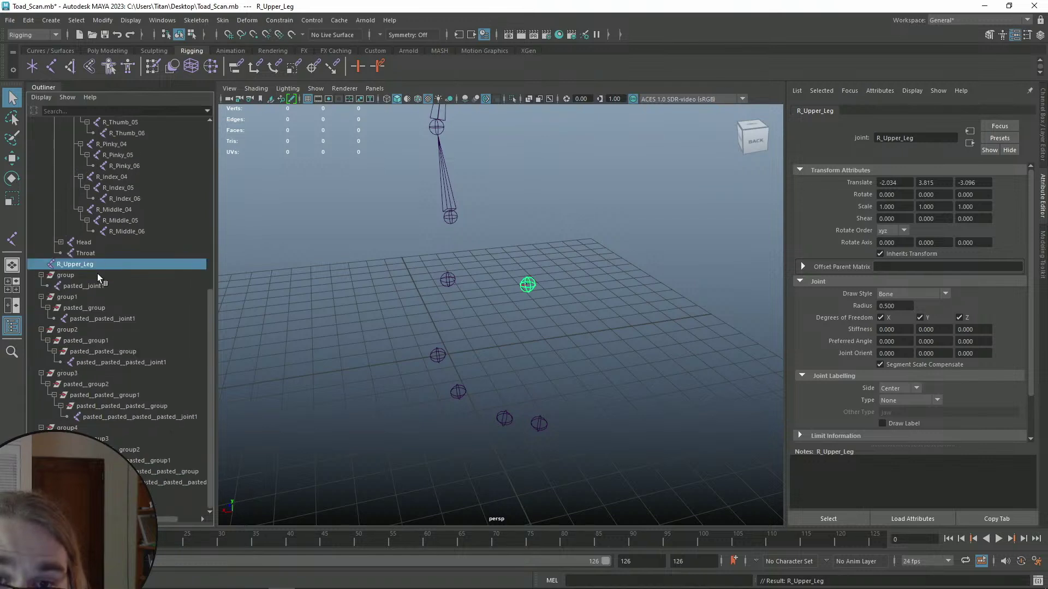
click(89, 286)
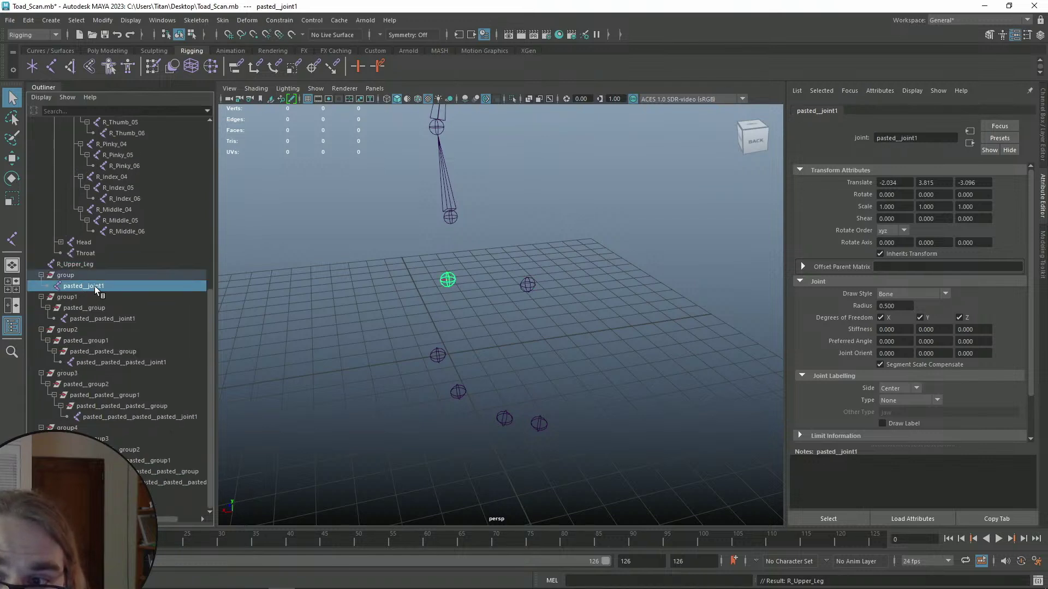
middle_drag(93, 277, 76, 265)
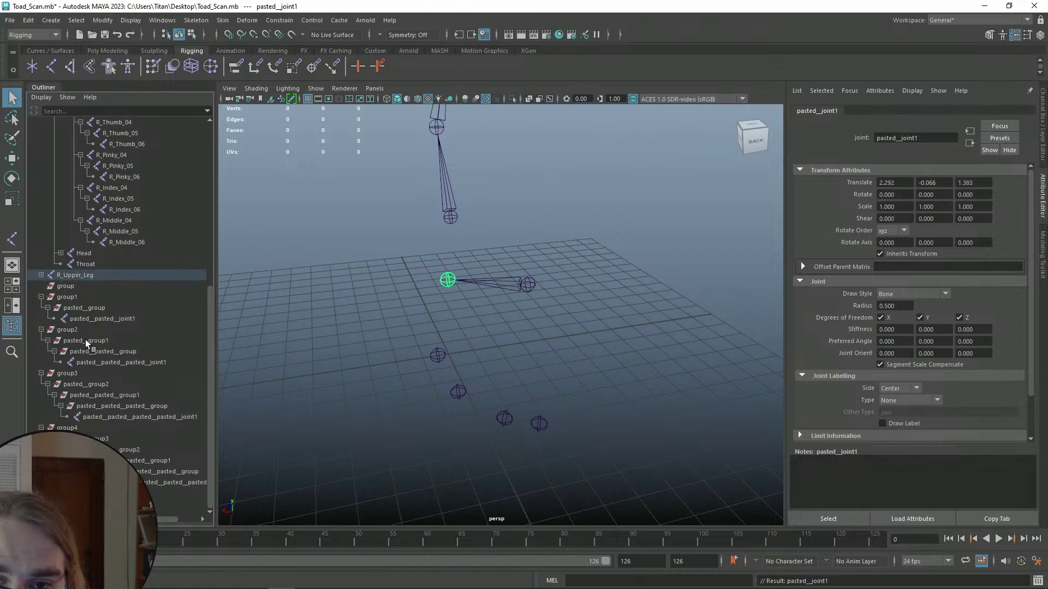
- Chain the lower leg, foot and toe joints by parenting each pasted joint under the preceding one, starting from pasted__pasted__joint1
click(92, 363)
middle_drag(92, 363, 78, 318)
click(89, 415)
middle_drag(96, 418, 90, 331)
middle_drag(98, 482, 89, 343)
click(61, 352)
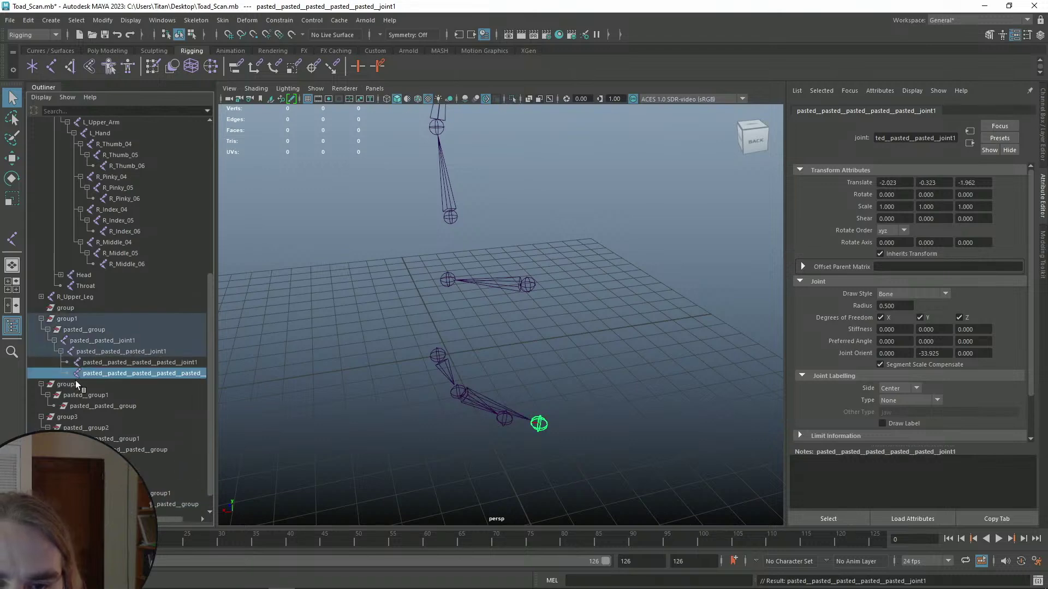
alt+drag(354, 399, 539, 388)
mouse_move(91, 364)
middle_down()
mouse_move(100, 371)
mouse_move(102, 362)
middle_up()
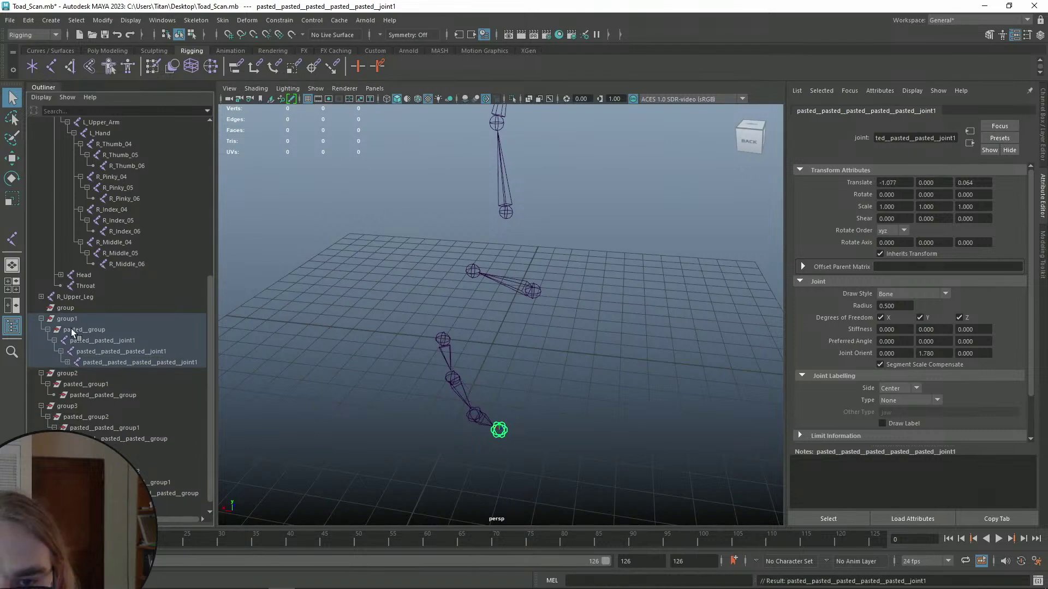
- Parent the pasted__pasted__joint1 chain under R_Upper_Leg and delete all the emptied pasted groups
click(61, 339)
middle_drag(82, 345, 77, 296)
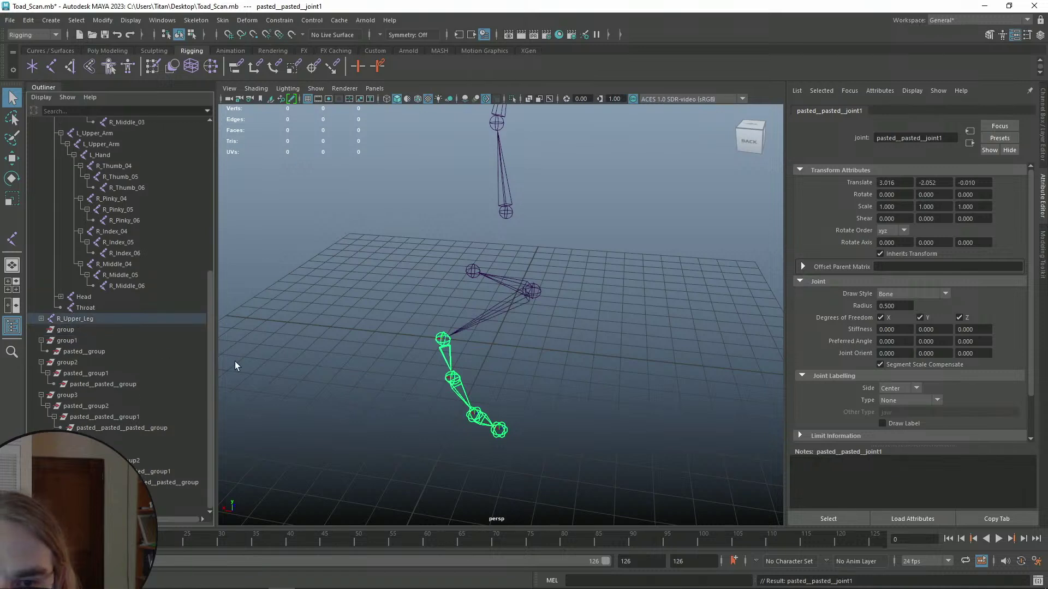
click(65, 340)
shift+click(163, 483)
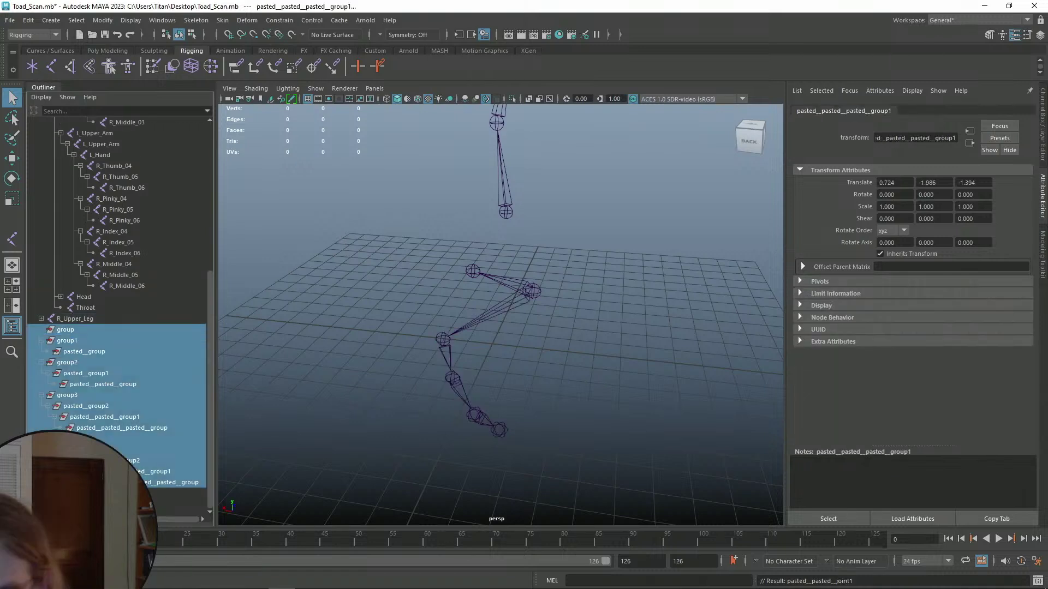
key(Delete)
- Rename pasted__joint1, the single child joint under R_Upper_Leg, as R_Middle_Leg
alt+drag(416, 421, 620, 375)
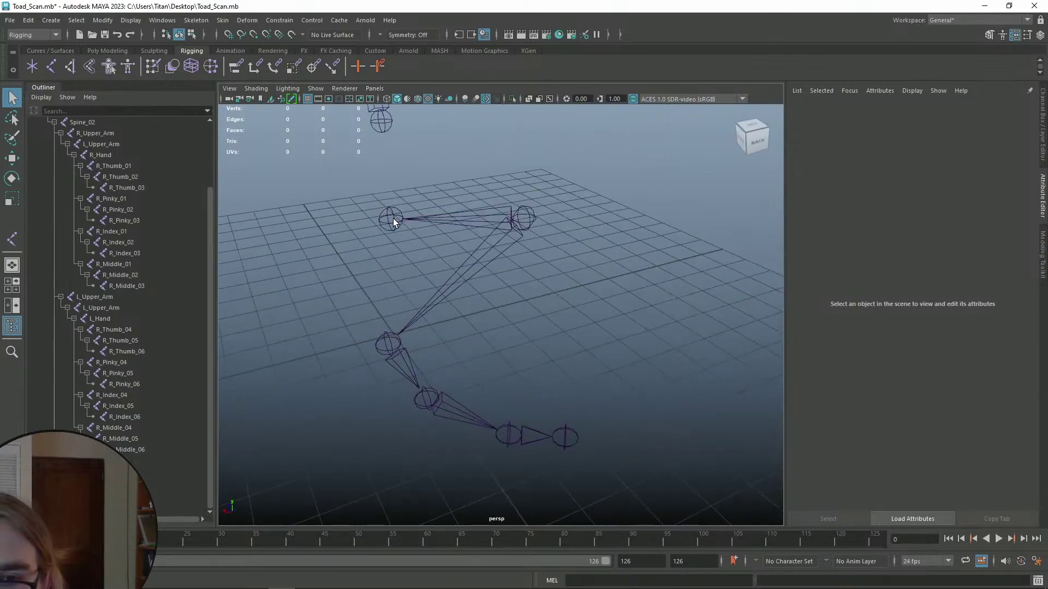
click(391, 218)
click(41, 483)
scroll(146, 459, down, 2)
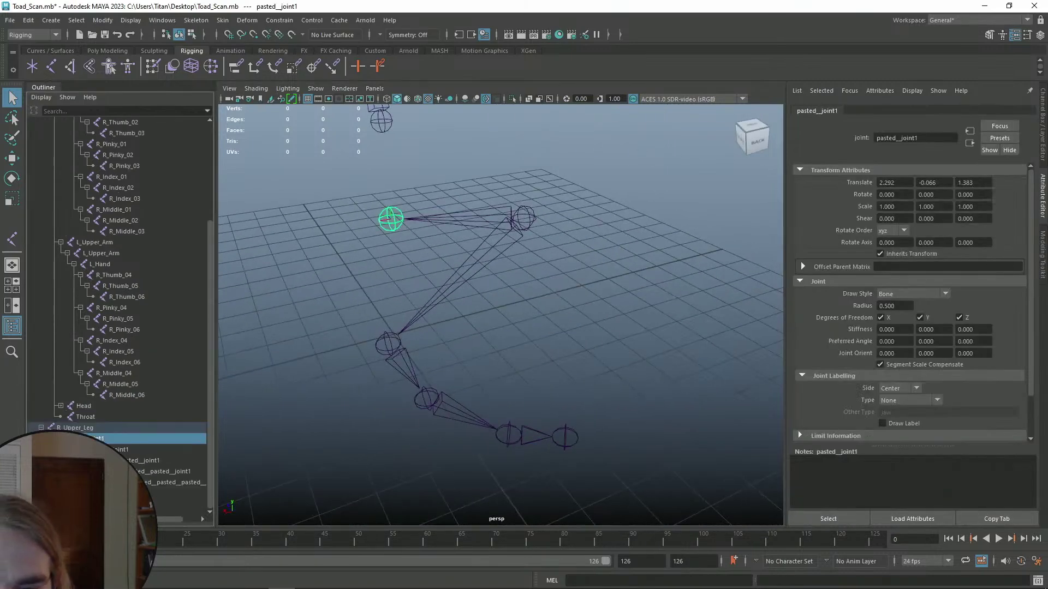
double_click(93, 428)
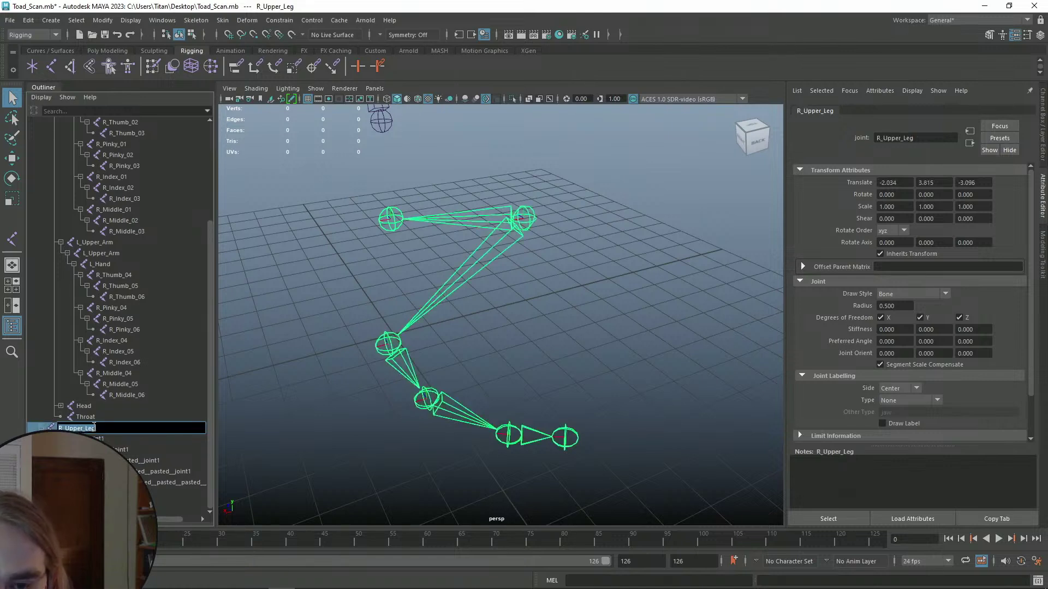
key(Tab)
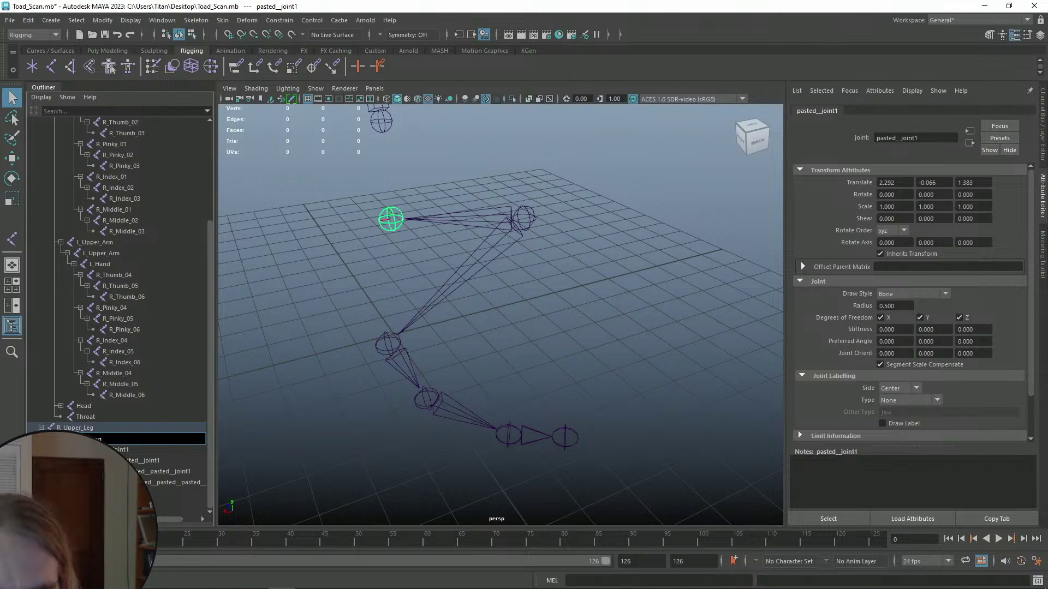
key(BackSpace)
key(BackSpace)
key(BackSpace)
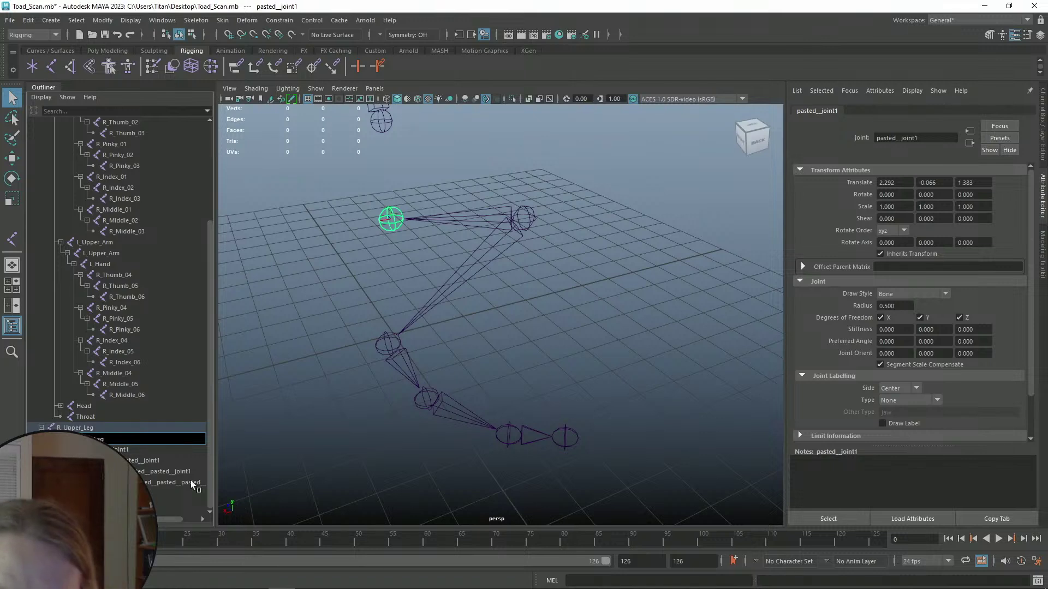
key(Tab)
- Rename pasted__pasted__joint1 as R_Lower_Leg and its child joint as R_Foot
key(BackSpace)
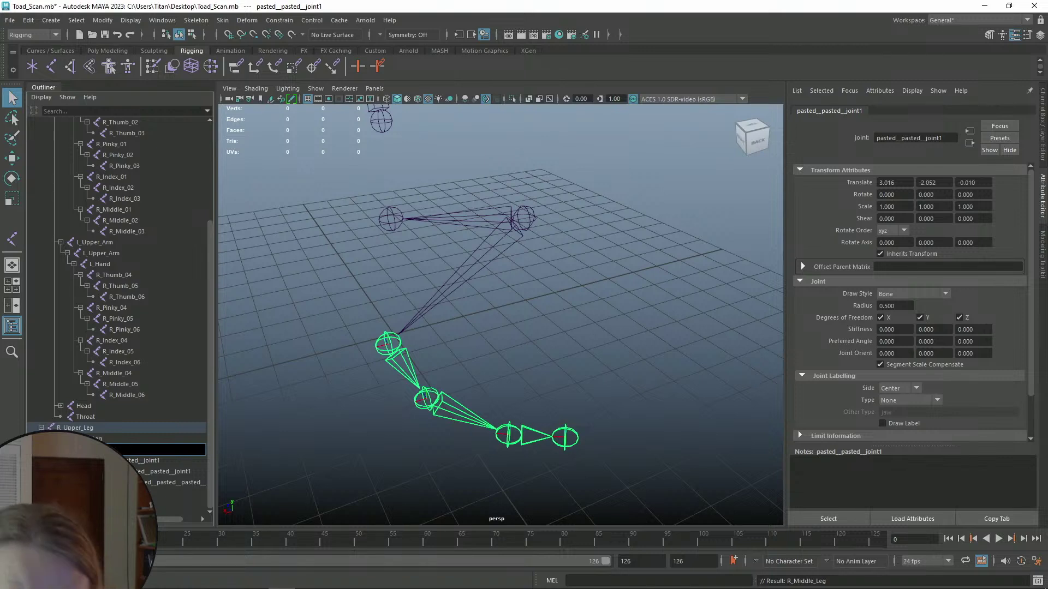
text(R_Lower_Leg)
key(Tab)
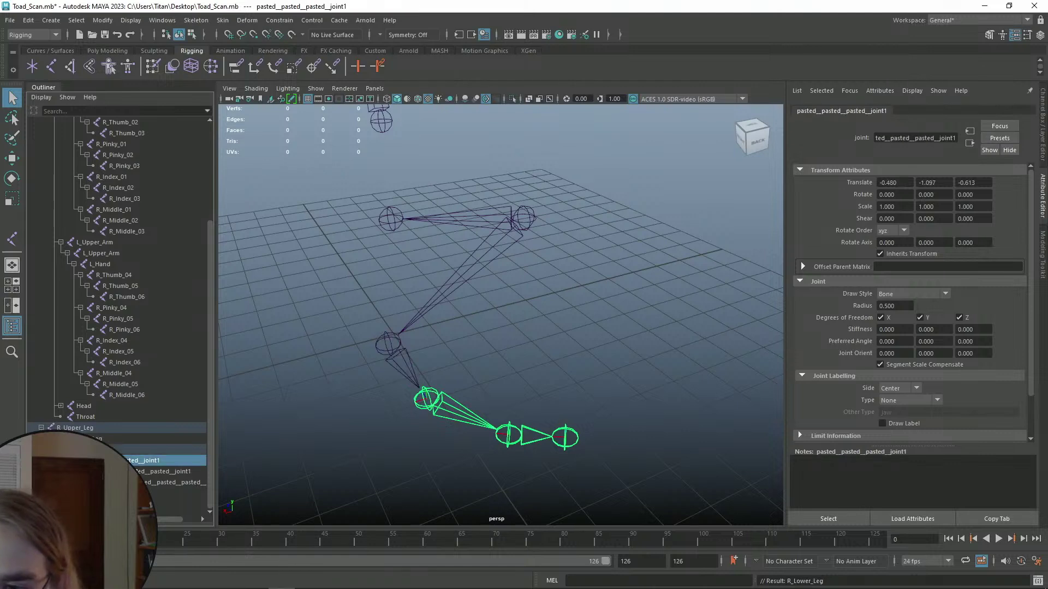
double_click(112, 461)
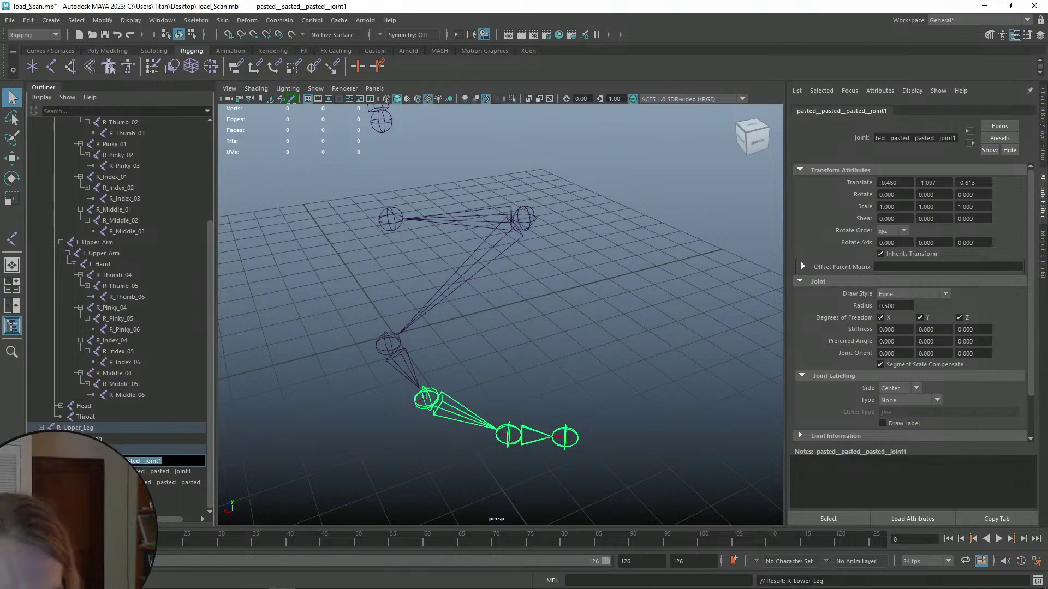
key(BackSpace)
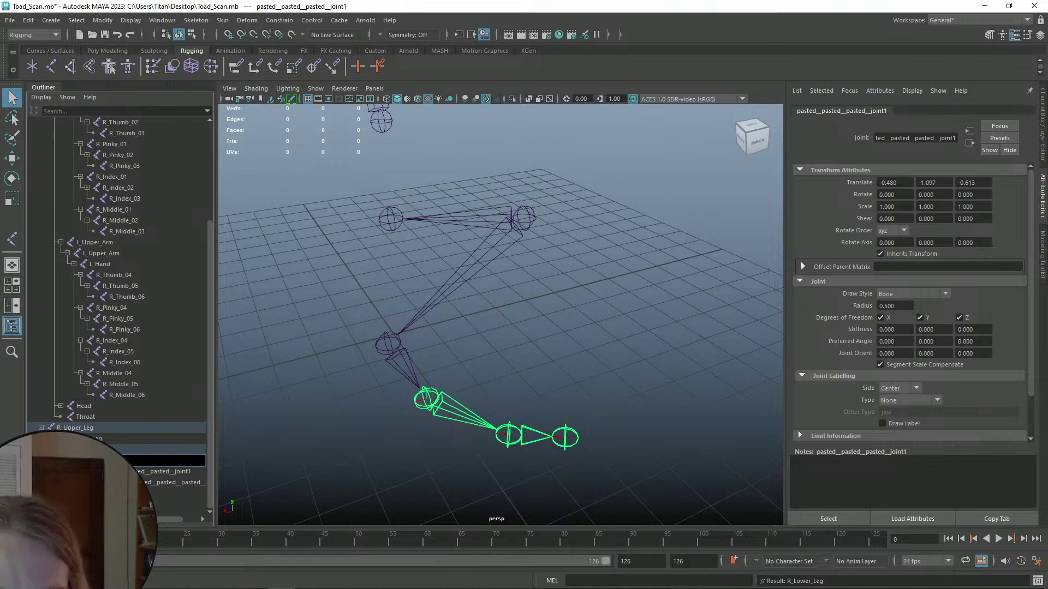
text(R_Foot)
key(Tab)
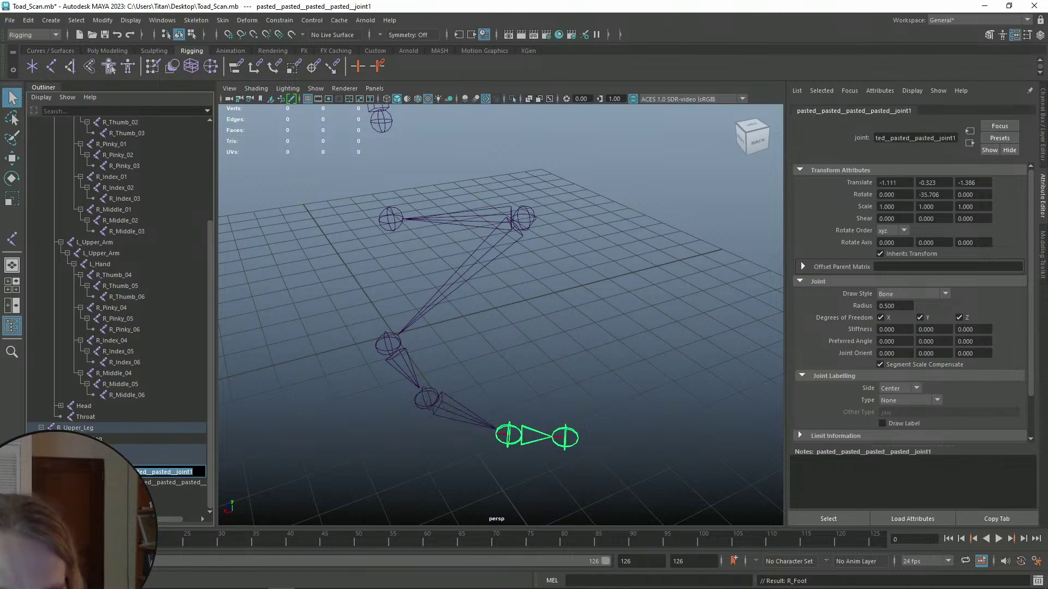
- Rename the two toe joints below R_Foot as R_Foot_Finger_01 and R_Foot_Finger_02
key(BackSpace)
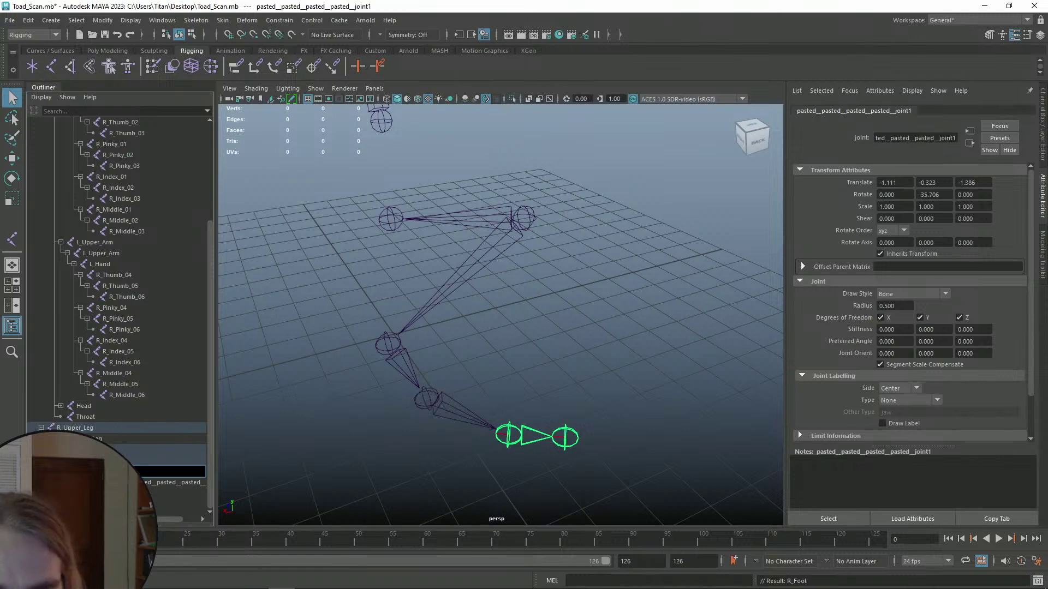
double_click(90, 461)
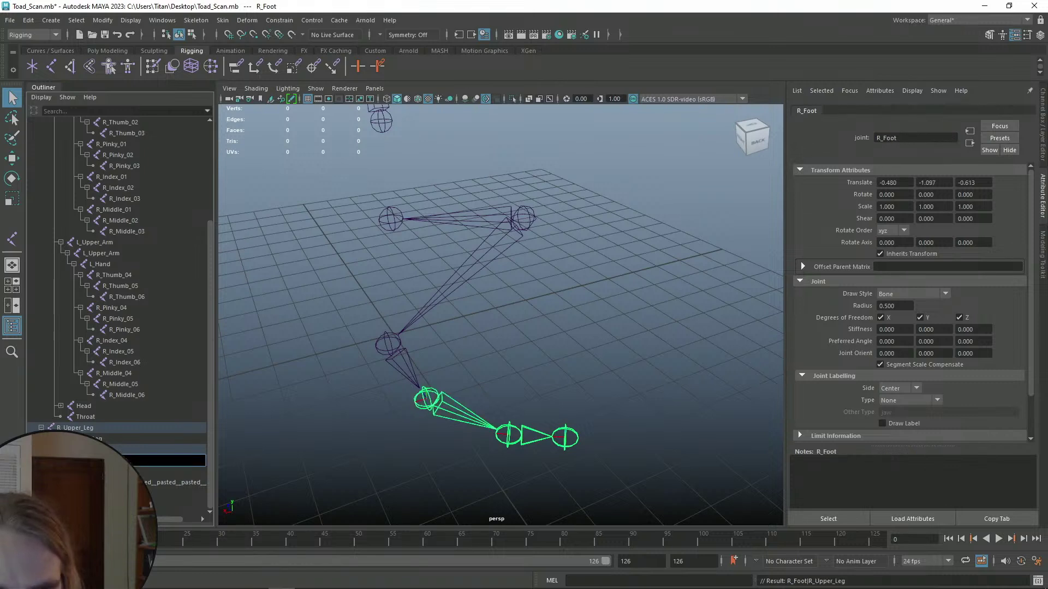
double_click(103, 471)
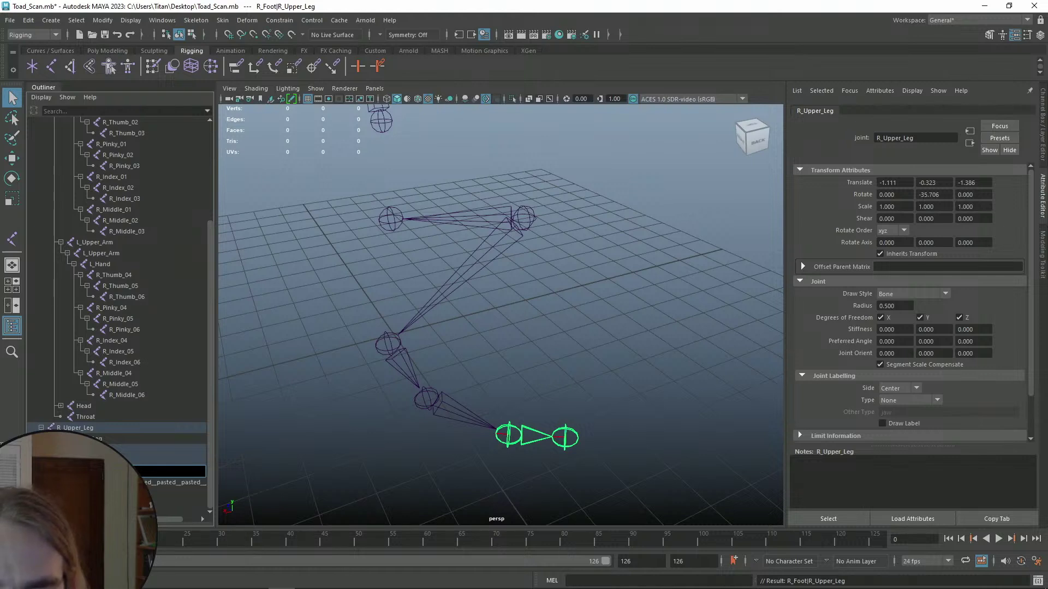
click(164, 482)
double_click(164, 481)
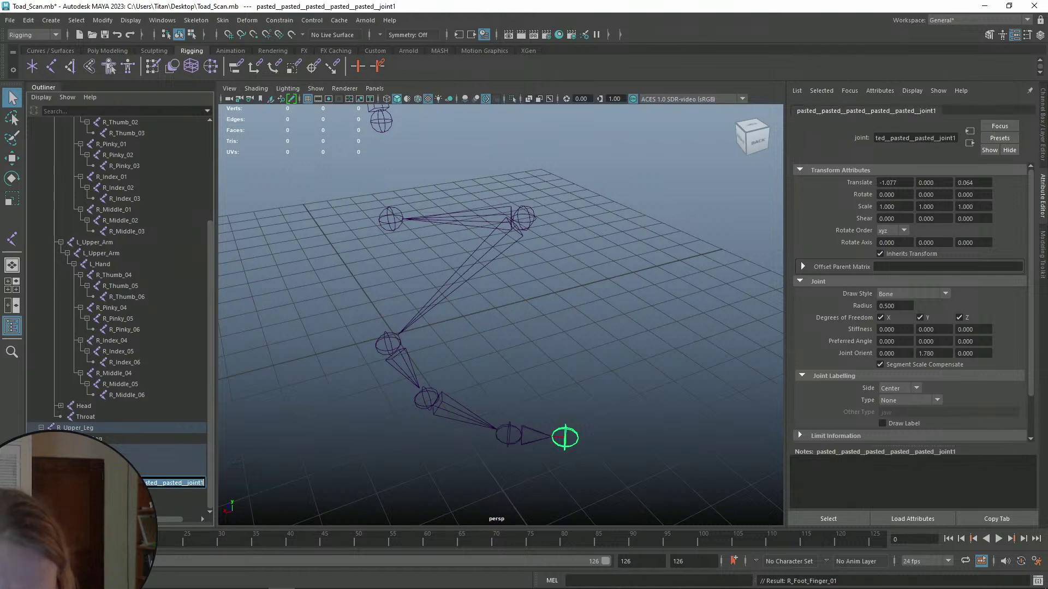
text(R_Foot_Finger_02)
key(Return)
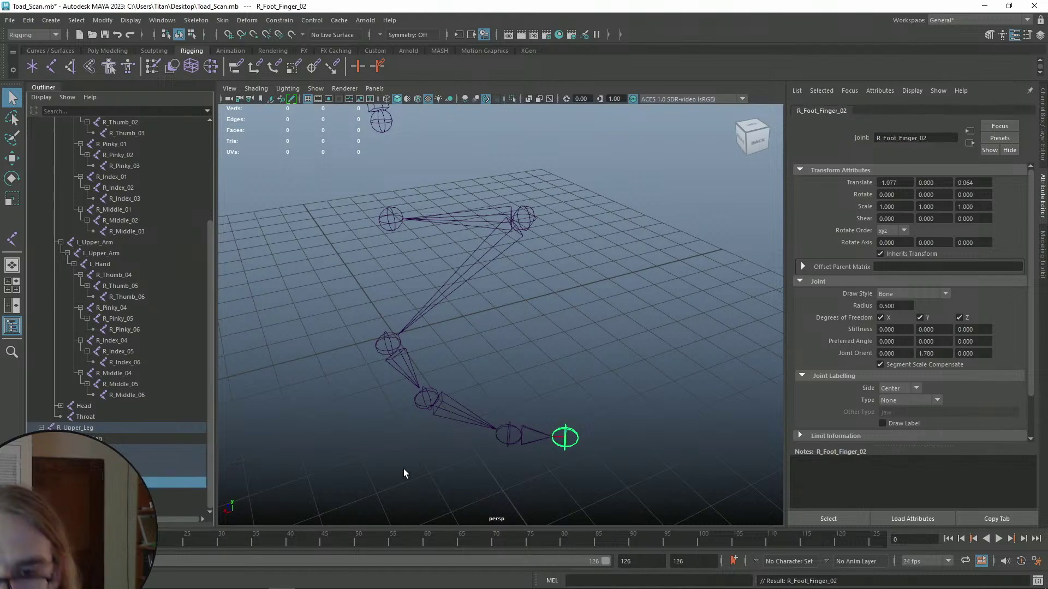
- Rename the Root joint at the base of the spine as Pelvis
click(608, 384)
alt+drag(607, 387, 537, 365)
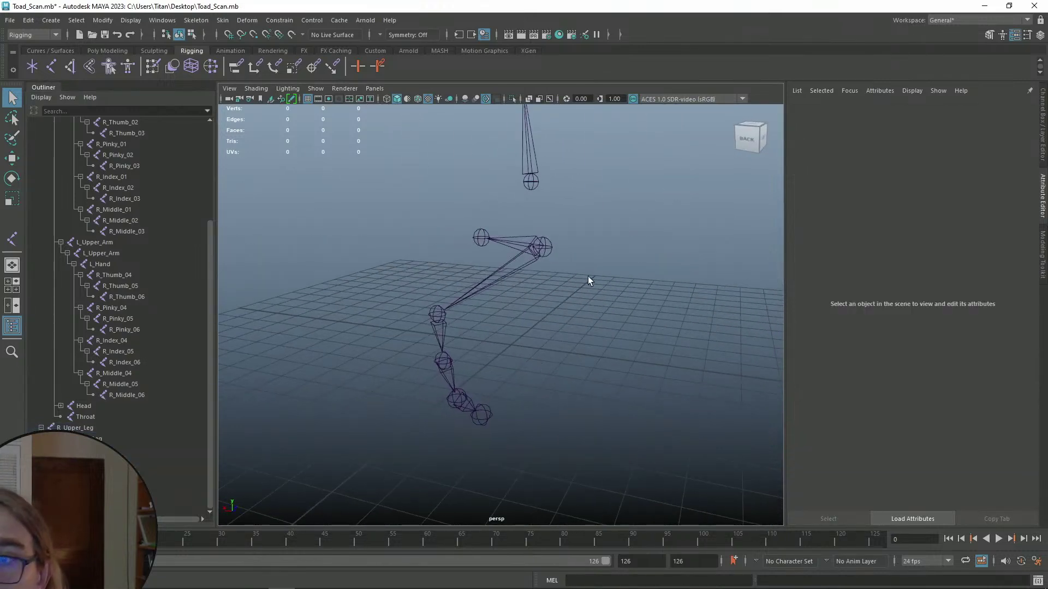
click(491, 233)
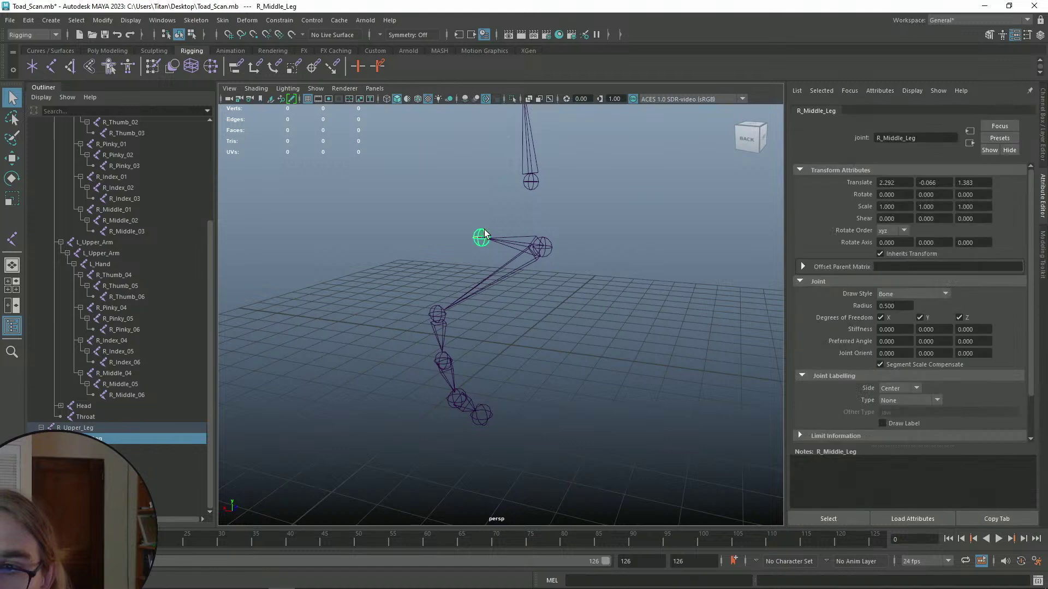
click(532, 184)
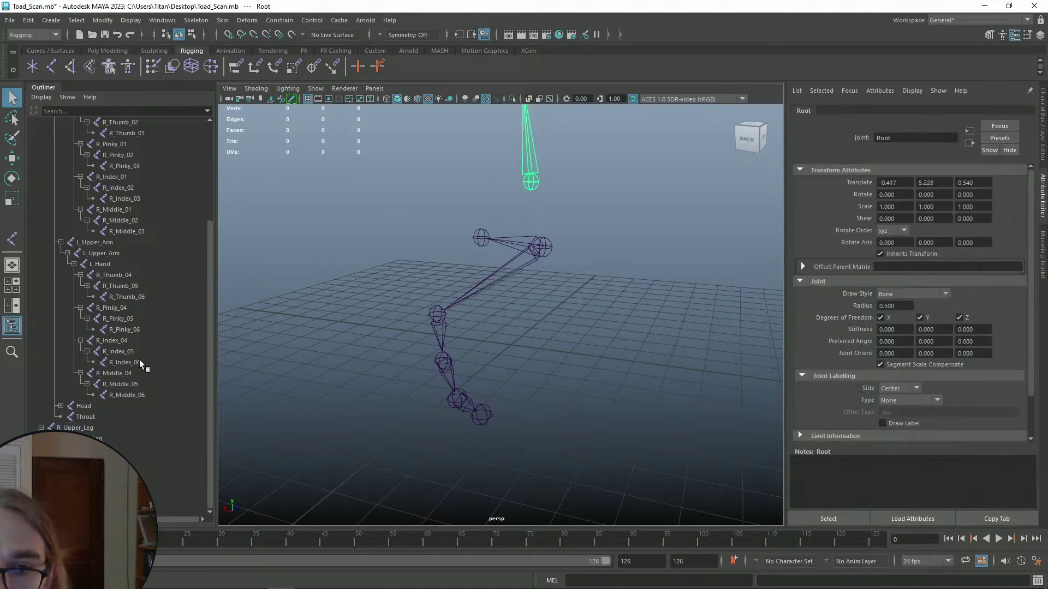
scroll(131, 365, up, 4)
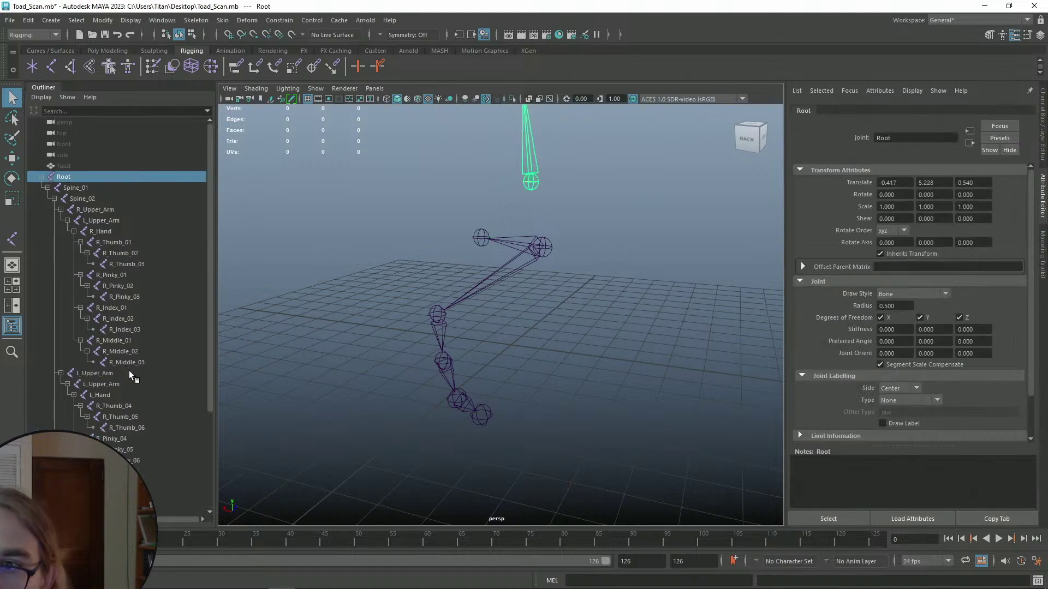
double_click(65, 178)
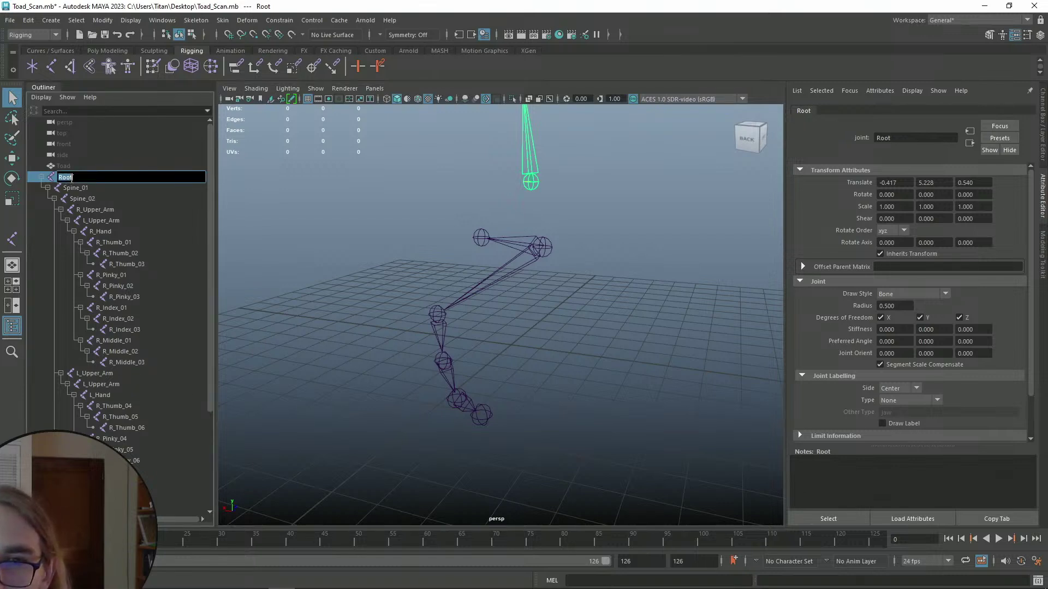
text(Pelvis)
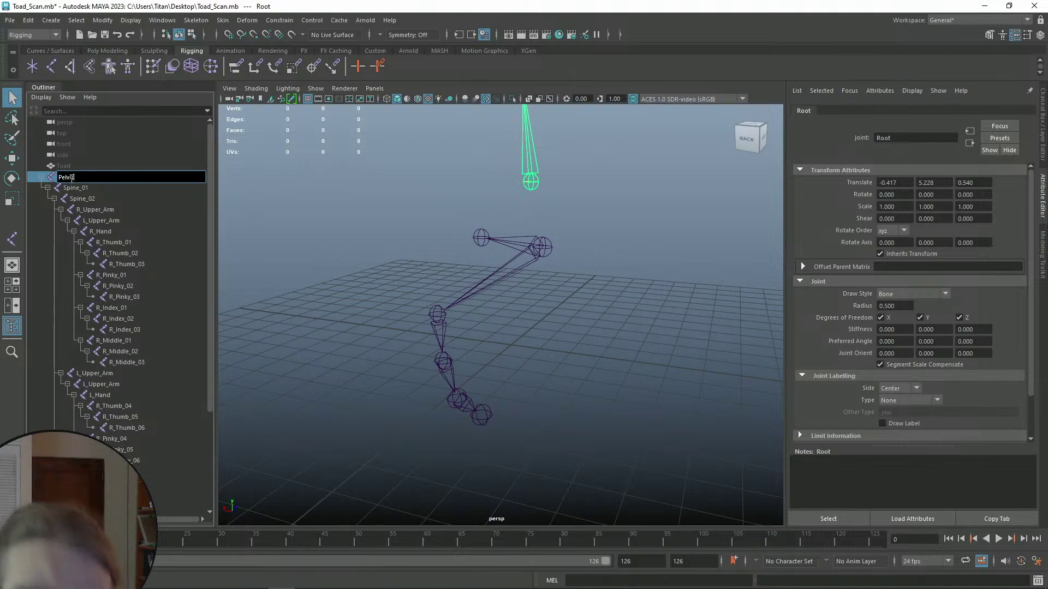
key(Return)
- Collapse the arm hierarchies and try to parent the R_Upper_Leg chain to the Pelvis joint
scroll(118, 382, down, 4)
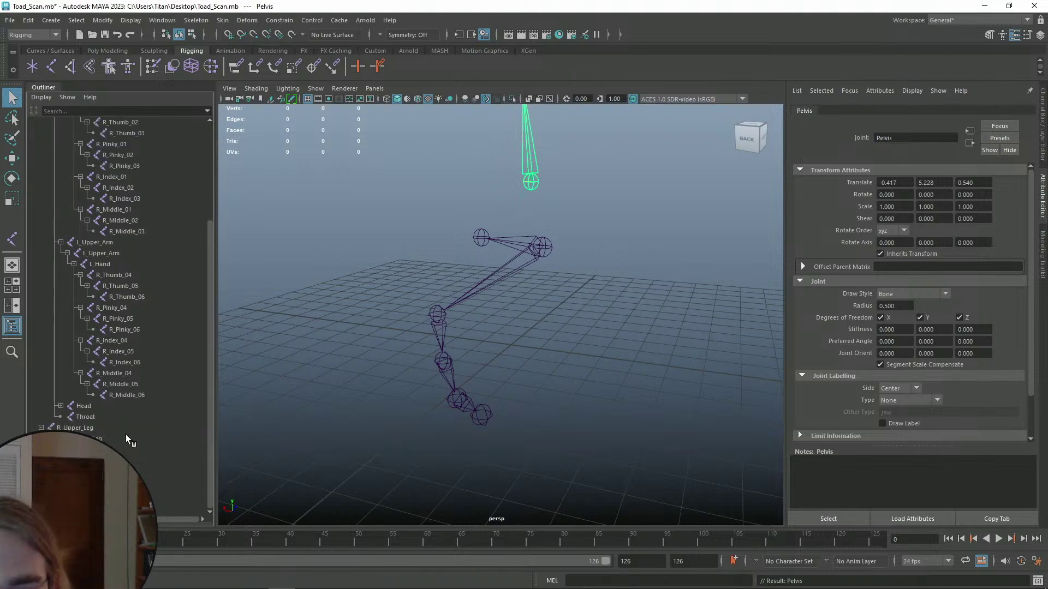
click(77, 427)
scroll(119, 398, up, 1)
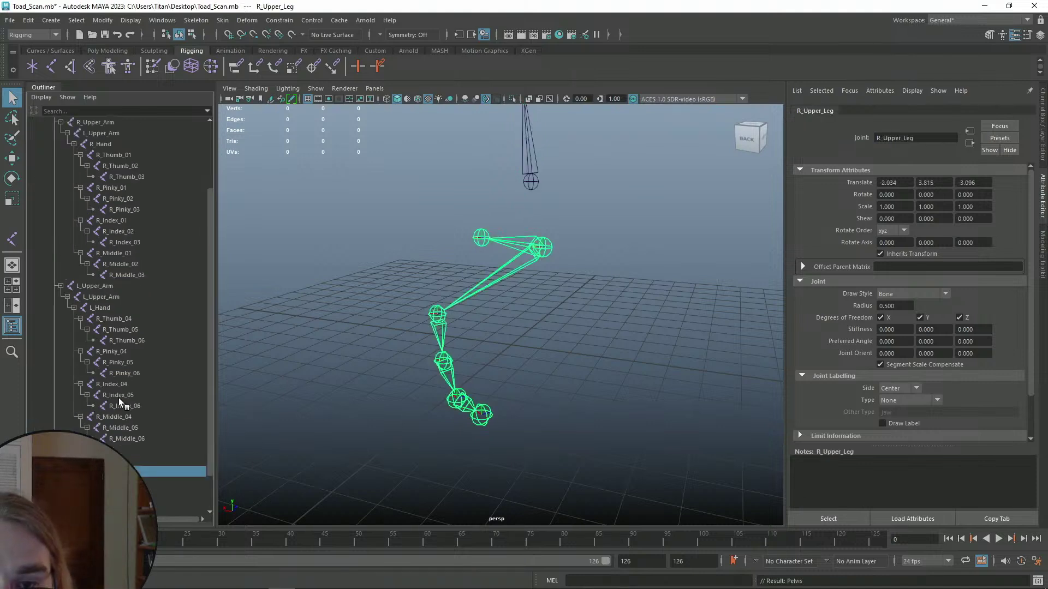
click(60, 286)
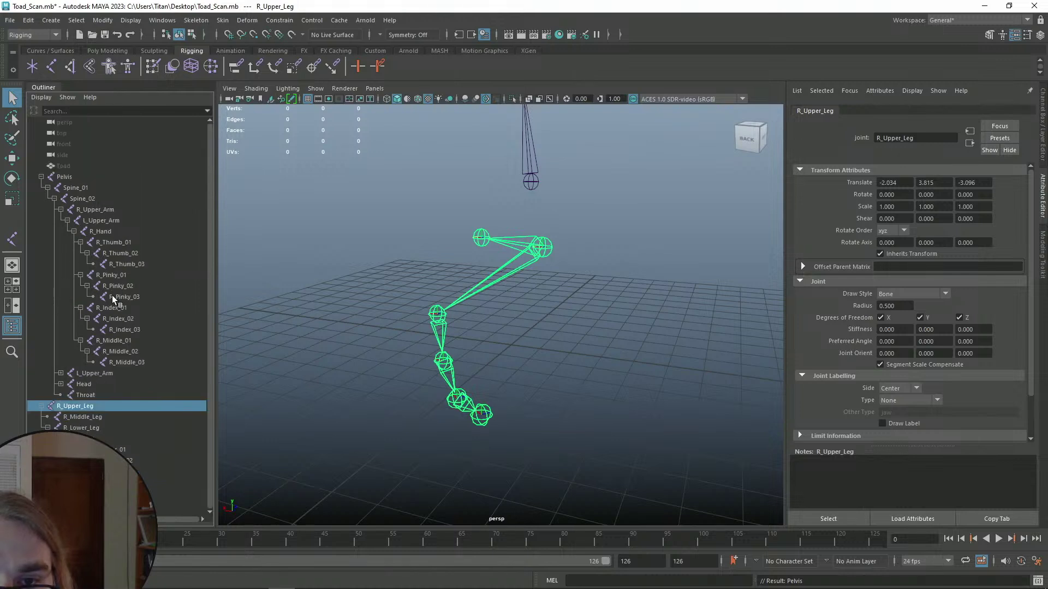
click(60, 210)
middle_drag(80, 248, 71, 175)
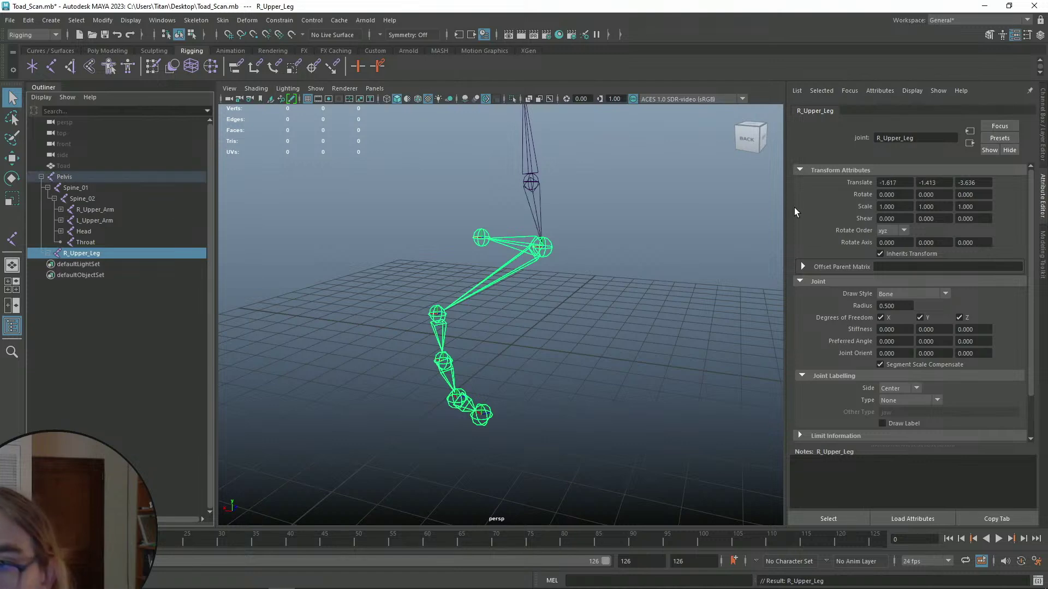
click(652, 252)
alt+drag(652, 251, 655, 274)
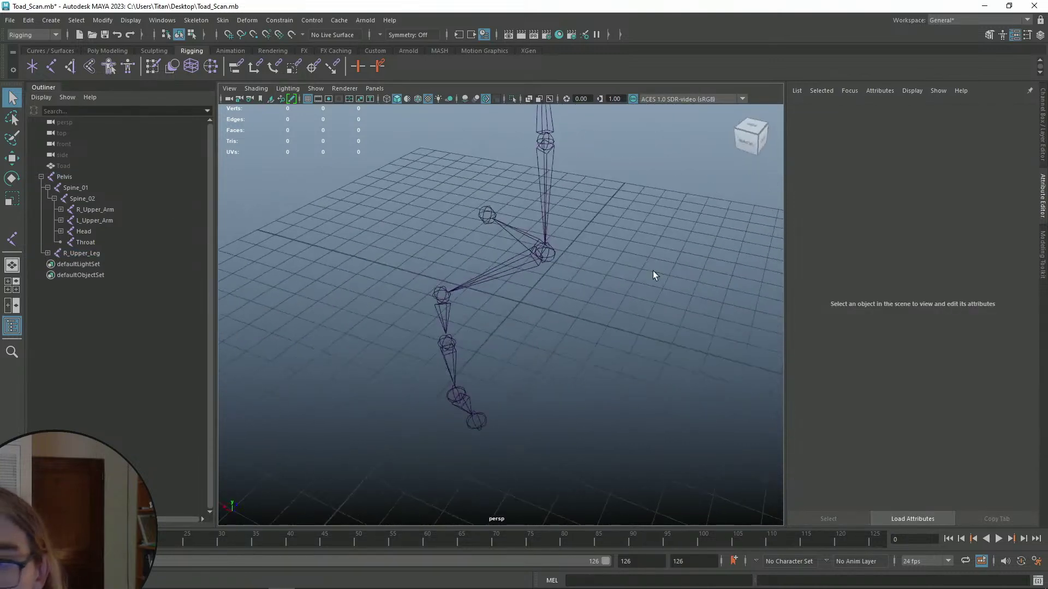
- Undo the parenting of R_Upper_Leg to Pelvis
key(ctrl+z)
click(597, 255)
alt+drag(598, 255, 657, 253)
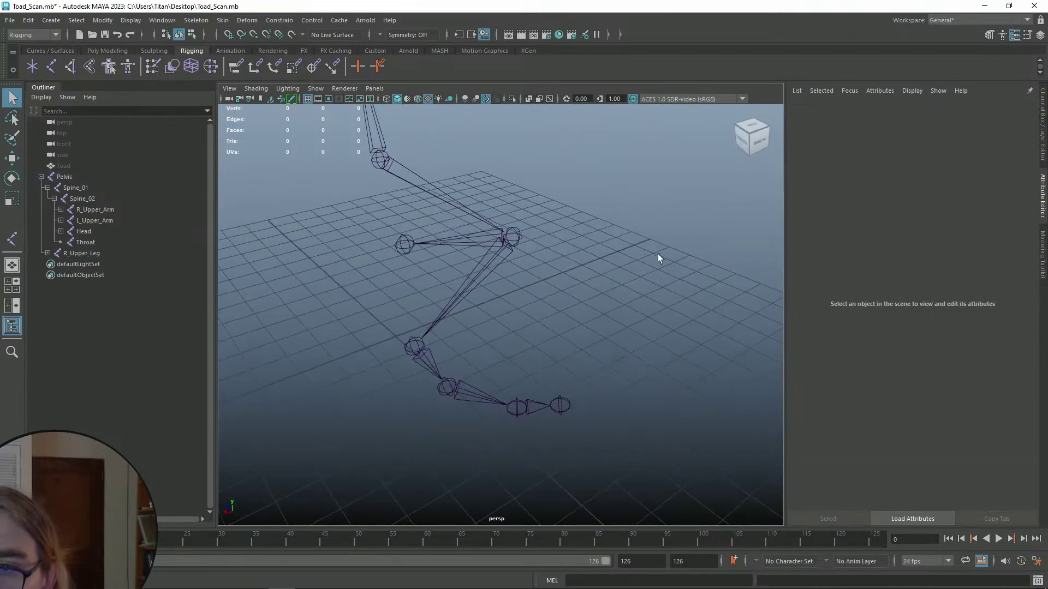
key(ctrl+z)
key(ctrl+z)
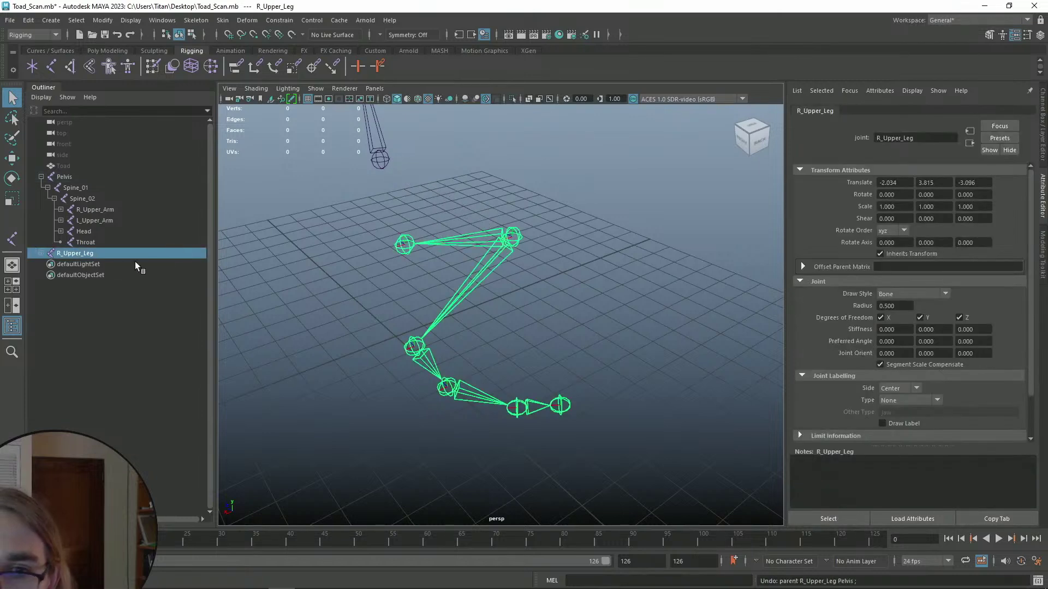
- Collapse Spine_01, try parenting R_Upper_Leg to Pelvis again, and undo it
click(64, 177)
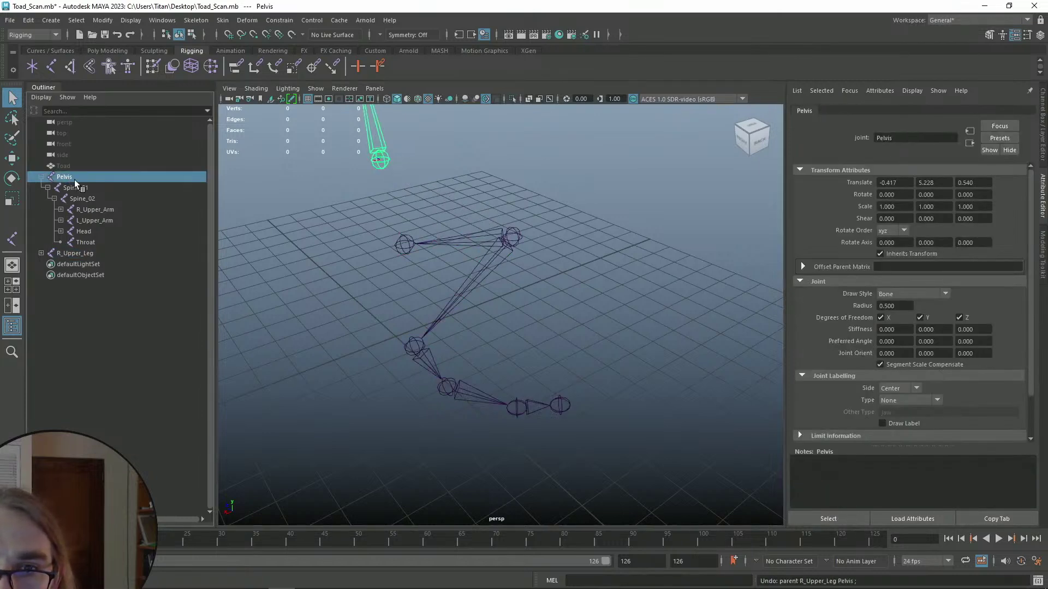
click(47, 187)
click(70, 200)
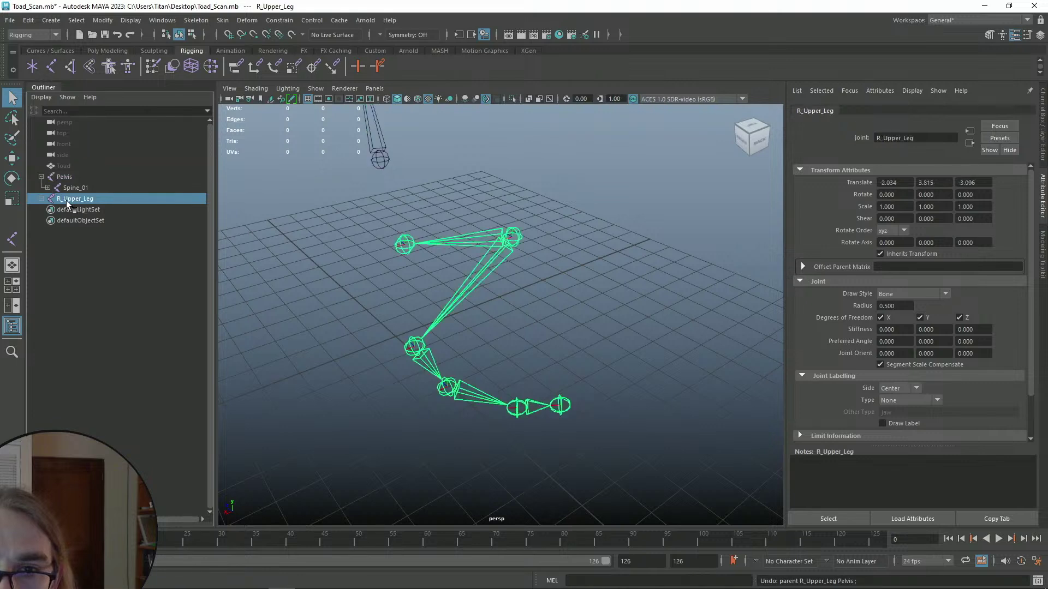
drag(70, 199, 66, 175)
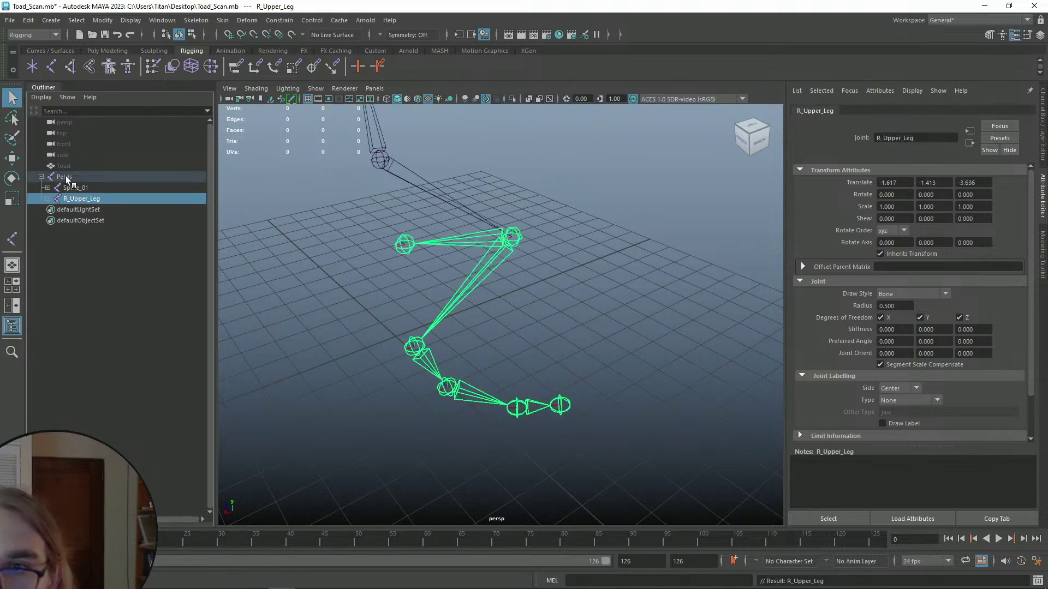
key(ctrl+z)
- Examine which joints in the leg chain R_Upper_Leg, R_Middle_Leg and R_Lower_Leg correspond to
click(41, 198)
click(86, 209)
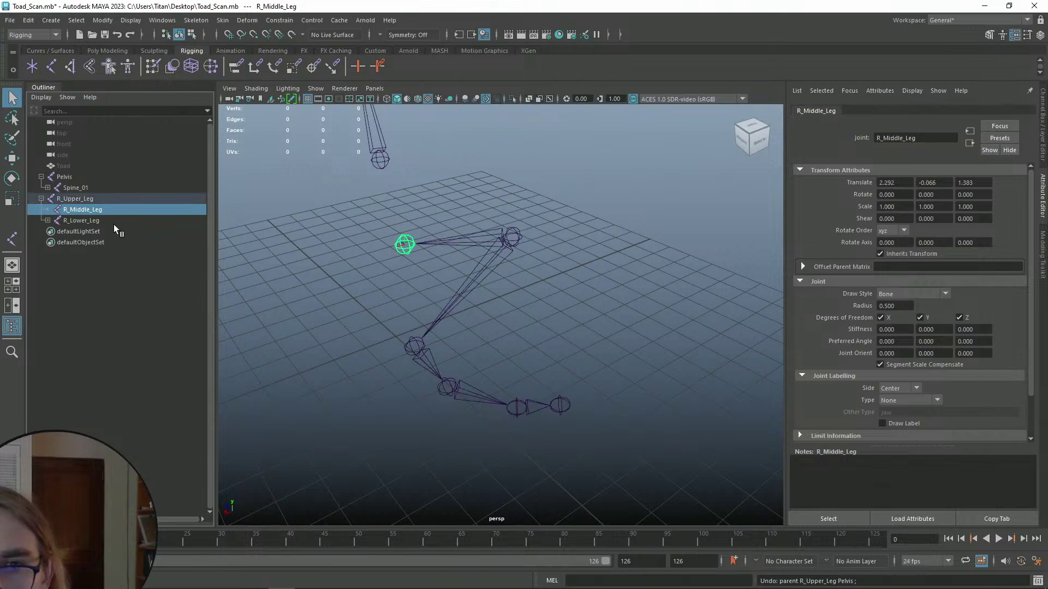
click(61, 220)
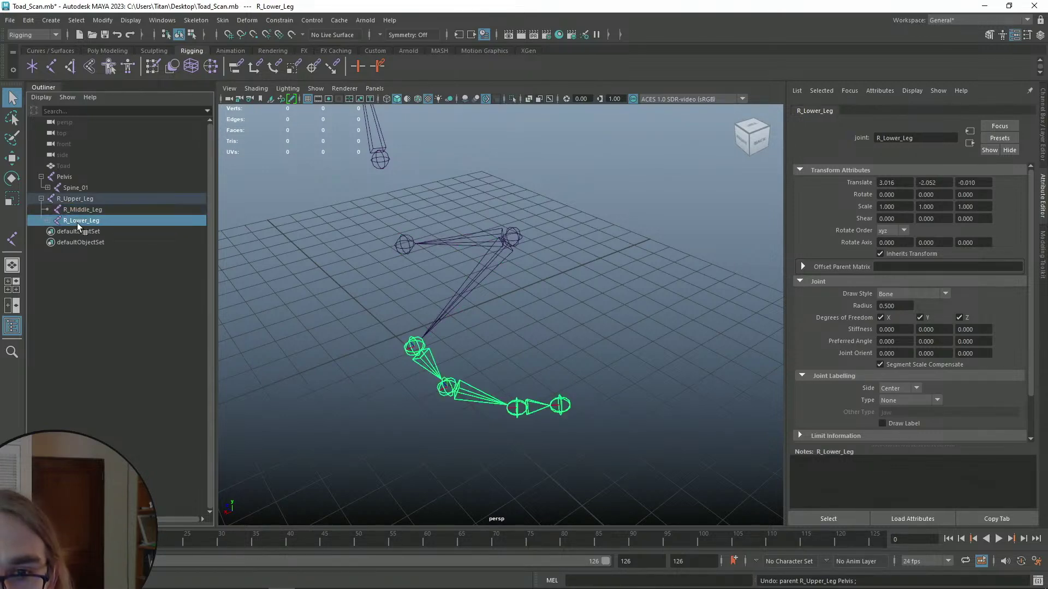
alt+drag(634, 282, 561, 294)
alt+middle_drag(562, 295, 579, 345)
alt+drag(579, 345, 404, 300)
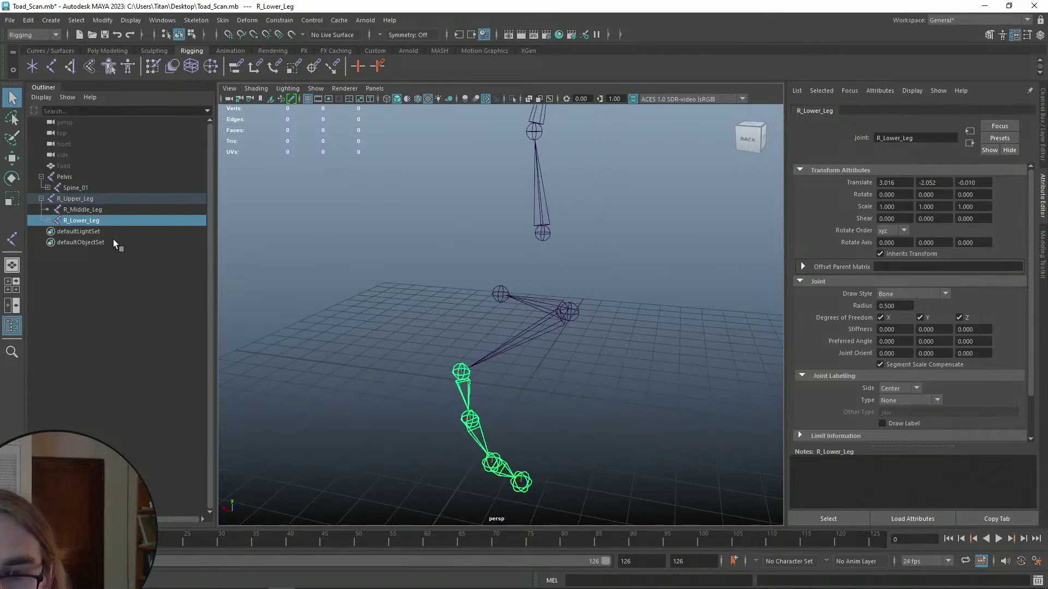
click(558, 311)
alt+drag(558, 294, 582, 289)
click(294, 321)
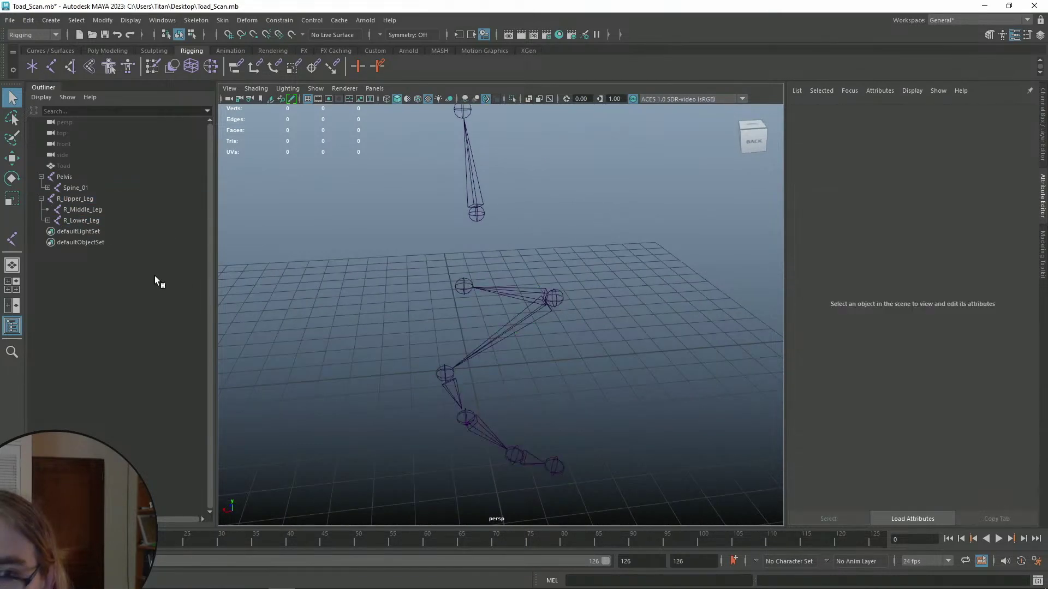
click(80, 199)
click(91, 210)
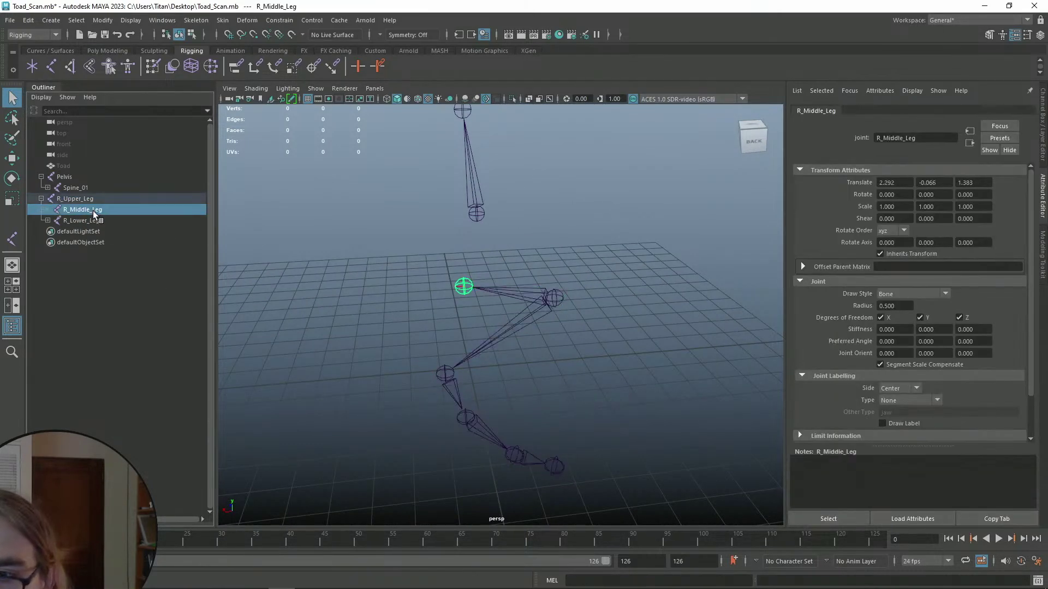
click(90, 221)
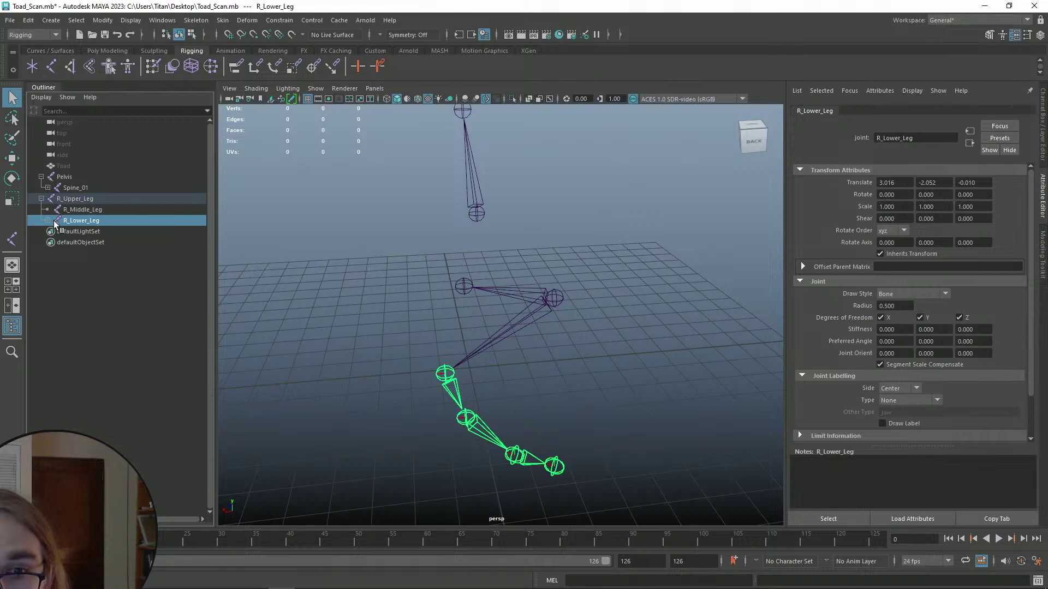
click(76, 211)
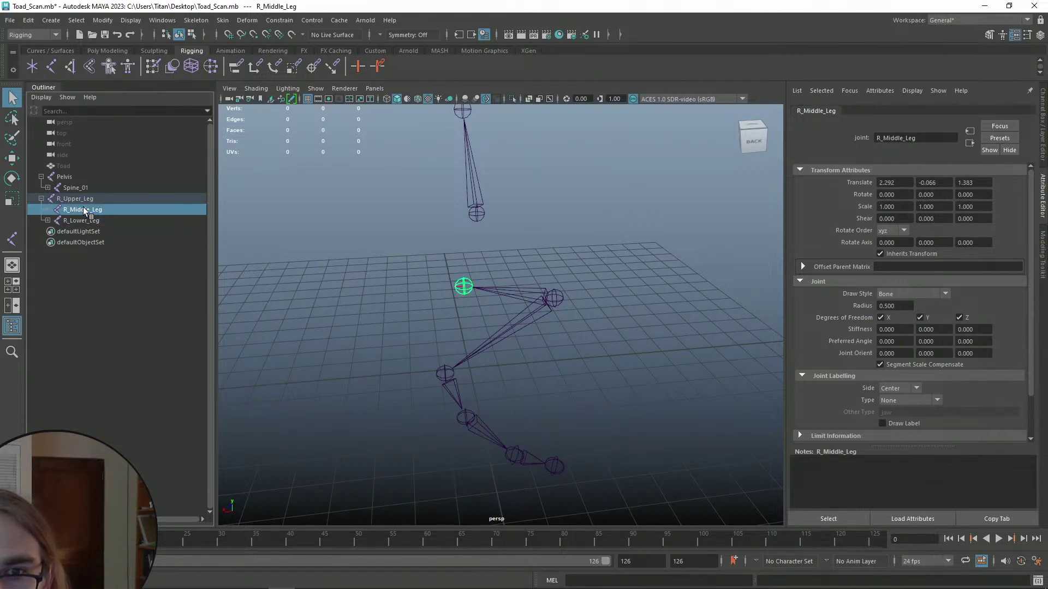
click(83, 198)
click(85, 208)
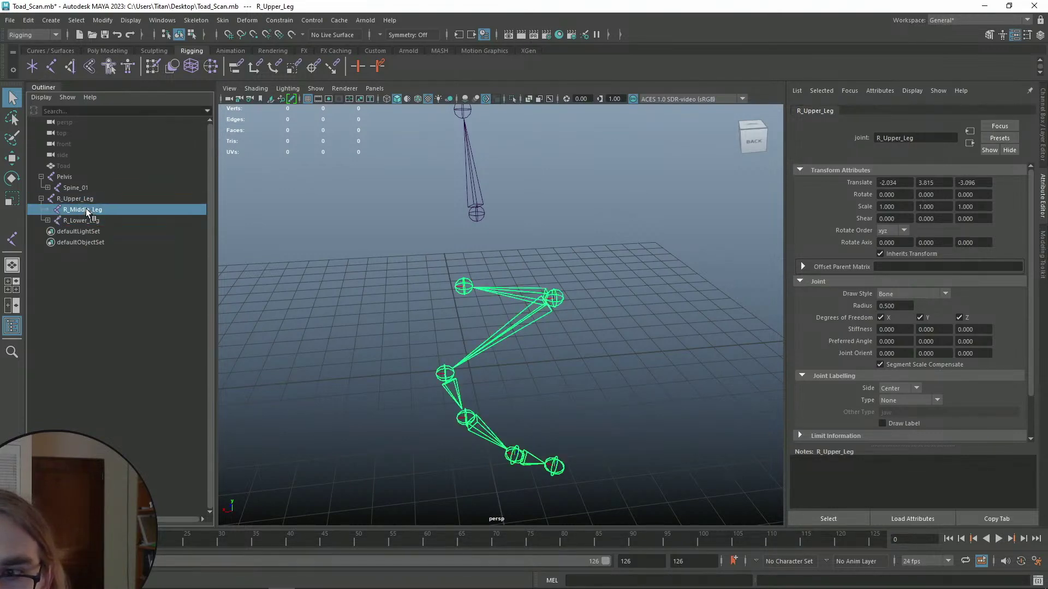
click(84, 221)
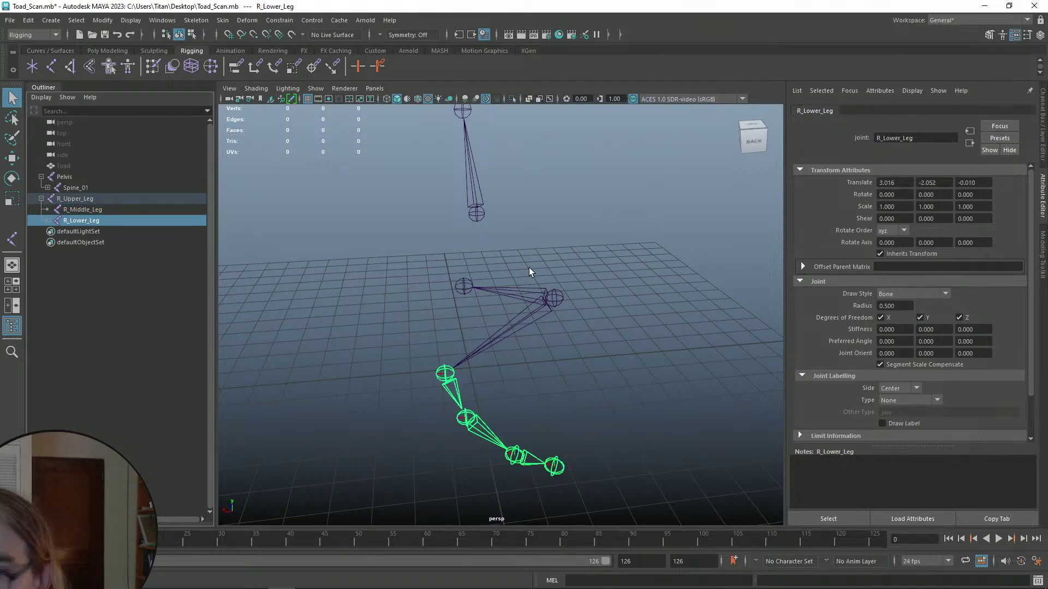
- Expand R_Lower_Leg and check its foot and toe joints against the leg chain, working back up to R_Middle_Leg
click(47, 221)
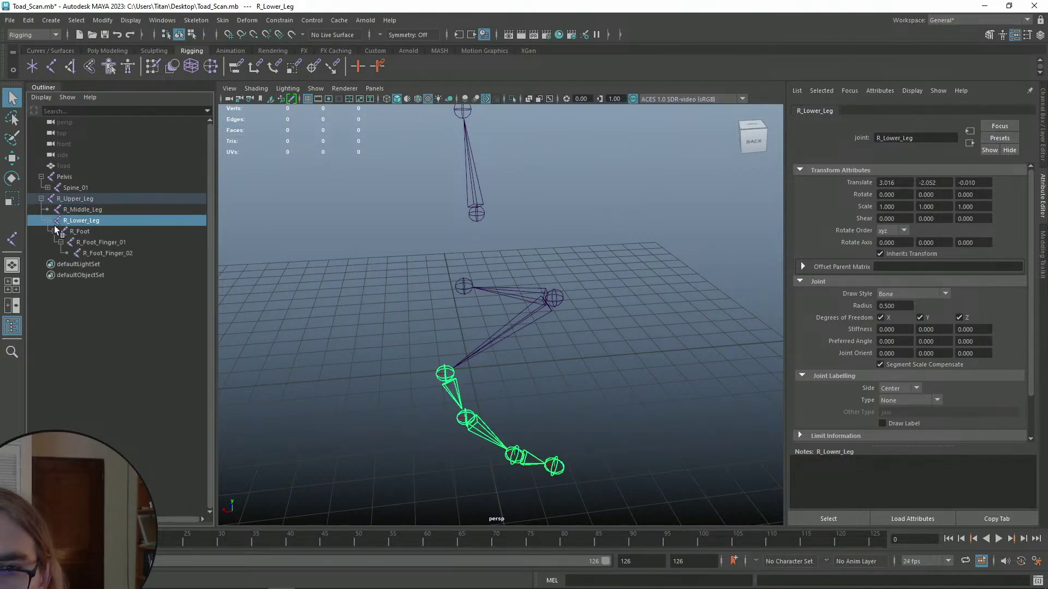
click(99, 253)
click(104, 241)
click(89, 232)
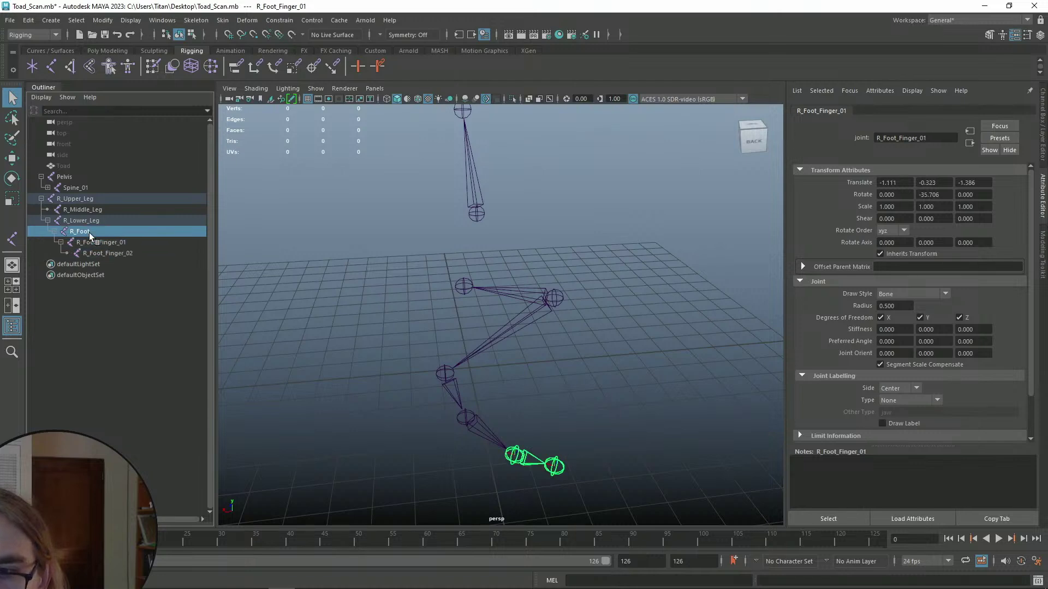
click(92, 221)
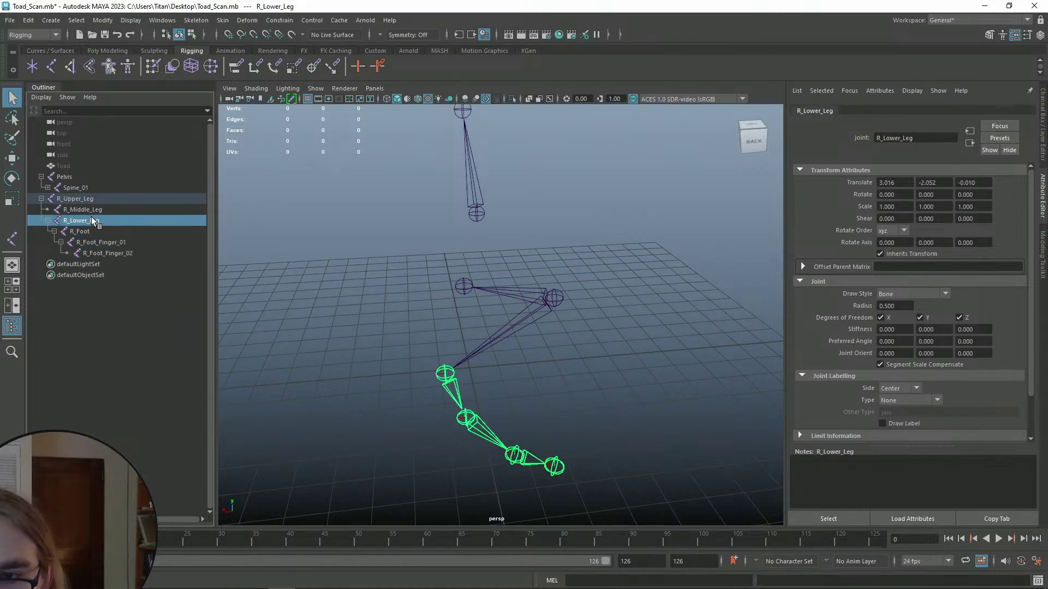
click(94, 211)
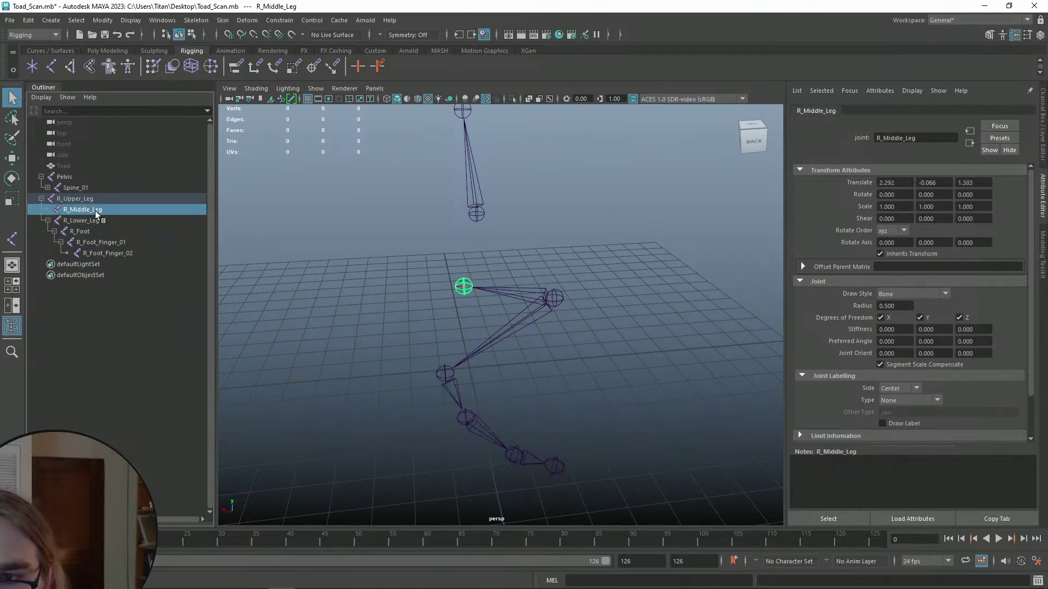
- Compare the positions of the R_Upper_Leg and R_Middle_Leg joints in the leg chain
alt+drag(601, 300, 514, 287)
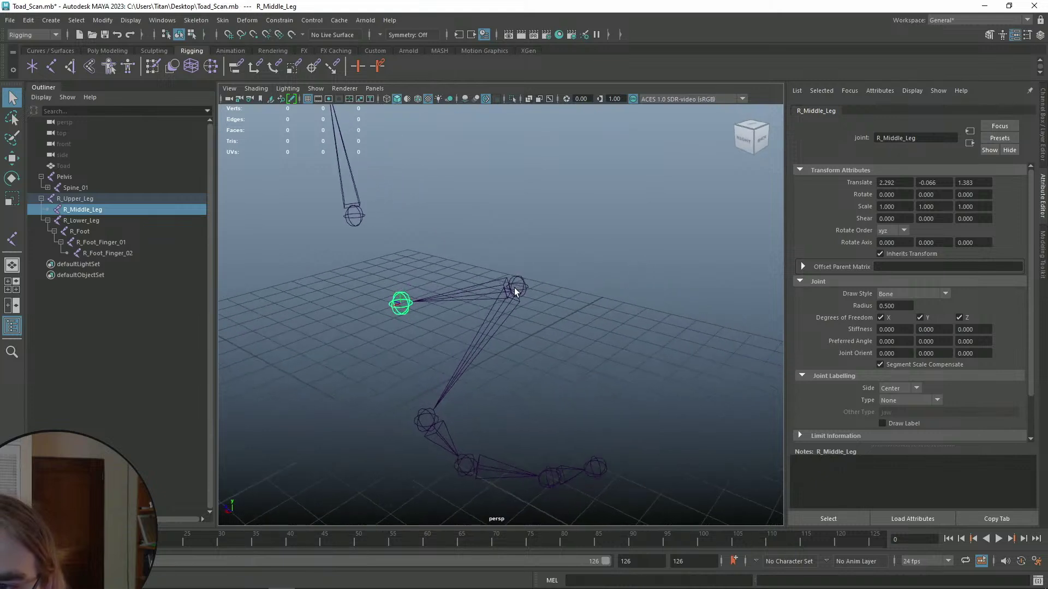
click(521, 286)
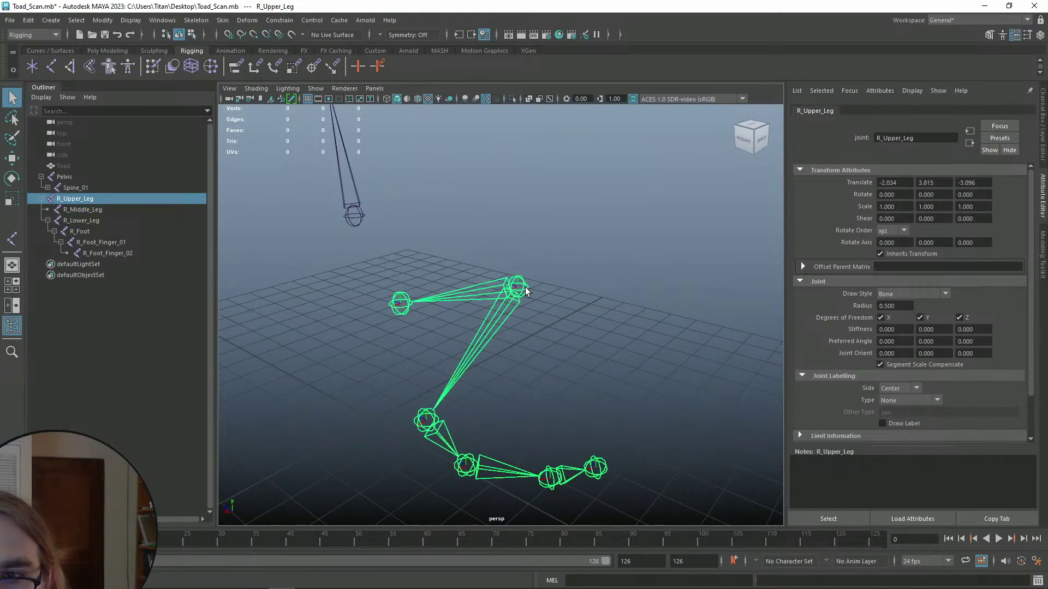
click(405, 310)
click(404, 299)
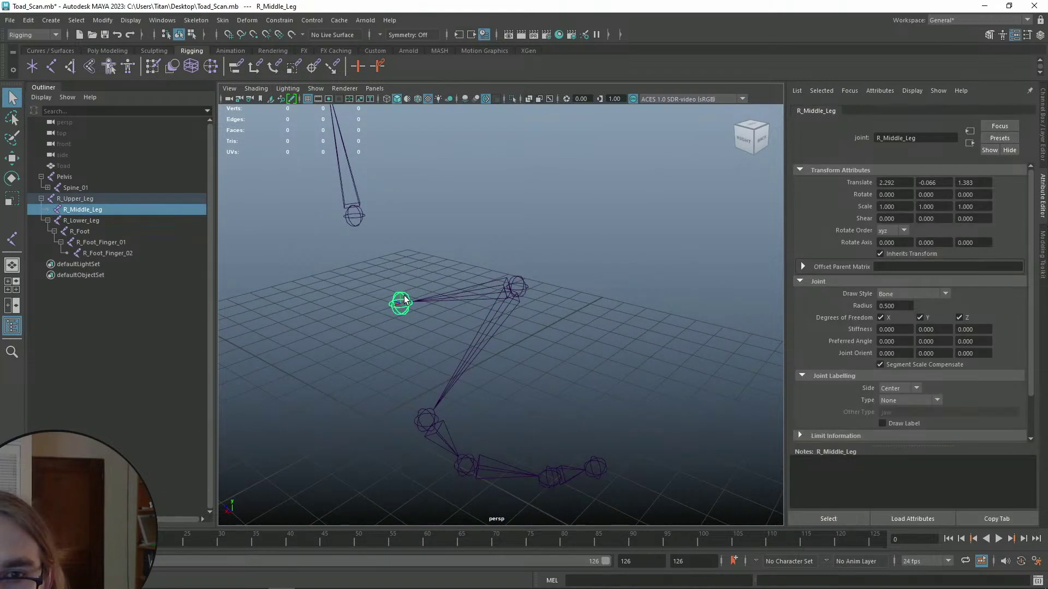
click(103, 200)
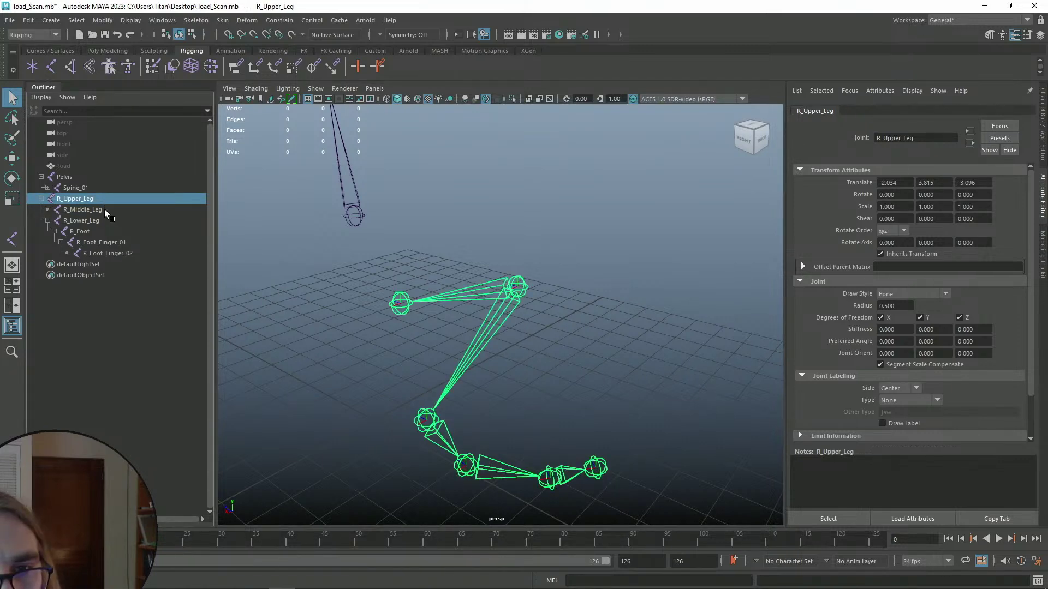
- Parent the R_Middle_Leg joint to Pelvis, detaching it from R_Upper_Leg
click(105, 210)
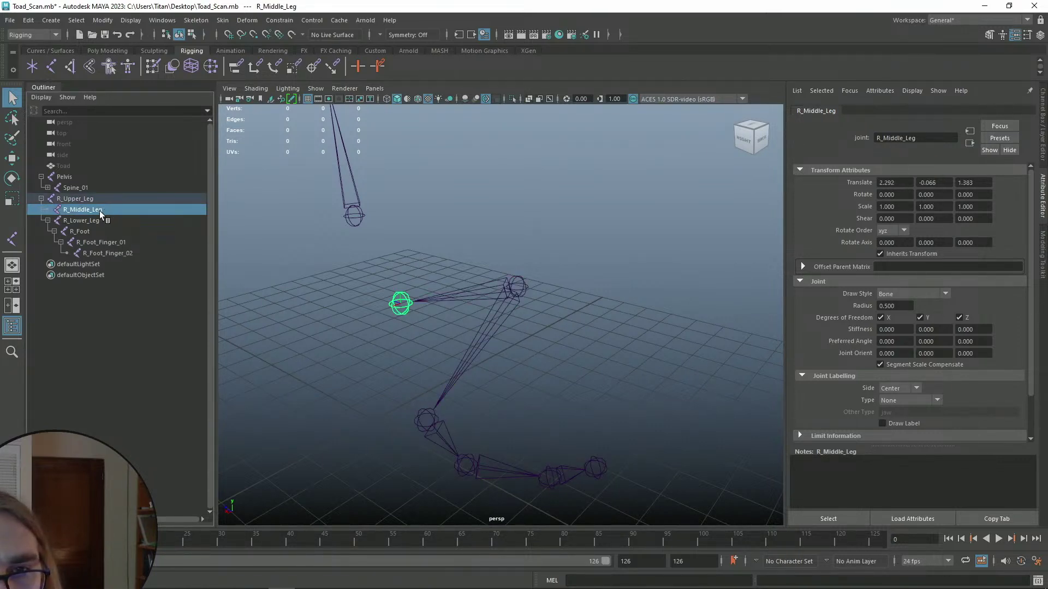
middle_drag(98, 211, 69, 178)
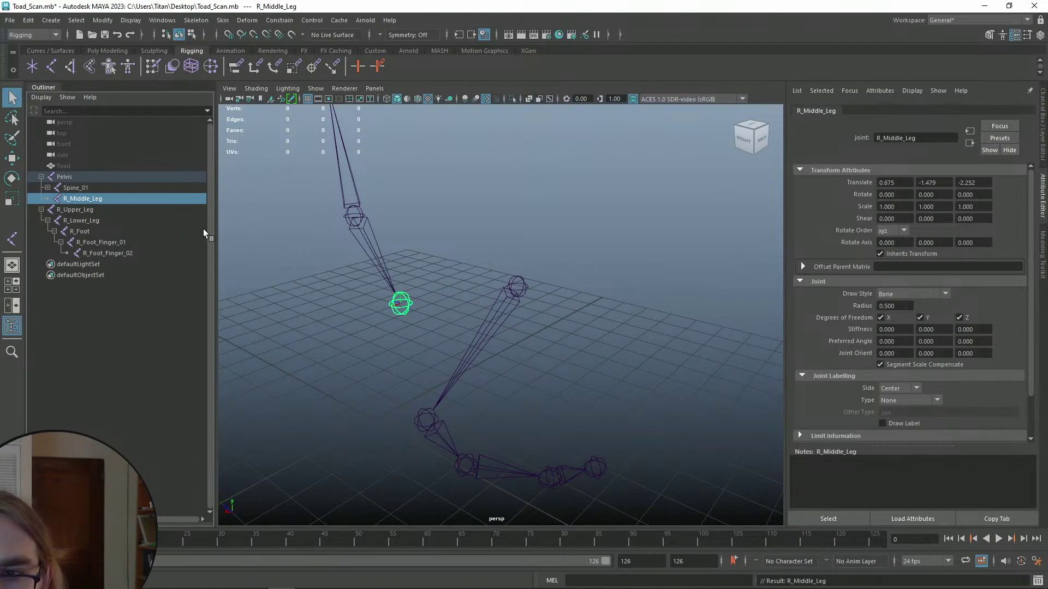
alt+drag(411, 286, 487, 252)
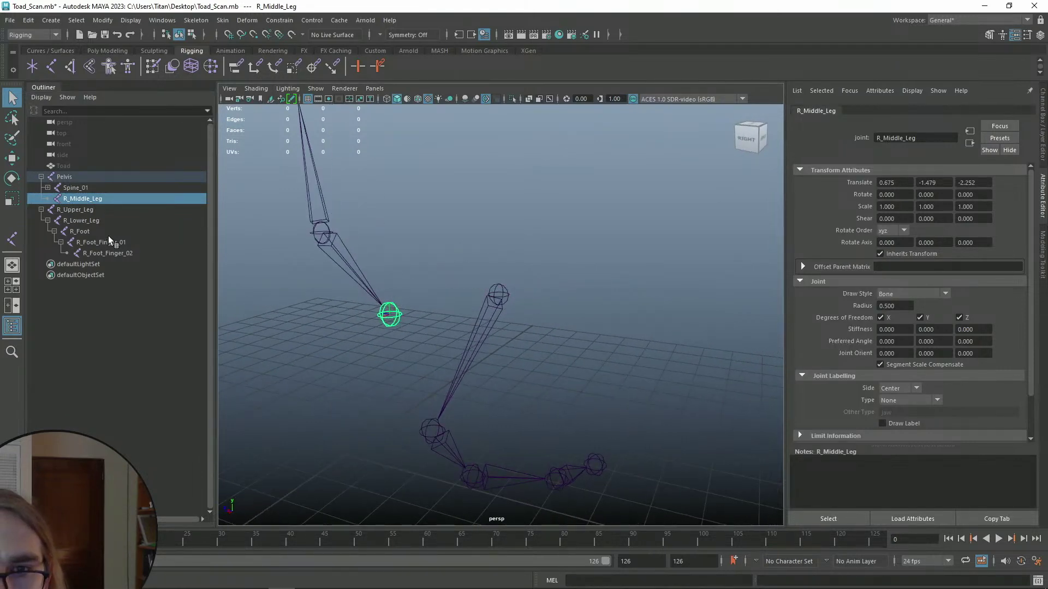
- Rename the R_Upper_Leg joint above R_Lower_Leg as R_Middle_Leg, reusing the name of the joint under Pelvis
click(86, 209)
double_click(79, 199)
key(ctrl+c)
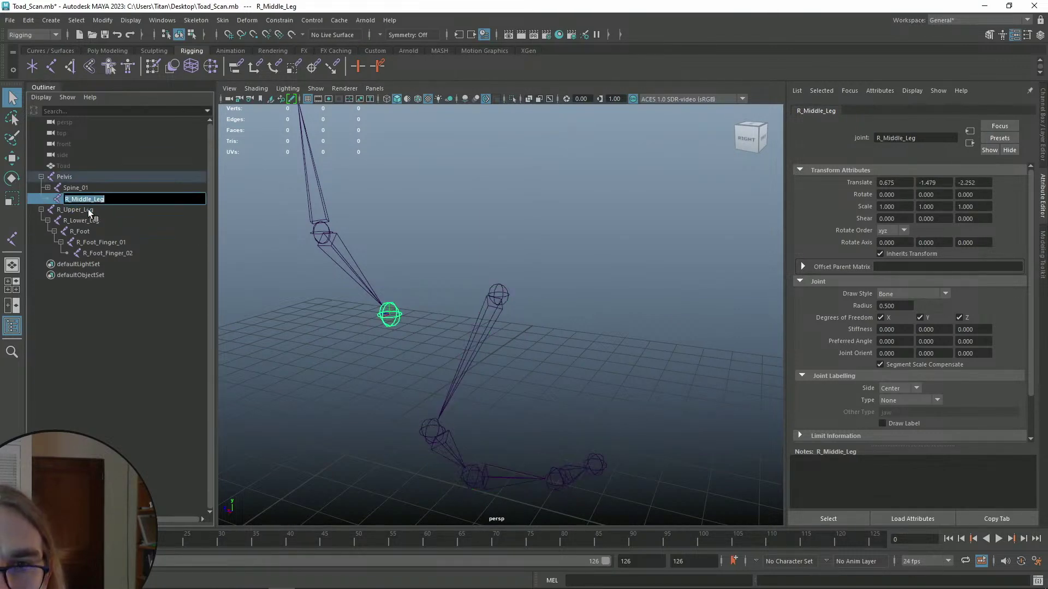
double_click(91, 210)
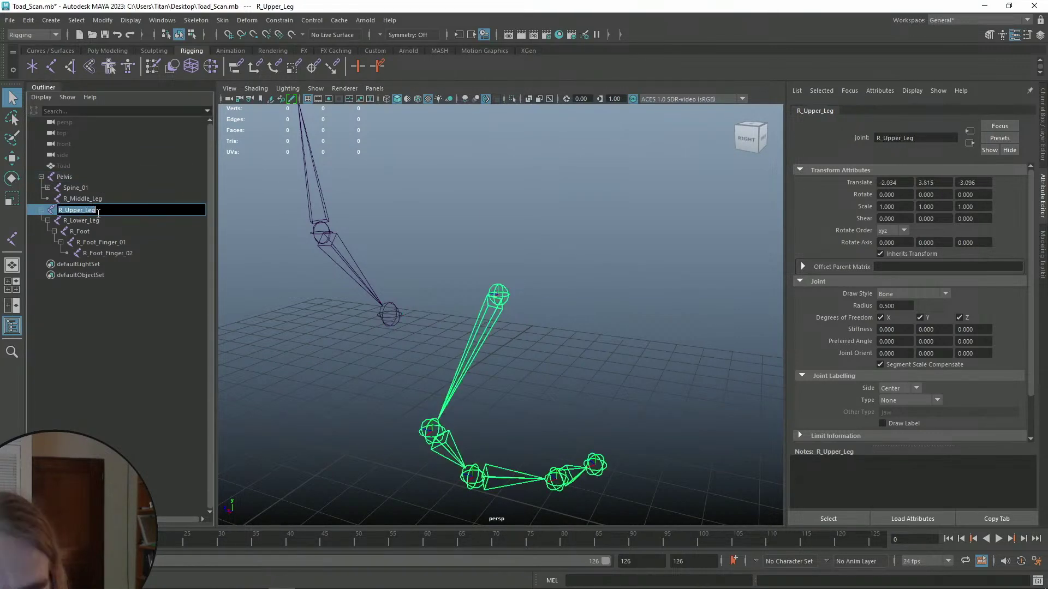
key(ctrl+v)
- Rename the leg joint directly under Pelvis as R_Upper_Leg
double_click(96, 199)
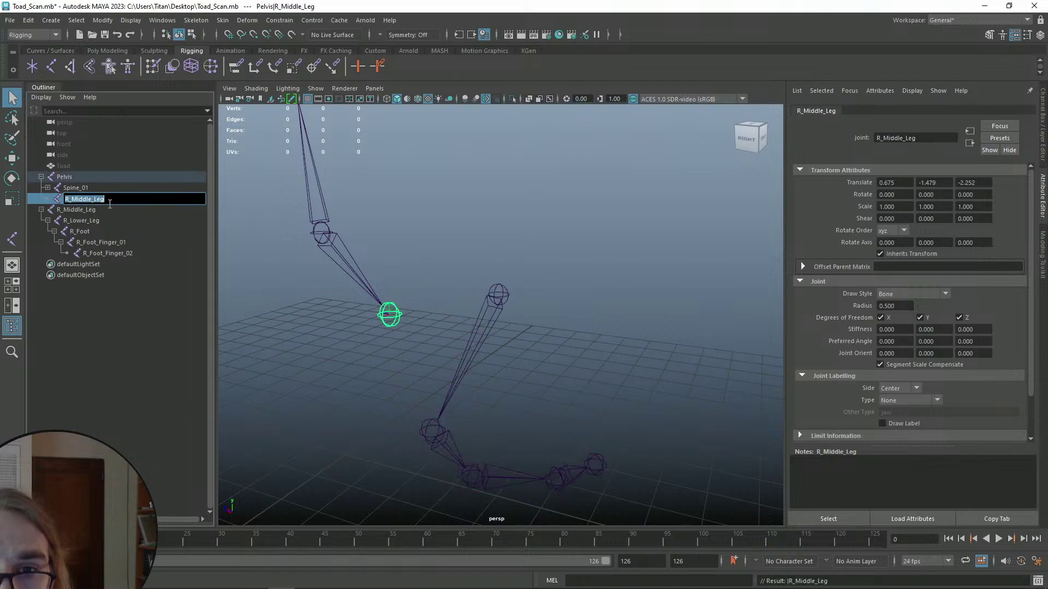
click(112, 202)
drag(91, 200, 73, 195)
text(Upper)
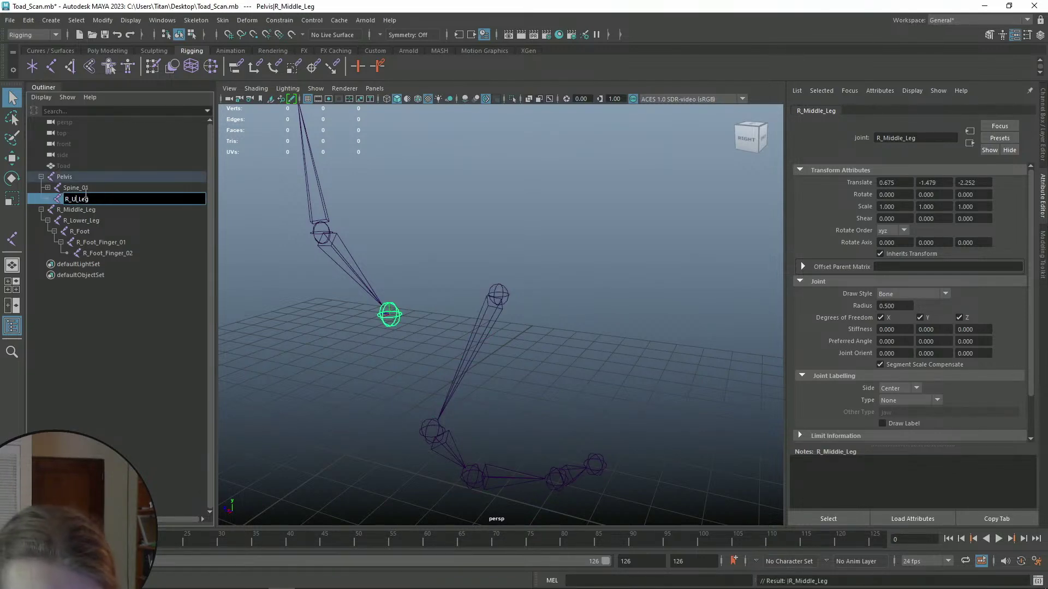
key(Return)
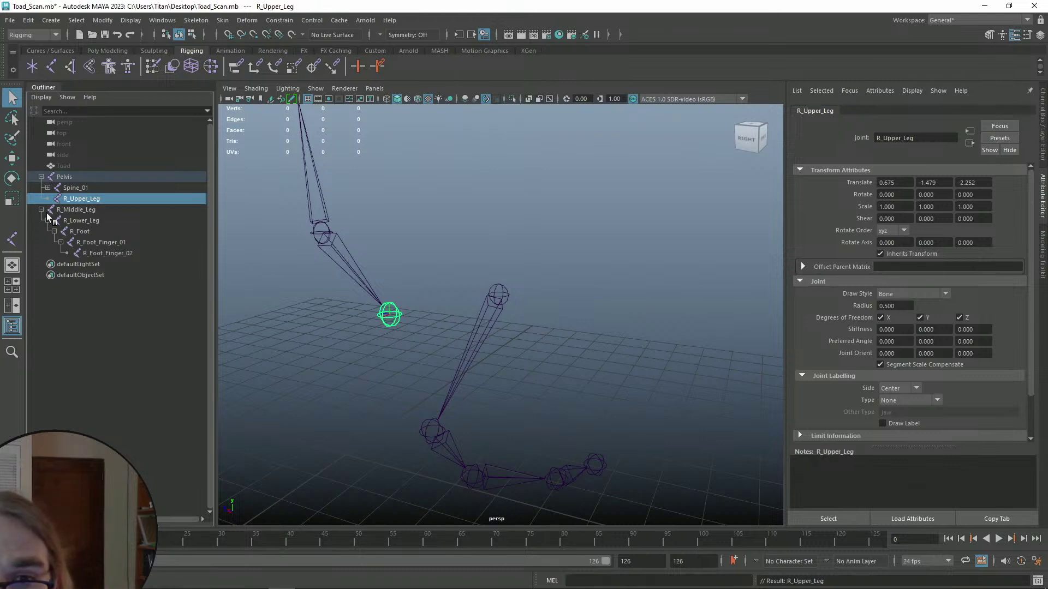
- Parent the R_Middle_Leg joint to R_Upper_Leg and expand the leg hierarchy under it
click(81, 210)
middle_drag(81, 211, 81, 198)
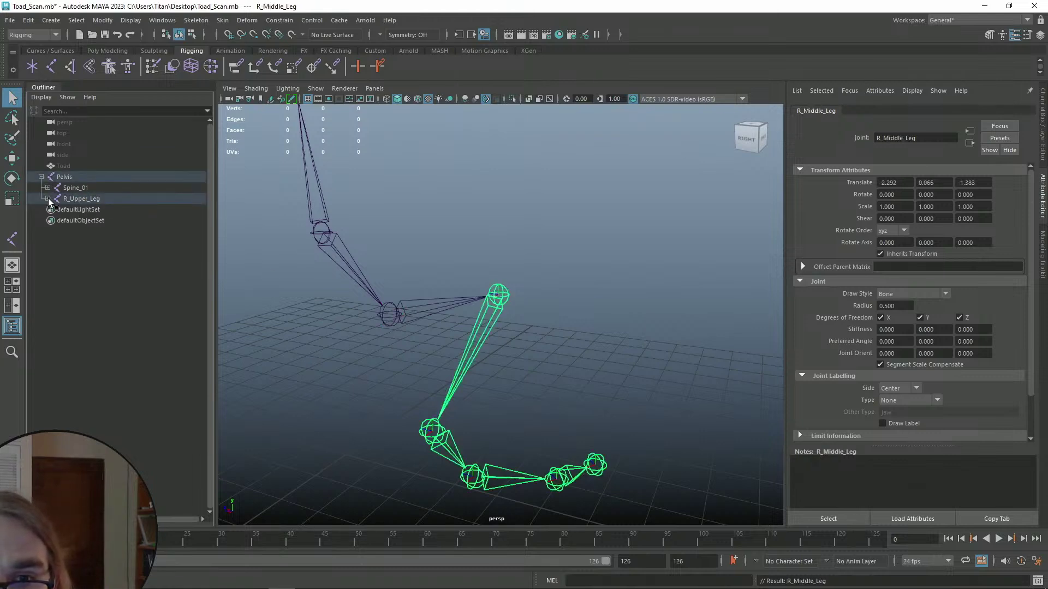
click(48, 198)
click(104, 198)
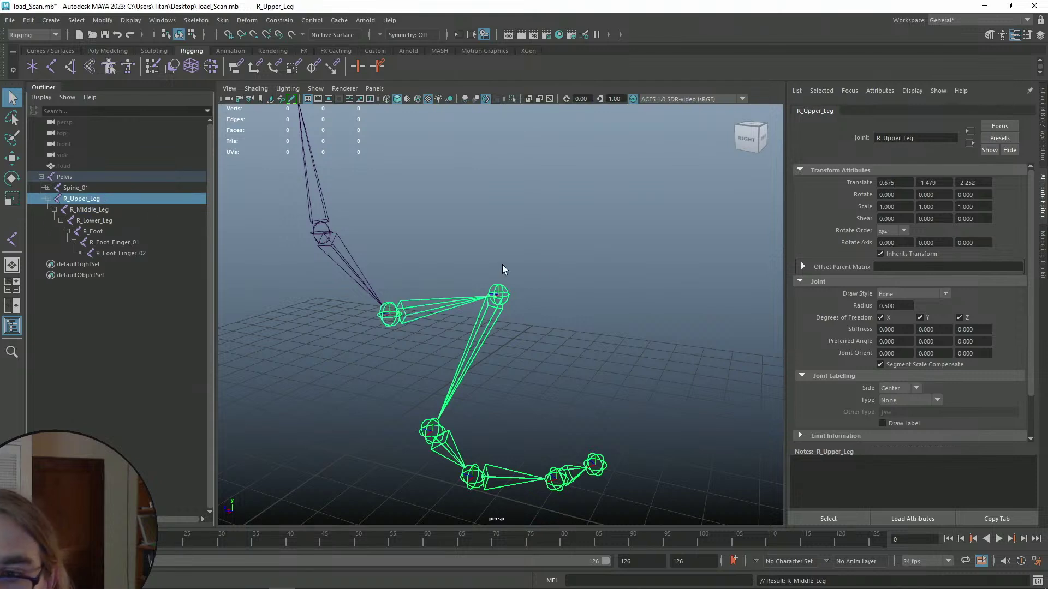
- Check the leg chain joint by joint, from Pelvis and R_Upper_Leg down to R_Foot_Finger_02
click(502, 265)
click(93, 209)
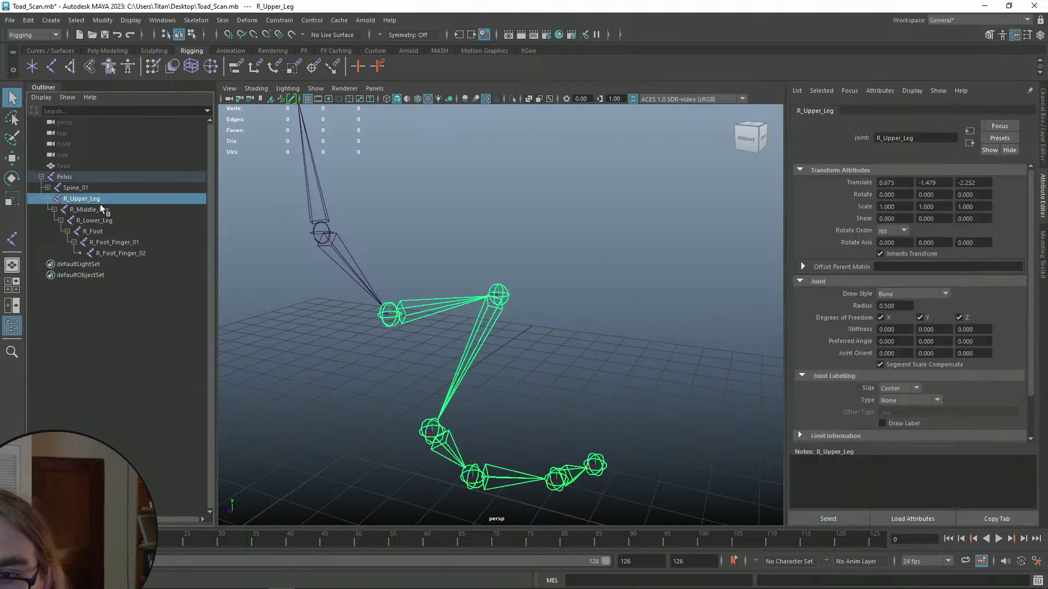
click(74, 180)
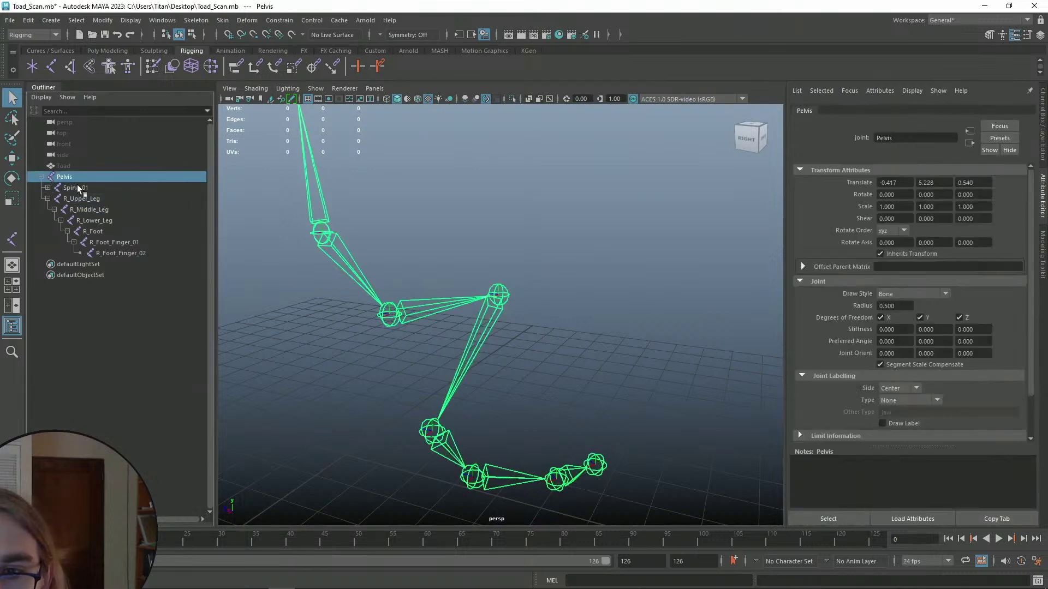
click(95, 208)
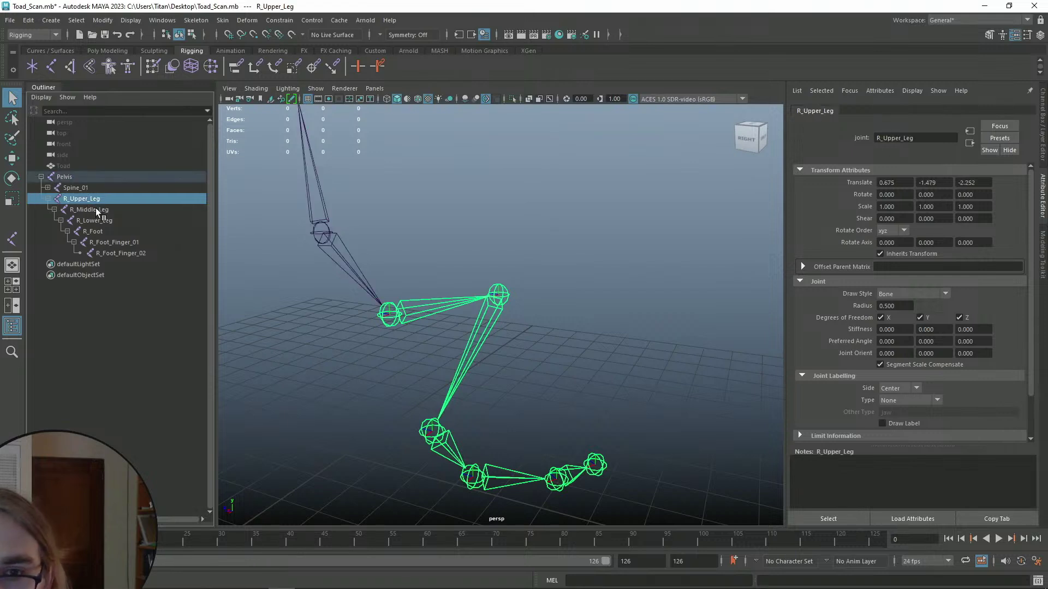
click(97, 221)
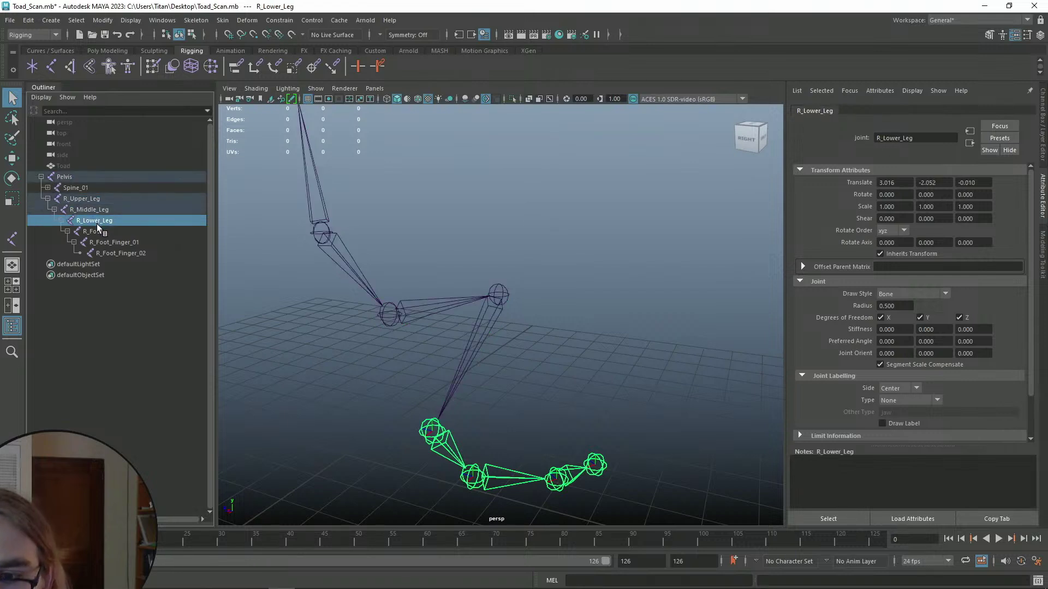
click(103, 233)
click(122, 243)
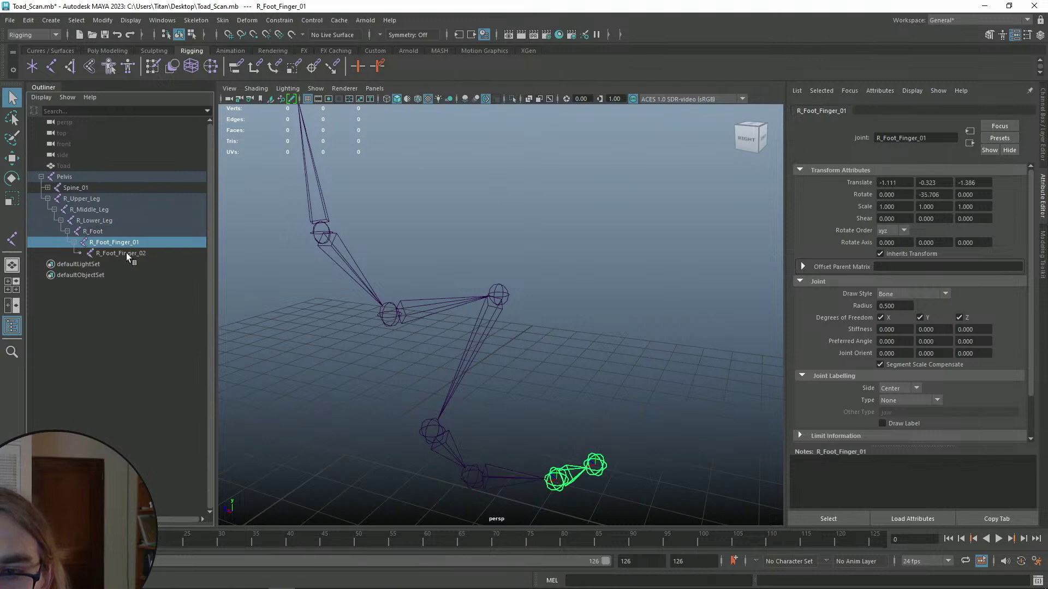
click(126, 251)
click(628, 299)
alt+drag(628, 299, 689, 334)
scroll(554, 320, up, 6)
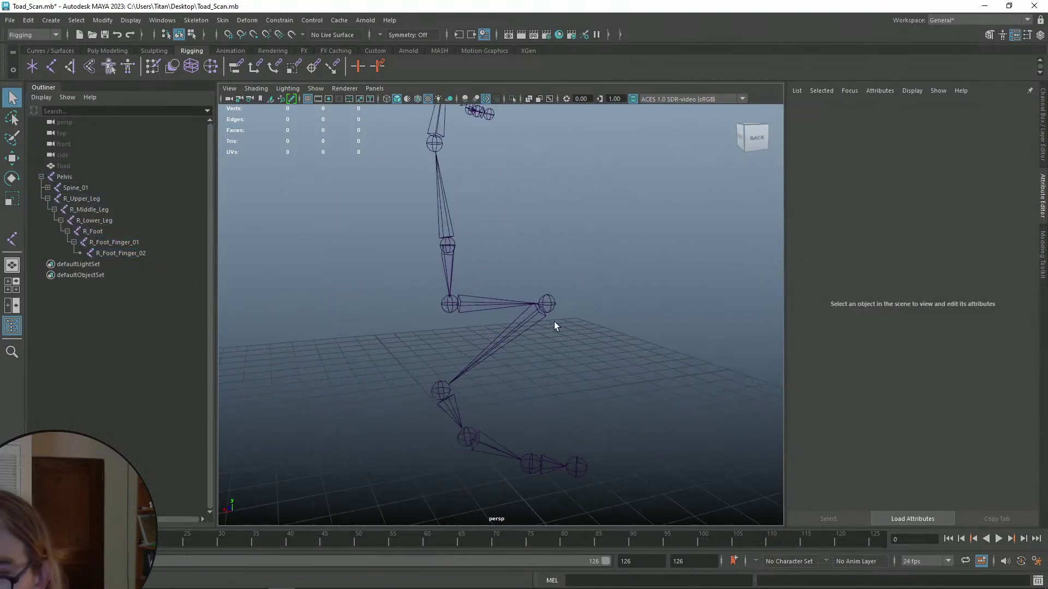
- Collapse the R_Middle_Leg and R_Upper_Leg hierarchies in the Outliner
click(54, 209)
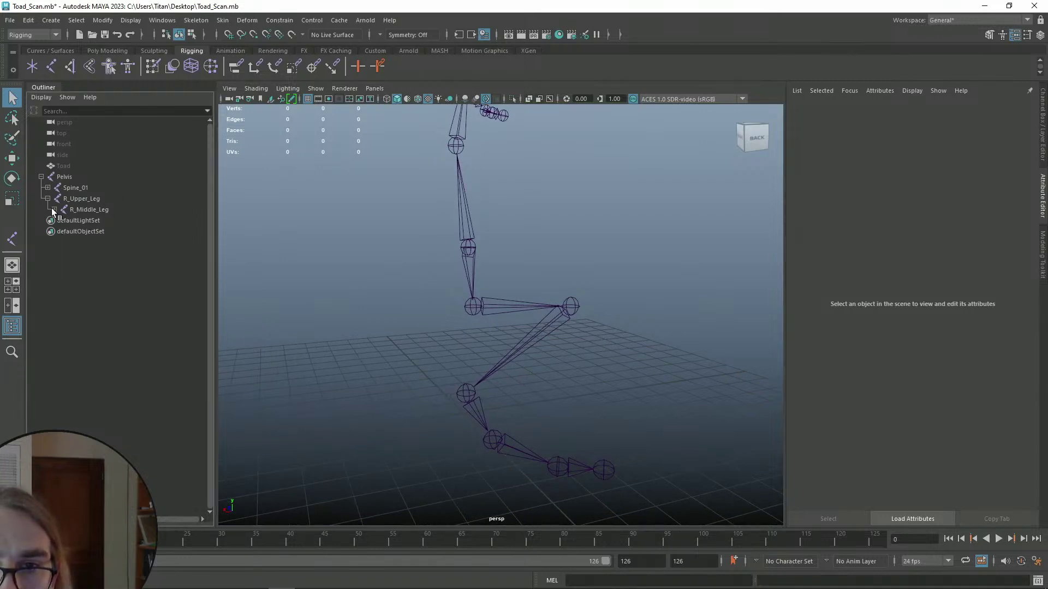
mouse_move(543, 289)
alt+mouse_down()
mouse_move(575, 300)
mouse_move(556, 330)
mouse_move(541, 310)
alt+mouse_up()
scroll(540, 316, down, 5)
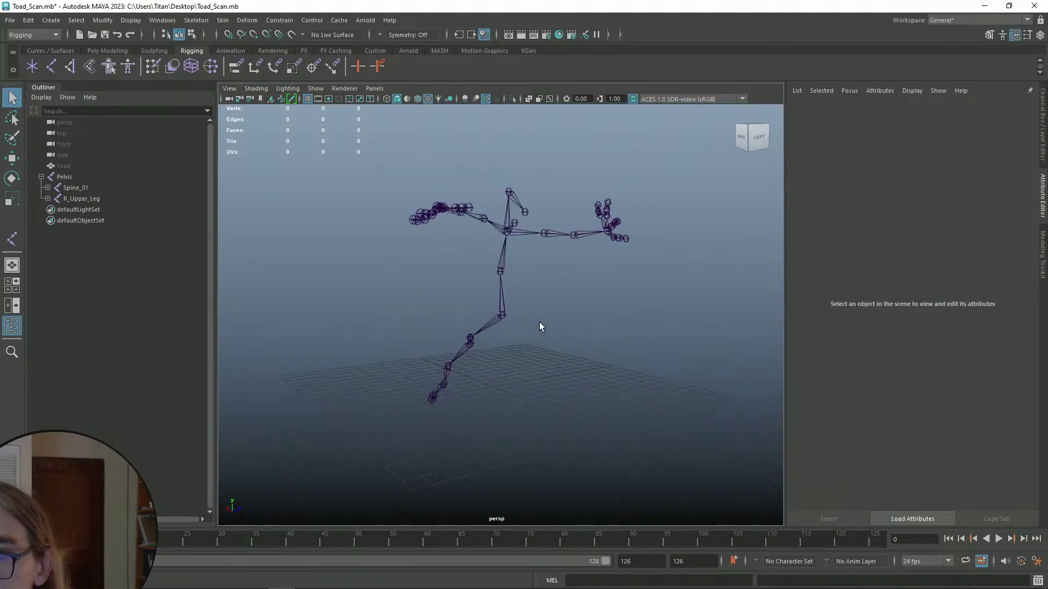
scroll(544, 326, up, 2)
scroll(552, 323, up, 6)
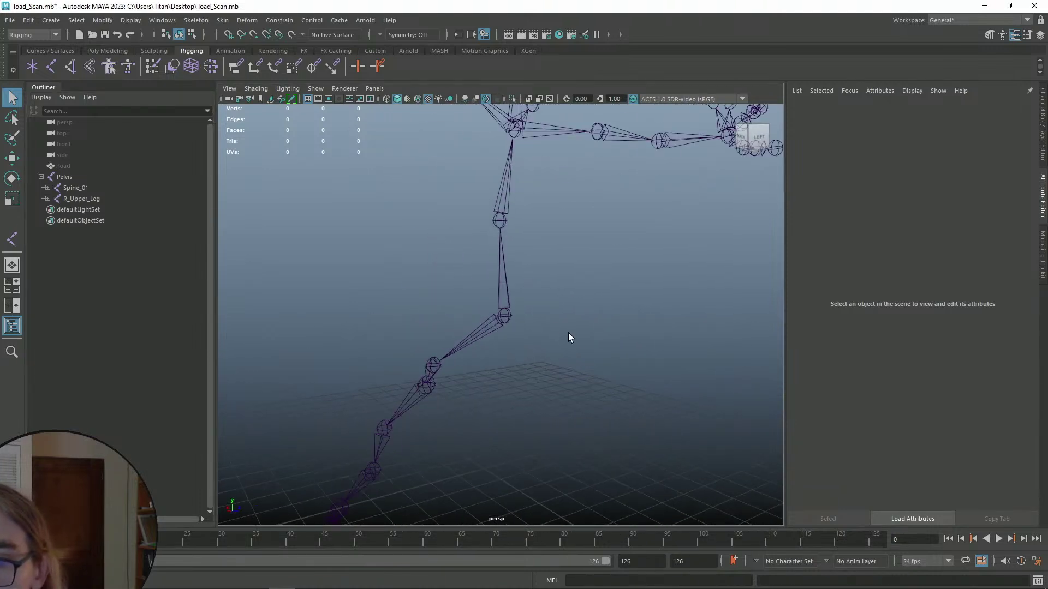
- Mirror the R_Upper_Leg joint chain to the opposite side of the Pelvis with Mirror Joints
click(526, 310)
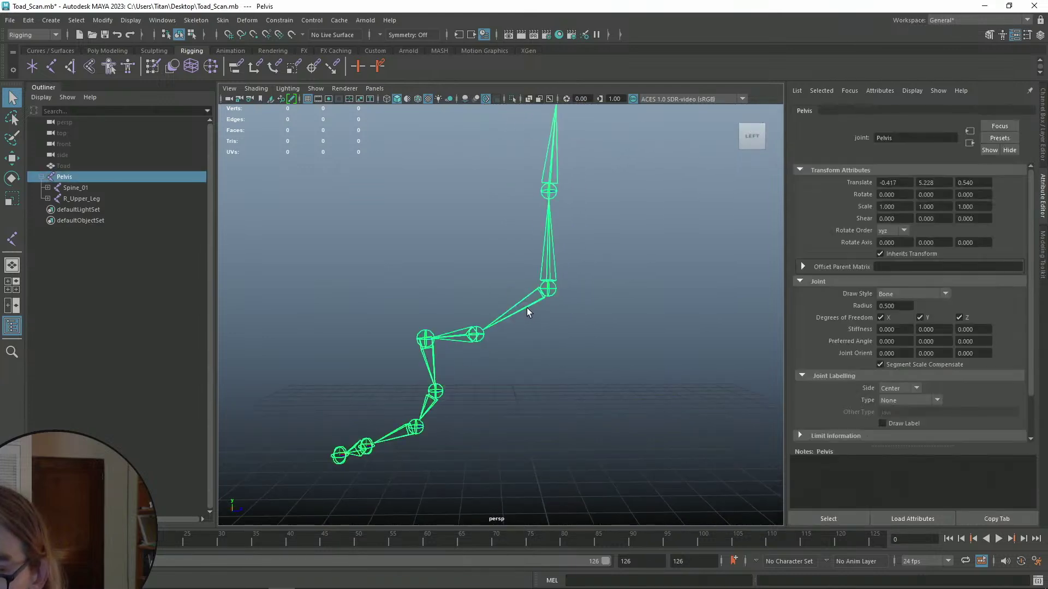
click(93, 198)
alt+middle_drag(428, 266, 382, 258)
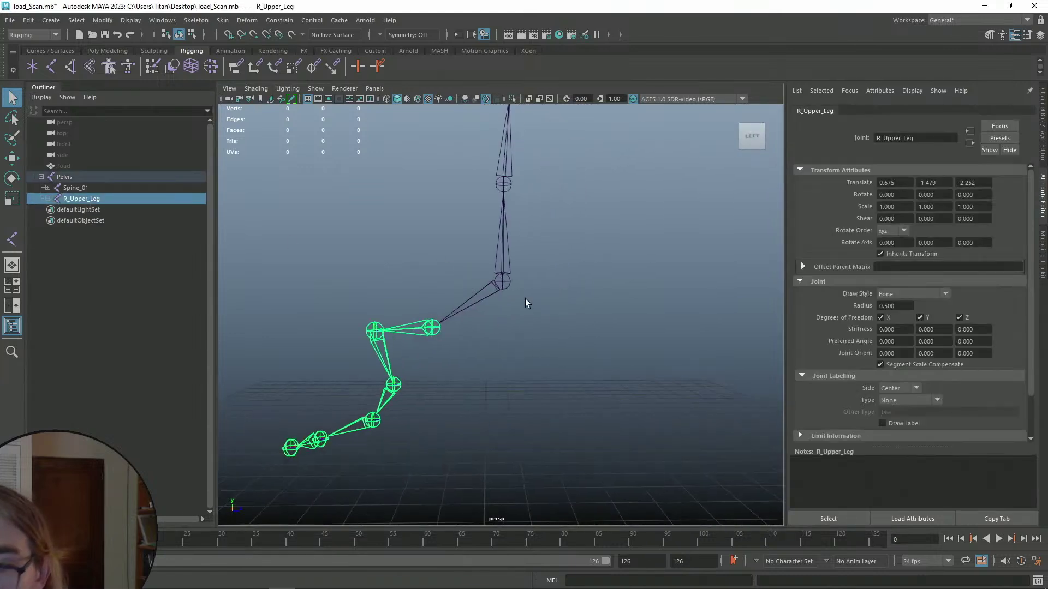
click(198, 21)
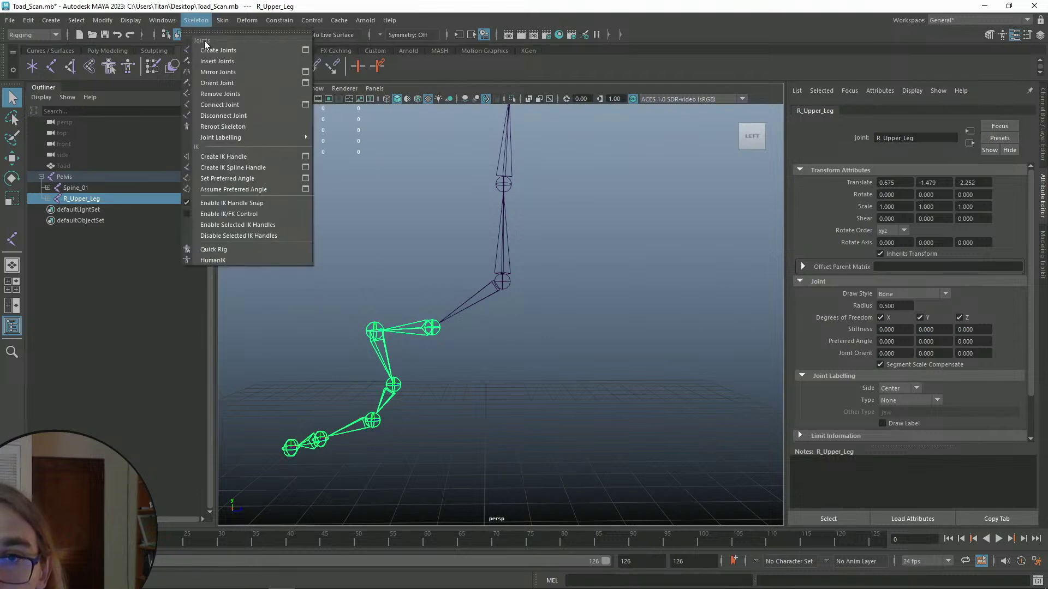
click(244, 73)
click(606, 257)
alt+drag(605, 256, 534, 232)
scroll(524, 246, down, 5)
alt+middle_drag(515, 256, 513, 290)
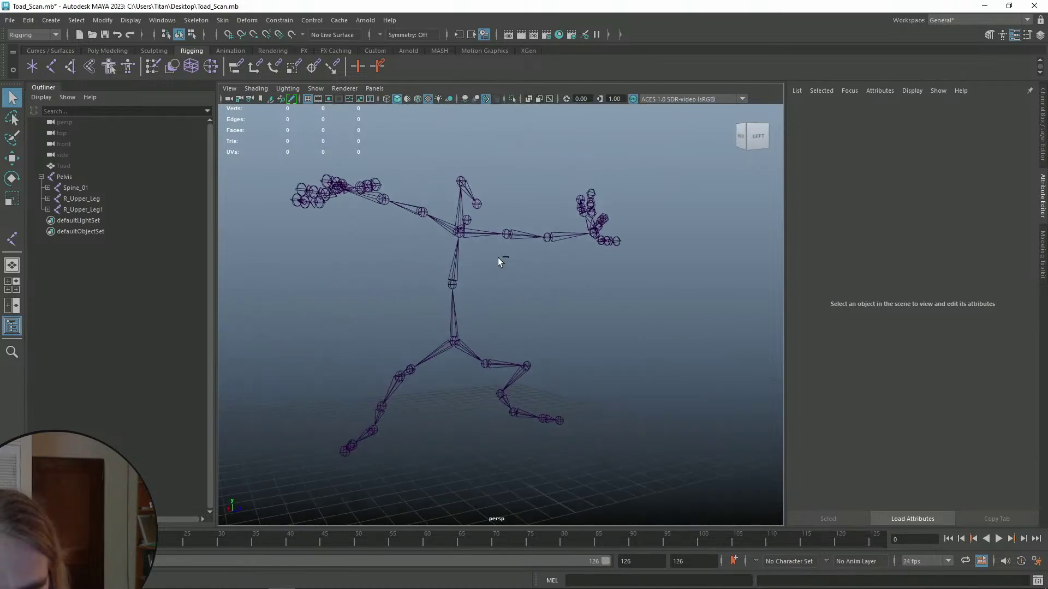
- Unhide the Toad mesh to compare both leg chains with the toad's legs
click(84, 172)
click(71, 167)
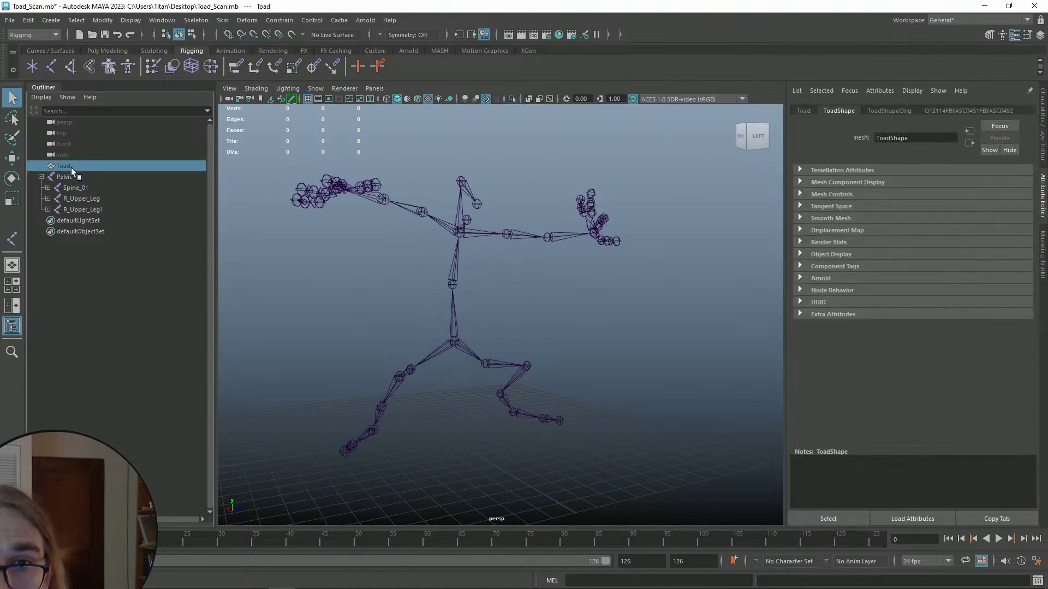
key(shift+h)
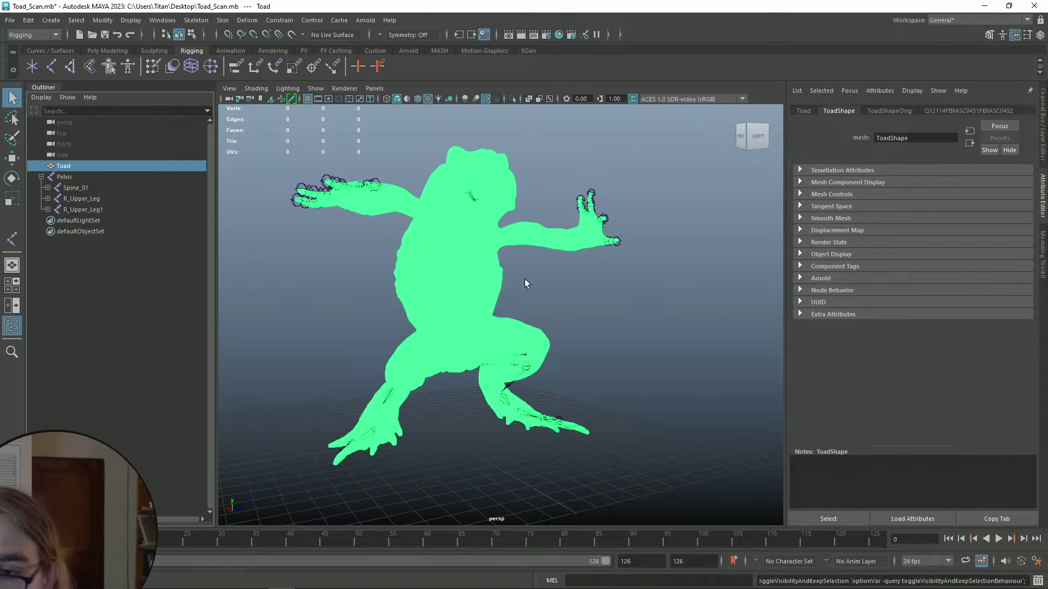
click(614, 299)
alt+drag(585, 312, 551, 311)
alt+drag(628, 304, 594, 336)
- Try to move the R_Upper_Leg joint with its whole chain, and undo the move
click(451, 280)
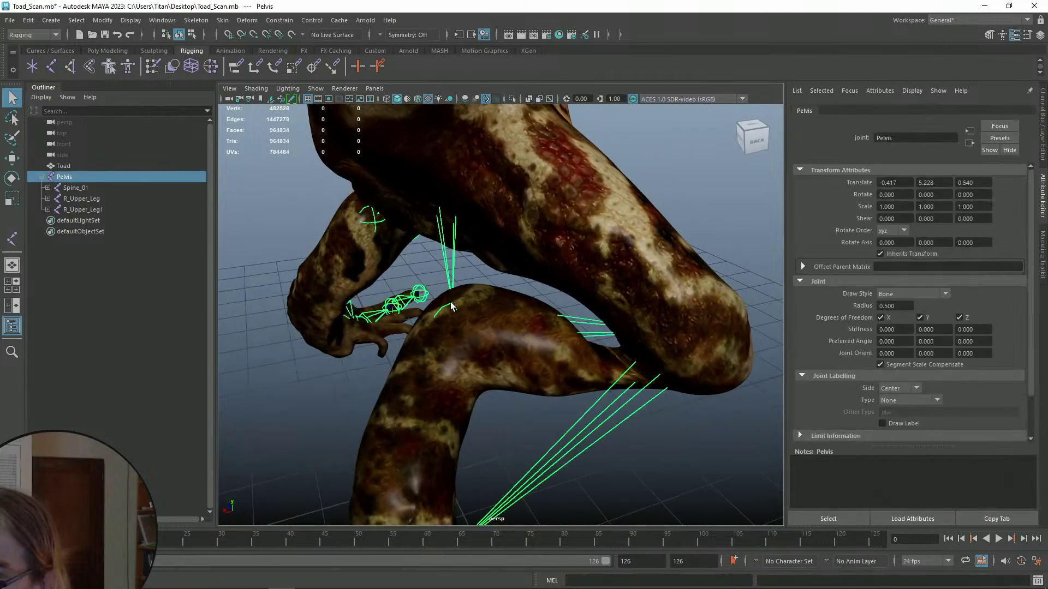
alt+drag(604, 247, 704, 268)
alt+middle_drag(582, 263, 586, 268)
alt+drag(587, 268, 519, 281)
click(426, 295)
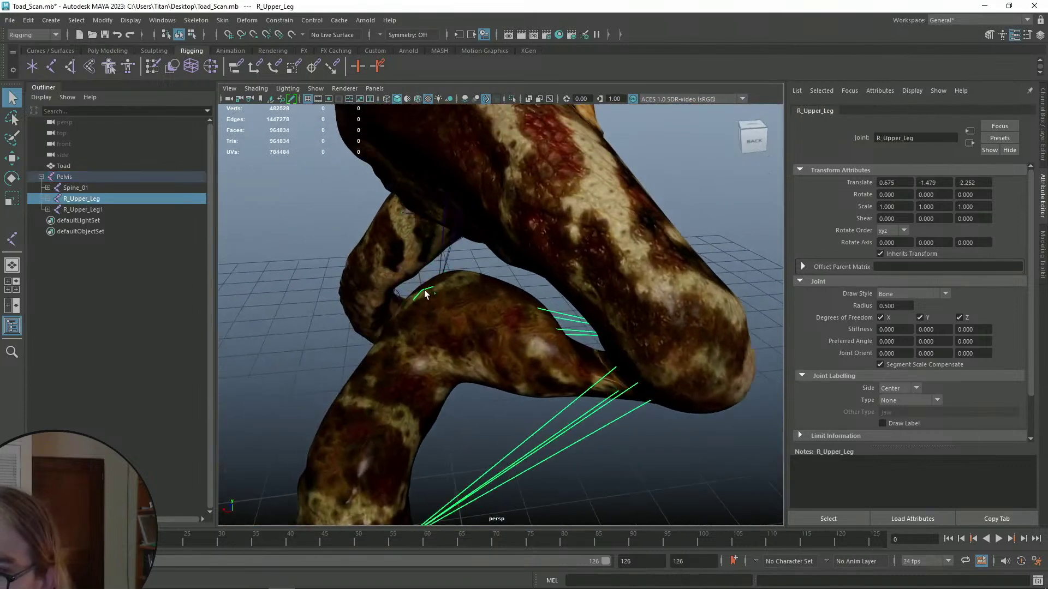
key(w)
drag(431, 294, 555, 265)
key(ctrl+z)
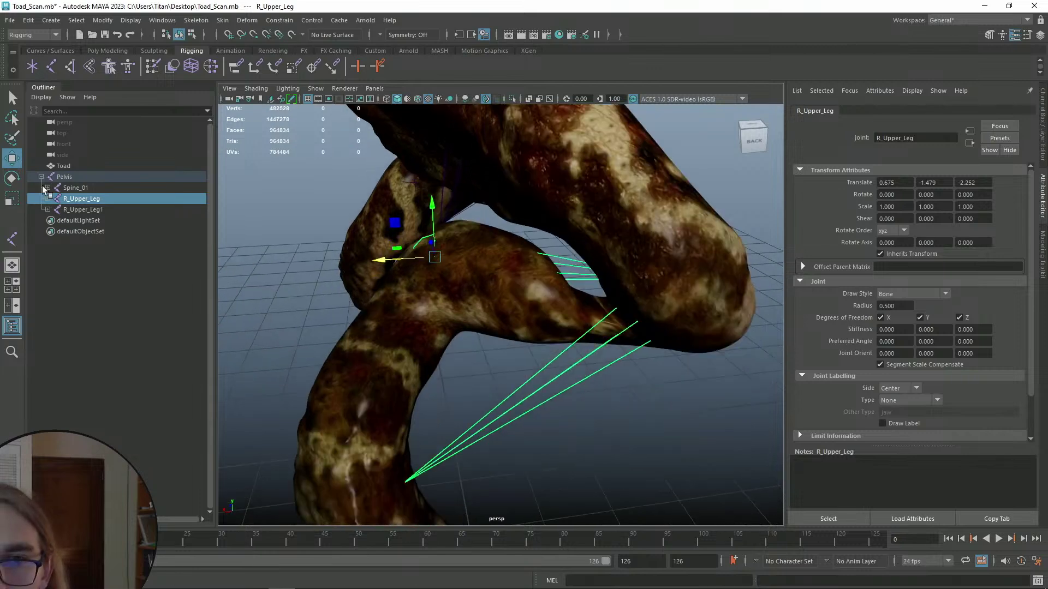
- Parent the R_Middle_Leg joint to Pelvis, detaching it from R_Upper_Leg
click(49, 199)
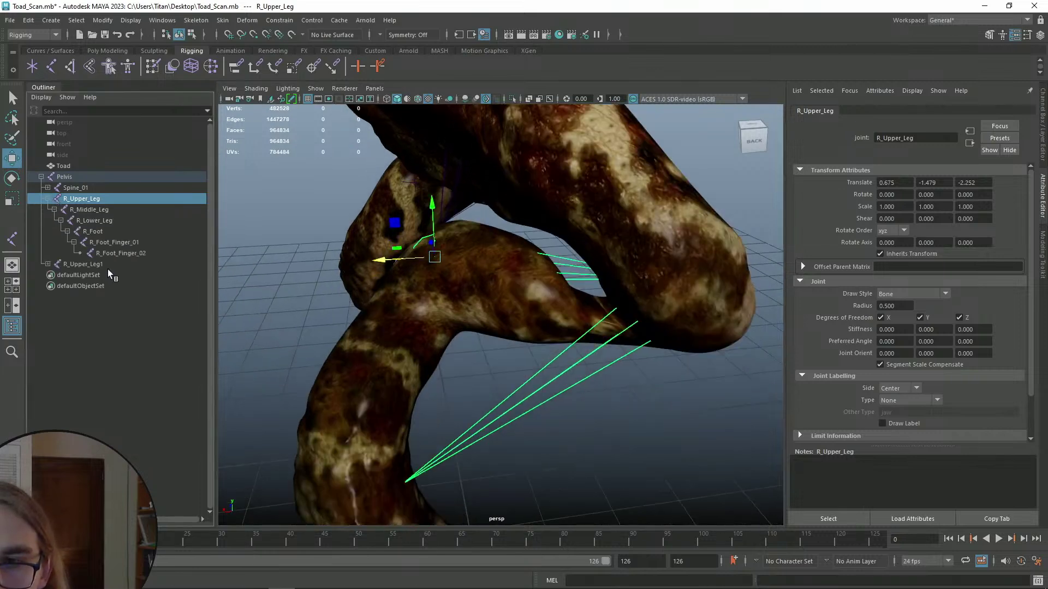
click(93, 210)
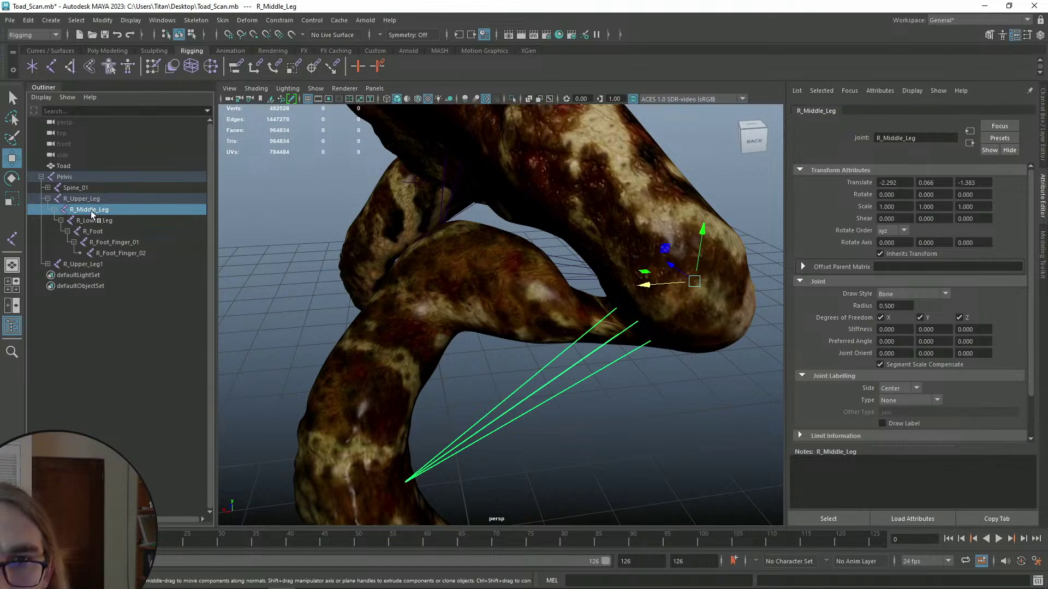
mouse_move(90, 211)
middle_down()
mouse_move(121, 241)
mouse_move(71, 215)
middle_up()
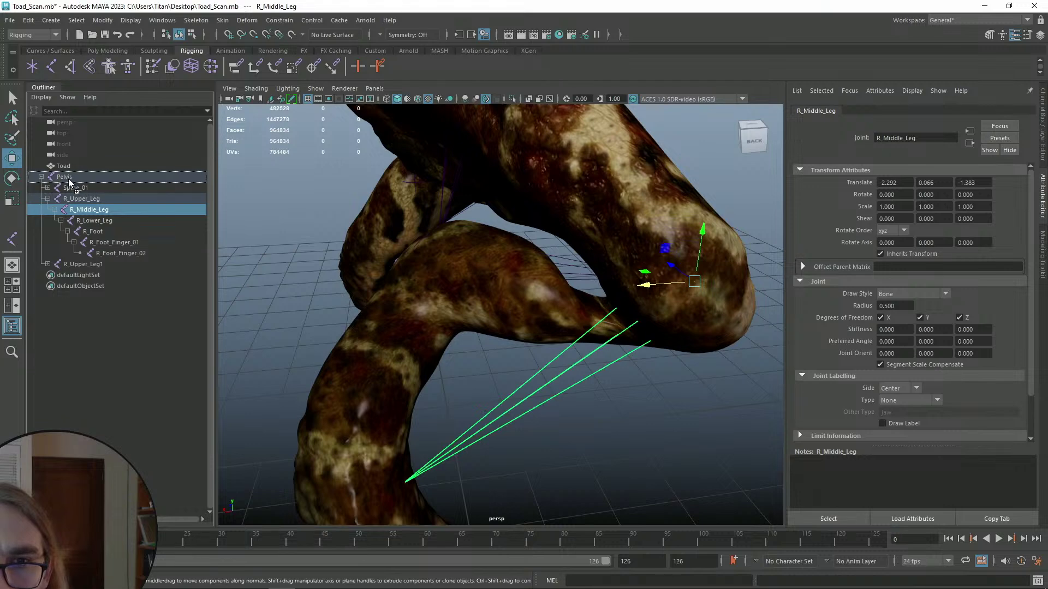
middle_drag(70, 178, 69, 179)
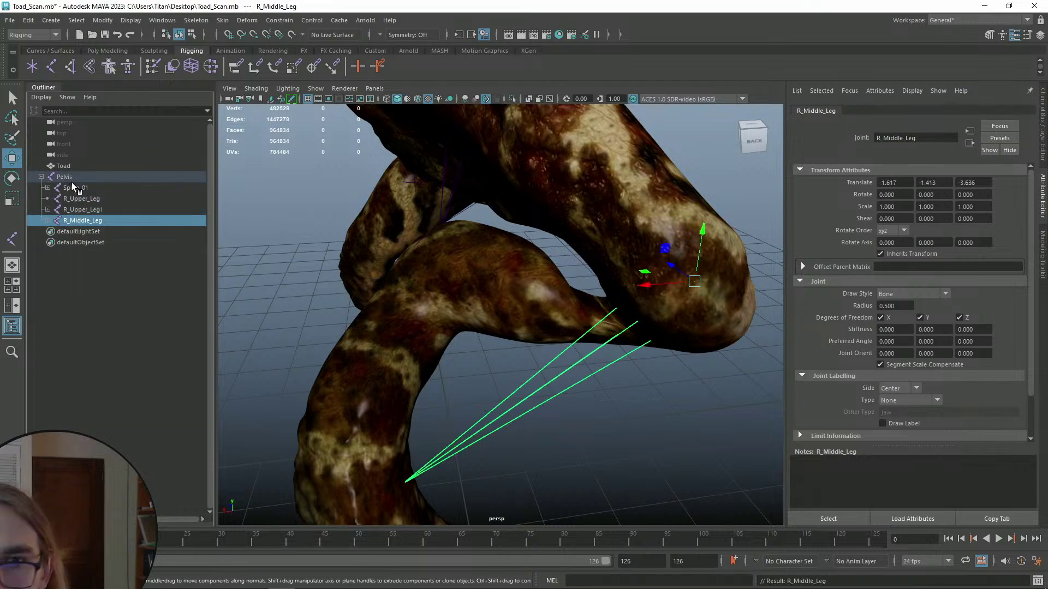
- Move the detached R_Upper_Leg joint to the outer bend of the toad's leg, at about -1.426, -1.091, -3.859
click(85, 211)
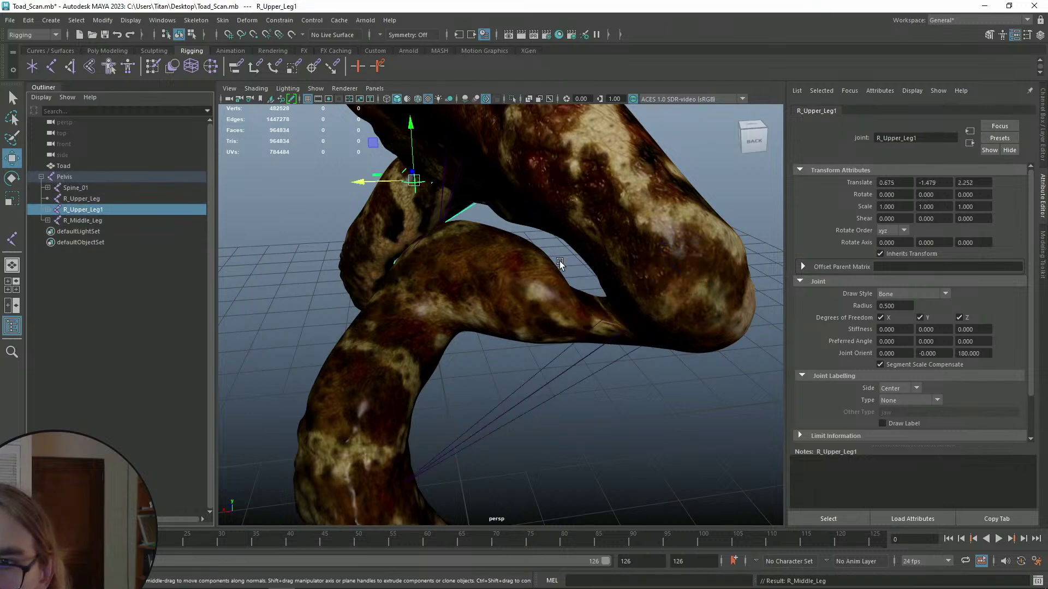
click(82, 199)
alt+drag(520, 277, 423, 312)
drag(493, 323, 520, 274)
drag(527, 238, 529, 266)
drag(488, 317, 441, 313)
alt+middle_drag(441, 313, 476, 364)
drag(451, 292, 381, 297)
drag(329, 273, 406, 273)
alt+middle_drag(406, 274, 362, 185)
mouse_move(489, 356)
mouse_down()
mouse_move(447, 358)
mouse_move(498, 344)
mouse_move(481, 349)
mouse_up()
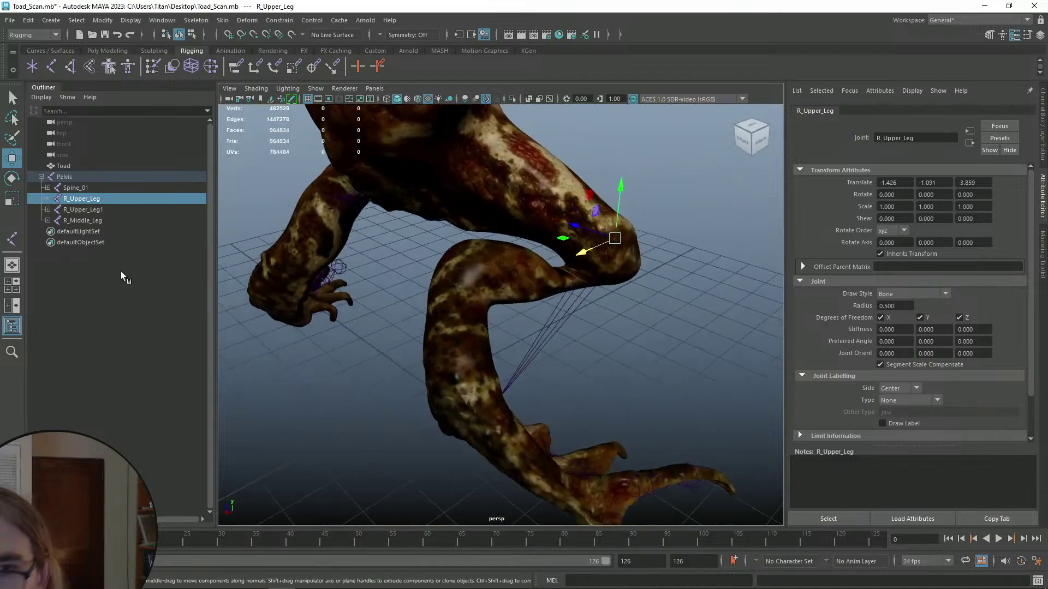
- Parent the R_Lower_Leg joint to Pelvis, detaching it from R_Middle_Leg
click(80, 220)
alt+drag(587, 299, 591, 312)
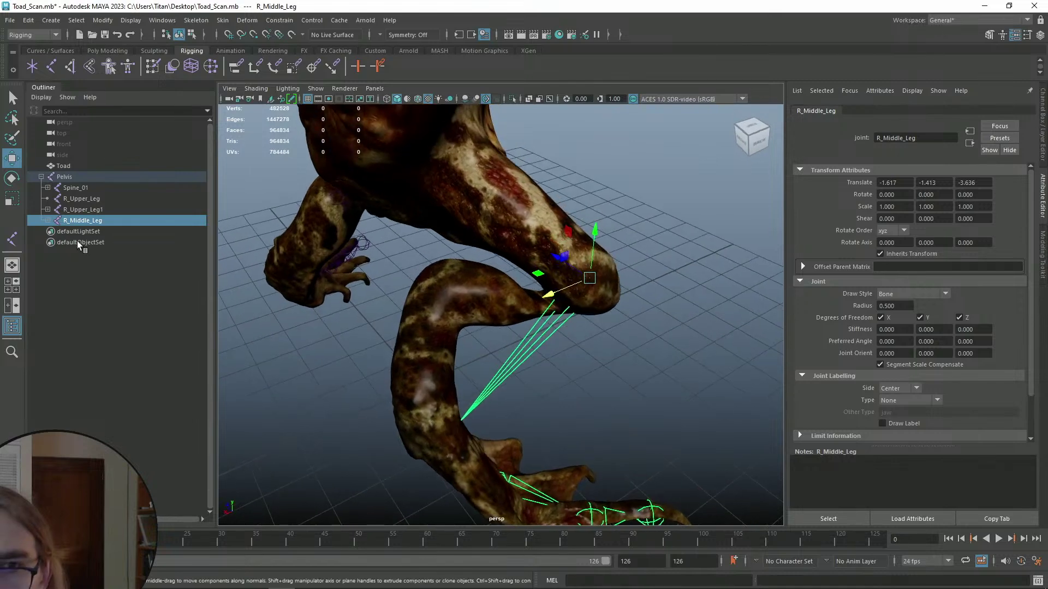
click(48, 220)
click(89, 232)
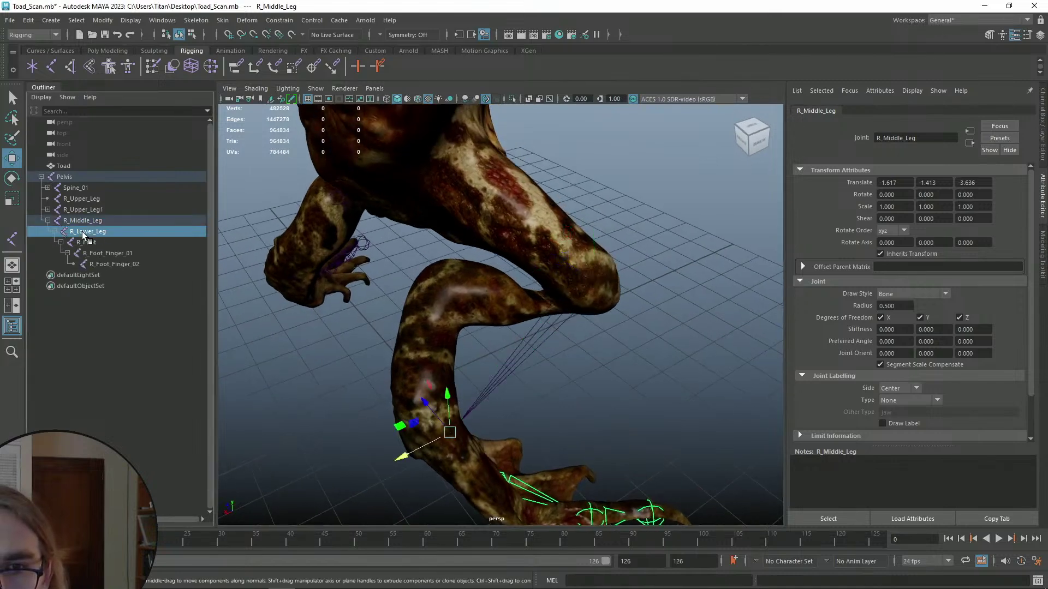
middle_drag(90, 232, 68, 178)
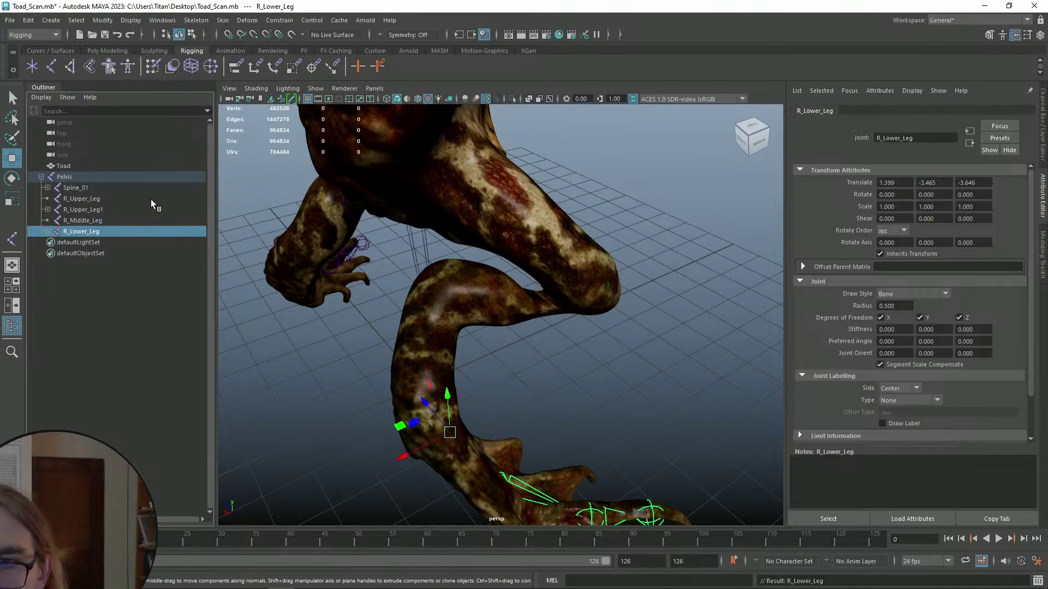
- Move the R_Middle_Leg joint to the inner bend of the toad's leg, at about 0.722, -1.413, -2.135
click(82, 220)
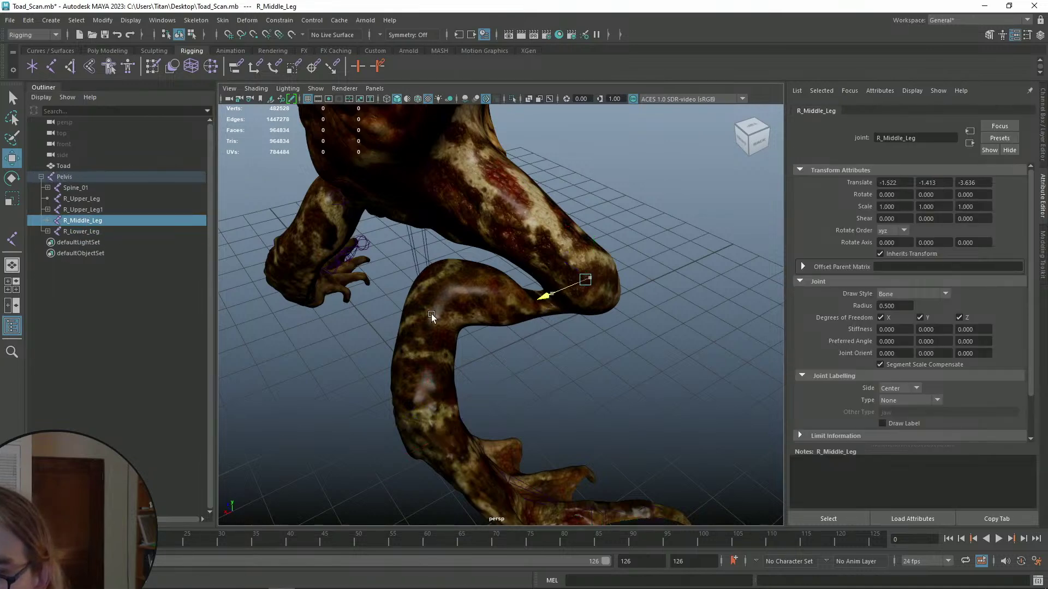
drag(389, 316, 410, 310)
alt+drag(502, 320, 477, 304)
drag(483, 375, 490, 363)
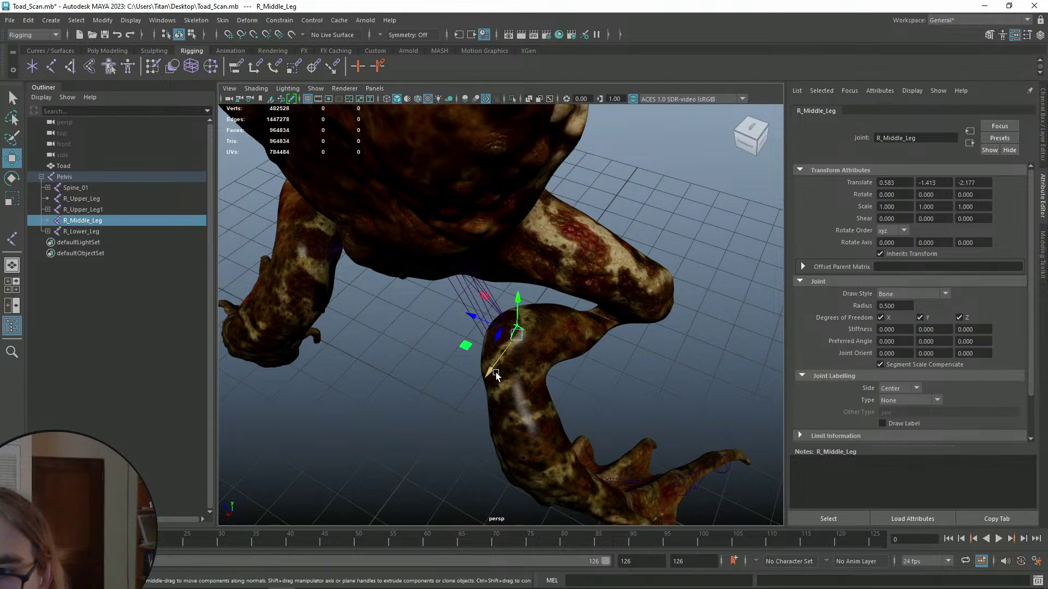
drag(491, 367, 485, 375)
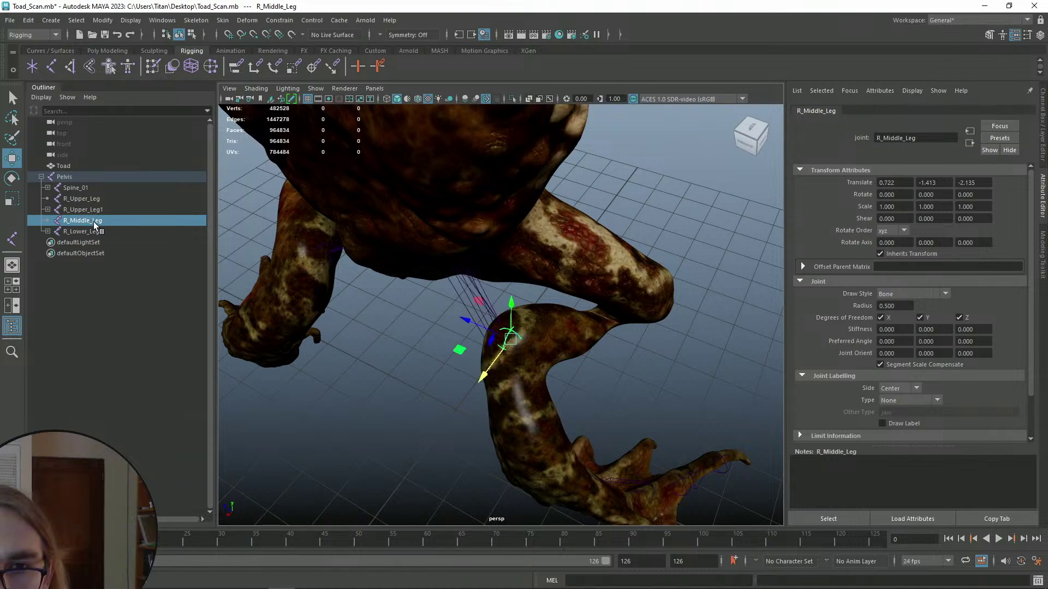
- Delete the mirrored R_Upper_Leg1 joint with its whole child chain down to R_Foot_Finger_04
mouse_move(94, 222)
mouse_down()
mouse_move(97, 207)
mouse_move(92, 223)
mouse_move(72, 219)
mouse_move(94, 233)
mouse_up()
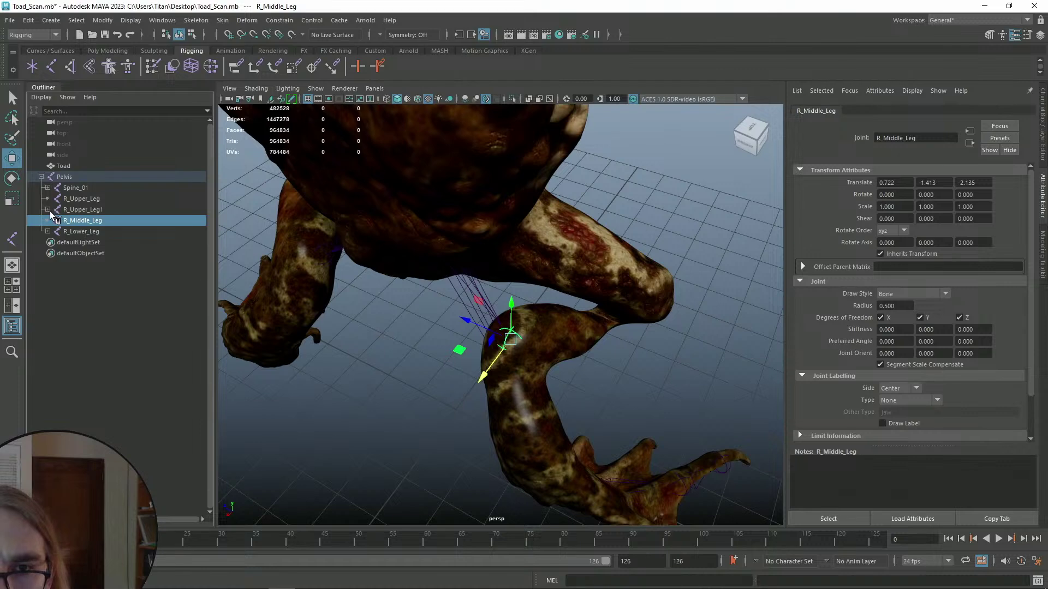
click(48, 209)
click(83, 211)
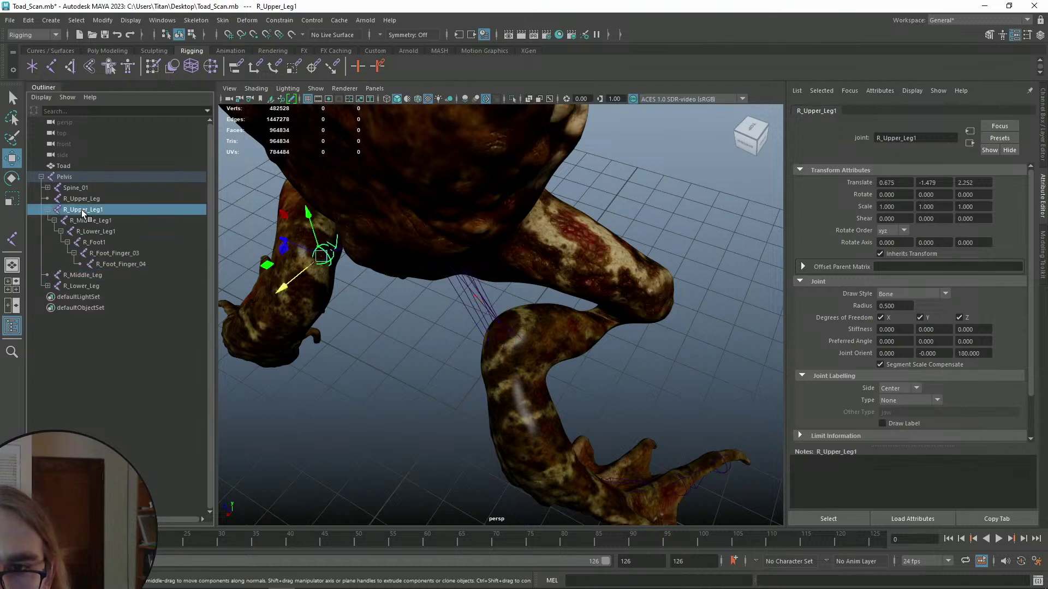
alt+drag(393, 299, 414, 306)
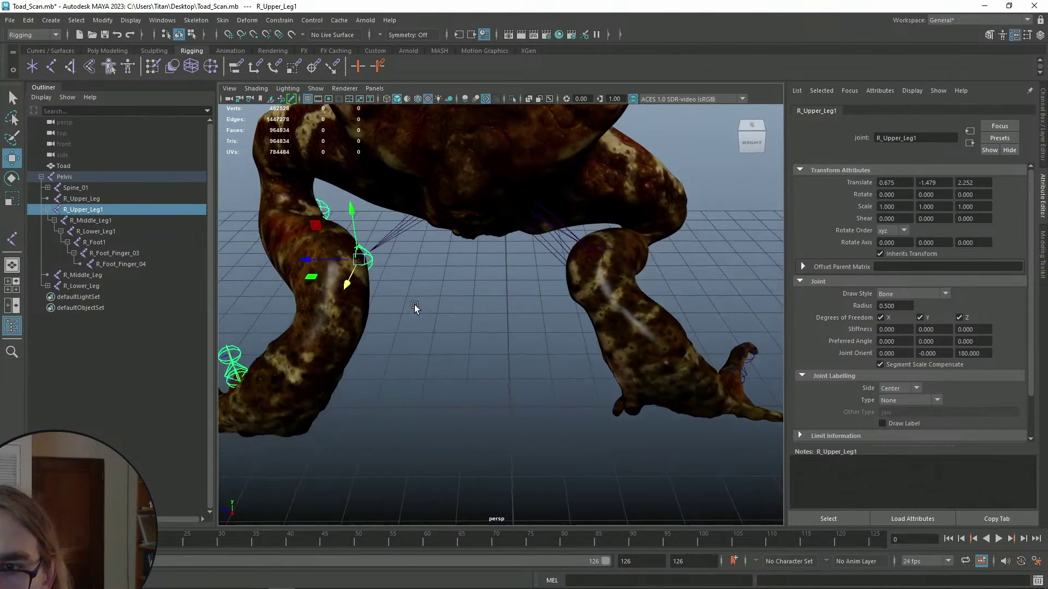
shift+click(118, 264)
key(Delete)
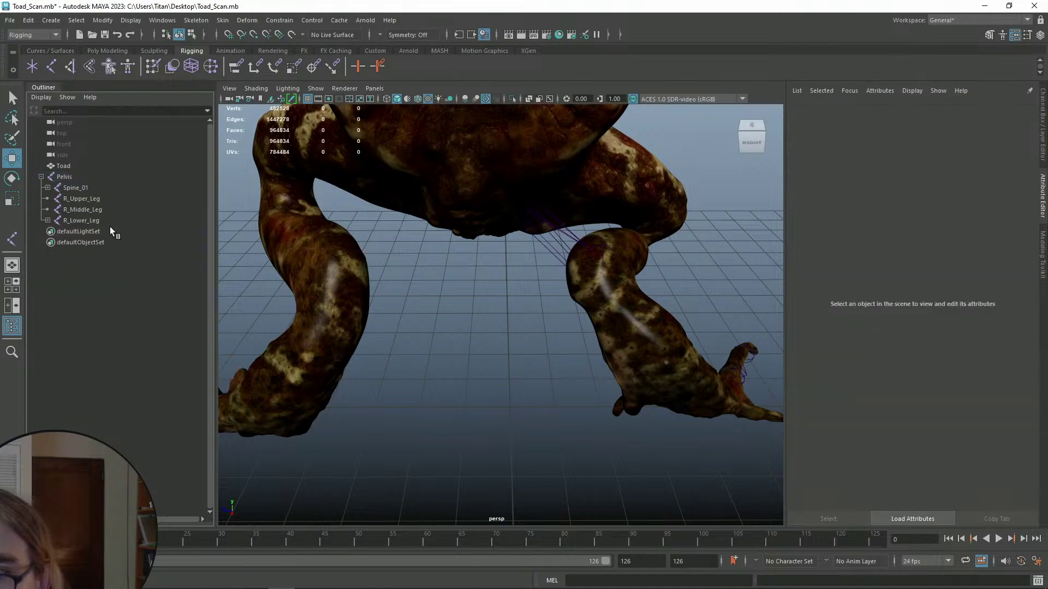
- Parent R_Lower_Leg under R_Middle_Leg and R_Middle_Leg under R_Upper_Leg to reconnect the leg chain
alt+drag(501, 252, 509, 312)
key(q)
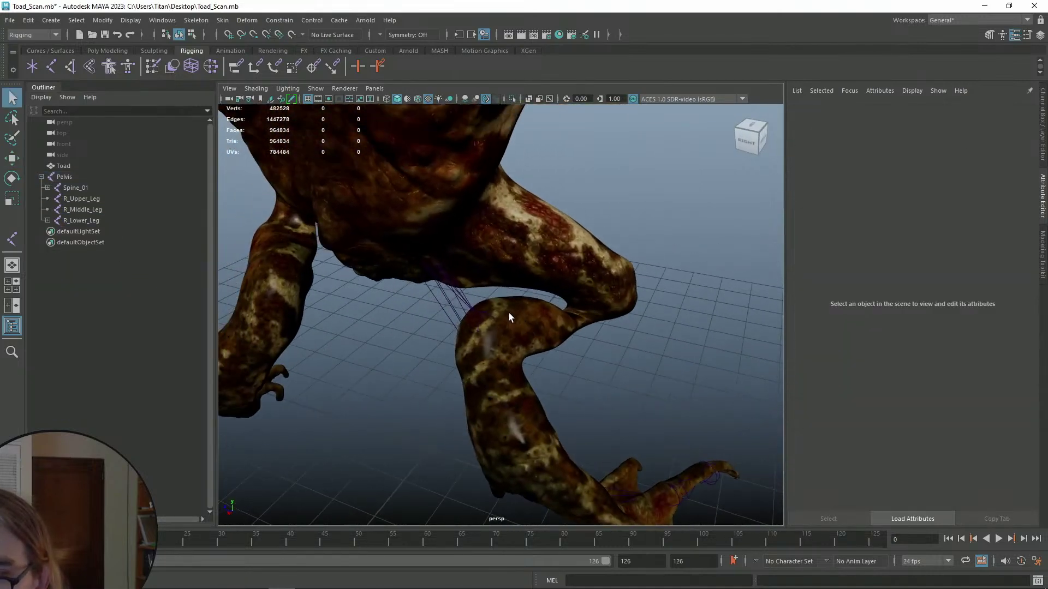
click(83, 198)
alt+drag(448, 284, 478, 313)
key(w)
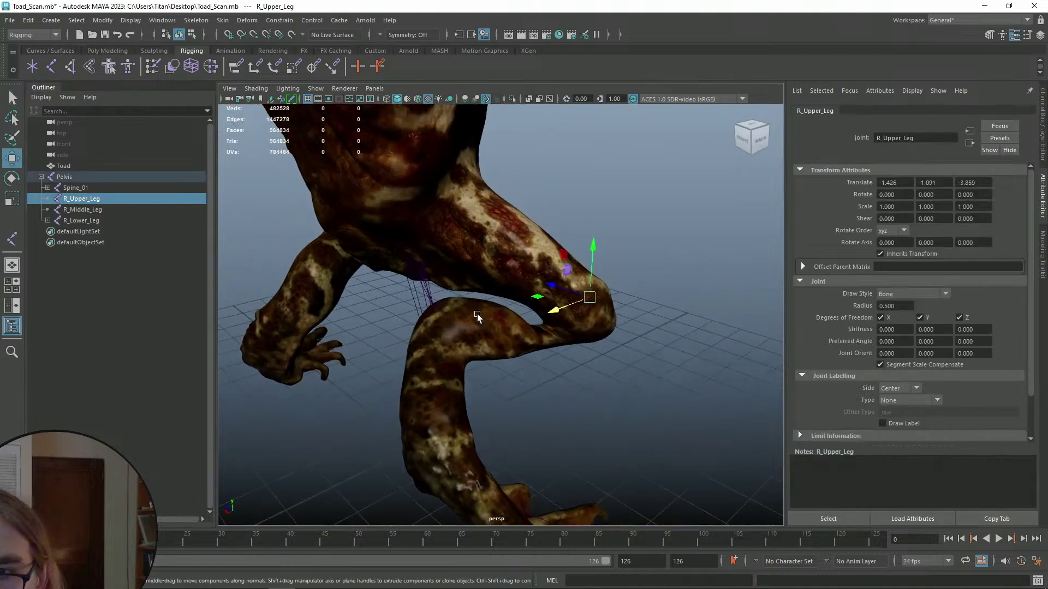
click(89, 210)
click(93, 222)
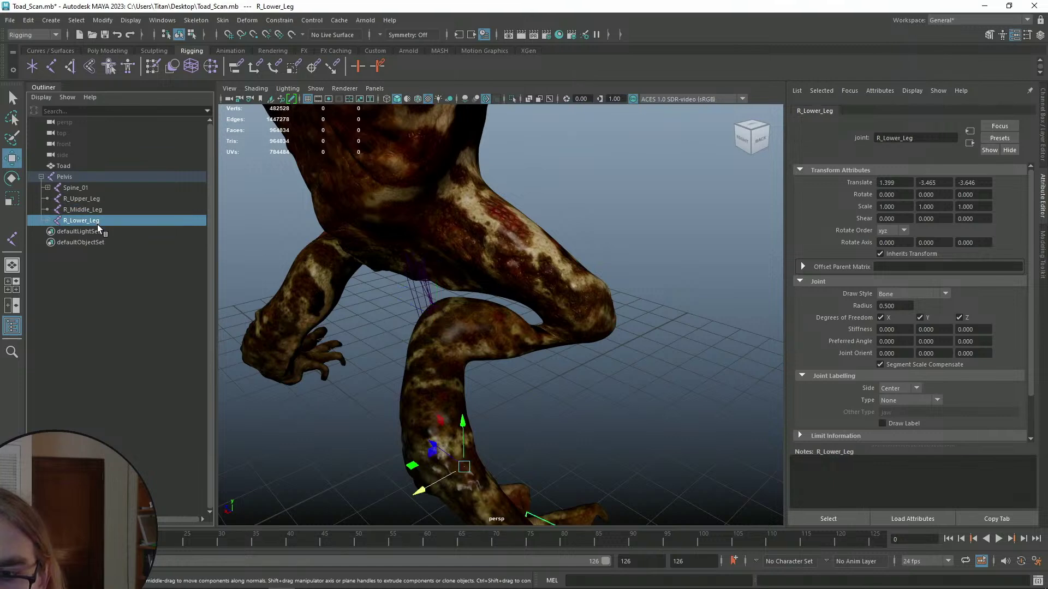
alt+drag(510, 368, 484, 358)
mouse_move(76, 215)
mouse_down()
mouse_move(88, 214)
mouse_move(83, 202)
mouse_up()
alt+drag(531, 302, 606, 331)
key(q)
scroll(559, 300, up, 5)
key(Up)
alt+drag(525, 297, 565, 299)
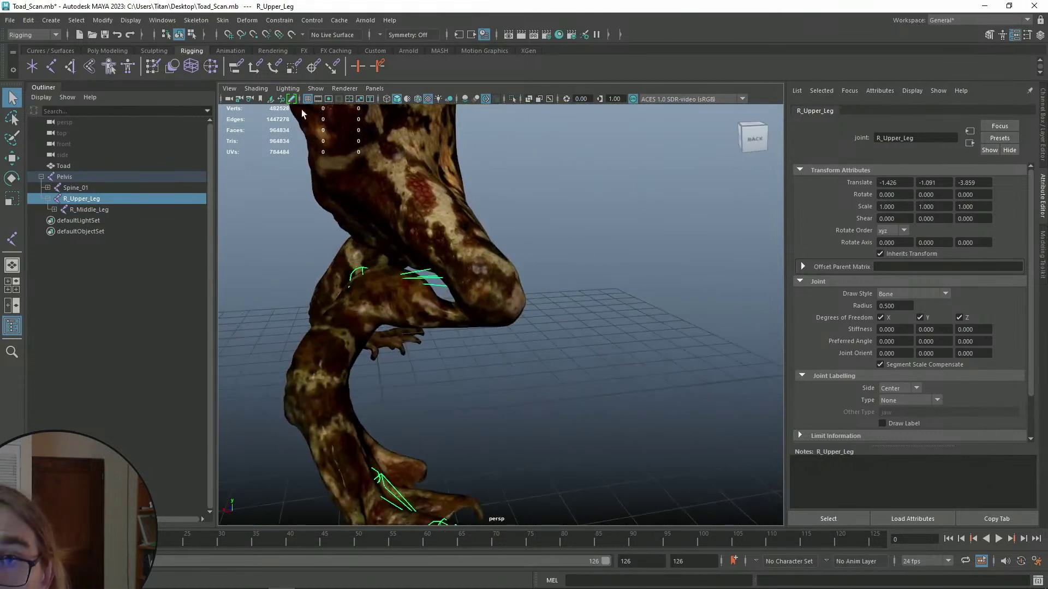
- Show the viewport in wireframe and parent R_Middle_Leg to Pelvis, detaching it from R_Upper_Leg
click(386, 99)
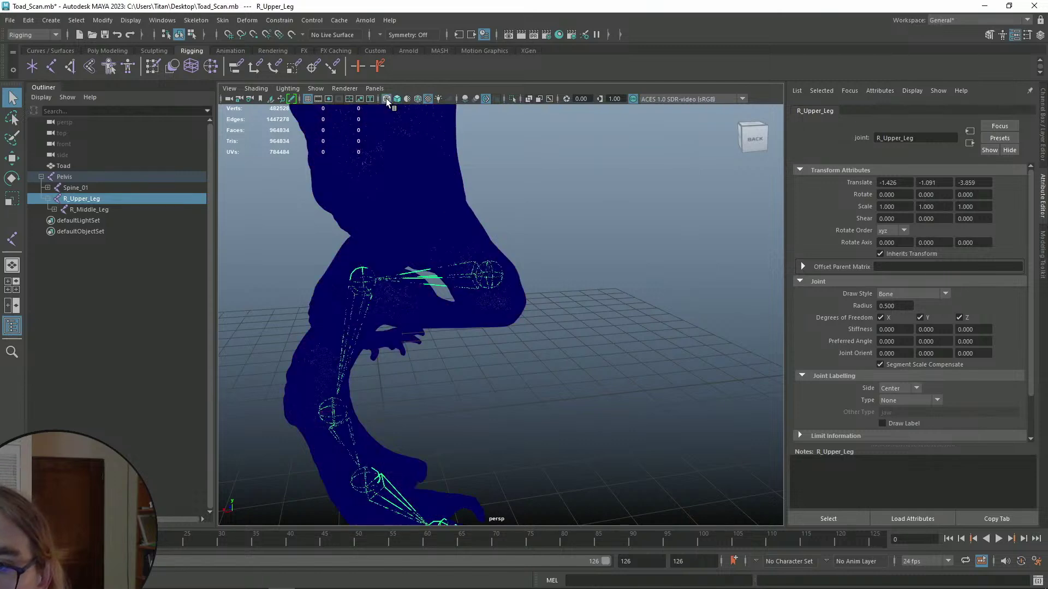
mouse_move(536, 243)
alt+mouse_down()
mouse_move(548, 251)
mouse_move(534, 273)
mouse_move(466, 242)
mouse_move(565, 258)
mouse_move(572, 276)
mouse_move(466, 237)
alt+mouse_up()
scroll(466, 237, up, 2)
alt+middle_drag(551, 259, 604, 315)
scroll(600, 287, down, 2)
scroll(599, 287, up, 2)
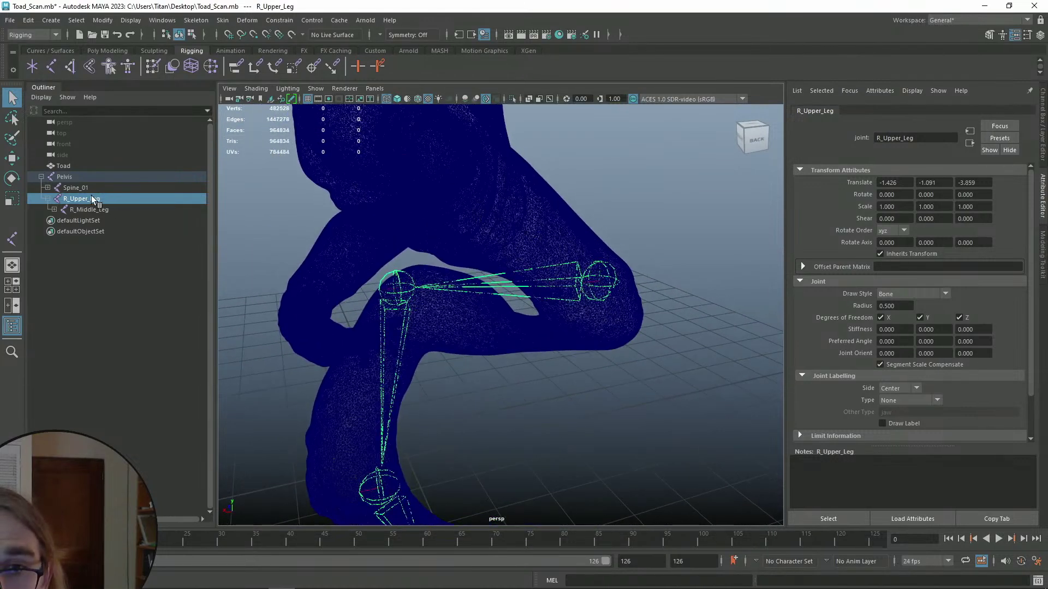
shift+click(54, 210)
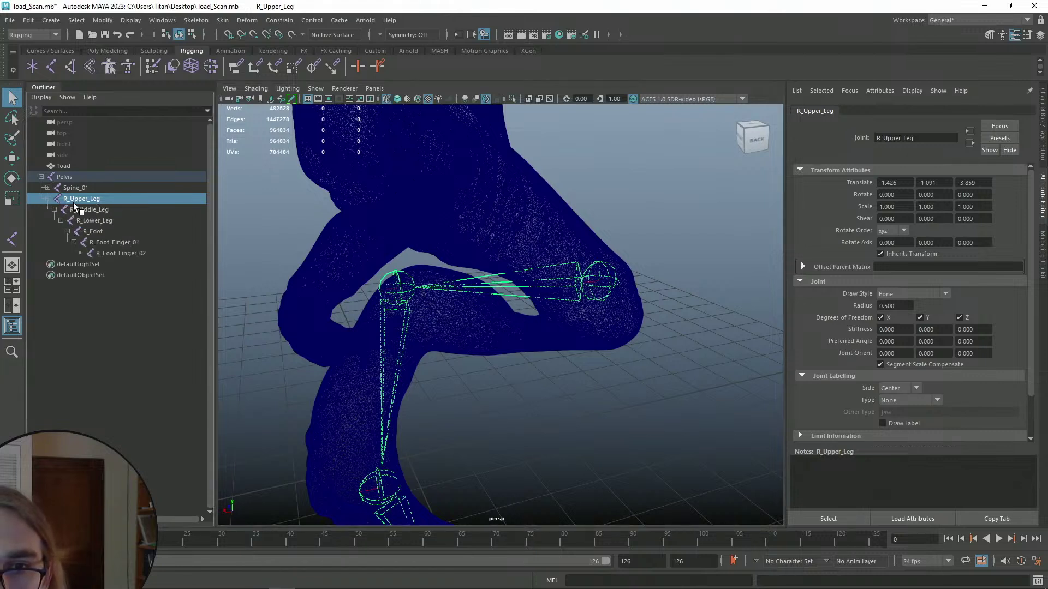
drag(80, 197, 75, 180)
click(72, 209)
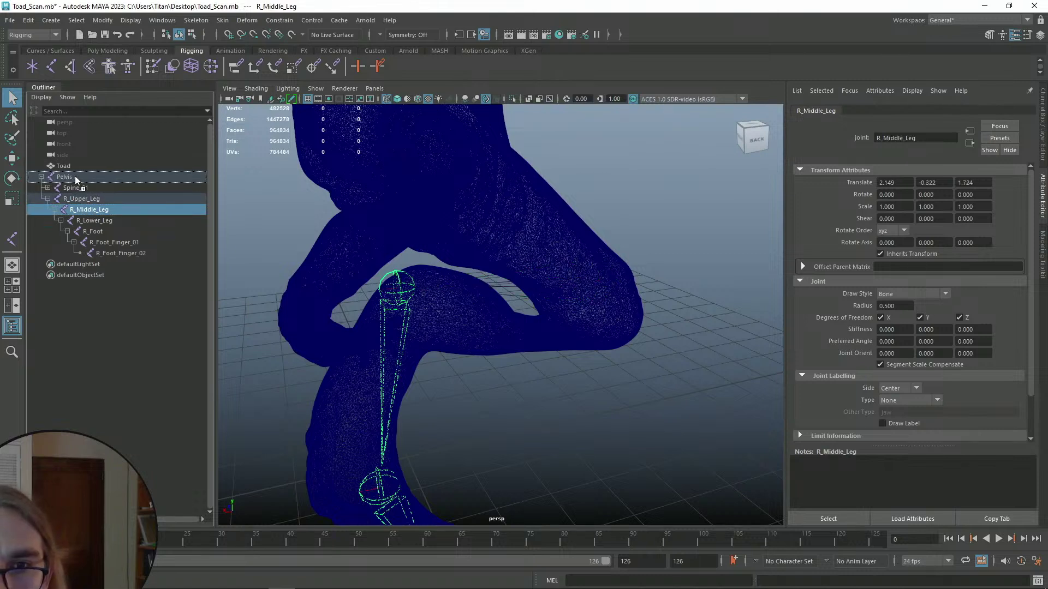
drag(74, 176, 74, 176)
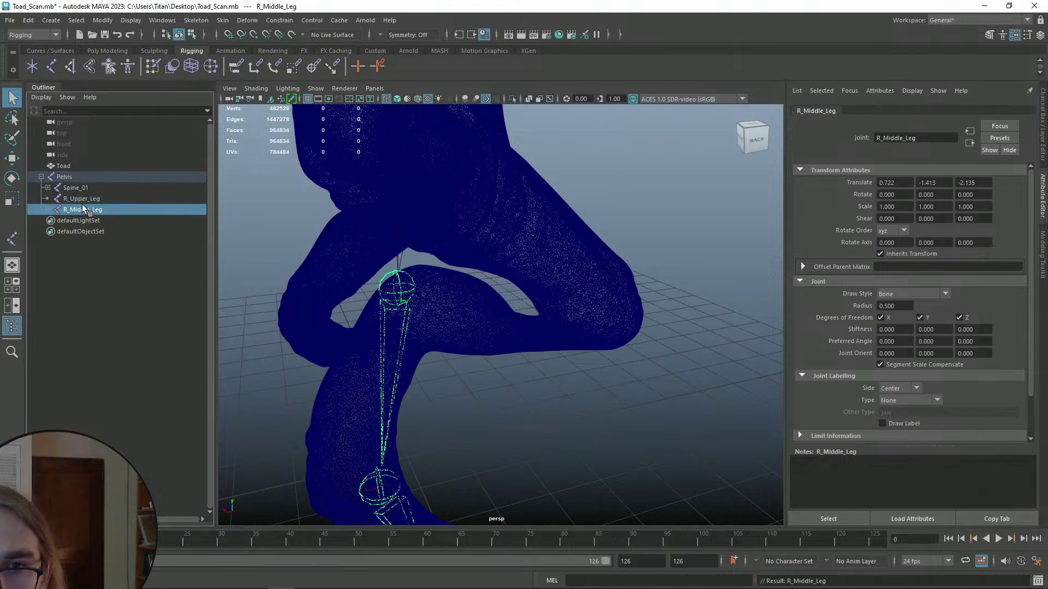
- Move the R_Upper_Leg joint deeper into the leg's outer bend, to about -1.550, -1.456, -3.859
click(80, 197)
key(f)
key(w)
drag(480, 238, 490, 239)
drag(436, 289, 448, 301)
alt+middle_drag(358, 240, 556, 229)
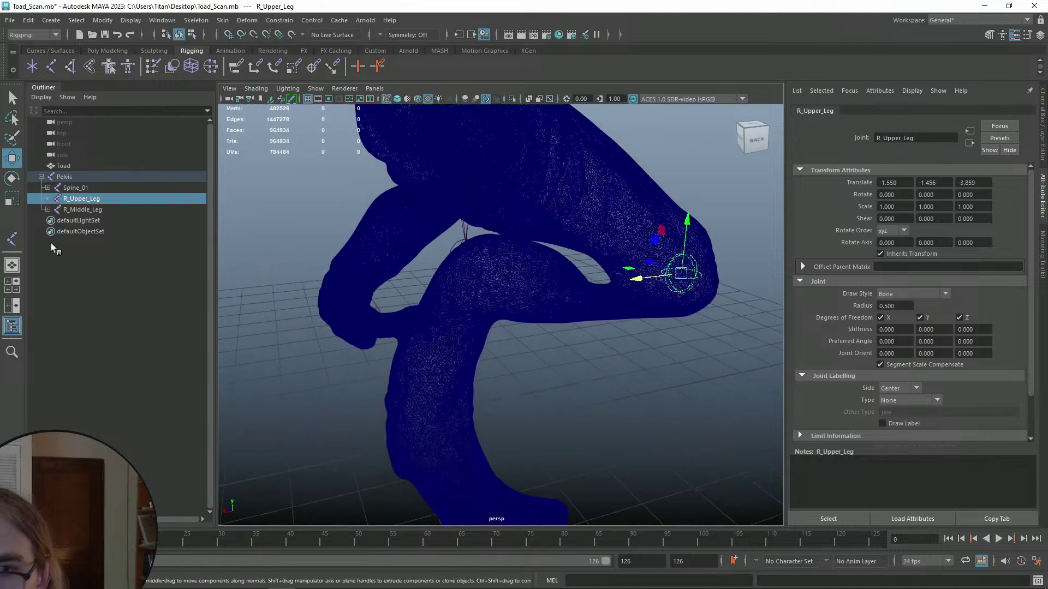
click(70, 211)
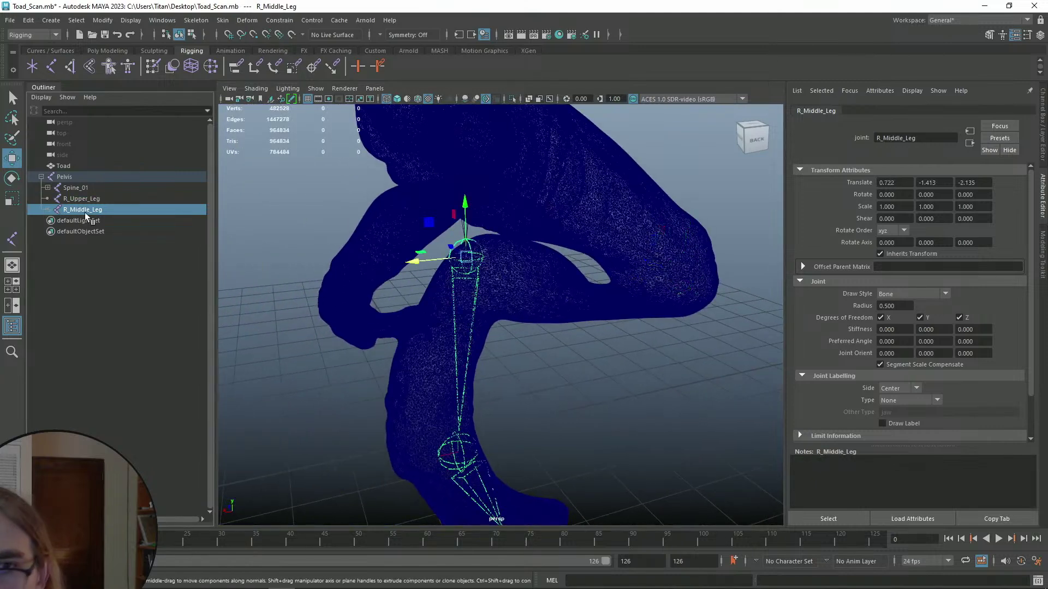
drag(467, 205, 467, 220)
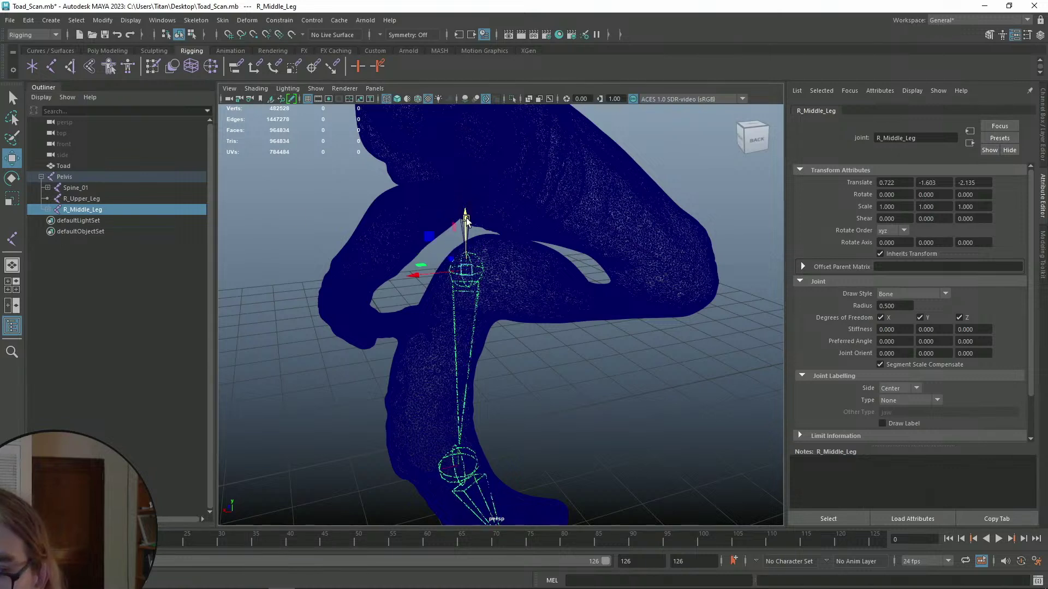
key(ctrl+z)
- Expand the R_Middle_Leg chain and parent R_Lower_Leg to Pelvis, detaching it from R_Middle_Leg
click(48, 209)
click(88, 220)
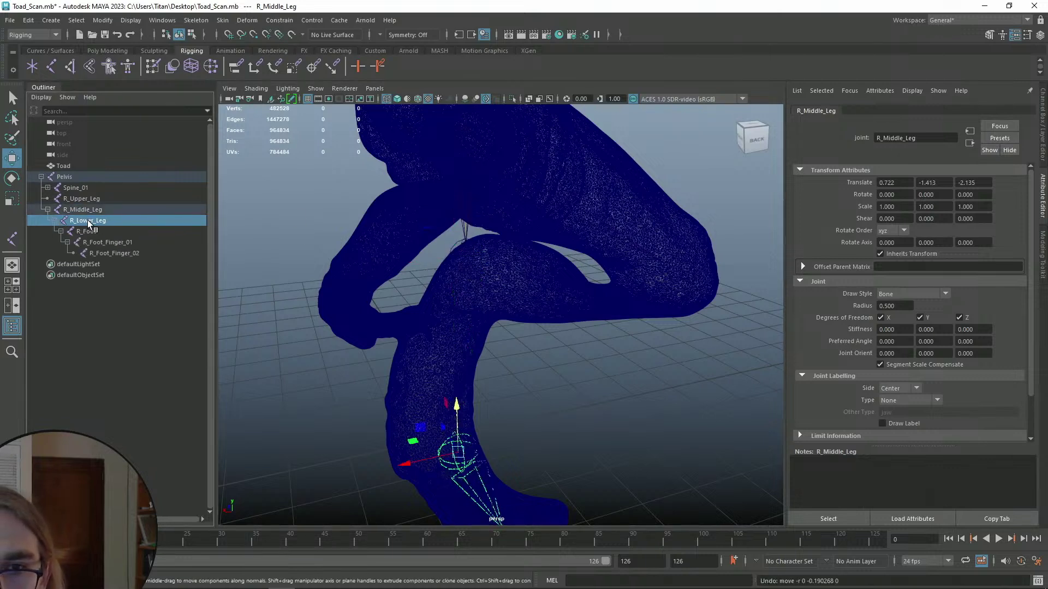
middle_drag(87, 221, 66, 178)
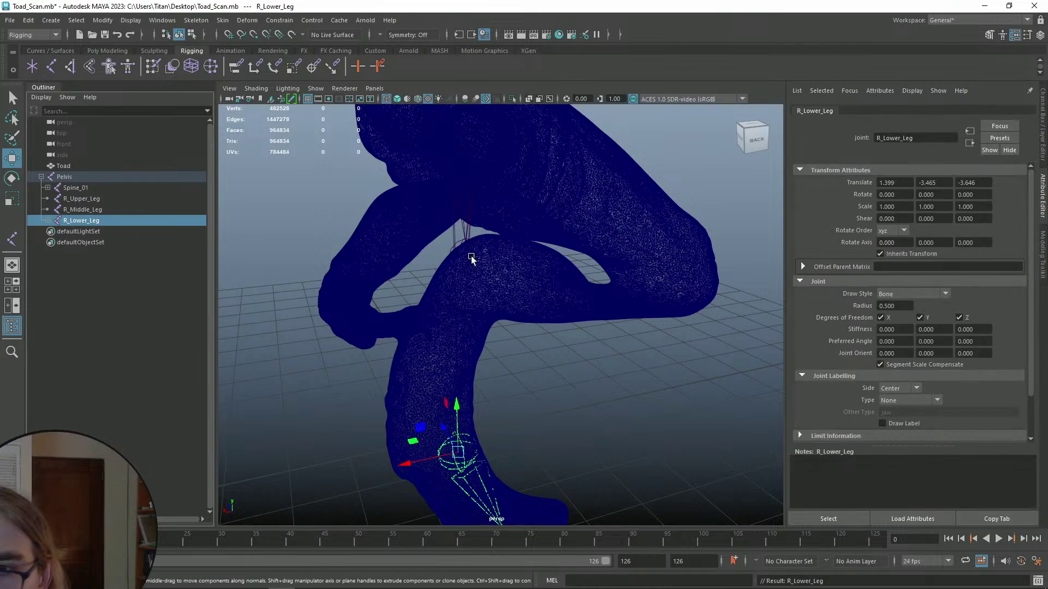
- Move the R_Middle_Leg joint to the centre of the leg's inner bend, at about 0.447, -1.680, -2.024
click(82, 210)
click(432, 261)
drag(485, 201, 485, 223)
alt+drag(485, 222, 538, 270)
click(555, 308)
click(604, 307)
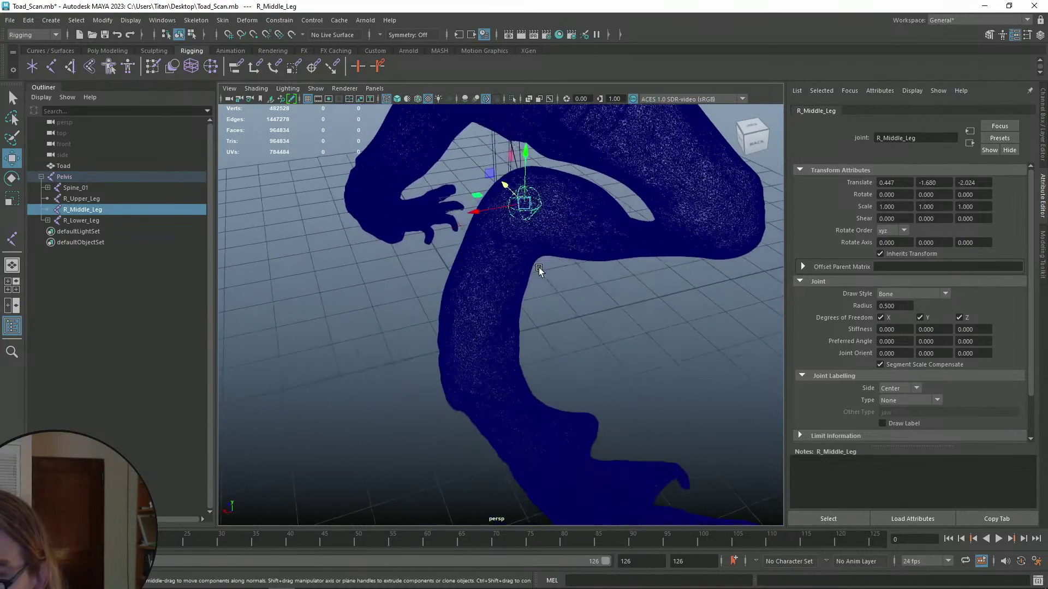
click(509, 397)
alt+drag(508, 397, 434, 301)
key(ctrl+z)
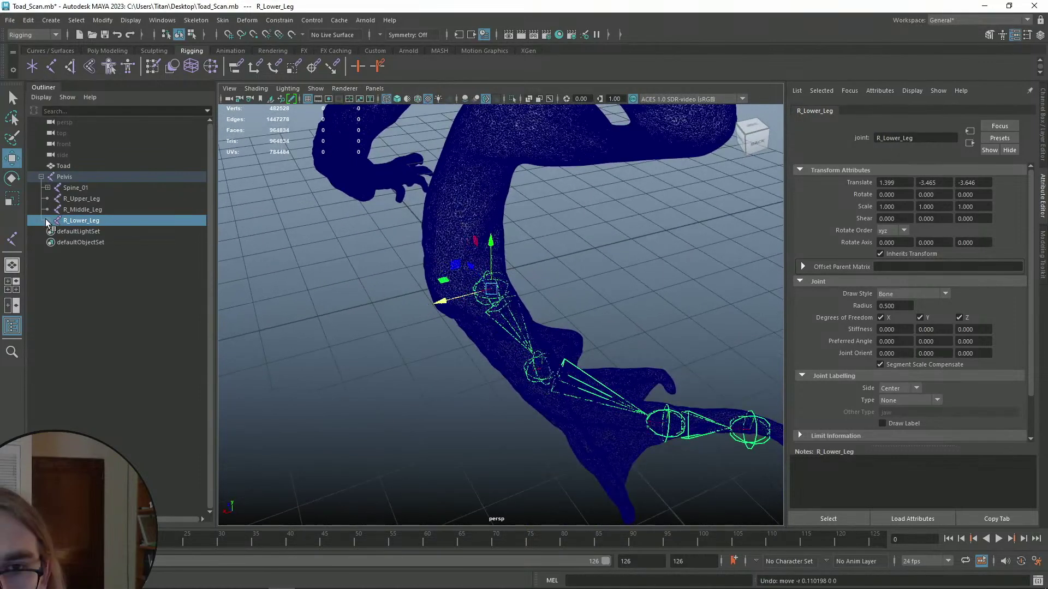
- Parent the R_Foot joint to Pelvis, detaching it from R_Lower_Leg
key(Down)
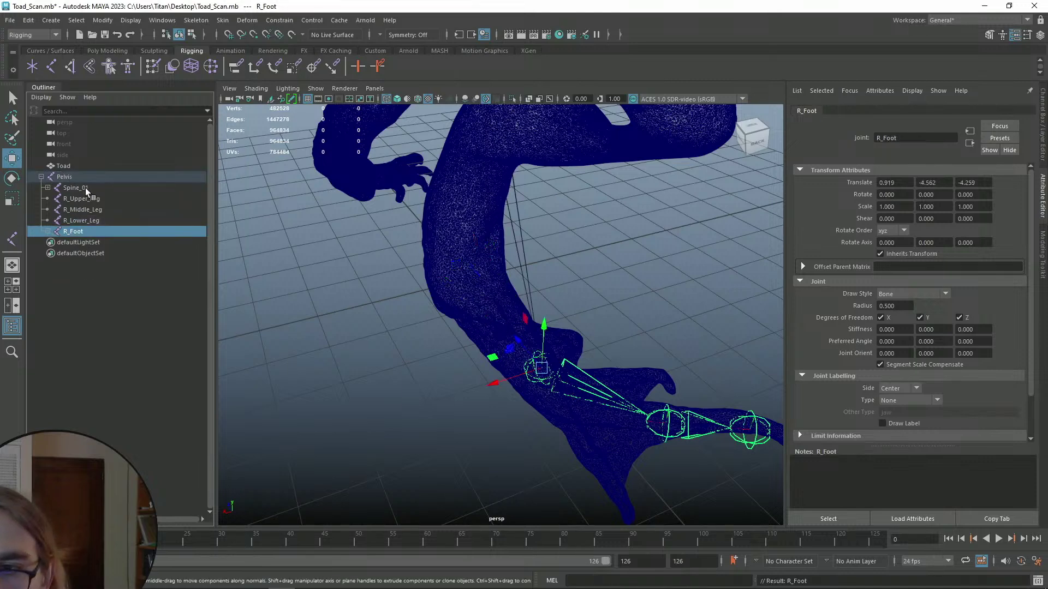
alt+click(494, 316)
click(494, 318)
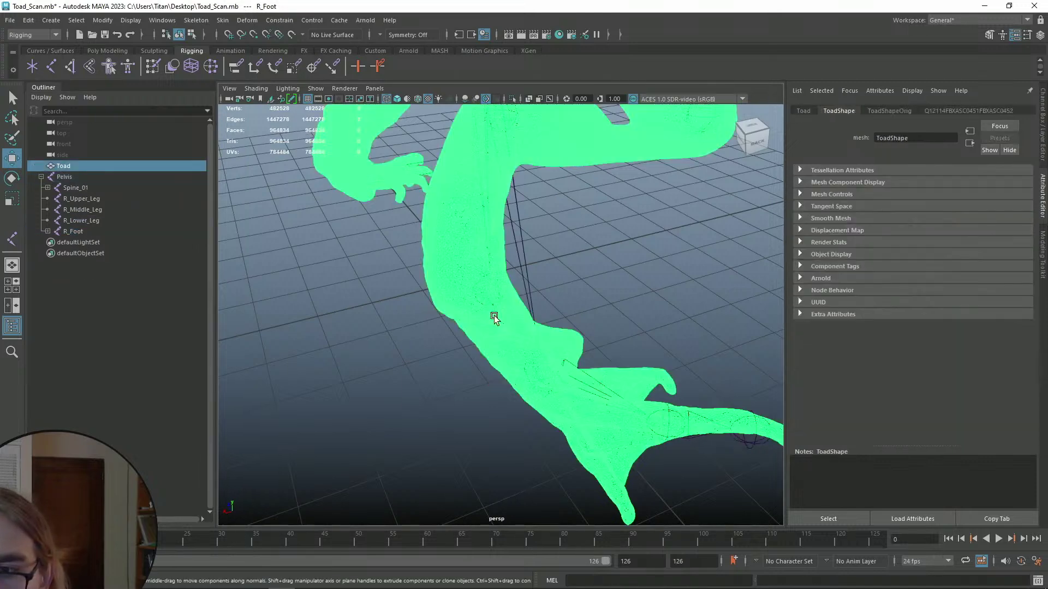
click(334, 370)
- Move the detached R_Lower_Leg joint to the centre of the toad's ankle bend, at about 1.708, -3.465, -3.465
click(83, 219)
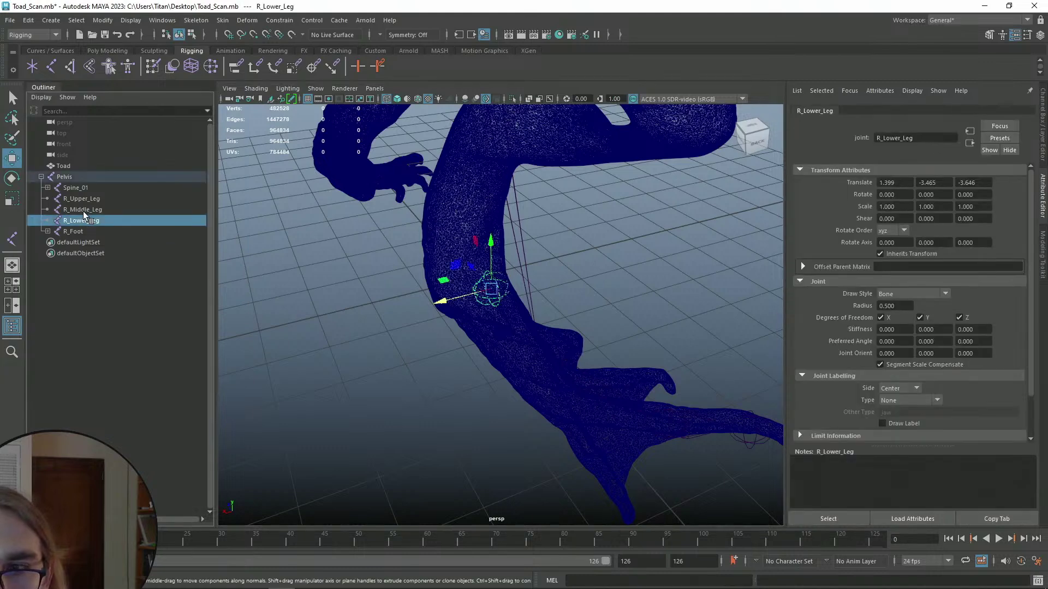
drag(438, 301, 416, 306)
alt+drag(507, 323, 541, 284)
key(q)
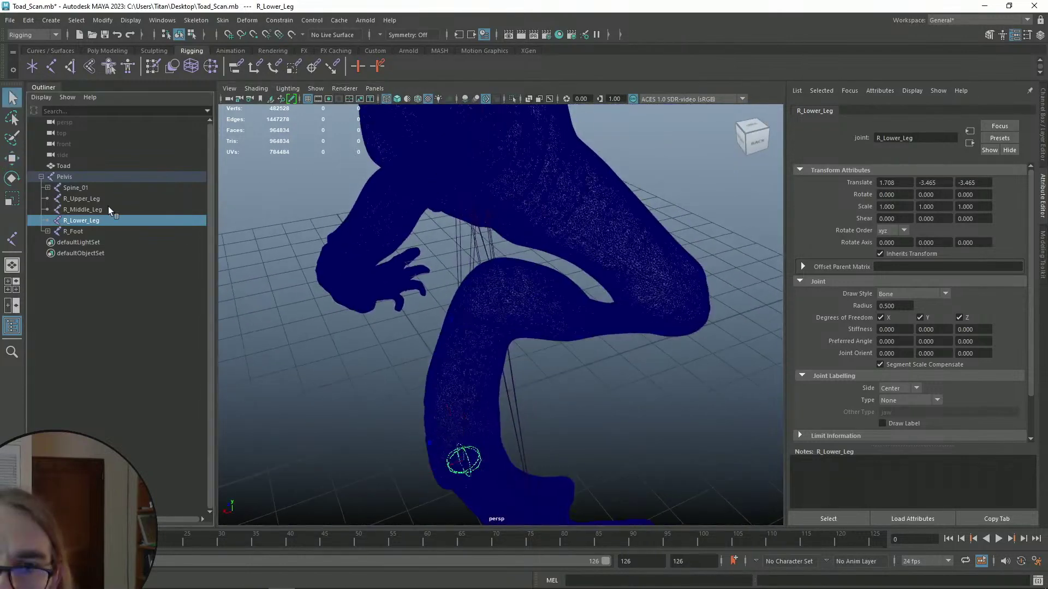
- Rebuild the leg hierarchy by parenting R_Middle_Leg under R_Upper_Leg, R_Lower_Leg under R_Middle_Leg and R_Foot under R_Lower_Leg
click(86, 198)
mouse_move(90, 211)
mouse_down()
mouse_move(77, 208)
mouse_move(81, 197)
mouse_move(83, 209)
mouse_up()
click(82, 220)
click(68, 221)
click(54, 210)
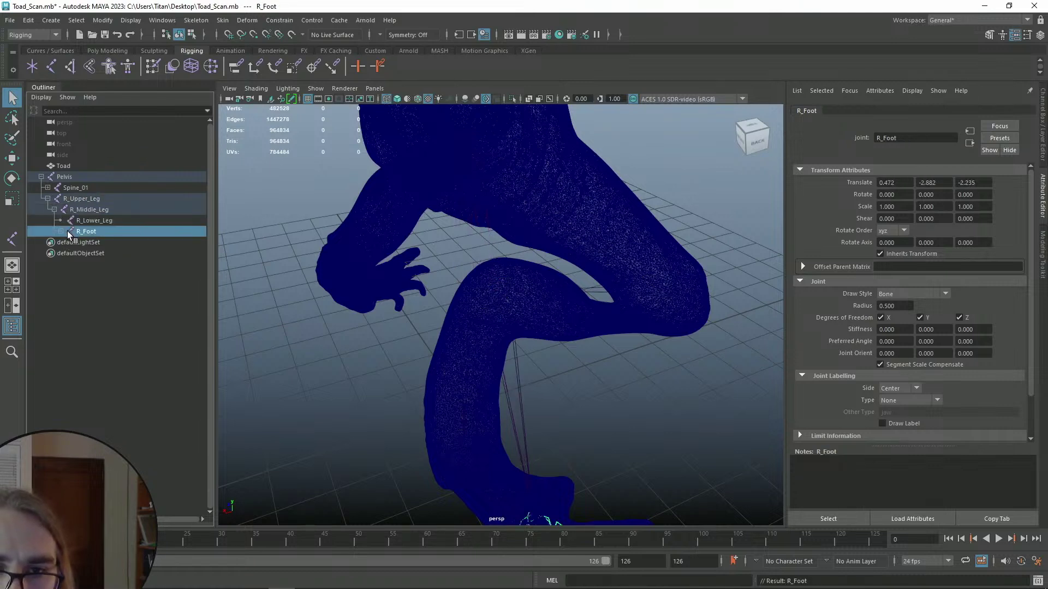
click(67, 242)
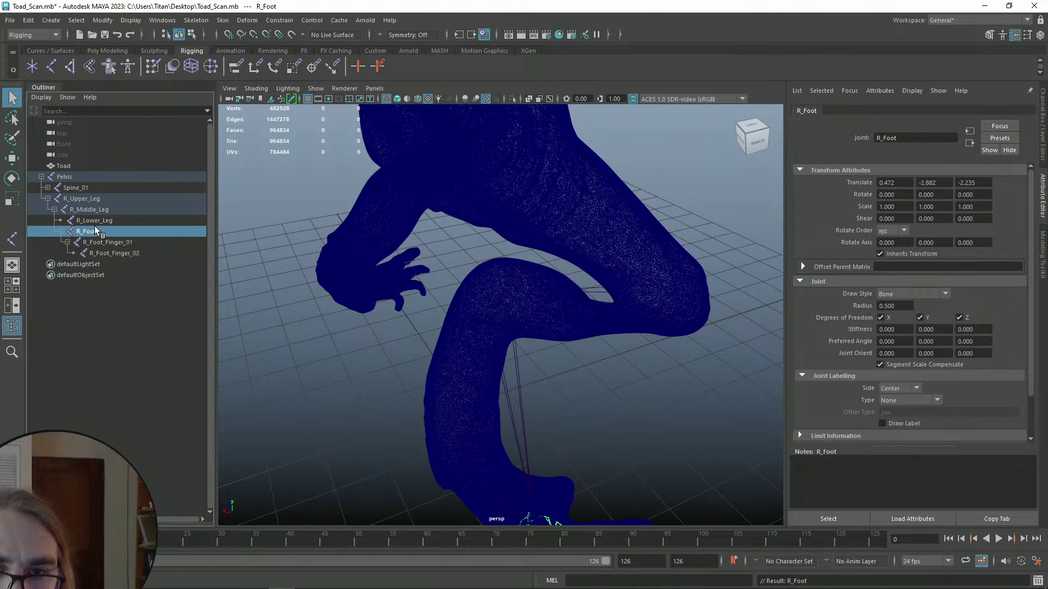
drag(85, 234, 103, 221)
click(61, 221)
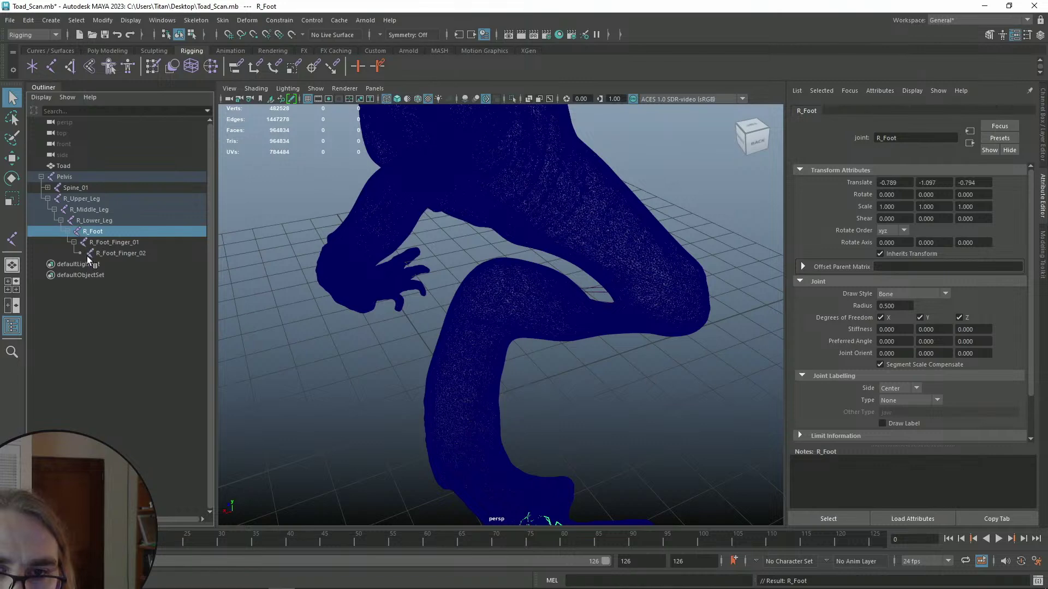
click(158, 319)
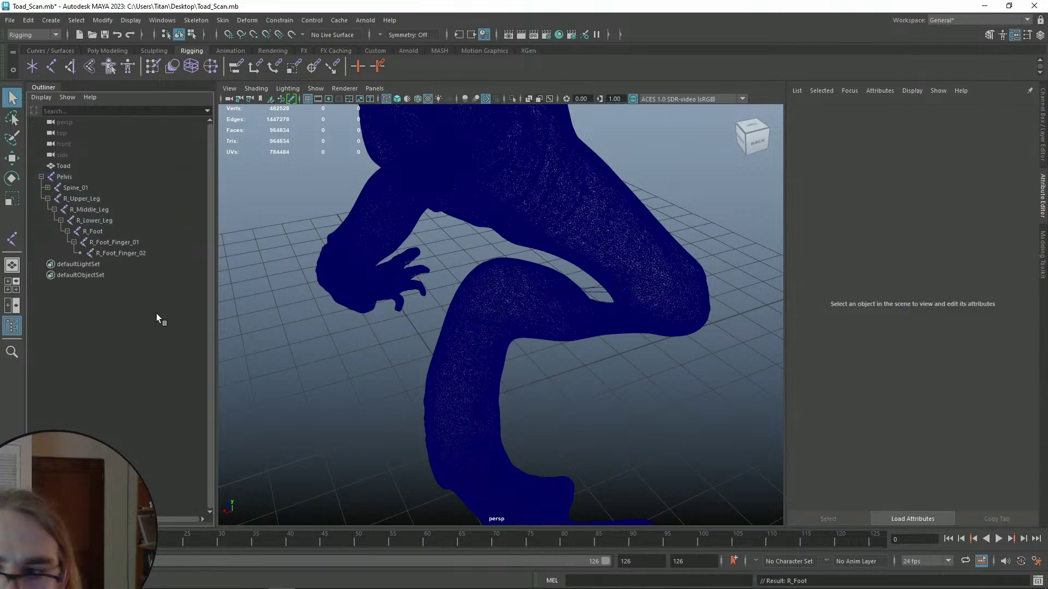
- Save the Toad_Scan.mb scene and switch the viewport back to textured shading
scroll(563, 258, down, 5)
alt+drag(647, 264, 510, 243)
alt+middle_drag(510, 243, 533, 310)
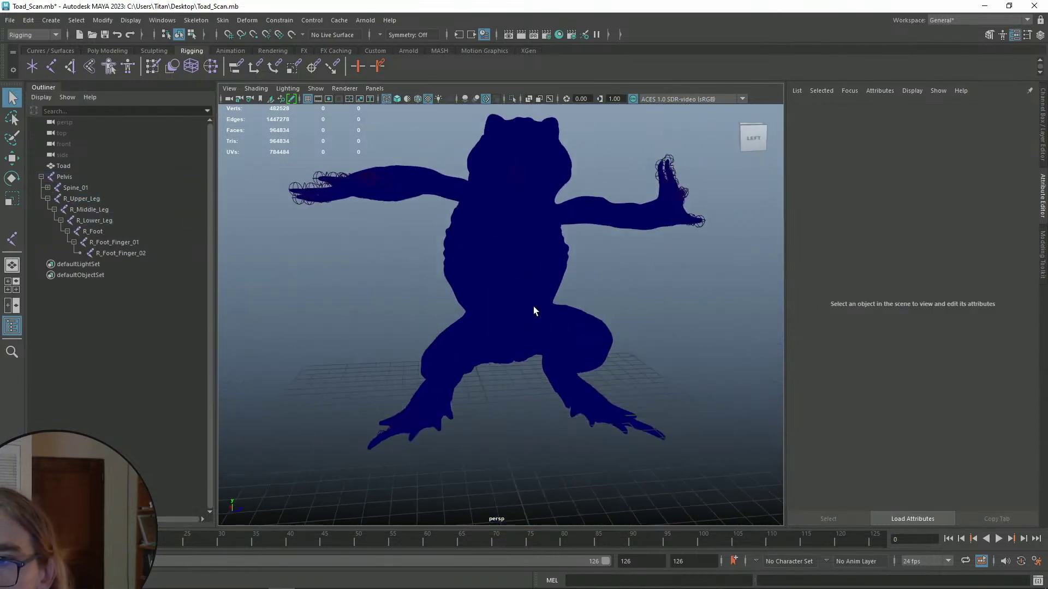
scroll(533, 310, down, 4)
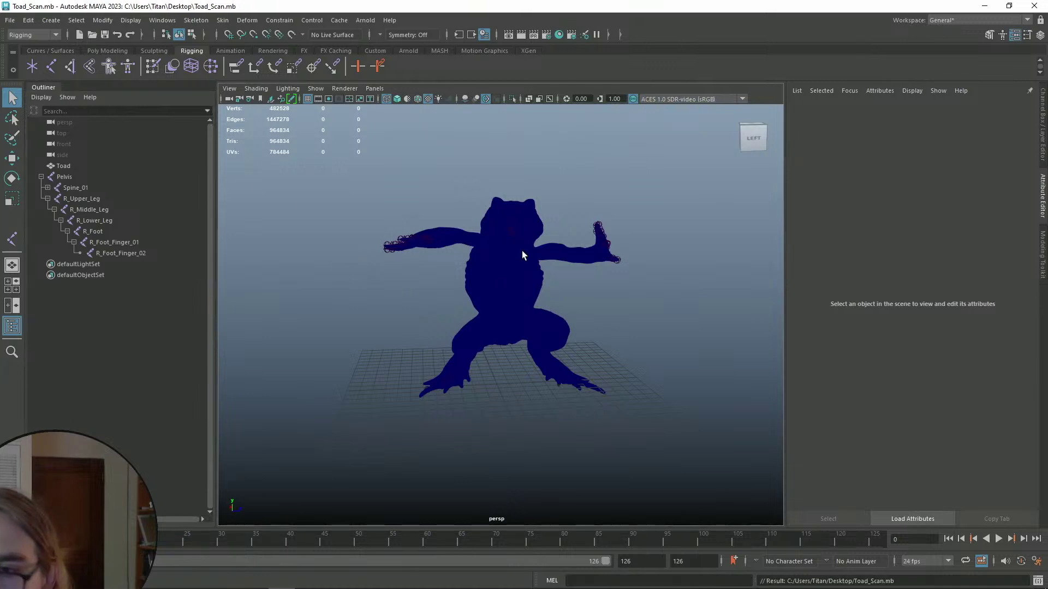
click(524, 276)
click(411, 166)
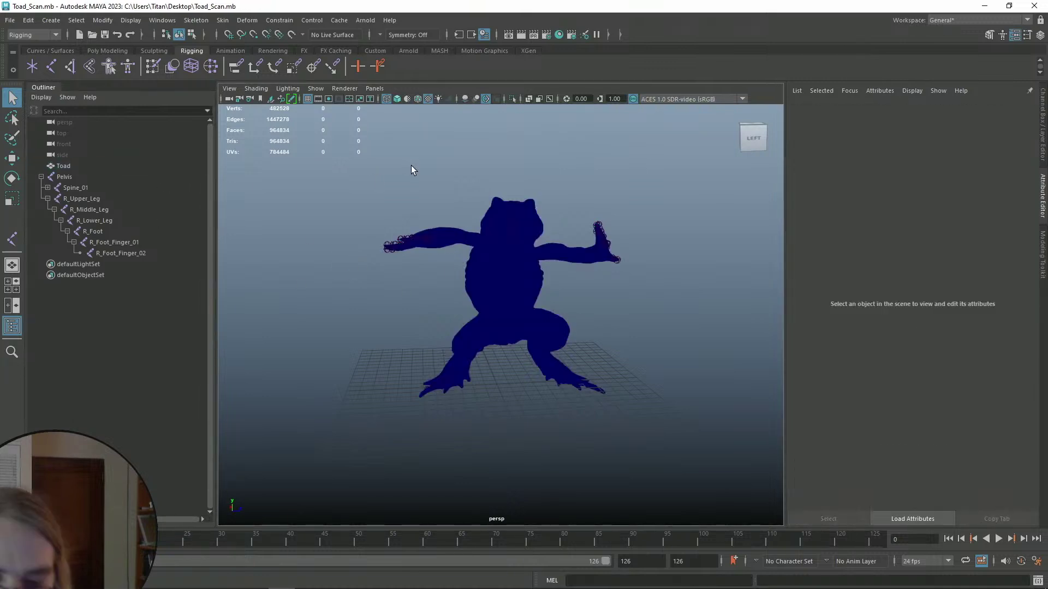
key(6)
scroll(607, 327, up, 5)
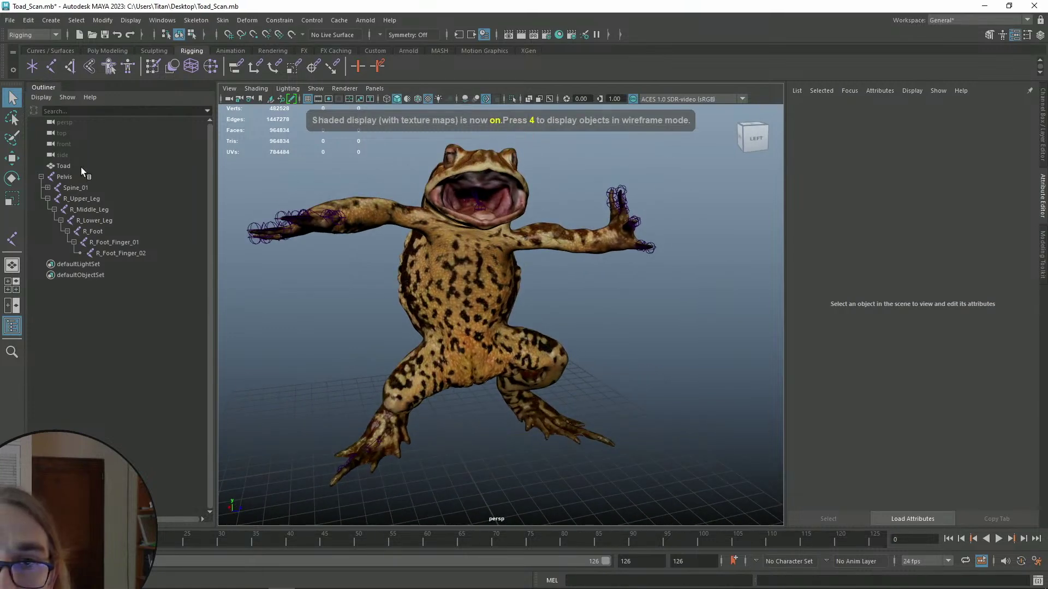
- Bind the Toad mesh to the Pelvis joint hierarchy with Bind Skin and clear the selection
click(76, 178)
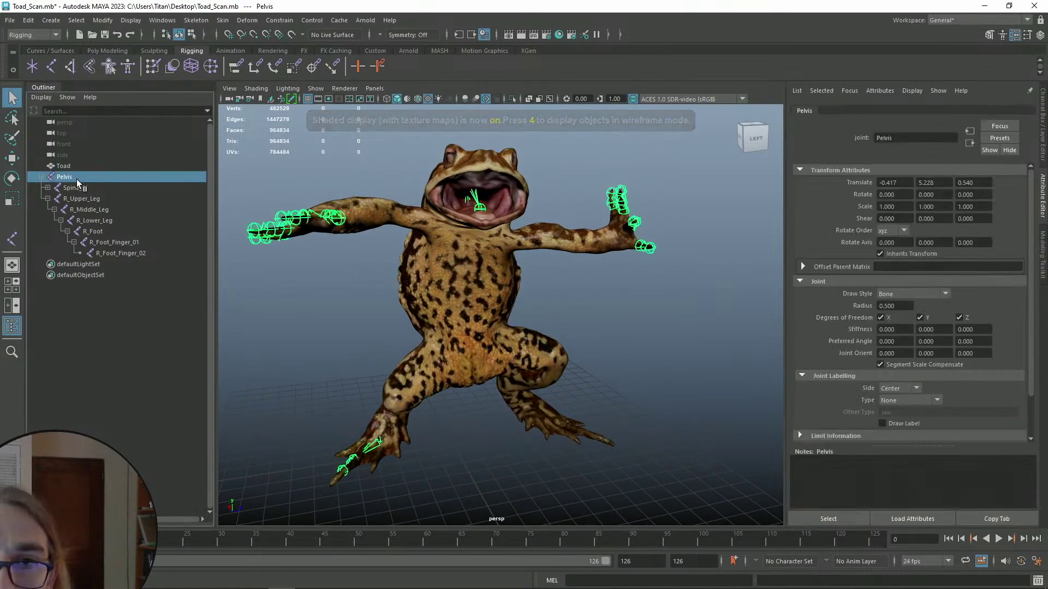
ctrl+click(78, 165)
click(224, 24)
click(245, 46)
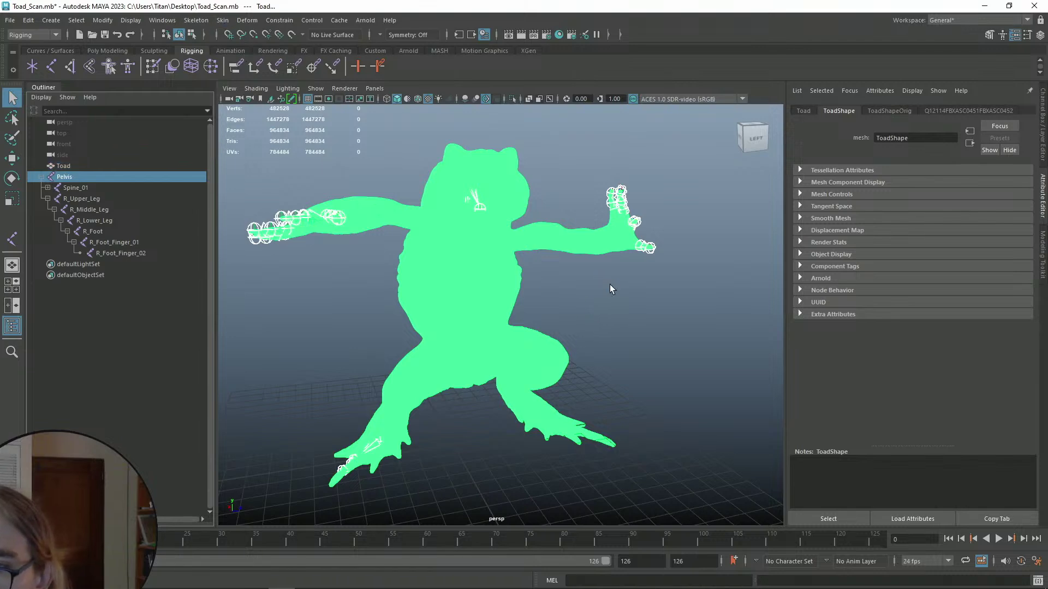
click(572, 299)
scroll(507, 334, up, 3)
scroll(508, 336, down, 4)
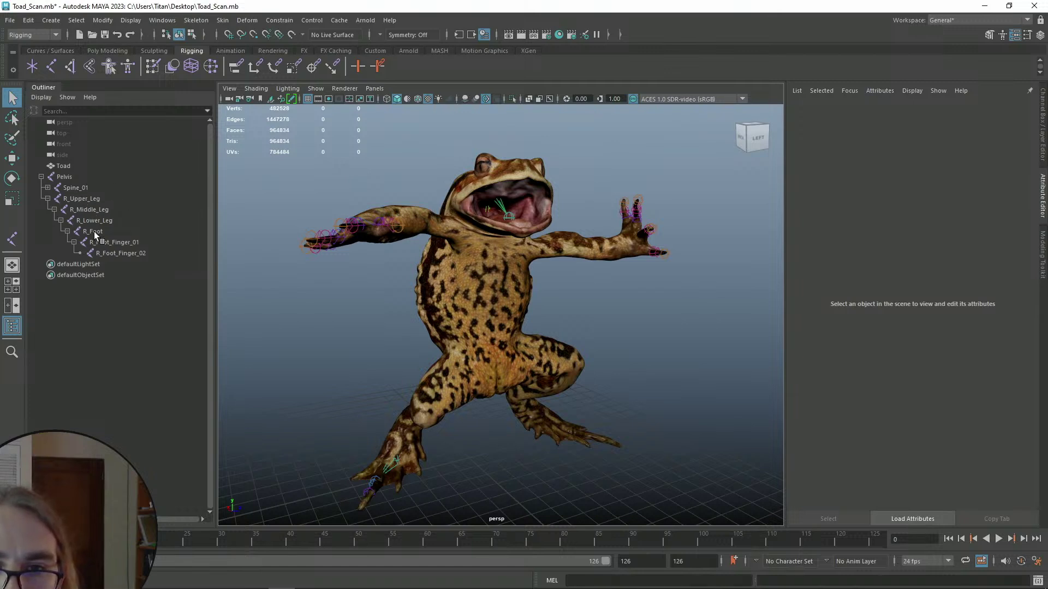
- Try a slight rotation of the R_Upper_Leg joint to test how the bound leg deforms, and undo it
click(94, 232)
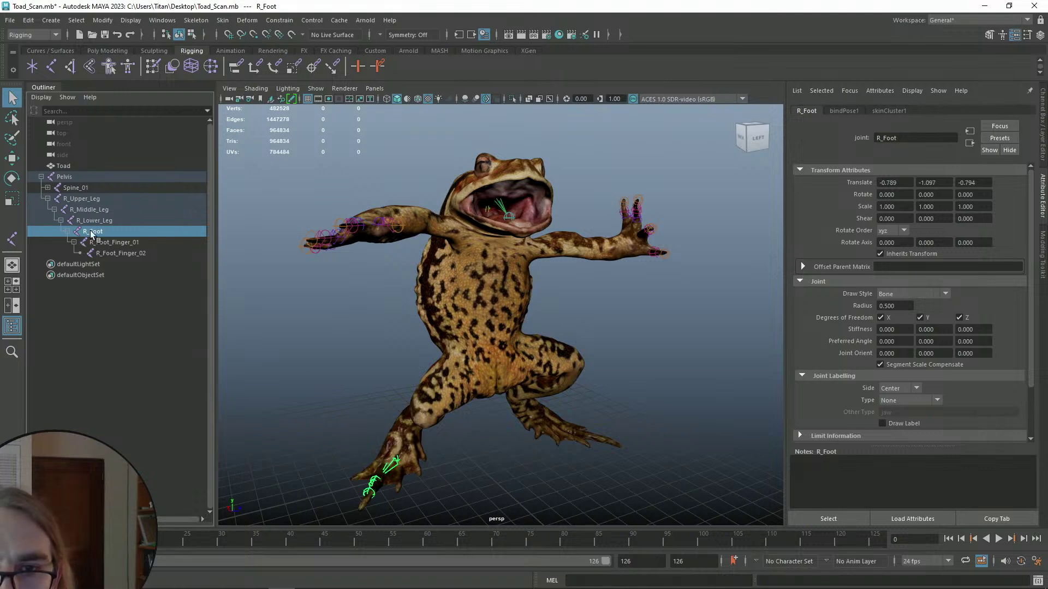
click(82, 199)
alt+middle_drag(485, 404, 489, 362)
alt+drag(489, 361, 557, 381)
click(77, 212)
click(80, 200)
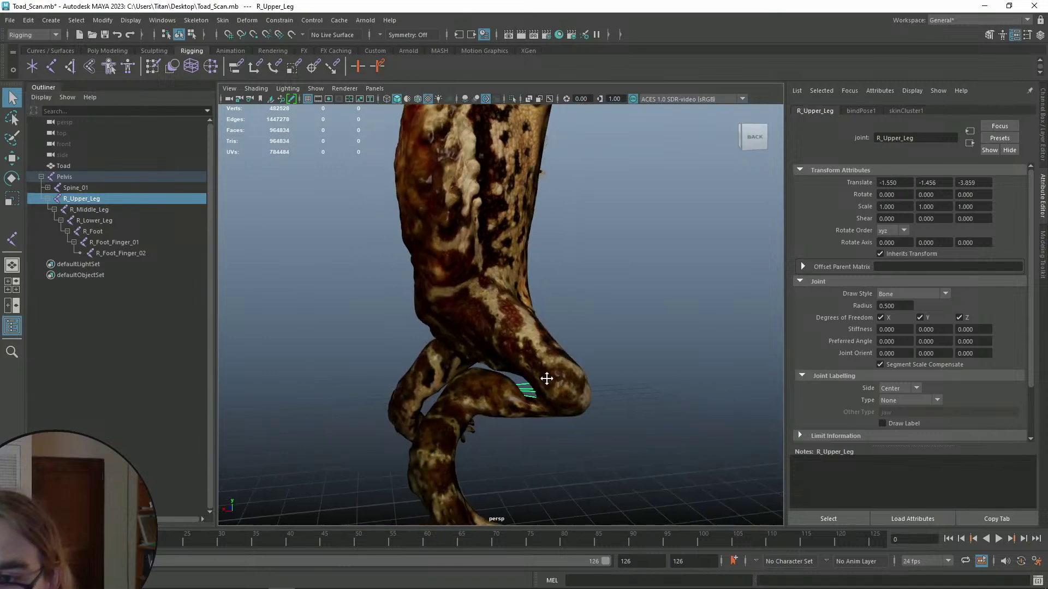
alt+middle_drag(557, 382, 485, 370)
key(e)
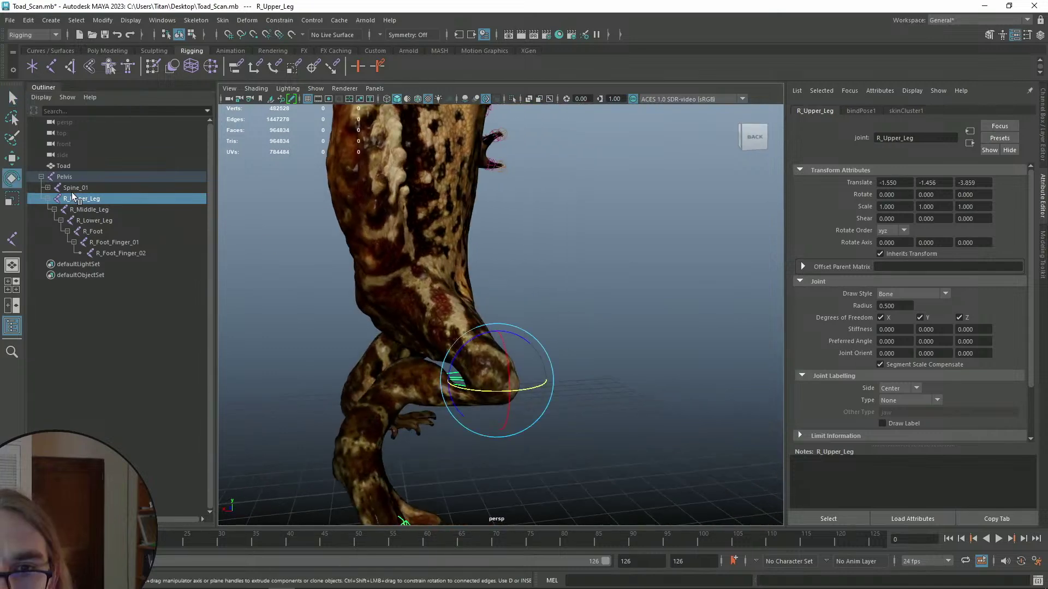
key(w)
alt+drag(480, 307, 384, 324)
alt+drag(445, 375, 604, 402)
key(r)
key(e)
mouse_move(558, 369)
mouse_down()
mouse_move(561, 345)
mouse_move(535, 357)
mouse_move(545, 373)
mouse_up()
key(ctrl+z)
key(ctrl+z)
key(ctrl+z)
alt+drag(629, 380, 476, 381)
key(q)
- Switch the viewport to wireframe shading and select the Pelvis joint through the bone leading to the knee
alt+drag(392, 341, 477, 319)
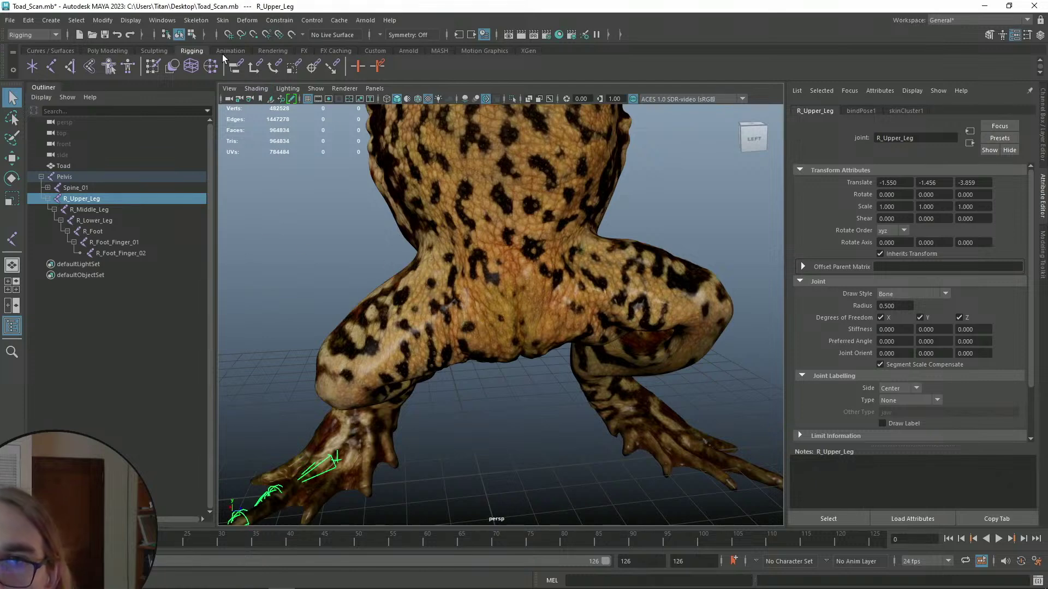
scroll(449, 159, down, 6)
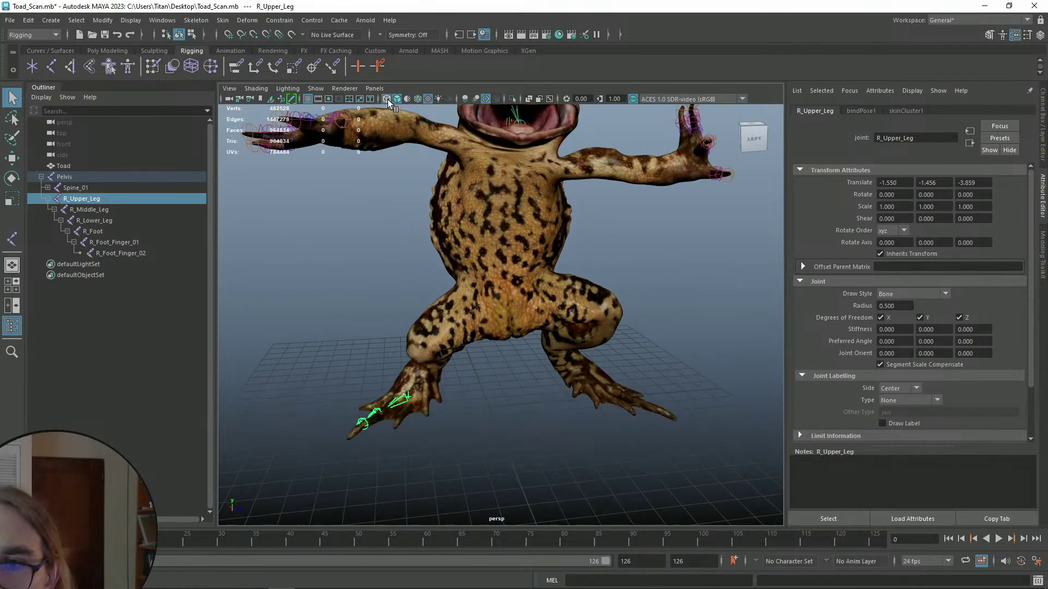
click(387, 99)
scroll(461, 304, up, 7)
alt+middle_drag(464, 296, 547, 259)
click(505, 276)
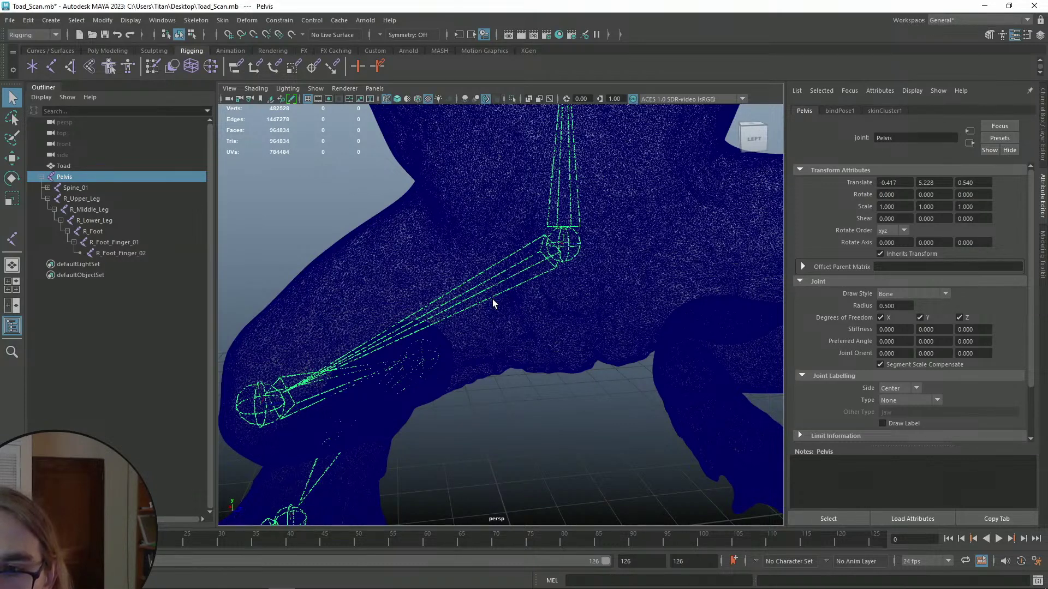
- Try rotating the Pelvis joint about its Y axis to test its pull on the mesh, and undo the rotation
scroll(493, 298, down, 1)
scroll(512, 295, up, 2)
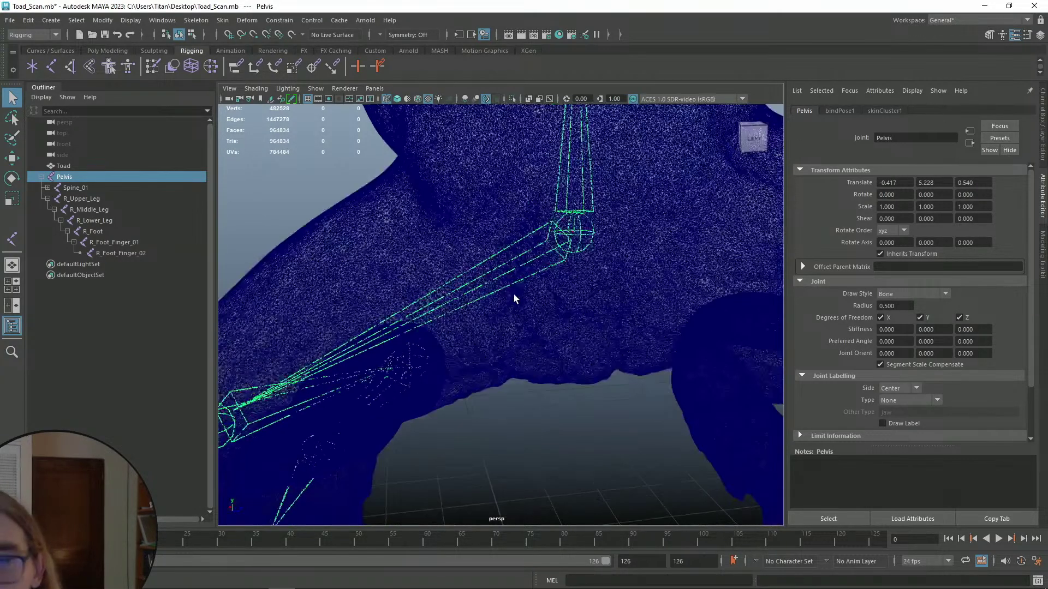
key(e)
scroll(494, 306, down, 2)
mouse_move(548, 273)
mouse_down()
mouse_move(568, 274)
mouse_move(536, 271)
mouse_up()
key(ctrl+z)
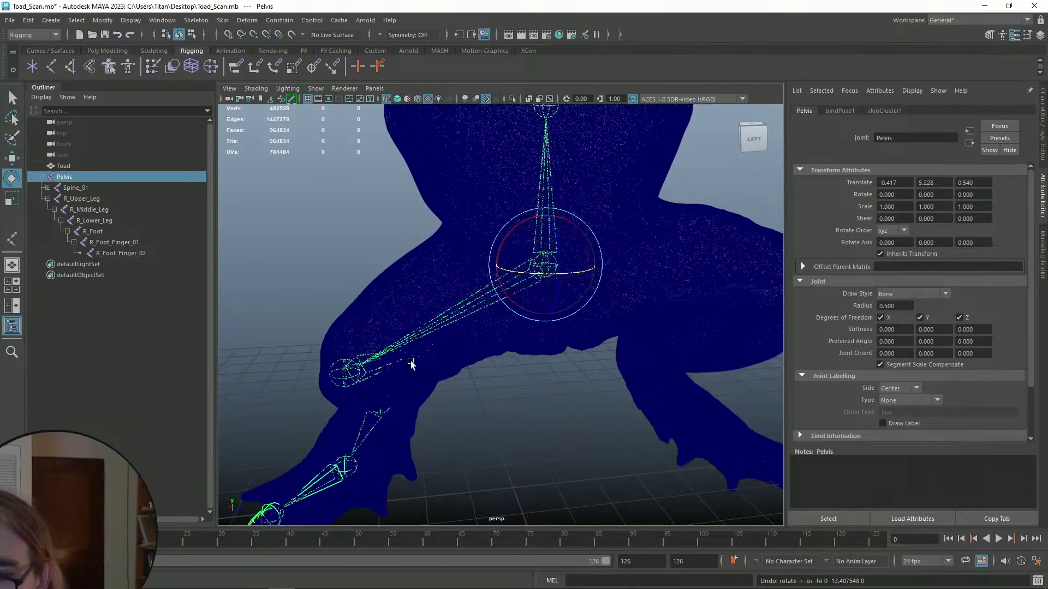
- Unbind the skin from the Toad mesh and clear the selection
key(q)
scroll(490, 234, down, 4)
click(481, 262)
click(222, 20)
click(252, 72)
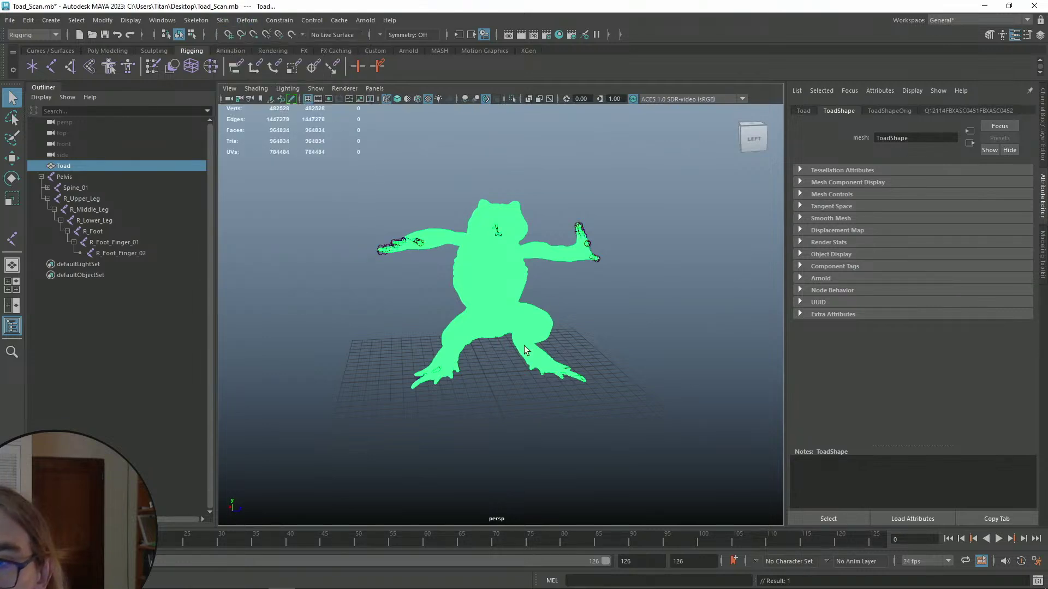
scroll(540, 352, up, 4)
click(498, 384)
click(491, 339)
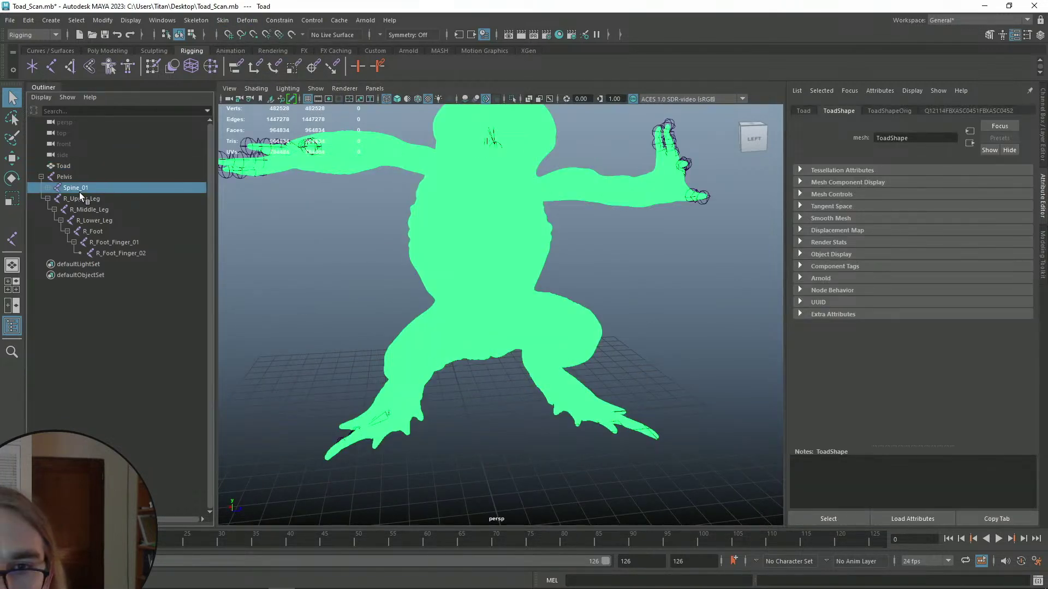
- Examine where the right leg joint chain connects to the Pelvis joint inside the Toad mesh
click(80, 197)
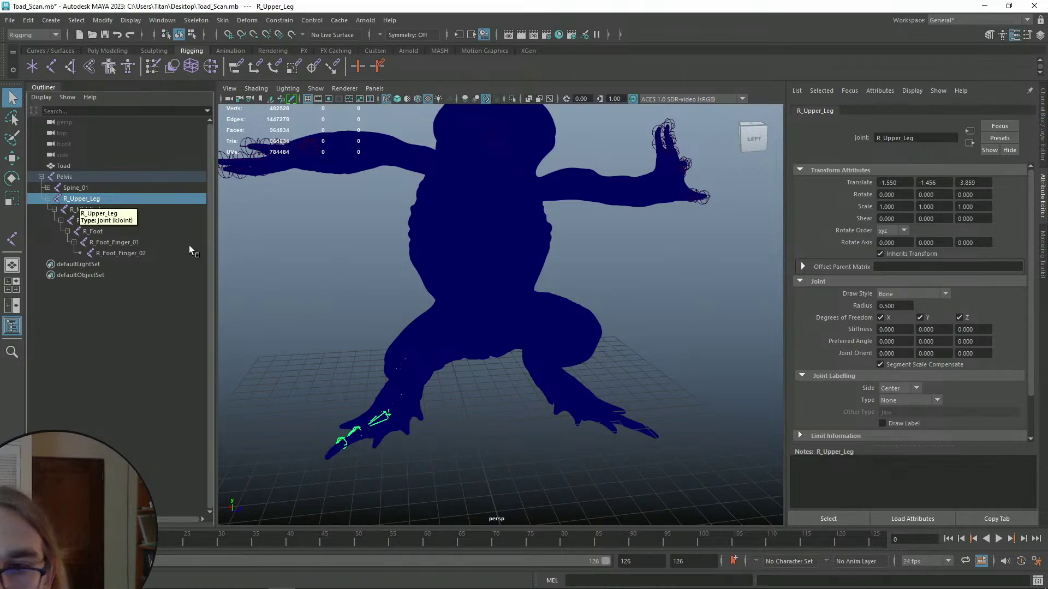
click(427, 336)
scroll(427, 337, up, 10)
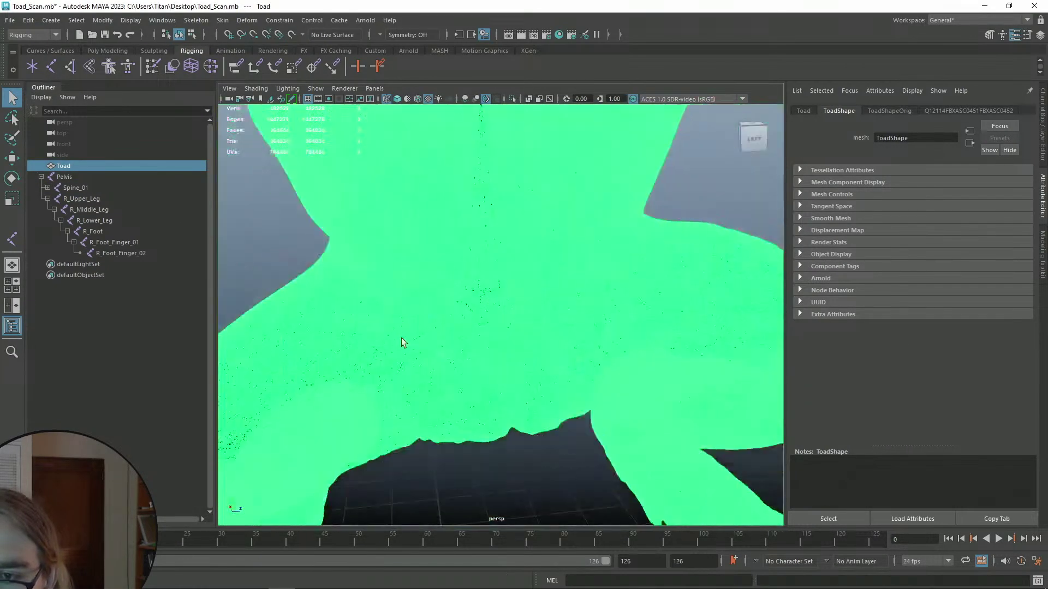
key(f)
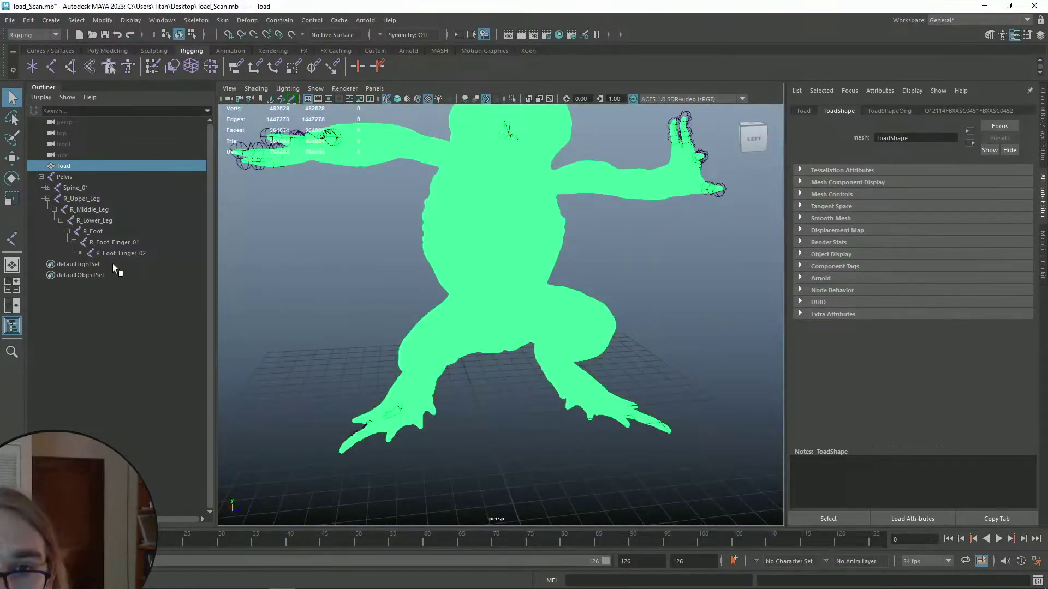
click(87, 210)
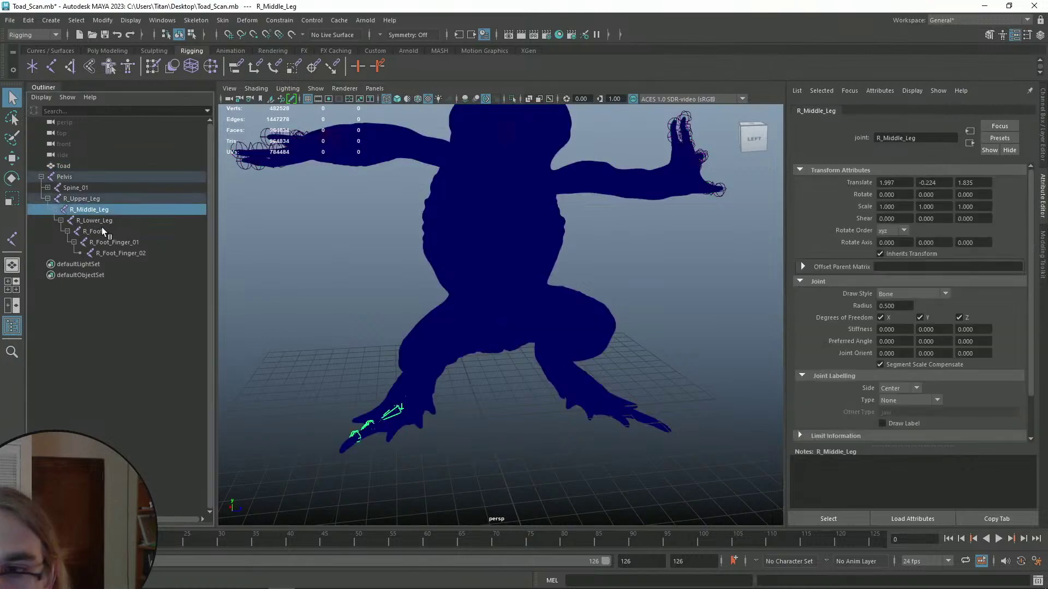
click(72, 199)
scroll(415, 336, up, 15)
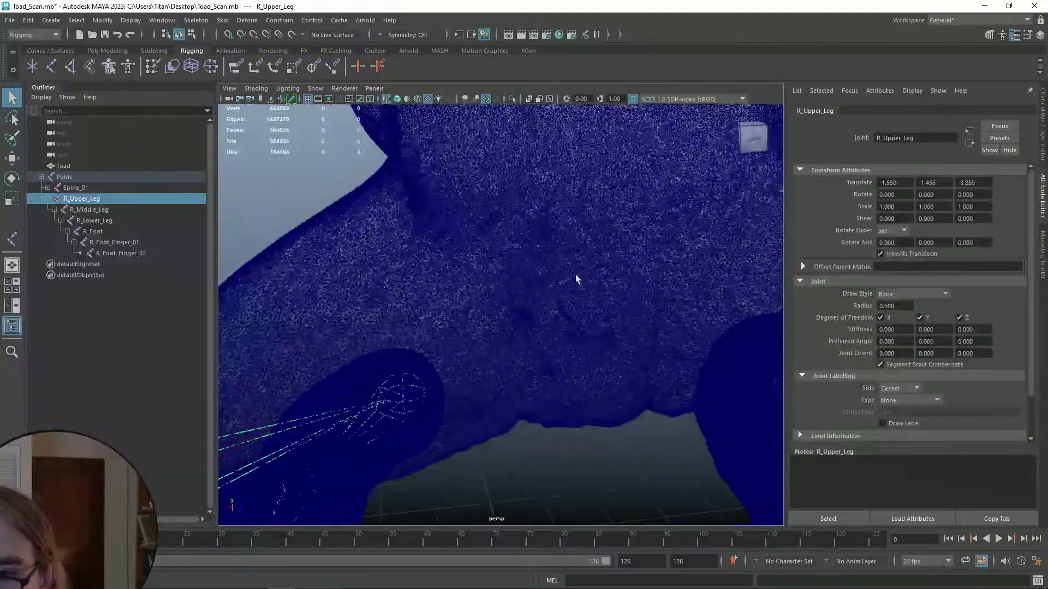
scroll(576, 275, down, 5)
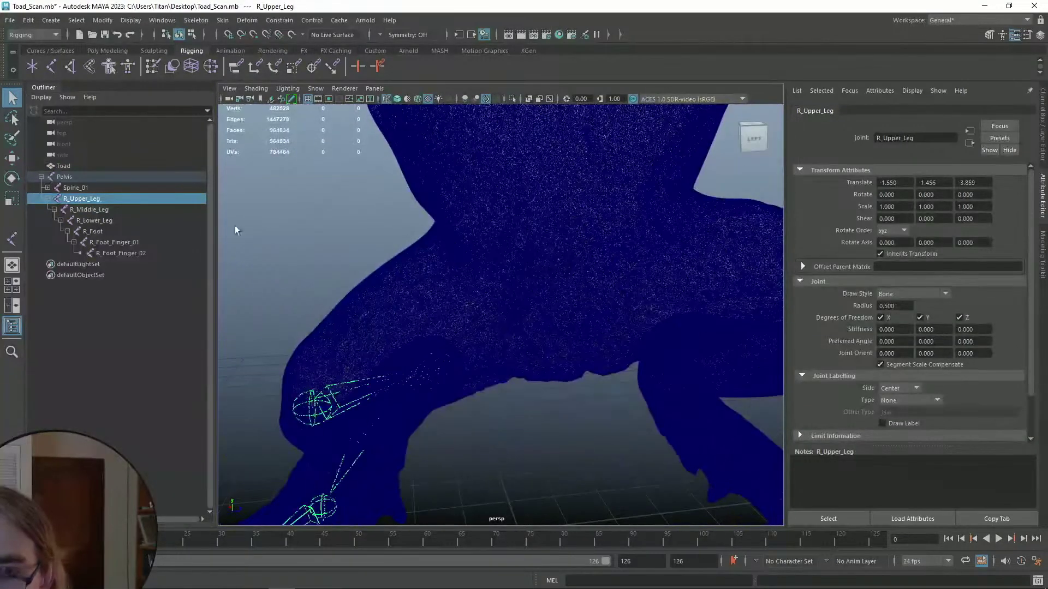
click(75, 176)
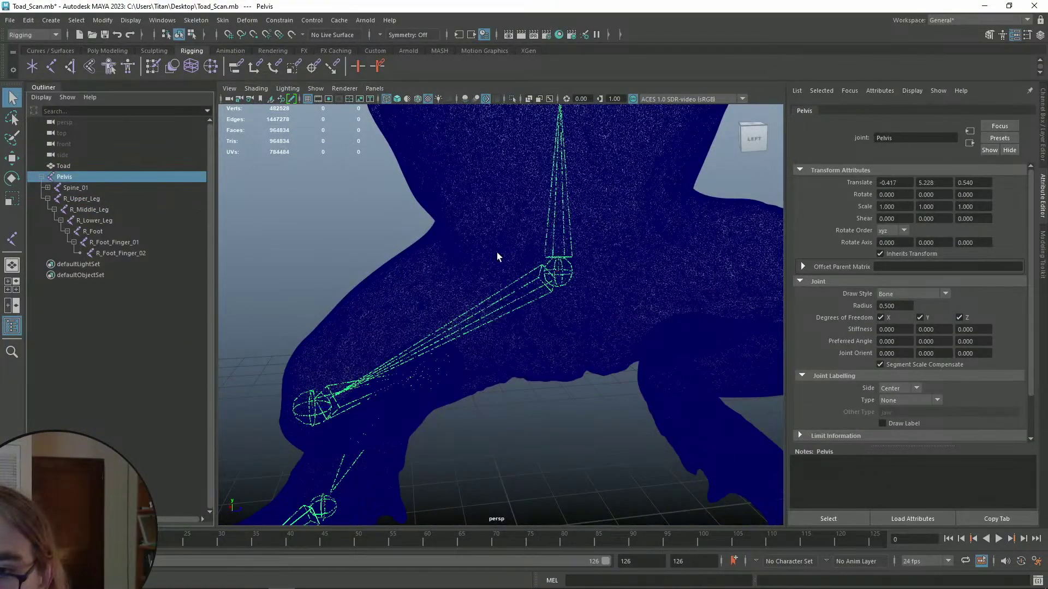
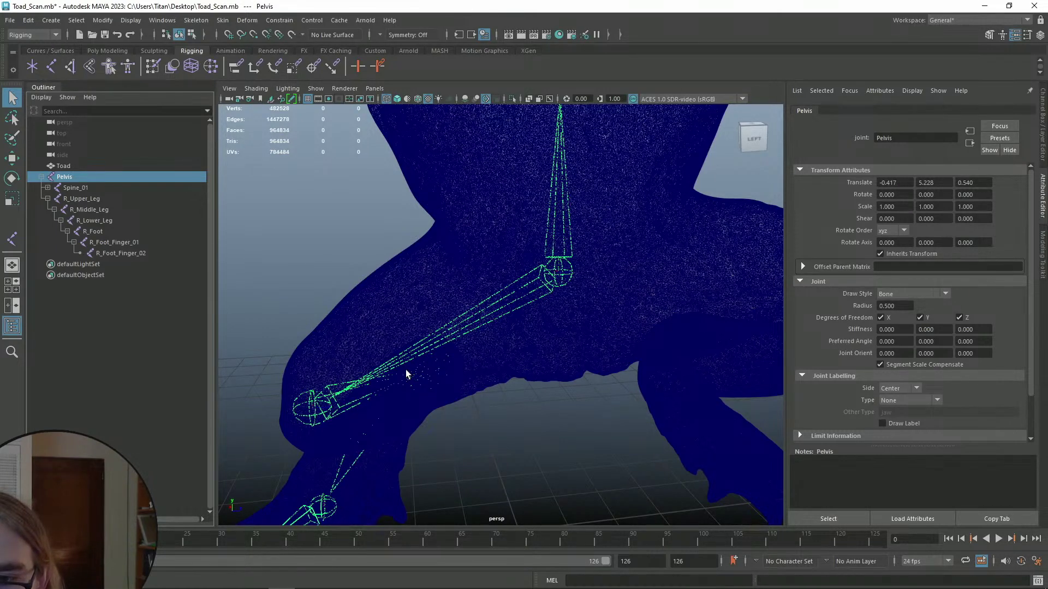
alt+drag(434, 405, 351, 458)
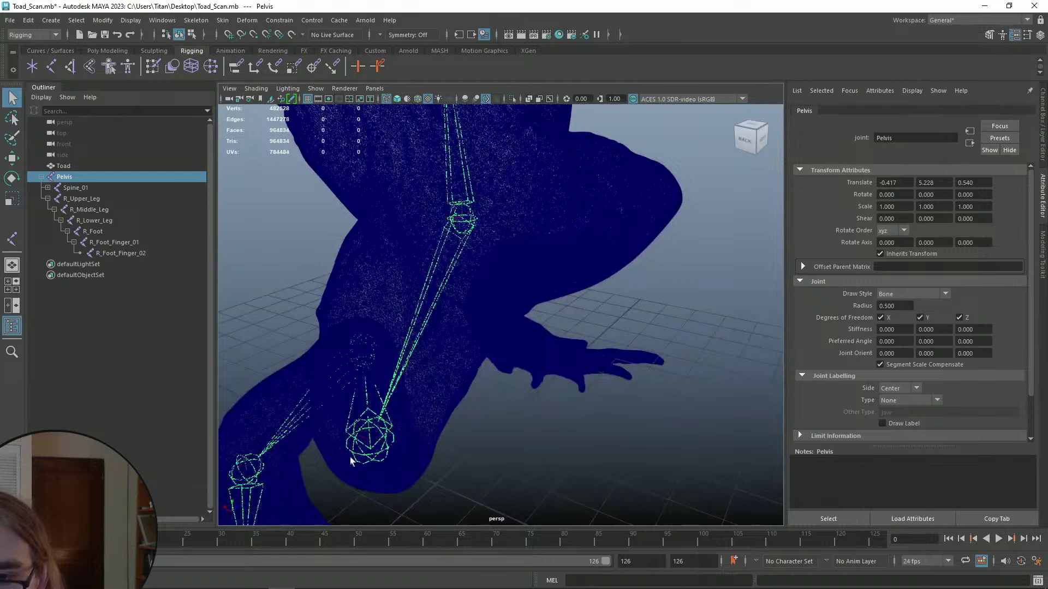
- Detach the R_Upper_Leg joint chain from Pelvis by parenting it under the Toad mesh
click(100, 208)
click(97, 199)
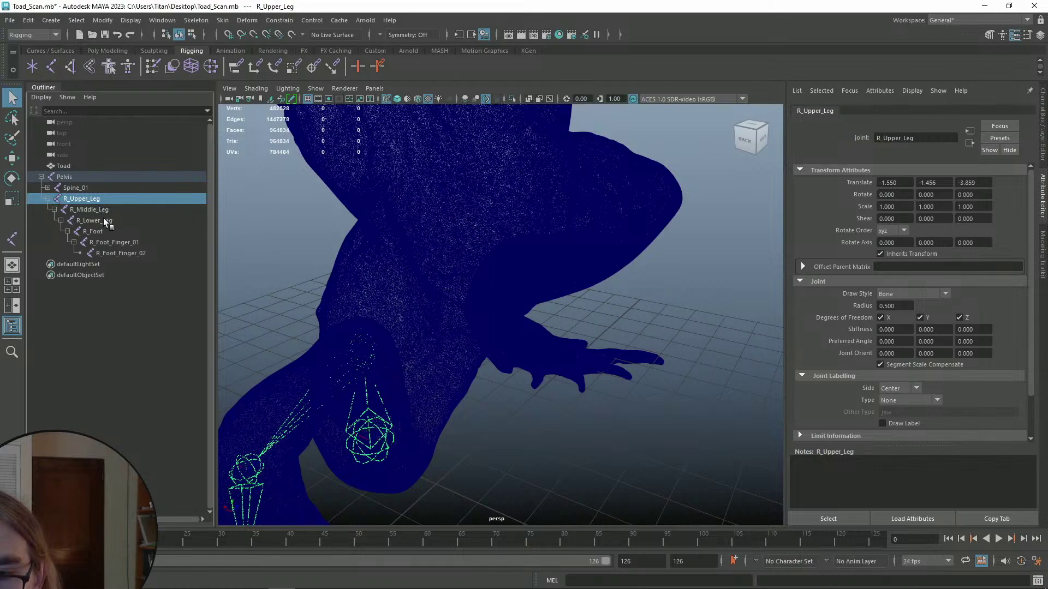
alt+drag(461, 299, 377, 329)
scroll(435, 298, up, 5)
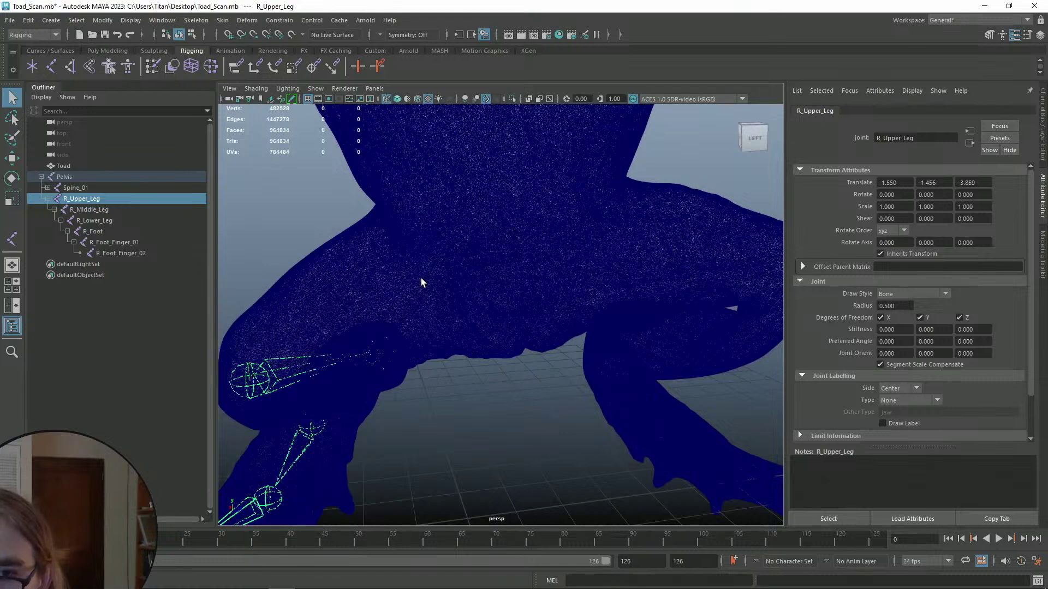
drag(75, 196, 70, 166)
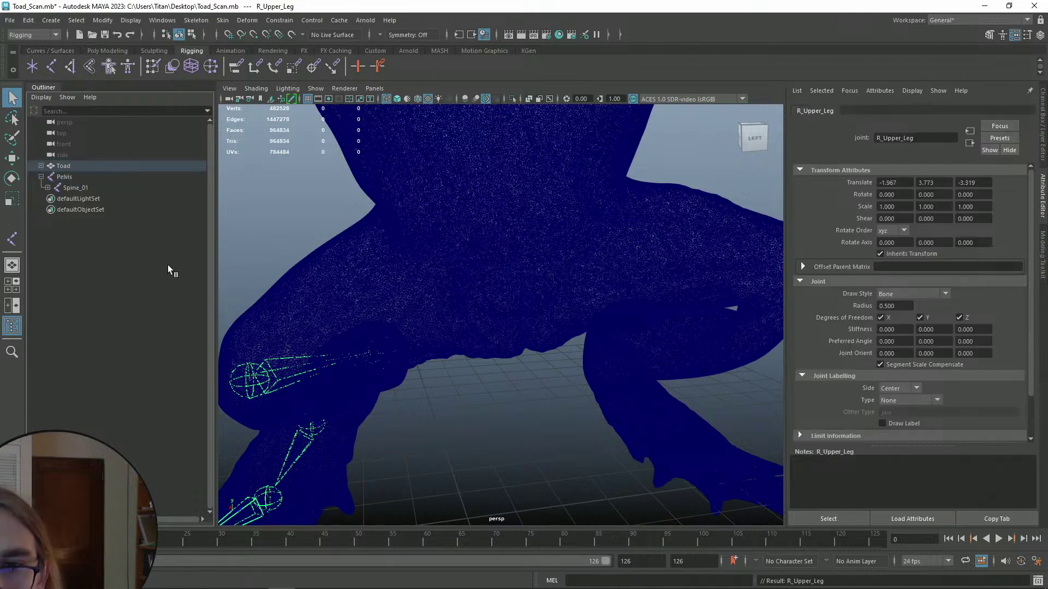
- Hide the Toad mesh, leave nothing selected and save the scene
click(389, 265)
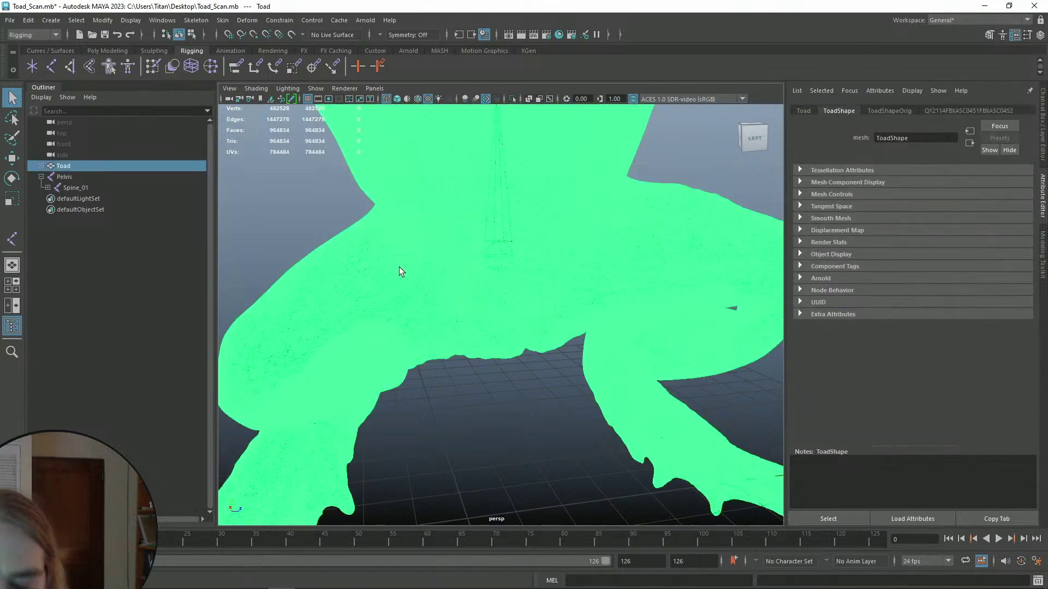
key(ctrl+h)
click(499, 260)
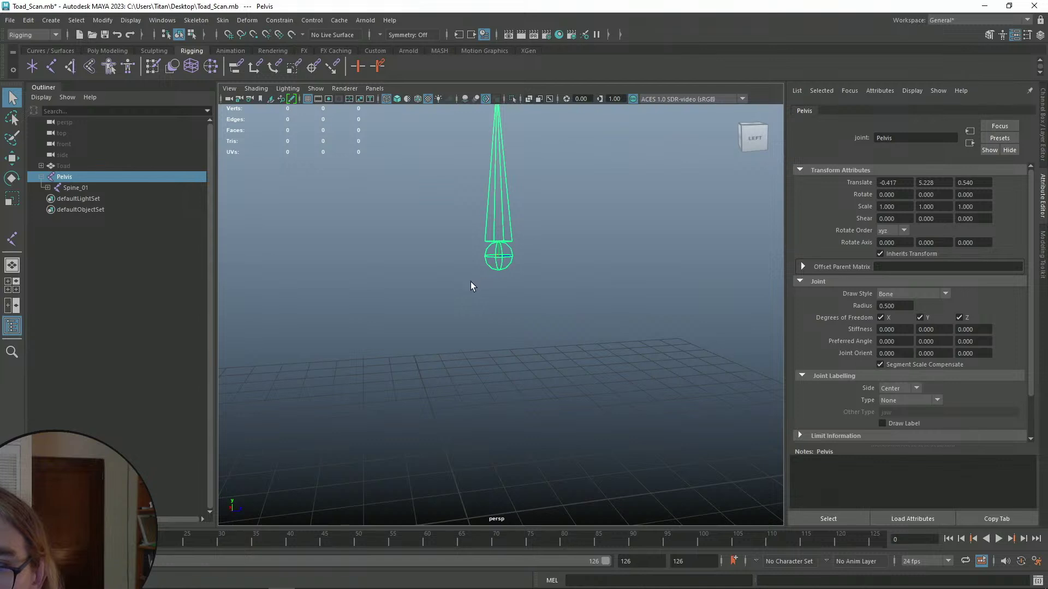
scroll(481, 287, down, 3)
mouse_move(480, 286)
alt+mouse_down()
mouse_move(474, 318)
mouse_move(486, 309)
mouse_move(481, 285)
alt+mouse_up()
scroll(481, 284, down, 6)
scroll(482, 287, up, 5)
click(503, 304)
key(ctrl+s)
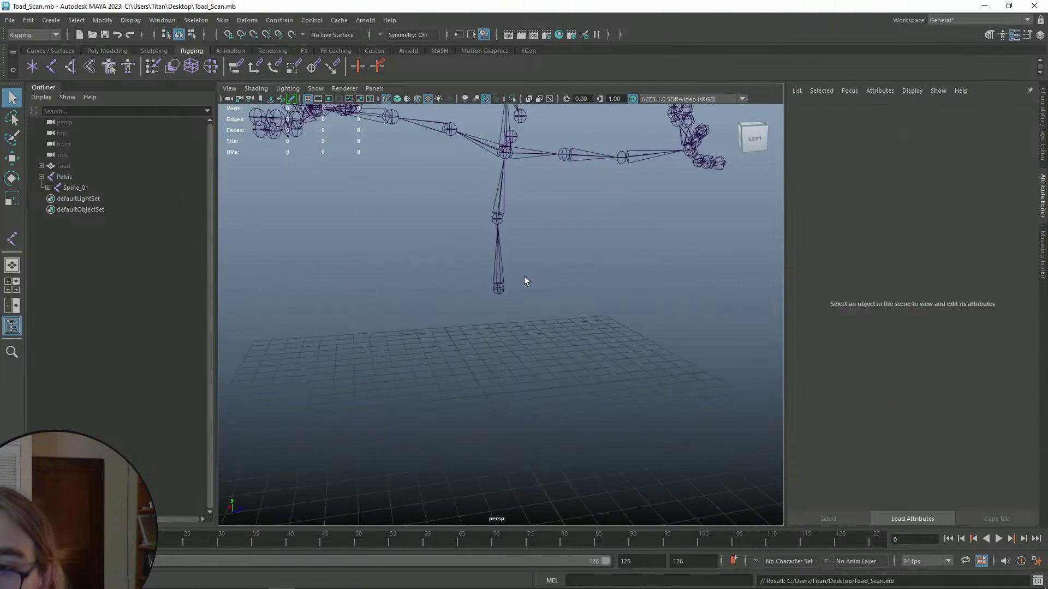
- Create a single standalone joint below the Pelvis joint with the Create Joints tool
alt+middle_drag(524, 274, 519, 282)
key(y)
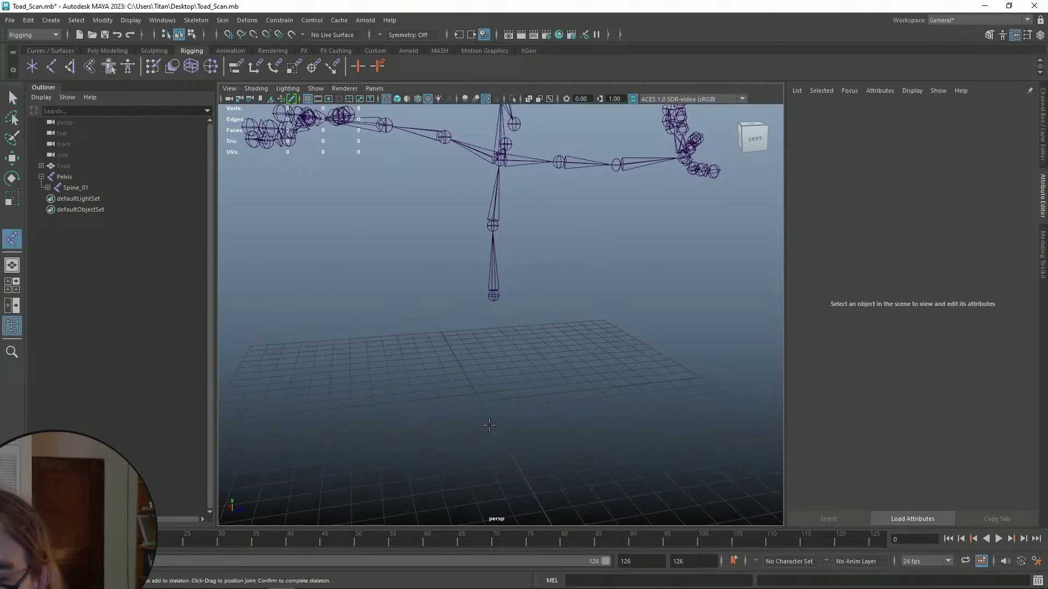
click(489, 422)
key(Return)
- Move the new joint just below and beside the Pelvis on the right-leg side, to about X -0.386, Y 4.956, Z -0.033
key(w)
drag(493, 405, 572, 297)
scroll(572, 297, up, 6)
drag(405, 245, 325, 197)
drag(393, 194, 452, 177)
drag(397, 143, 400, 175)
drag(444, 207, 369, 240)
drag(497, 284, 460, 287)
alt+drag(462, 289, 614, 305)
alt+middle_drag(330, 329, 486, 313)
drag(350, 328, 374, 329)
alt+drag(376, 321, 284, 348)
drag(455, 283, 579, 298)
drag(388, 317, 449, 321)
drag(553, 301, 550, 301)
drag(472, 243, 472, 245)
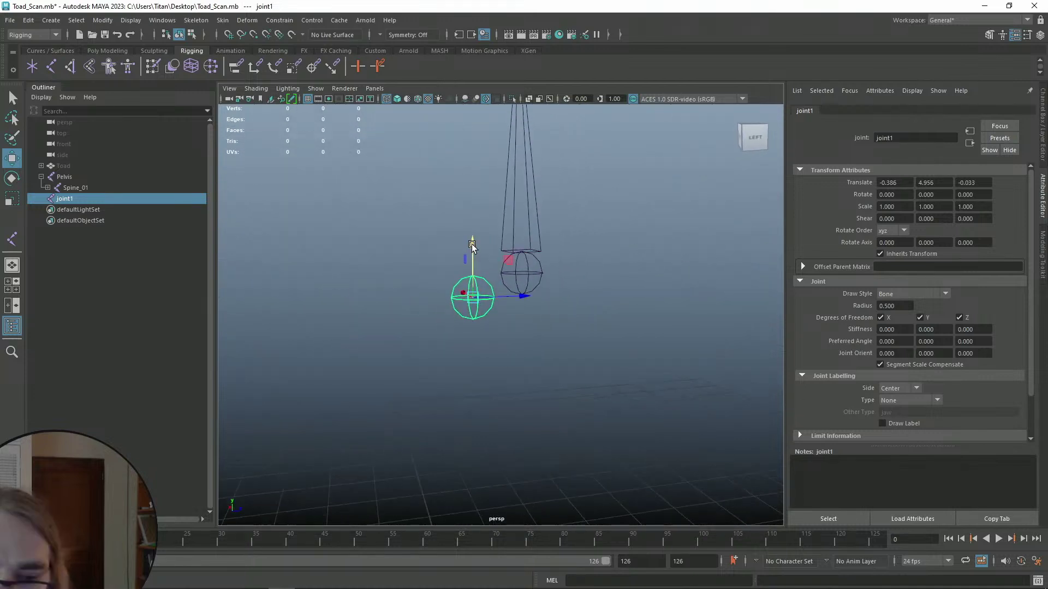
key(q)
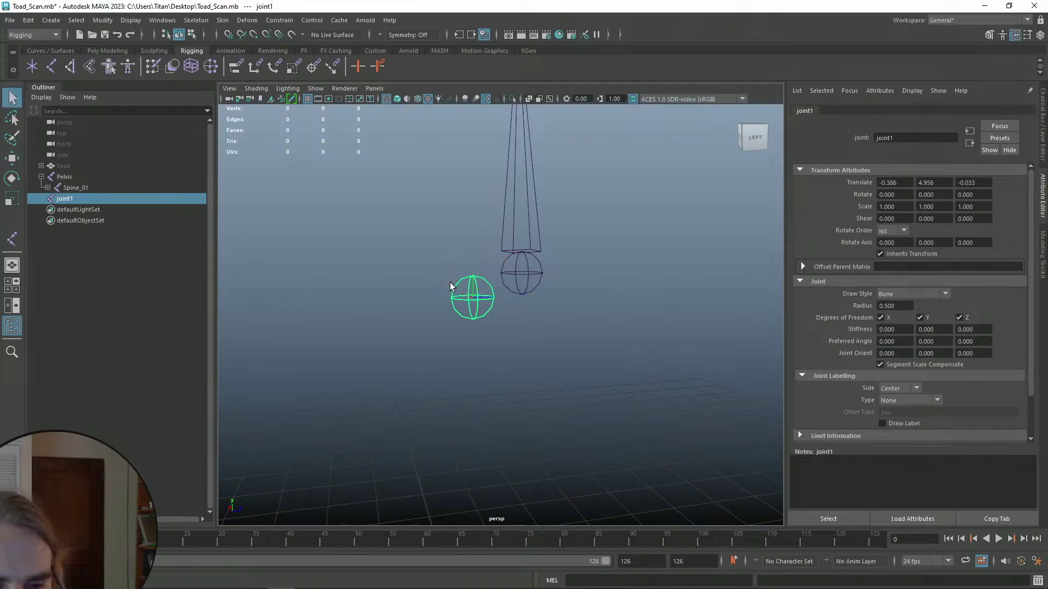
- Examine the joint names in the R_Upper_Leg hierarchy under Toad, down to R_Foot
alt+drag(498, 326, 666, 325)
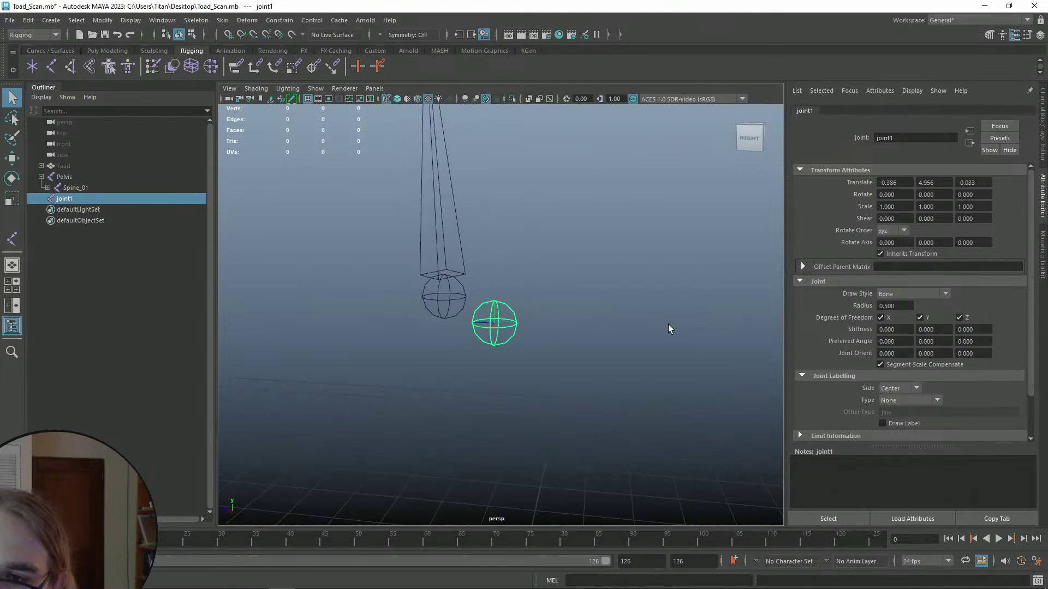
double_click(70, 198)
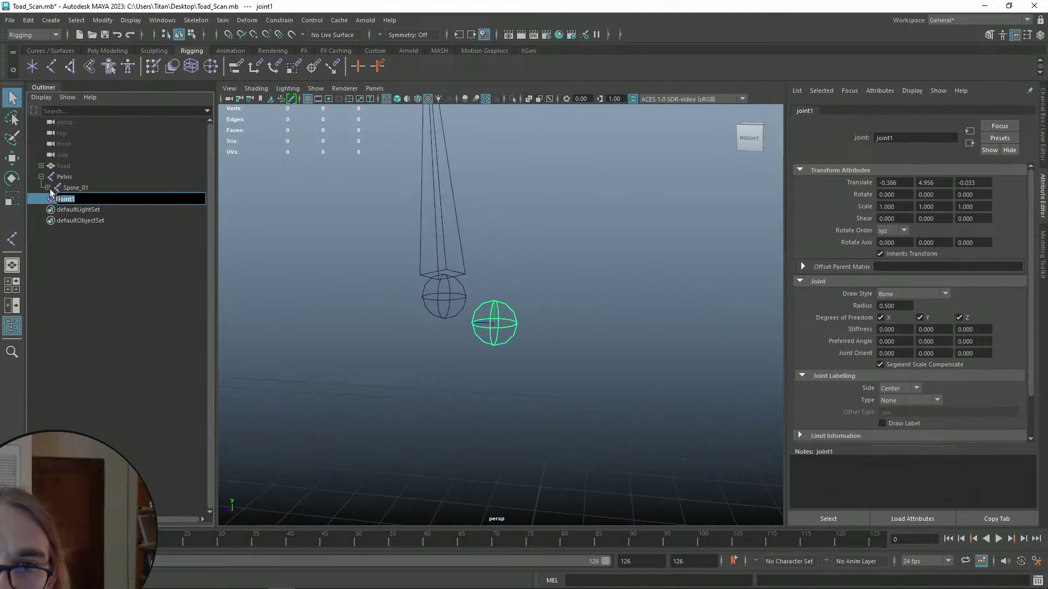
click(41, 165)
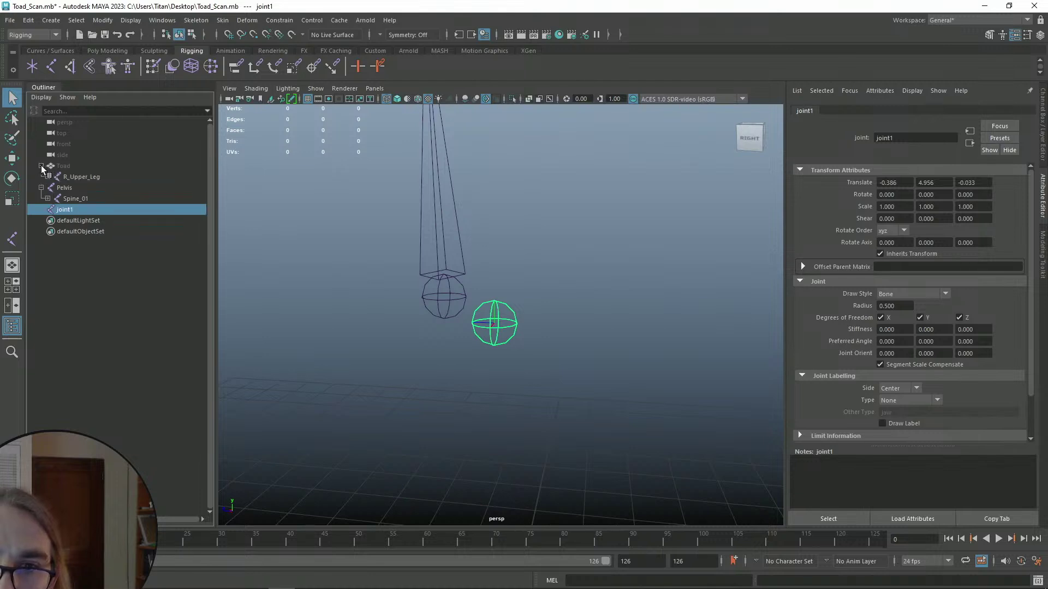
click(47, 177)
click(47, 177)
click(47, 177)
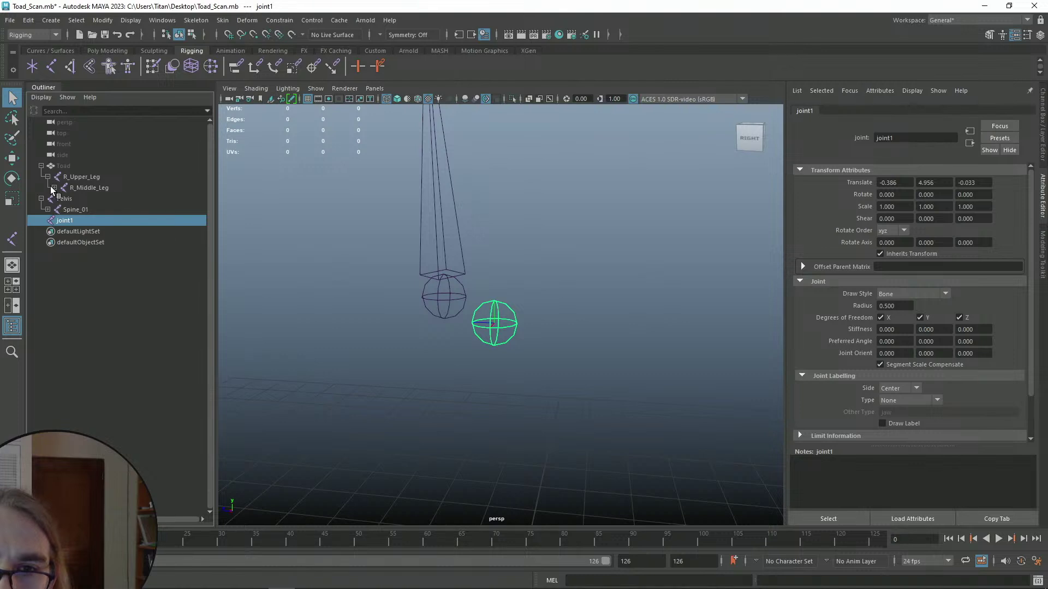
click(54, 188)
click(61, 199)
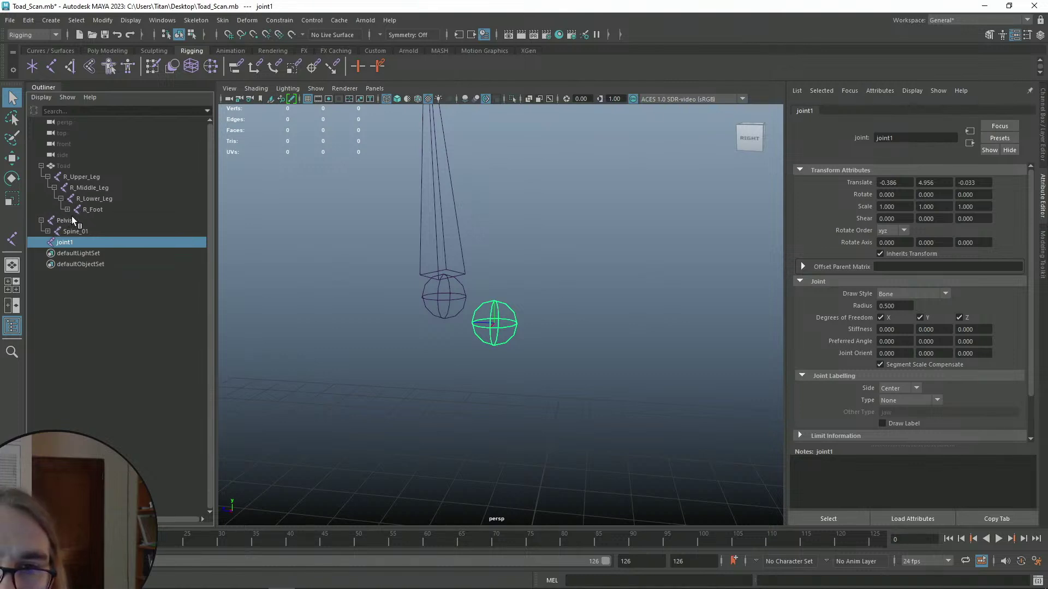
click(48, 177)
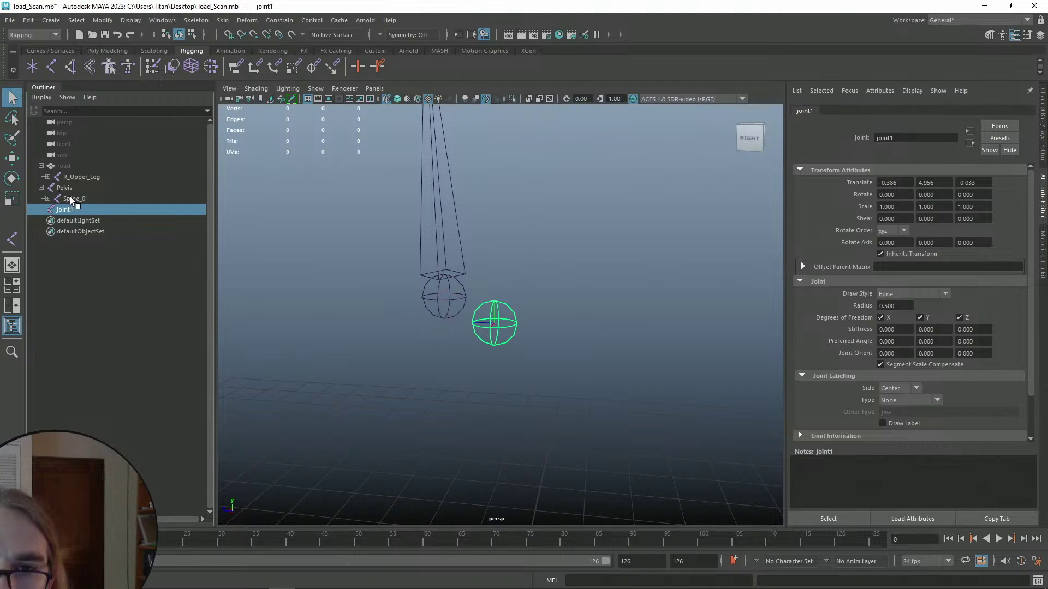
- Rename the new joint as R_Upper_Leg_01, reusing the name copied from R_Upper_Leg
double_click(87, 177)
key(ctrl+c)
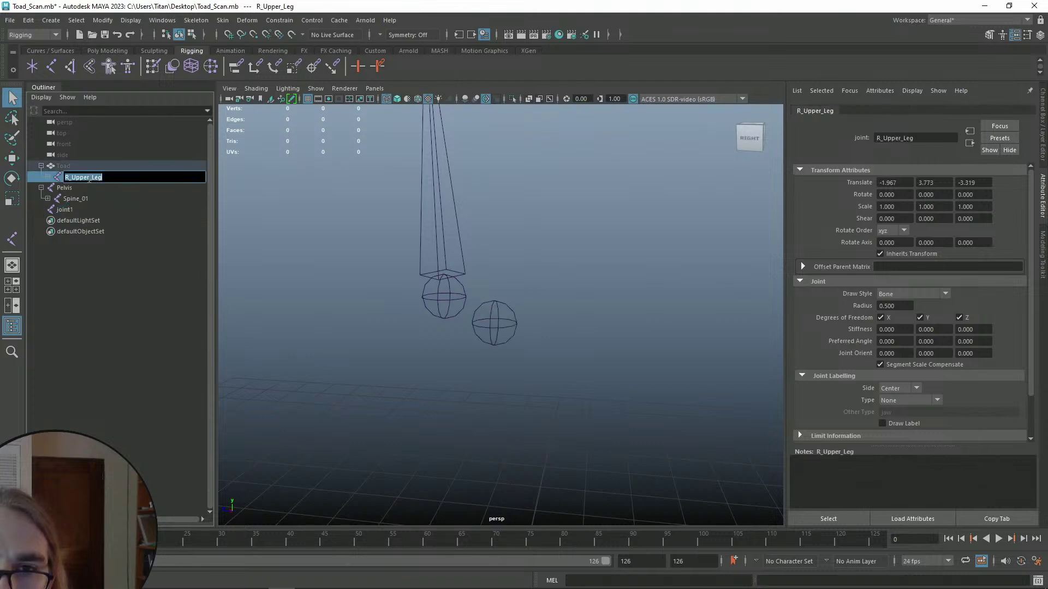
click(73, 209)
double_click(73, 210)
key(ctrl+v)
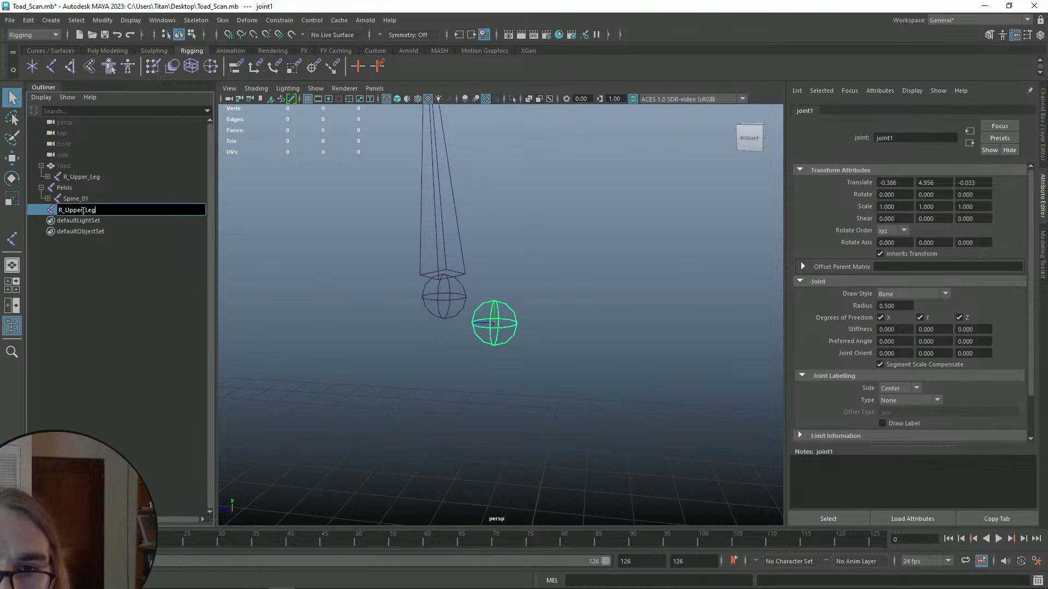
text(_)
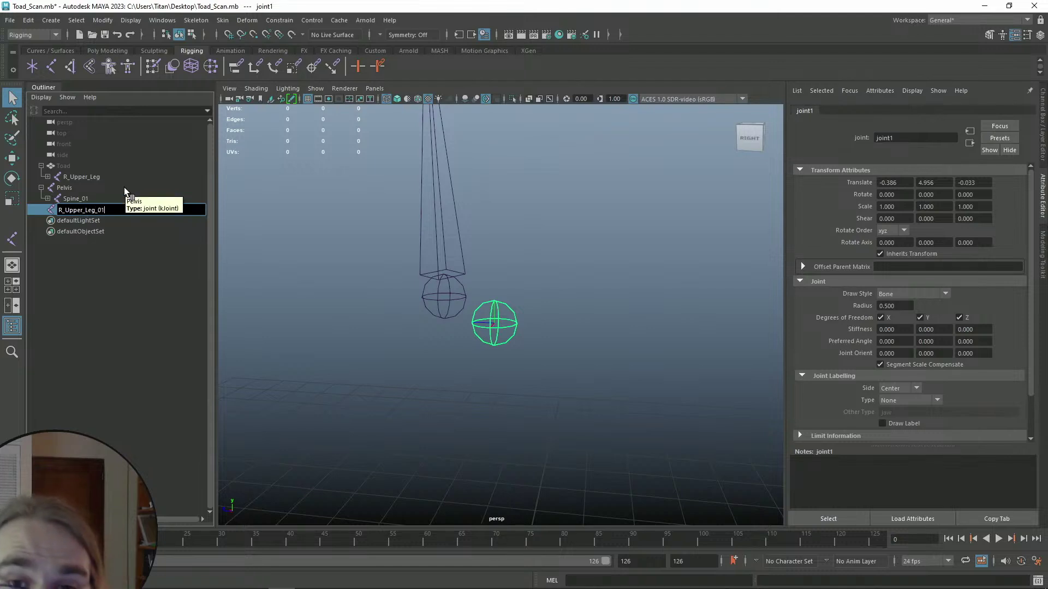
text(01)
key(Return)
- Rename the existing R_Upper_Leg joint under Toad as R_Upper_Leg_02
click(103, 178)
double_click(105, 179)
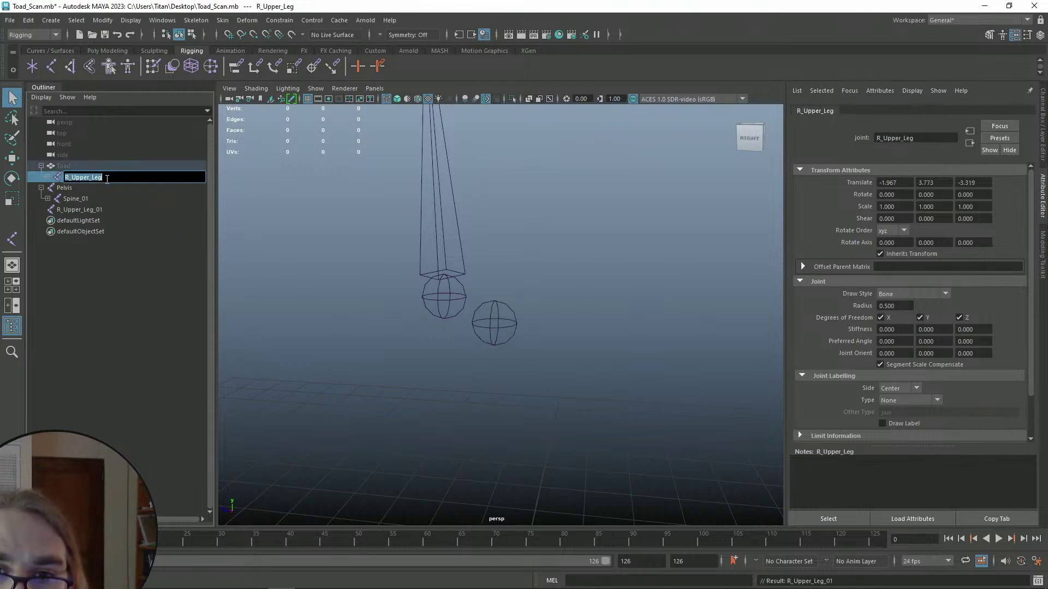
text(_02)
key(Return)
- Parent the R_Upper_Leg_02 joint chain under R_Upper_Leg_01
click(81, 211)
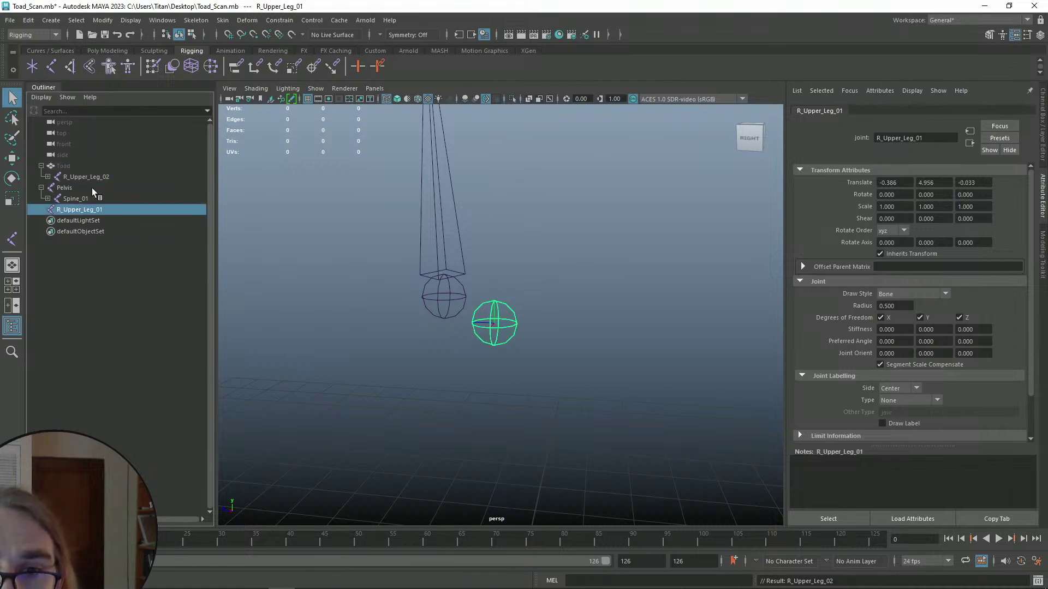
click(59, 178)
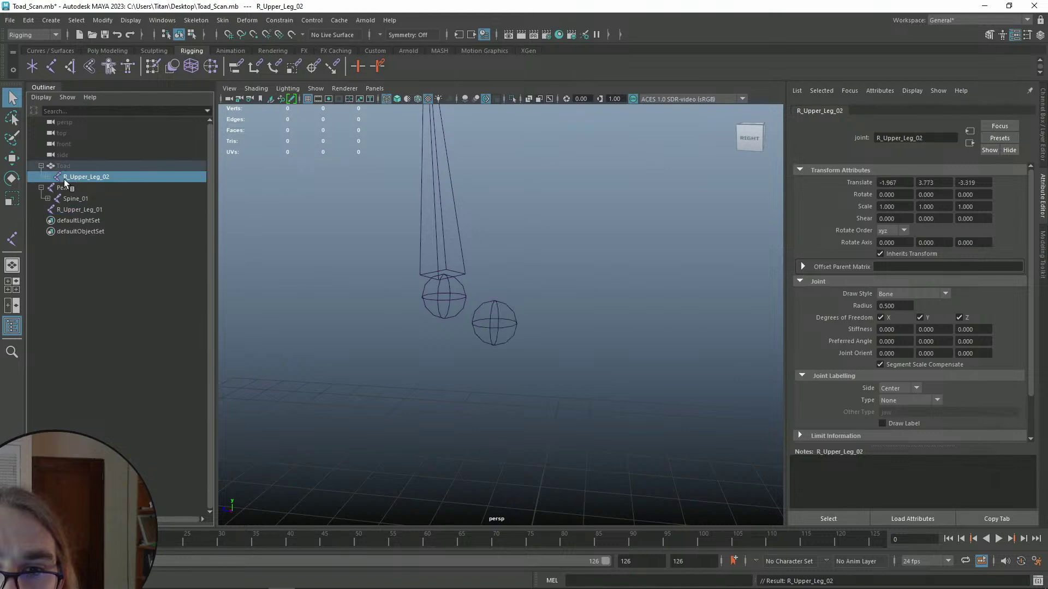
drag(80, 179, 77, 211)
drag(78, 208, 79, 208)
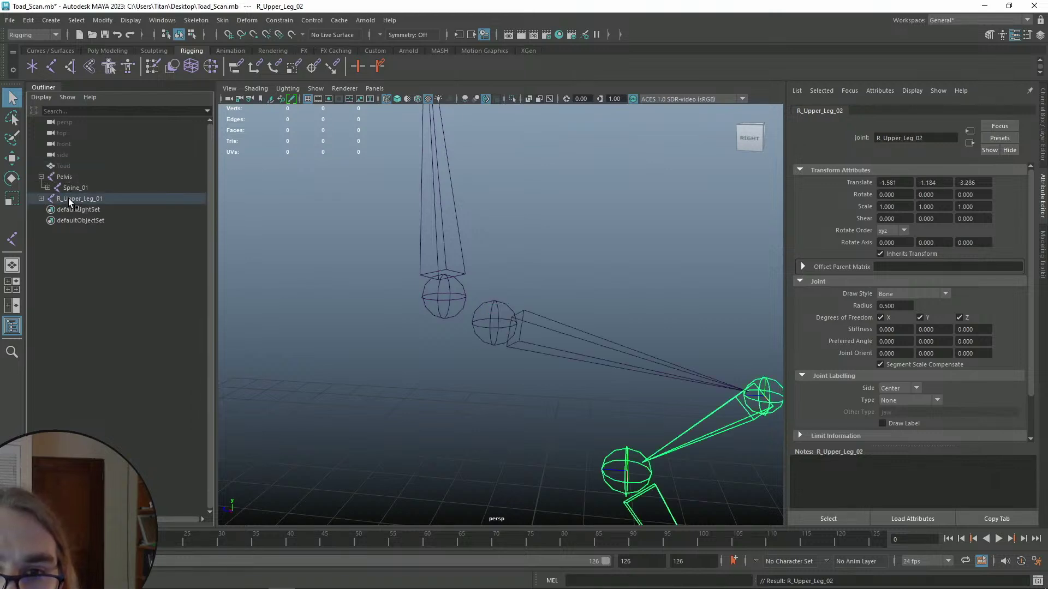
drag(67, 199, 68, 177)
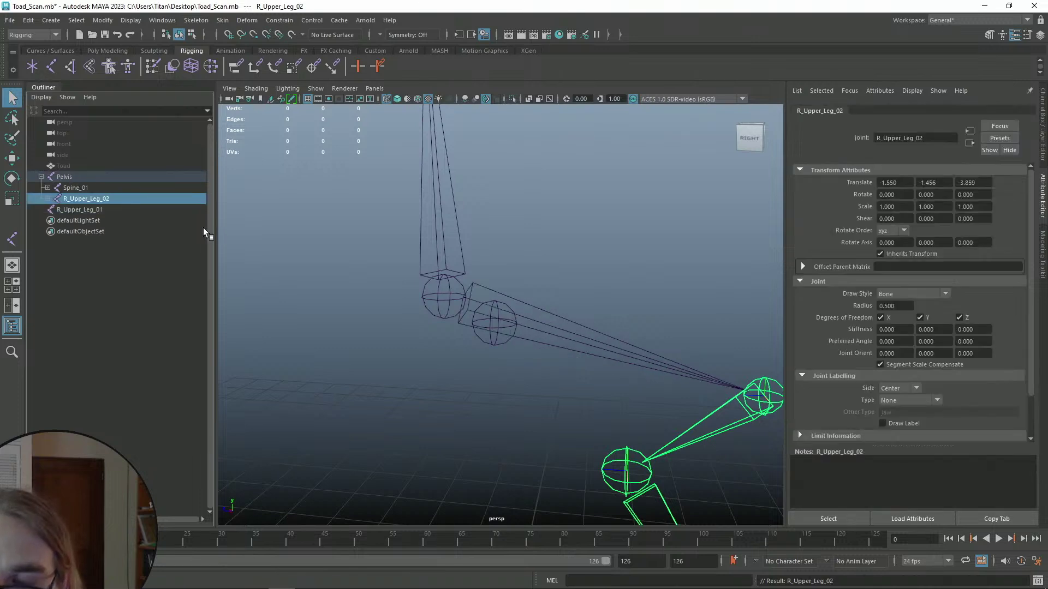
key(ctrl+z)
key(ctrl+z)
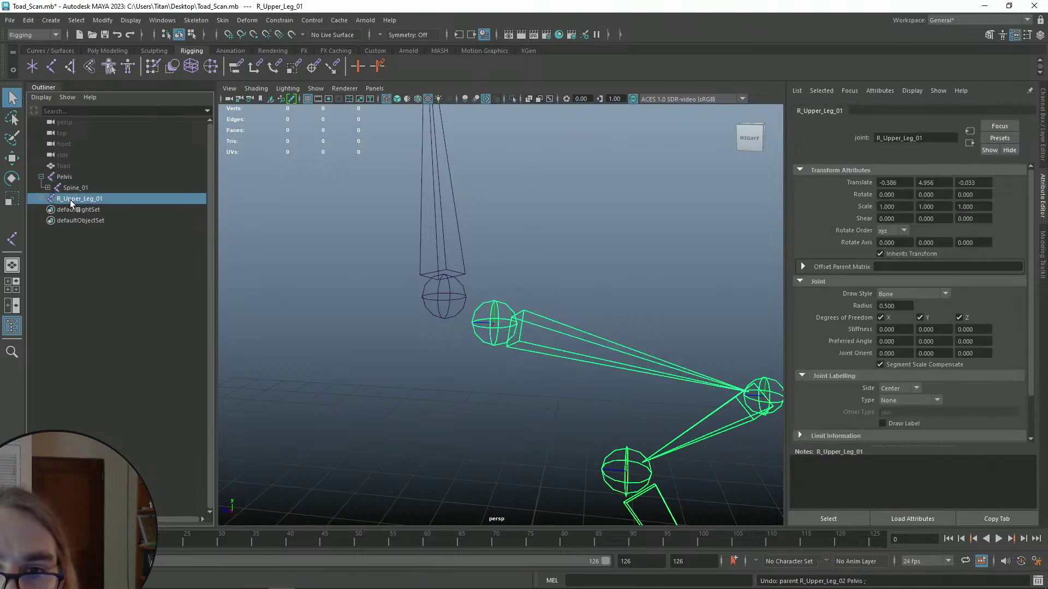
- Parent the R_Upper_Leg_01 joint chain under Pelvis
drag(71, 178, 71, 177)
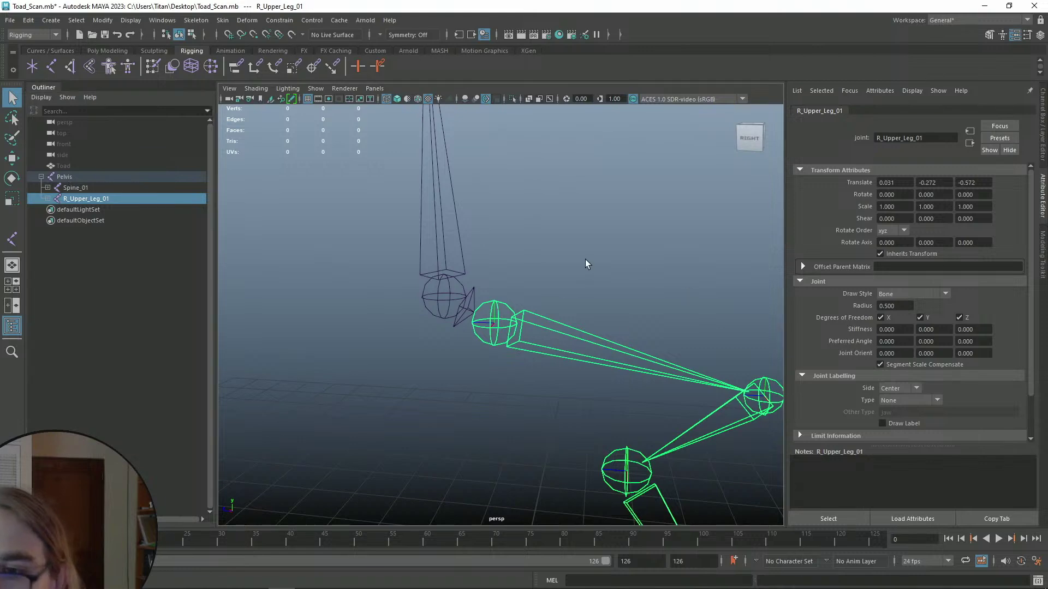
click(586, 273)
- Test-rotate the R_Upper_Leg_01 joint to check that the whole leg chain follows, and undo the rotation
alt+drag(588, 301, 509, 322)
click(500, 310)
key(e)
key(ctrl+z)
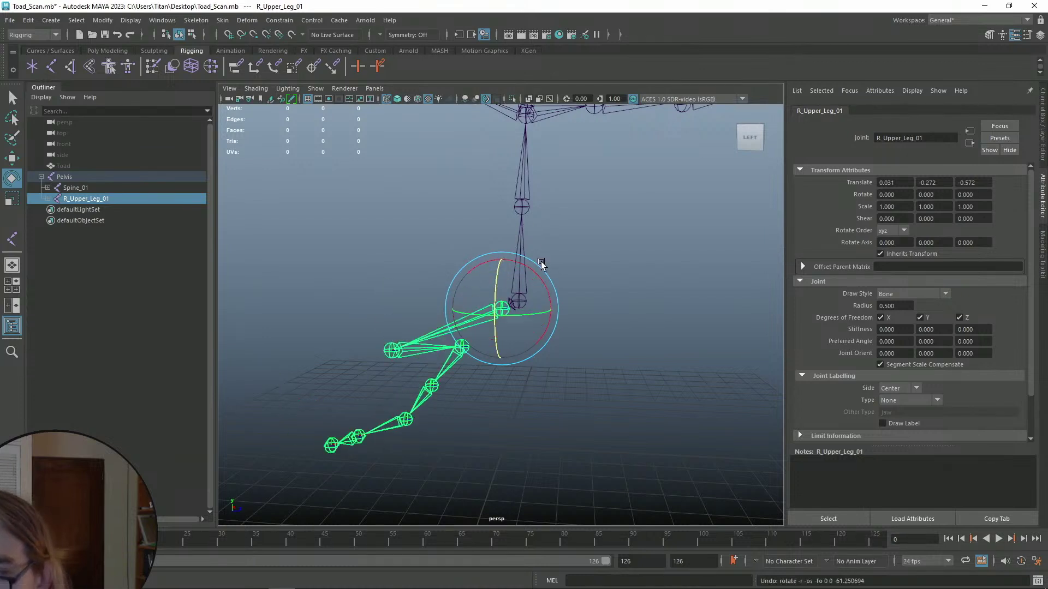
- Clear the selection and save the scene
click(585, 290)
alt+drag(585, 290, 598, 313)
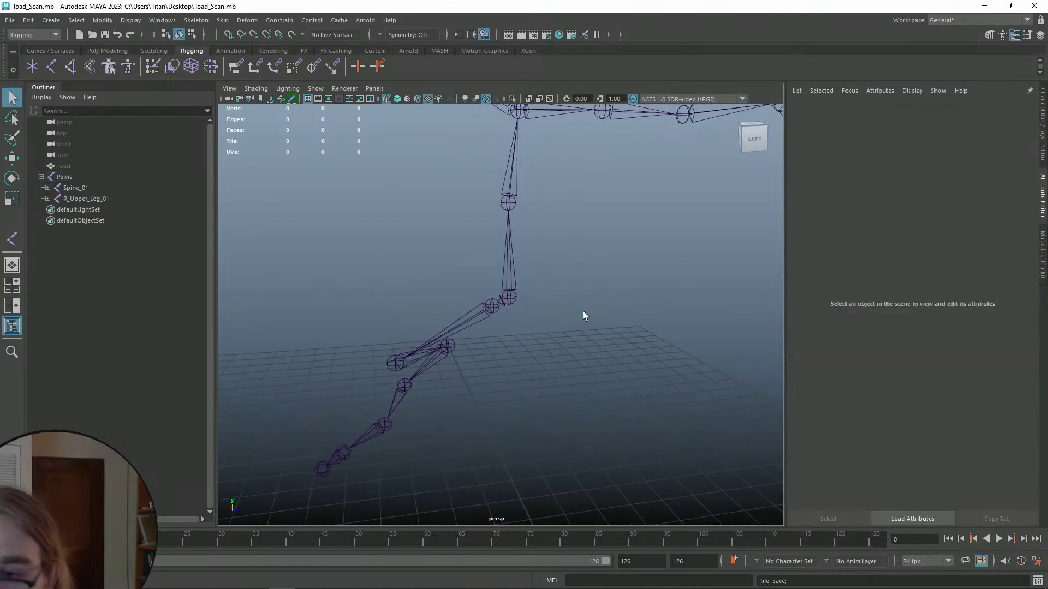
scroll(532, 303, down, 4)
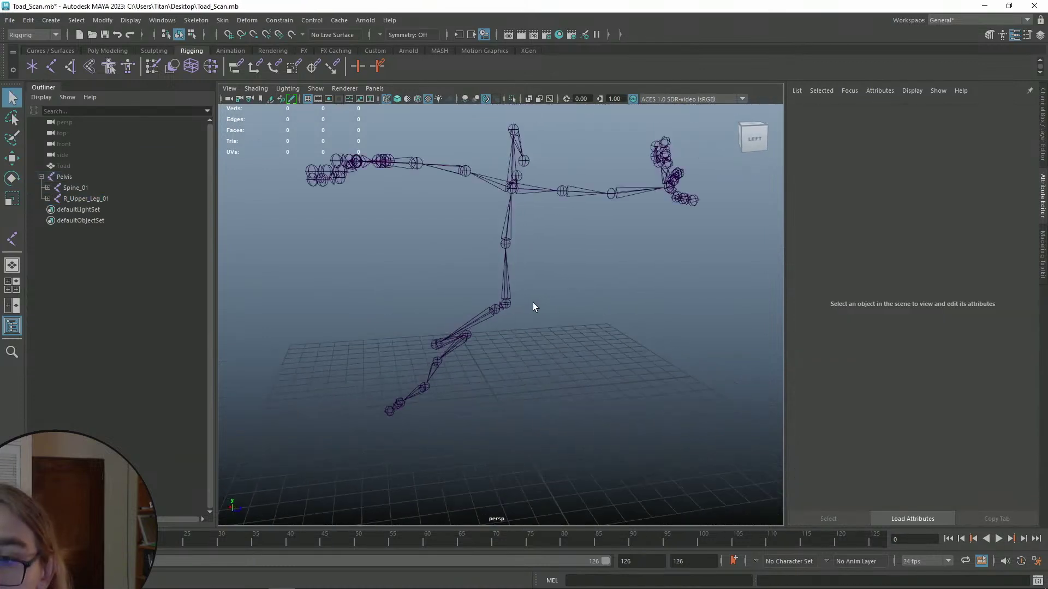
- Unhide the Toad mesh and bind its skin to the Pelvis joint hierarchy
click(72, 167)
key(h)
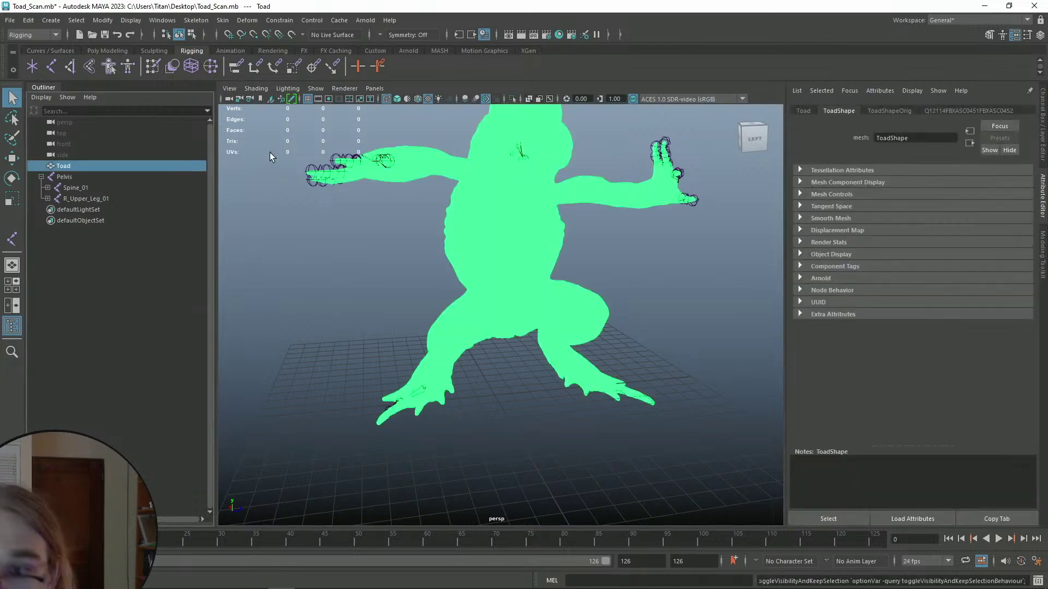
ctrl+click(76, 176)
click(226, 25)
click(246, 44)
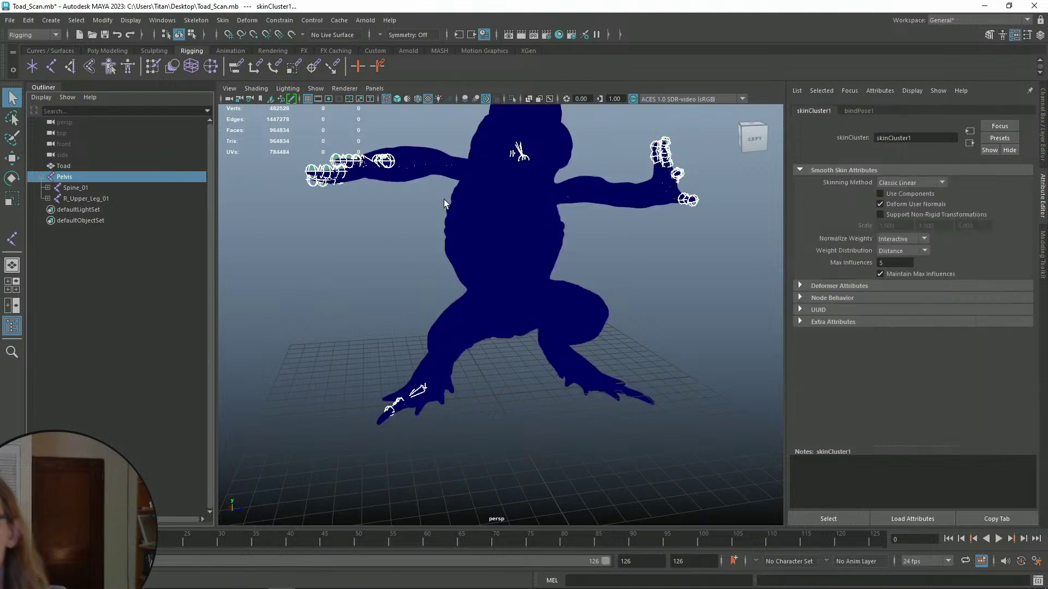
click(406, 229)
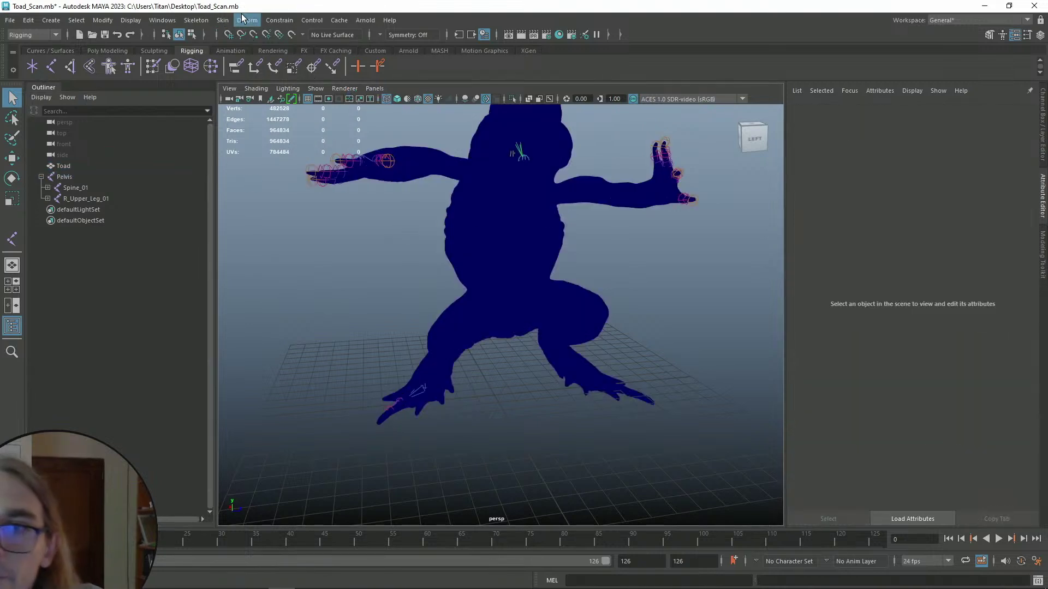
- Display the toad mesh in shaded mode with its texture maps
click(407, 99)
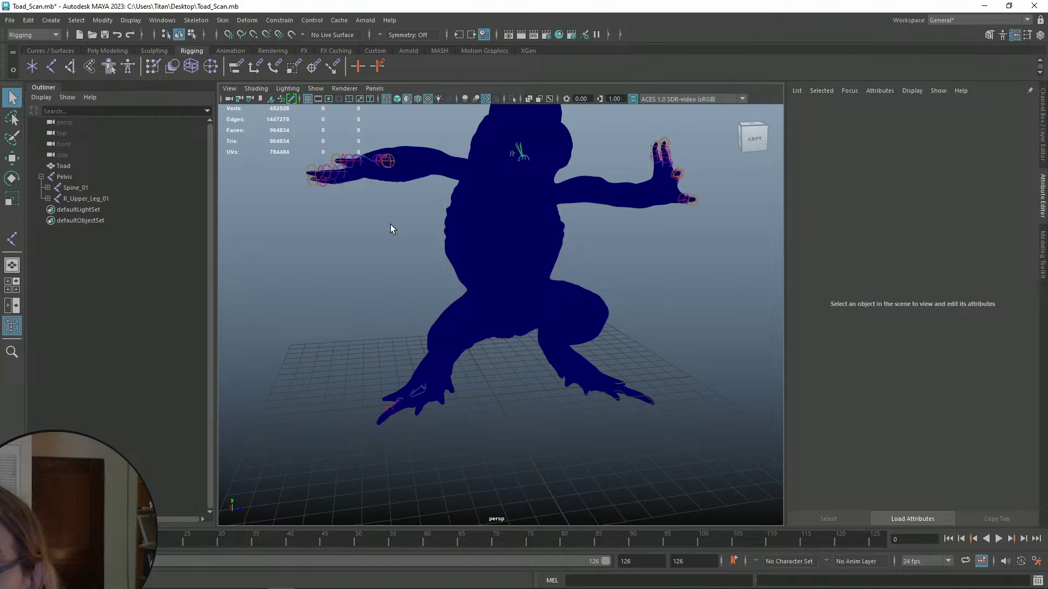
scroll(387, 228, up, 5)
scroll(430, 160, down, 3)
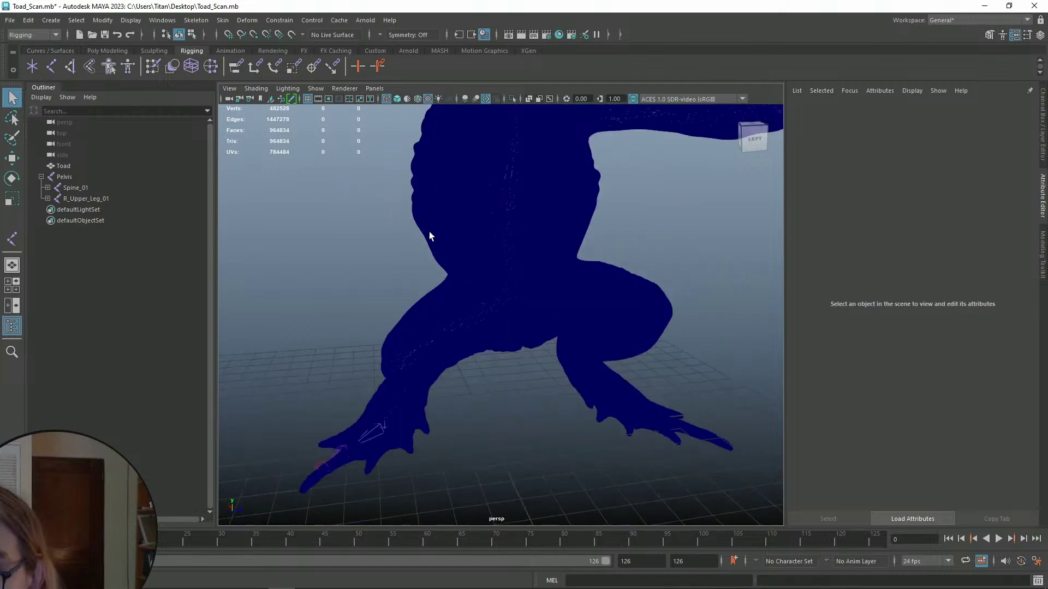
key(6)
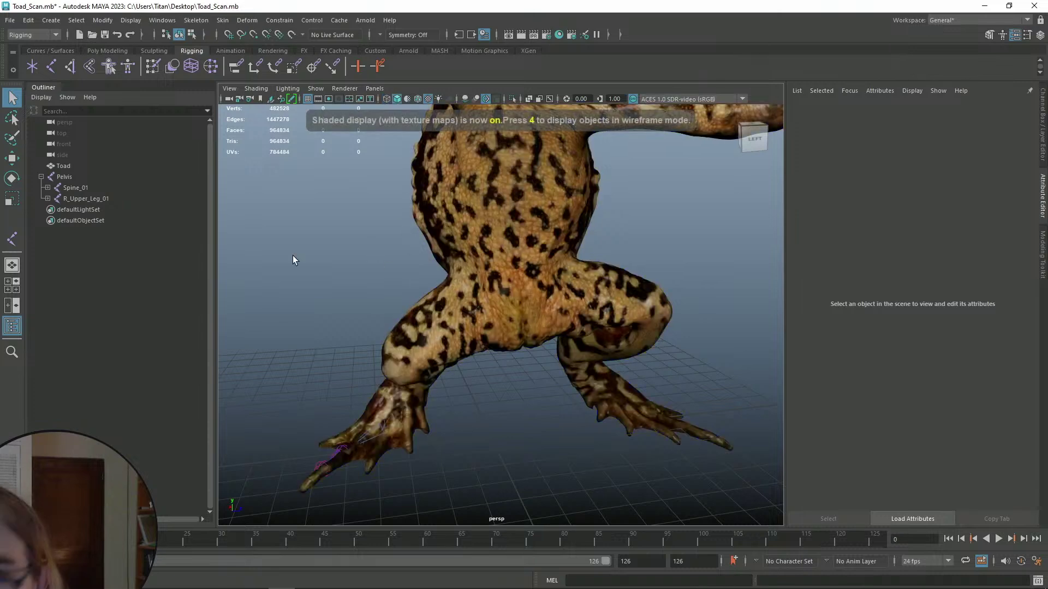
- Test-rotate the R_Upper_Leg_01 joint in several directions to check the skin deformation, undoing each rotation
click(86, 199)
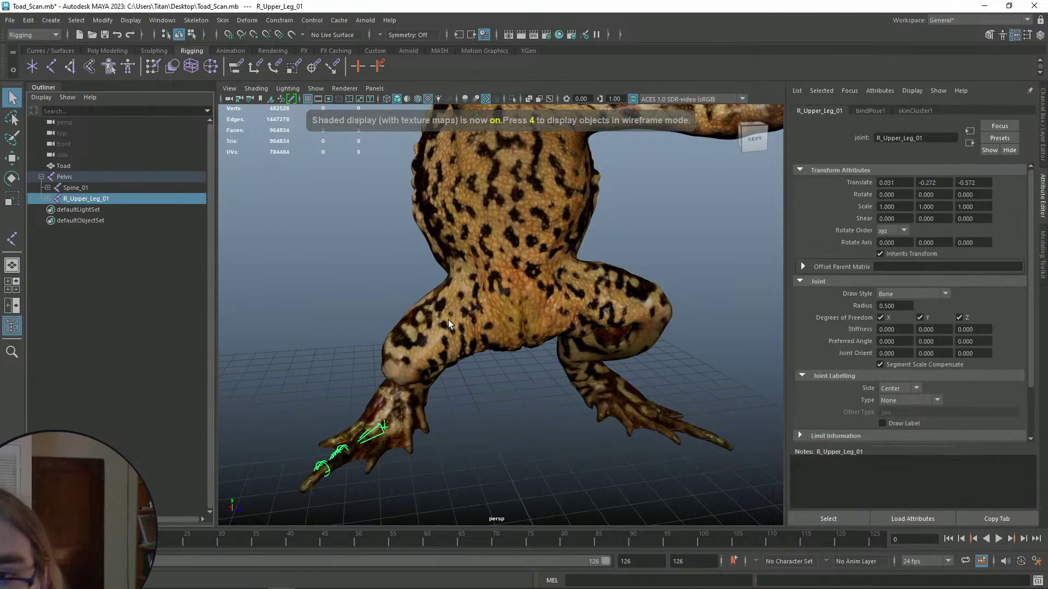
key(e)
alt+drag(471, 378, 463, 328)
key(ctrl+z)
key(ctrl+z)
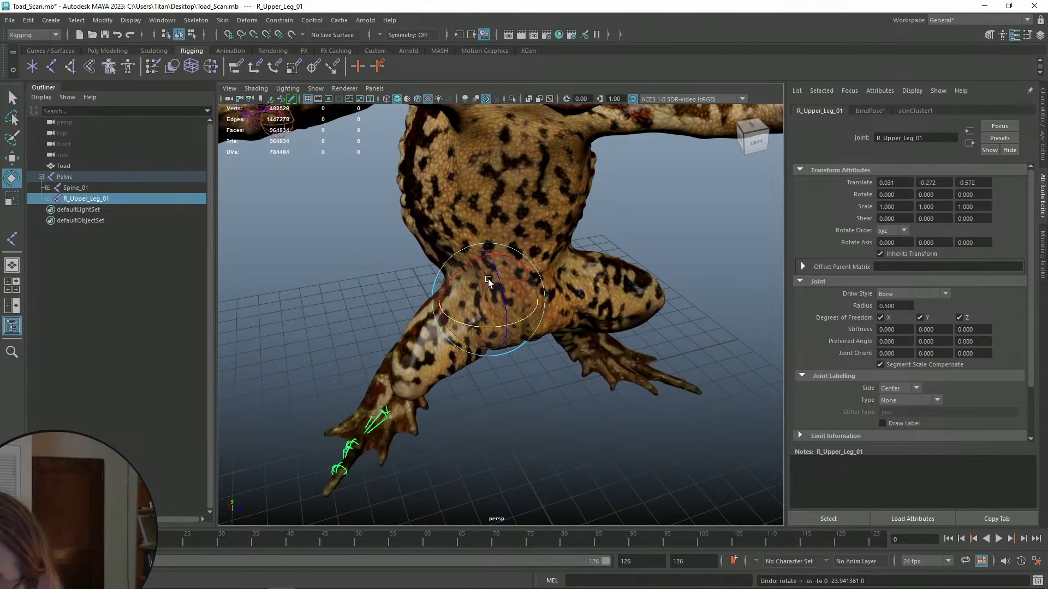
drag(506, 301, 555, 336)
scroll(556, 335, up, 3)
drag(468, 280, 475, 468)
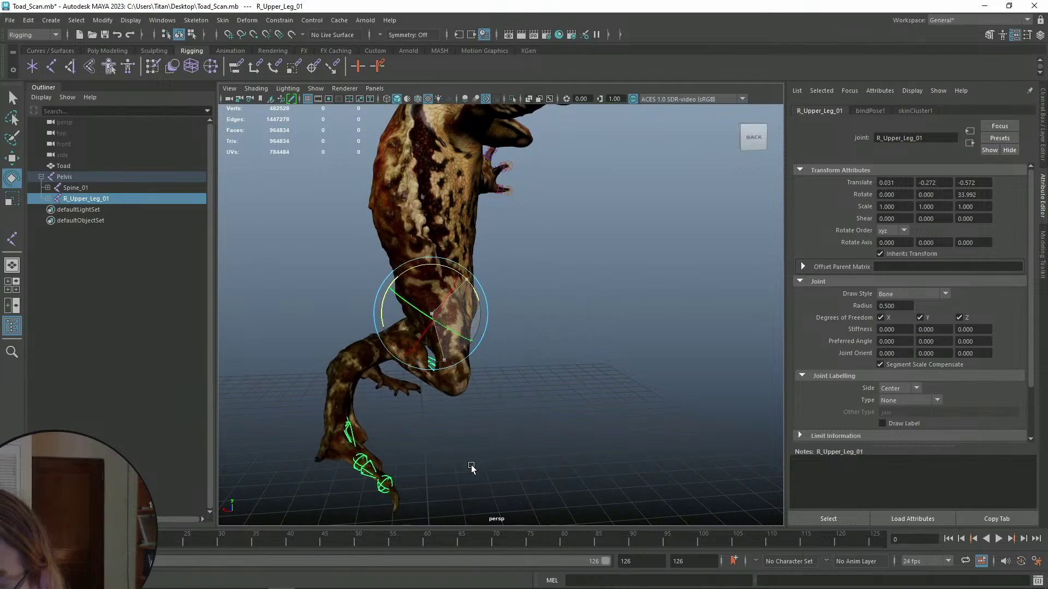
key(ctrl+z)
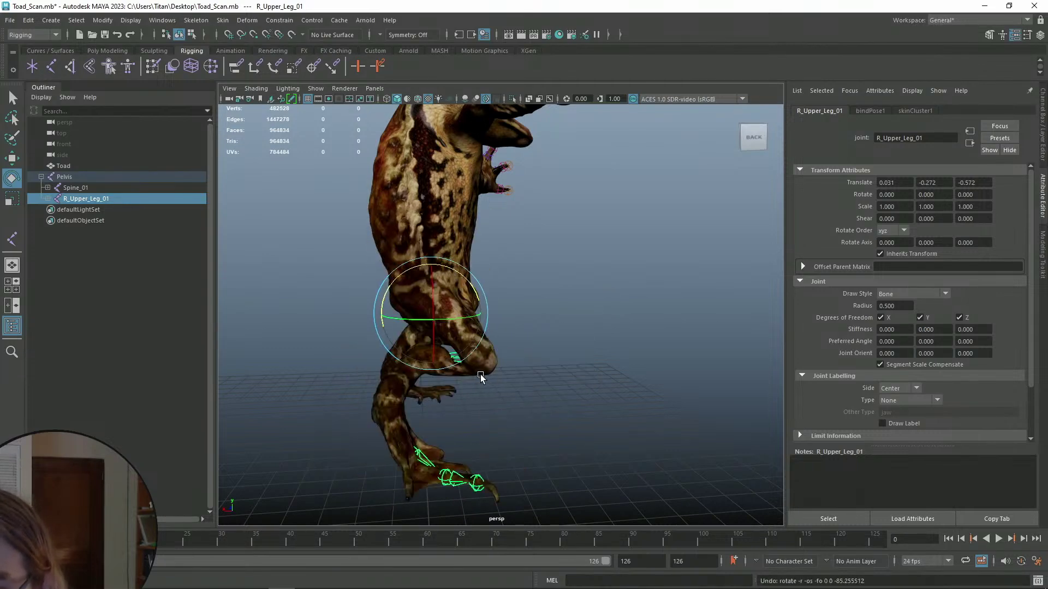
- Expand the R_Upper_Leg_01 hierarchy and test-rotate the R_Upper_Leg_02 joint, undoing each rotation
key(q)
click(48, 199)
click(86, 210)
alt+drag(489, 323, 370, 362)
key(e)
key(ctrl+z)
key(ctrl+z)
alt+drag(454, 362, 440, 382)
- Test-rotate the R_Middle_Leg and R_Lower_Leg joints to check how the skin bends, undoing each rotation
click(108, 221)
key(e)
key(ctrl+z)
click(99, 232)
alt+middle_drag(553, 349, 592, 246)
drag(429, 303, 490, 422)
key(ctrl+z)
- Test-rotate the R_Foot joint to check the foot's deformation, and undo the rotations
key(Down)
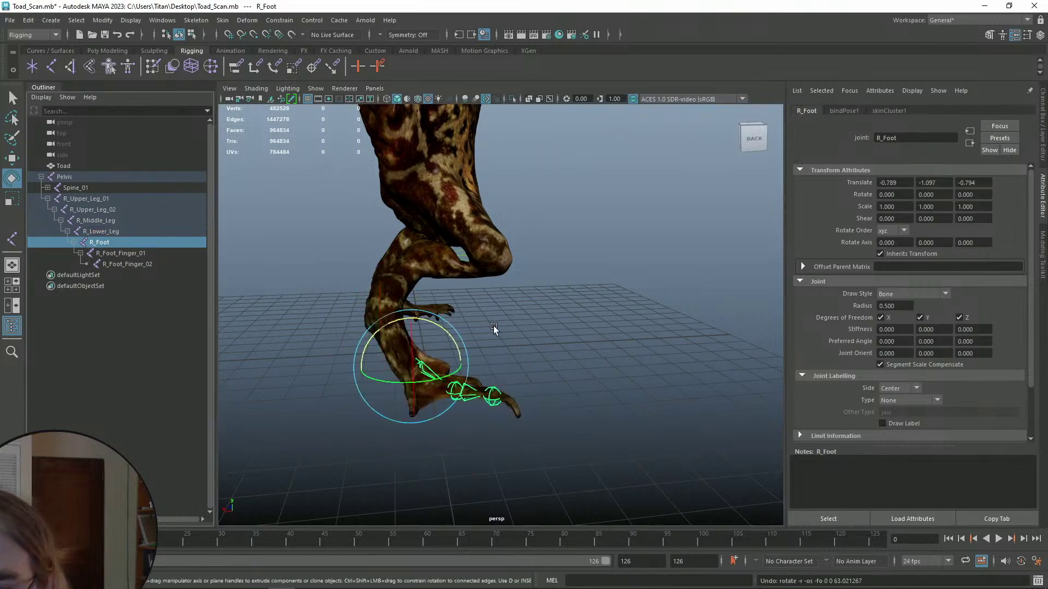
key(ctrl+z)
key(ctrl+z)
key(ctrl+z)
key(ctrl+z)
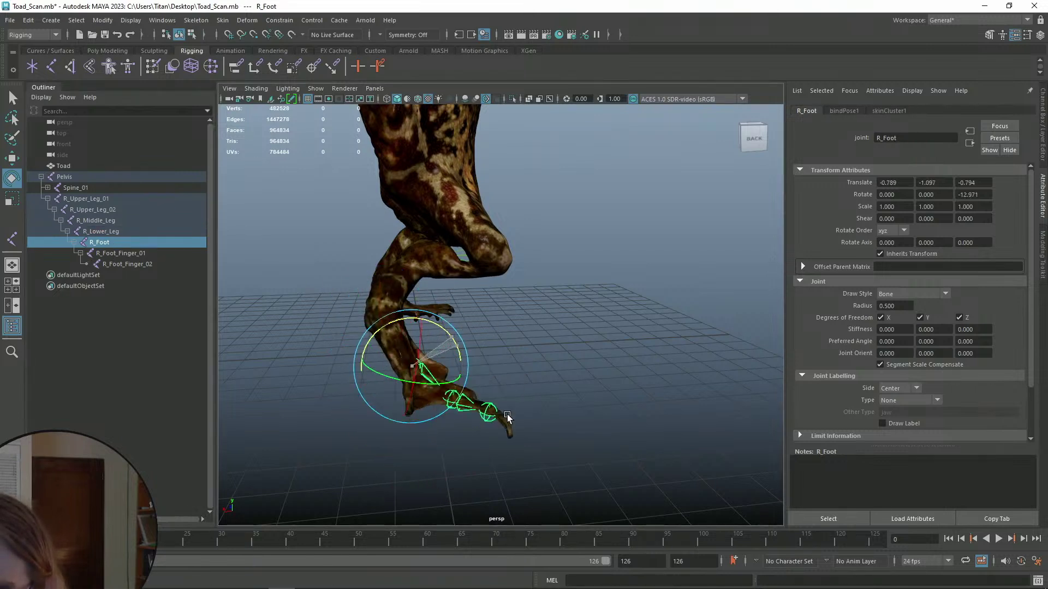
- Test-rotate the R_Foot_Finger_01 and R_Foot_Finger_02 joints, undoing each rotation
key(Down)
drag(488, 364, 447, 315)
key(ctrl+z)
click(126, 264)
drag(528, 378, 490, 309)
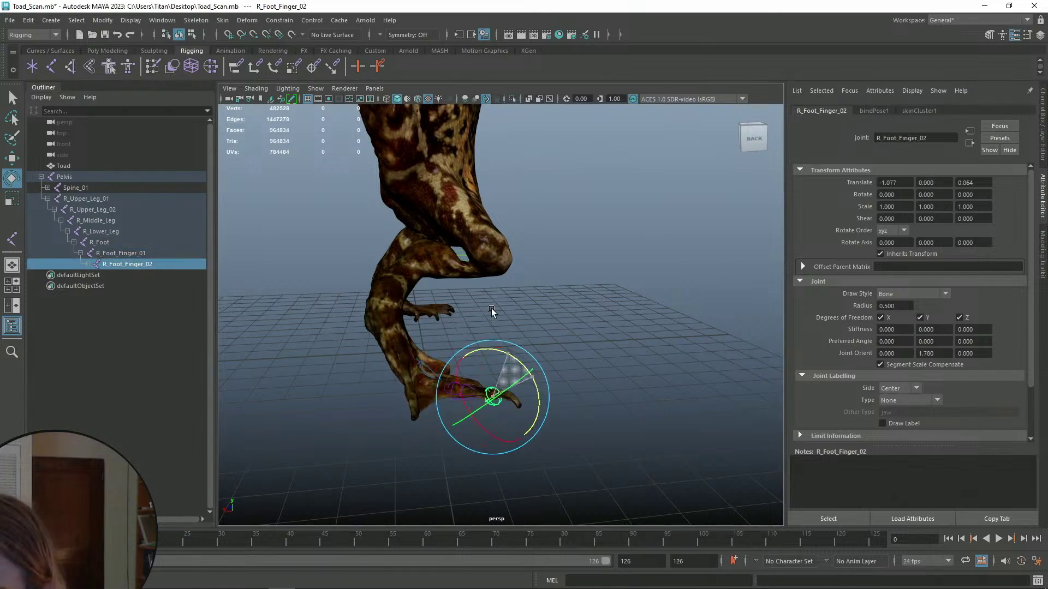
key(ctrl+z)
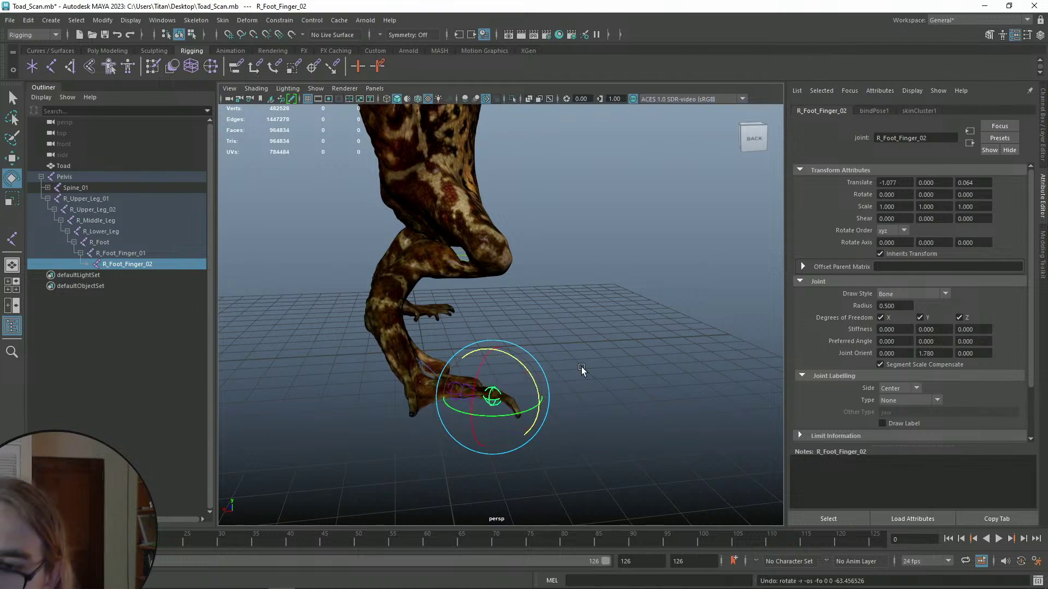
- Select the Jaw joint inside the toad's open mouth
key(q)
click(587, 353)
scroll(589, 349, down, 8)
alt+drag(590, 349, 480, 333)
scroll(534, 312, up, 6)
alt+middle_drag(533, 312, 554, 420)
scroll(548, 305, up, 4)
alt+drag(548, 305, 584, 327)
alt+middle_drag(584, 327, 602, 507)
scroll(517, 310, up, 3)
click(518, 295)
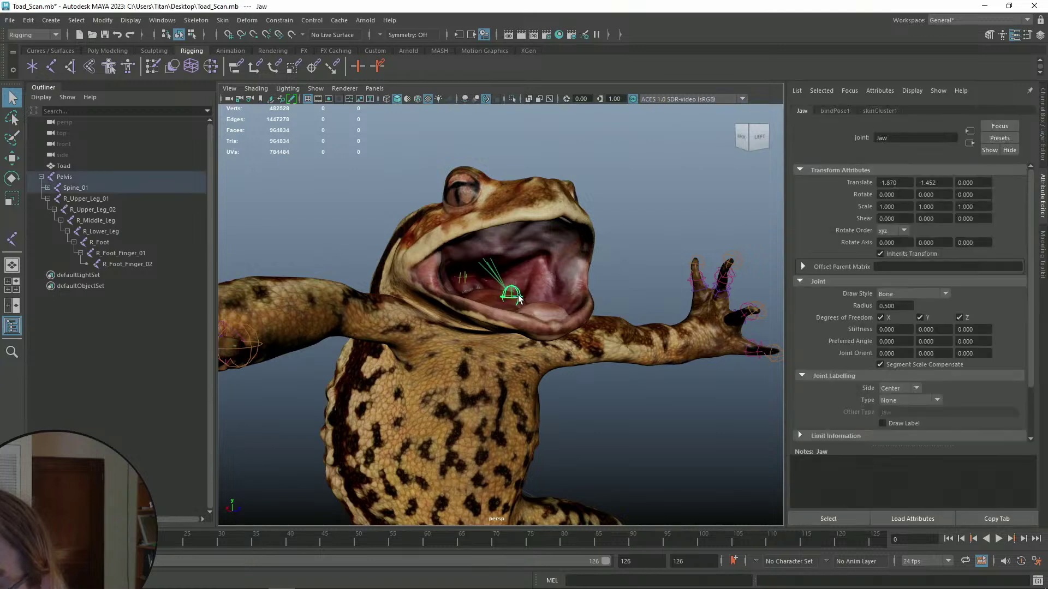
alt+drag(521, 362, 498, 357)
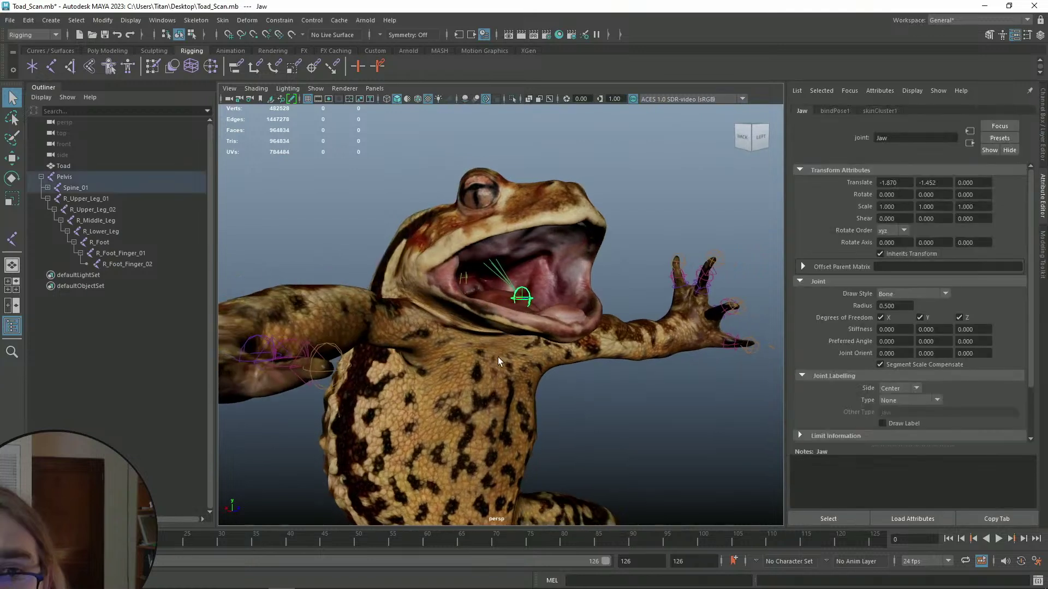
- Expand the Spine_01 and Spine_02 hierarchies to locate the Jaw joint under Head
click(48, 187)
click(55, 199)
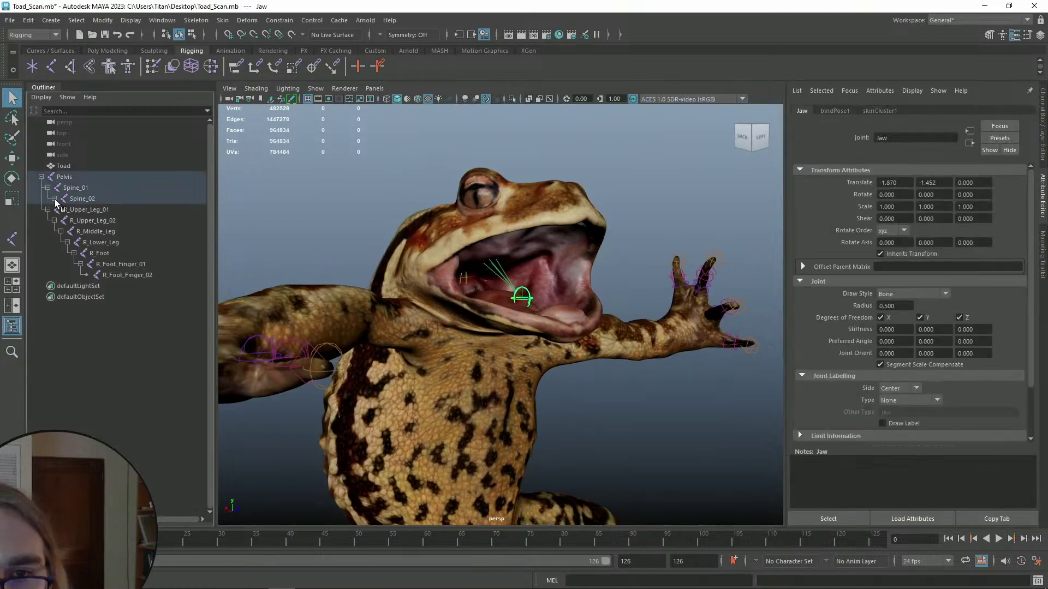
click(55, 199)
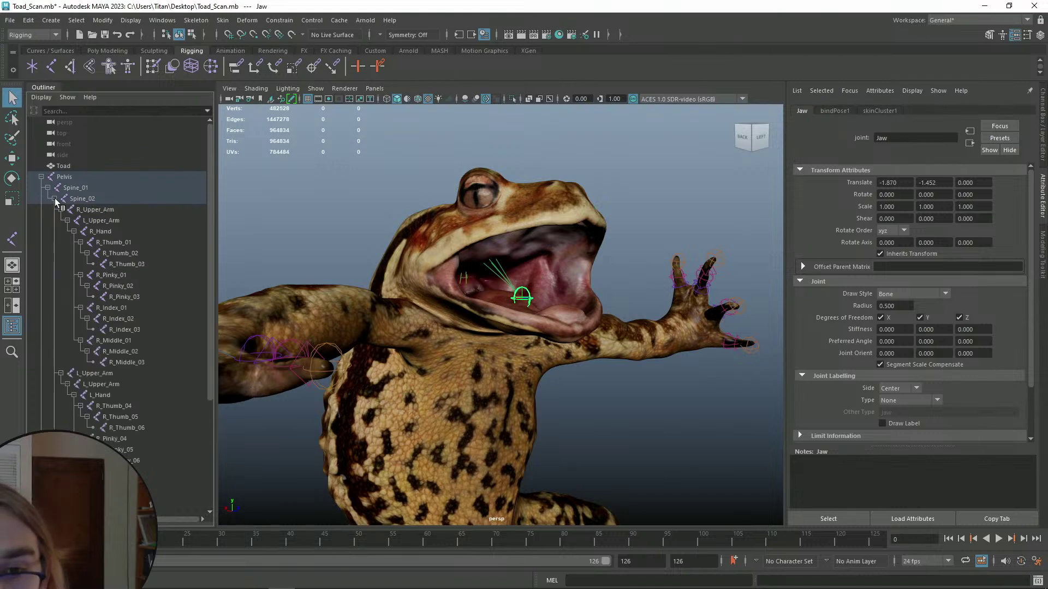
scroll(494, 372, down, 3)
scroll(130, 349, down, 5)
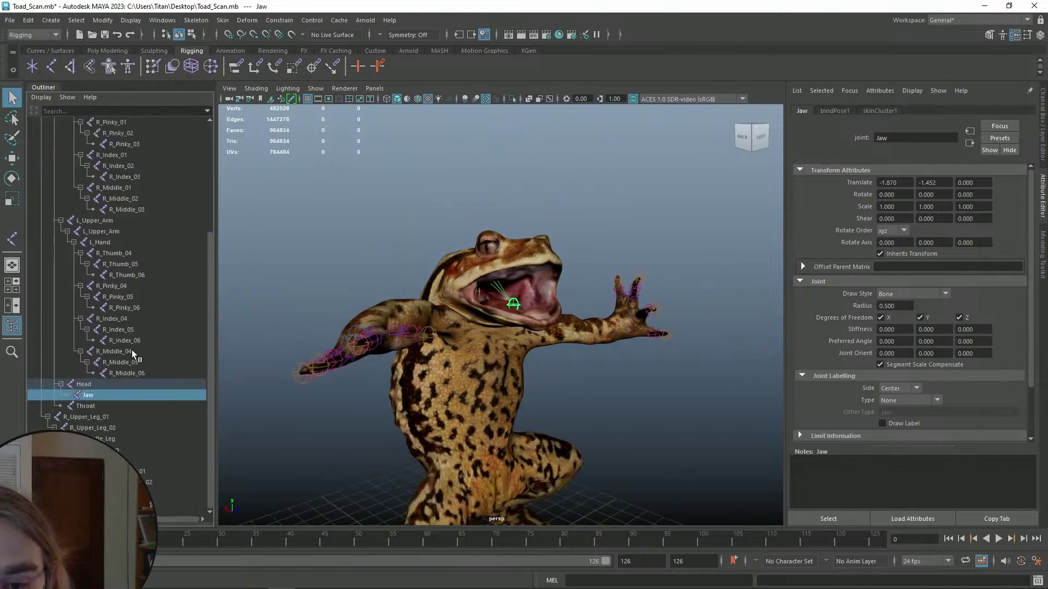
- Test-rotate the Jaw joint in several directions to check the mouth's deformation, undoing the rotations
scroll(567, 379, up, 3)
key(e)
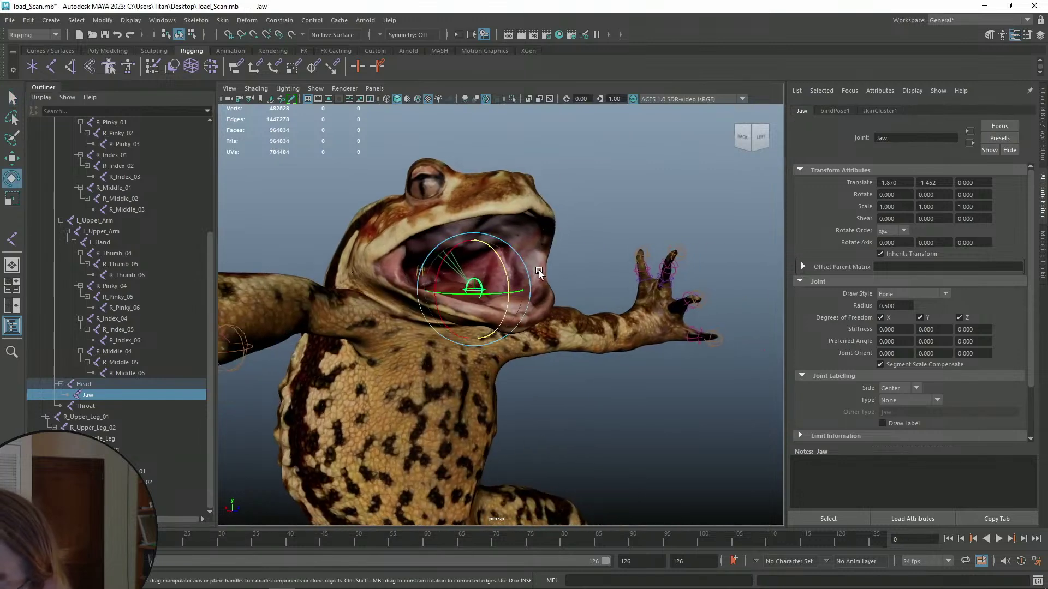
drag(503, 306, 454, 123)
alt+drag(512, 185, 427, 252)
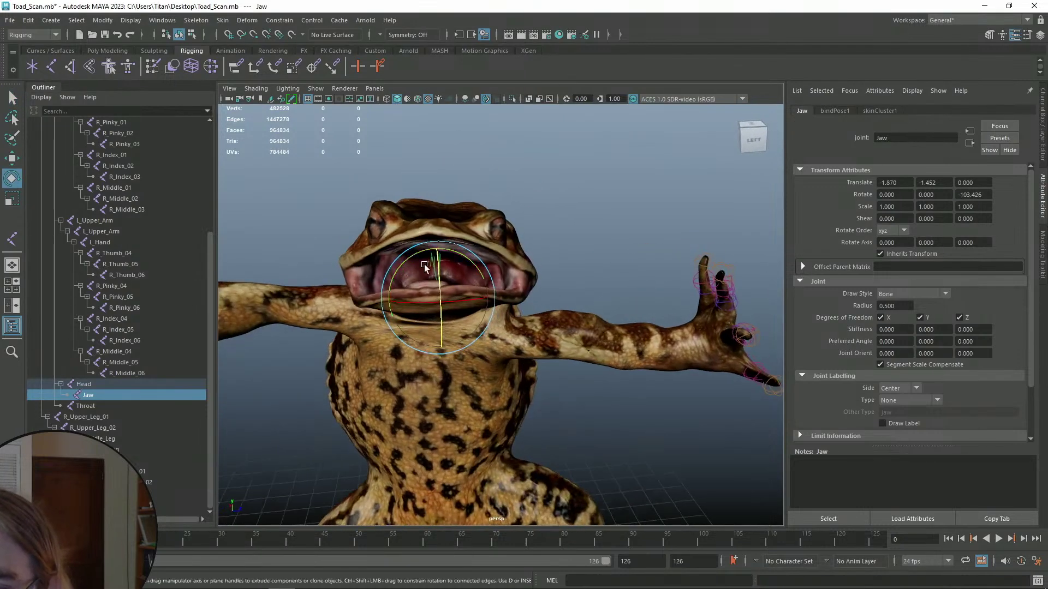
drag(441, 323, 451, 279)
alt+drag(492, 277, 553, 265)
key(ctrl+z)
alt+drag(554, 323, 546, 295)
drag(487, 245, 510, 231)
key(ctrl+z)
- Test-move the Throat joint in several directions to check how the throat skin deforms, undoing each move
alt+drag(569, 377, 498, 302)
alt+middle_drag(548, 335, 517, 306)
scroll(451, 303, up, 4)
alt+drag(451, 302, 525, 326)
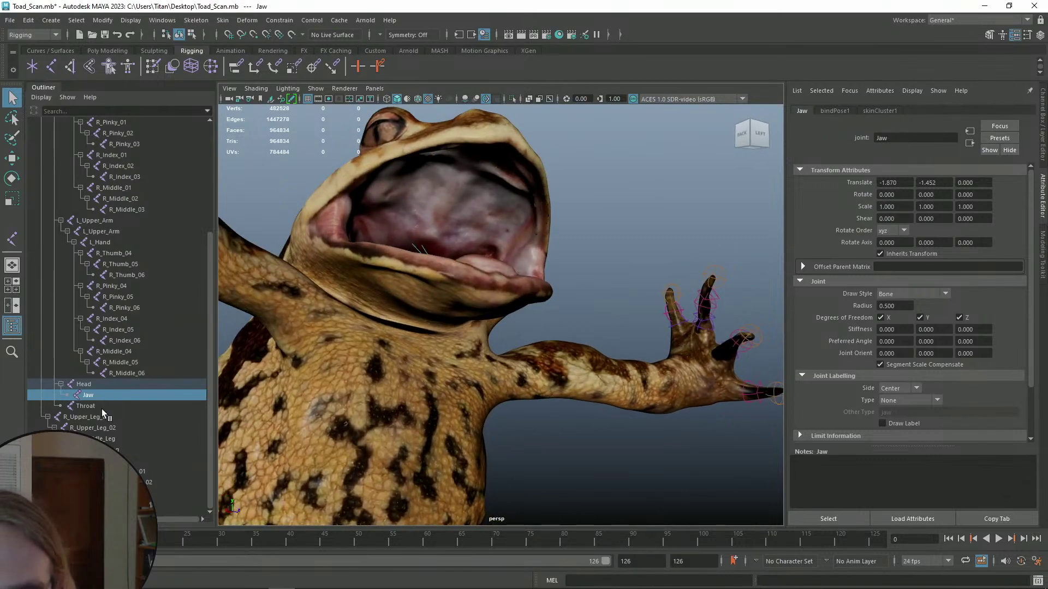
click(86, 406)
key(w)
alt+drag(459, 329, 436, 338)
drag(401, 588, 585, 334)
key(ctrl+z)
scroll(580, 297, down, 8)
scroll(550, 342, up, 6)
alt+drag(517, 332, 512, 299)
drag(428, 290, 435, 227)
key(ctrl+z)
- Clear the joint selection and save the scene with the whole toad in view
click(554, 229)
alt+middle_drag(435, 227, 400, 218)
alt+drag(400, 218, 454, 232)
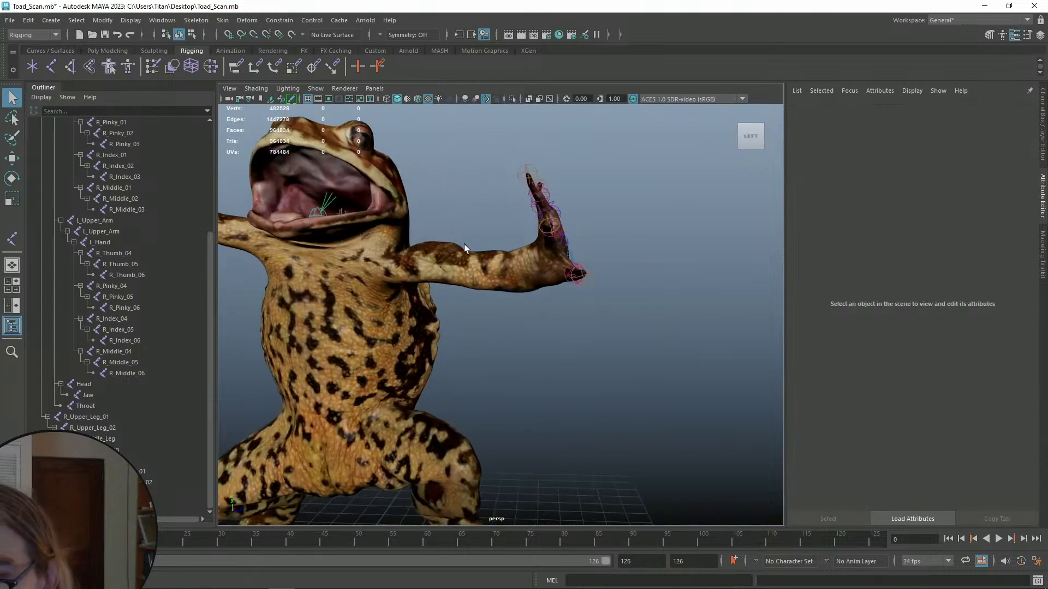
scroll(455, 232, down, 5)
alt+middle_drag(454, 231, 489, 266)
alt+drag(489, 266, 469, 301)
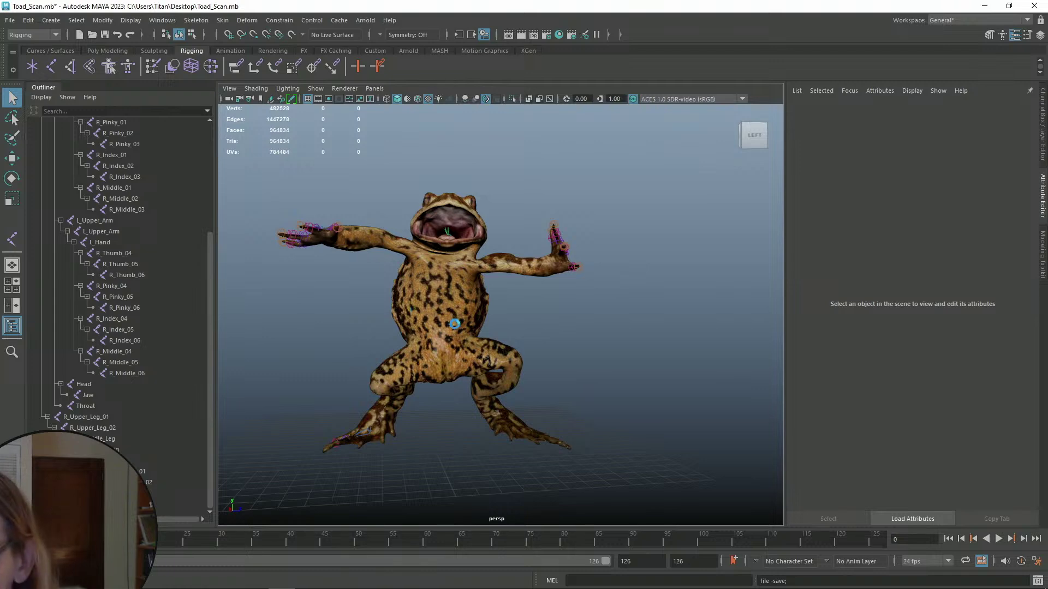
- Examine the bound toad mesh up close, both unselected and with its wireframe highlighted
scroll(457, 316, up, 6)
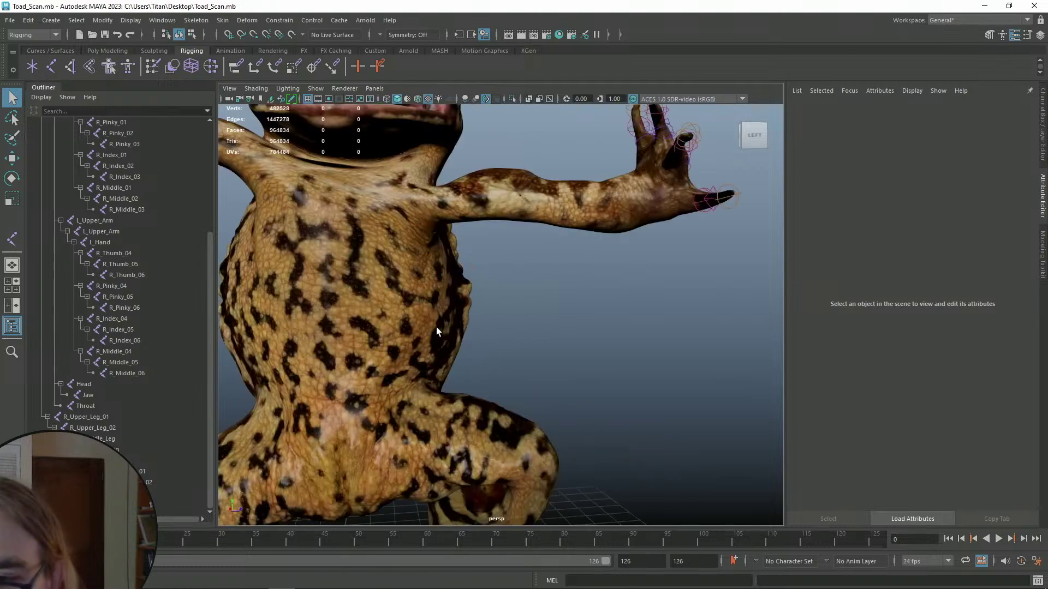
scroll(436, 325, down, 6)
scroll(480, 361, up, 2)
mouse_move(462, 325)
alt+mouse_down()
mouse_move(655, 349)
mouse_move(508, 329)
mouse_move(477, 337)
alt+mouse_up()
scroll(465, 326, up, 4)
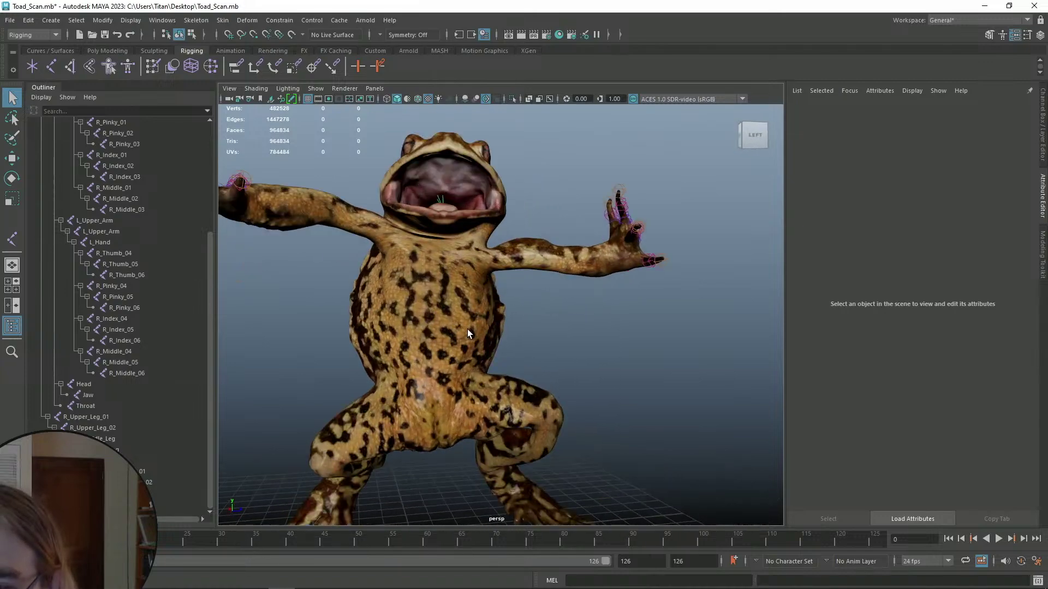
click(477, 316)
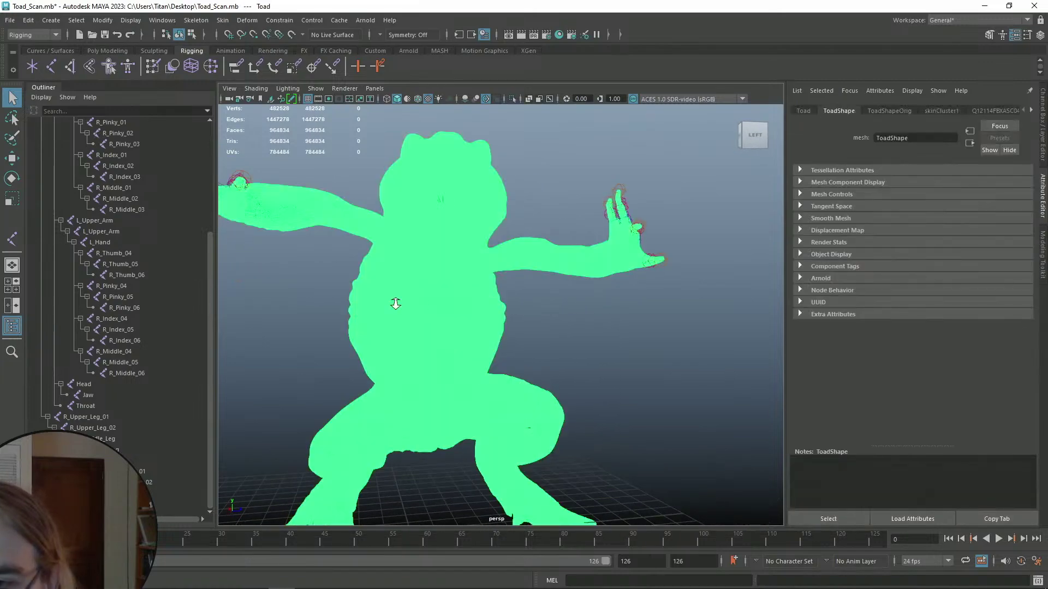
scroll(398, 307, up, 10)
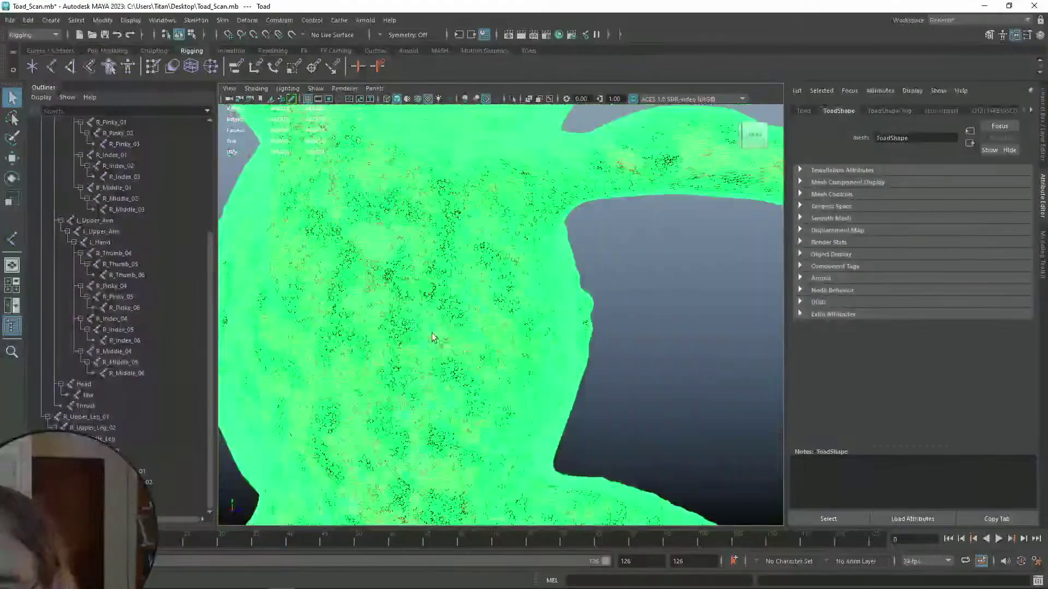
scroll(544, 338, down, 10)
click(560, 323)
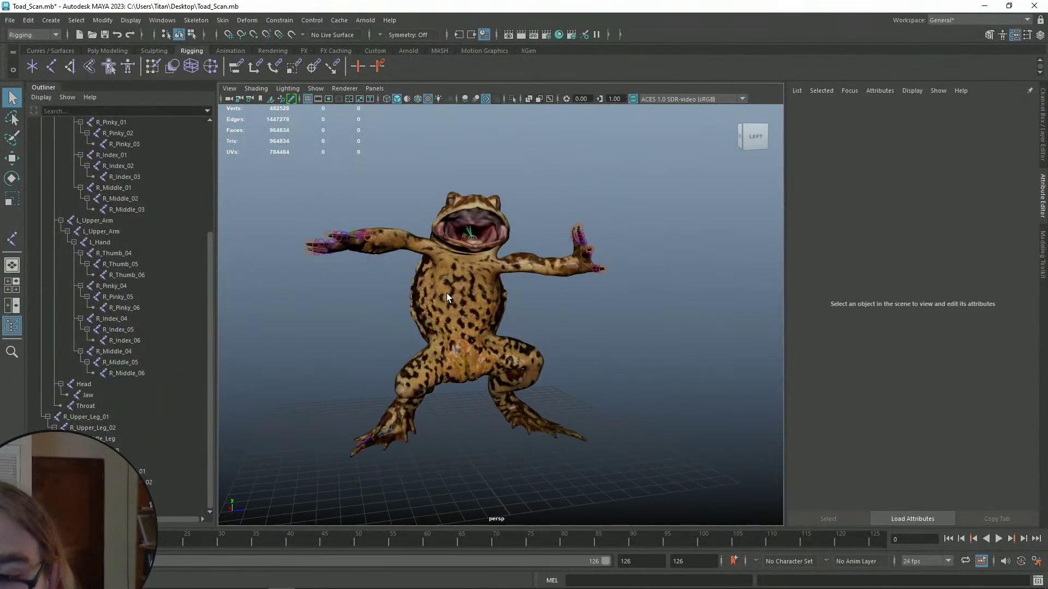
- Save the scene and inspect the bound toad's head, open mouth and body up close from several angles
key(ctrl+s)
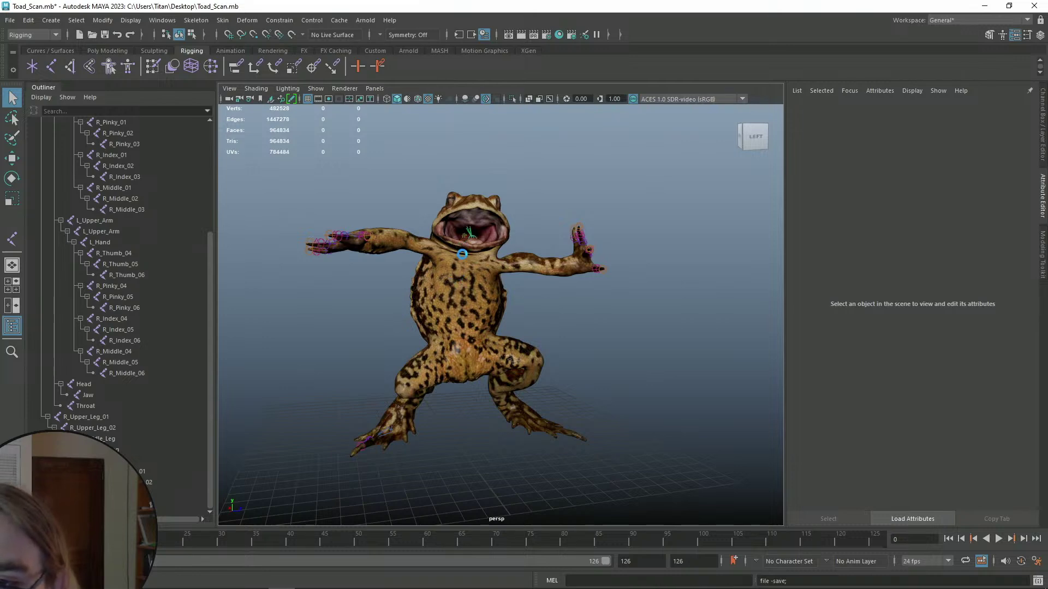
scroll(471, 221, up, 5)
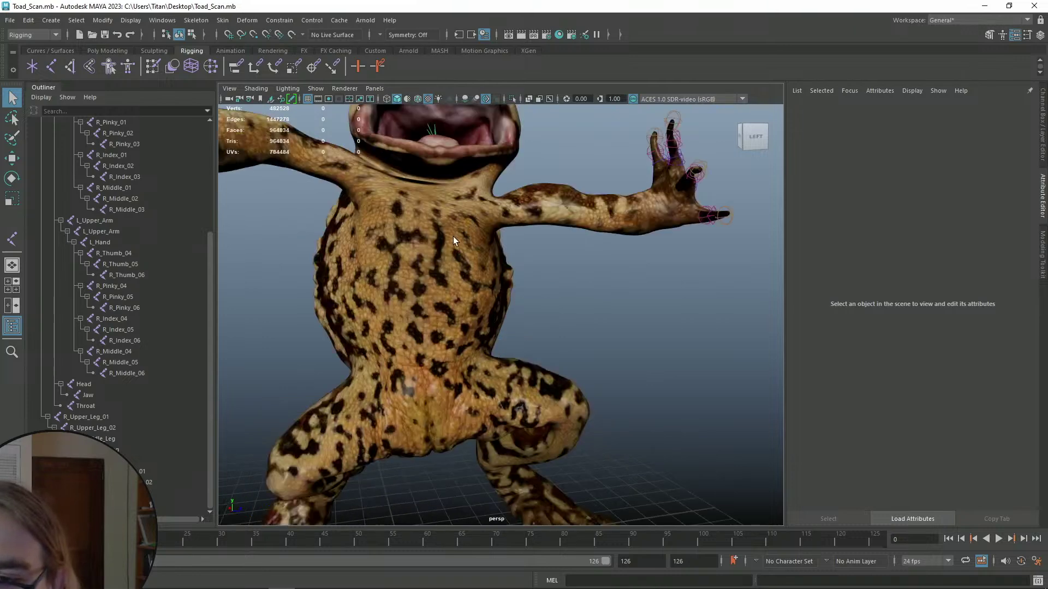
scroll(453, 231, down, 4)
alt+drag(456, 227, 418, 298)
scroll(516, 329, up, 5)
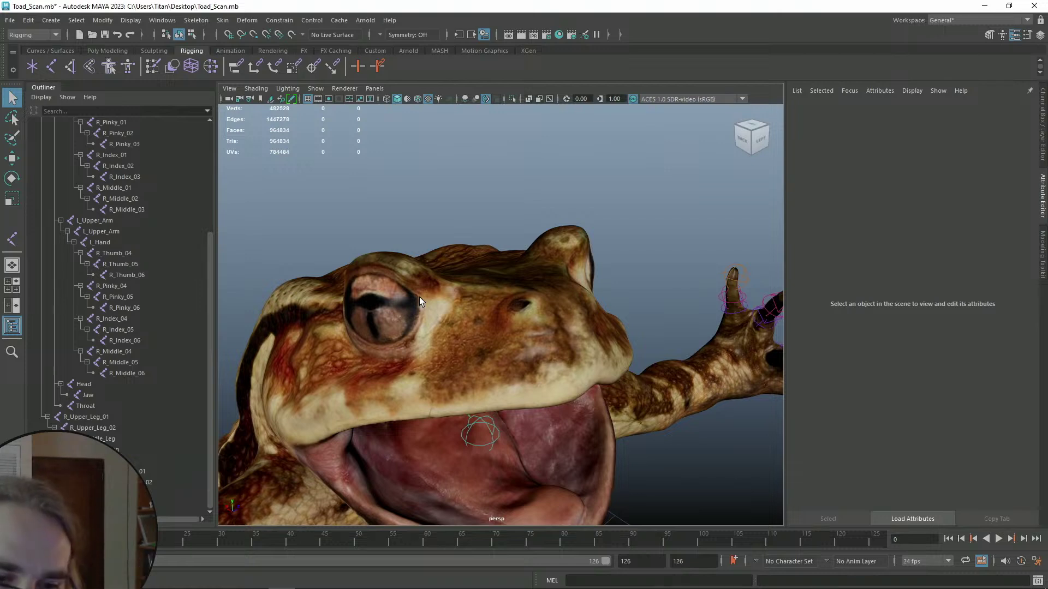
scroll(434, 326, down, 6)
alt+middle_drag(524, 377, 457, 325)
scroll(457, 324, up, 3)
alt+drag(459, 326, 440, 316)
alt+middle_drag(440, 315, 444, 292)
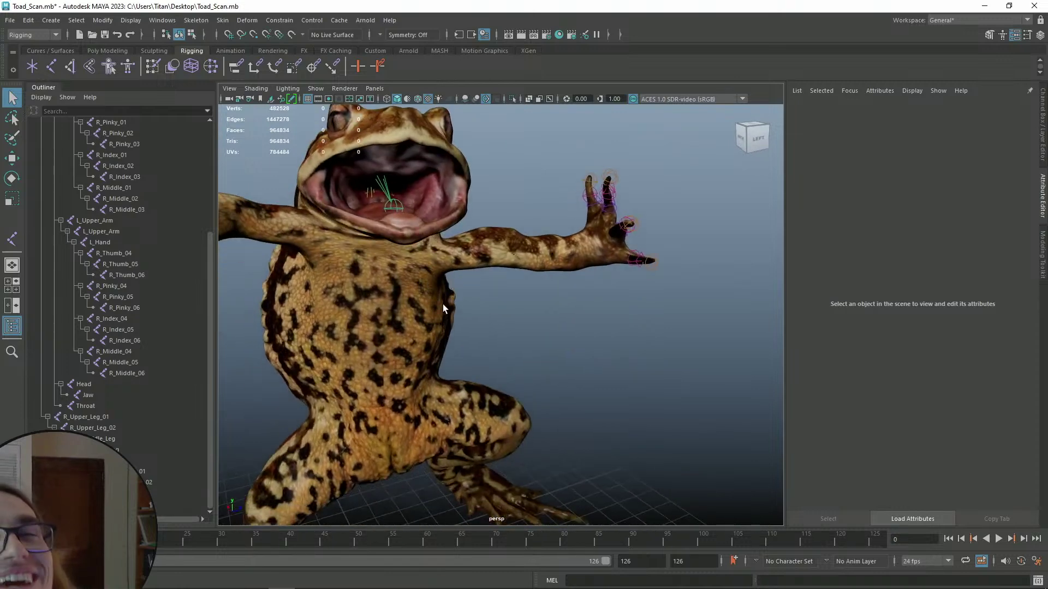
alt+drag(453, 325, 569, 332)
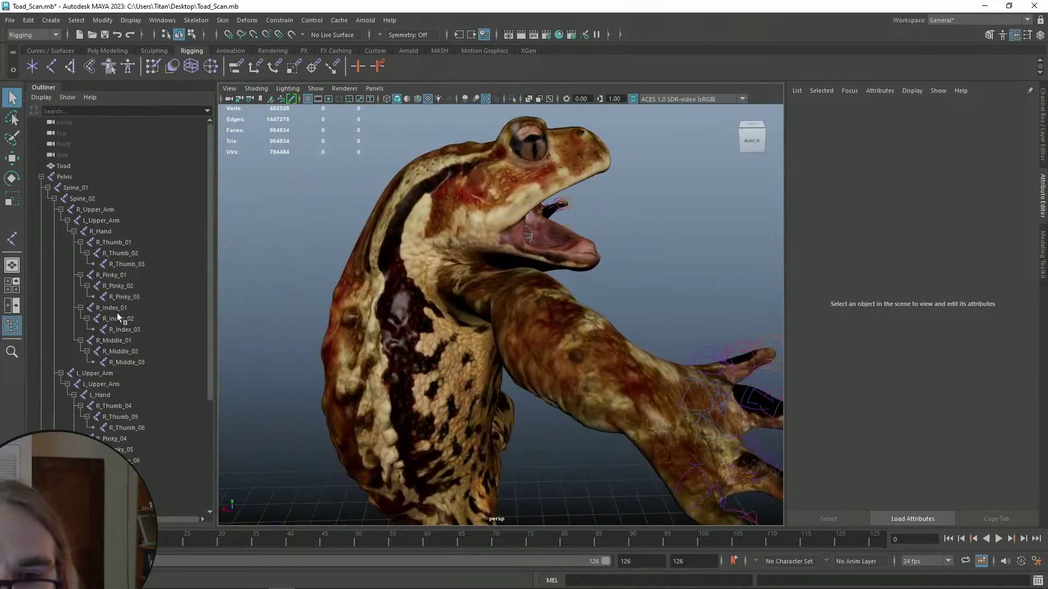
- Test-rotate the Head joint in different directions to check the neck's deformation, undo the rotations and clear the selection
click(85, 384)
key(e)
mouse_move(461, 262)
alt+mouse_down()
mouse_move(416, 271)
mouse_move(467, 251)
alt+mouse_up()
drag(474, 197, 421, 195)
key(ctrl+z)
drag(357, 184, 417, 211)
alt+drag(505, 216, 580, 238)
key(ctrl+z)
key(ctrl+z)
key(q)
click(572, 235)
- Test-rotate the L_Hand joint to check how the wrist and hand deform
alt+middle_drag(580, 238, 465, 234)
alt+right_drag(466, 234, 512, 261)
alt+middle_drag(512, 262, 501, 265)
alt+drag(500, 265, 265, 250)
click(104, 241)
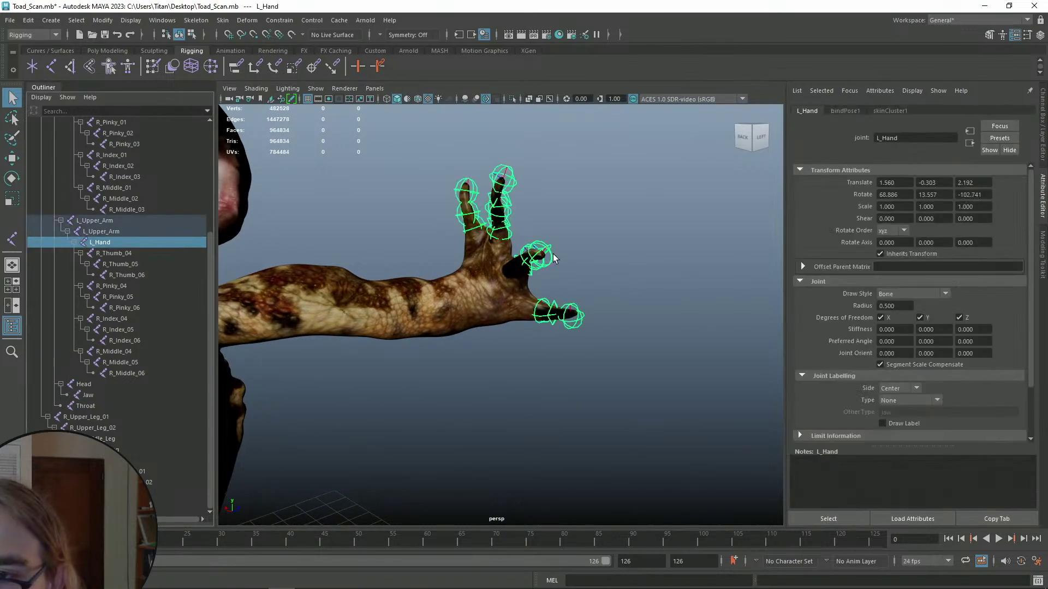
key(e)
drag(498, 262, 528, 211)
alt+drag(528, 211, 513, 286)
key(w)
key(e)
key(w)
key(e)
key(w)
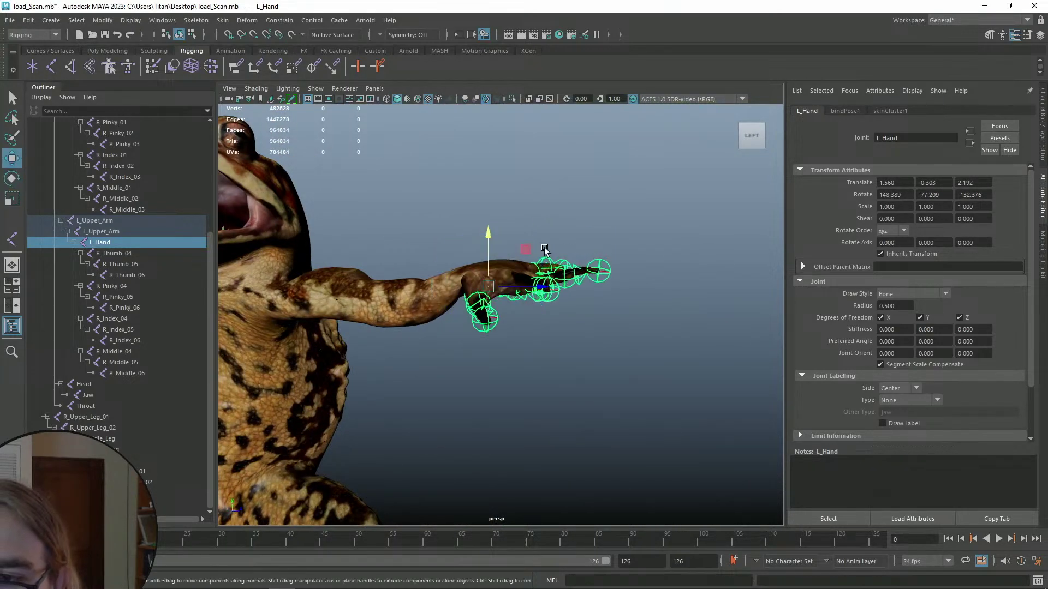
- Test-move the L_Hand joint vertically, undo the hand's move and rotations, and clear the selection
alt+middle_drag(545, 246, 587, 227)
drag(530, 222, 546, 246)
alt+right_drag(545, 242, 501, 206)
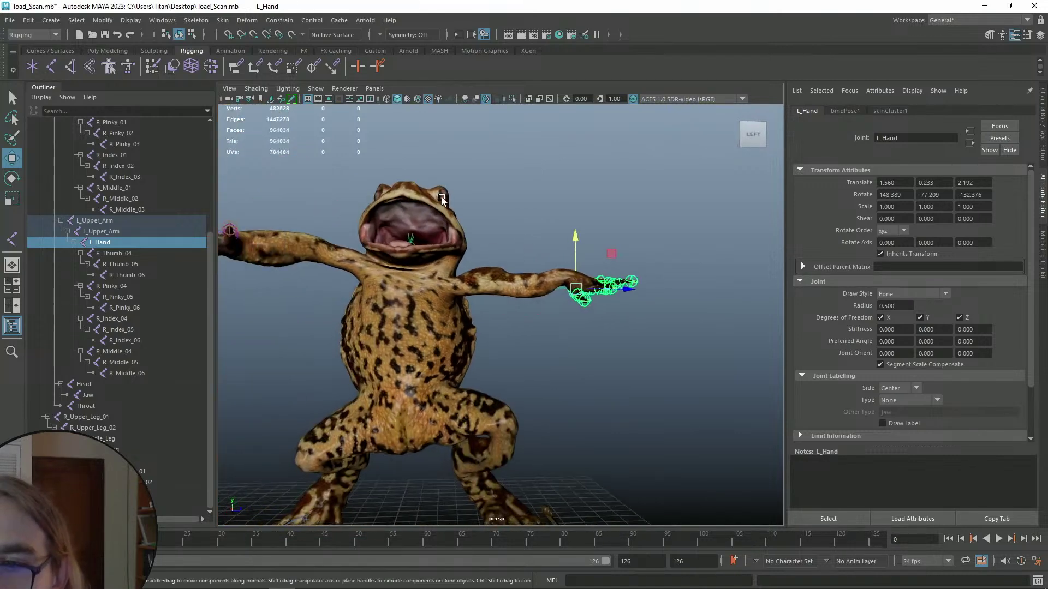
key(ctrl+z)
key(ctrl+z)
key(ctrl+z)
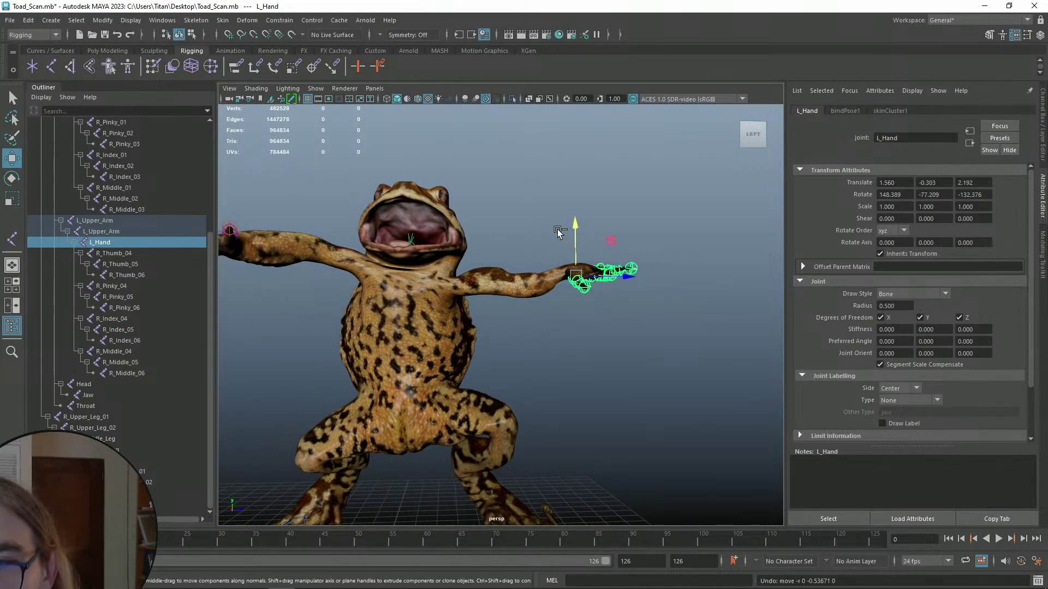
key(ctrl+z)
key(ctrl+z)
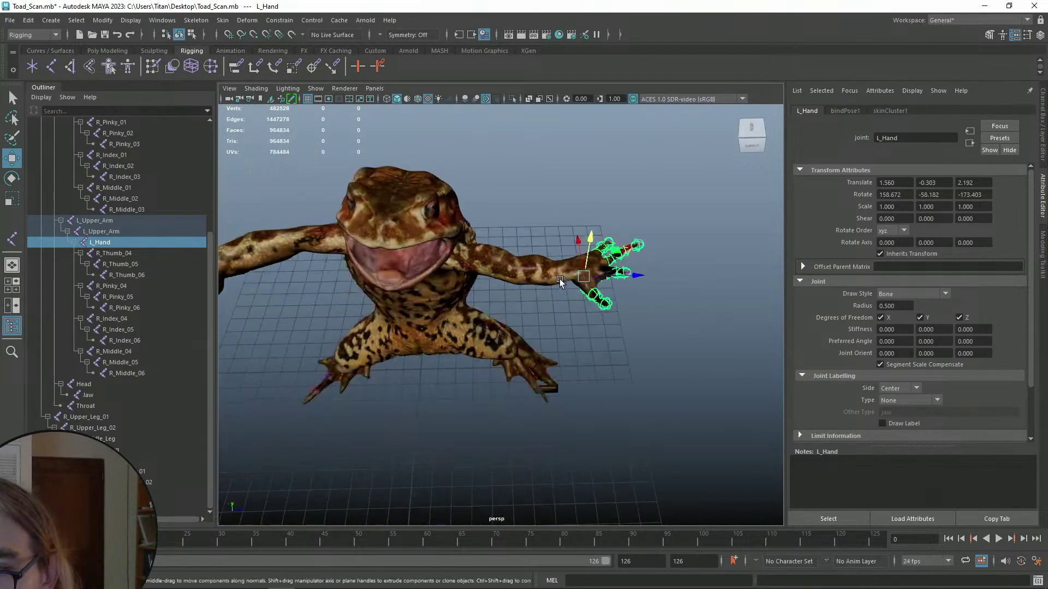
alt+drag(608, 286, 565, 206)
key(q)
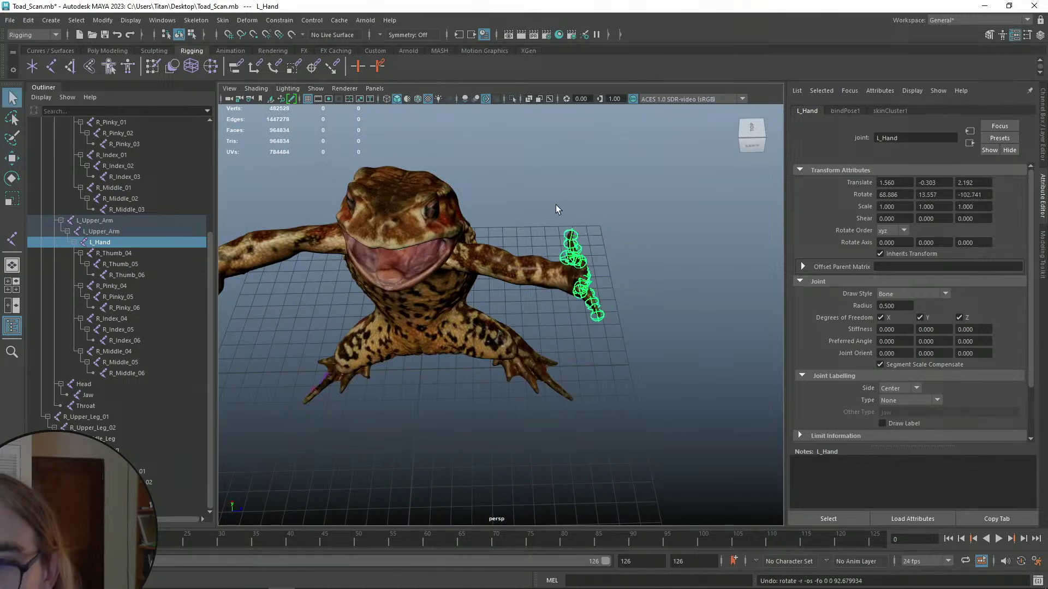
click(565, 207)
- Save the scene with the toad's upper body viewed from the front
alt+drag(483, 251, 572, 244)
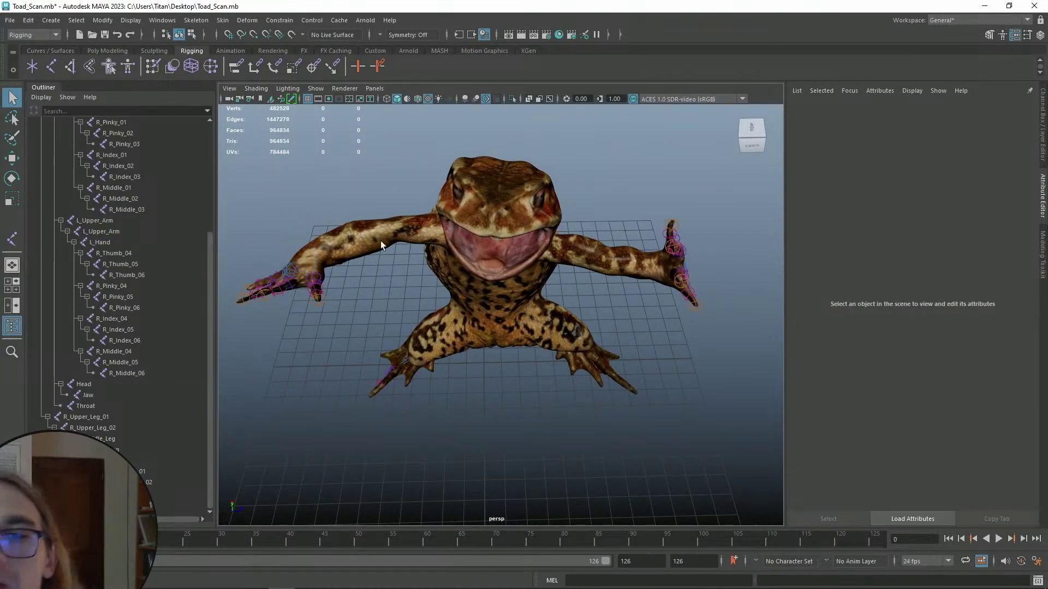
scroll(531, 266, up, 5)
alt+drag(524, 273, 481, 280)
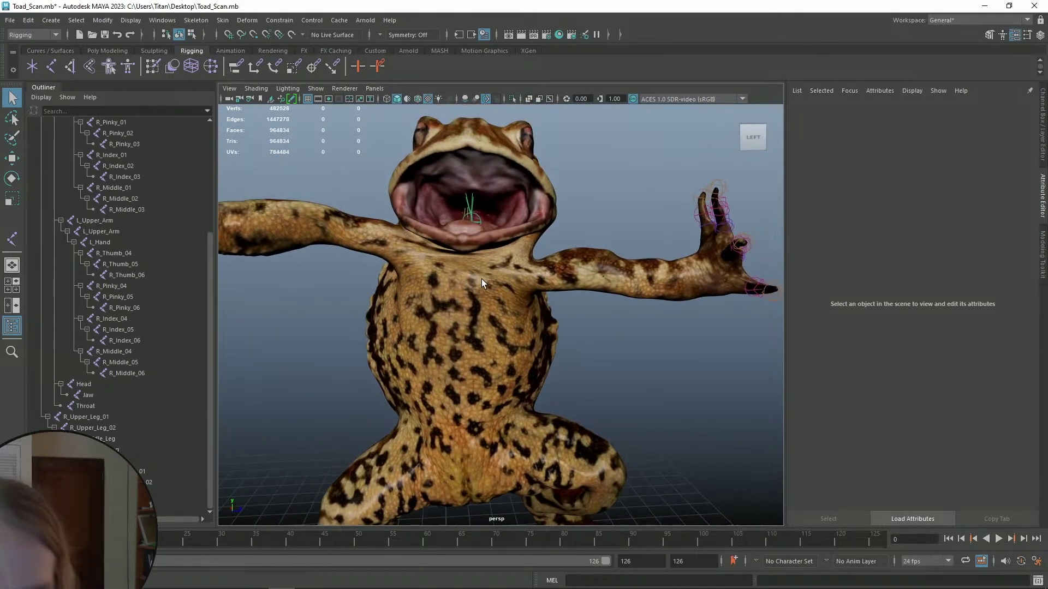
key(ctrl+s)
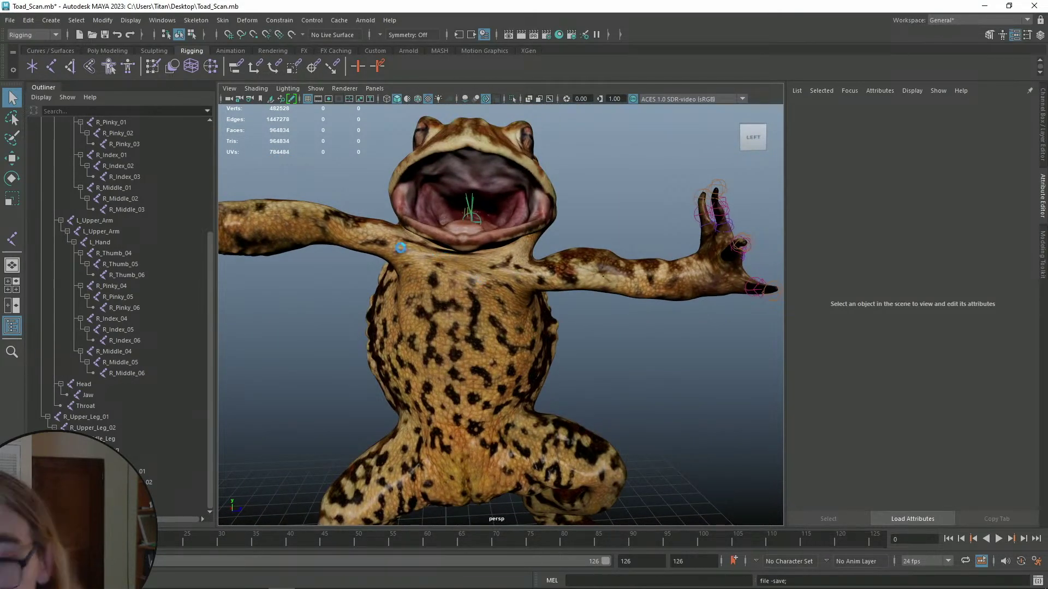
- Test-move the R_Upper_Arm joint vertically to check the shoulder's deformation, undoing the moves
click(104, 221)
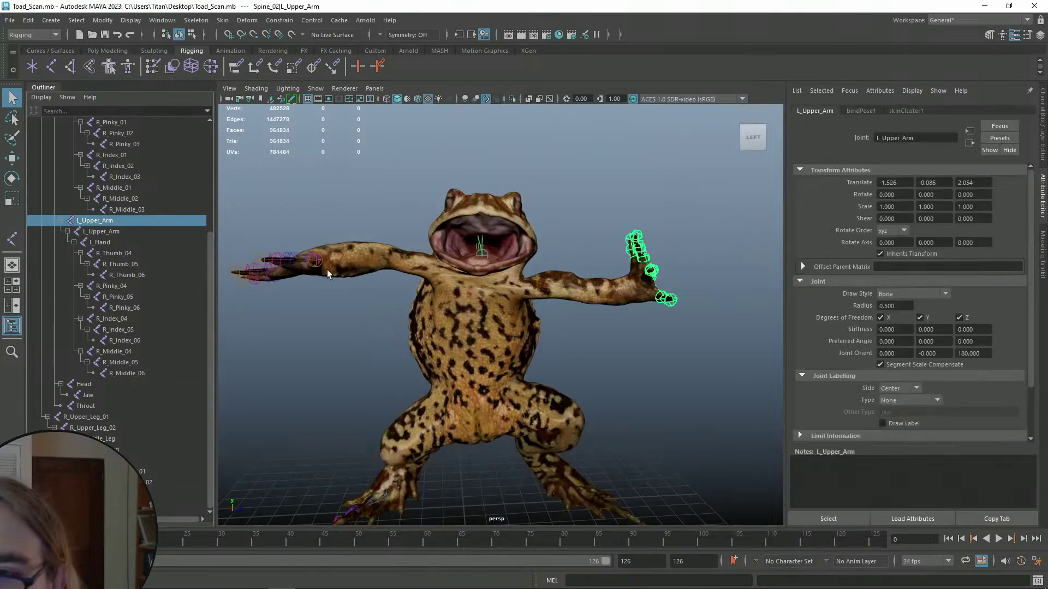
scroll(129, 224, up, 5)
click(114, 210)
key(w)
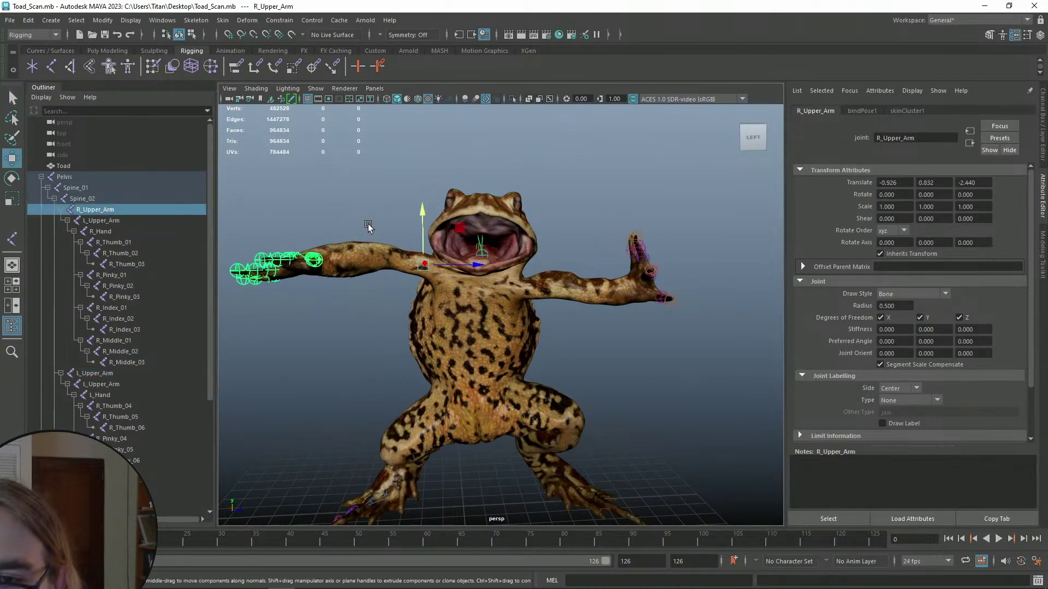
alt+middle_drag(369, 225, 414, 237)
scroll(414, 237, up, 3)
drag(435, 191, 446, 244)
scroll(421, 232, down, 5)
scroll(444, 228, up, 5)
key(ctrl+z)
key(ctrl+z)
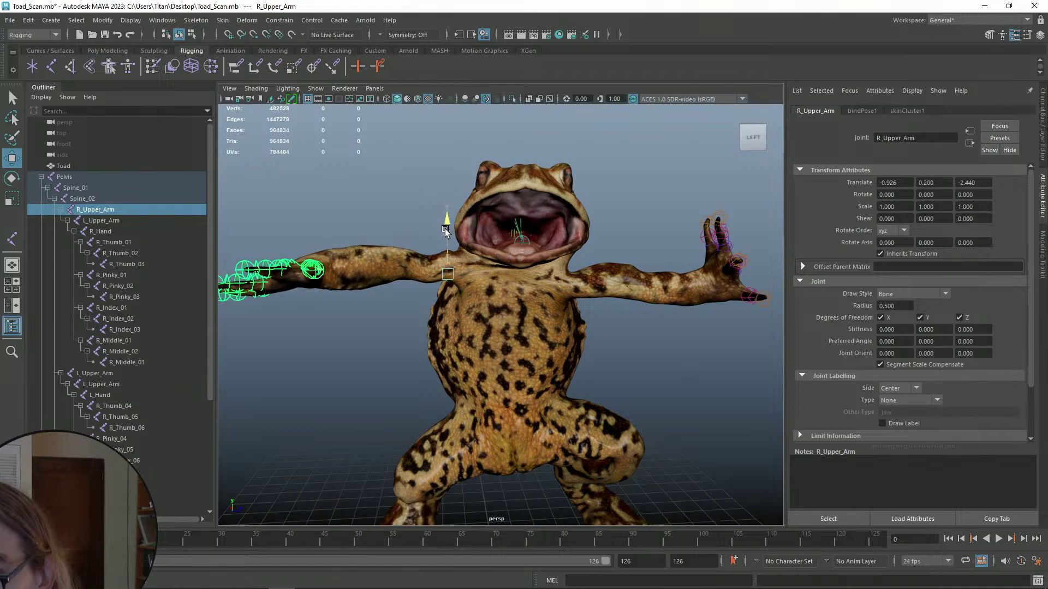
key(ctrl+z)
key(ctrl+z)
- Clear the joint selection and save the scene with the whole toad in view
key(q)
mouse_move(607, 255)
alt+mouse_down()
mouse_move(589, 237)
mouse_move(606, 248)
alt+mouse_up()
click(606, 247)
scroll(606, 248, down, 4)
key(ctrl+s)
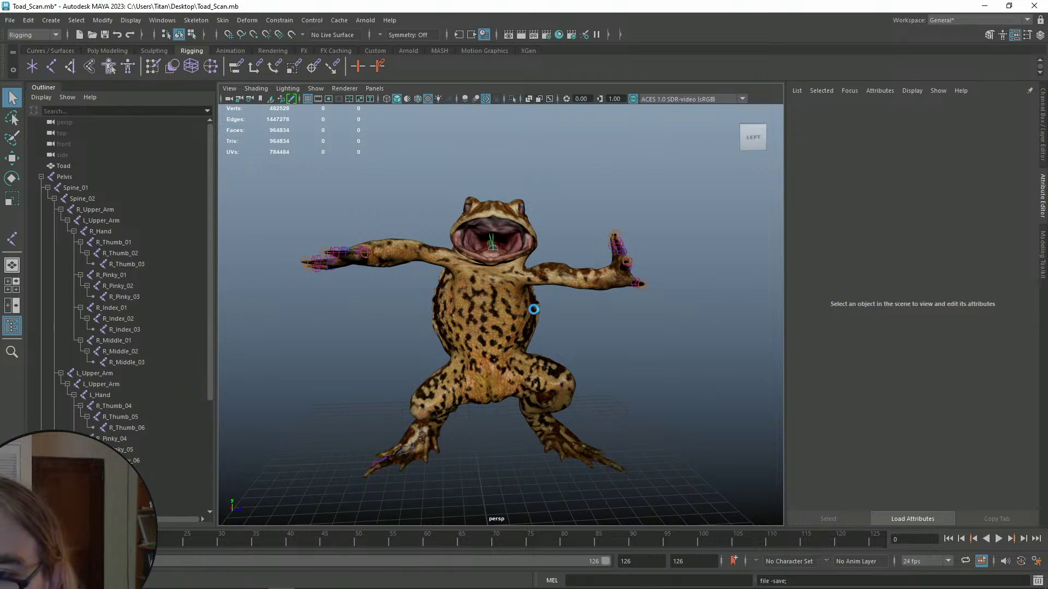
- Hide the Toad mesh so that only the skeleton is displayed
alt+drag(551, 337, 579, 201)
scroll(579, 200, up, 3)
alt+middle_drag(579, 376, 570, 310)
scroll(507, 260, down, 5)
alt+drag(506, 260, 462, 254)
click(480, 258)
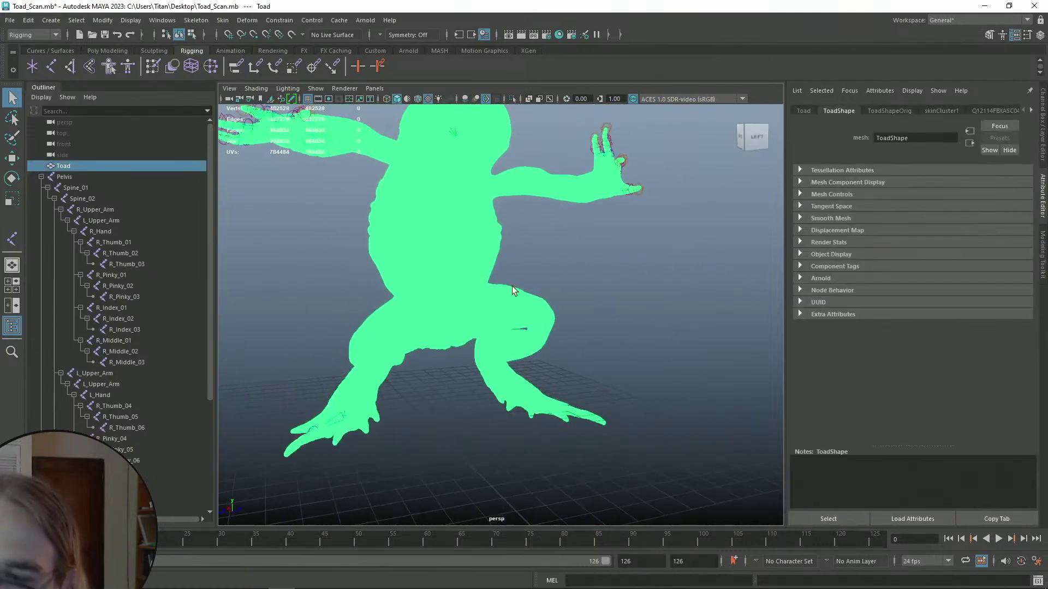
key(h)
- Try to unbind the skin with the Pelvis joint hierarchy selected
alt+middle_drag(497, 317, 506, 382)
scroll(529, 327, down, 4)
alt+drag(528, 326, 510, 321)
scroll(505, 312, up, 2)
click(481, 275)
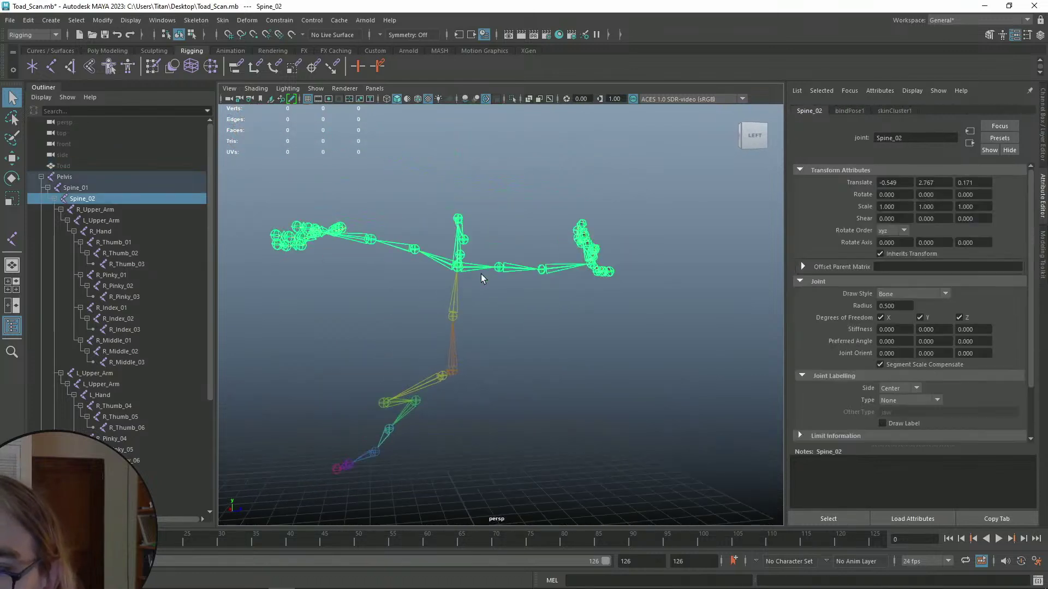
click(405, 125)
click(76, 178)
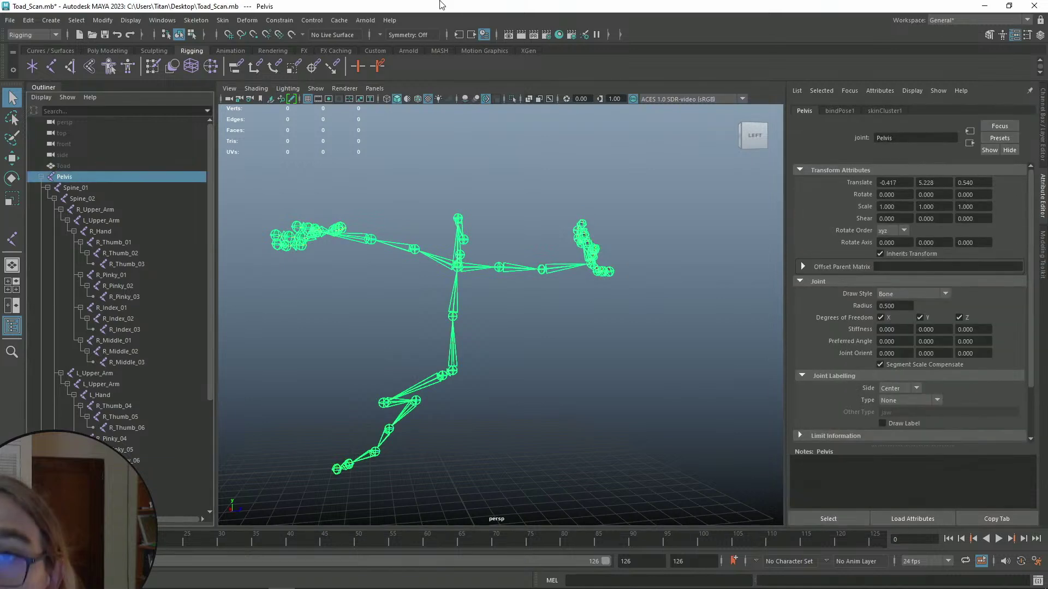
click(312, 20)
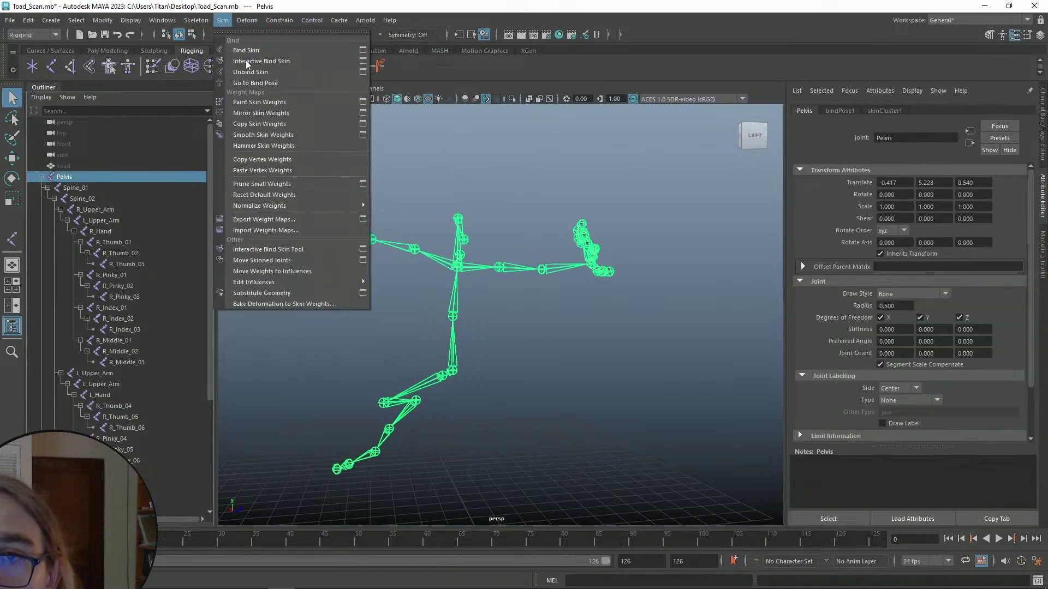
click(260, 72)
click(487, 189)
- Unbind the skin with the hidden Toad mesh selected
scroll(507, 305, up, 4)
alt+middle_drag(442, 307, 455, 265)
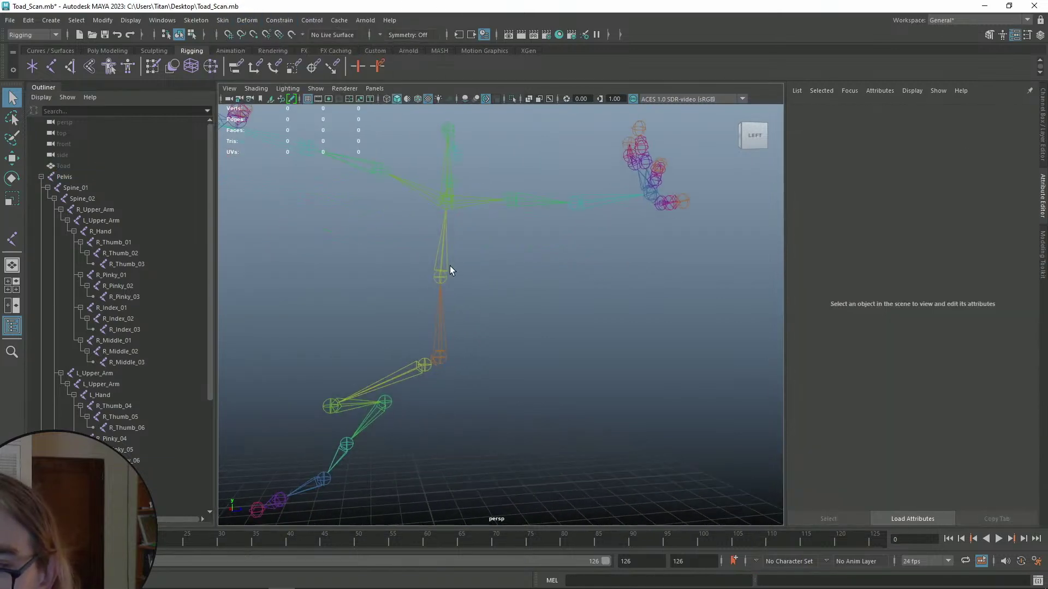
click(64, 166)
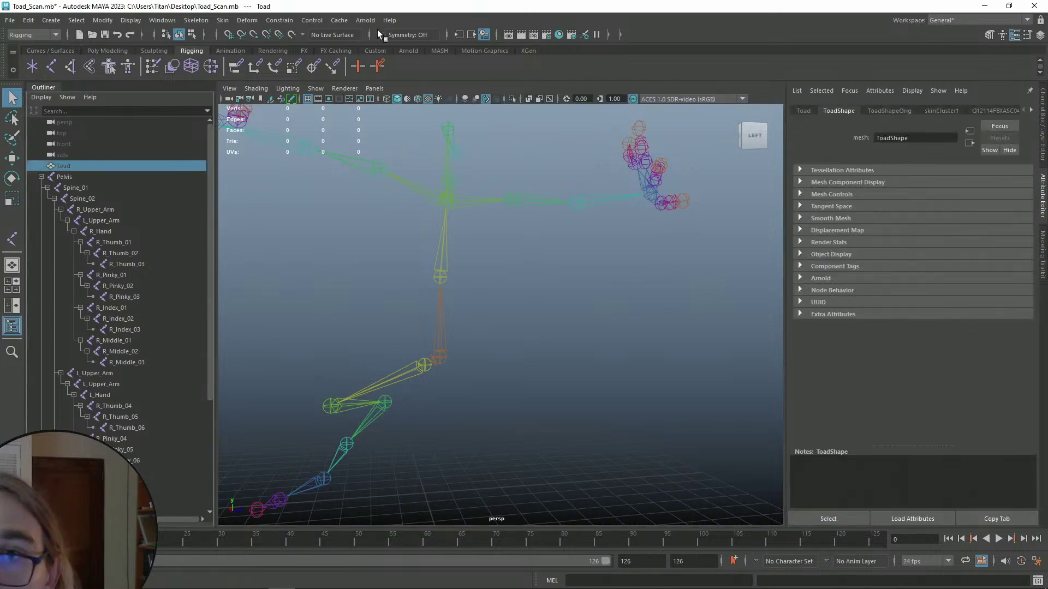
click(222, 20)
click(259, 72)
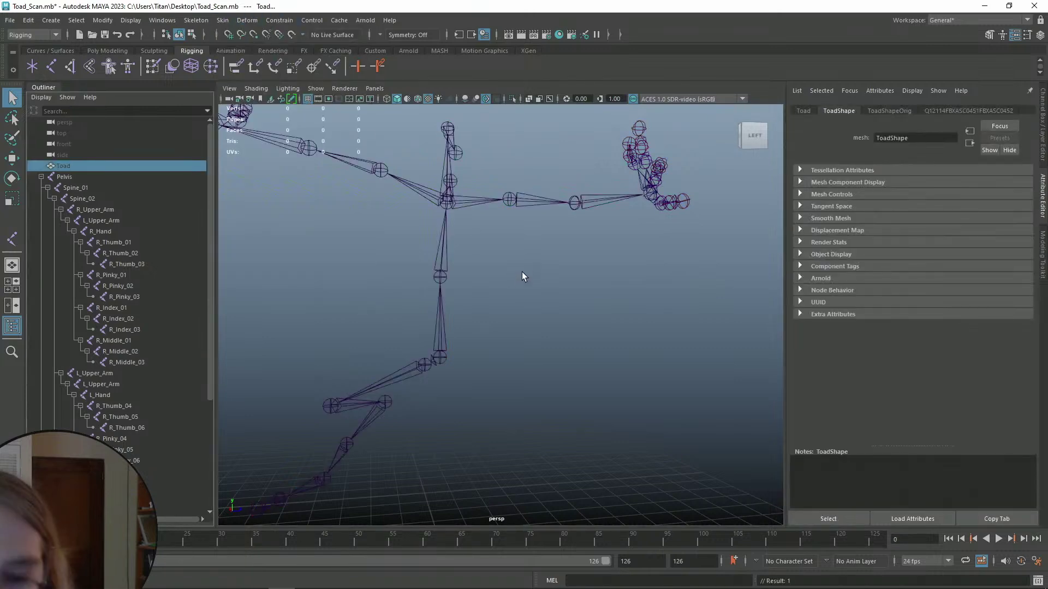
- Mirror the R_Upper_Leg_01 joint chain to the opposite side of the pelvis
scroll(431, 340, down, 3)
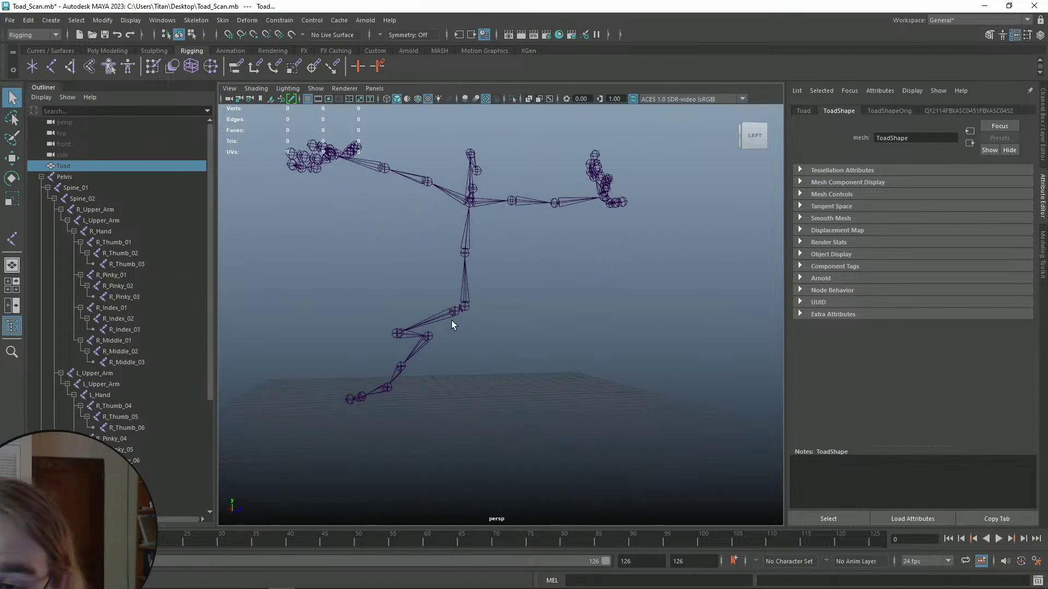
click(452, 316)
scroll(453, 315, up, 4)
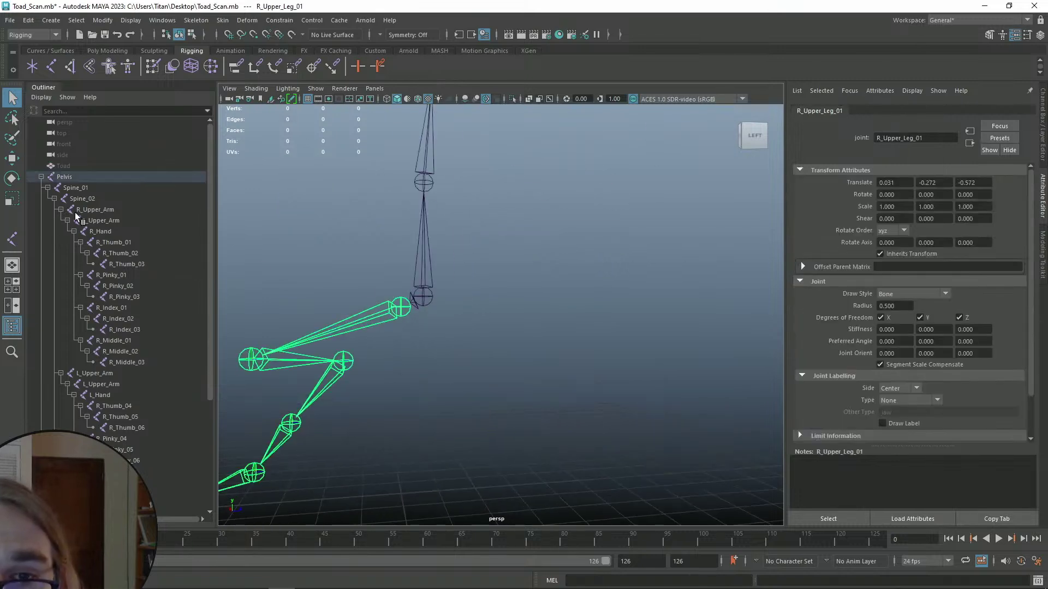
scroll(104, 393, down, 5)
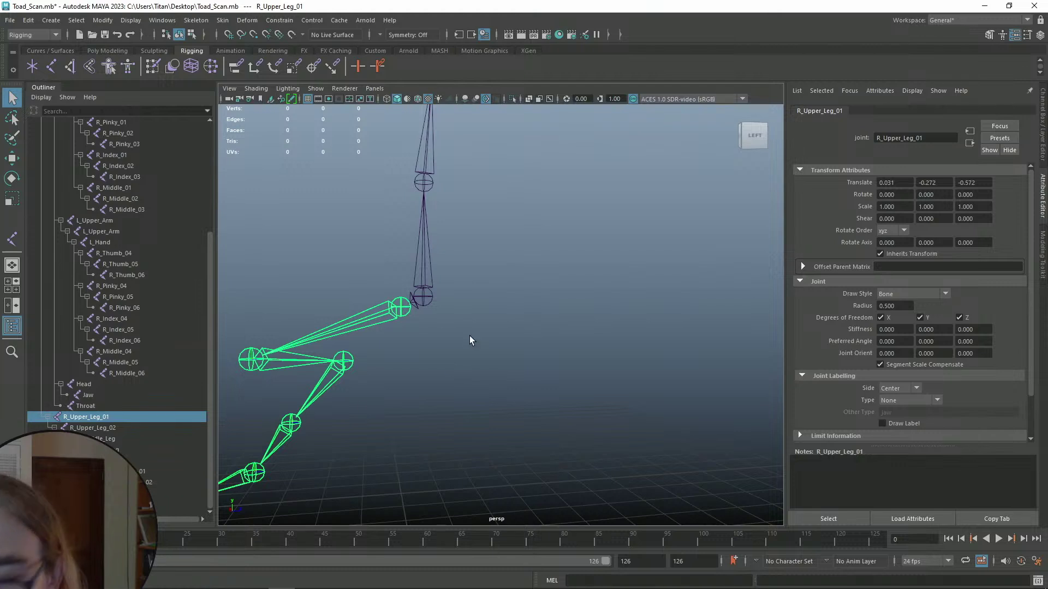
scroll(478, 337, down, 4)
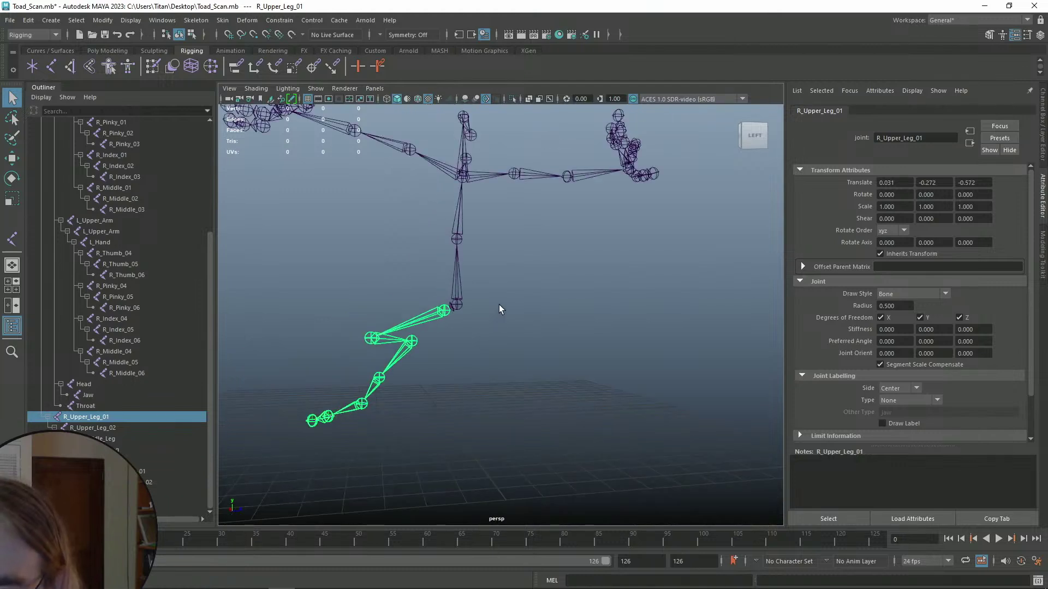
scroll(510, 294, down, 2)
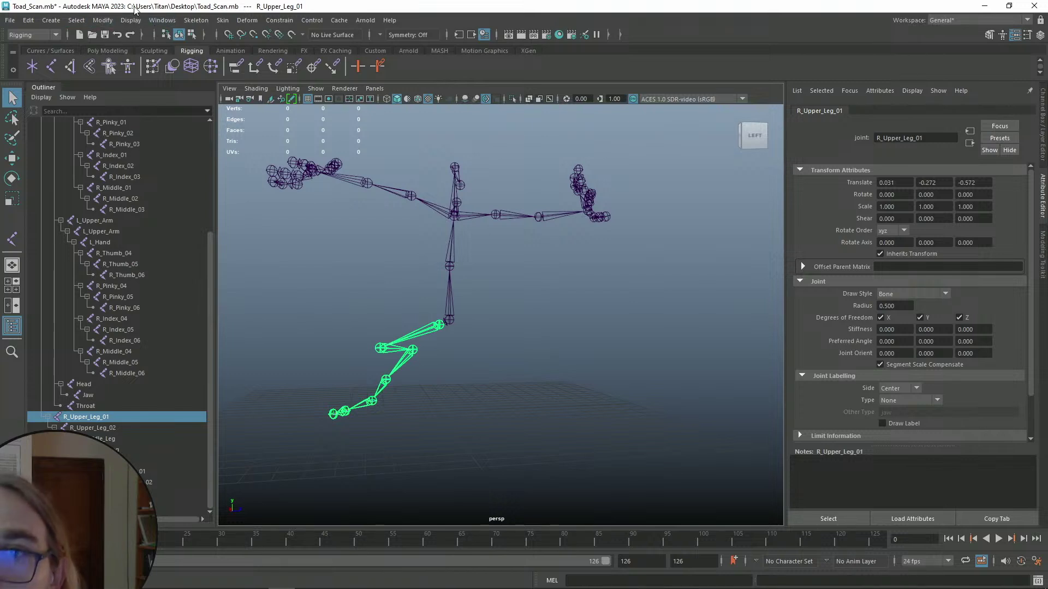
click(223, 20)
mouse_move(198, 21)
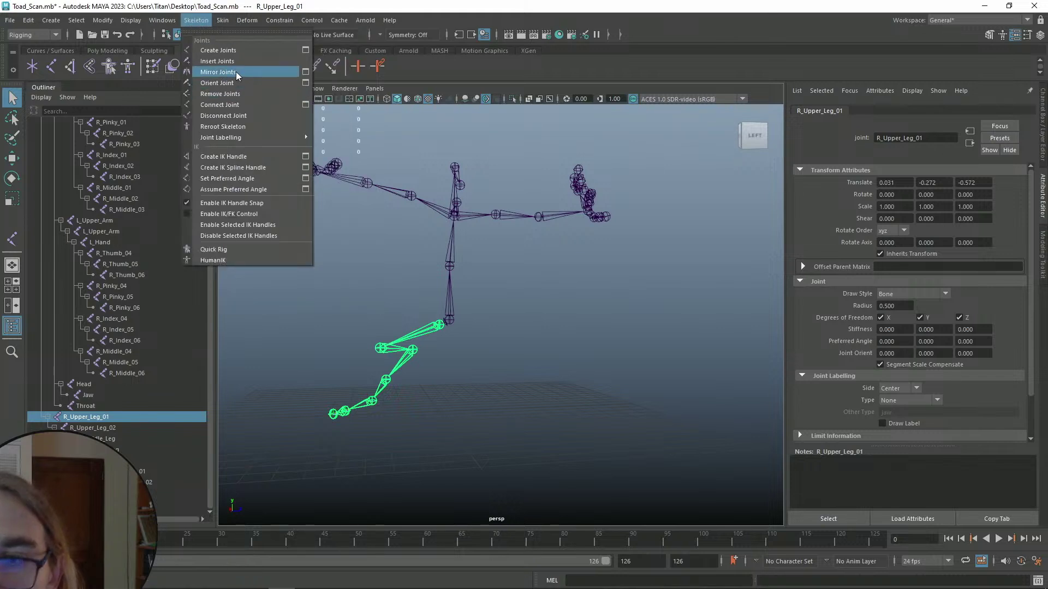
click(236, 71)
click(577, 316)
alt+drag(576, 316, 550, 310)
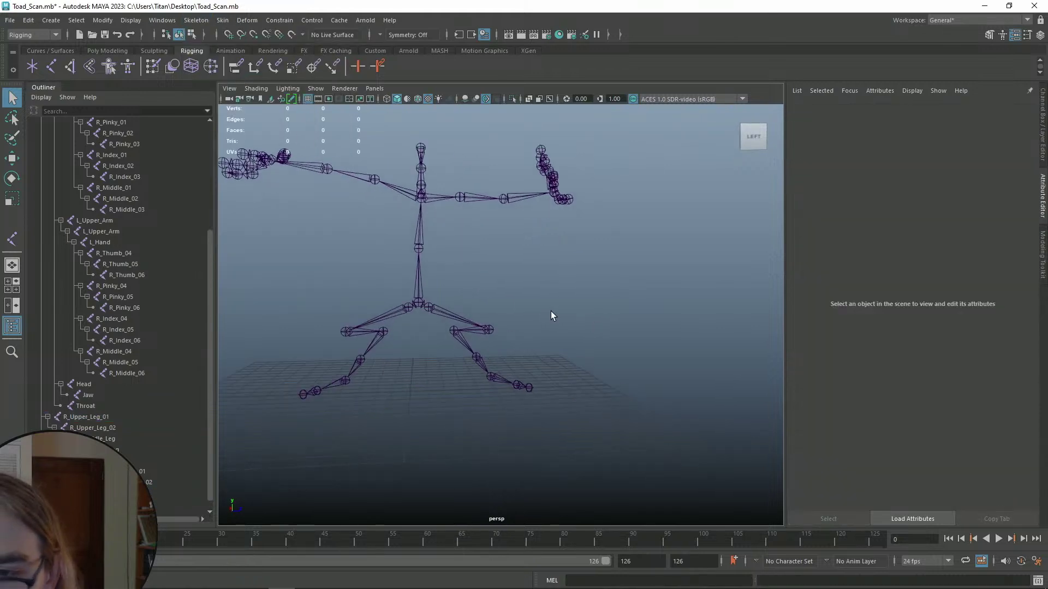
- Select the mirrored leg's root joint R_Upper_Leg_03 and expand its complete joint chain in the Outliner
scroll(114, 246, up, 5)
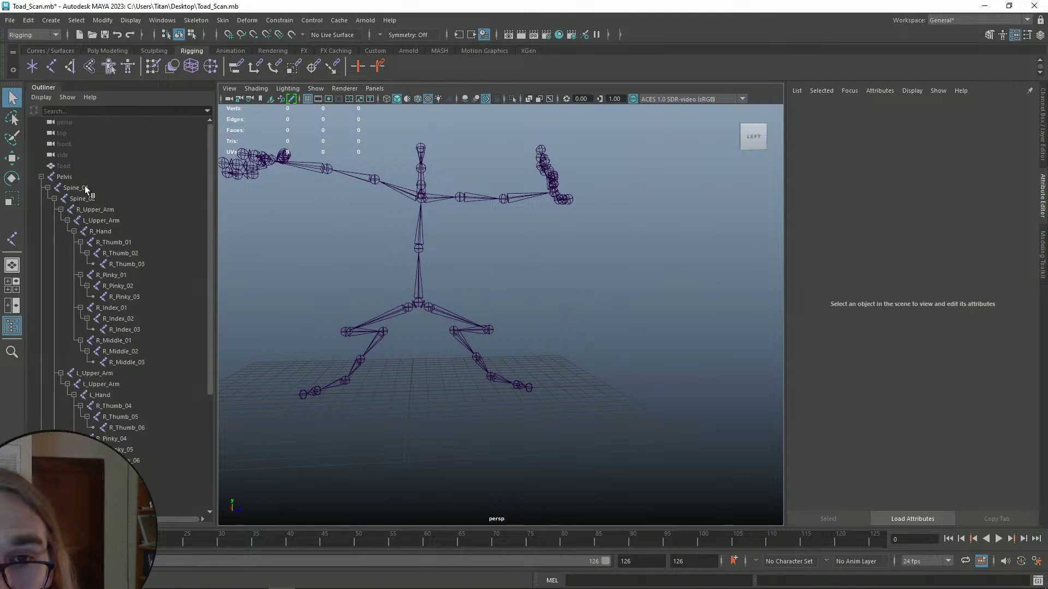
scroll(156, 378, down, 5)
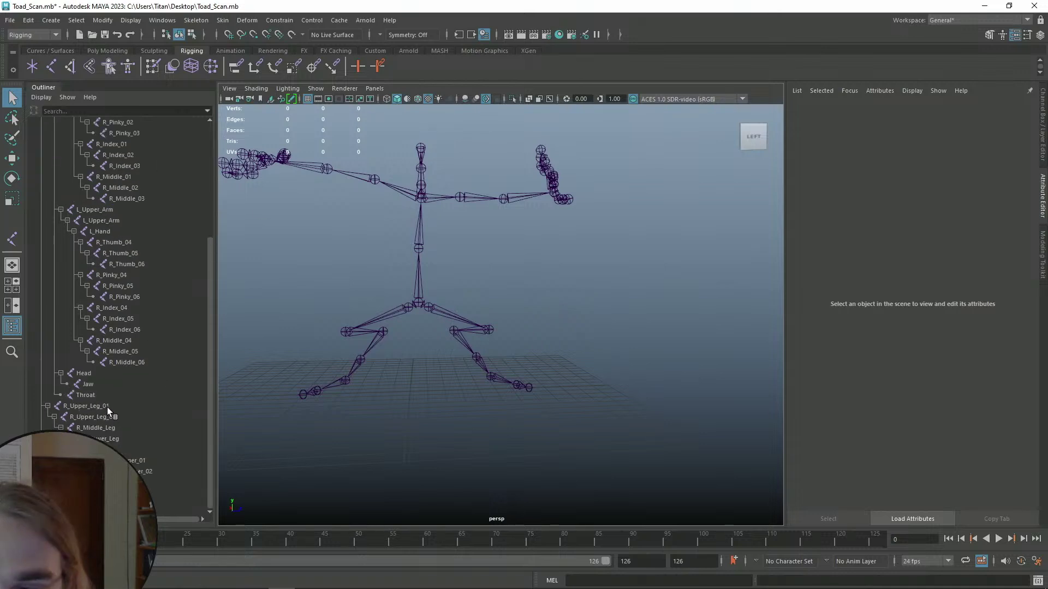
click(454, 322)
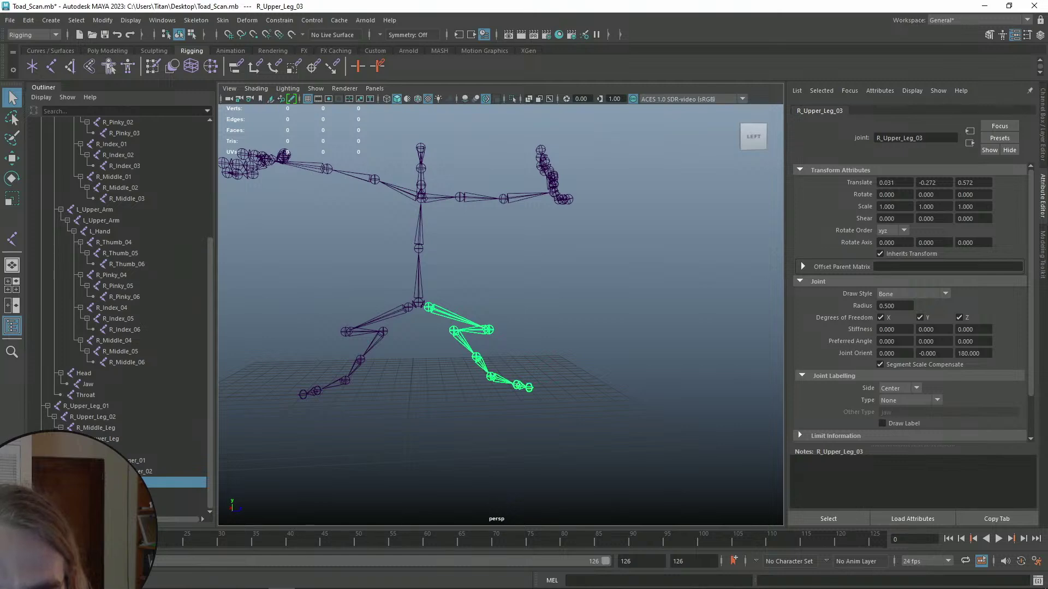
shift+click(47, 482)
scroll(82, 464, down, 2)
alt+drag(558, 334, 300, 345)
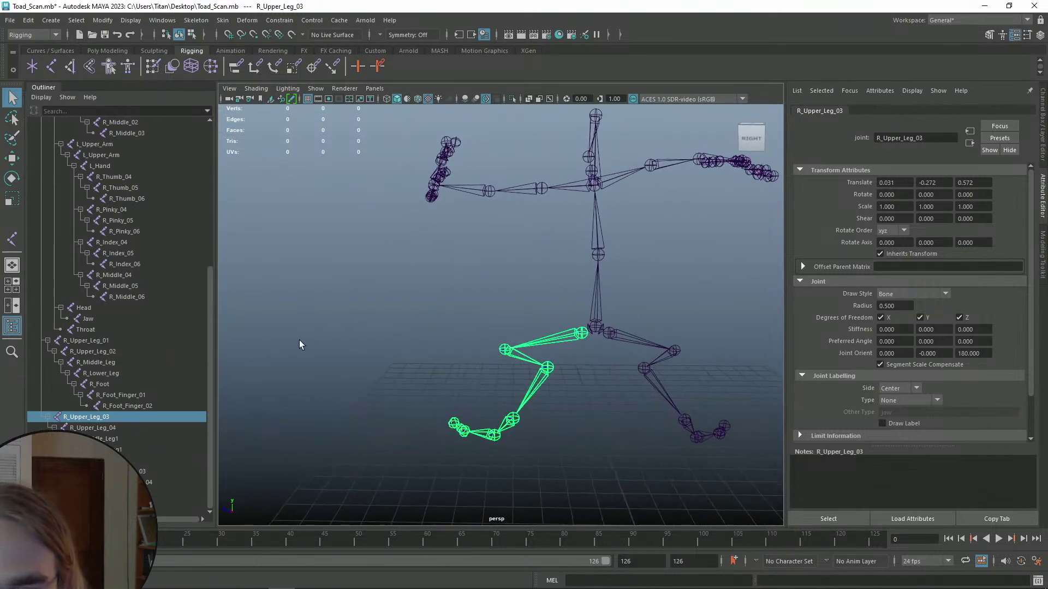
- Rename the mirrored leg's two upper joints to L_Upper_Leg_03 and L_Upper_Leg_04
double_click(71, 417)
key(BackSpace)
text(L)
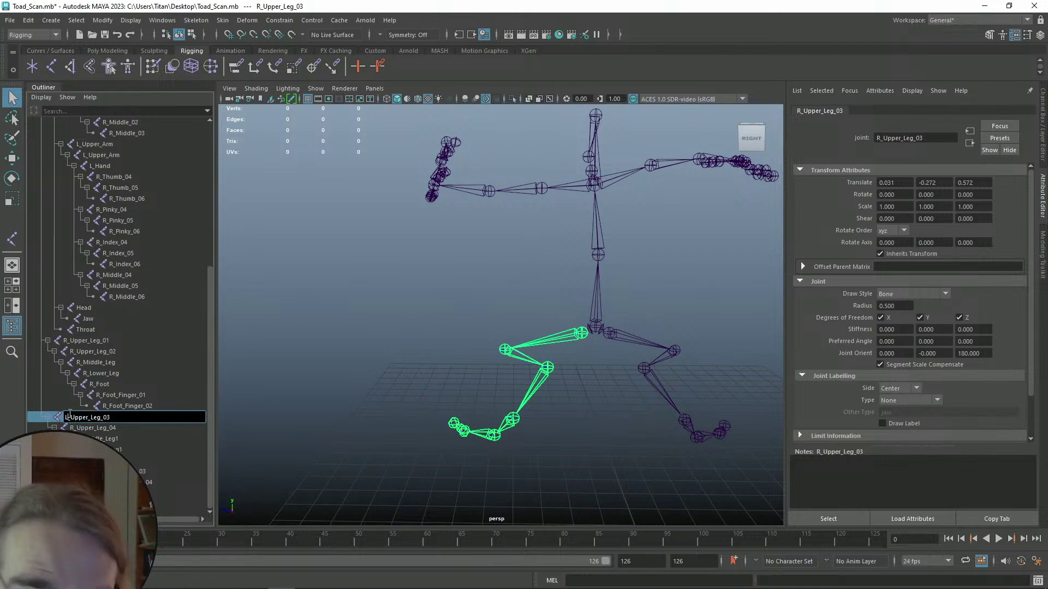
click(77, 428)
double_click(78, 428)
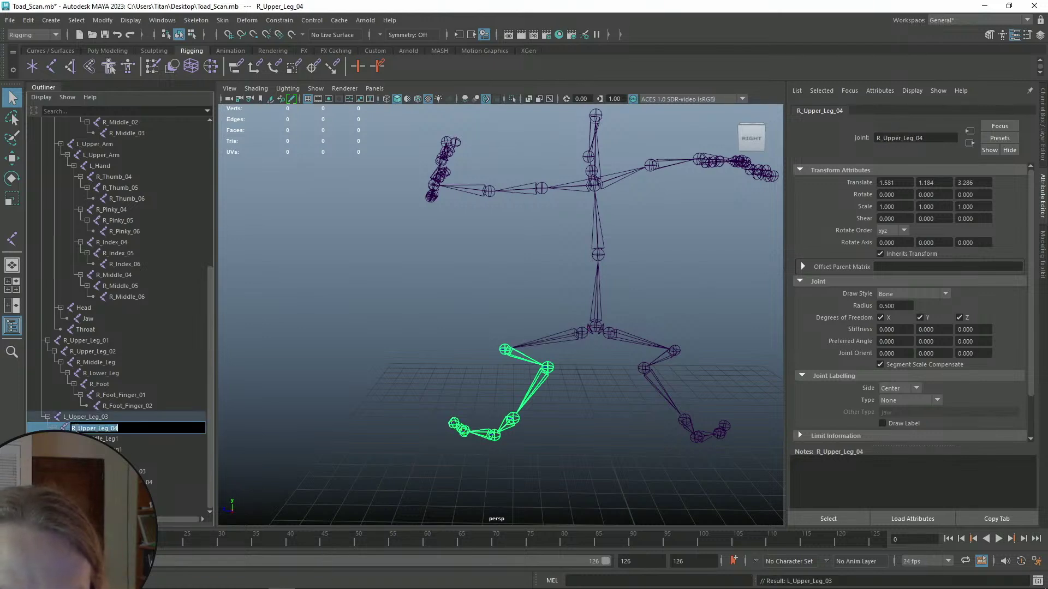
key(BackSpace)
text(L)
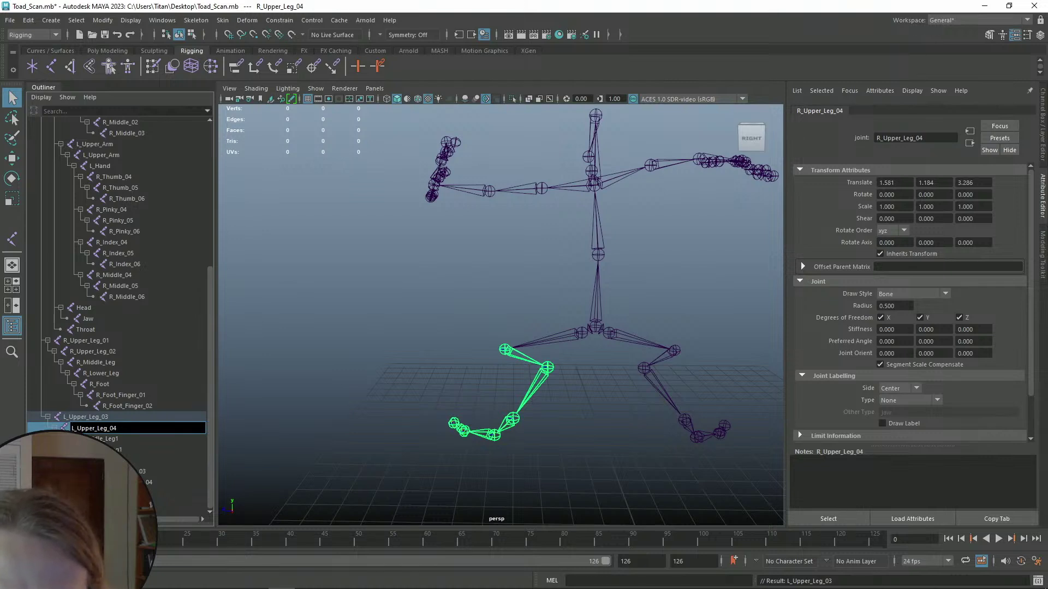
- Change the R prefix to L on the mirrored R_Middle_Leg1 and R_Lower_Leg1 joints
double_click(81, 439)
key(Home)
key(Delete)
text(L)
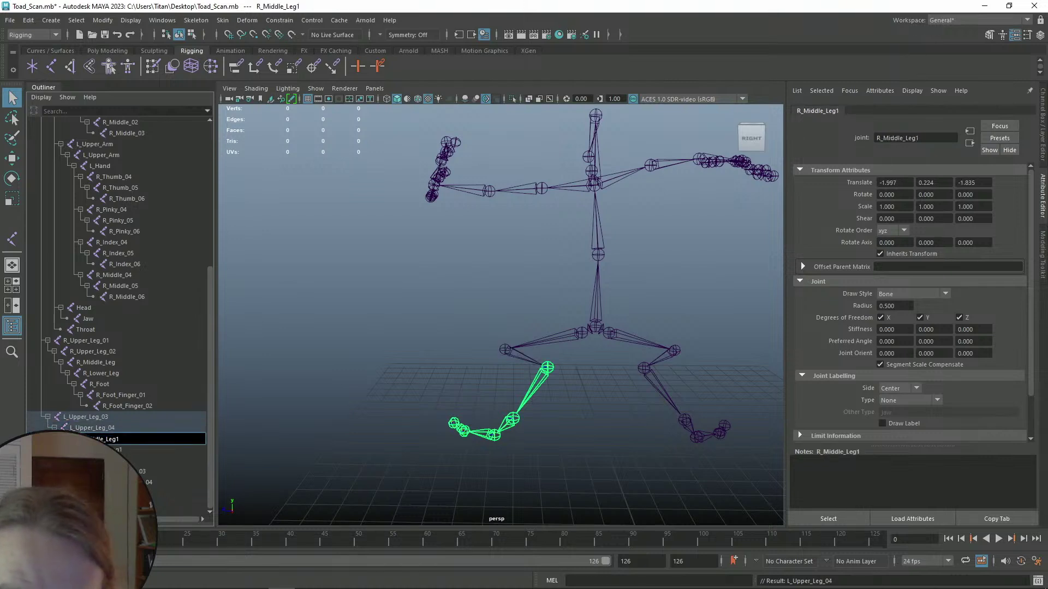
key(Tab)
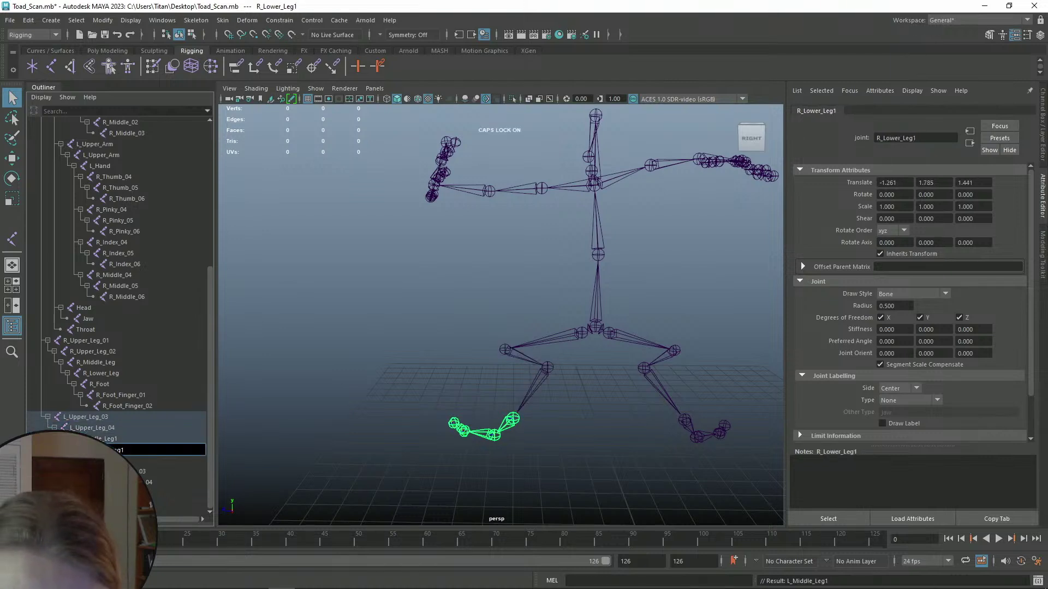
key(Home)
key(Delete)
text(L)
key(Tab)
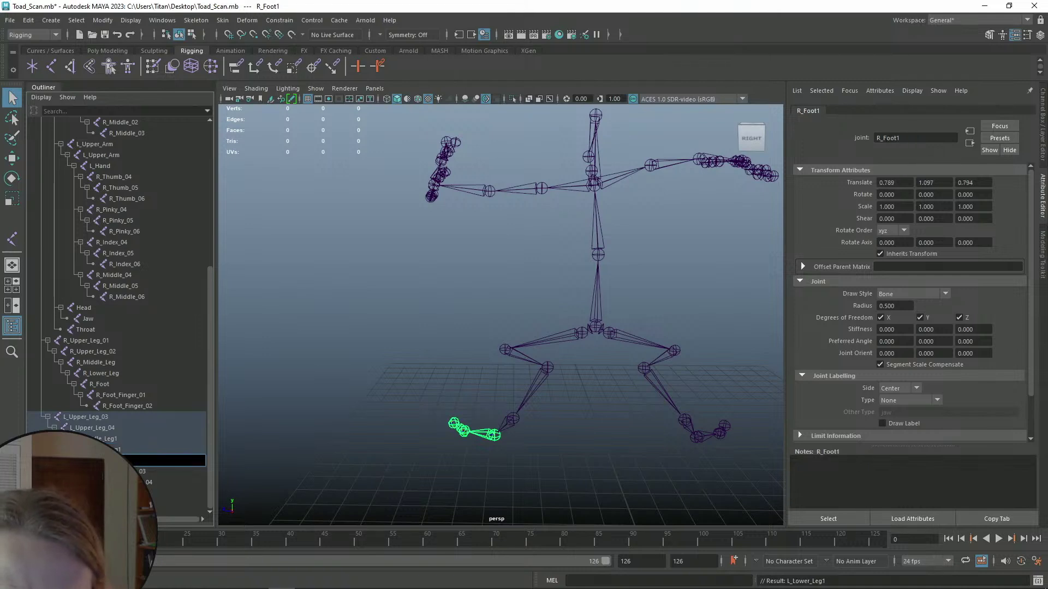
- Rename the mirrored foot joints to L_Foot1, L_Foot_Finger_03 and L_Foot_Finger_04
key(Home)
key(Delete)
text(L)
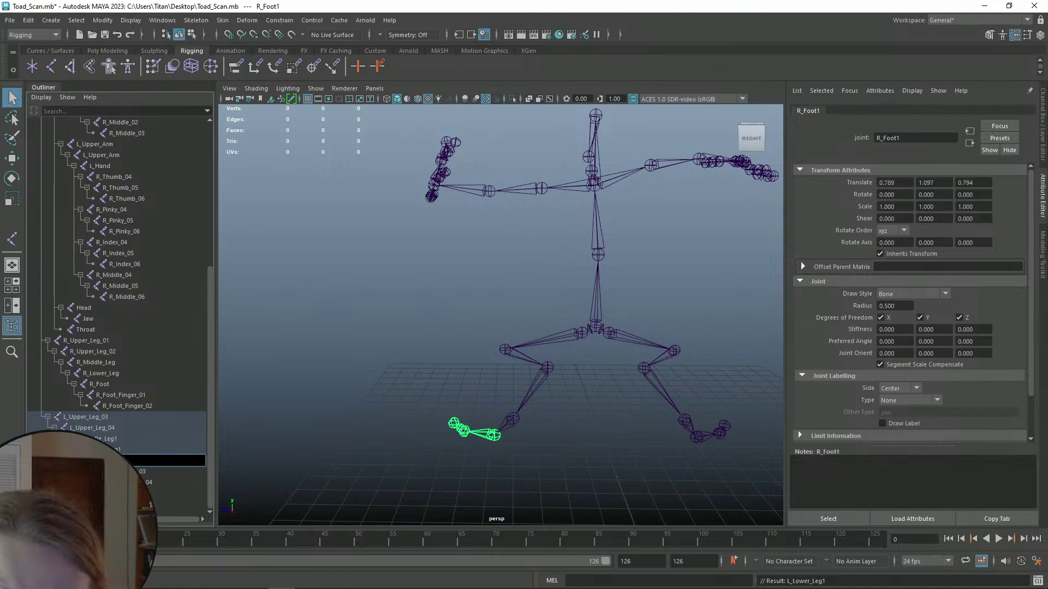
key(Tab)
key(Home)
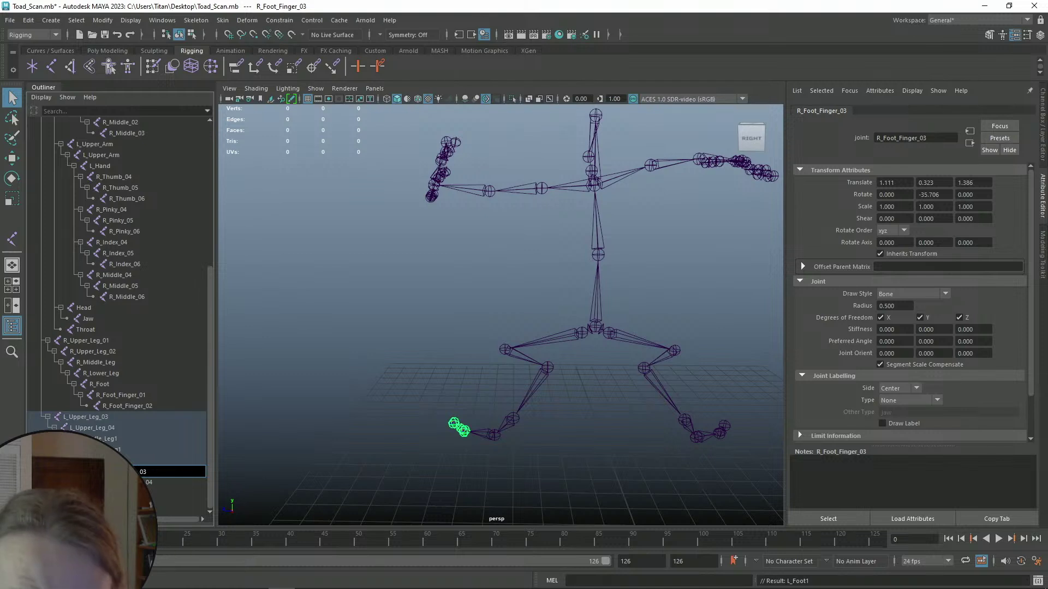
key(Delete)
text(L)
key(Tab)
key(Delete)
text(L)
- Renumber the left leg's two upper joints as L_Upper_Leg_01 and L_Upper_Leg_02
double_click(110, 417)
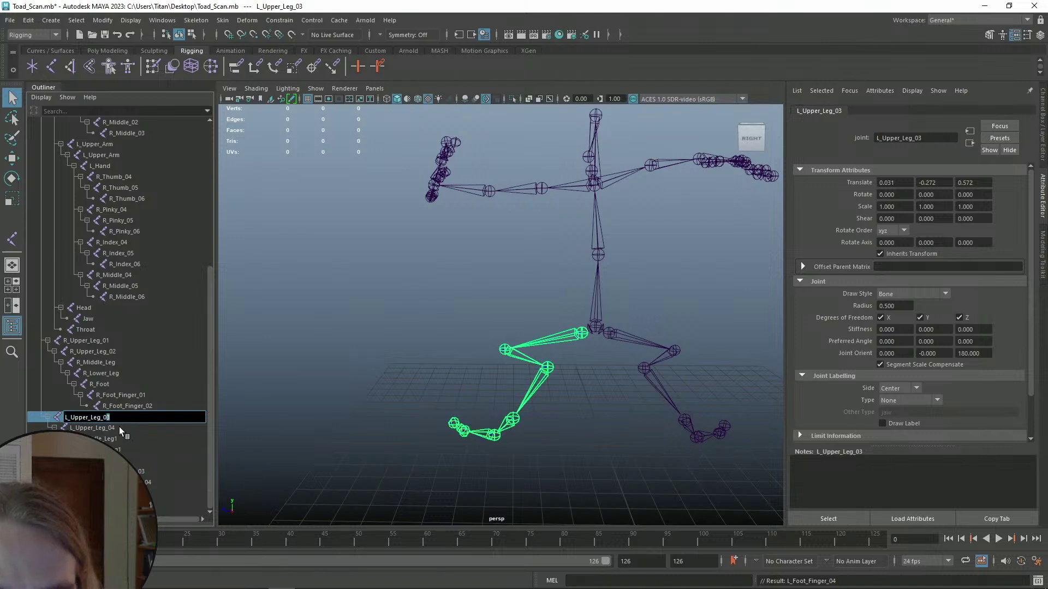
text(01)
click(113, 427)
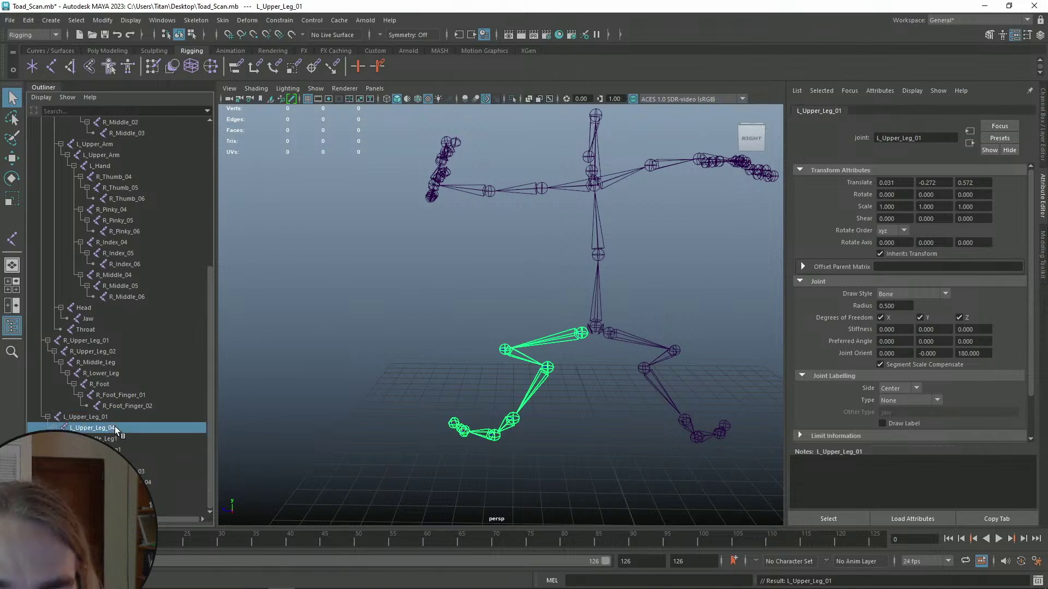
double_click(114, 426)
drag(114, 428, 159, 434)
text(2)
key(Return)
- Remove the trailing 1 from the left joint names, giving L_Middle_Leg, L_Lower_Leg and L_Foot
double_click(116, 439)
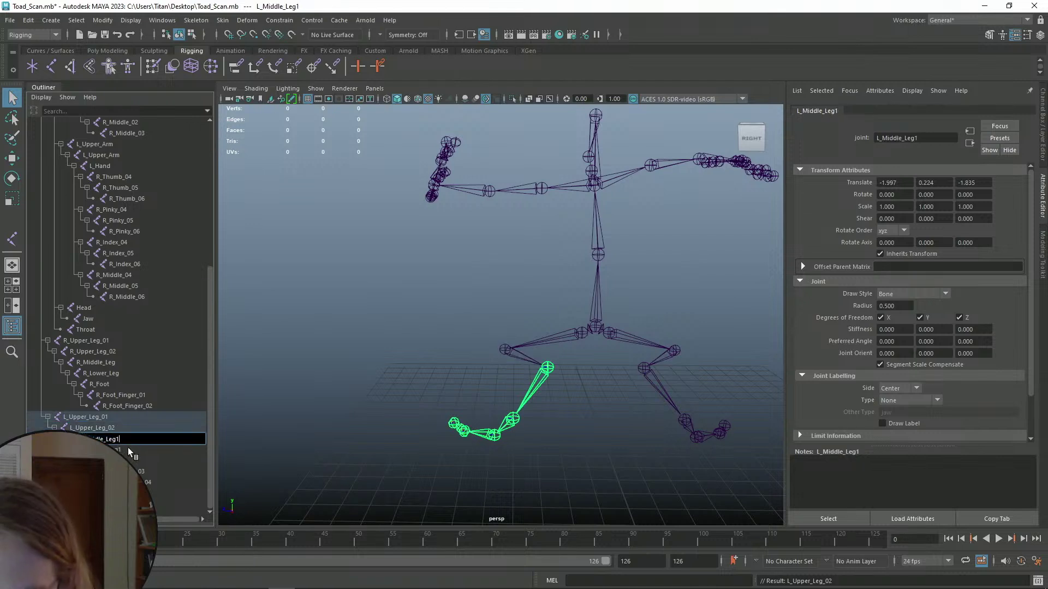
key(BackSpace)
key(Return)
double_click(125, 449)
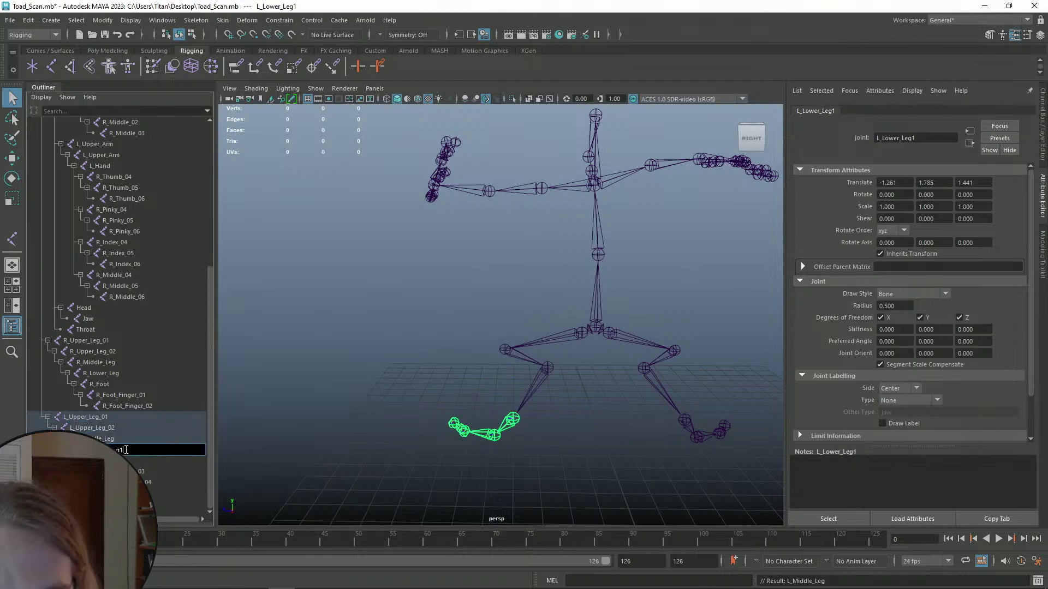
key(BackSpace)
key(Return)
double_click(125, 461)
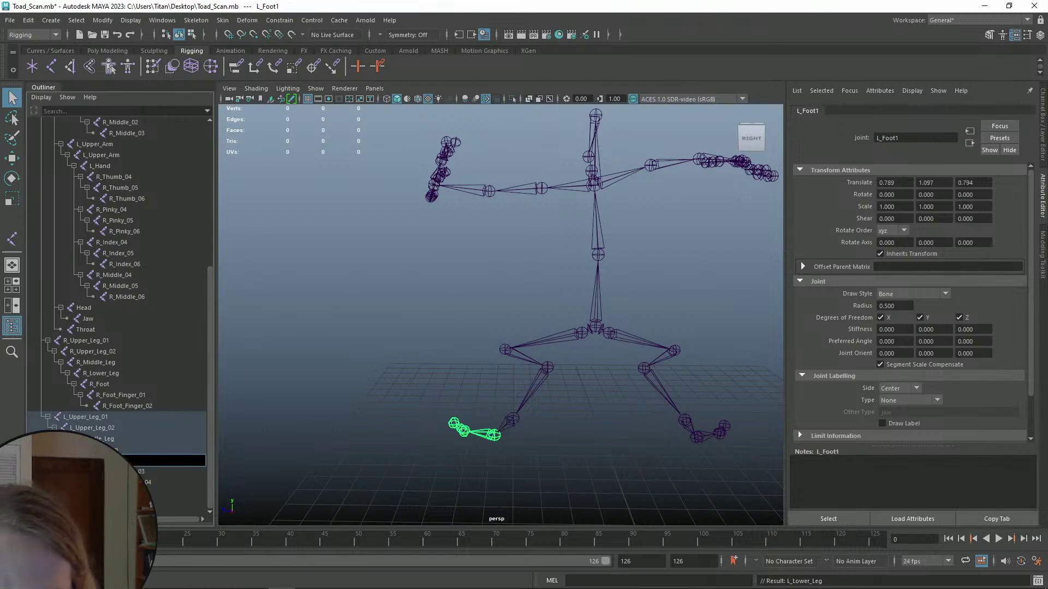
key(BackSpace)
key(Return)
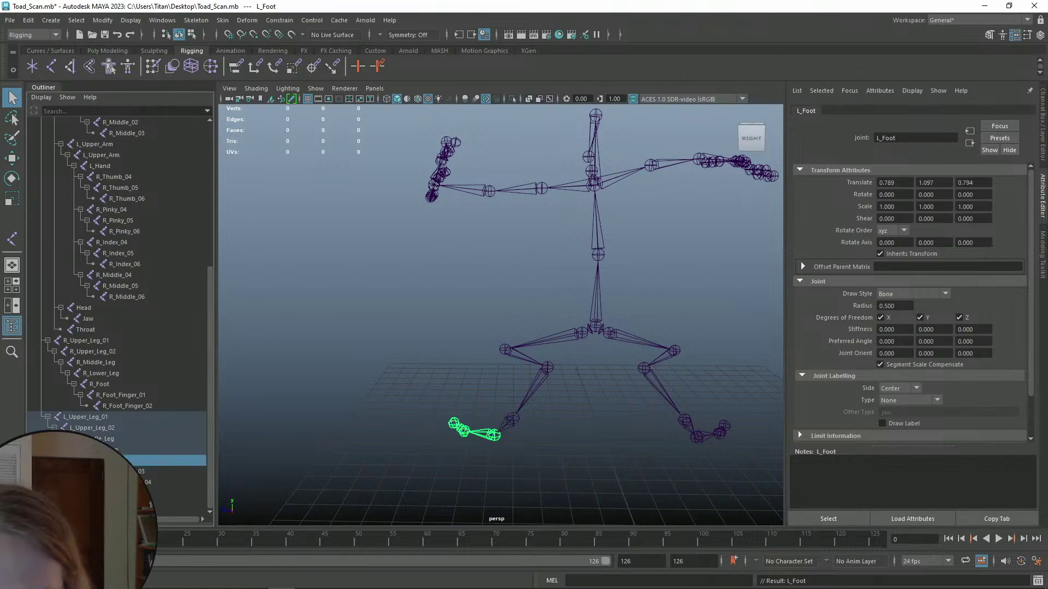
- Renumber the left toe joints as L_Foot_Finger_01 and L_Foot_Finger_02, and save the scene
double_click(144, 471)
key(Return)
double_click(151, 482)
key(BackSpace)
text(2)
click(150, 472)
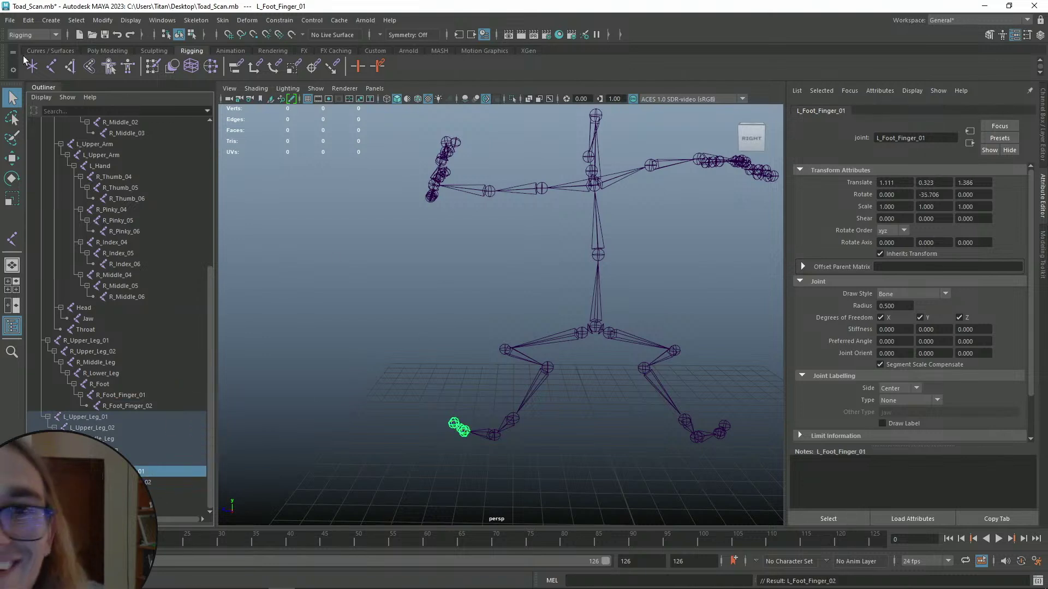
click(10, 20)
click(39, 66)
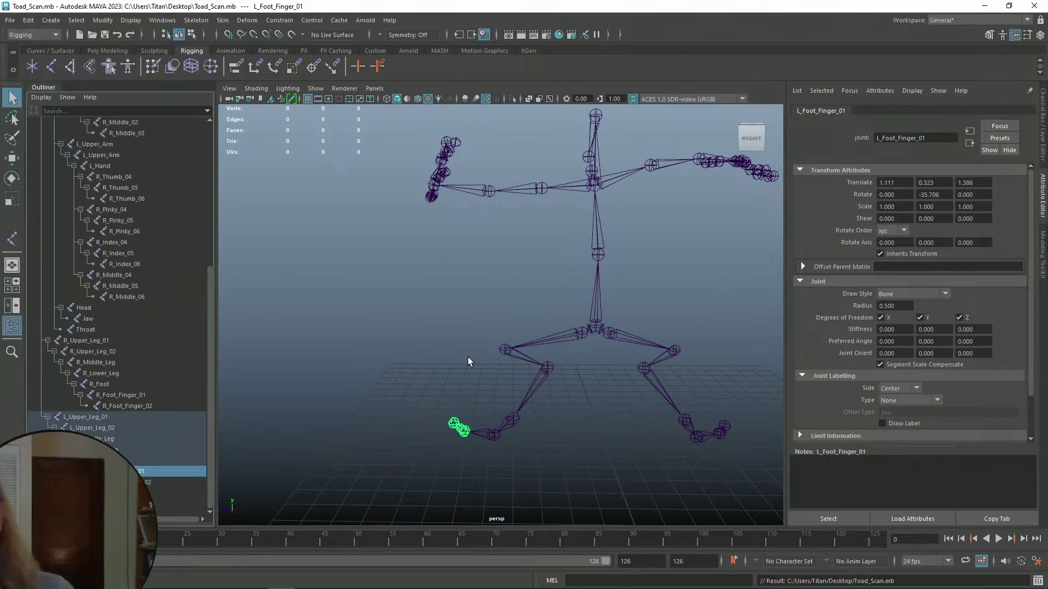
- Unhide the Toad mesh so it is displayed together with the skeleton
click(439, 236)
alt+drag(463, 276, 585, 269)
mouse_move(529, 298)
alt+middle_down()
mouse_move(532, 347)
mouse_move(511, 342)
mouse_move(542, 310)
alt+middle_up()
scroll(533, 323, up, 3)
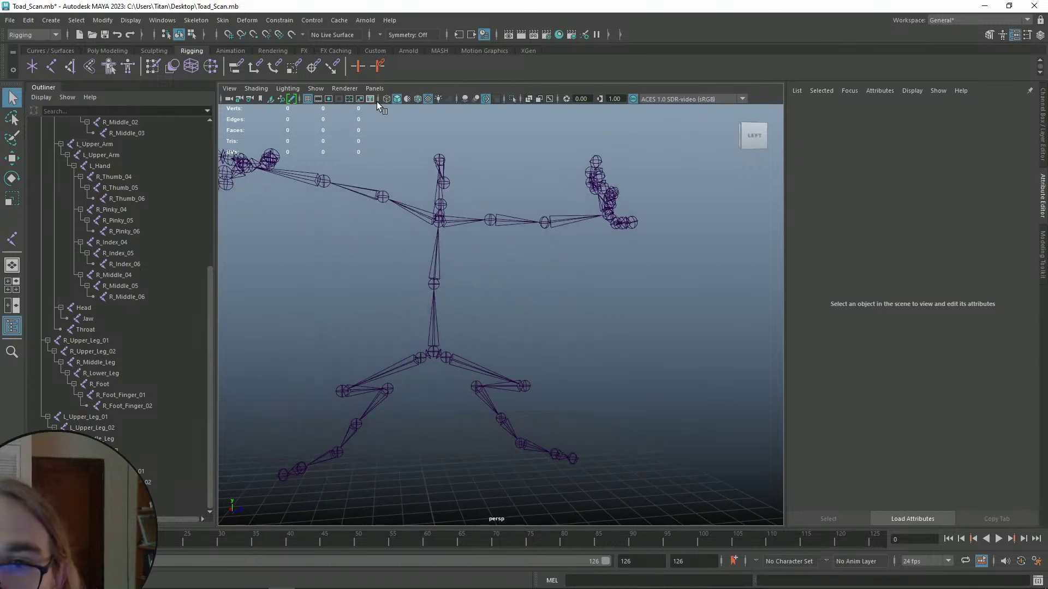
scroll(118, 185, up, 7)
click(86, 166)
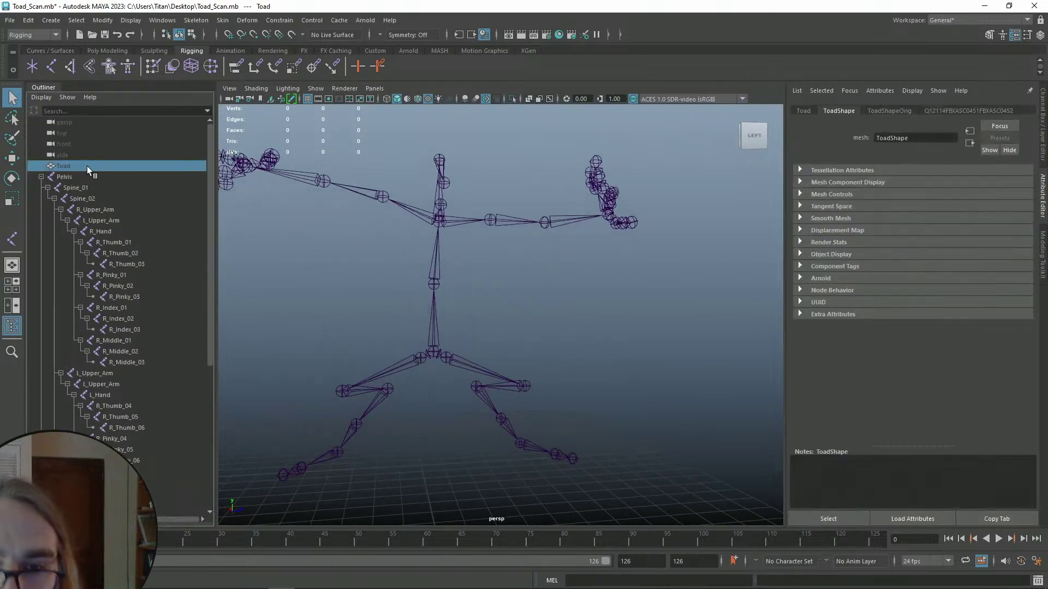
key(shift+h)
click(552, 254)
scroll(552, 254, down, 5)
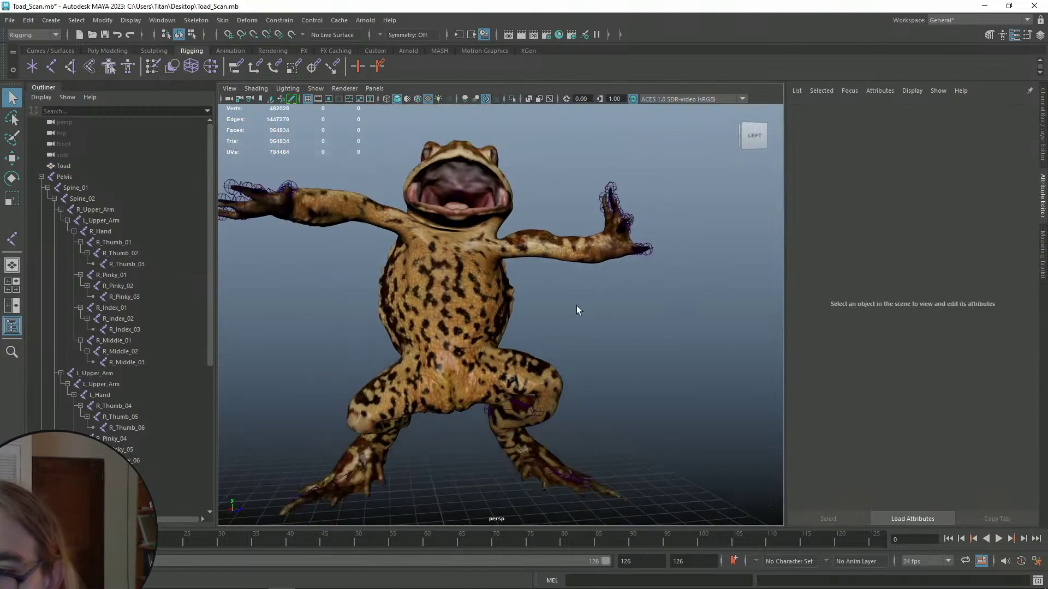
- Examine from several angles how the mirrored left leg joints fit inside the toad's leg mesh
alt+drag(568, 316, 563, 262)
scroll(562, 264, up, 6)
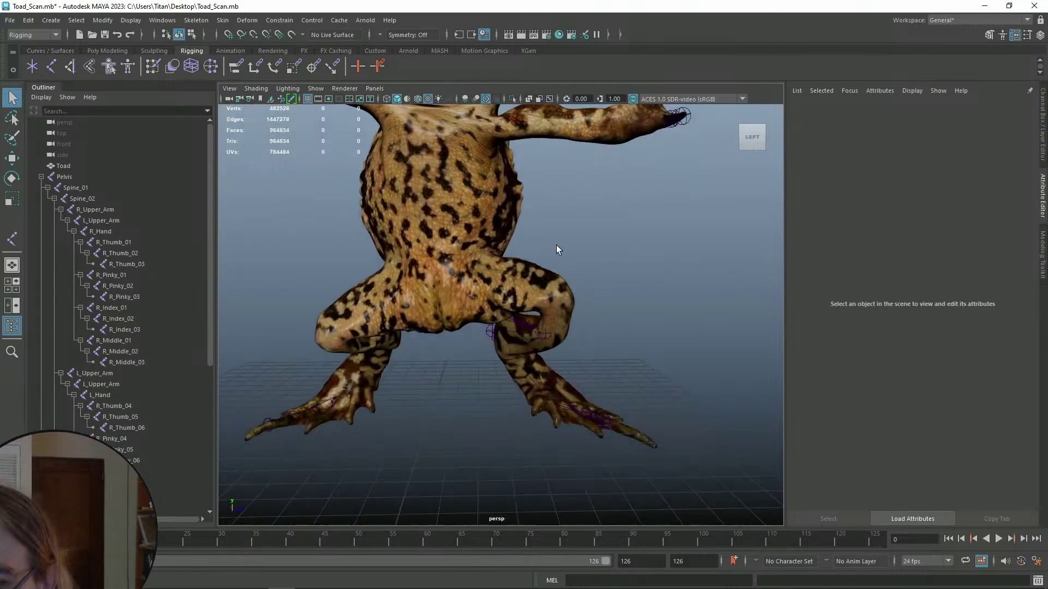
click(542, 324)
alt+drag(576, 305, 356, 322)
alt+middle_drag(601, 308, 421, 287)
scroll(421, 287, down, 8)
alt+drag(421, 287, 662, 293)
click(662, 293)
alt+middle_drag(637, 285, 604, 294)
scroll(576, 287, up, 8)
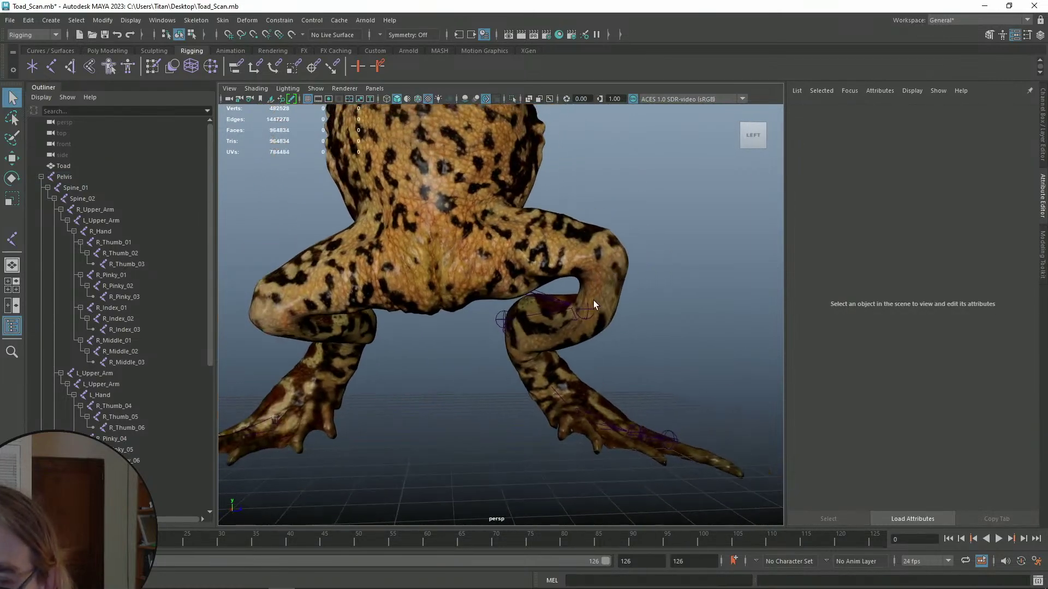
- Collapse the Spine_01 and R_Upper_Leg_01 branches and reparent L_Upper_Leg_02 from L_Upper_Leg_01 to Toad
click(593, 315)
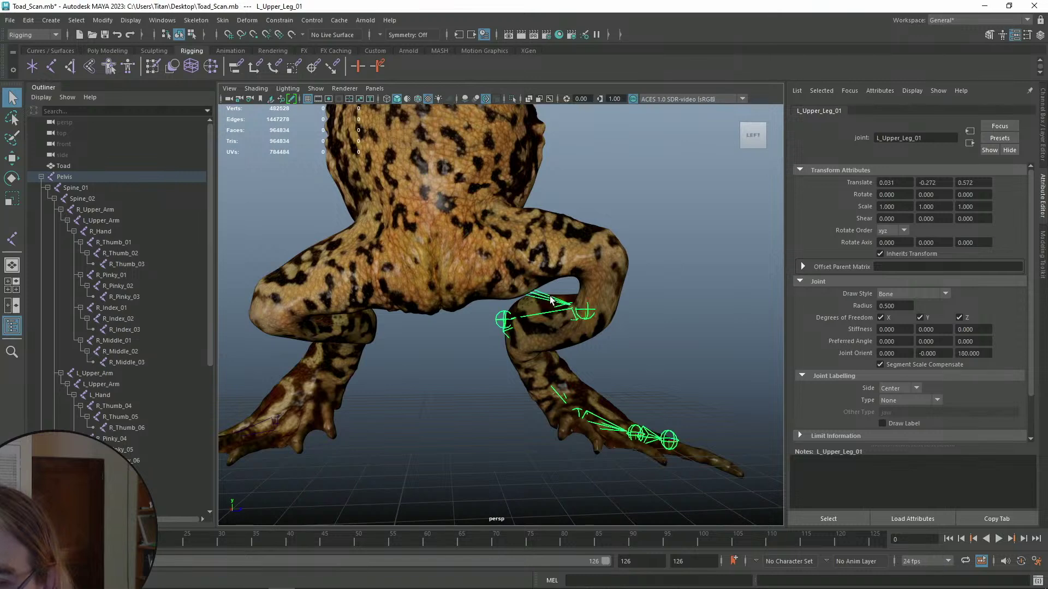
click(598, 307)
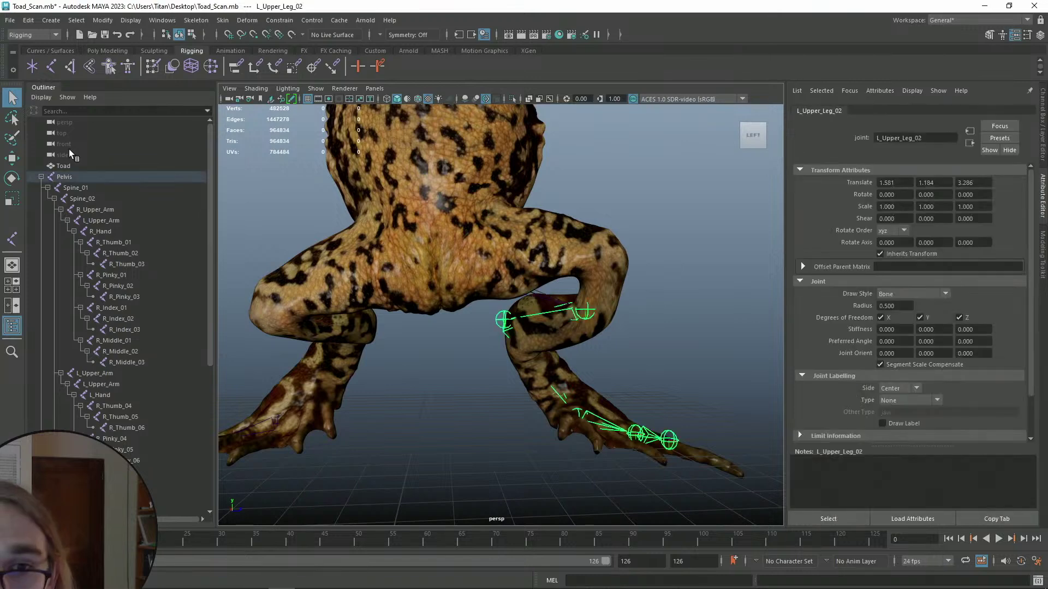
click(47, 188)
click(47, 198)
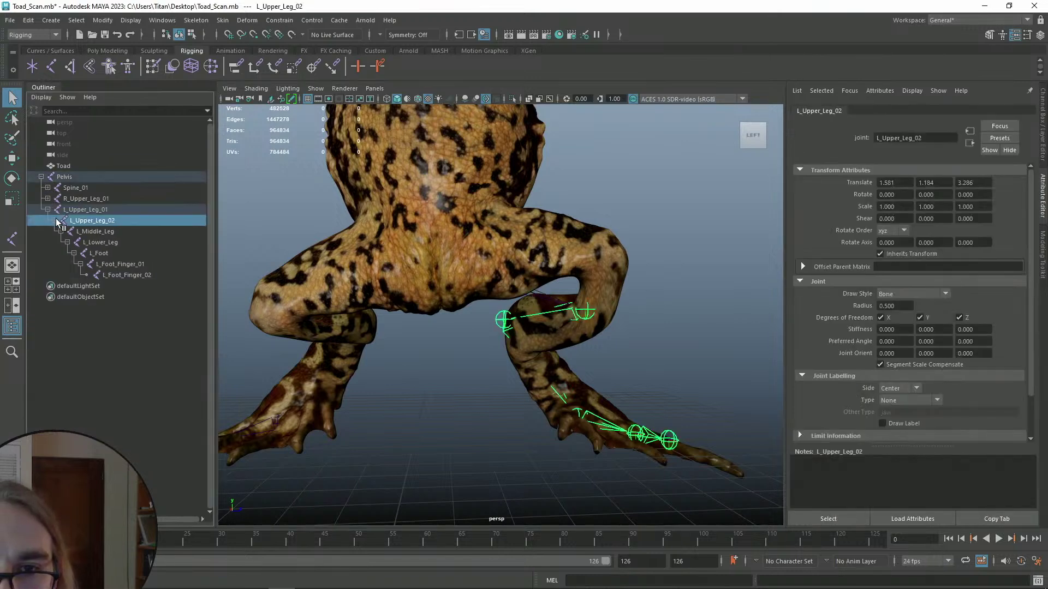
middle_drag(70, 176, 123, 275)
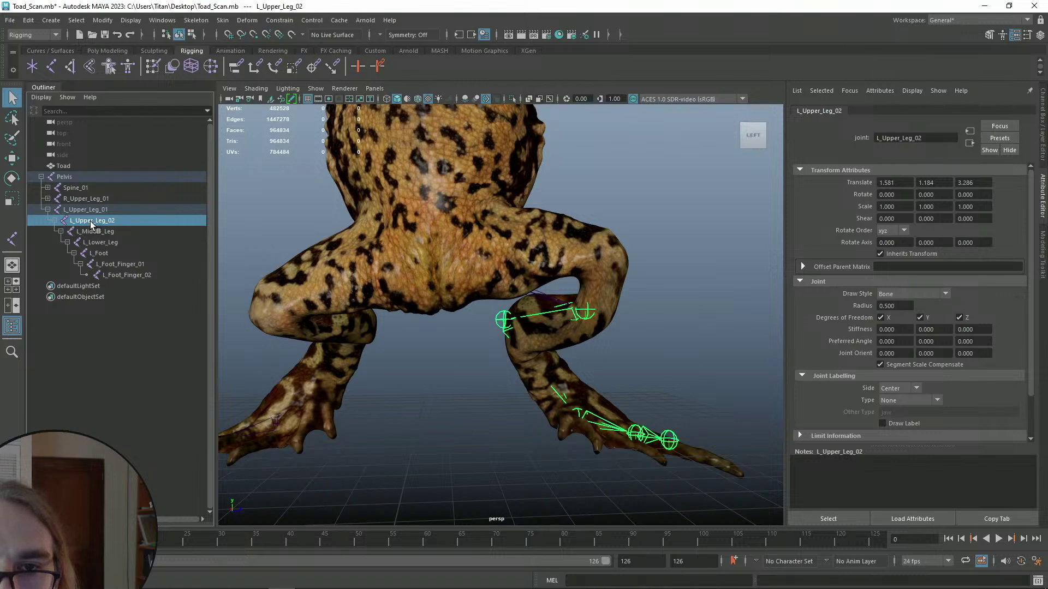
middle_drag(70, 164, 70, 165)
- Try to move the detached L_Upper_Leg_02 chain upward toward the knee, and undo the move
key(w)
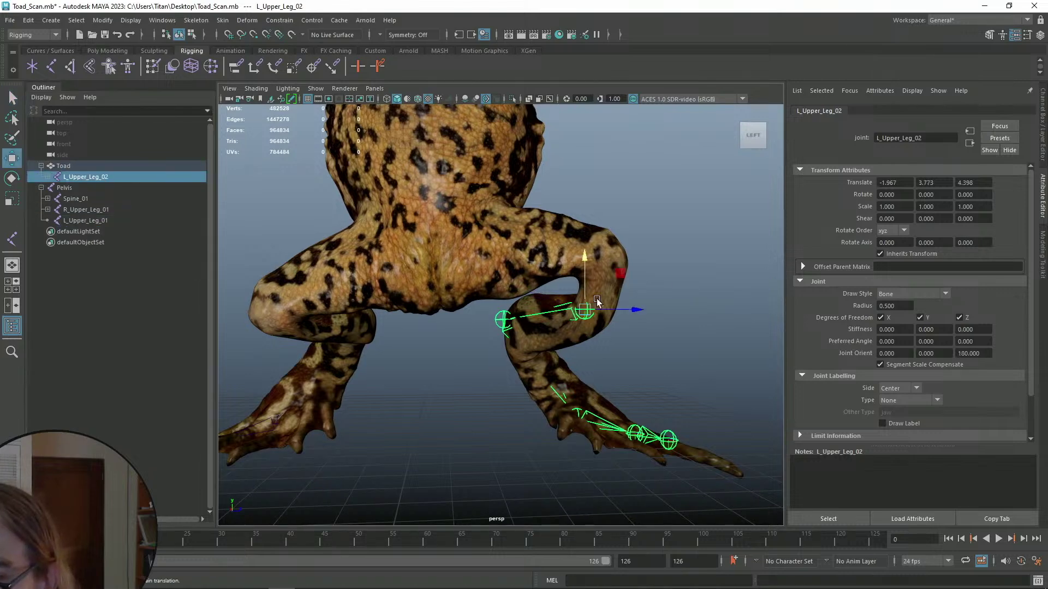
scroll(578, 281, up, 3)
mouse_move(539, 280)
alt+mouse_down()
mouse_move(592, 304)
mouse_move(483, 292)
mouse_move(571, 306)
mouse_move(542, 296)
mouse_move(522, 269)
alt+mouse_up()
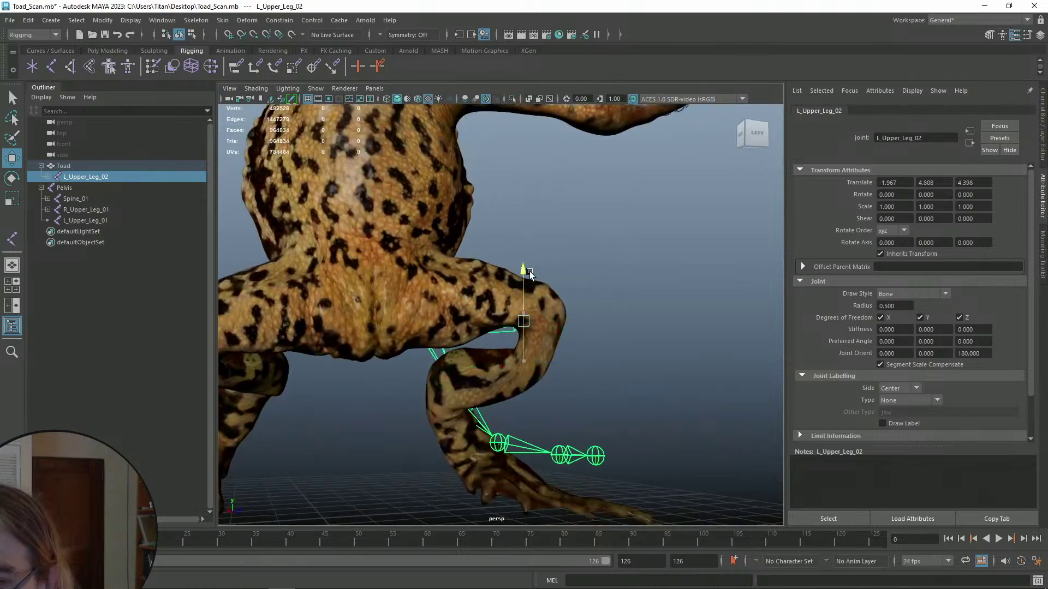
key(ctrl+z)
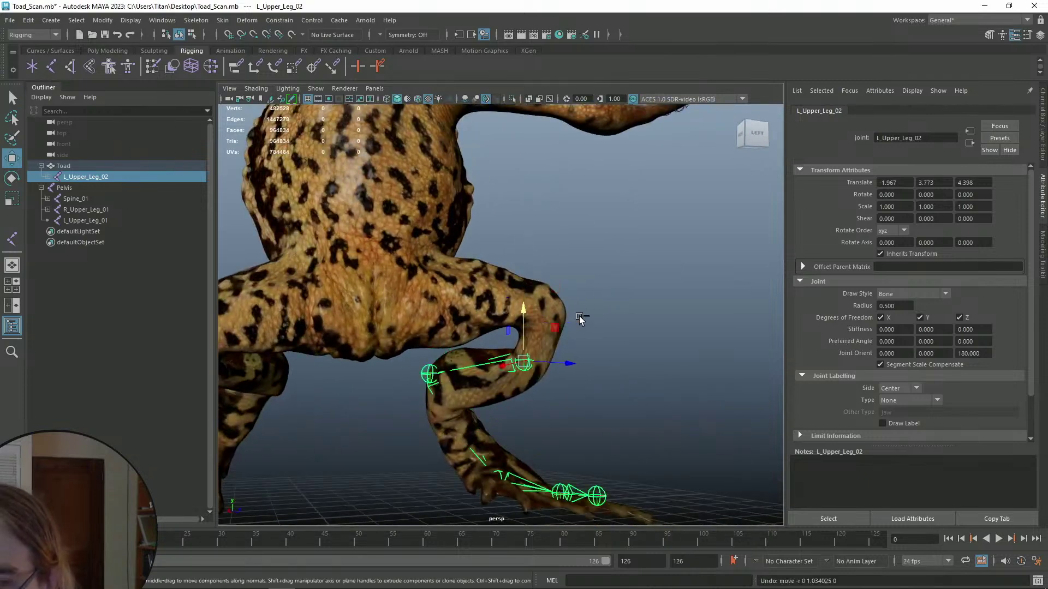
- Expand L_Upper_Leg_02 and reparent L_Middle_Leg from it directly under Toad
click(579, 321)
alt+drag(579, 321, 506, 368)
click(506, 369)
click(553, 335)
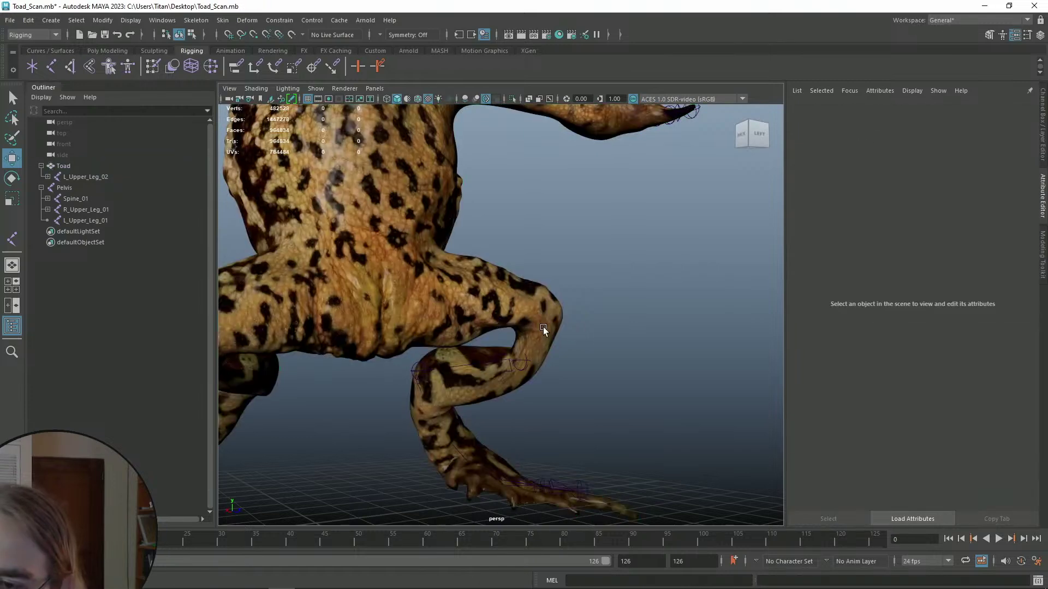
click(526, 360)
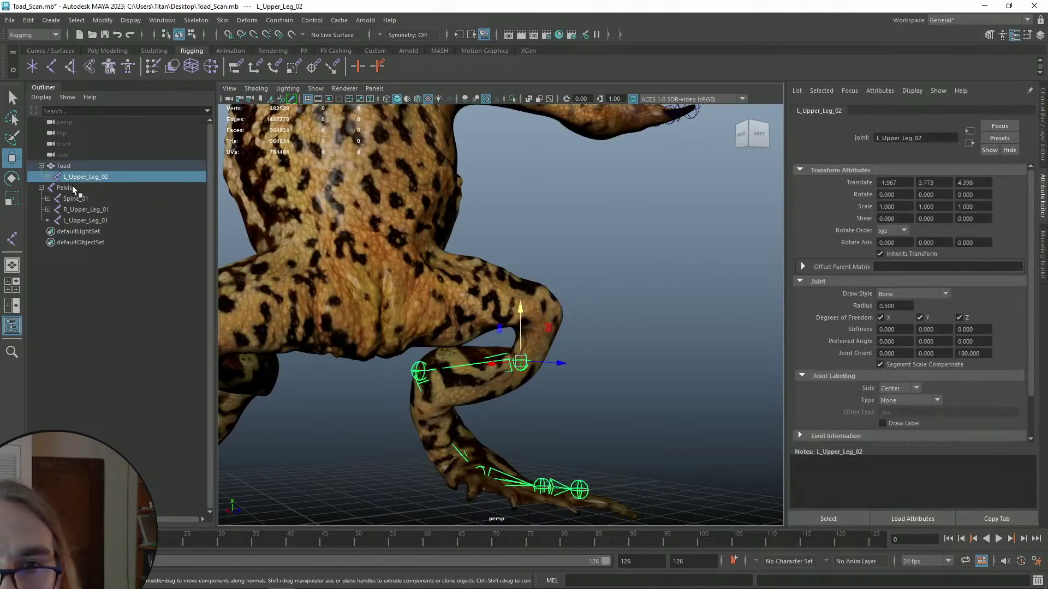
click(48, 178)
click(79, 188)
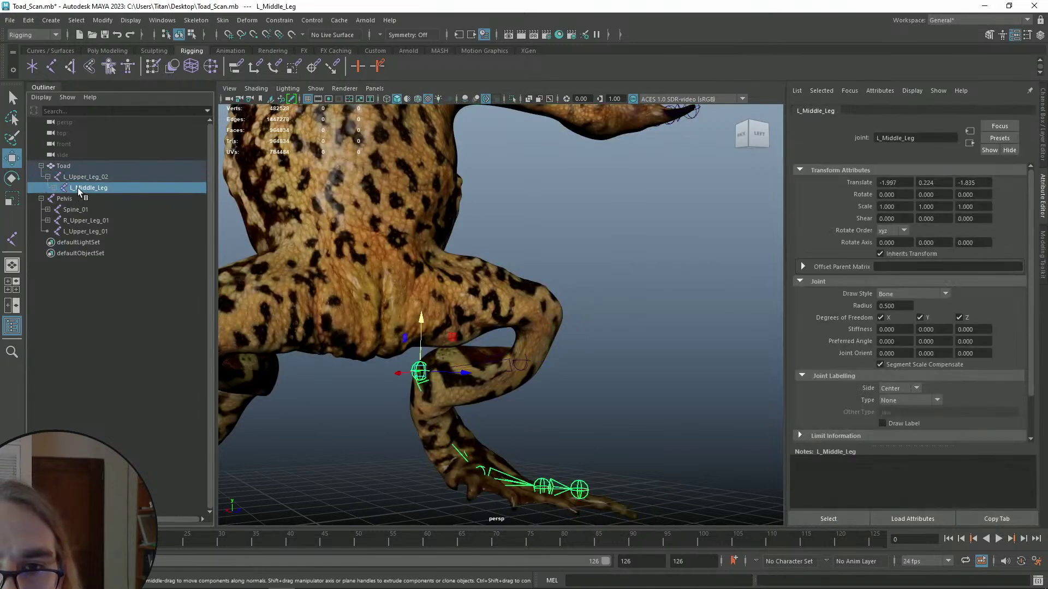
middle_drag(68, 171, 68, 167)
- Move the L_Upper_Leg_02 joint up inside the left knee, to about X -2.386, Y 5.093, Z 4.769
click(84, 177)
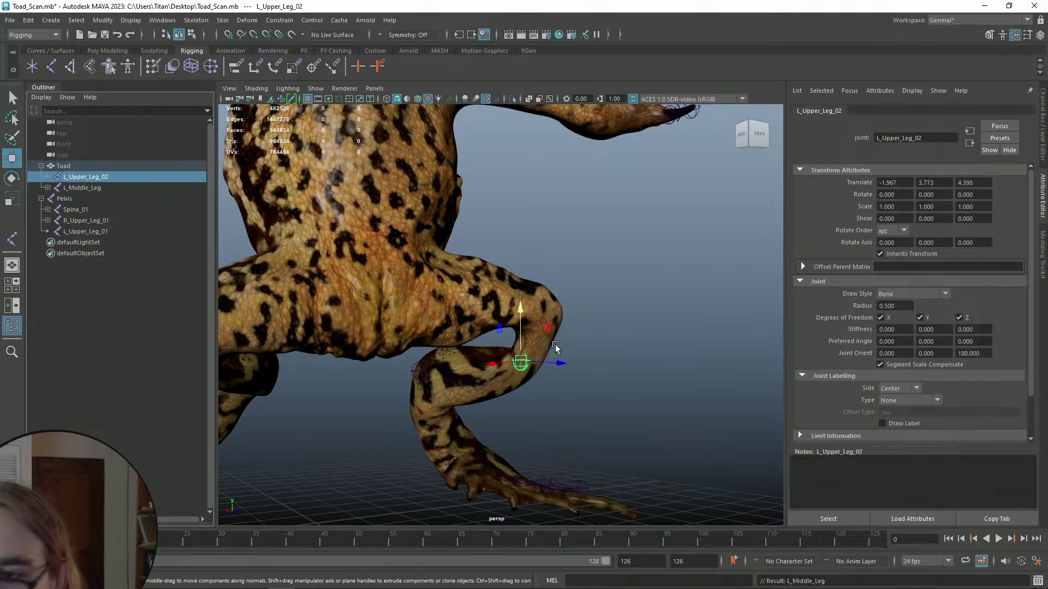
drag(518, 313, 468, 322)
drag(552, 304, 548, 310)
mouse_move(549, 360)
mouse_down()
mouse_move(558, 375)
mouse_move(483, 379)
mouse_move(535, 362)
mouse_up()
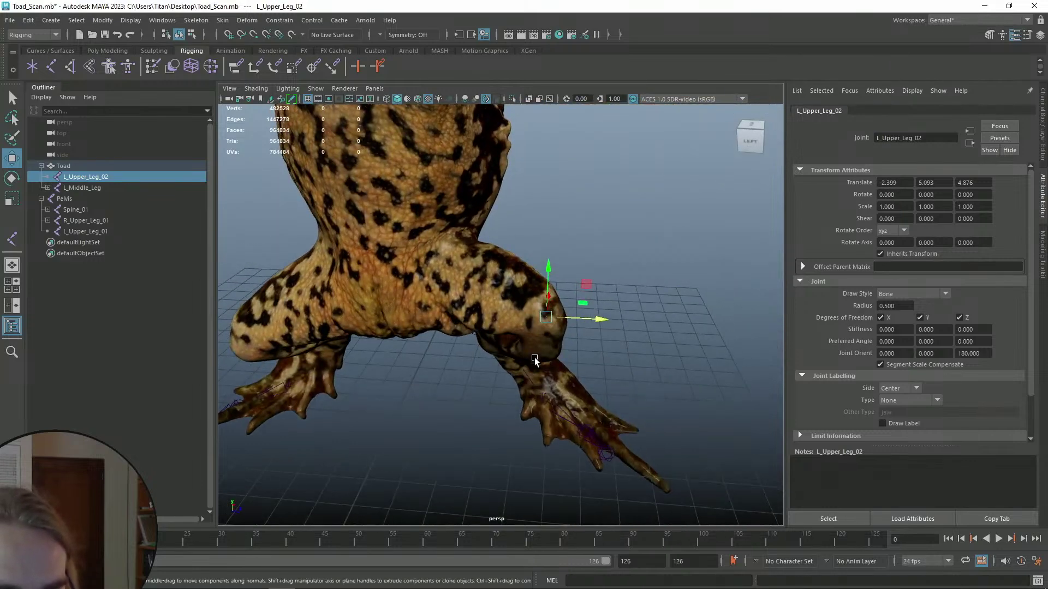
scroll(562, 328, up, 3)
alt+drag(635, 319, 554, 310)
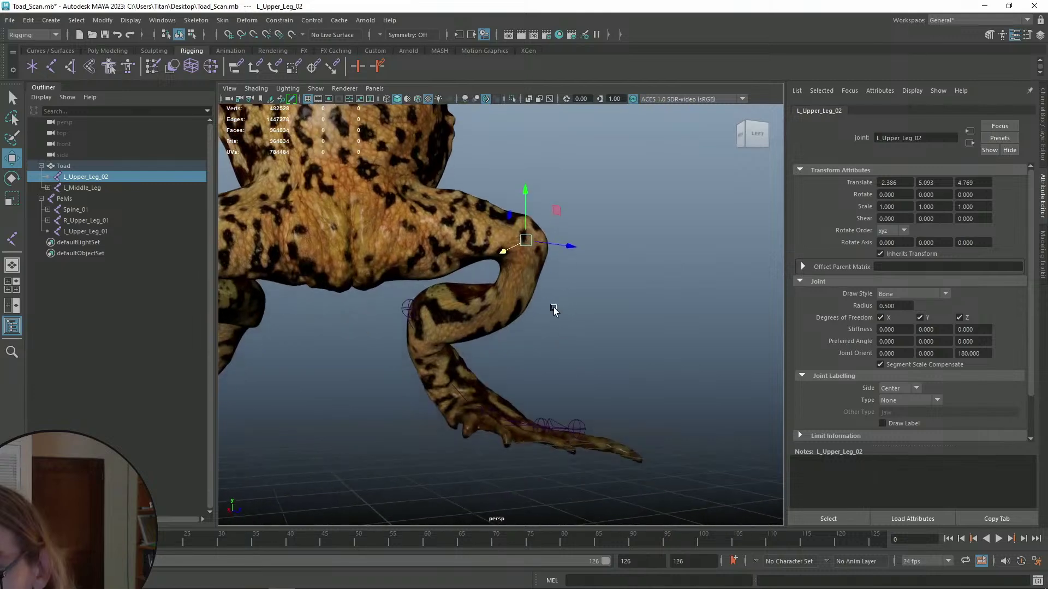
- Expand the L_Middle_Leg chain and reparent L_Lower_Leg from it directly under Toad
click(405, 307)
alt+drag(476, 326, 562, 334)
key(q)
click(48, 188)
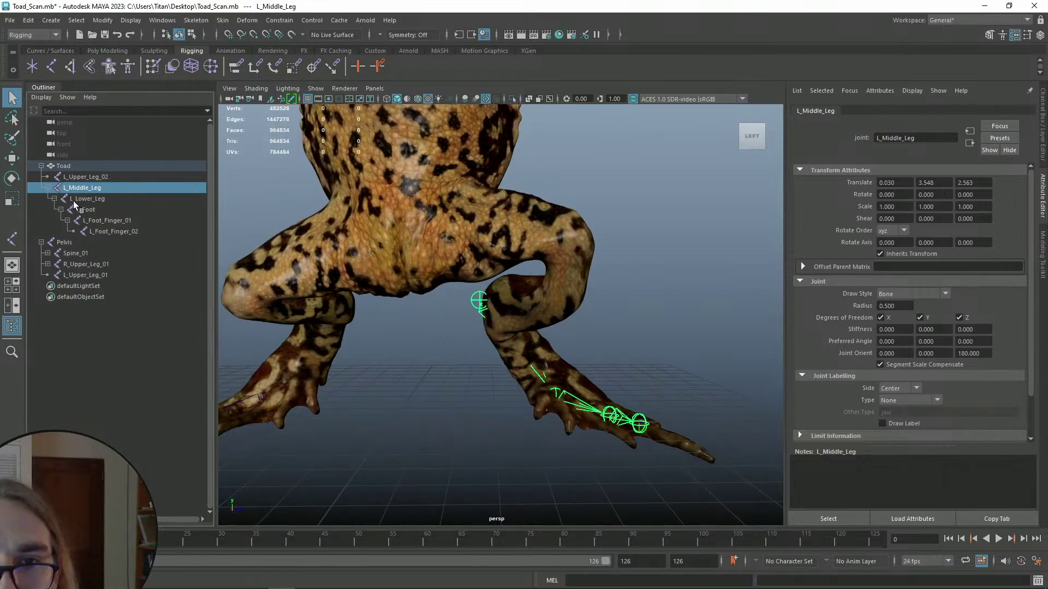
click(93, 201)
drag(71, 165, 71, 166)
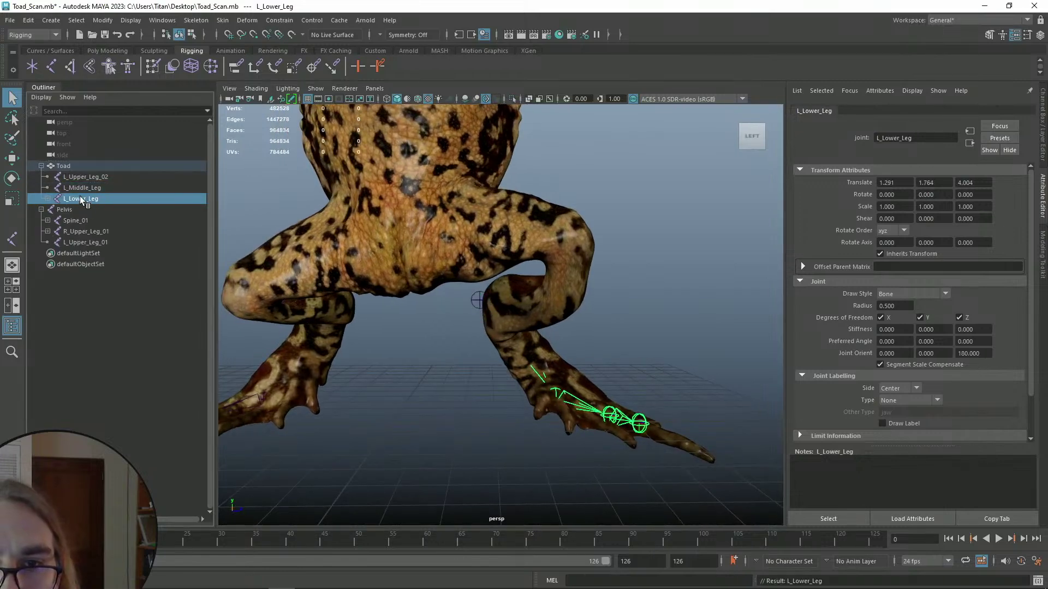
- Move the L_Middle_Leg joint into the left leg mesh, to about X 0.189, Z 3.306
click(88, 190)
mouse_move(414, 331)
alt+mouse_down()
mouse_move(477, 316)
mouse_move(627, 374)
mouse_move(416, 322)
alt+mouse_up()
key(w)
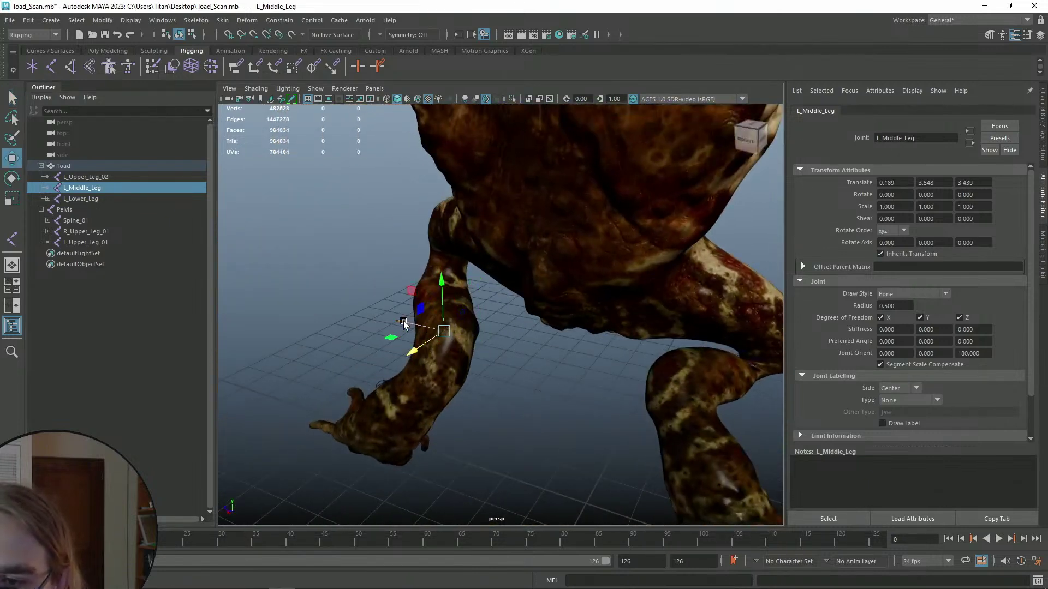
alt+drag(408, 327, 505, 315)
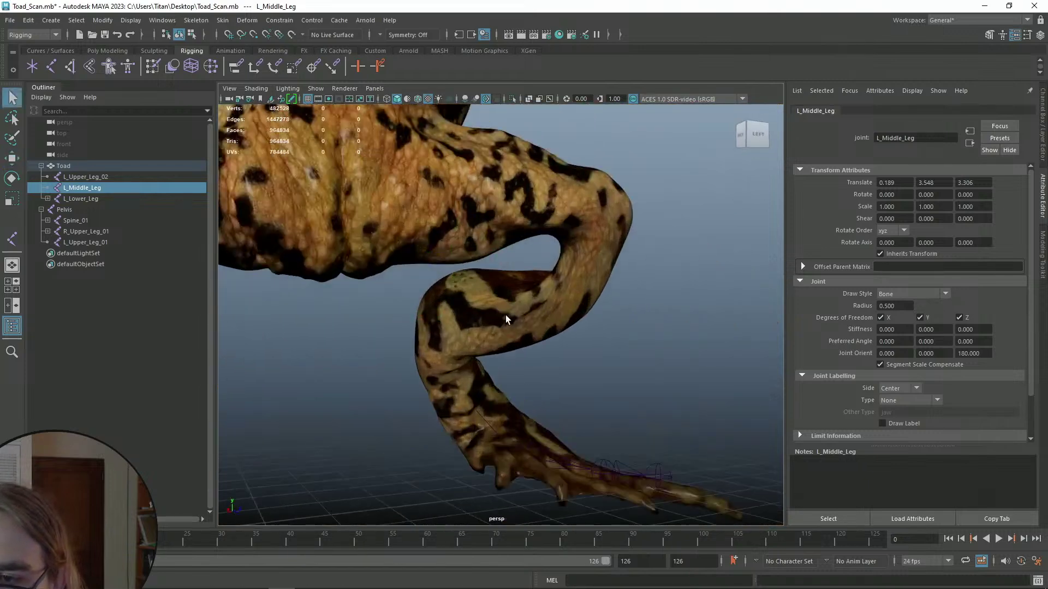
- Hide the Toad mesh to view the whole skeleton, and show the mesh again
click(501, 324)
key(h)
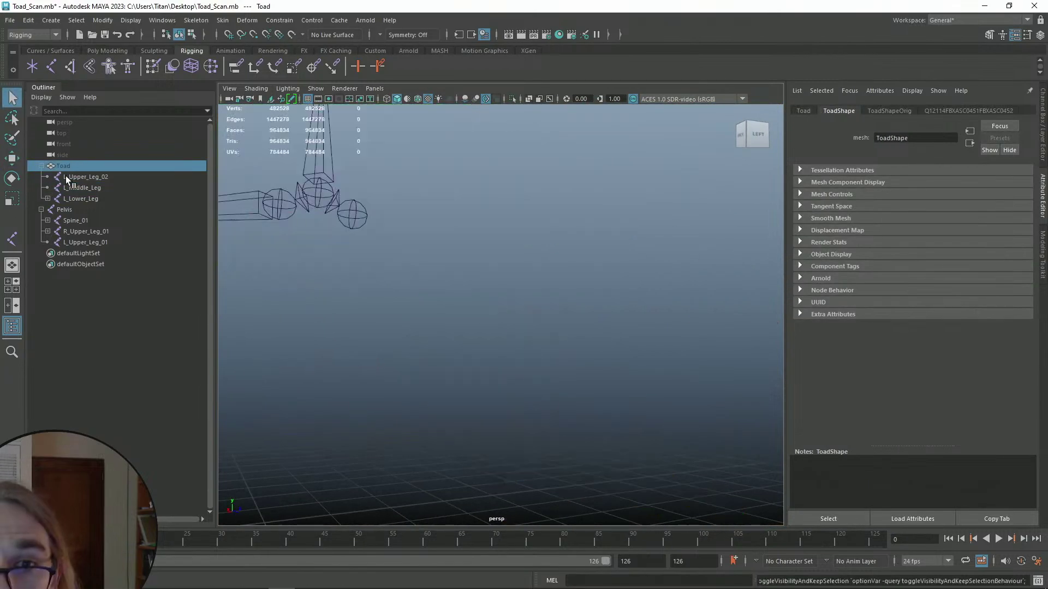
key(a)
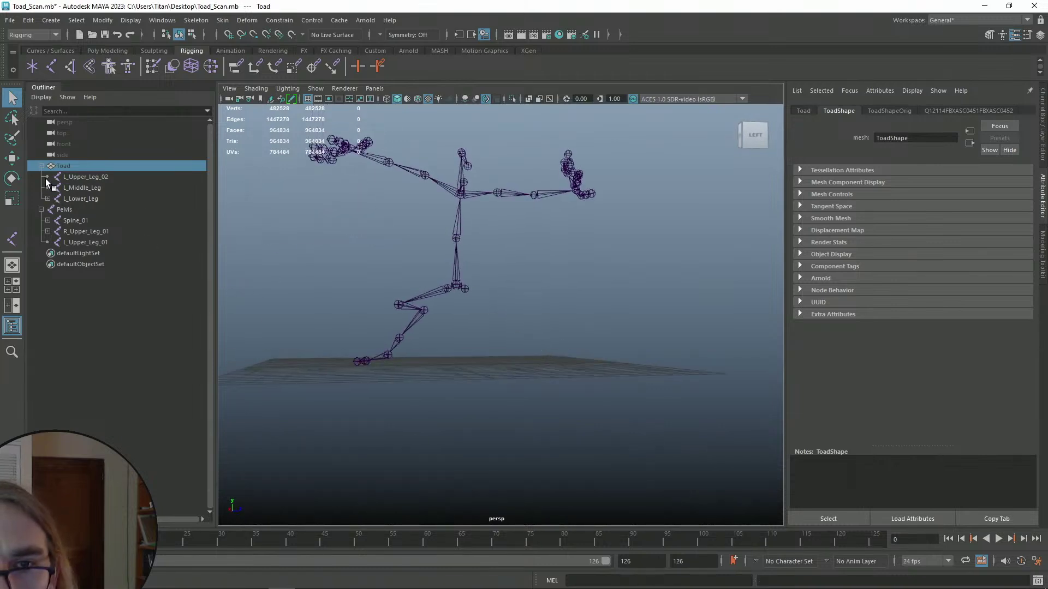
key(h)
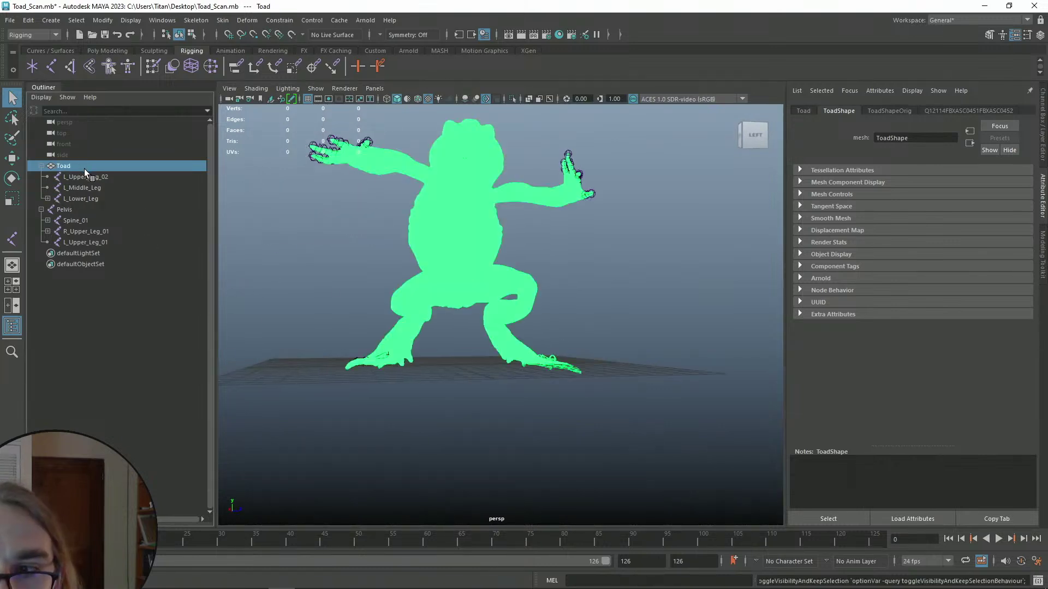
click(503, 346)
scroll(557, 322, up, 6)
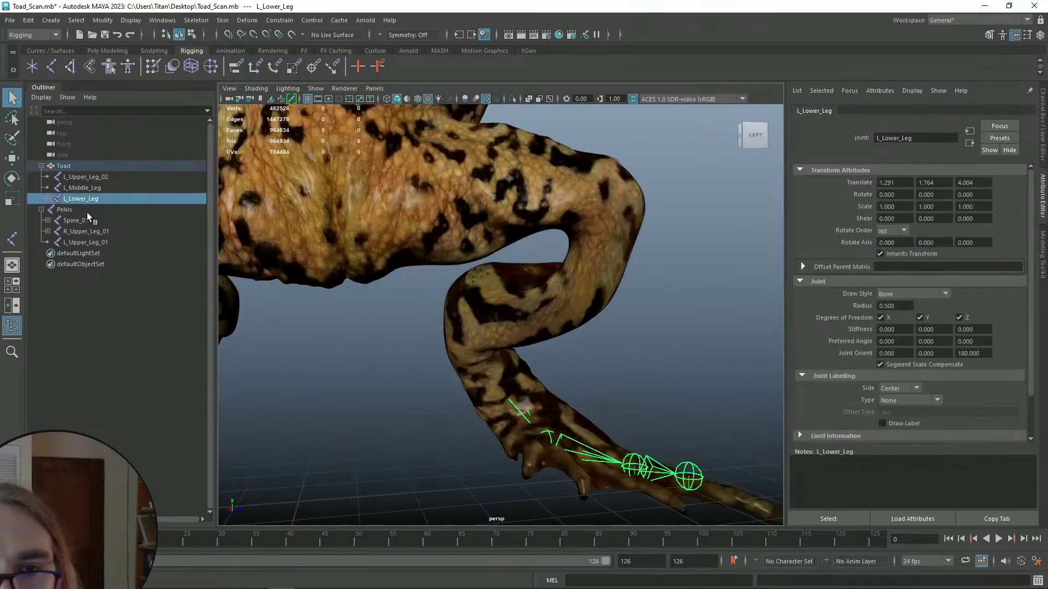
- Hide the Toad mesh, expand the L_Lower_Leg chain, and check each left leg joint from L_Foot_Finger_02 up to L_Upper_Leg_02
click(83, 178)
click(79, 189)
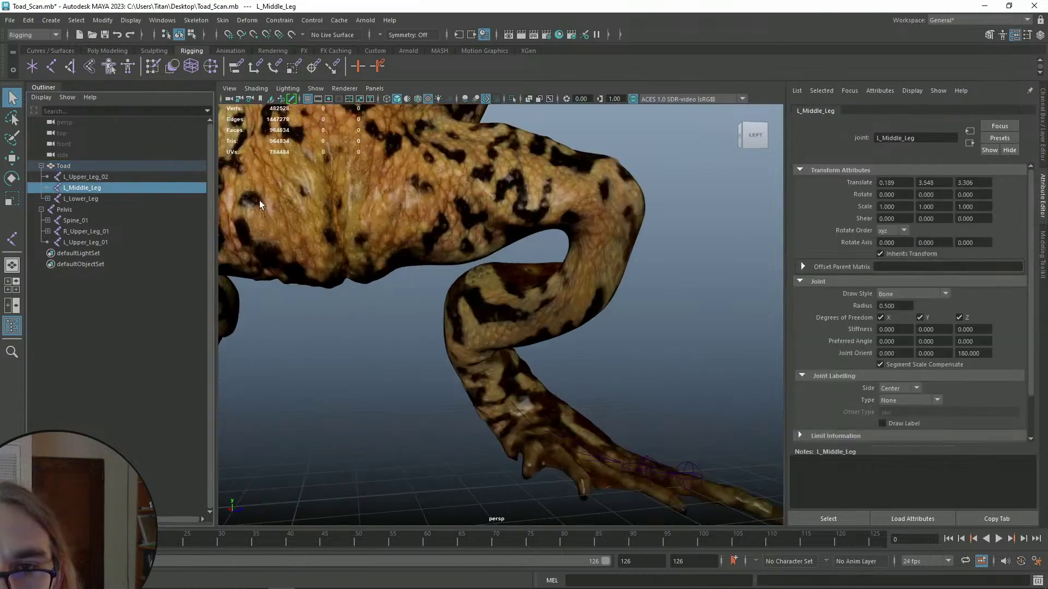
click(421, 219)
key(h)
alt+drag(390, 205, 491, 295)
shift+click(48, 199)
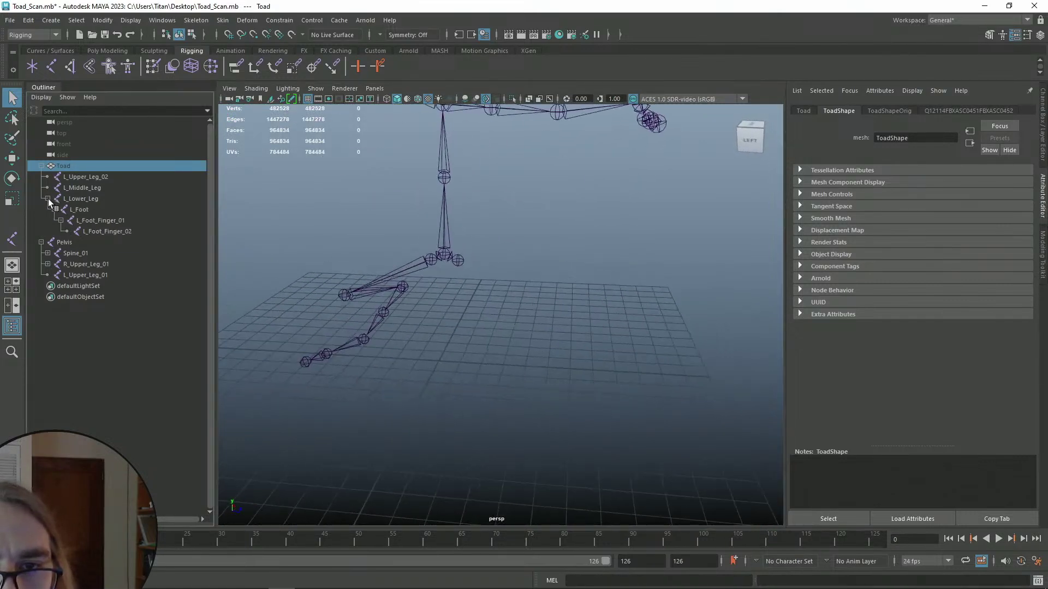
click(93, 231)
click(94, 221)
click(83, 210)
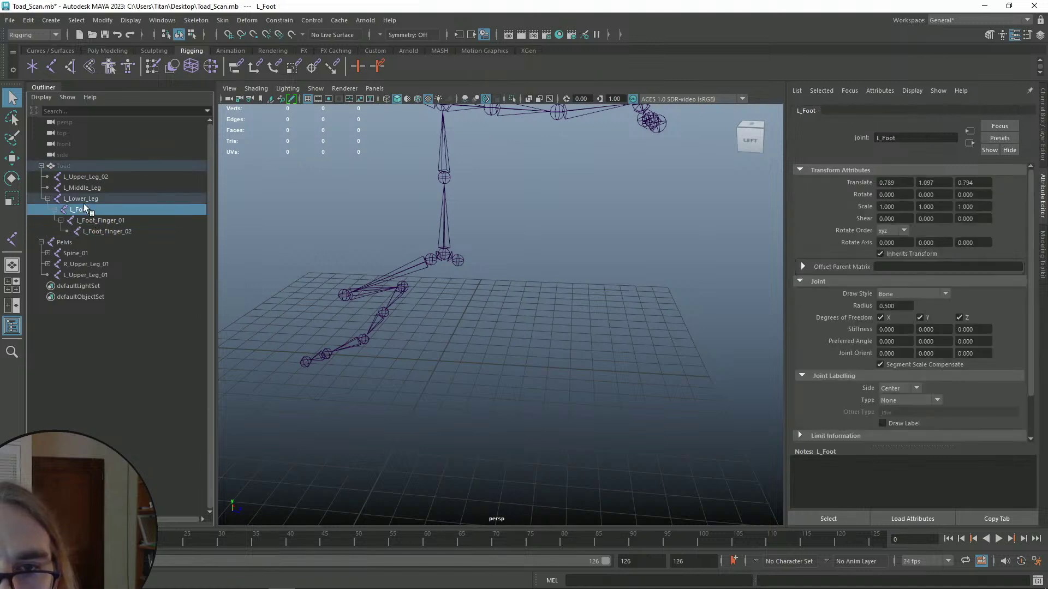
click(83, 200)
click(83, 188)
click(85, 178)
alt+drag(506, 326, 474, 318)
scroll(470, 313, up, 10)
scroll(484, 307, up, 5)
- Unhide the Toad mesh and clear the selection
click(64, 166)
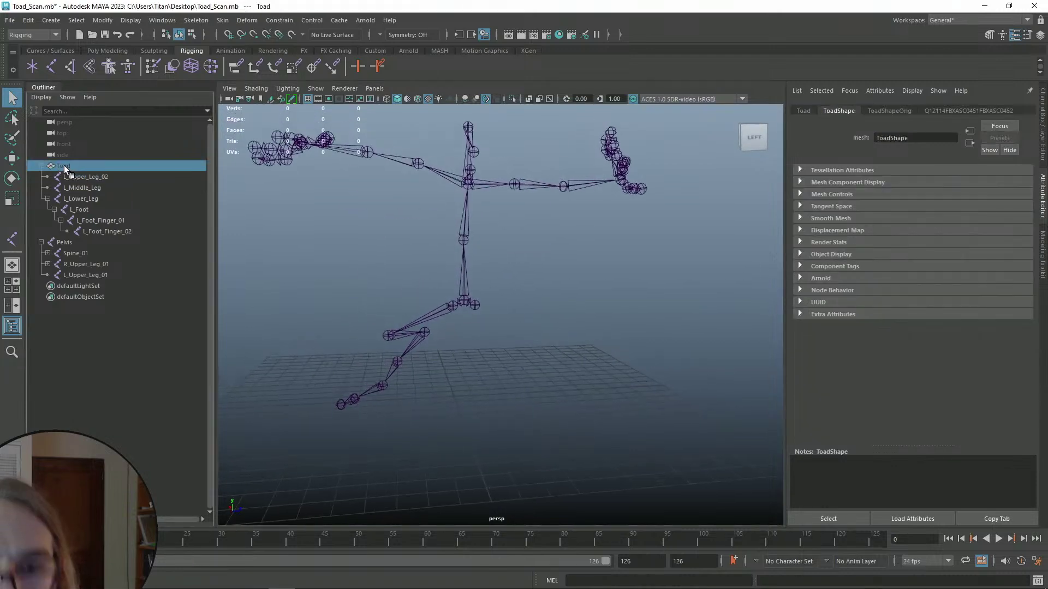
key(h)
click(582, 312)
scroll(583, 314, up, 8)
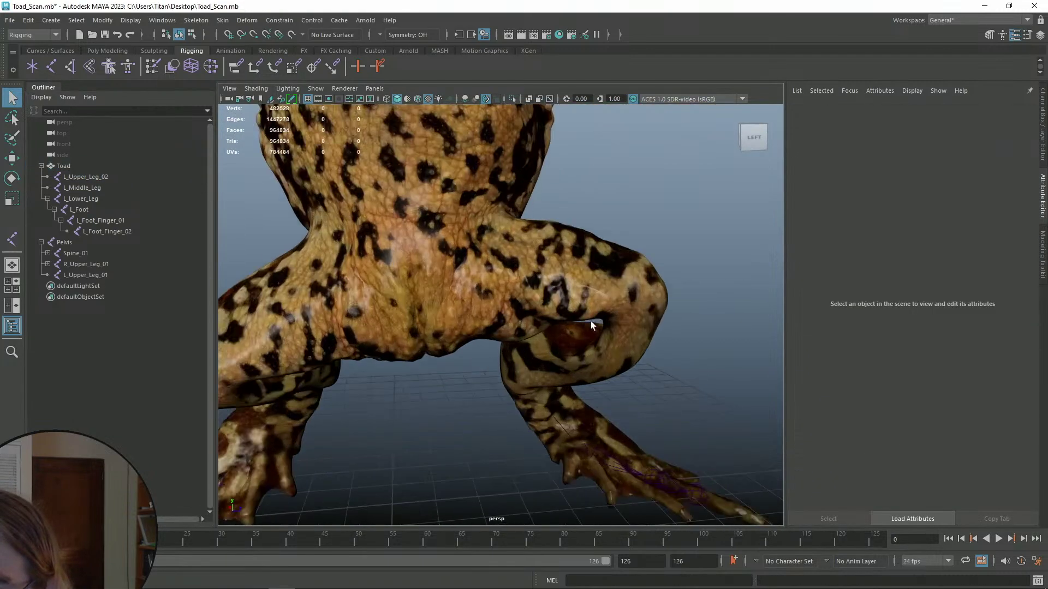
- Select all joints from L_Upper_Leg_02 to L_Foot_Finger_02 and examine where they sit inside the left leg mesh
click(98, 231)
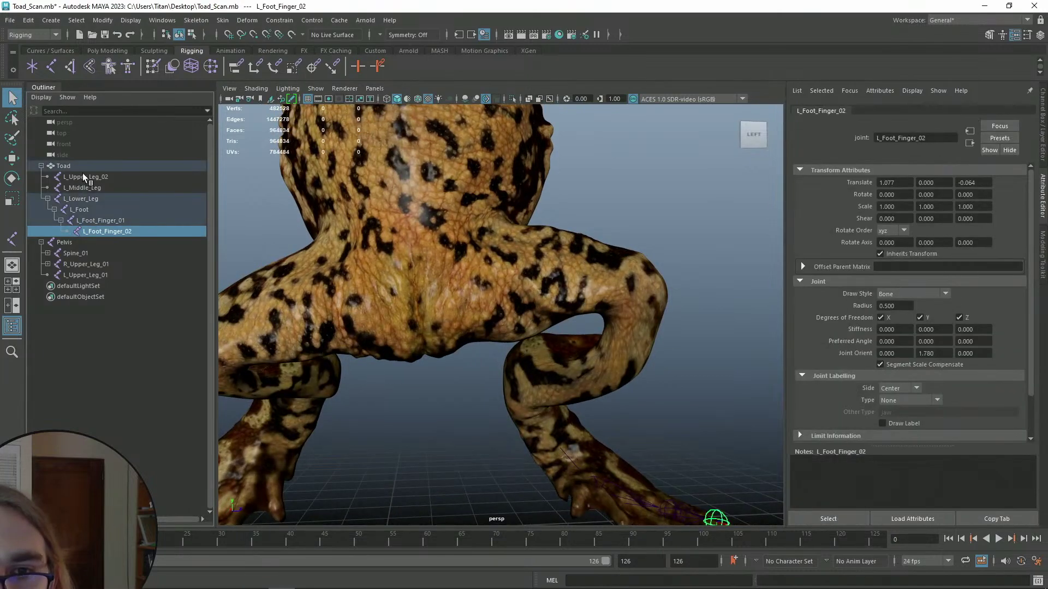
shift+click(84, 178)
alt+drag(756, 362, 475, 355)
scroll(437, 258, up, 10)
scroll(431, 351, down, 8)
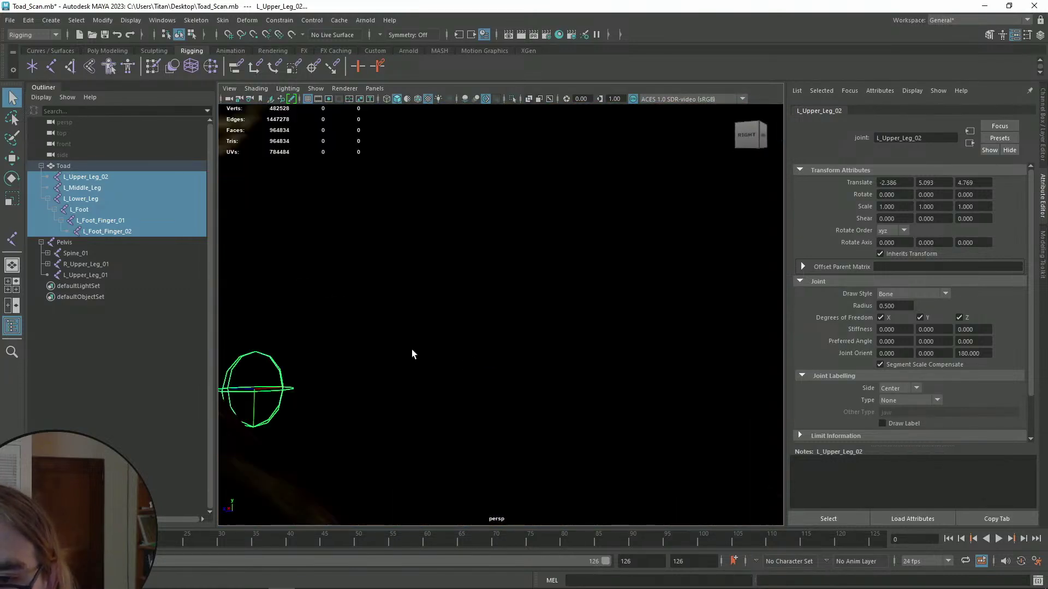
scroll(406, 350, up, 4)
alt+middle_drag(405, 349, 629, 283)
scroll(497, 332, up, 5)
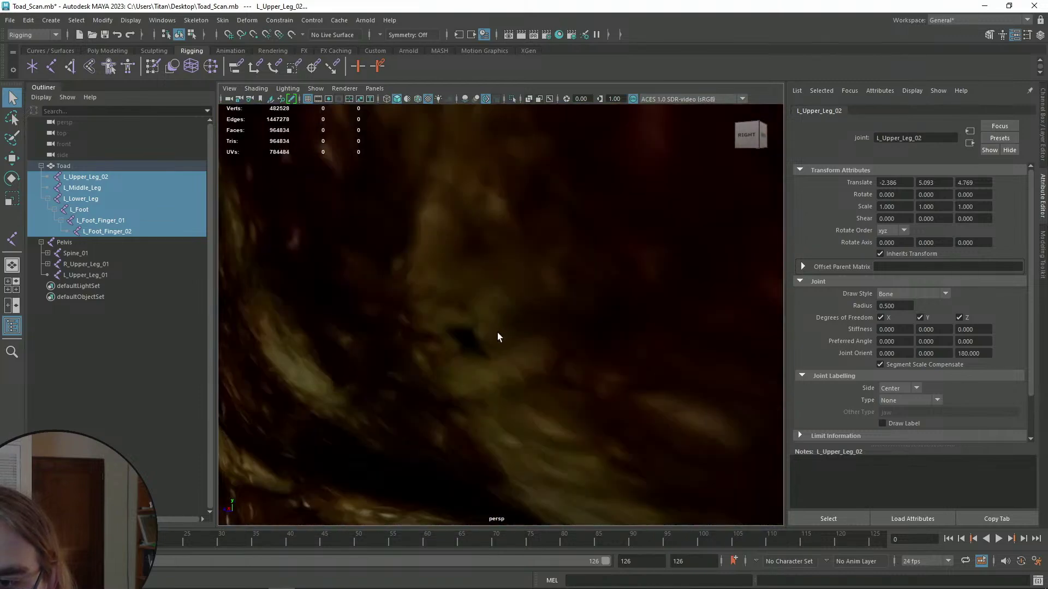
alt+drag(433, 370, 491, 331)
scroll(524, 357, down, 10)
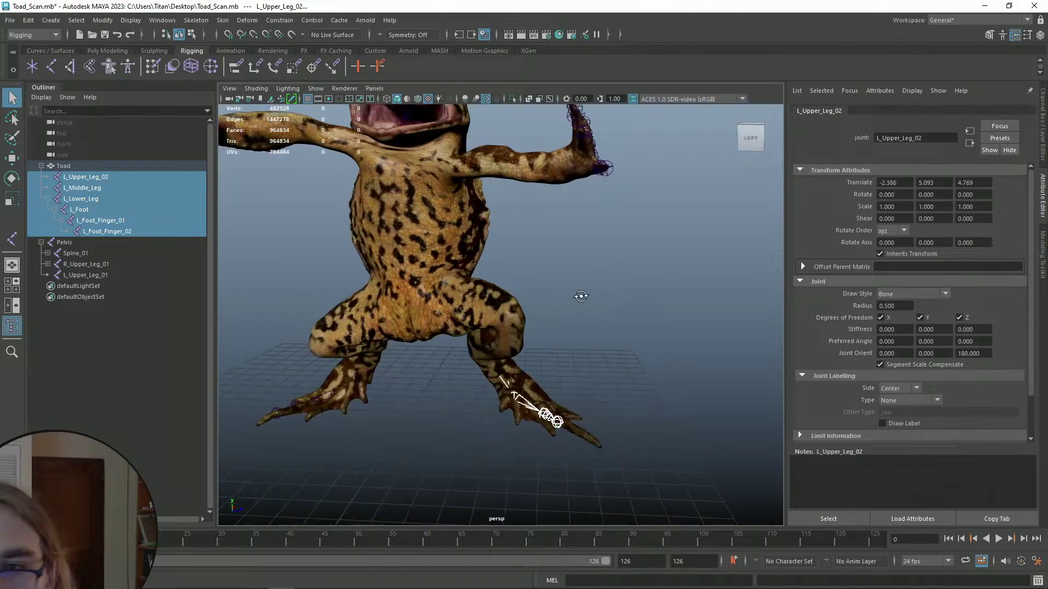
scroll(455, 281, up, 4)
- Switch the viewport display to wireframe so the joints inside the leg can be seen
click(94, 177)
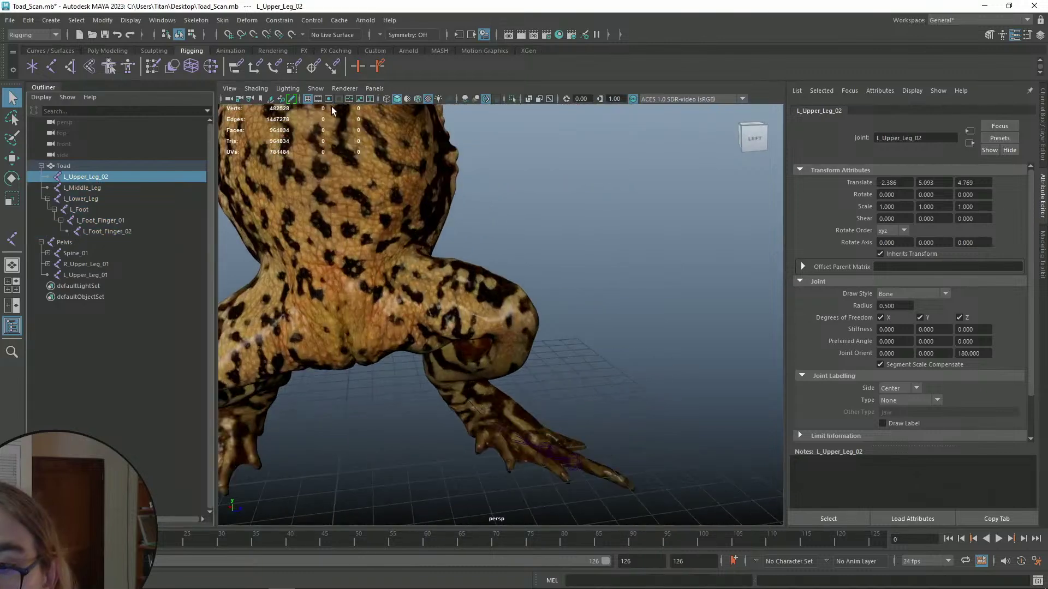
click(417, 99)
click(417, 99)
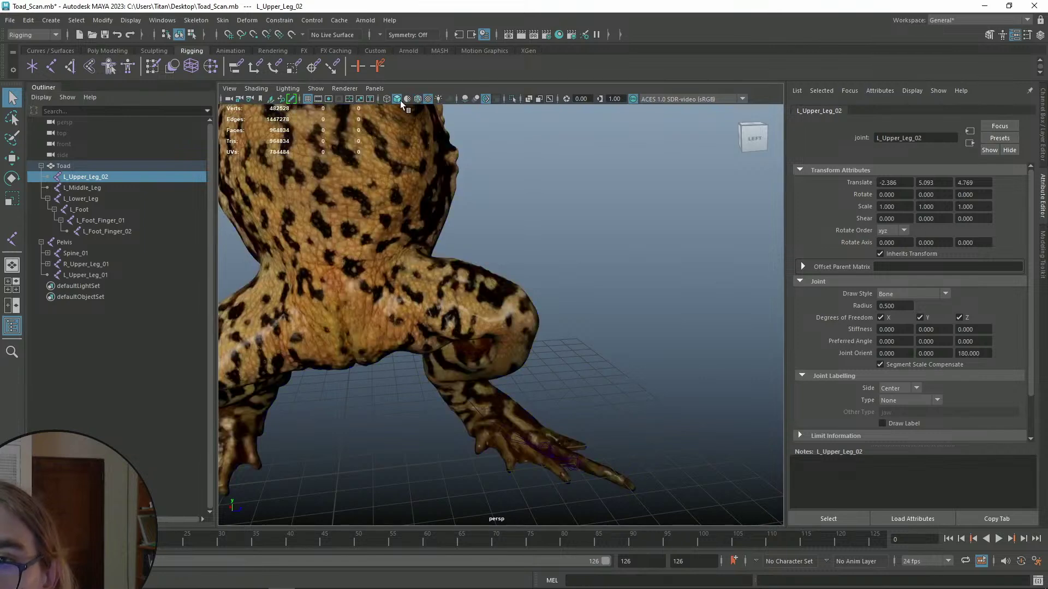
click(388, 99)
mouse_move(527, 286)
alt+mouse_down()
mouse_move(490, 252)
mouse_move(516, 276)
alt+mouse_up()
- Move the L_Middle_Leg joint into the bend below the left knee, to about X -1.711, Y 3.548, Z 4.478
click(93, 184)
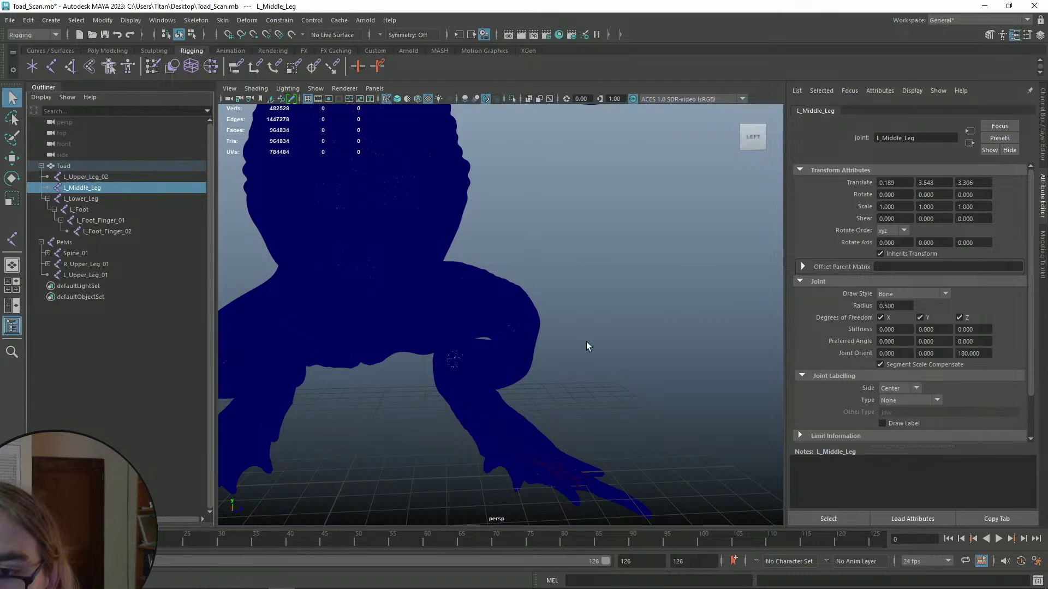
alt+drag(587, 346, 445, 346)
alt+middle_drag(618, 393, 505, 309)
scroll(504, 310, up, 3)
mouse_move(504, 310)
alt+mouse_down()
mouse_move(423, 355)
mouse_move(498, 301)
alt+mouse_up()
key(w)
middle_drag(498, 301, 448, 283)
drag(490, 321, 496, 327)
alt+drag(432, 338, 506, 296)
- Compare the positions of L_Upper_Leg_02 and L_Middle_Leg inside the wireframe leg from several angles
click(110, 196)
click(104, 177)
click(104, 188)
click(82, 177)
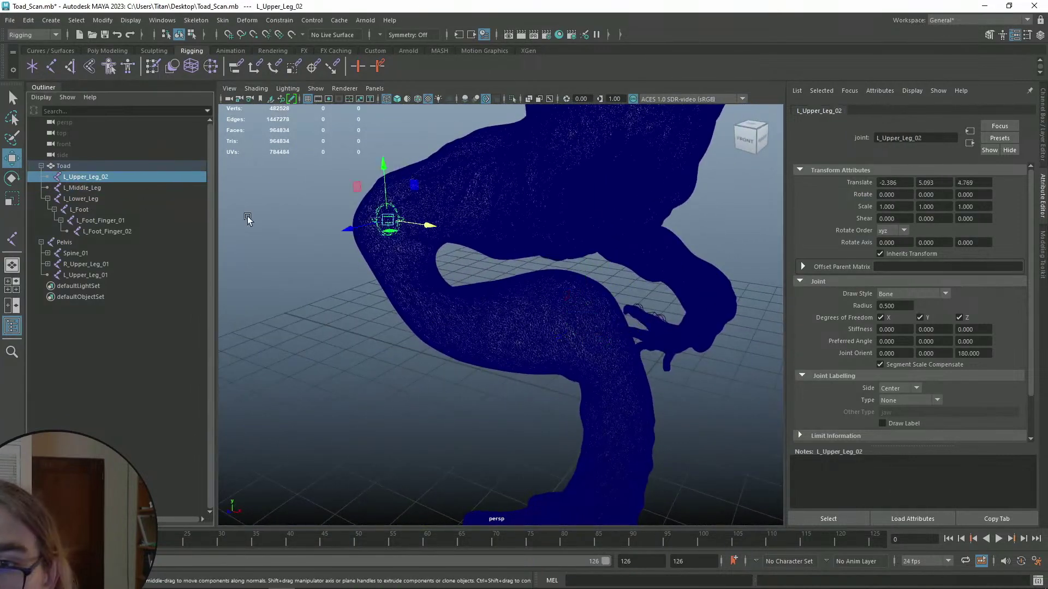
click(96, 187)
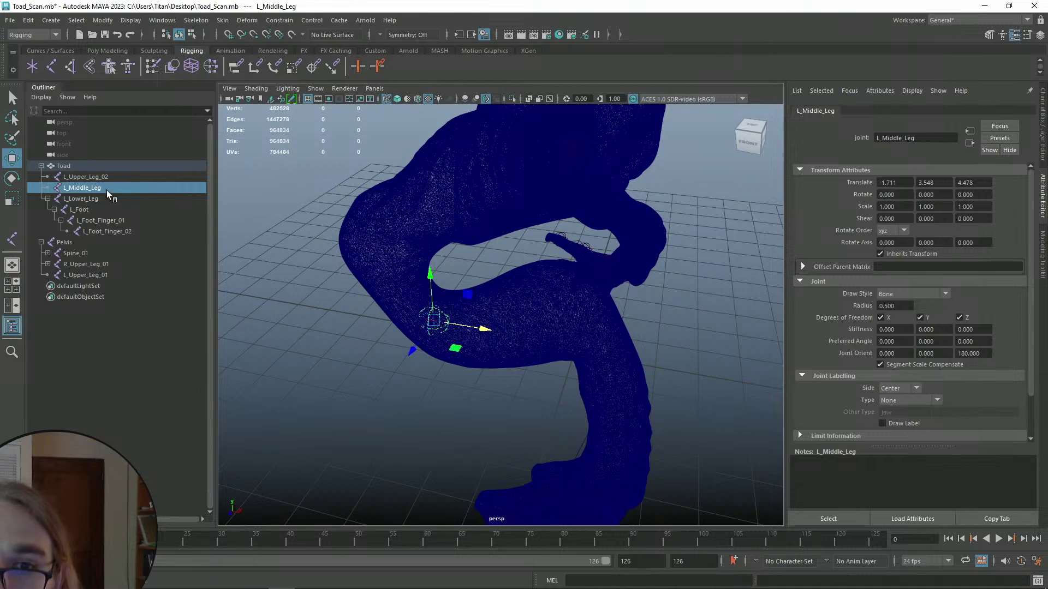
click(152, 177)
alt+drag(453, 240, 591, 255)
alt+drag(400, 279, 351, 232)
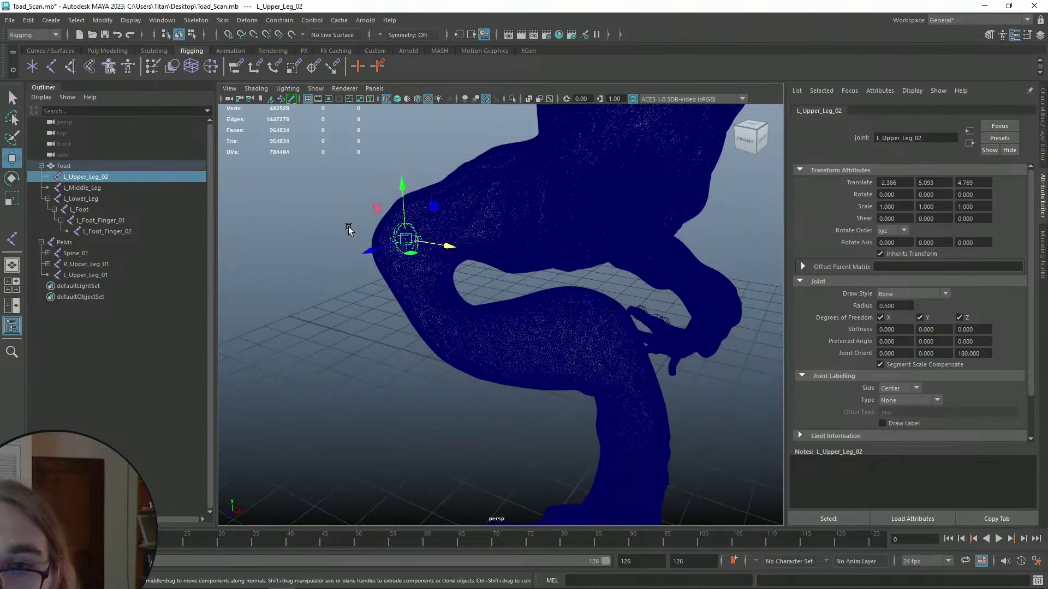
click(82, 187)
alt+drag(505, 346, 496, 299)
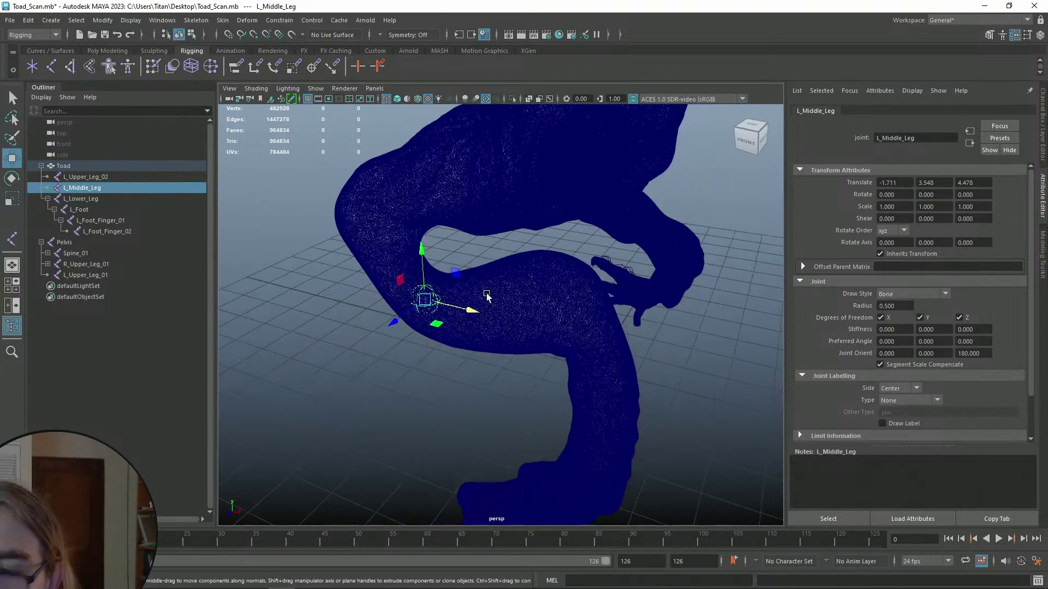
- Fine-tune the L_Middle_Leg joint's position in the leg bend to about Y 3.678, Z 4.671
alt+drag(271, 279, 388, 270)
drag(533, 319, 546, 319)
drag(489, 266, 433, 299)
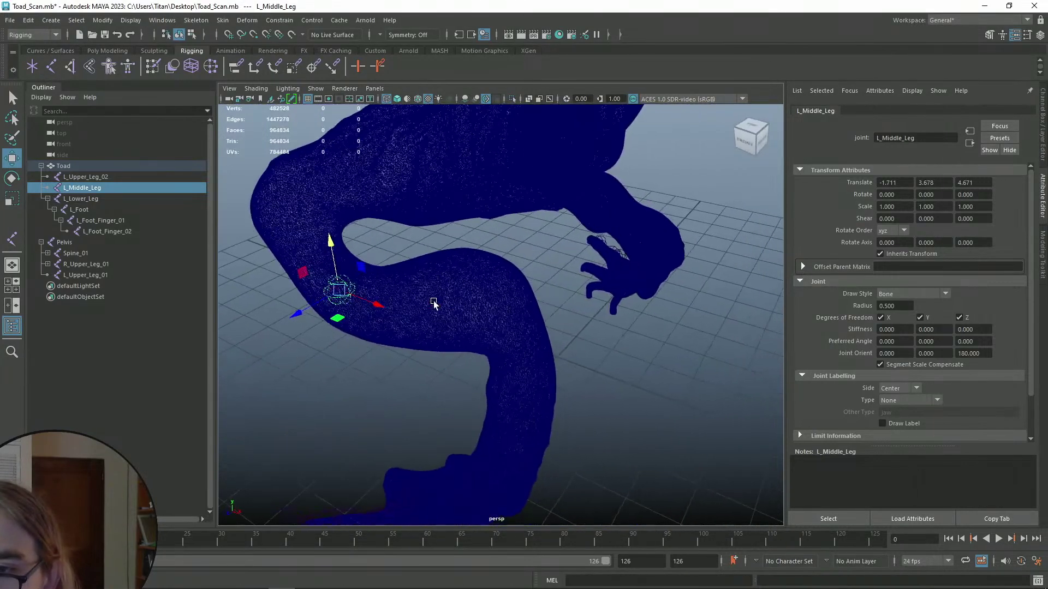
- Reparent L_Foot from L_Lower_Leg directly under Toad
click(76, 200)
alt+drag(293, 241, 417, 301)
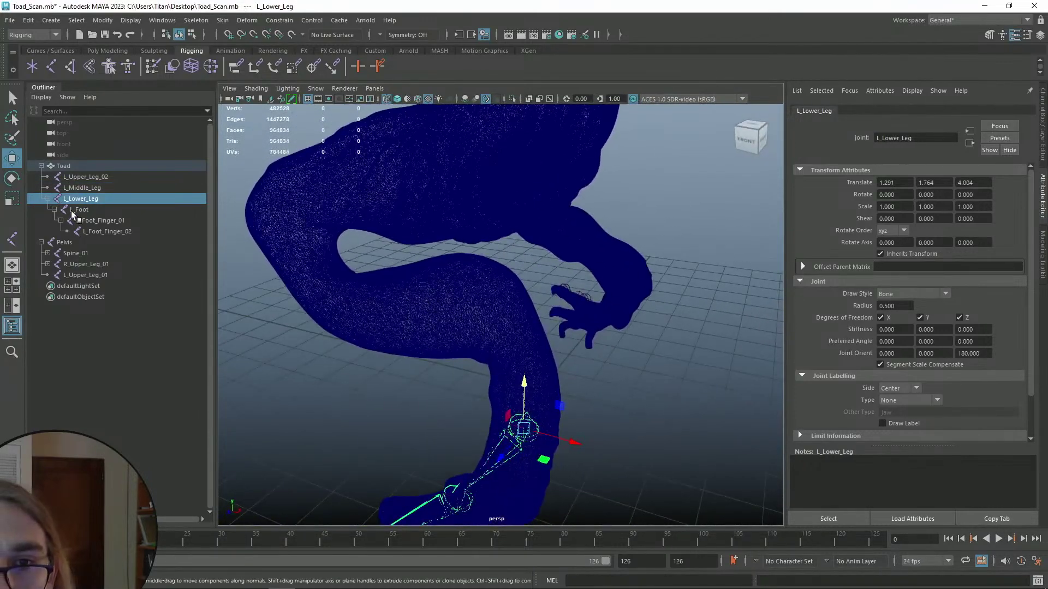
click(79, 210)
middle_drag(76, 178, 74, 167)
- Move L_Lower_Leg up into the leg's upper bend, to about X 0.436, Y 3.788, Z 3.251, and rotate it about -34 degrees in Y
click(79, 198)
alt+drag(487, 360, 480, 339)
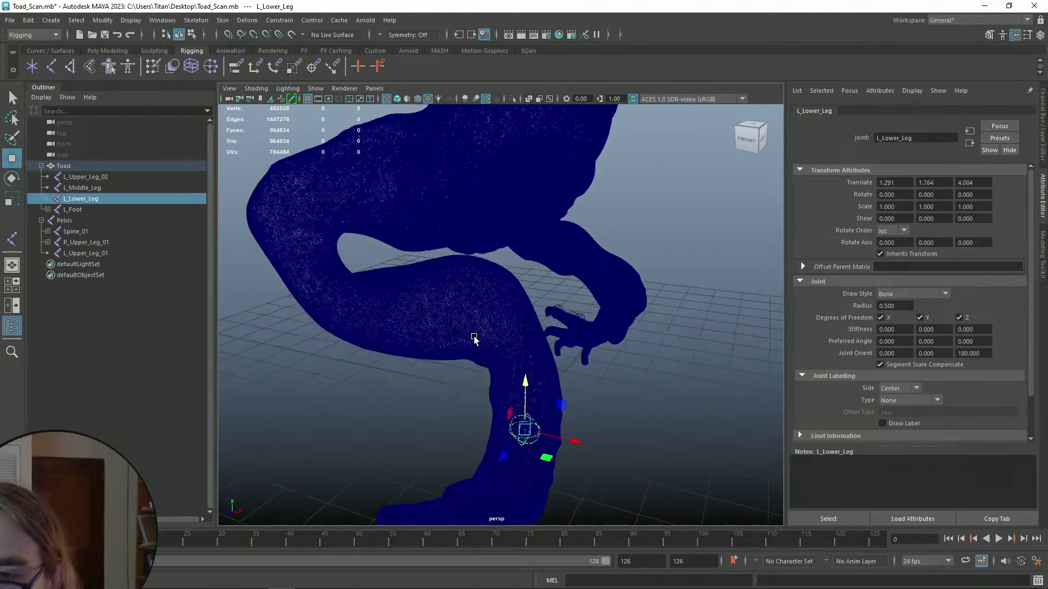
drag(528, 376, 500, 252)
drag(572, 315, 498, 326)
alt+middle_drag(498, 326, 483, 301)
mouse_move(458, 259)
mouse_down()
mouse_move(449, 257)
mouse_move(459, 260)
mouse_up()
alt+drag(491, 304, 333, 244)
alt+right_drag(502, 301, 545, 304)
alt+drag(545, 304, 570, 289)
drag(510, 261, 605, 239)
key(e)
alt+middle_drag(605, 239, 615, 227)
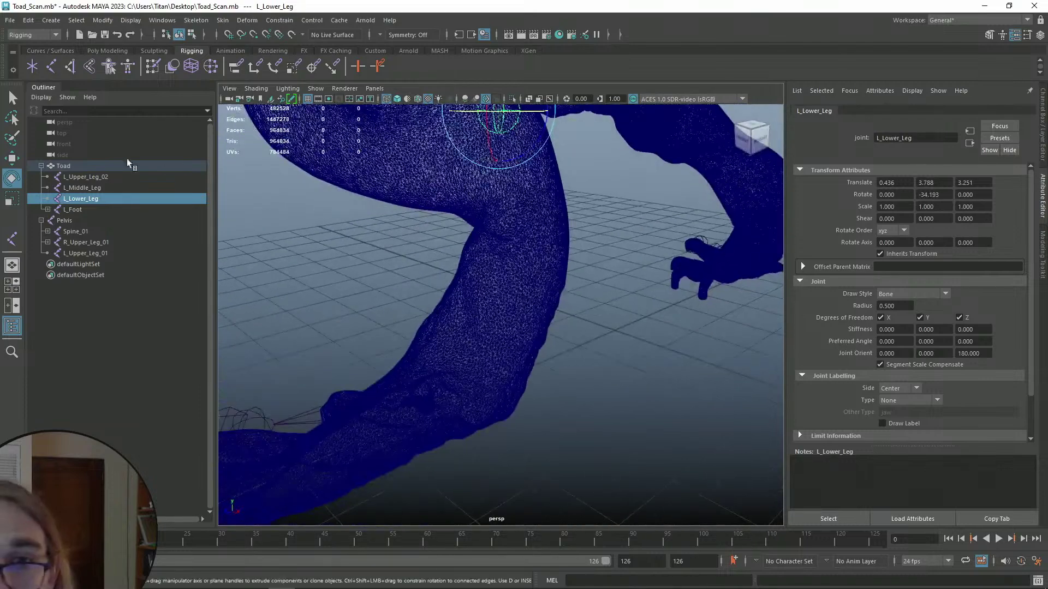
- Check the placement of L_Foot and L_Lower_Leg inside the left leg's wireframe
click(74, 209)
alt+drag(410, 310, 519, 295)
click(82, 198)
mouse_move(503, 217)
alt+mouse_down()
mouse_move(423, 165)
mouse_move(513, 230)
alt+mouse_up()
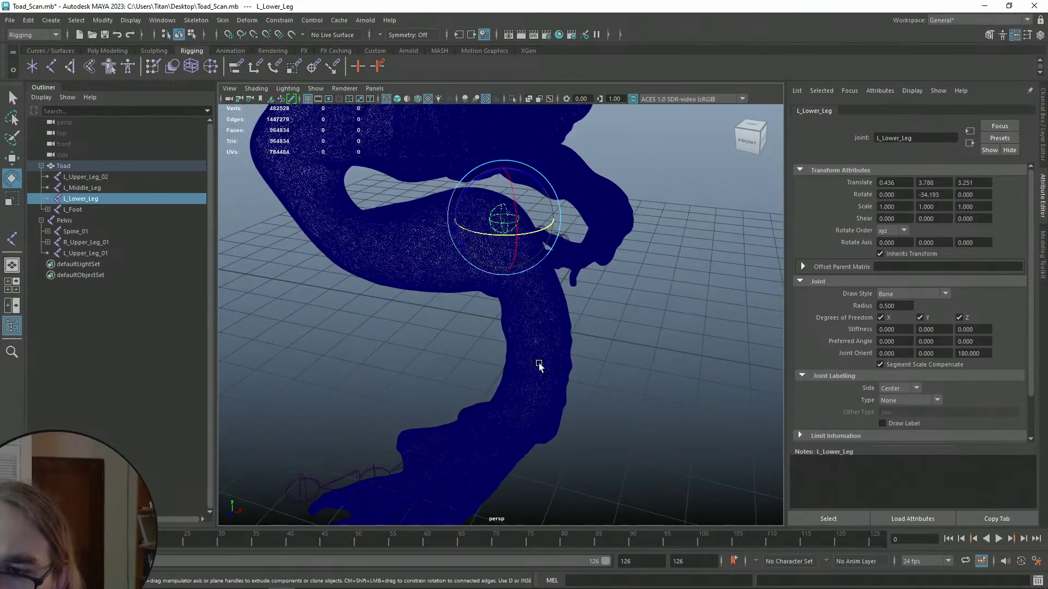
- Reparent L_Foot_Finger_01 from L_Foot directly under Toad
alt+drag(546, 401, 540, 284)
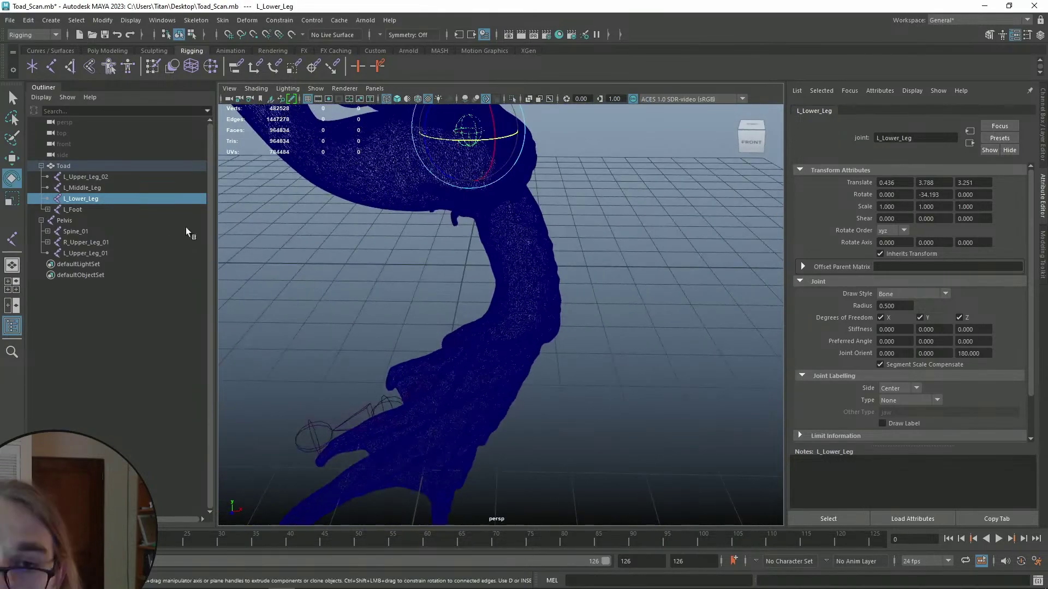
click(71, 210)
alt+drag(494, 355, 517, 339)
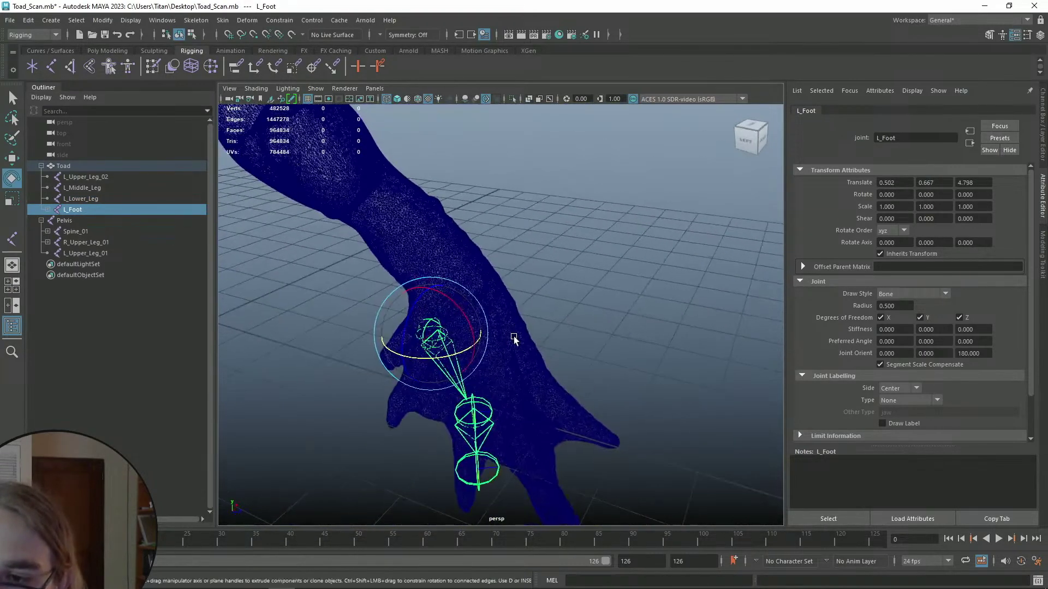
alt+middle_drag(535, 394, 481, 319)
alt+drag(481, 320, 508, 340)
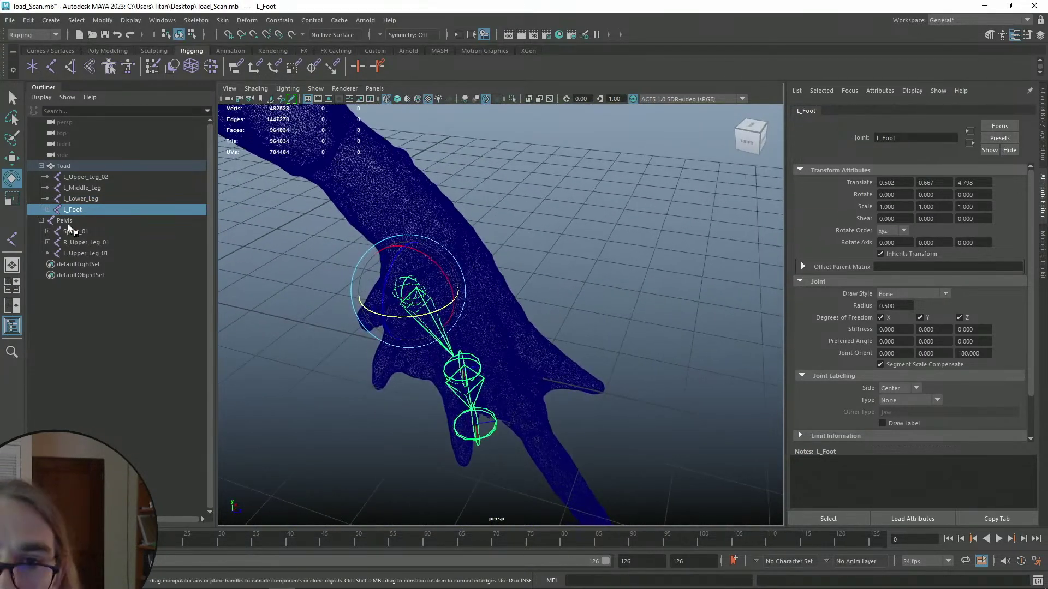
click(48, 210)
click(91, 229)
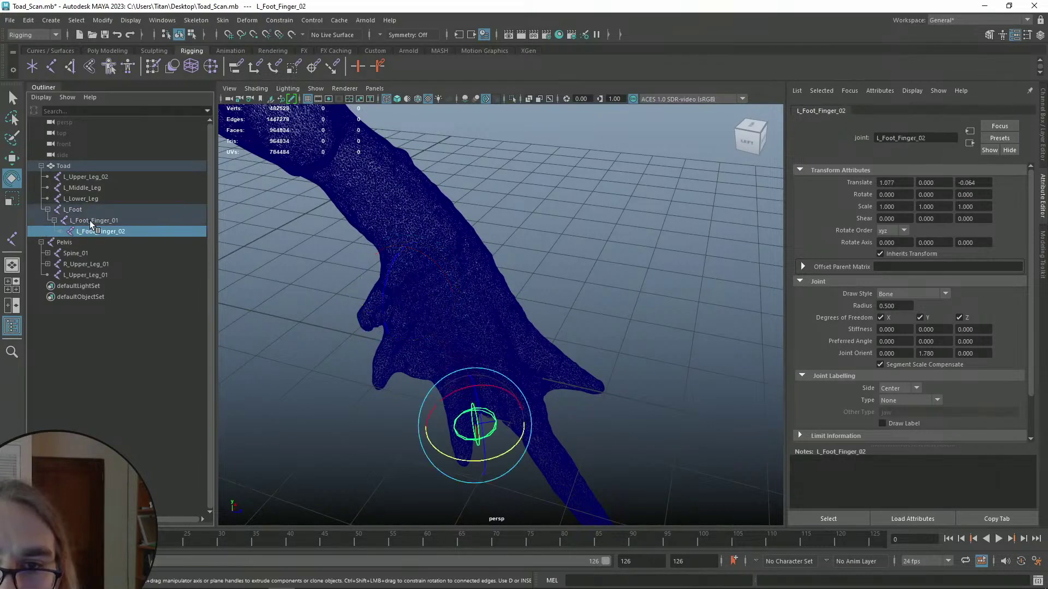
click(78, 222)
click(76, 211)
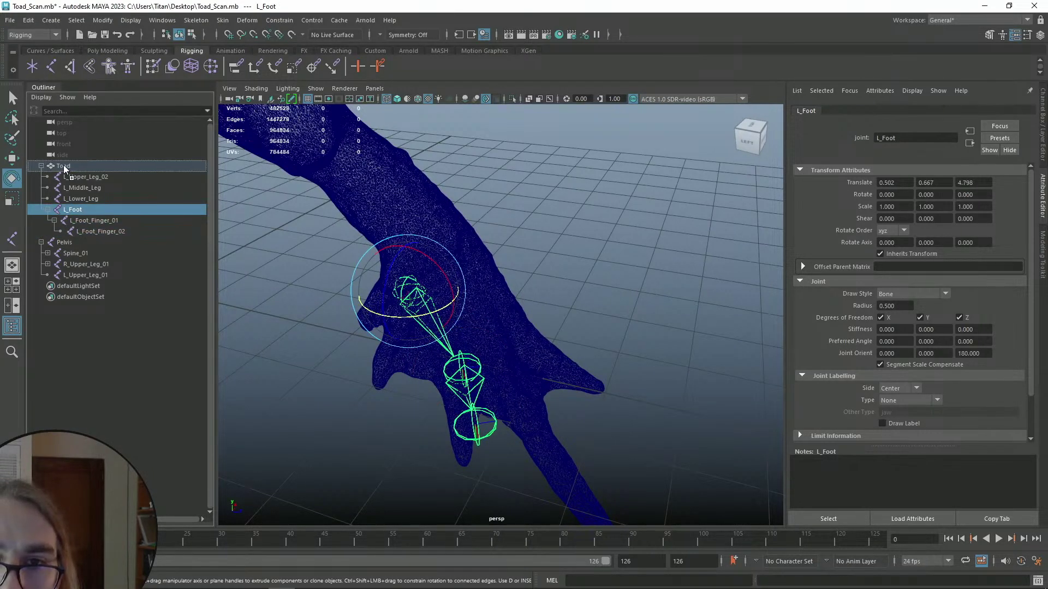
middle_drag(64, 165, 64, 166)
- Reparent L_Foot_Finger_02 from L_Foot_Finger_01 directly under Toad
click(73, 221)
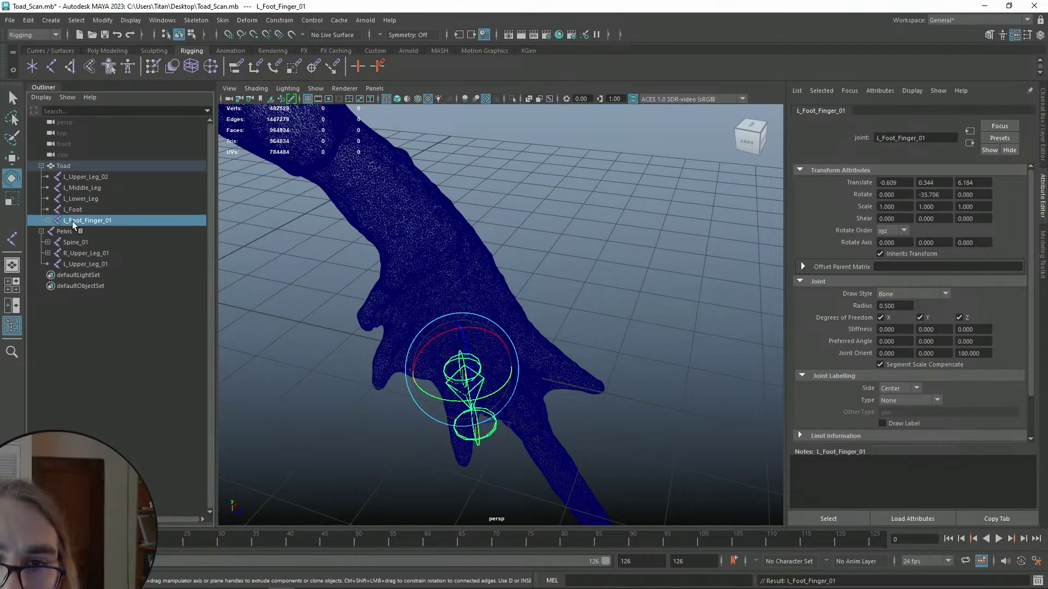
click(48, 221)
click(87, 232)
middle_drag(87, 232, 79, 166)
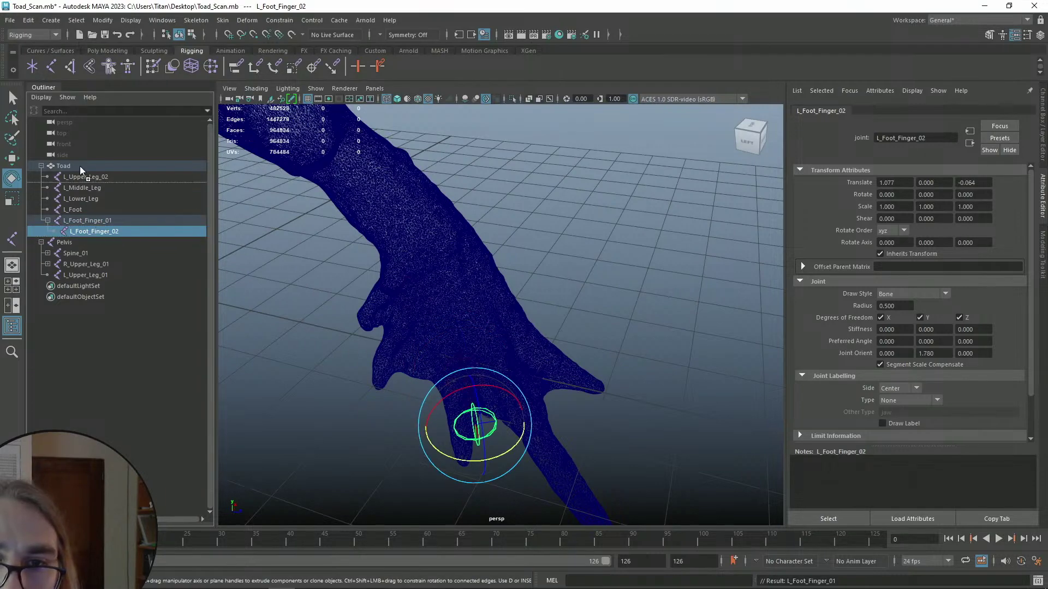
- Move the L_Foot joint into the ankle of the left leg mesh, adjusting it from several viewing angles
click(72, 211)
alt+drag(468, 304, 482, 332)
key(w)
drag(425, 235, 427, 204)
alt+drag(428, 204, 580, 198)
drag(488, 261, 472, 257)
alt+drag(472, 257, 461, 274)
mouse_move(517, 207)
mouse_down()
mouse_move(544, 215)
mouse_move(545, 227)
mouse_move(368, 199)
mouse_move(393, 189)
mouse_move(525, 223)
mouse_up()
alt+drag(530, 347, 552, 322)
alt+drag(552, 322, 542, 345)
drag(503, 300, 505, 292)
alt+drag(505, 292, 440, 303)
- Move the L_Foot_Finger_01 joint into the base of the long toe on the left foot
click(107, 222)
drag(426, 247, 428, 259)
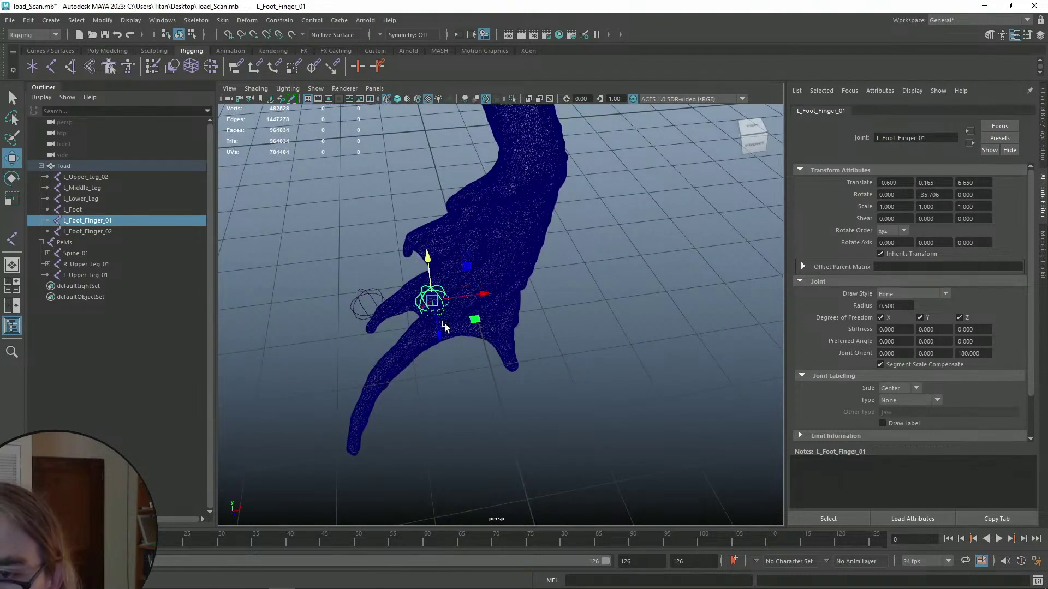
drag(488, 317, 524, 271)
drag(485, 228, 435, 280)
- Place L_Foot_Finger_02 in the left foot's long toe at about X -1.272, Y -0.112, Z 7.657, rotated about -17.7 degrees in Y
click(436, 317)
alt+drag(436, 316, 480, 358)
alt+drag(552, 405, 589, 383)
alt+middle_drag(589, 384, 551, 358)
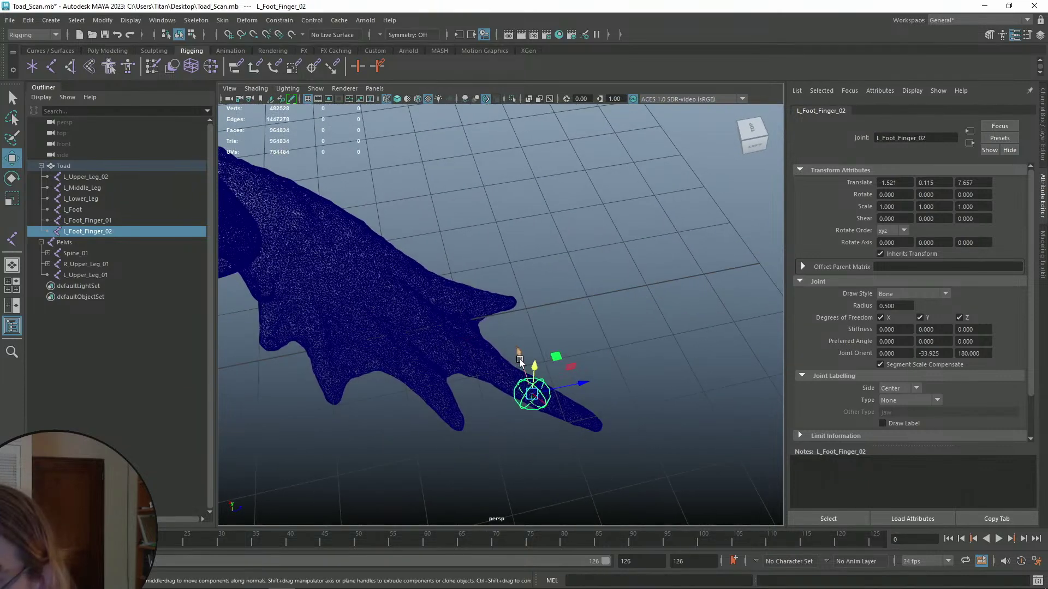
key(e)
drag(551, 430, 546, 273)
key(w)
key(q)
scroll(491, 327, up, 3)
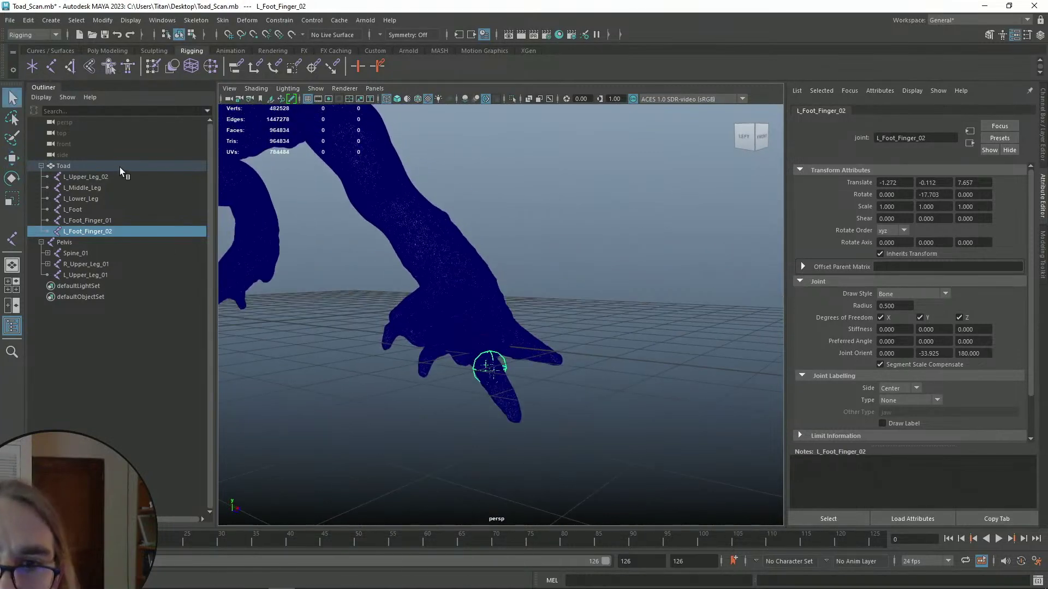
- Rebuild the left leg hierarchy from L_Foot_Finger_02 up to L_Upper_Leg_02 and parent that chain under Pelvis
middle_drag(96, 232, 82, 179)
click(77, 221)
click(77, 199)
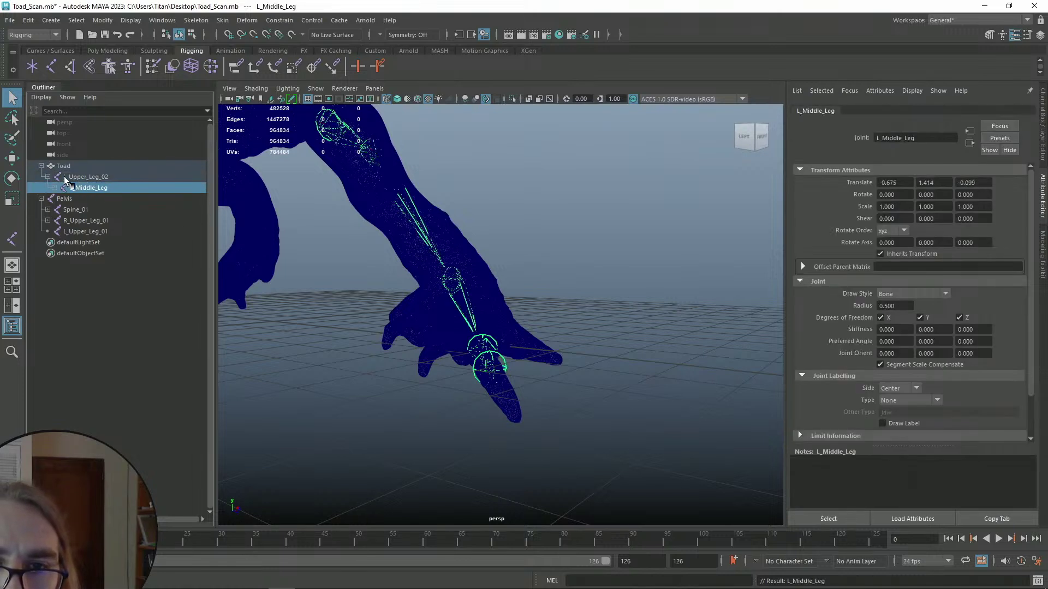
click(72, 180)
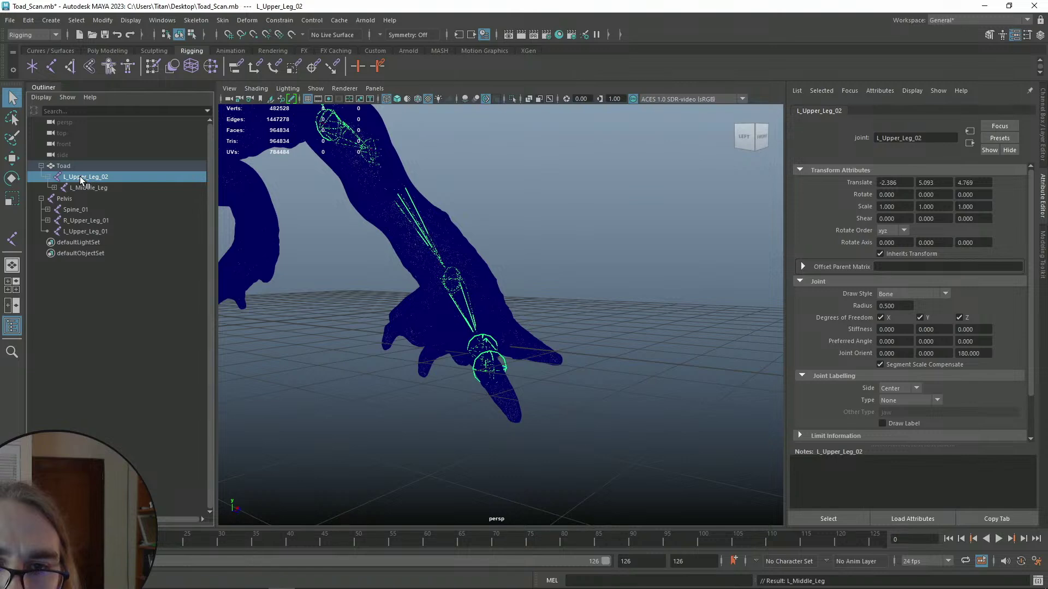
middle_drag(80, 176, 70, 198)
- Hide the Toad mesh to expose the skeleton's hip joints
alt+drag(595, 257, 590, 226)
click(377, 167)
key(h)
alt+middle_drag(501, 214, 610, 278)
alt+drag(610, 277, 639, 287)
alt+middle_drag(524, 262, 504, 271)
scroll(620, 301, up, 8)
- Parent L_Upper_Leg_02 under L_Upper_Leg_01 and inspect the connected skeleton
click(506, 265)
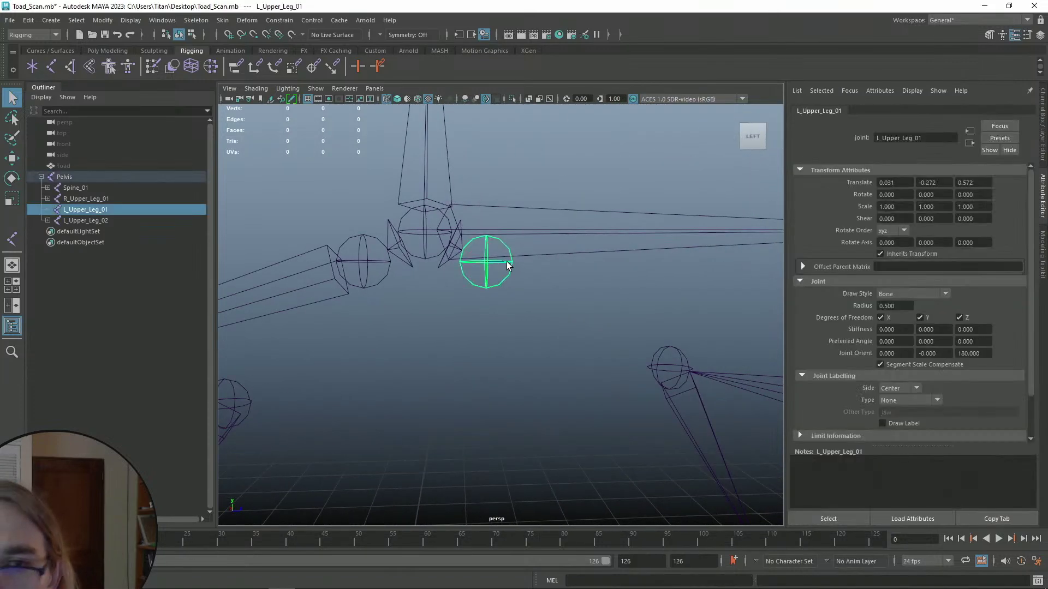
click(83, 221)
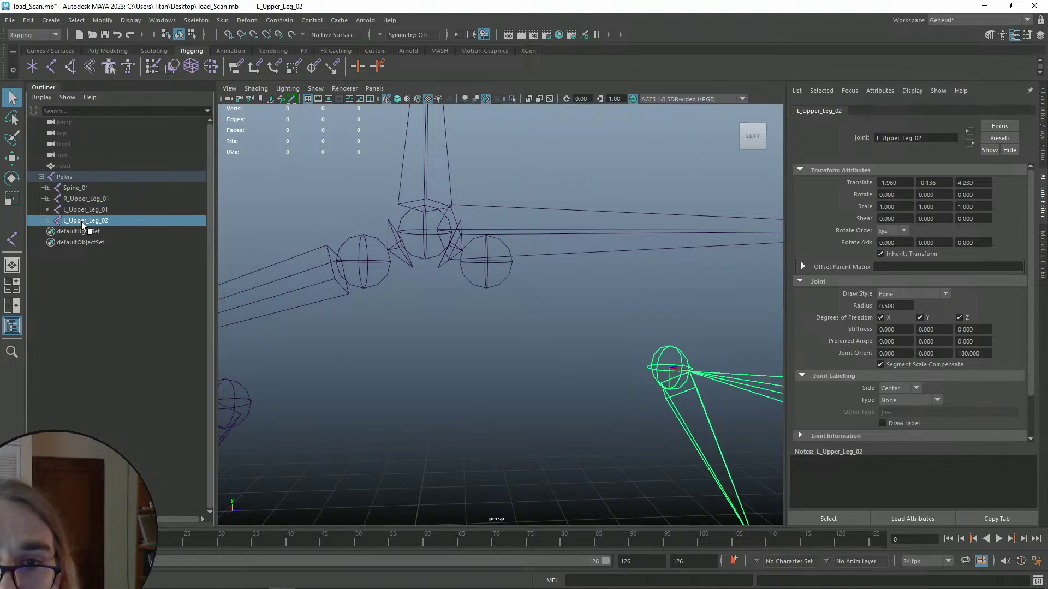
middle_drag(81, 224, 84, 208)
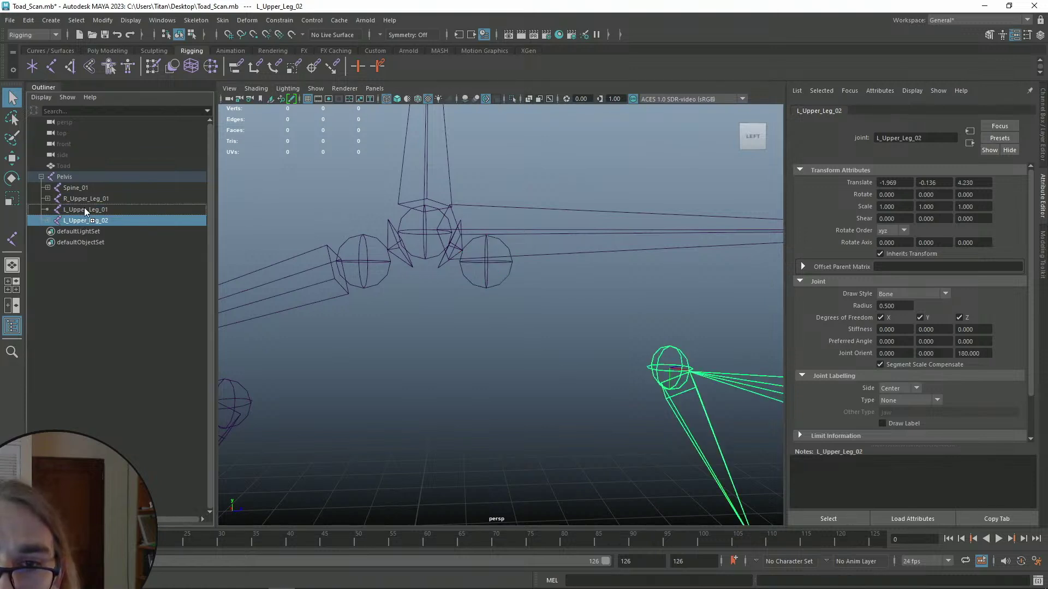
alt+drag(529, 296, 508, 330)
click(530, 317)
scroll(543, 306, down, 6)
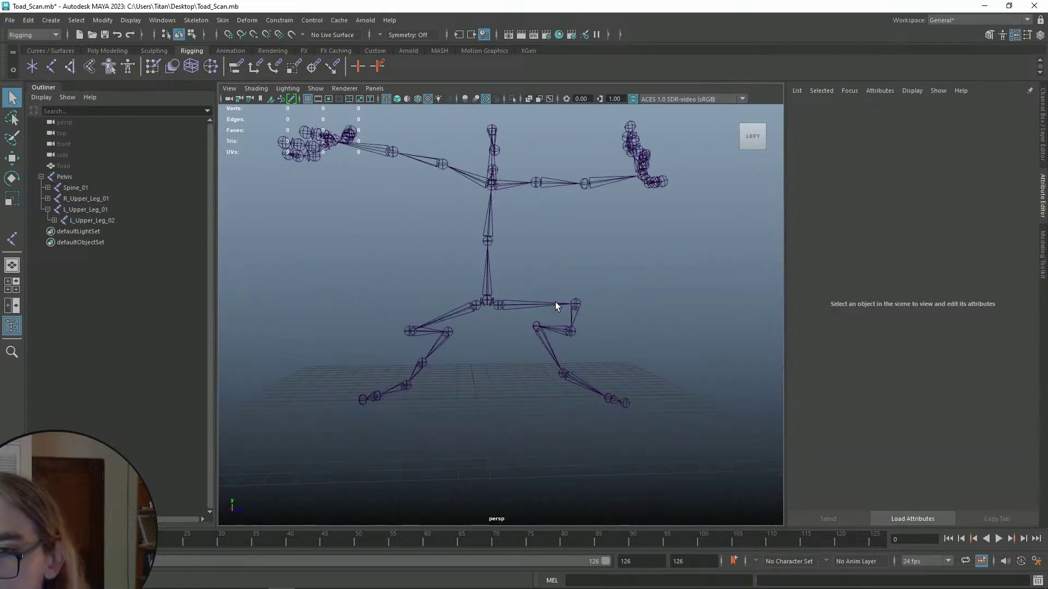
alt+middle_drag(544, 300, 500, 280)
alt+drag(563, 275, 480, 192)
alt+middle_drag(464, 180, 476, 222)
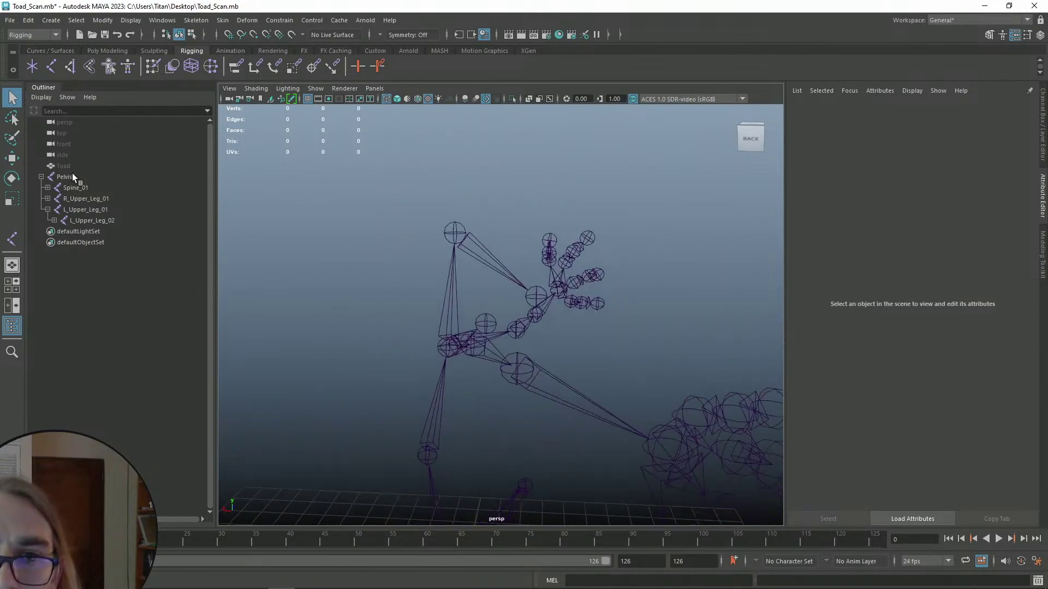
- Show the Toad mesh again, clear the selection and bring the whole toad into view
click(64, 166)
key(h)
alt+drag(469, 198, 391, 194)
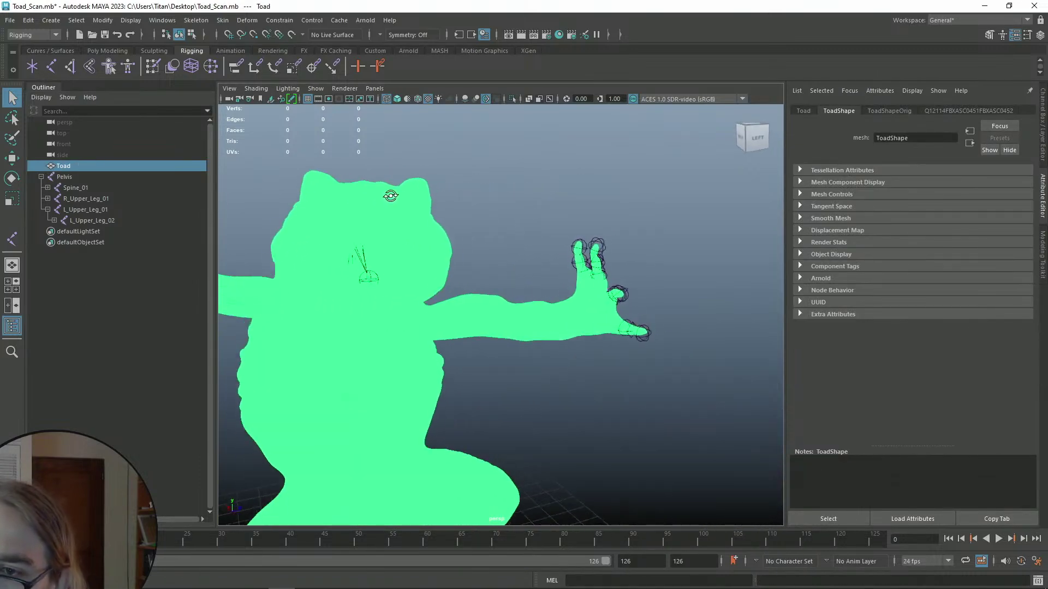
click(542, 220)
scroll(542, 223, down, 5)
alt+drag(540, 241, 599, 294)
alt+drag(534, 260, 507, 239)
scroll(515, 262, up, 3)
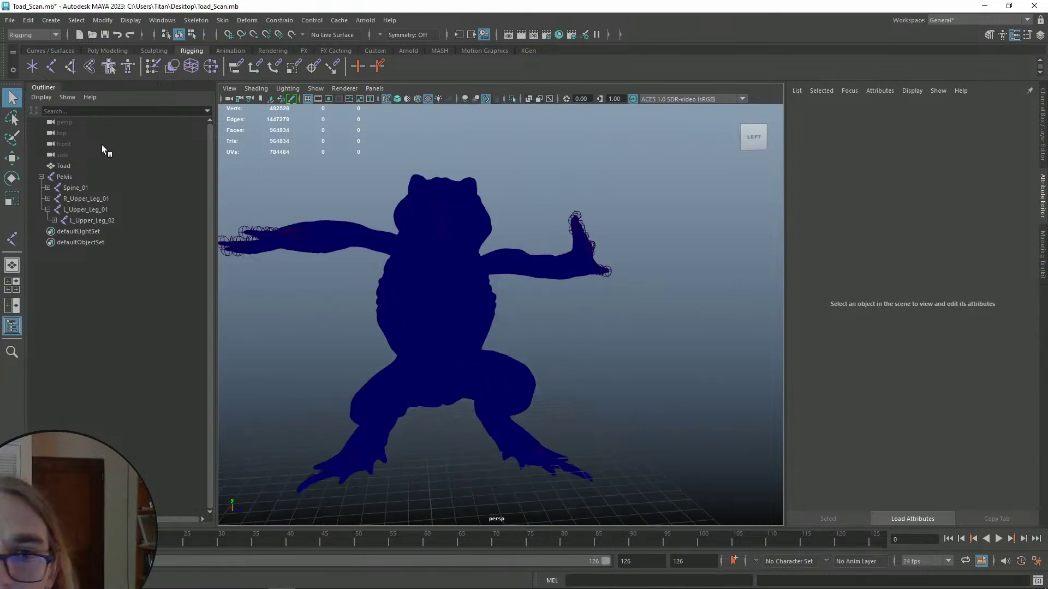
- Bind the Toad mesh to the Pelvis skeleton with Bind Skin
click(76, 174)
ctrl+click(75, 166)
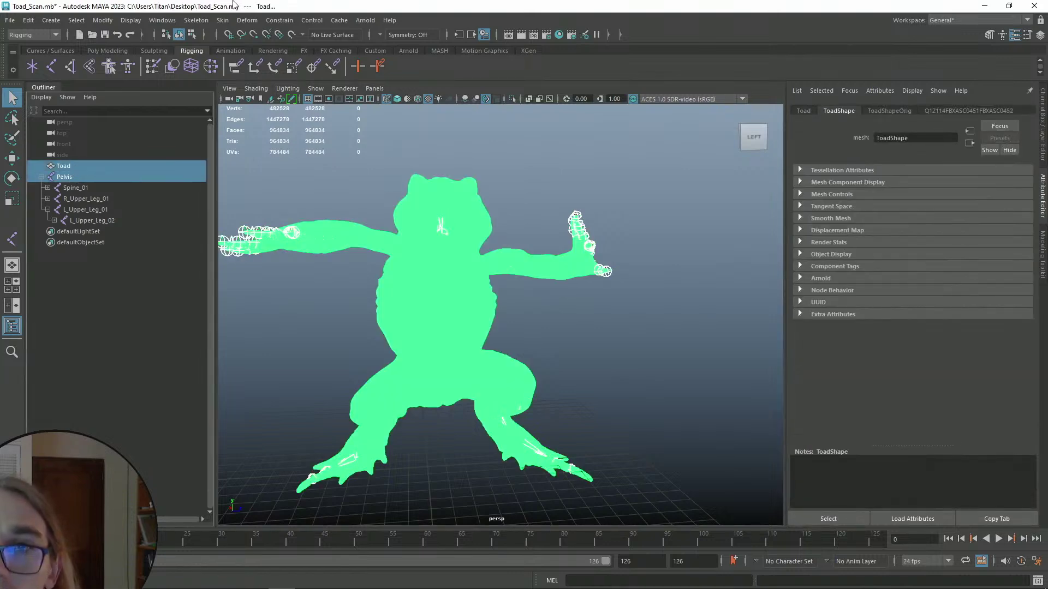
click(223, 20)
click(249, 55)
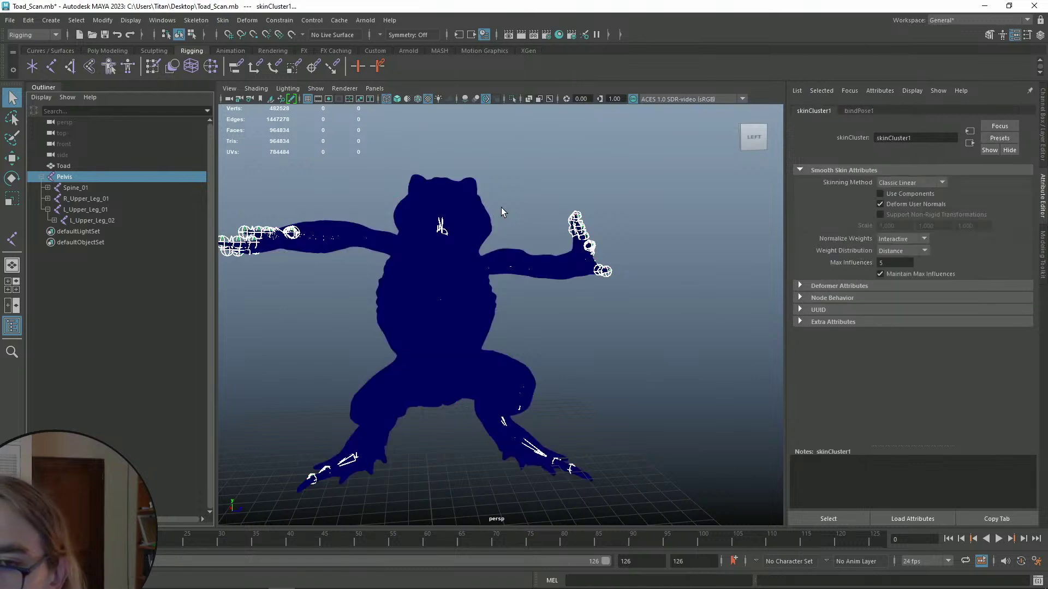
click(501, 208)
- Switch the viewport to textured shading to see the toad's skin around the legs
mouse_move(502, 212)
alt+mouse_down()
mouse_move(621, 236)
mouse_move(468, 230)
mouse_move(522, 267)
alt+mouse_up()
key(6)
alt+middle_drag(534, 272, 557, 213)
alt+drag(542, 280, 576, 301)
alt+middle_drag(576, 302, 550, 271)
scroll(549, 270, up, 3)
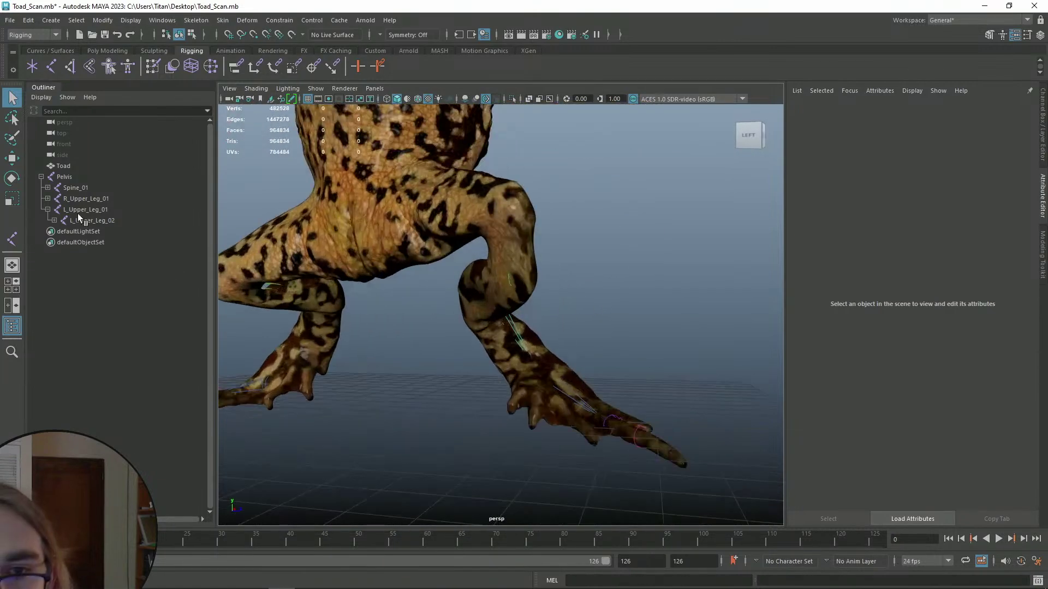
- Test the skin deformation by rotating L_Upper_Leg_01 about its different axes, undoing each rotation
click(47, 209)
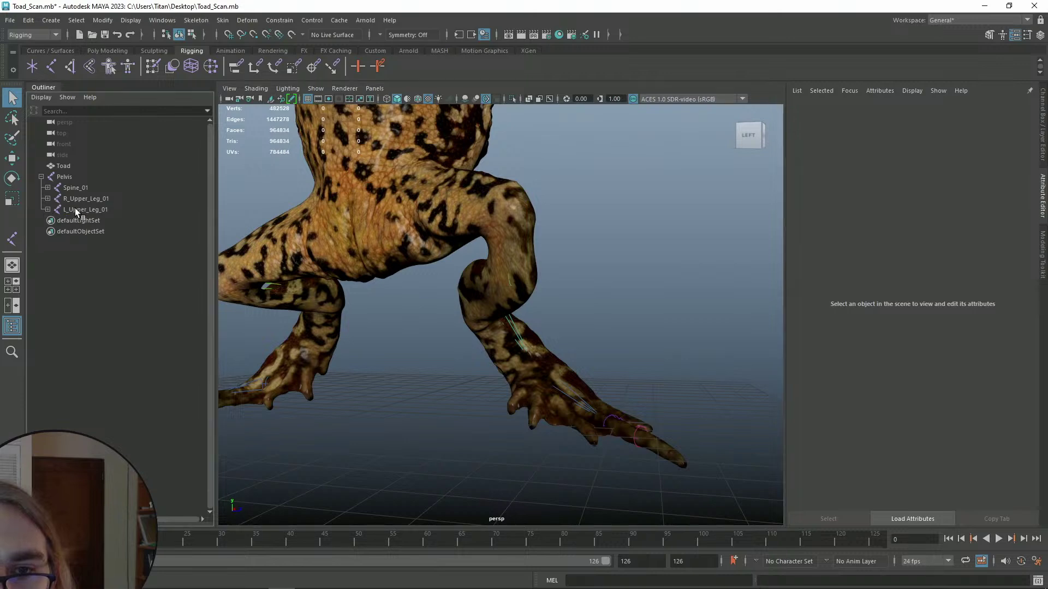
click(73, 209)
alt+drag(602, 243, 624, 306)
key(e)
drag(429, 250, 448, 331)
alt+drag(559, 299, 390, 285)
key(ctrl+z)
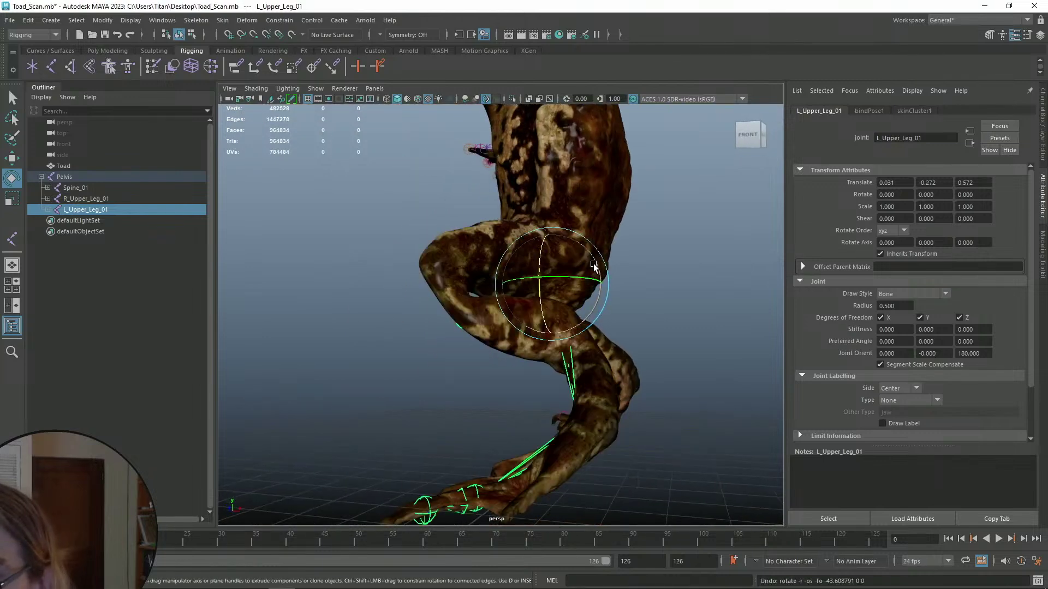
drag(591, 255, 683, 288)
key(ctrl+z)
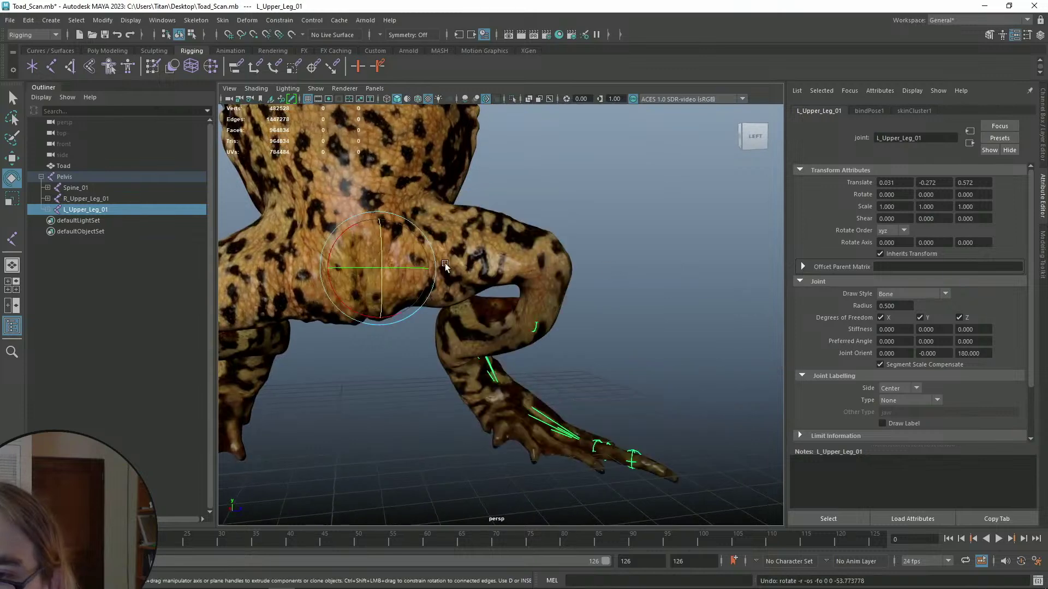
alt+drag(461, 252, 490, 247)
drag(441, 286, 405, 254)
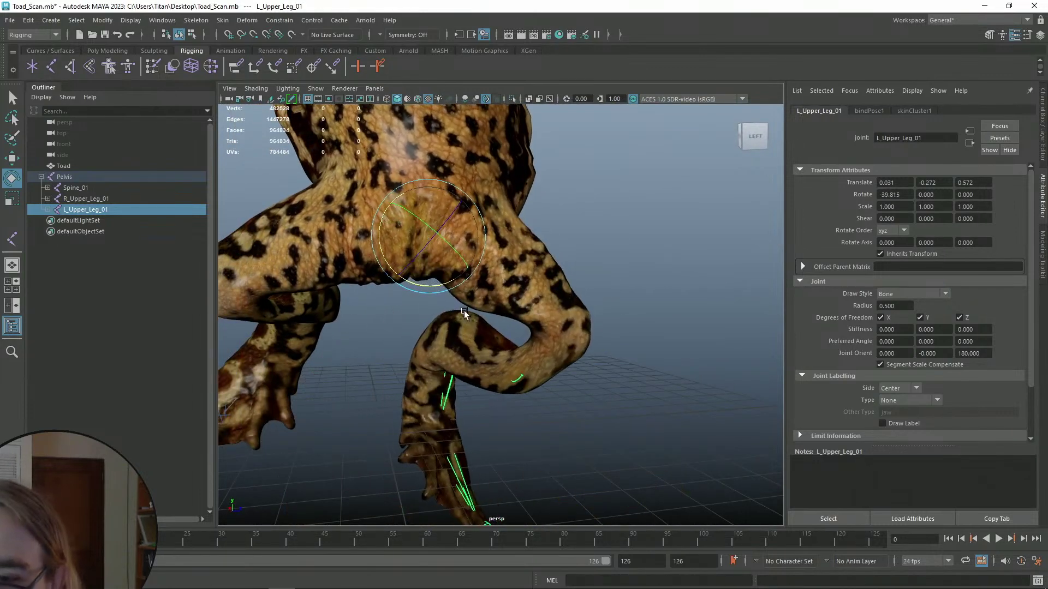
key(ctrl+z)
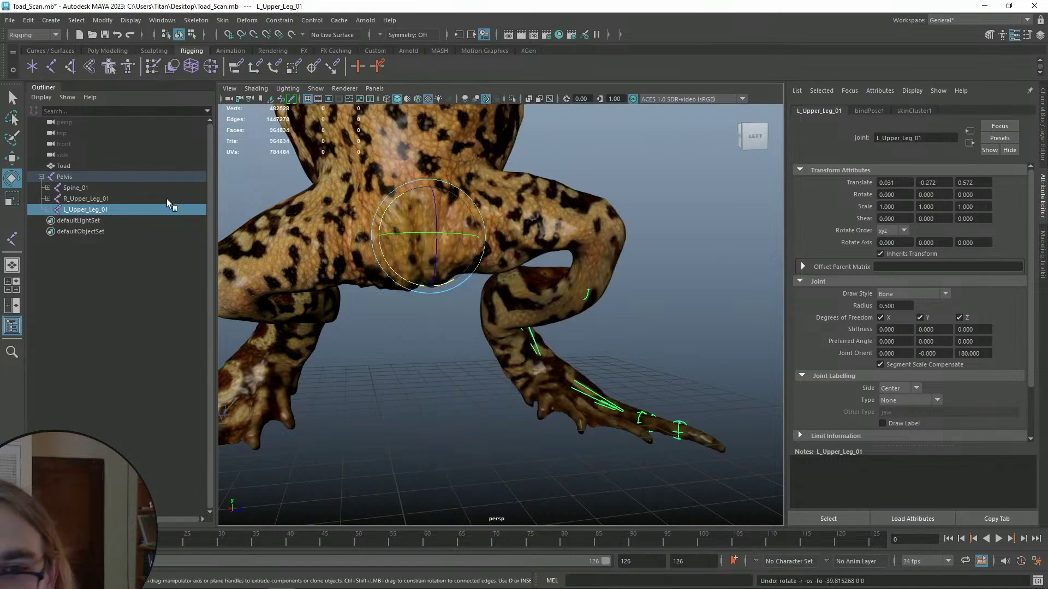
- Expand the left leg chain, test the knee deformation by rotating L_Upper_Leg_02, and undo the rotations
click(48, 209)
click(91, 220)
key(f)
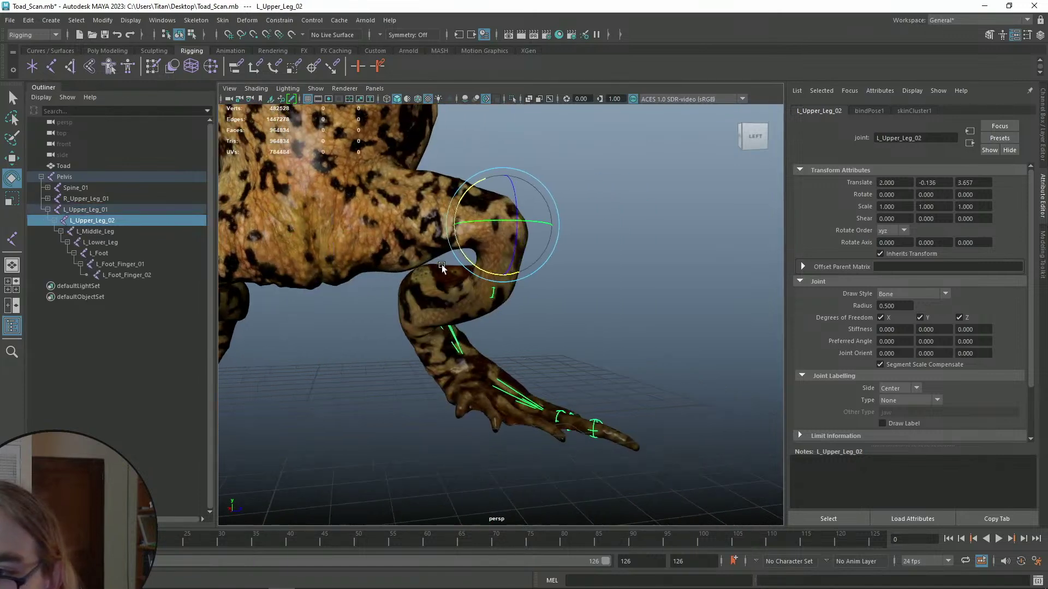
drag(487, 270, 562, 281)
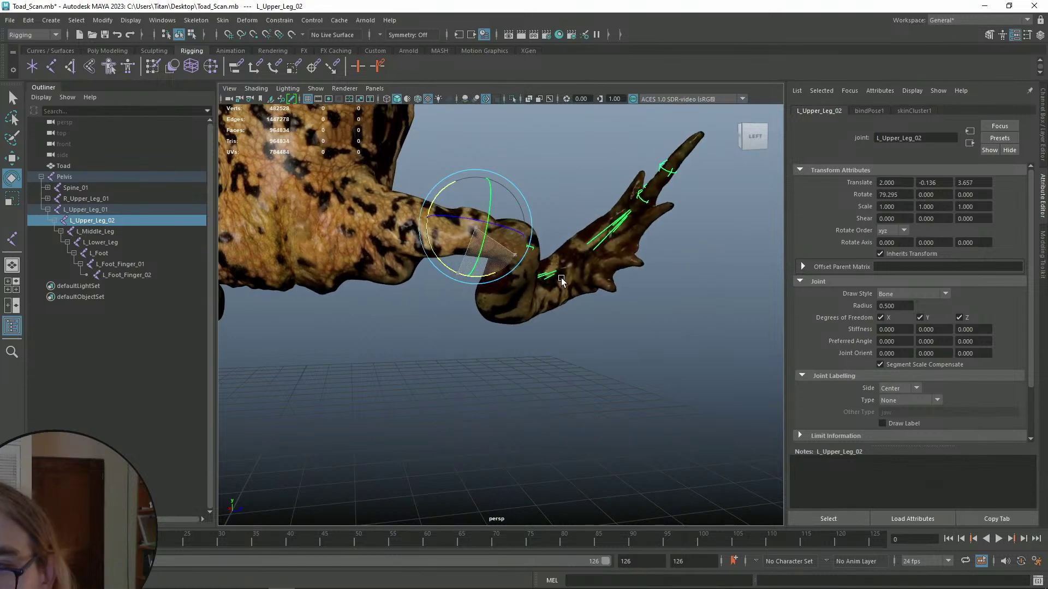
key(ctrl+z)
key(ctrl+z)
key(ctrl+z)
- Test the deformation at L_Middle_Leg and L_Lower_Leg by rotating each joint, undoing the rotations
click(103, 229)
drag(474, 327, 404, 354)
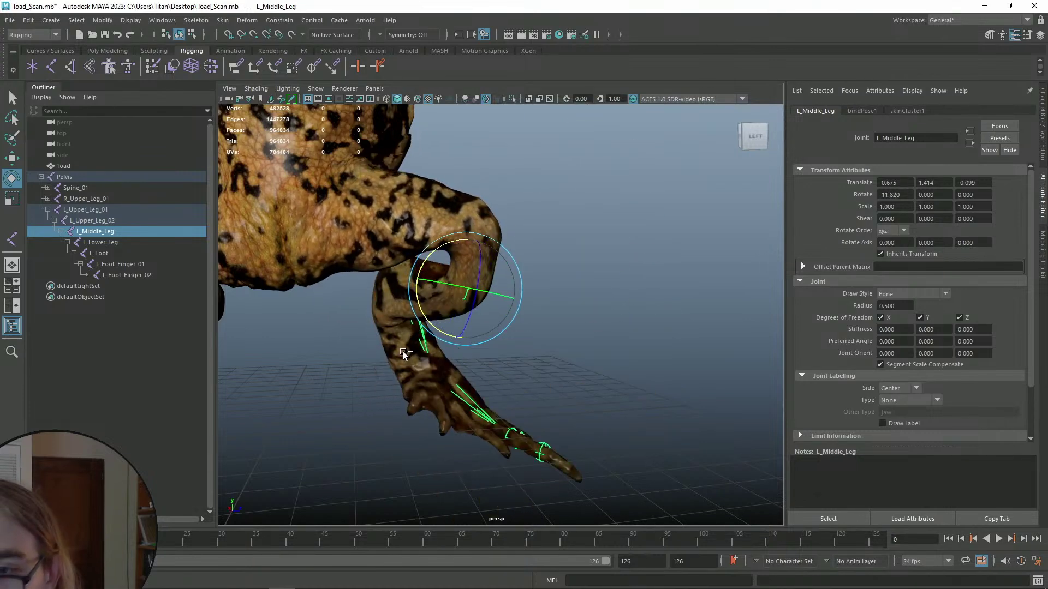
click(103, 241)
mouse_move(502, 315)
alt+mouse_down()
mouse_move(358, 320)
mouse_move(418, 311)
mouse_move(520, 336)
mouse_move(417, 347)
mouse_move(496, 346)
mouse_move(388, 346)
mouse_move(534, 323)
mouse_move(398, 343)
mouse_move(520, 312)
alt+mouse_up()
key(ctrl+z)
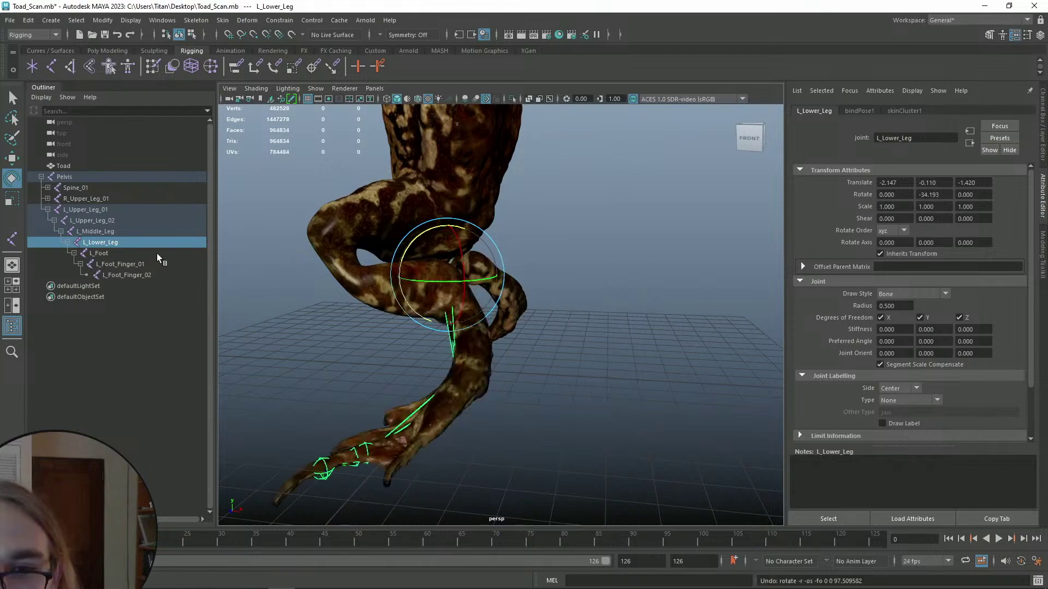
- Test the ankle deformation by rotating L_Foot, undoing each rotation
click(110, 252)
alt+drag(382, 344, 444, 403)
key(ctrl+z)
key(ctrl+z)
alt+drag(530, 335, 491, 331)
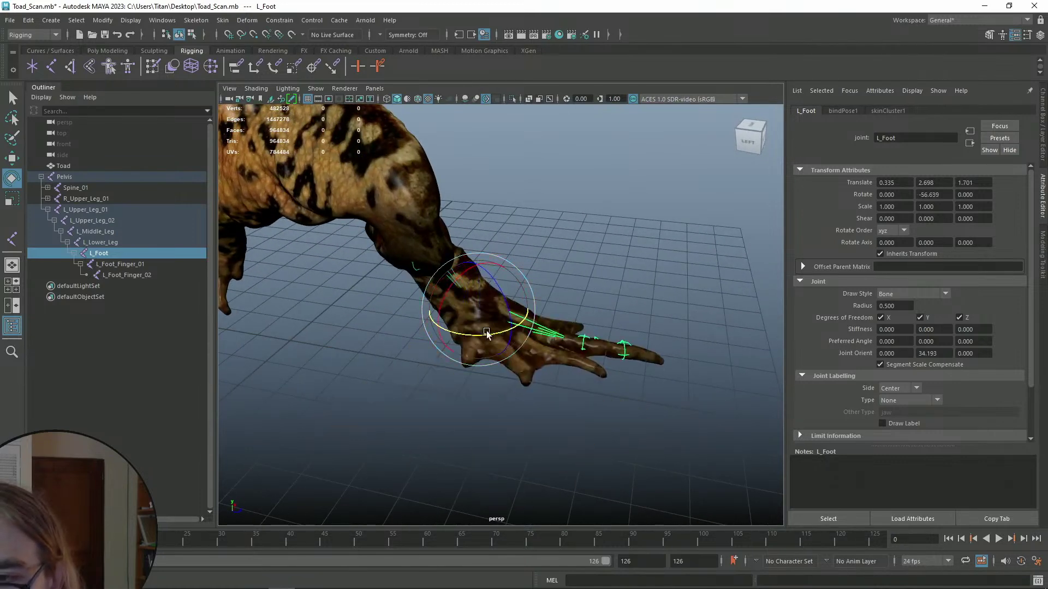
key(ctrl+z)
- Test the toe deformation by rotating L_Foot_Finger_01 and L_Foot_Finger_02, and undo the rotations
key(Down)
alt+drag(572, 323, 566, 371)
click(132, 273)
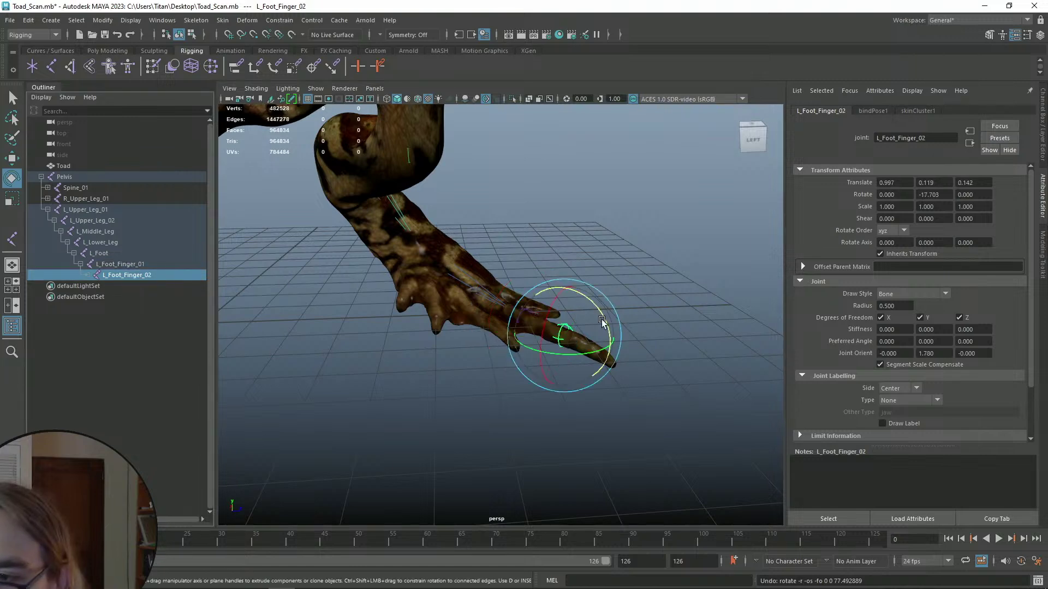
drag(603, 320, 605, 314)
key(ctrl+z)
key(ctrl+z)
key(ctrl+z)
key(ctrl+z)
key(ctrl+z)
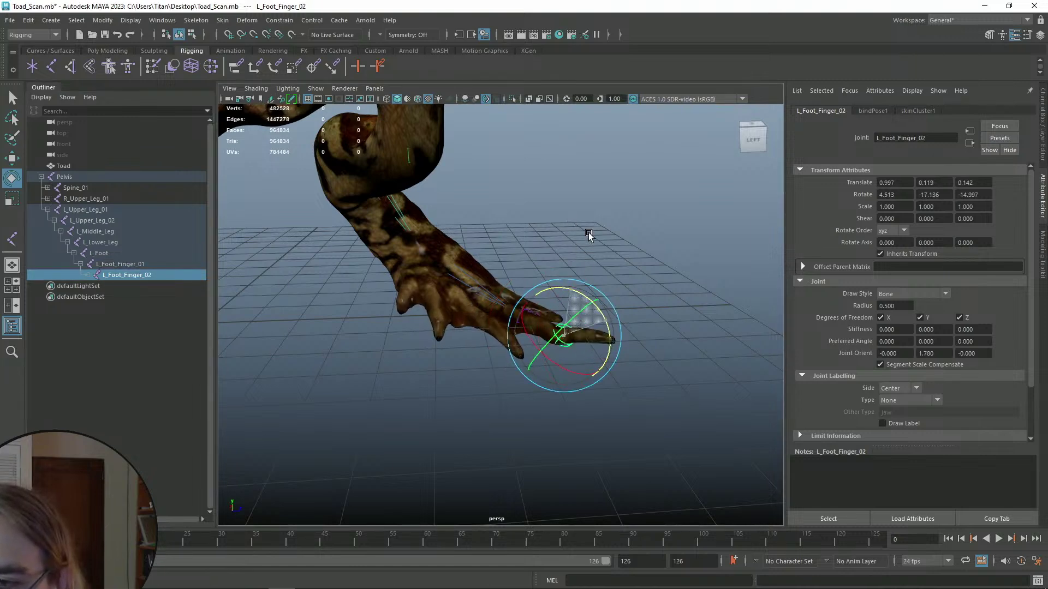
- Clear the joint selection and frame the toad model in the viewport
key(q)
click(547, 250)
key(f)
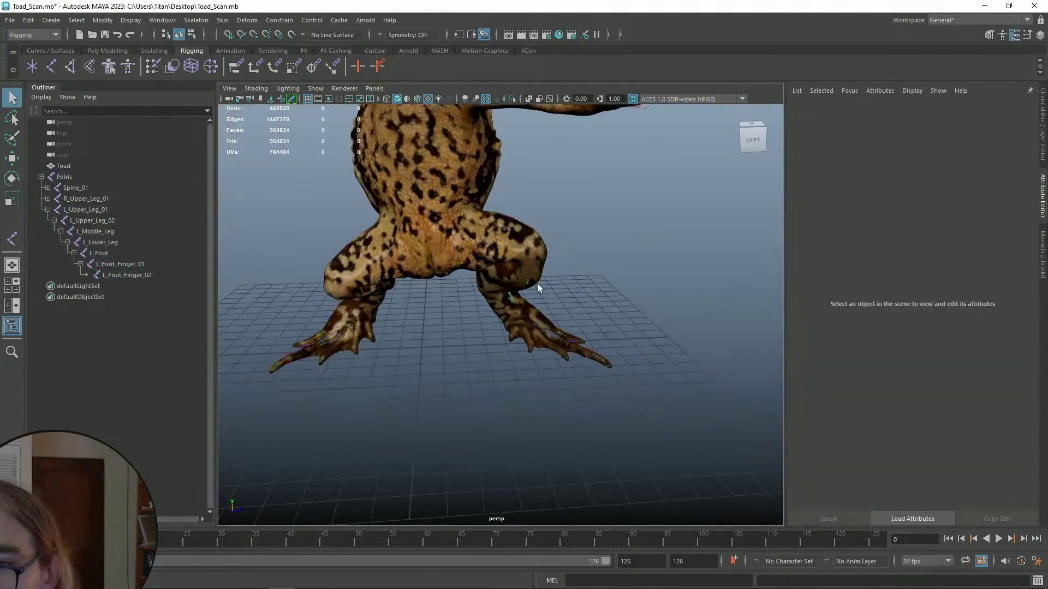
- Select the Jaw joint for rotation and expand the full joint hierarchy below Spine_01
alt+drag(531, 286, 524, 250)
scroll(541, 235, up, 3)
click(553, 210)
key(e)
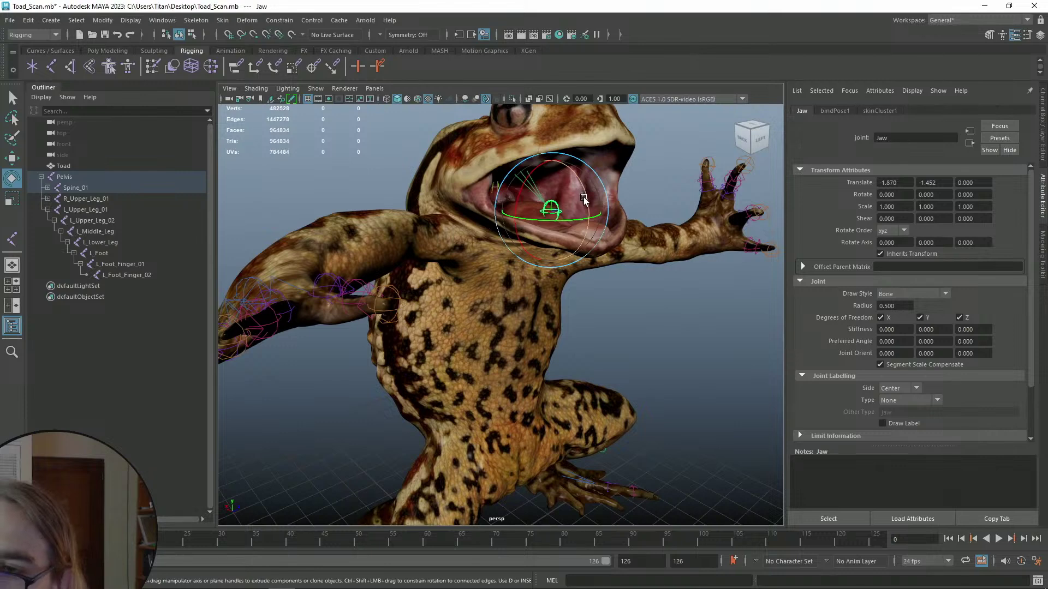
click(584, 197)
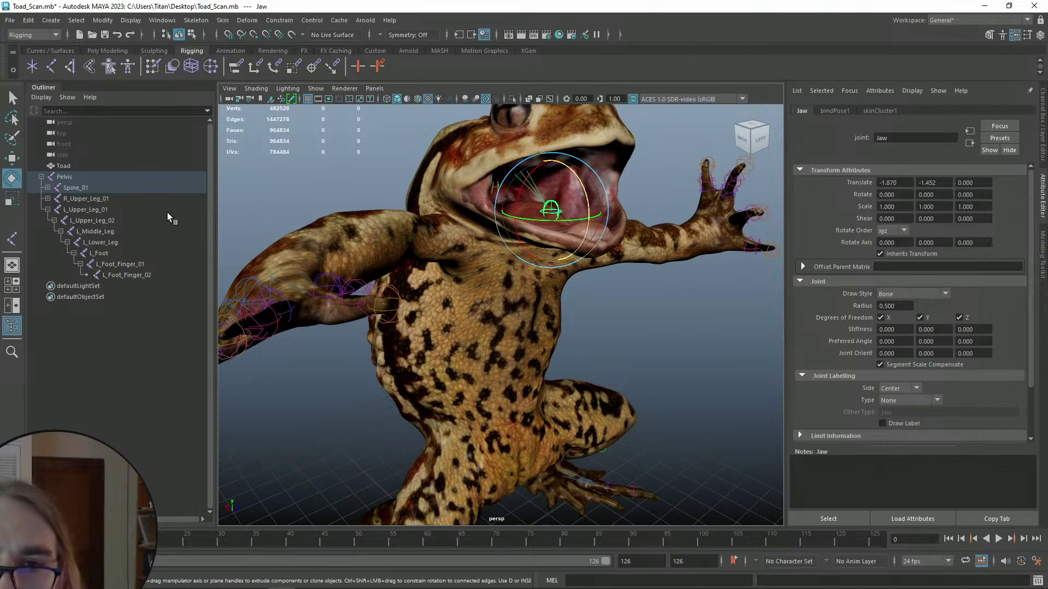
shift+click(48, 187)
scroll(135, 357, down, 5)
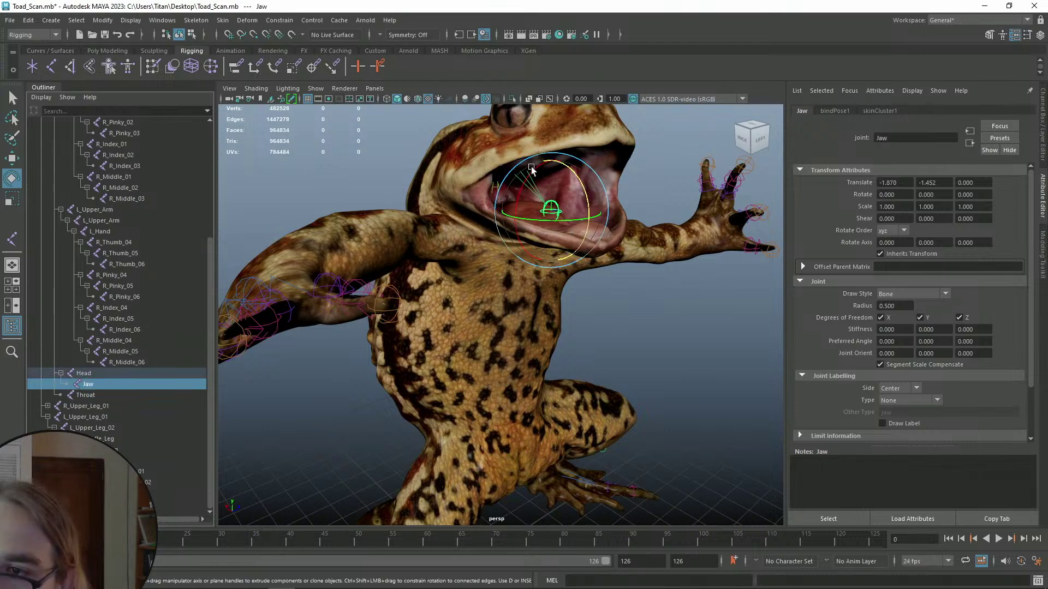
- Test the mouth deformation by rotating the Jaw joint and moving it vertically, undoing each change
drag(589, 180, 542, 219)
key(ctrl+z)
scroll(541, 219, up, 5)
alt+middle_drag(541, 218, 598, 283)
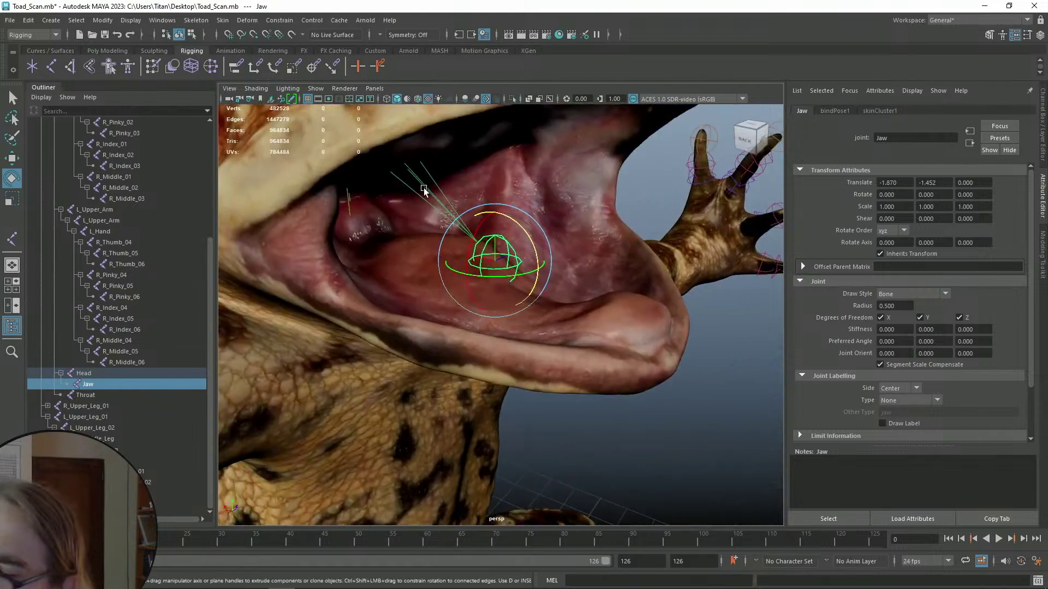
key(w)
alt+drag(424, 188, 553, 239)
drag(582, 296, 596, 190)
key(ctrl+z)
scroll(596, 190, down, 2)
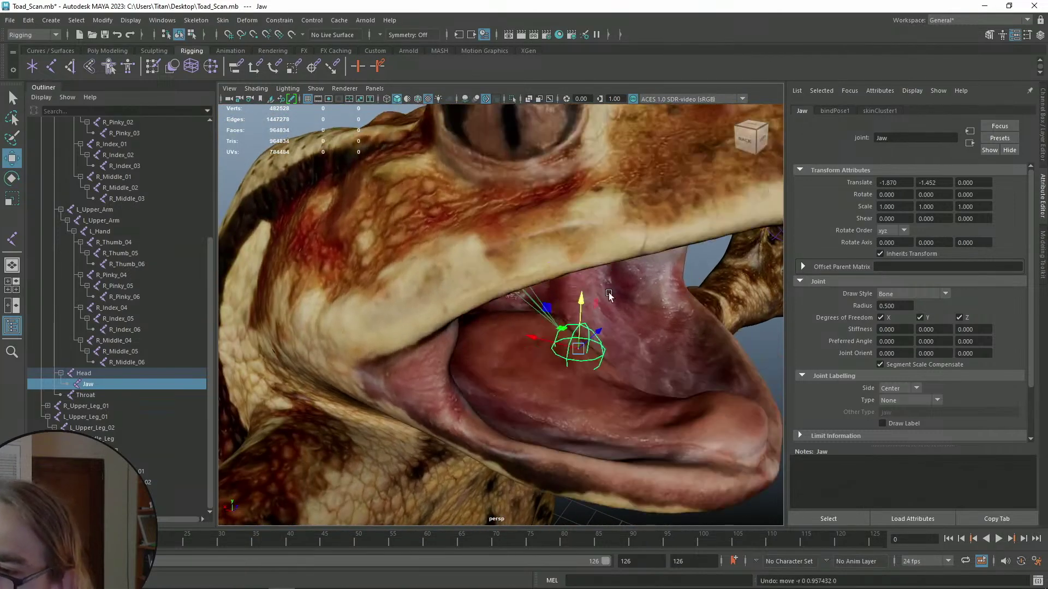
scroll(606, 302, down, 5)
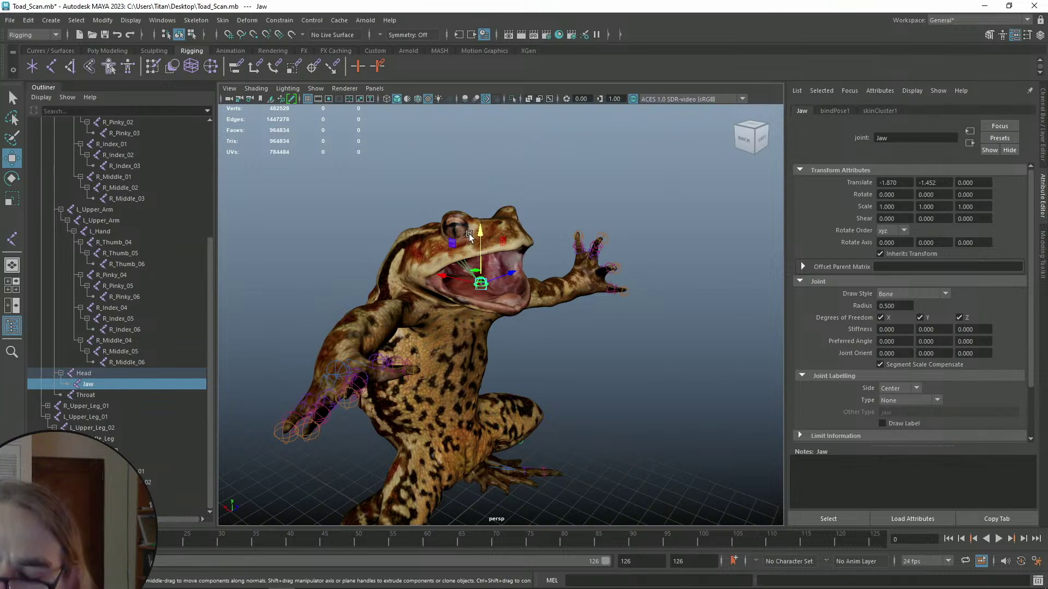
- Test the lower jaw's deformation again by rotating the Jaw joint, and undo the rotation
scroll(476, 261, up, 2)
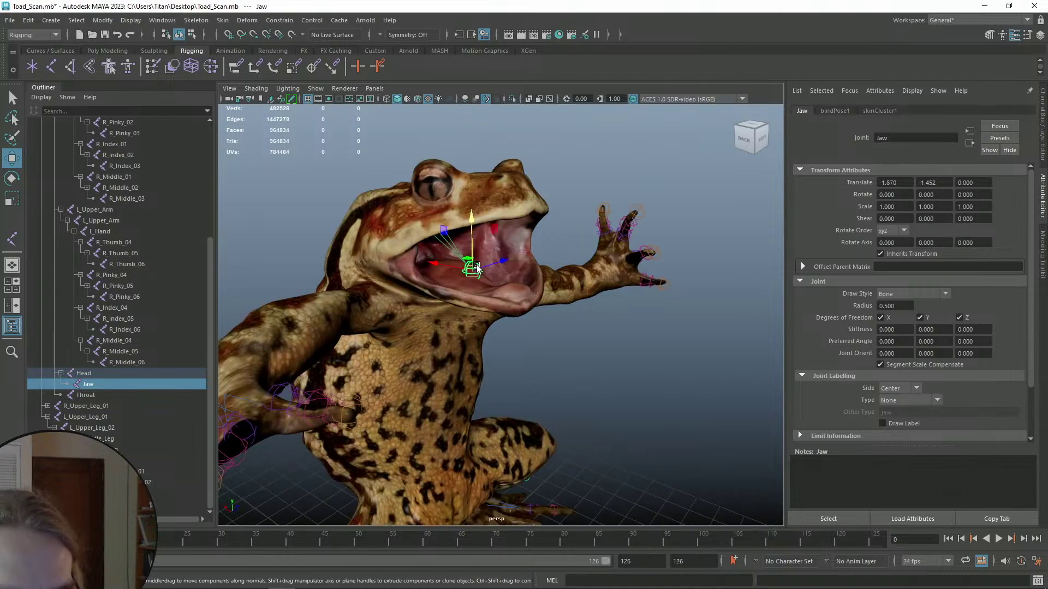
key(e)
alt+drag(545, 272, 497, 316)
key(ctrl+z)
alt+drag(550, 270, 449, 257)
alt+middle_drag(448, 257, 601, 320)
- Test the neck deformation by rotating the Head joint, and undo the rotations
key(q)
alt+middle_drag(491, 277, 511, 290)
alt+right_drag(512, 290, 578, 329)
alt+drag(579, 329, 478, 304)
click(581, 337)
key(e)
scroll(493, 324, up, 4)
key(ctrl+z)
key(ctrl+z)
key(ctrl+z)
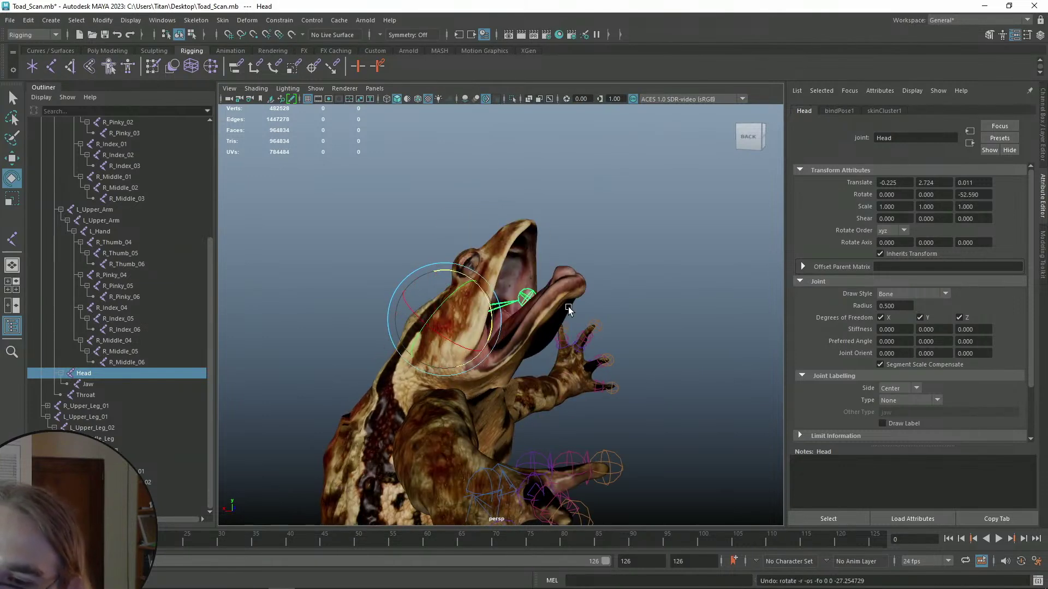
- Clear the joint selection, bring the whole toad into view and save the scene
key(q)
mouse_move(613, 300)
alt+mouse_down()
mouse_move(503, 280)
mouse_move(632, 299)
alt+mouse_up()
click(612, 283)
scroll(633, 298, down, 5)
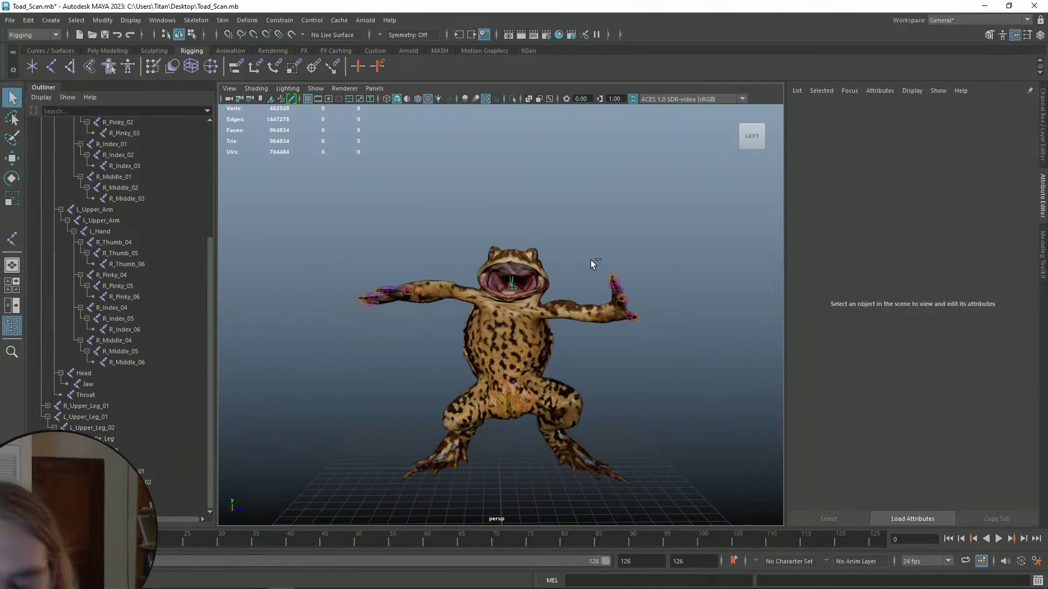
key(ctrl+s)
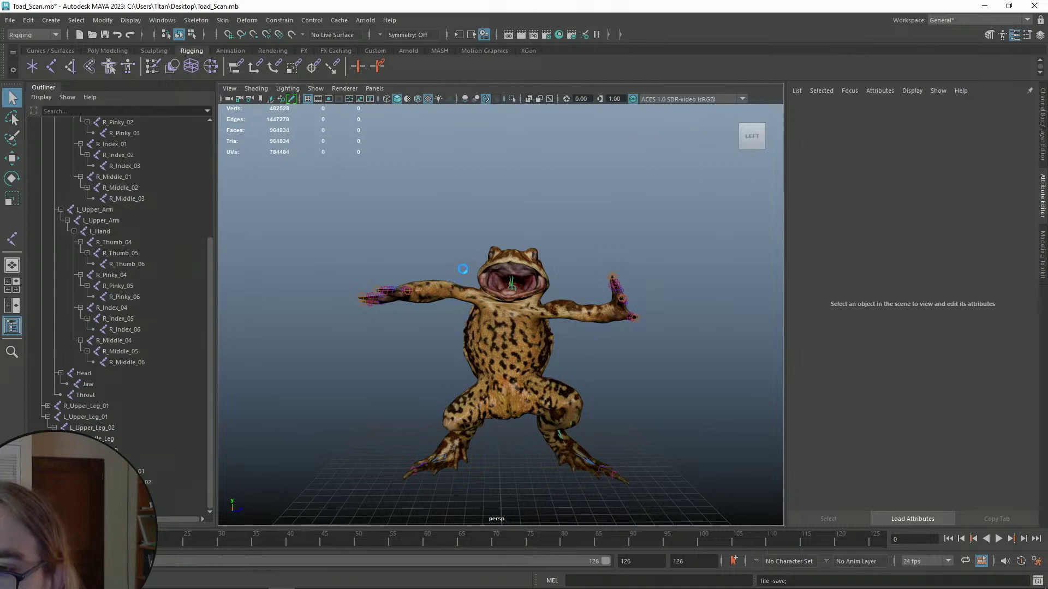
- Check the toad's overall shape from the front and save the scene again
scroll(463, 269, up, 5)
scroll(465, 267, down, 5)
alt+drag(488, 284, 460, 293)
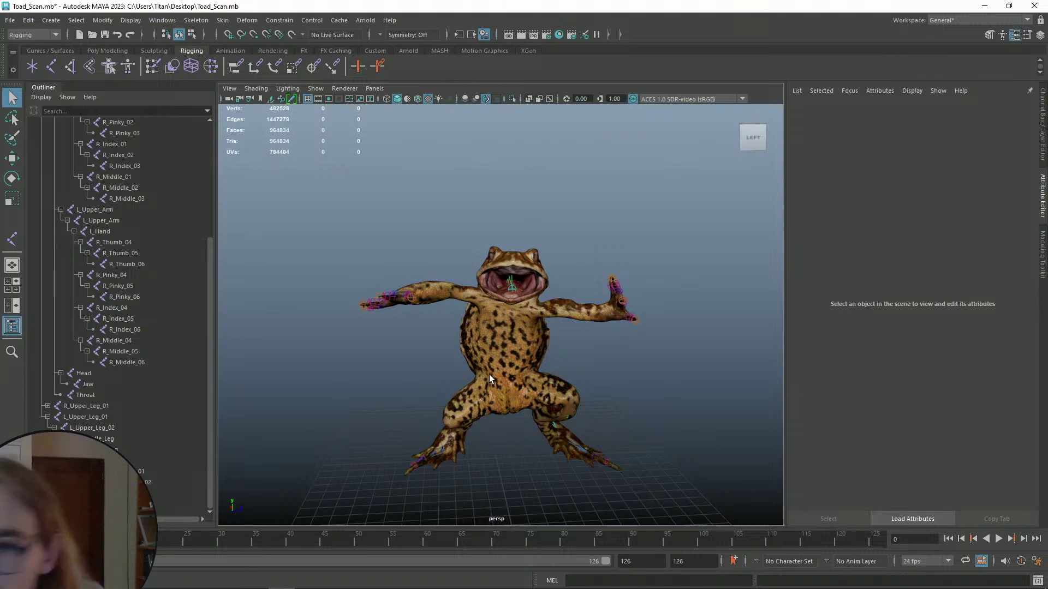
scroll(542, 277, up, 5)
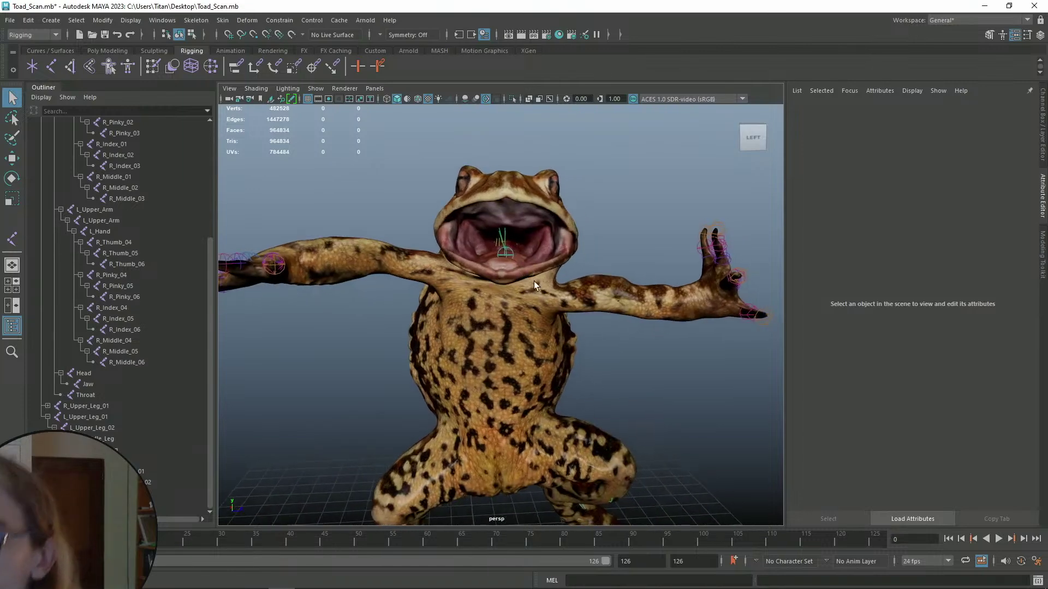
mouse_move(534, 280)
alt+mouse_down()
mouse_move(489, 305)
mouse_move(391, 263)
mouse_move(513, 289)
mouse_move(526, 279)
alt+mouse_up()
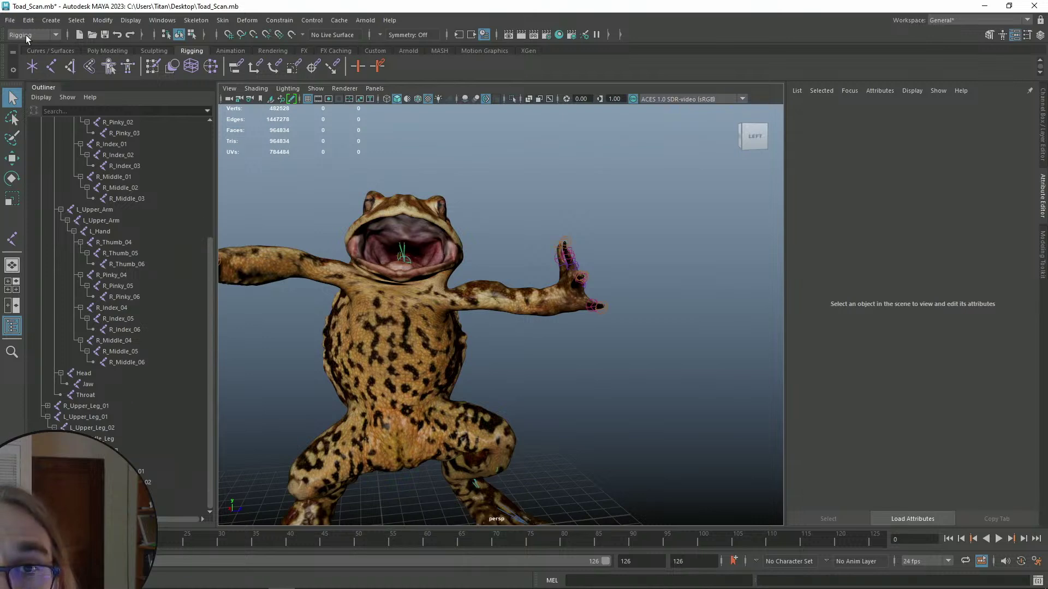
scroll(499, 247, down, 4)
key(ctrl+s)
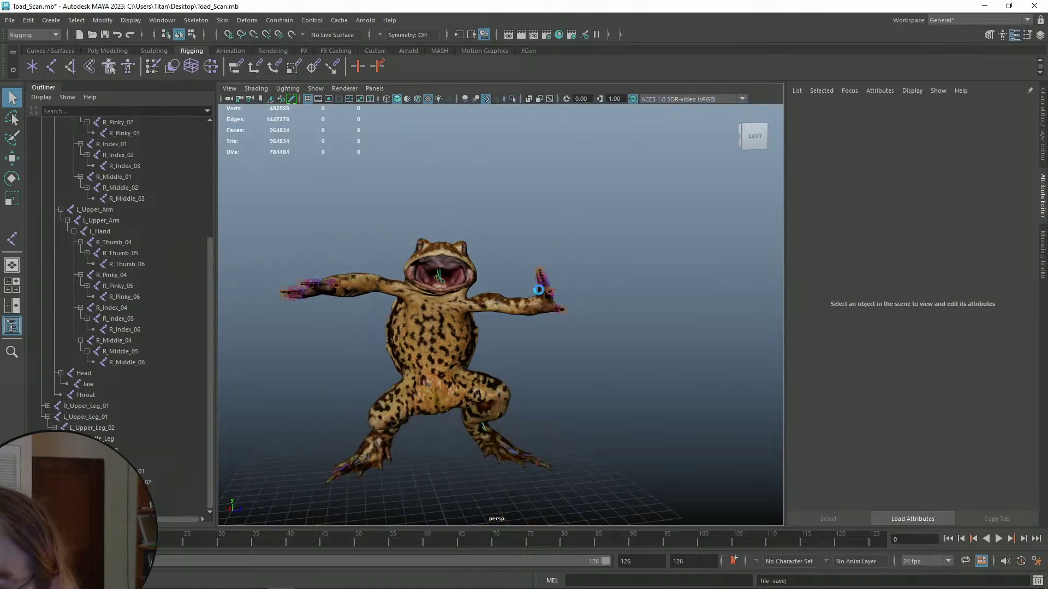
- Review the right hand's base finger joints R_Middle_01, R_Index_01 and R_Pinky_01 and their transforms
scroll(500, 271, up, 5)
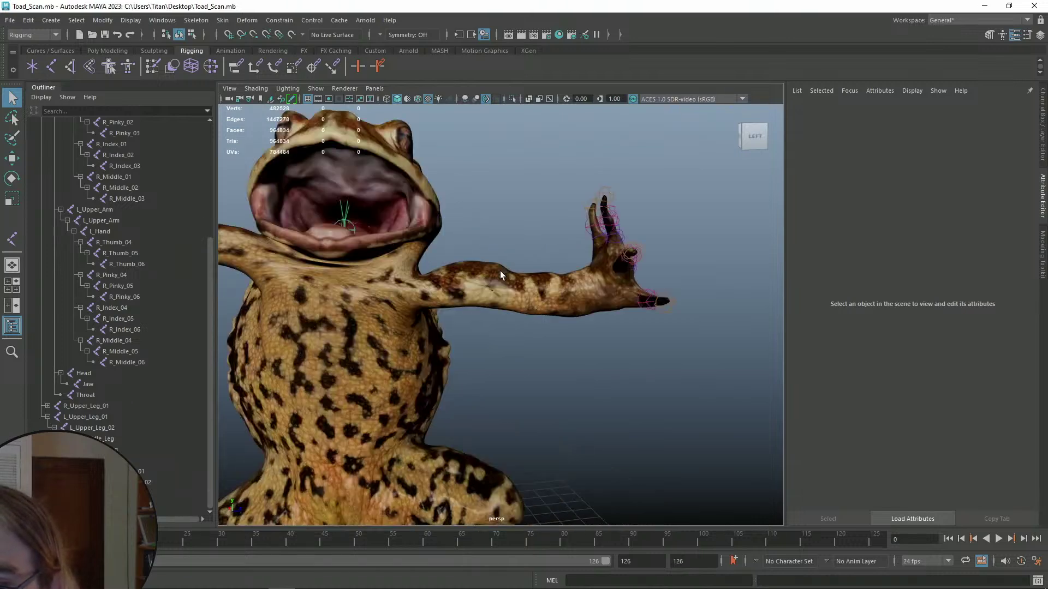
scroll(501, 277, down, 4)
alt+middle_drag(504, 240, 503, 235)
alt+drag(503, 234, 495, 303)
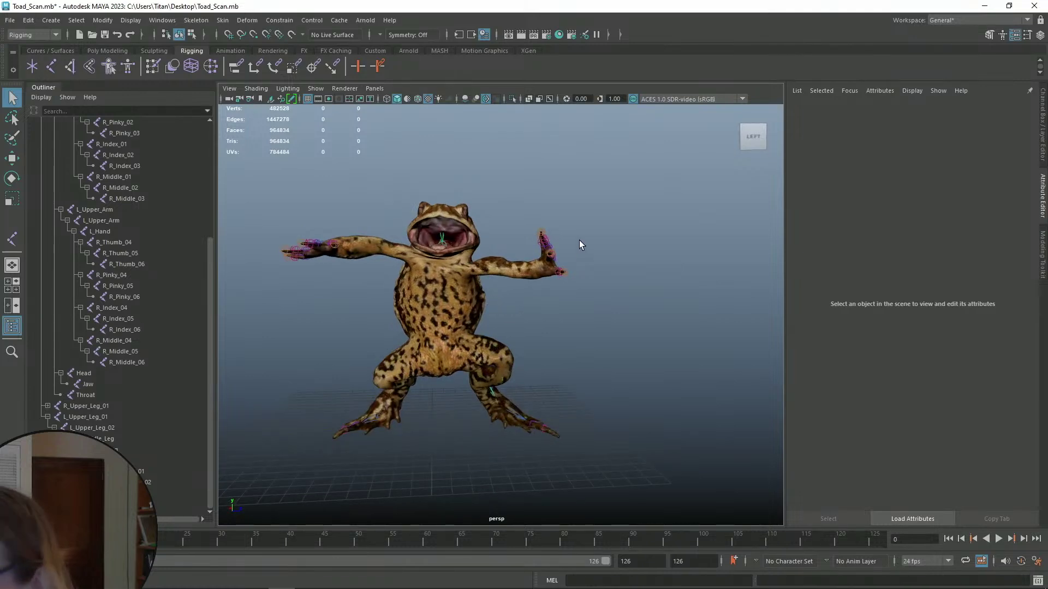
scroll(548, 260, up, 3)
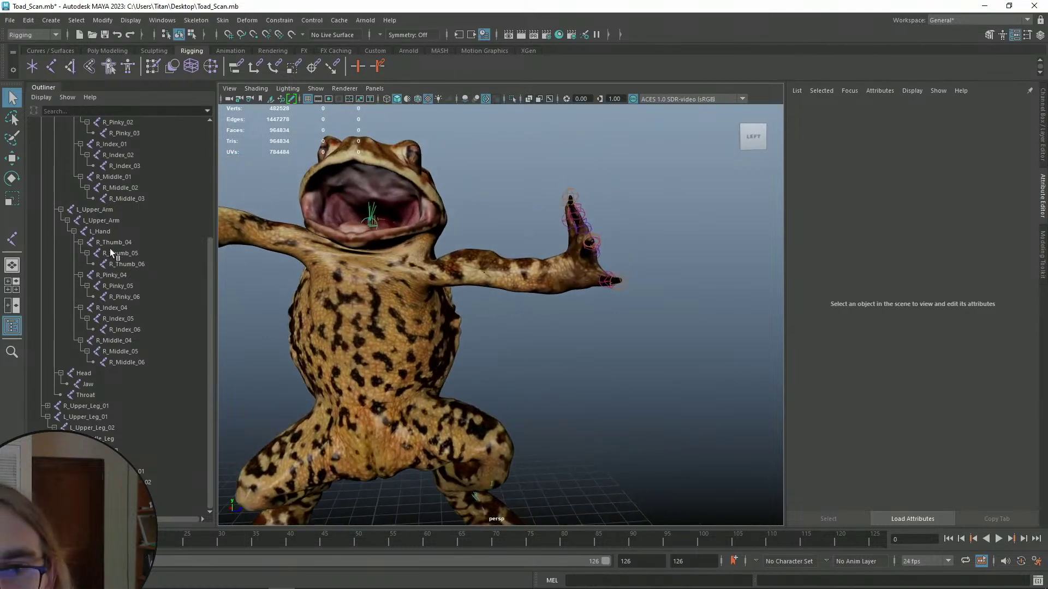
scroll(125, 240, up, 5)
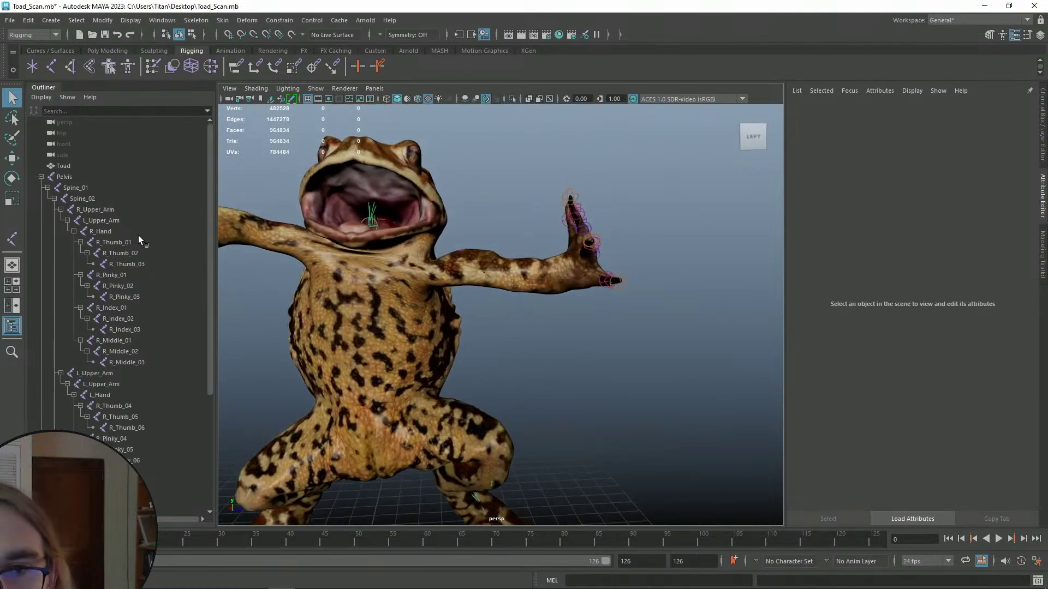
click(119, 341)
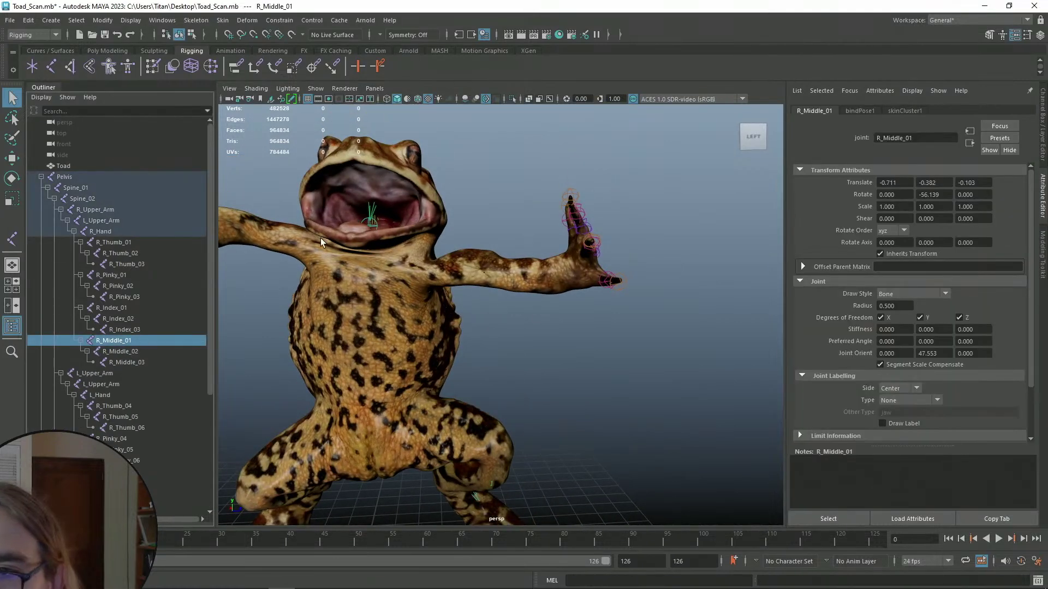
click(107, 310)
click(110, 276)
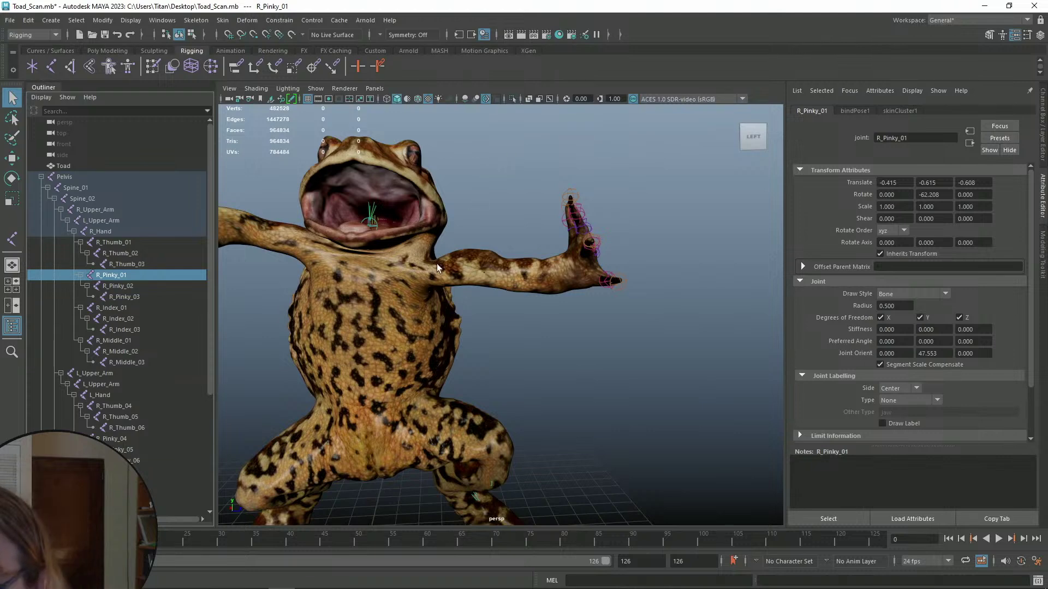
key(a)
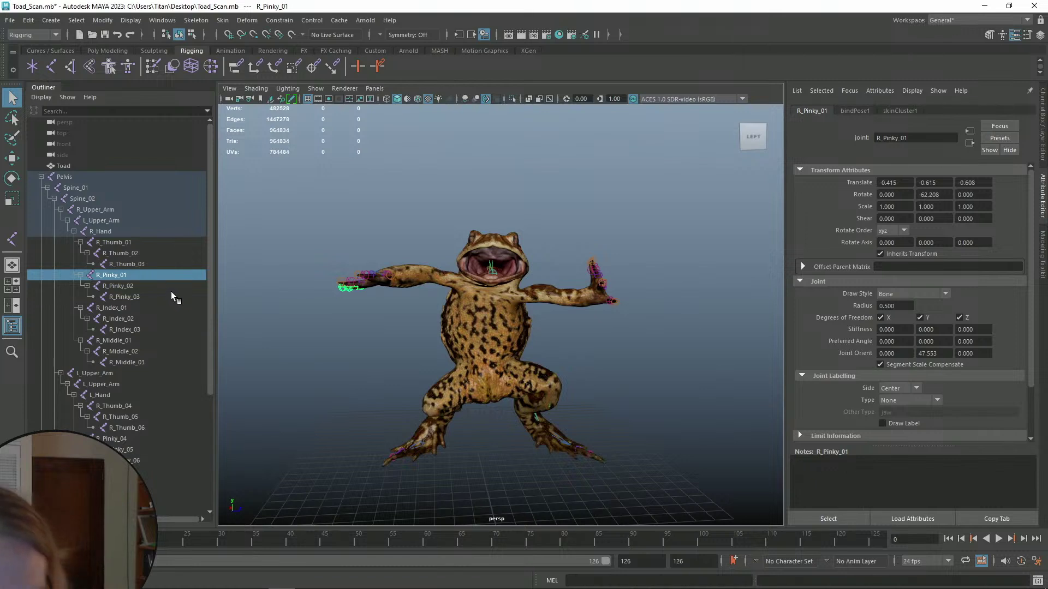
scroll(516, 240, up, 5)
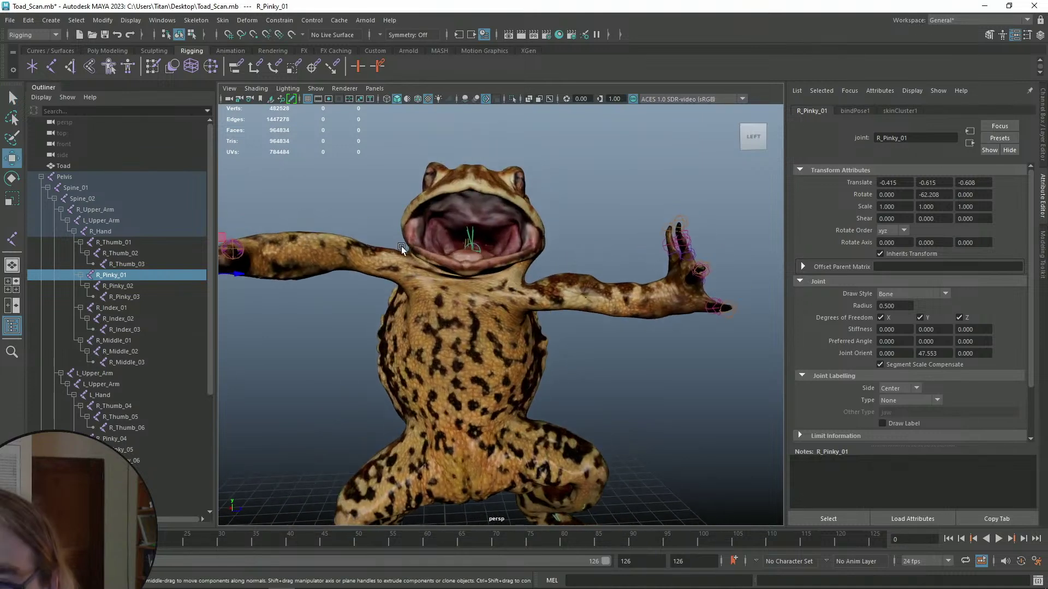
alt+middle_drag(365, 224, 468, 219)
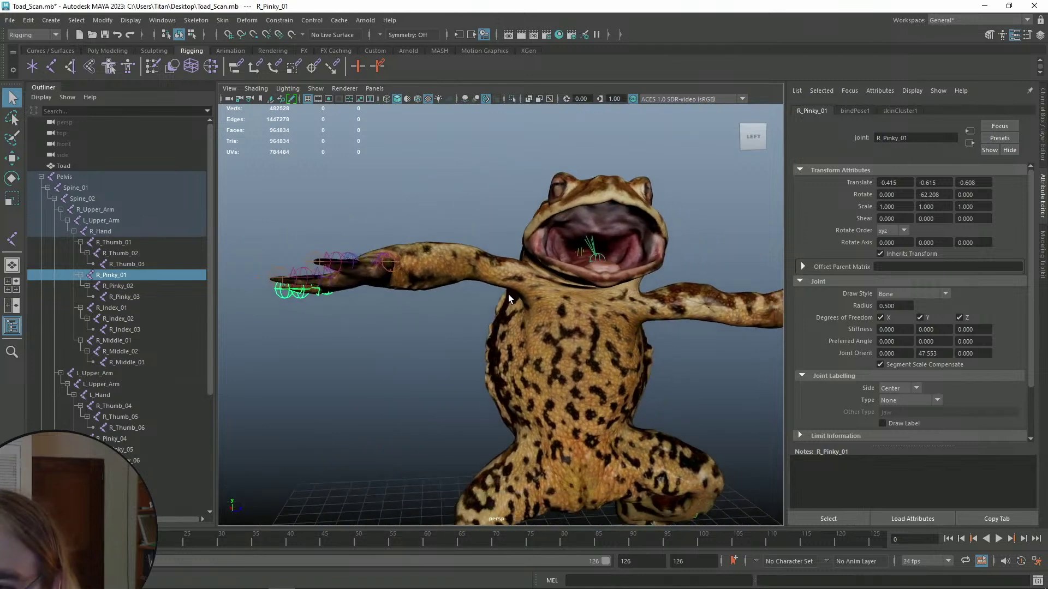
click(94, 372)
scroll(393, 238, down, 4)
alt+middle_drag(378, 238, 243, 216)
key(e)
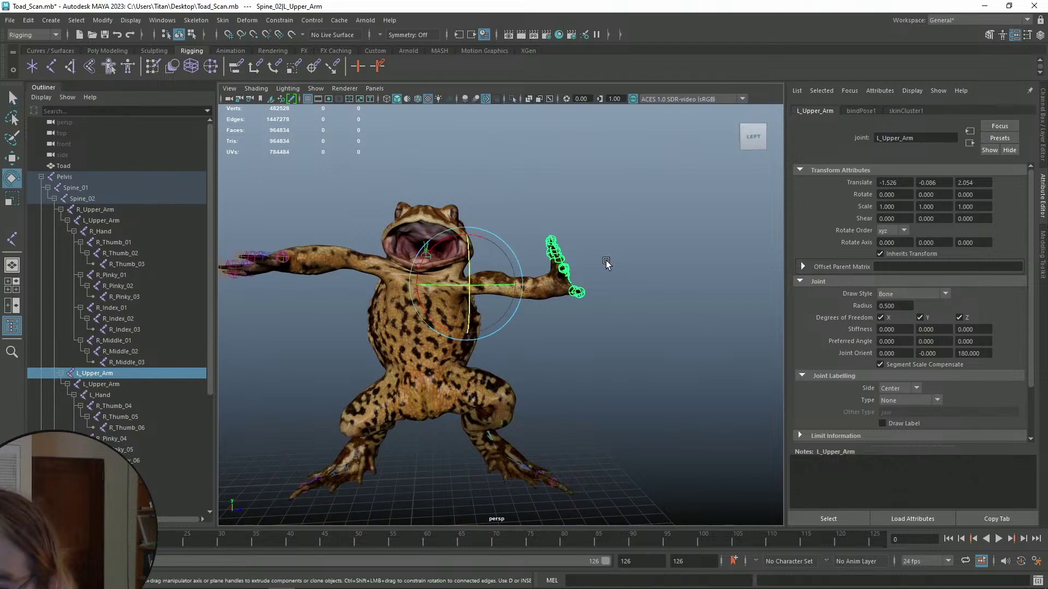
alt+drag(605, 261, 497, 238)
alt+drag(529, 305, 610, 309)
- Clear the joint selection and save the scene
click(617, 310)
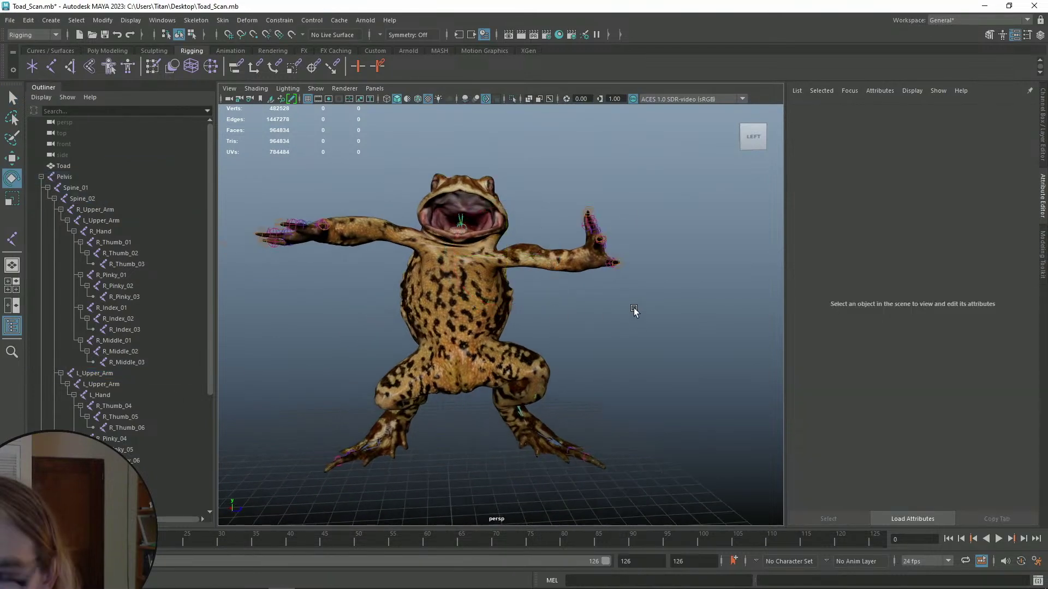
key(q)
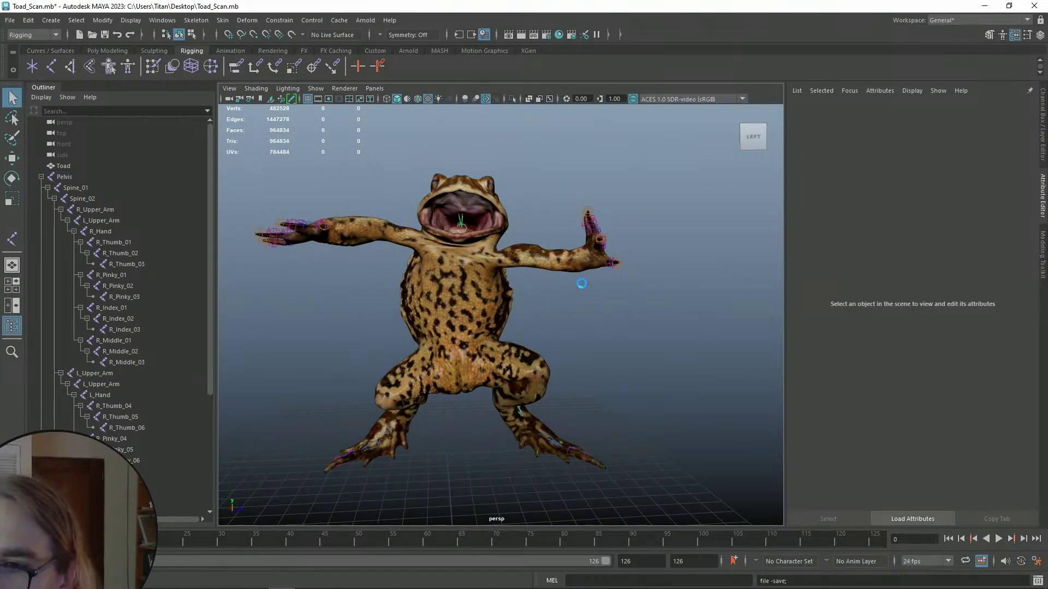
key(ctrl+s)
- Go through the left arm's joints and select L_Hand for rotation
key(e)
scroll(584, 295, up, 6)
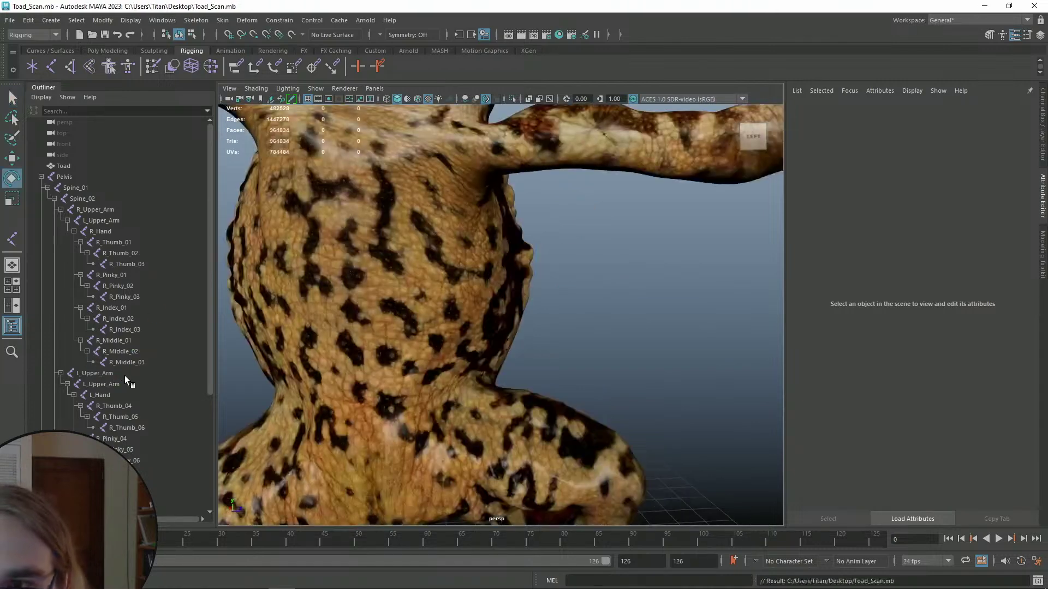
scroll(584, 295, down, 3)
scroll(584, 295, up, 2)
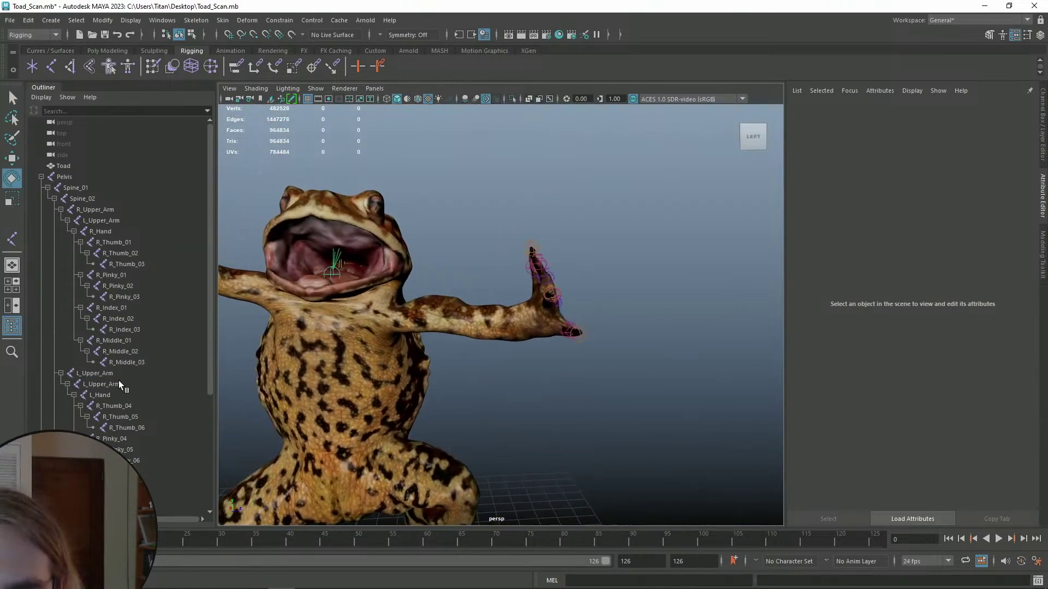
click(131, 373)
mouse_move(497, 292)
alt+mouse_down()
mouse_move(496, 269)
mouse_move(493, 295)
alt+mouse_up()
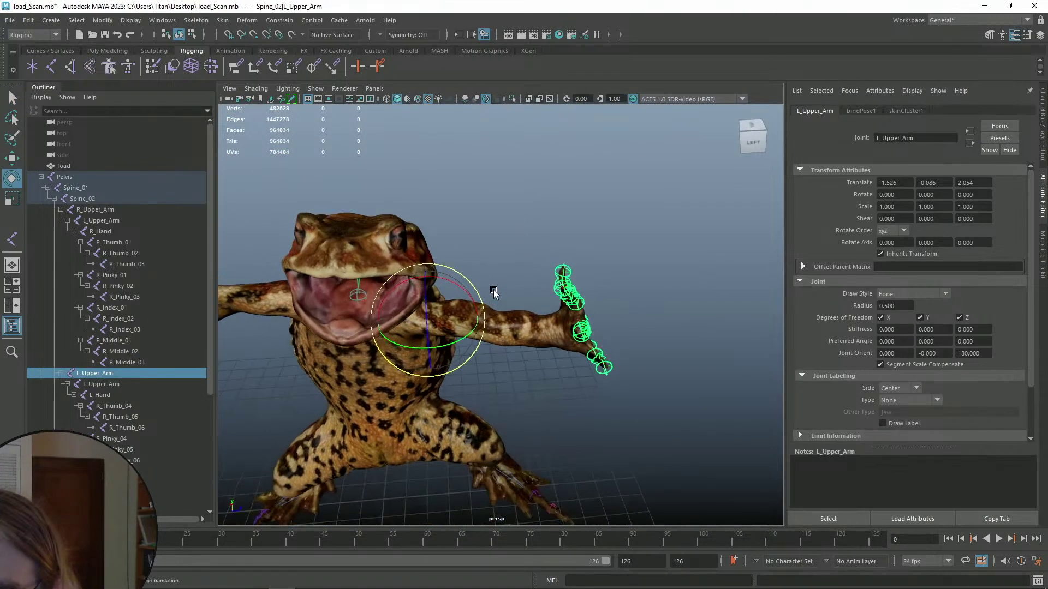
alt+middle_drag(493, 296, 486, 248)
click(116, 394)
click(90, 375)
click(107, 394)
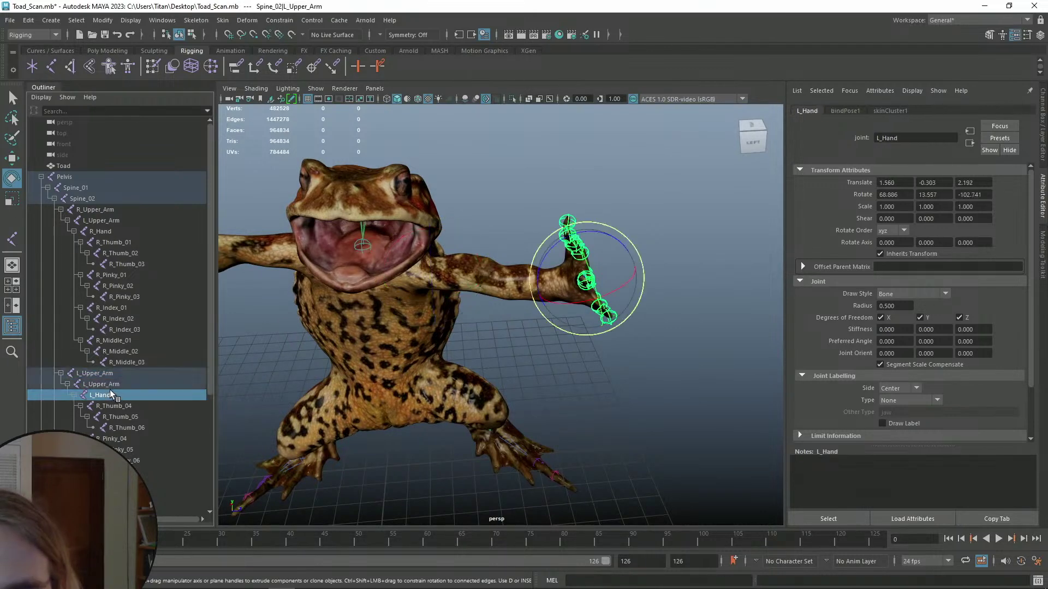
- Pose the left hand by adjusting L_Hand to Rotate 167.176, -60.255, -178.763 and Translate Y 0.136
alt+middle_drag(610, 265, 578, 283)
alt+drag(577, 283, 627, 283)
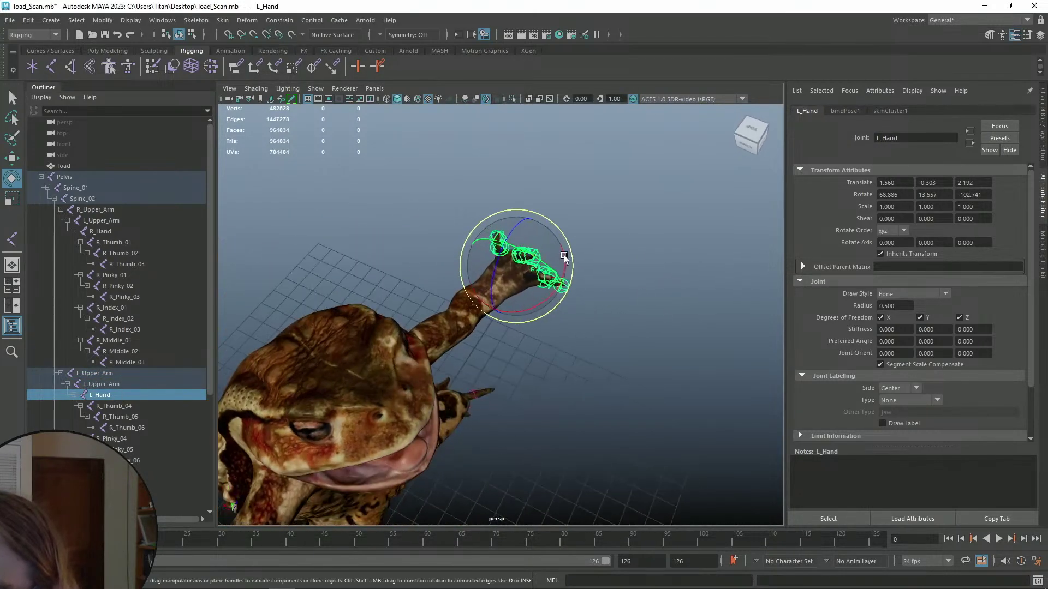
alt+drag(492, 262, 496, 262)
alt+middle_drag(587, 278, 577, 292)
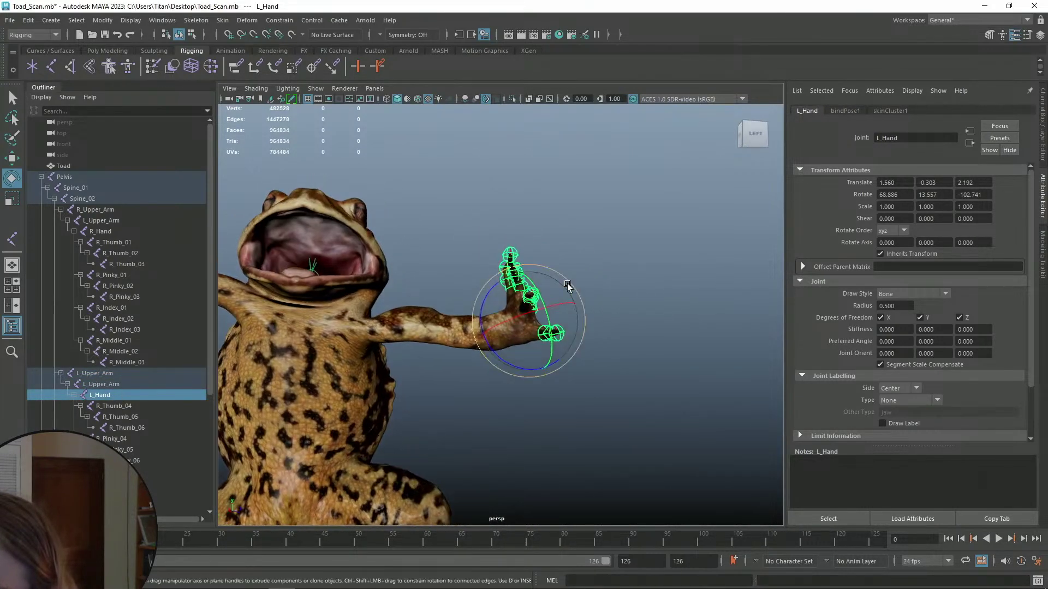
scroll(573, 295, up, 4)
mouse_move(537, 317)
mouse_down()
mouse_move(582, 313)
mouse_move(570, 319)
mouse_move(582, 321)
mouse_move(466, 290)
mouse_move(481, 239)
mouse_move(491, 236)
mouse_move(521, 281)
mouse_move(527, 311)
mouse_move(555, 310)
mouse_up()
key(ctrl+z)
mouse_move(556, 310)
alt+mouse_down()
mouse_move(508, 308)
mouse_move(475, 195)
mouse_move(476, 295)
mouse_move(499, 254)
mouse_move(547, 274)
mouse_move(552, 293)
mouse_move(560, 286)
mouse_move(542, 309)
mouse_move(426, 297)
mouse_move(491, 322)
mouse_move(474, 345)
mouse_move(513, 333)
mouse_move(525, 301)
mouse_move(523, 326)
mouse_move(551, 321)
alt+mouse_up()
key(w)
key(q)
scroll(550, 322, up, 5)
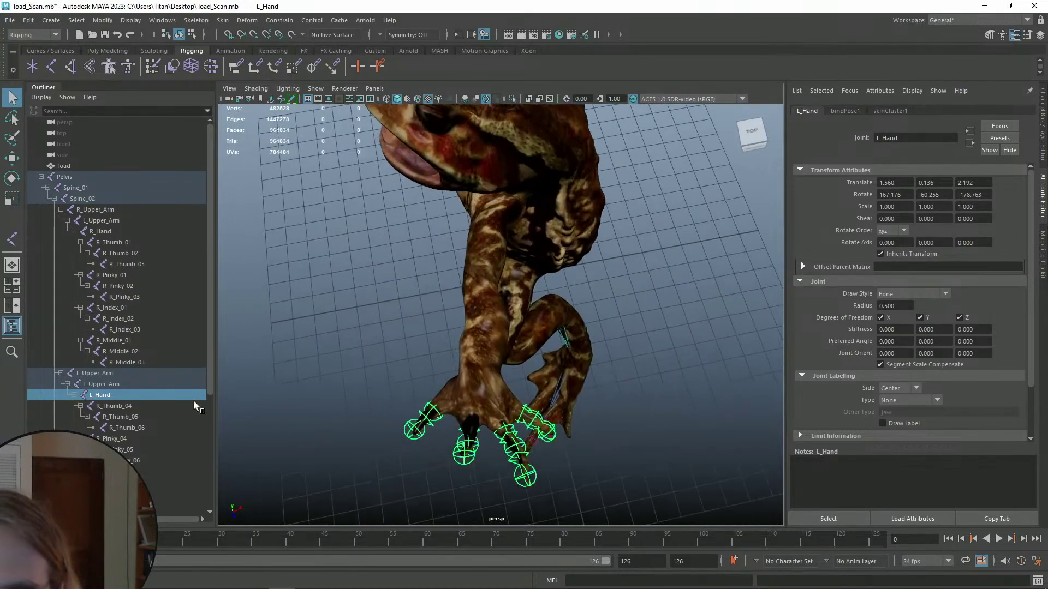
- Compare the upper-arm joints in the left and right arm chains, checking each joint's name against its place on the toad
click(119, 384)
key(e)
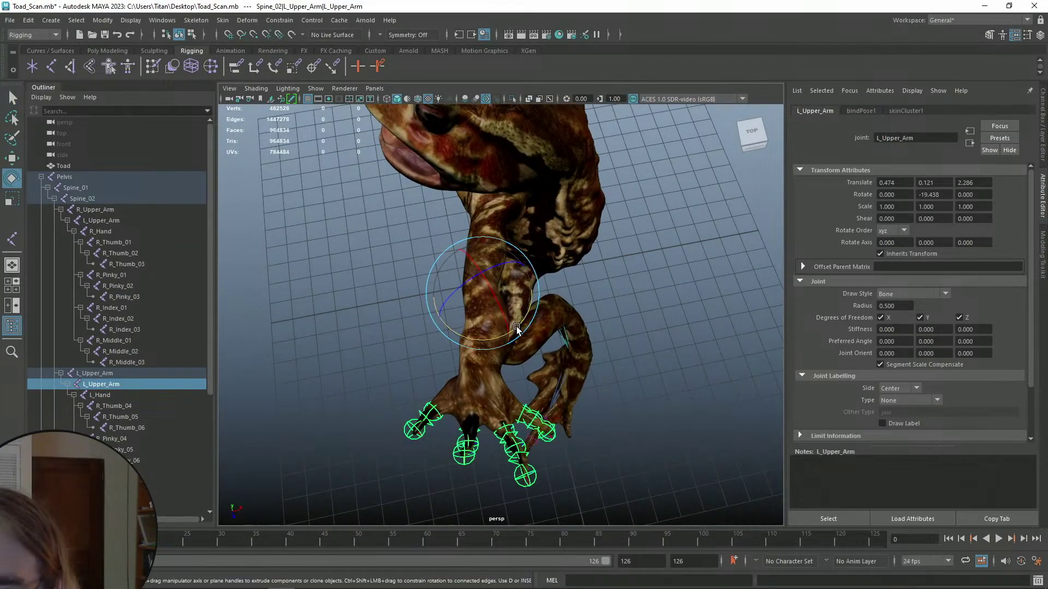
click(97, 374)
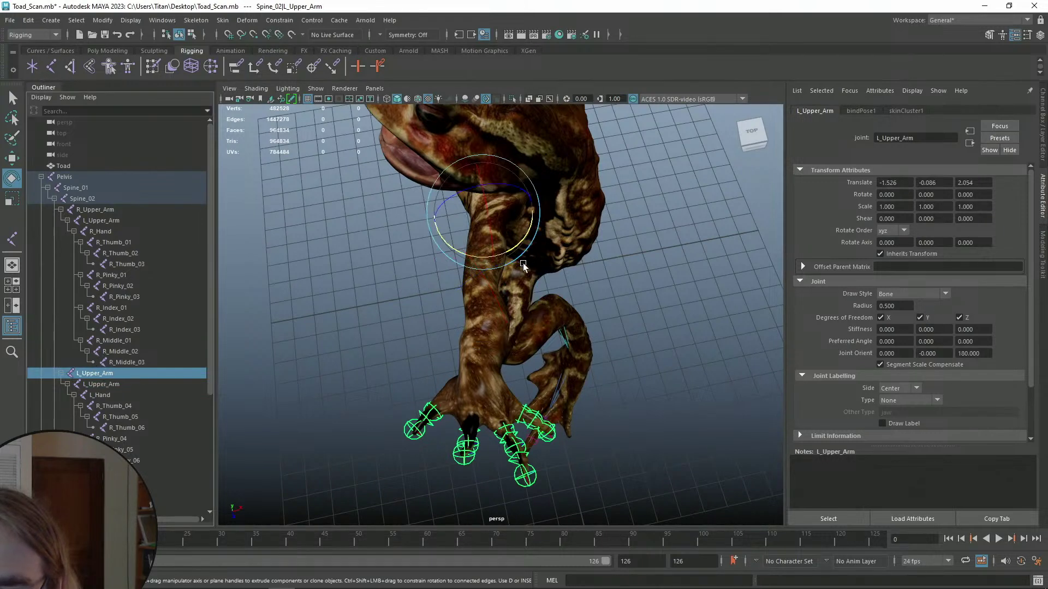
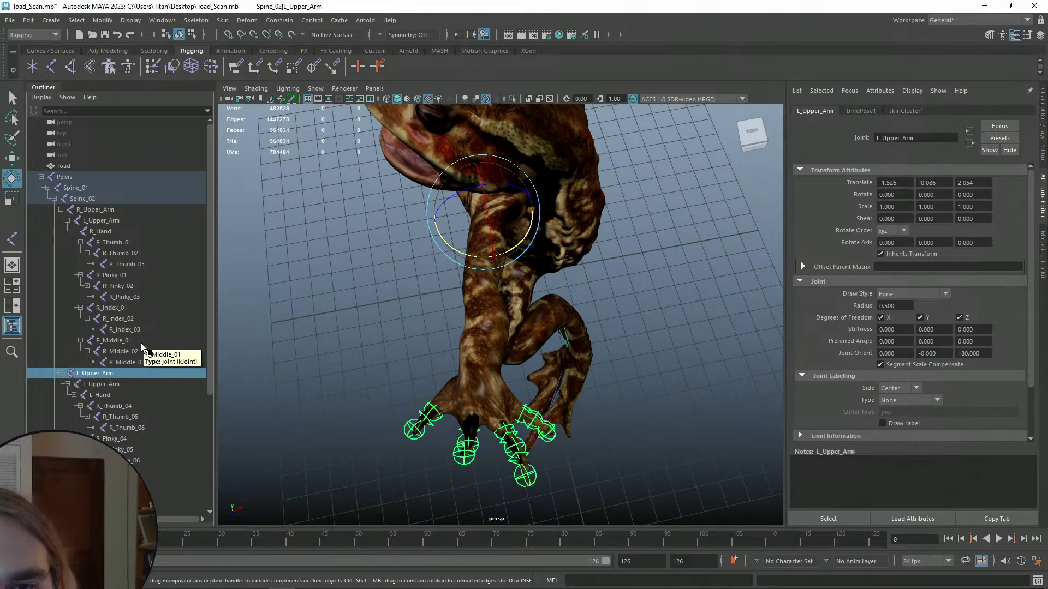
click(136, 211)
alt+drag(386, 234, 451, 247)
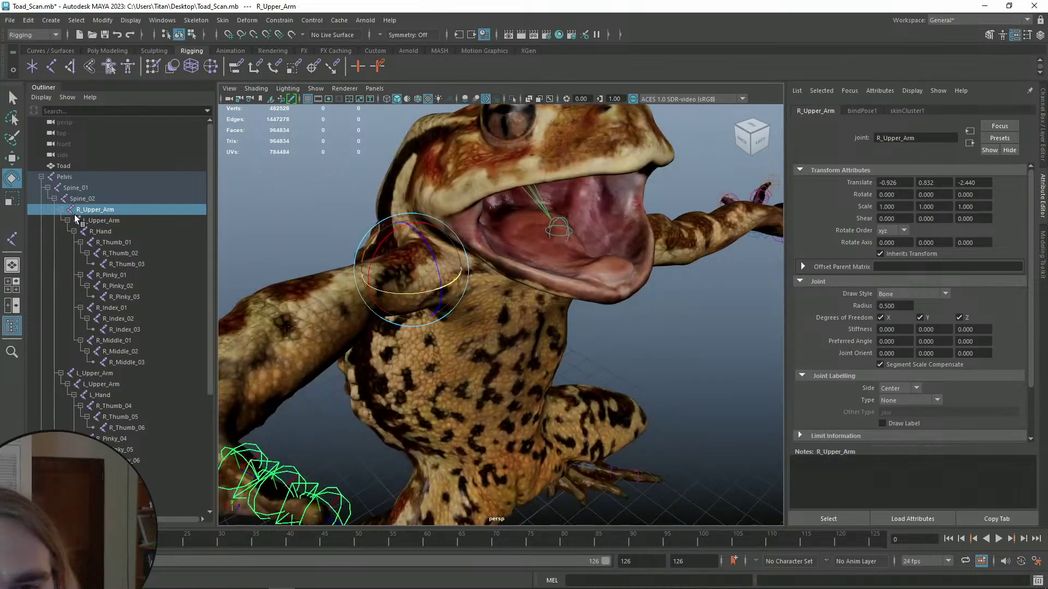
click(104, 221)
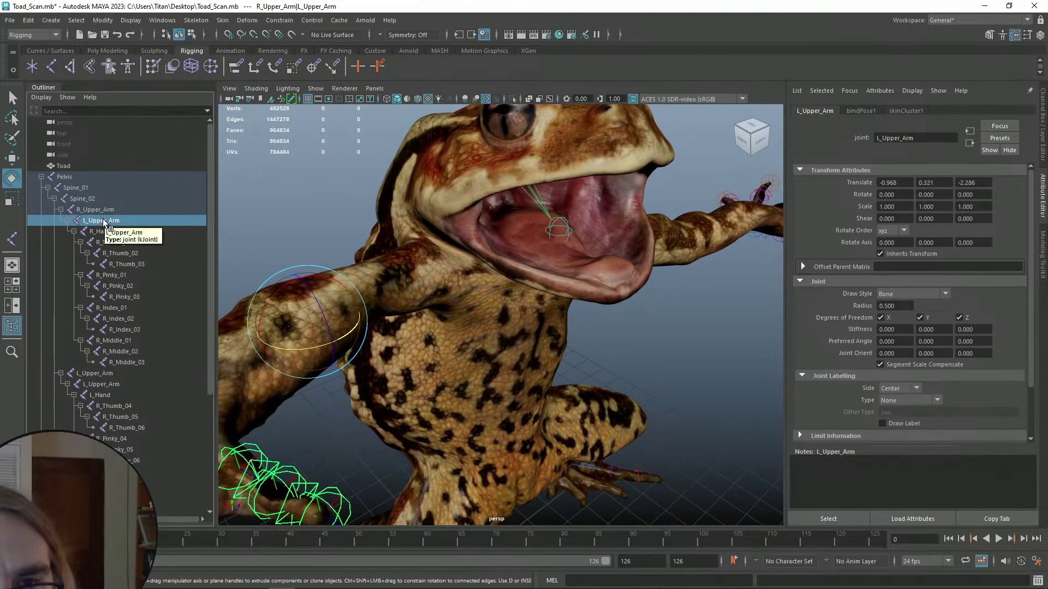
click(106, 373)
click(107, 384)
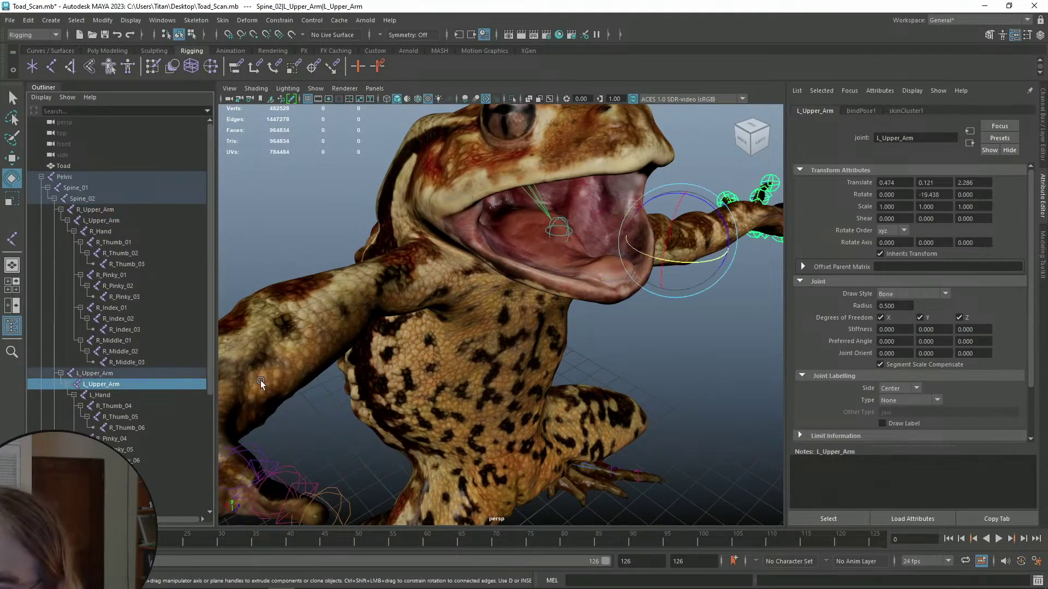
alt+drag(640, 343, 585, 342)
alt+middle_drag(584, 342, 453, 326)
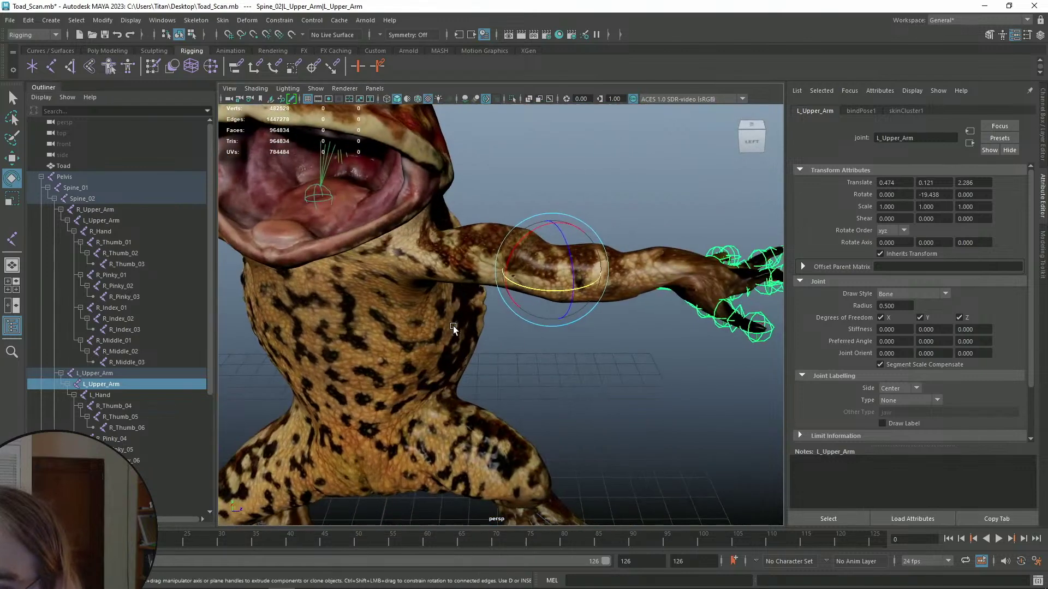
click(104, 375)
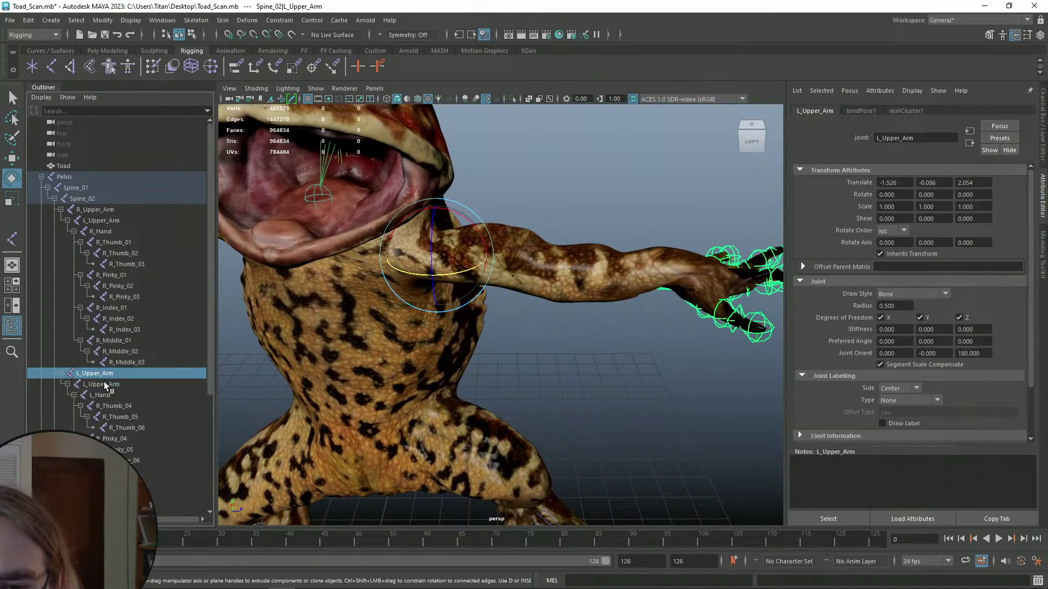
- Rename the right arm's second joint, mislabelled L_Upper_Arm, to R_Upper_Arm and save the scene
click(119, 221)
key(a)
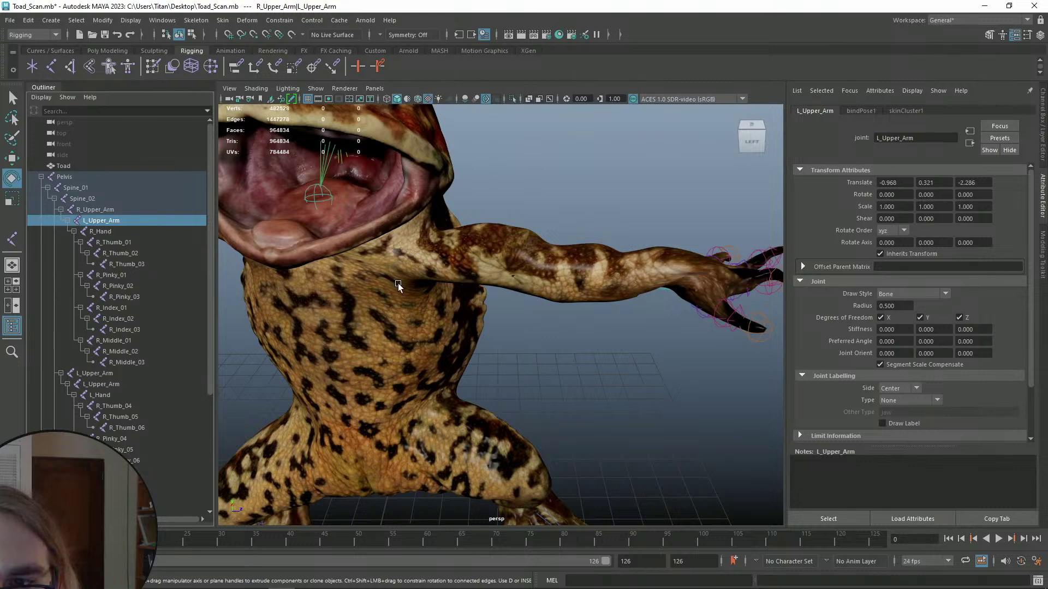
double_click(92, 223)
drag(88, 222, 79, 225)
text(R)
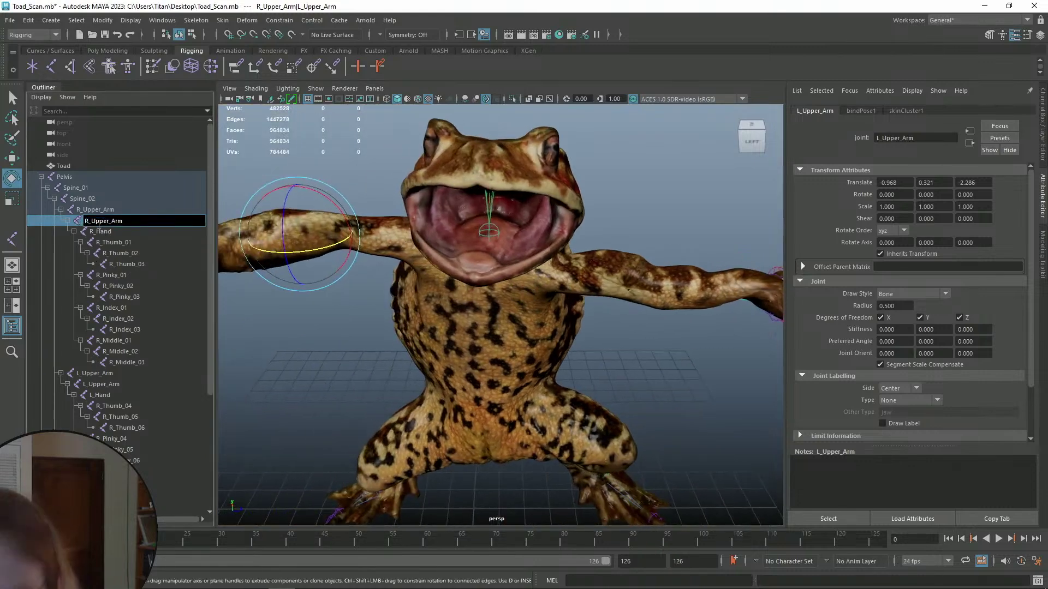
key(Return)
key(q)
scroll(507, 295, down, 4)
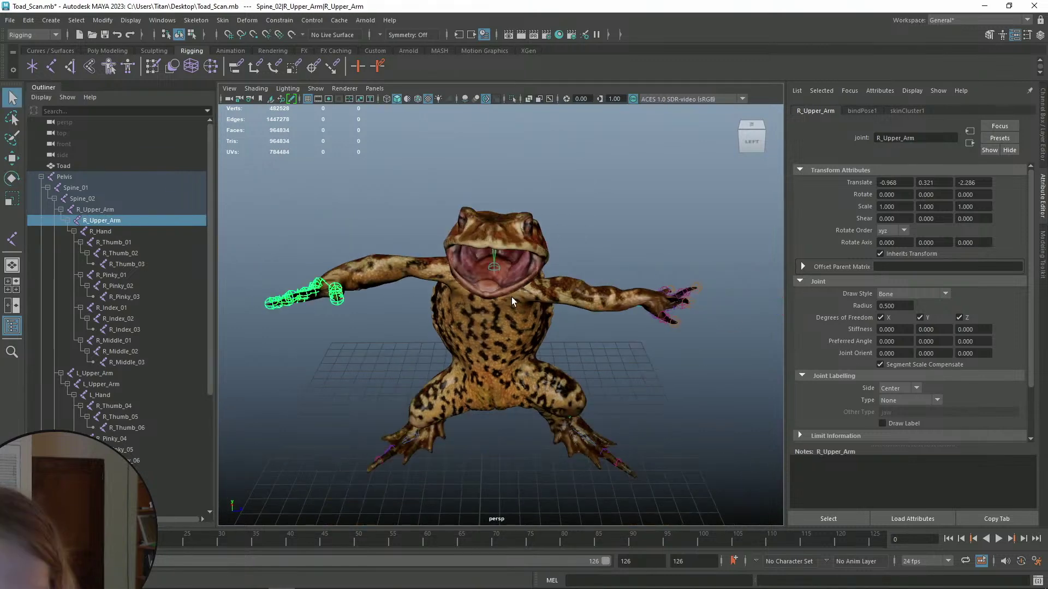
key(ctrl+s)
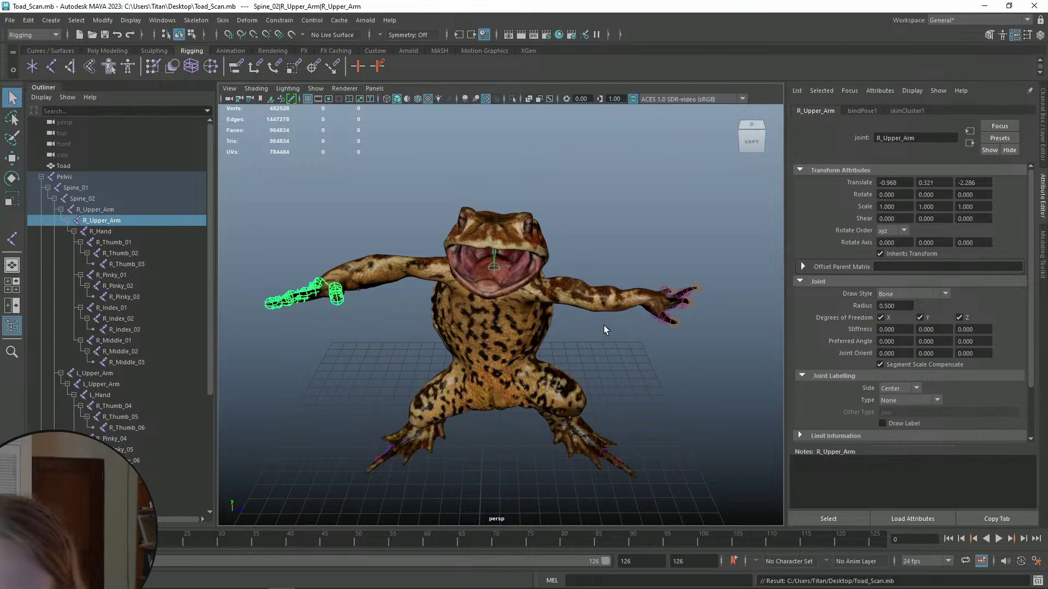
- Try moving the left shoulder joint L_Upper_Arm outward to about Translate Z 2.459, and undo the move
scroll(535, 306, up, 5)
alt+middle_drag(591, 306, 492, 306)
scroll(529, 326, down, 3)
alt+drag(549, 325, 381, 289)
click(99, 375)
key(w)
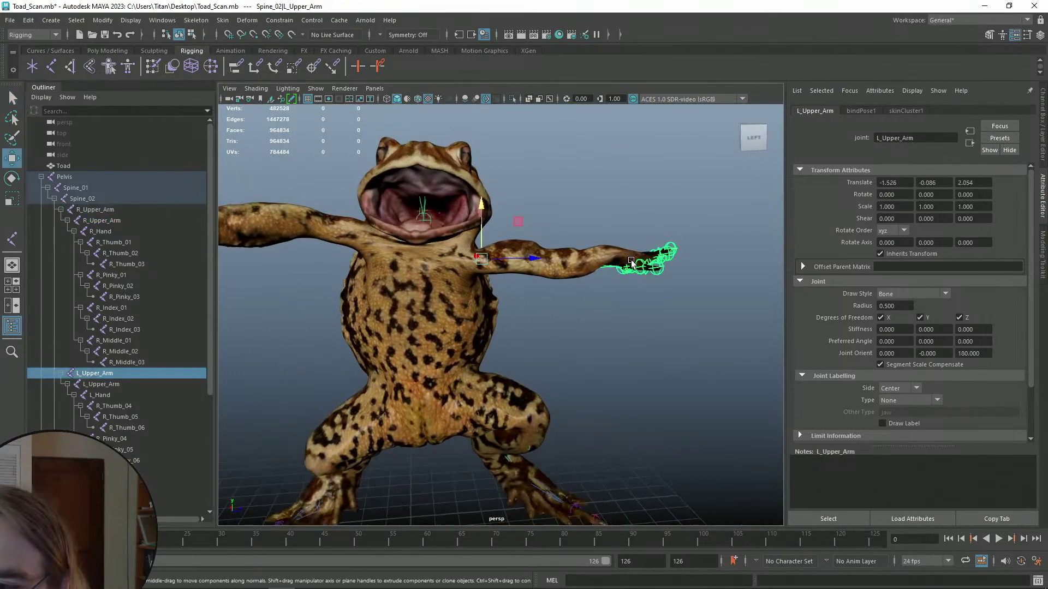
click(112, 384)
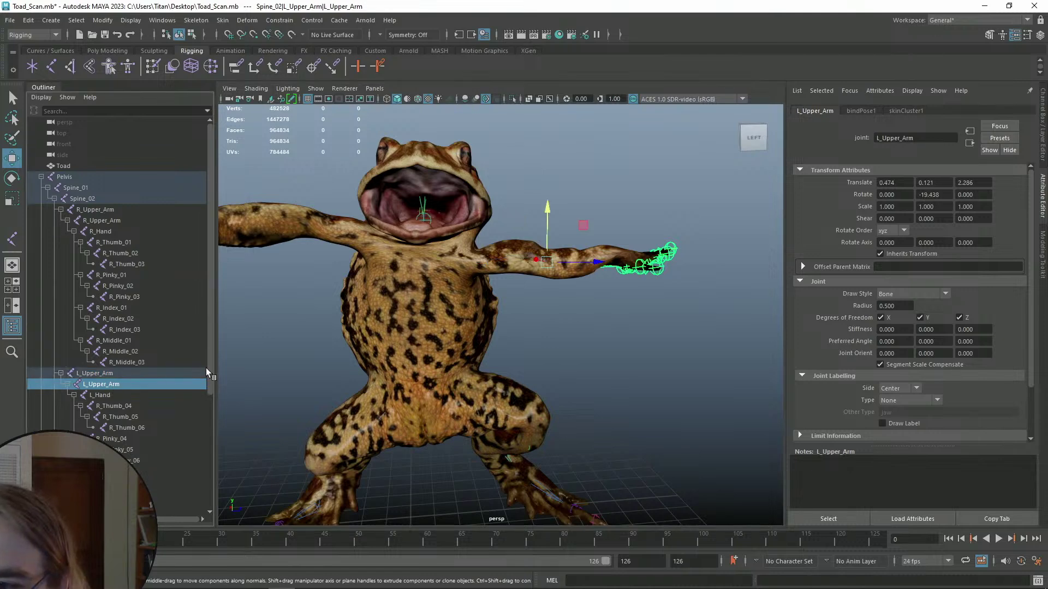
click(103, 373)
drag(483, 306, 519, 297)
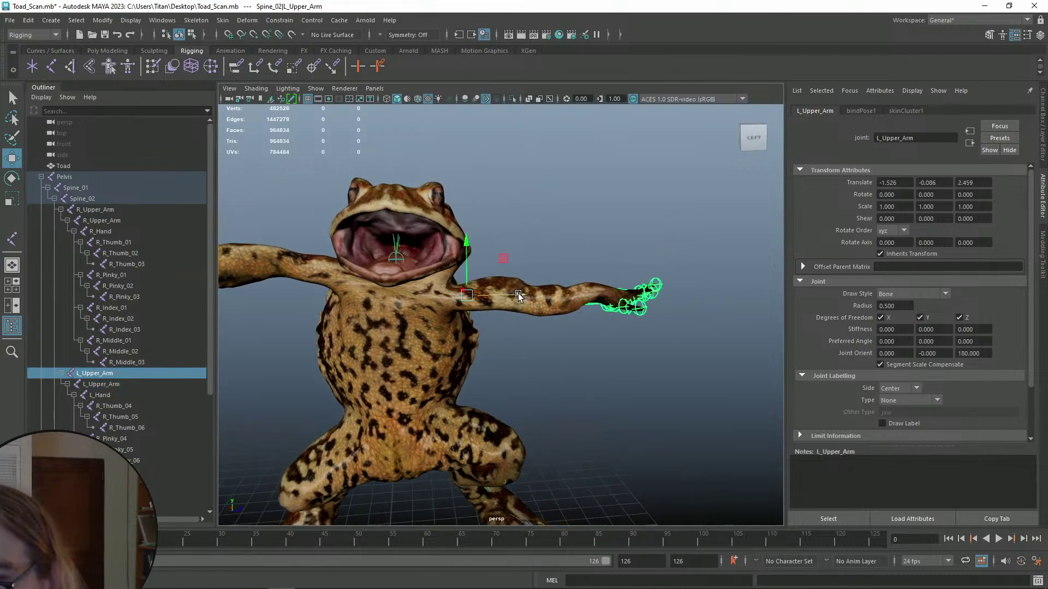
key(ctrl+z)
- Test-rotate the left shoulder joint L_Upper_Arm while viewing the arm from above, and undo the changes
click(116, 383)
alt+middle_drag(522, 298, 484, 262)
alt+drag(483, 261, 266, 345)
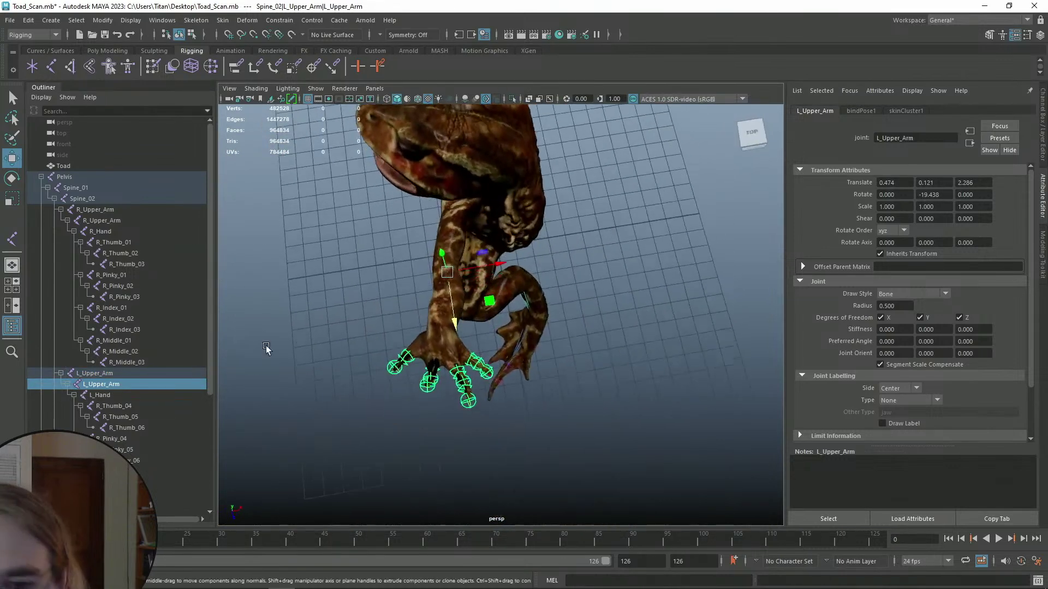
click(94, 374)
key(e)
drag(477, 250, 438, 255)
key(ctrl+z)
key(ctrl+z)
key(ctrl+z)
- Check the right shoulder joint R_Upper_Arm with the Move tool and undo the last changes
click(105, 210)
key(w)
key(ctrl+z)
key(ctrl+z)
- Open the Paint Skin Weights Tool on the Toad mesh, dock its settings beside the viewport and collapse the Attribute Editor
scroll(438, 254, up, 5)
key(q)
click(435, 206)
right_click(424, 203)
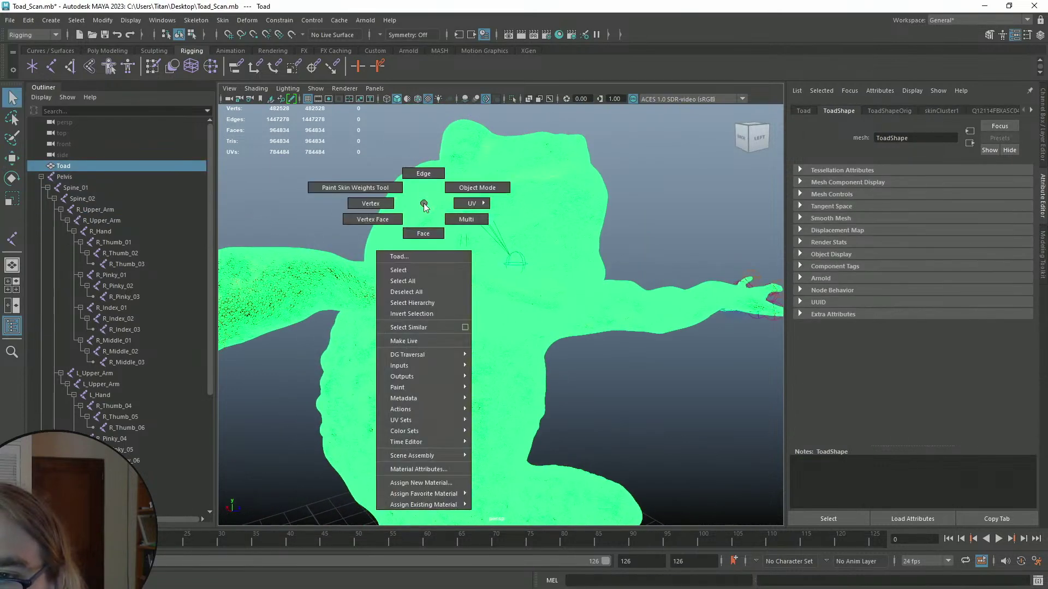
click(394, 195)
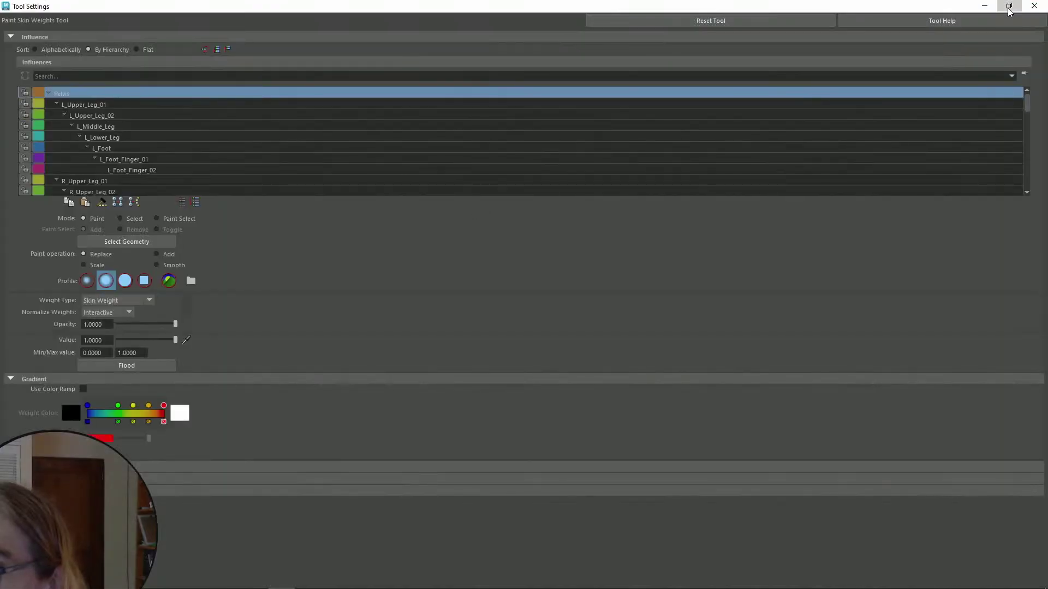
click(1009, 9)
drag(776, 8, 1046, 156)
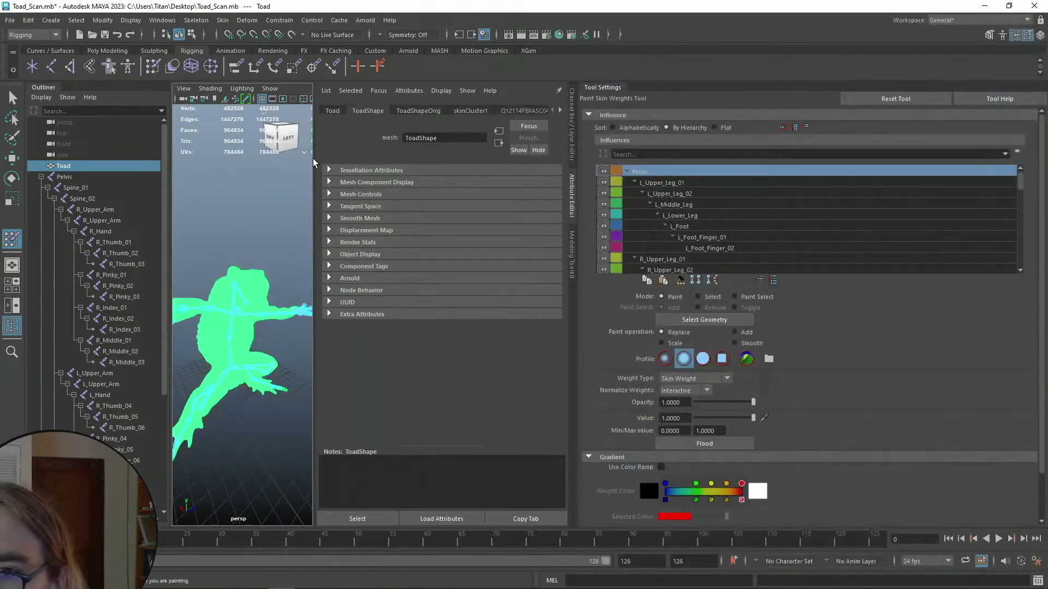
drag(315, 158, 600, 172)
click(788, 196)
- Examine the toad's head, jaw and shoulder mesh together with the joints displayed for weight painting
scroll(469, 240, down, 4)
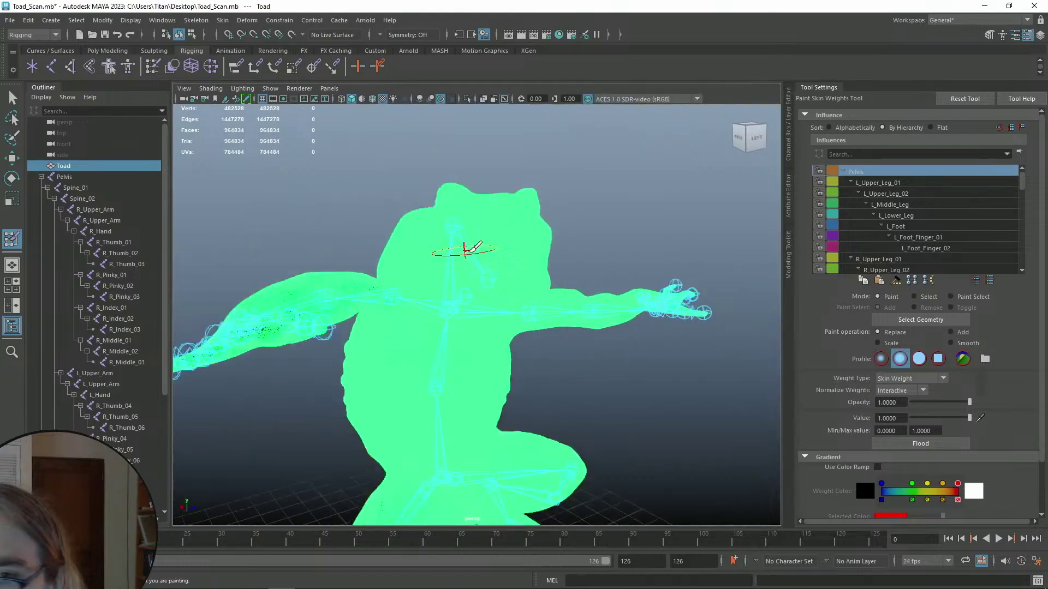
alt+drag(511, 234, 669, 278)
scroll(526, 236, up, 6)
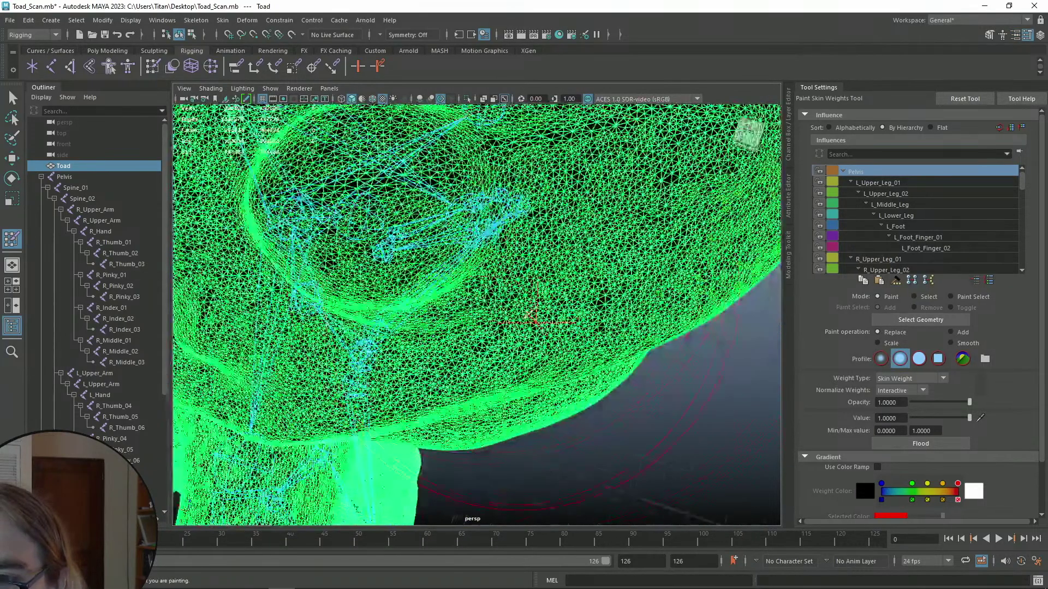
scroll(530, 315, down, 4)
alt+drag(479, 269, 480, 234)
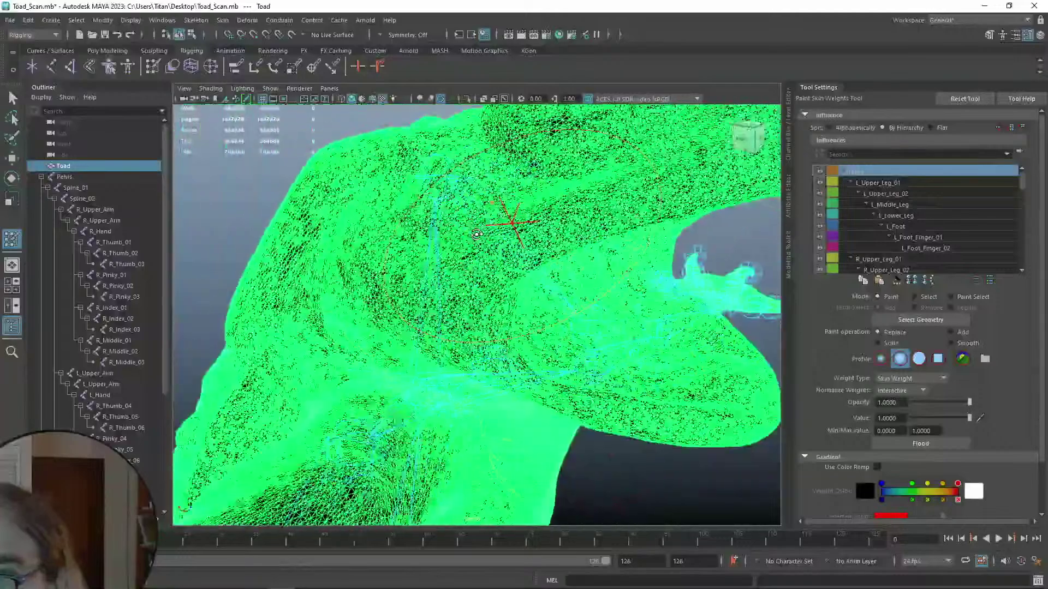
alt+middle_drag(464, 241, 434, 279)
scroll(433, 278, down, 4)
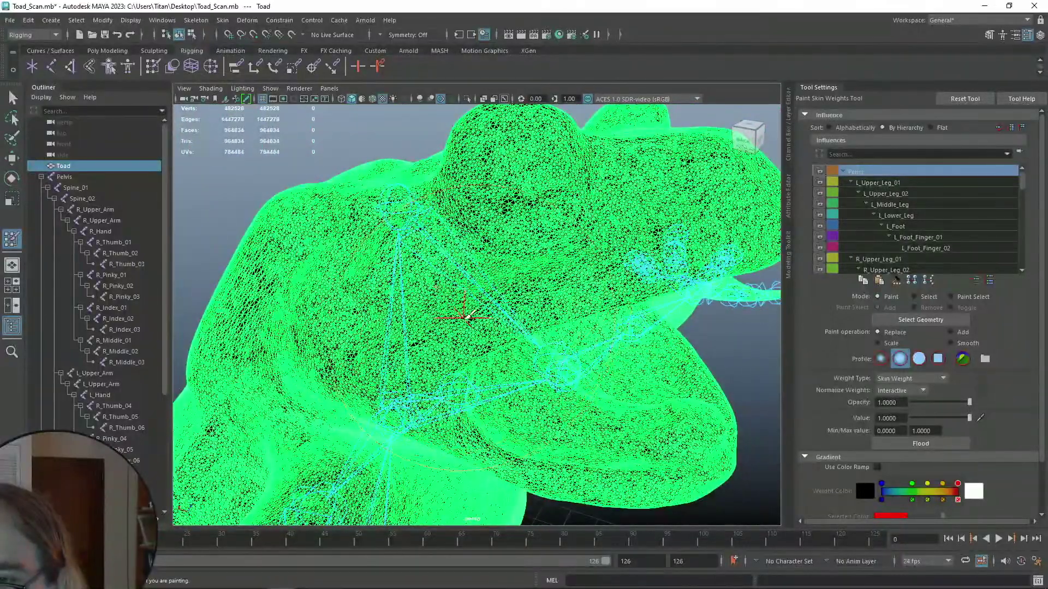
scroll(447, 312, down, 2)
alt+drag(447, 313, 425, 328)
- Collapse the L_Upper_Leg_01 and R_Upper_Leg_01 branches in the influence list, keeping Spine_01 and Spine_02 expanded
click(843, 172)
click(844, 173)
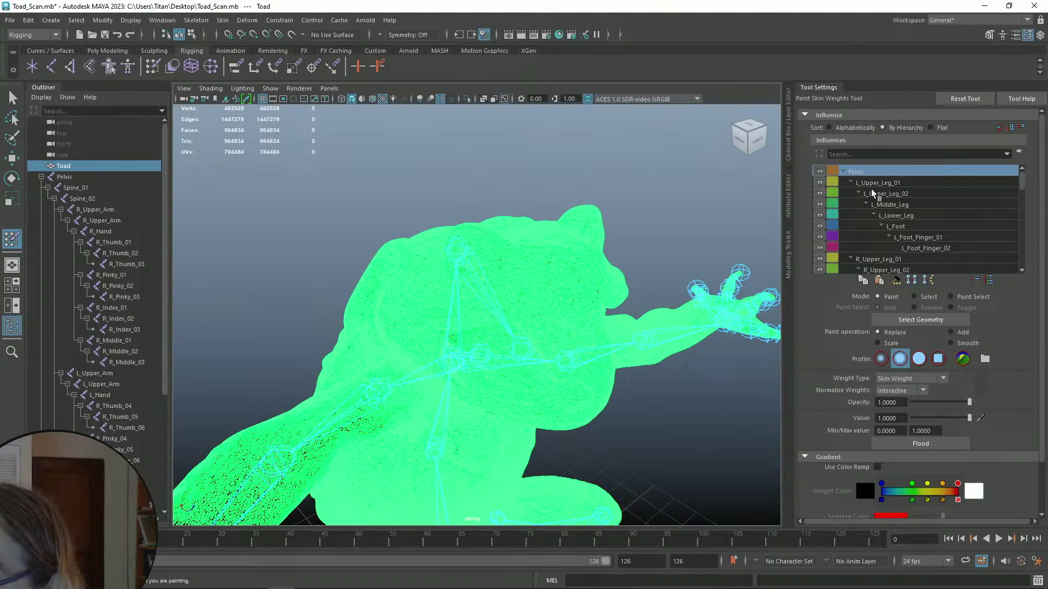
click(852, 183)
click(851, 194)
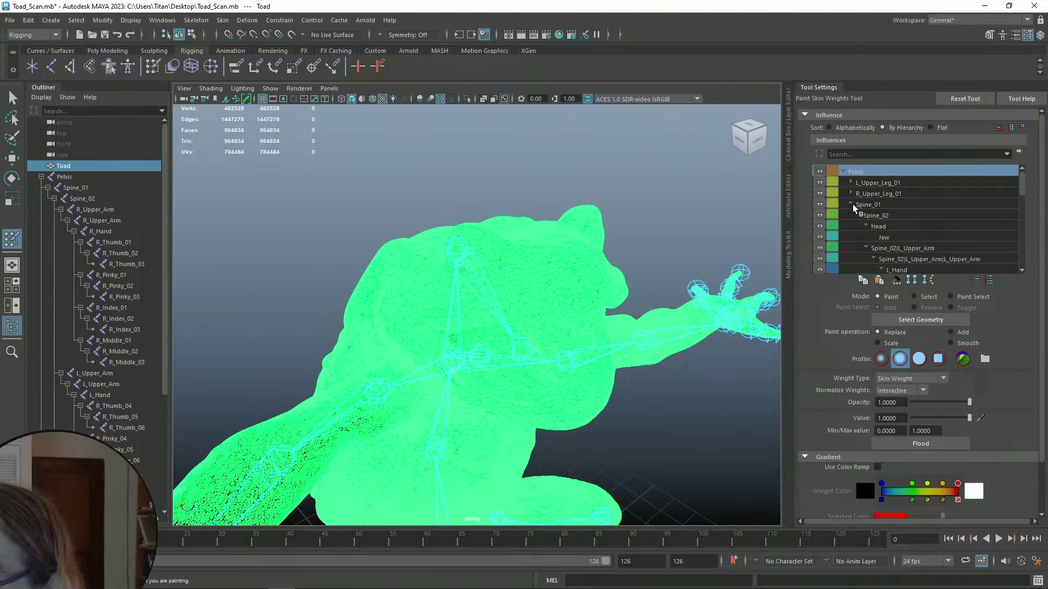
click(851, 205)
click(851, 205)
click(858, 216)
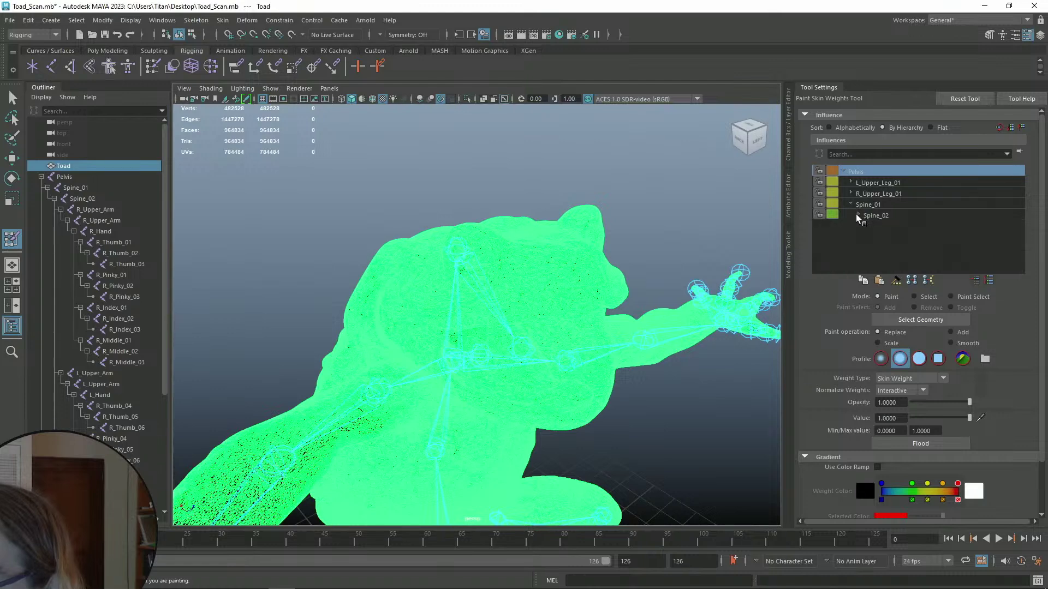
click(858, 216)
- Collapse the finger influences under L_Hand: R_Index_04, R_Middle_04, R_Pinky_04 and R_Thumb_04
scroll(893, 250, down, 6)
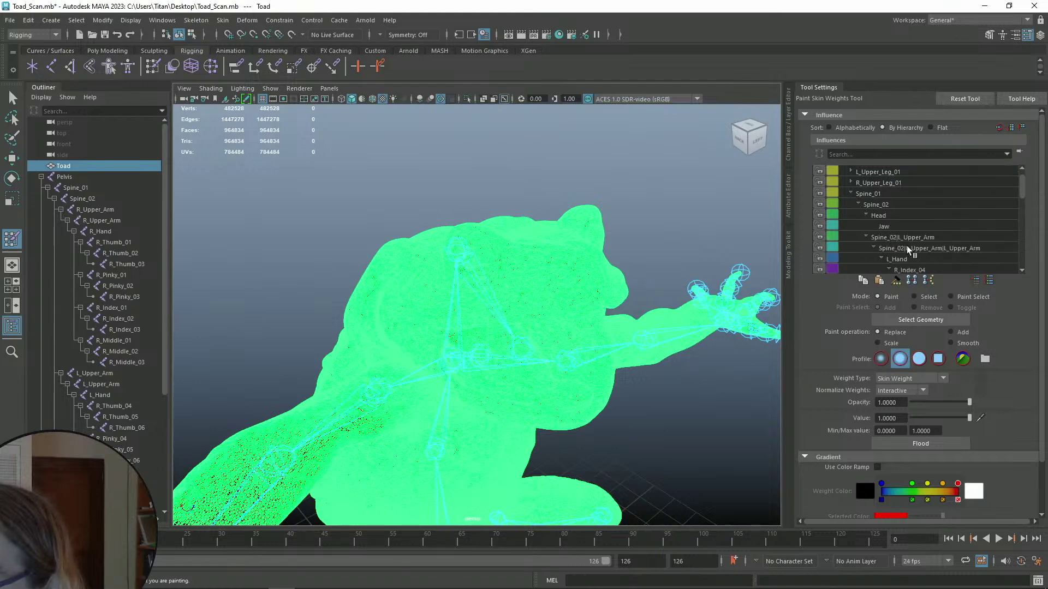
scroll(917, 229, up, 1)
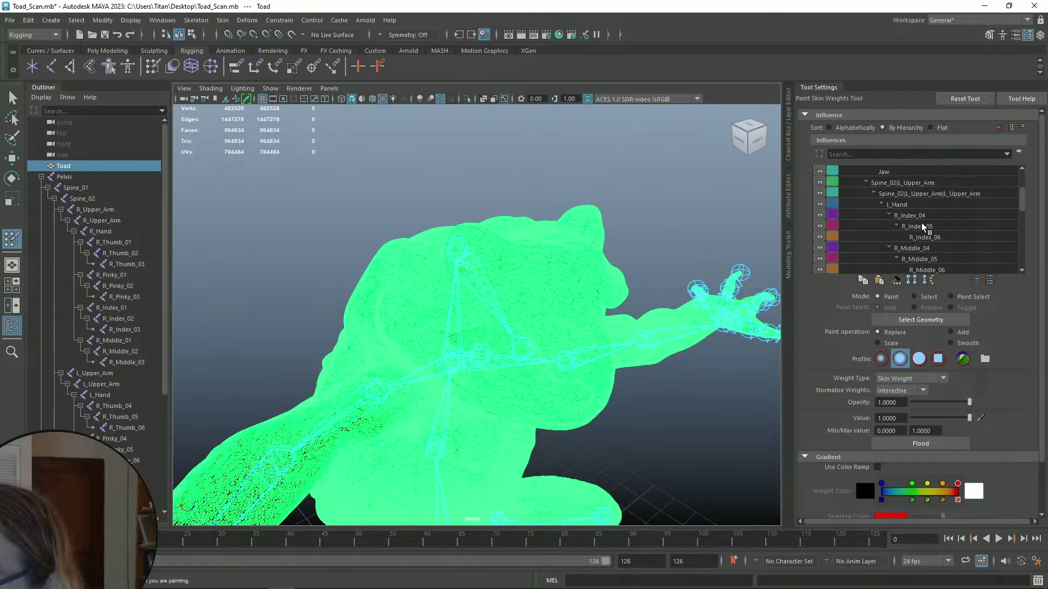
click(889, 216)
click(889, 227)
click(889, 238)
click(889, 249)
- Expand the Spine_02|R_Upper_Arm influence and select its child R_Upper_Arm for weight painting
double_click(891, 259)
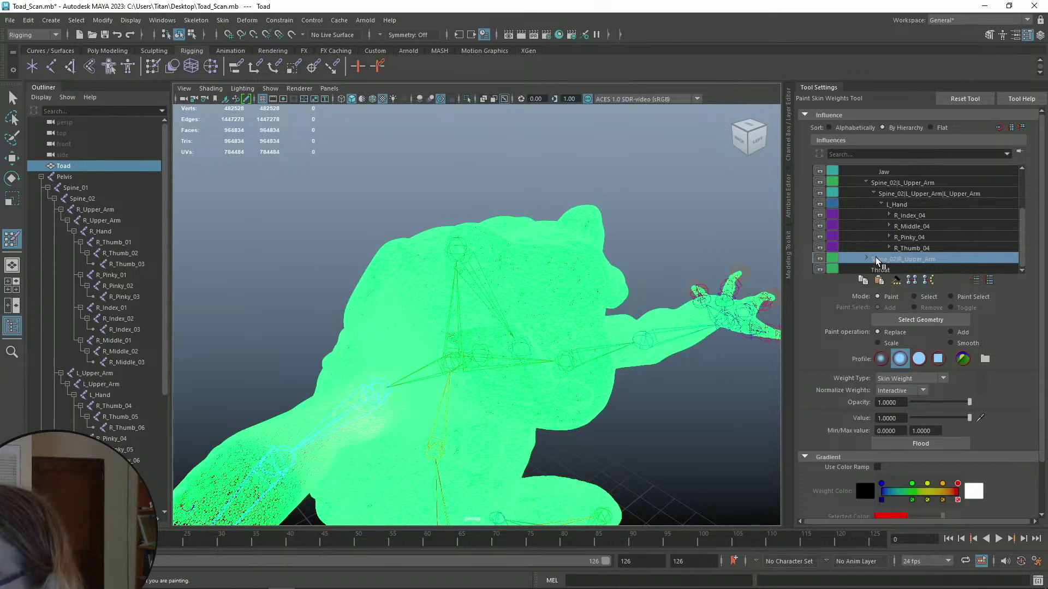
click(867, 258)
scroll(892, 247, down, 1)
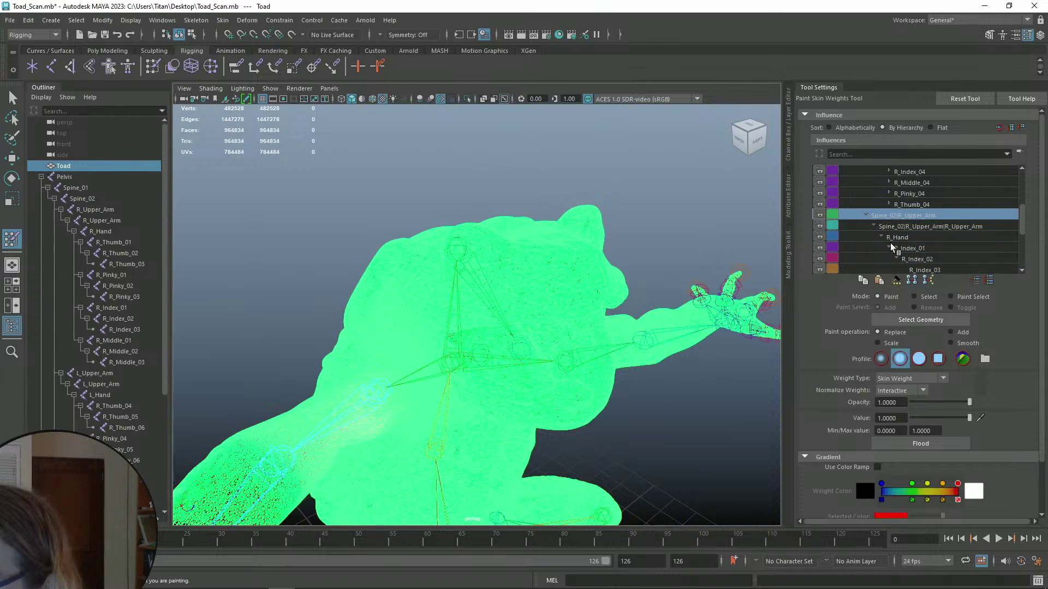
scroll(888, 240, down, 3)
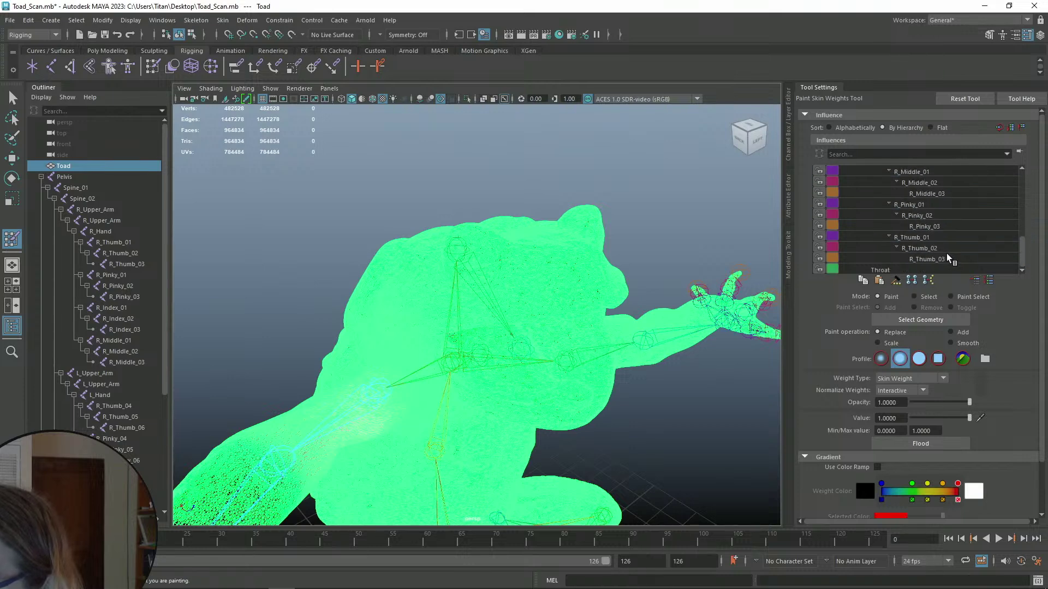
scroll(951, 261, up, 3)
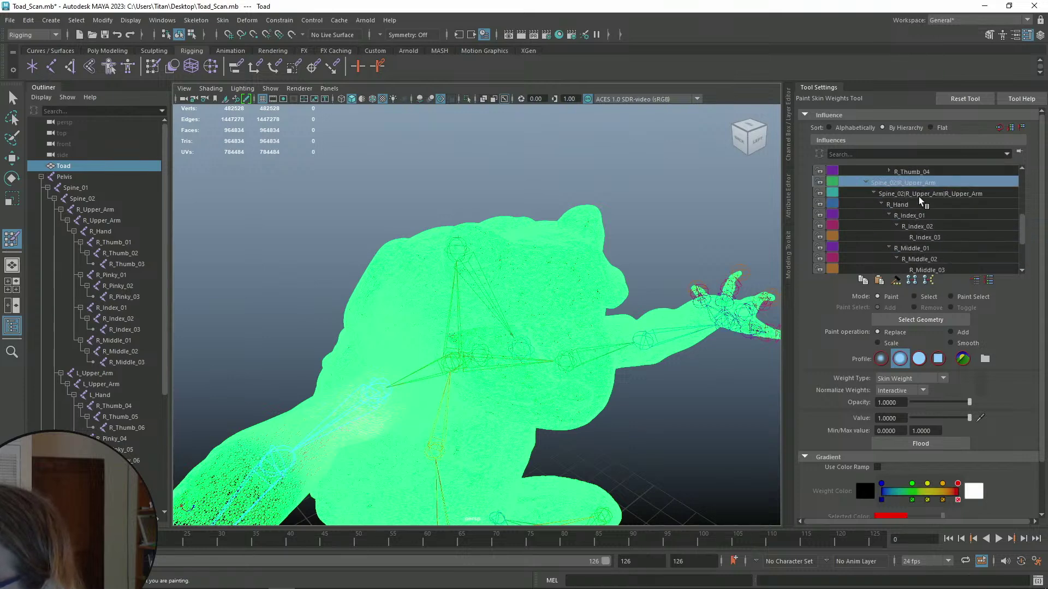
click(936, 197)
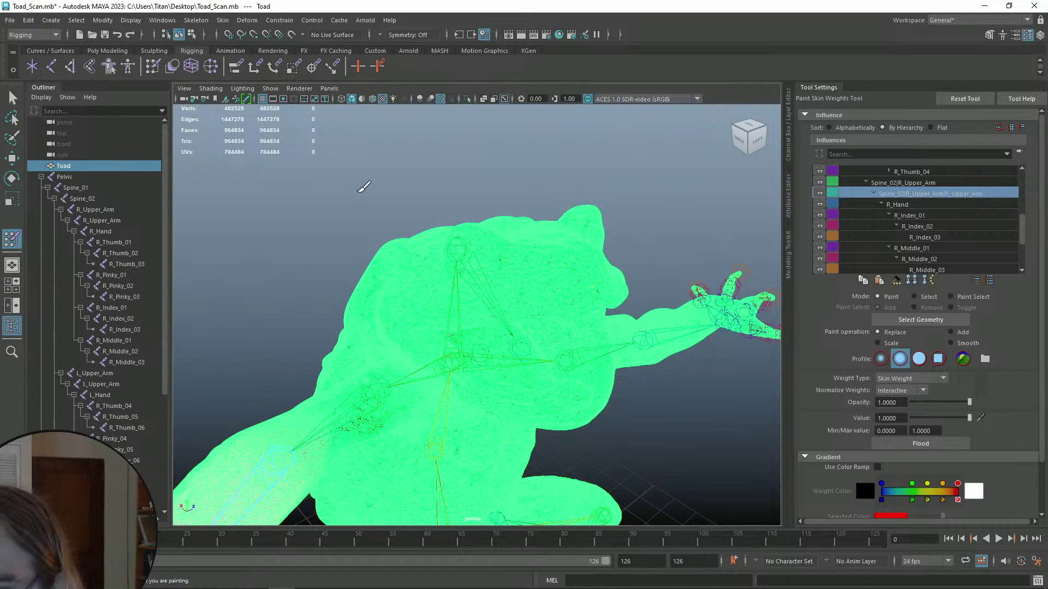
- Examine the lower R_Upper_Arm influence's weights along the toad's arm and at the shoulder and armpit
alt+drag(375, 195, 321, 161)
scroll(322, 163, down, 5)
alt+drag(377, 258, 369, 306)
scroll(369, 306, up, 5)
mouse_move(311, 273)
alt+middle_down()
mouse_move(480, 239)
mouse_move(515, 281)
alt+middle_up()
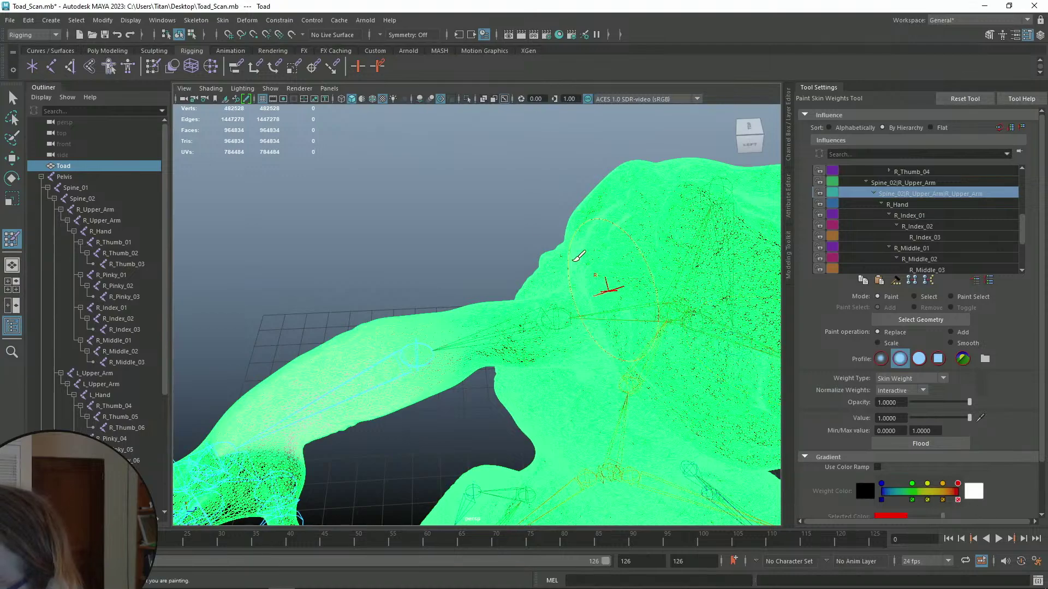
mouse_move(446, 265)
alt+mouse_down()
mouse_move(456, 240)
mouse_move(443, 248)
alt+mouse_up()
scroll(437, 257, up, 4)
scroll(468, 262, up, 3)
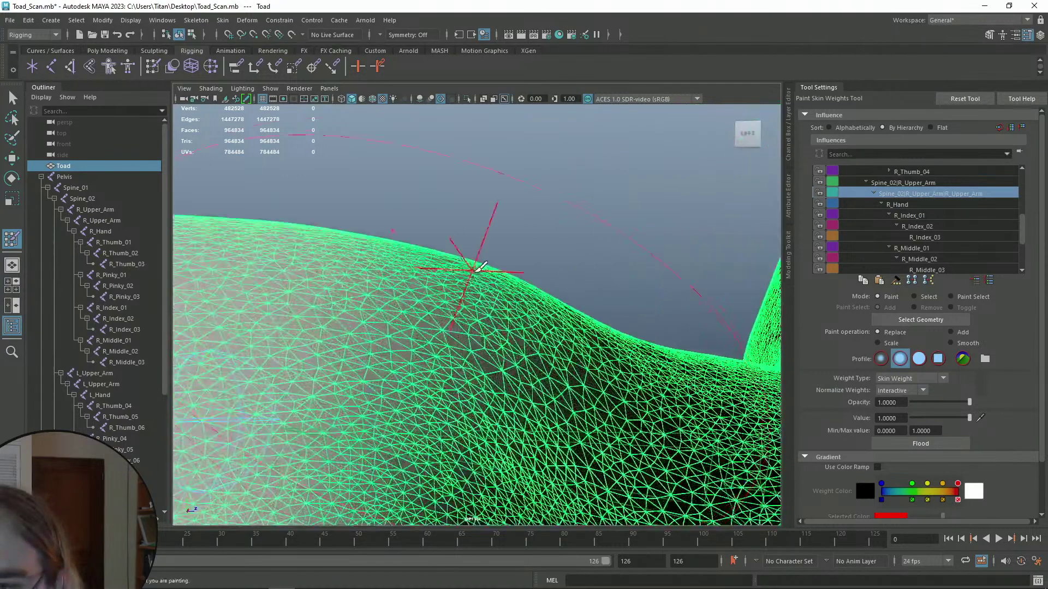
scroll(469, 263, down, 3)
mouse_move(606, 281)
alt+mouse_down()
mouse_move(590, 297)
mouse_move(600, 292)
alt+mouse_up()
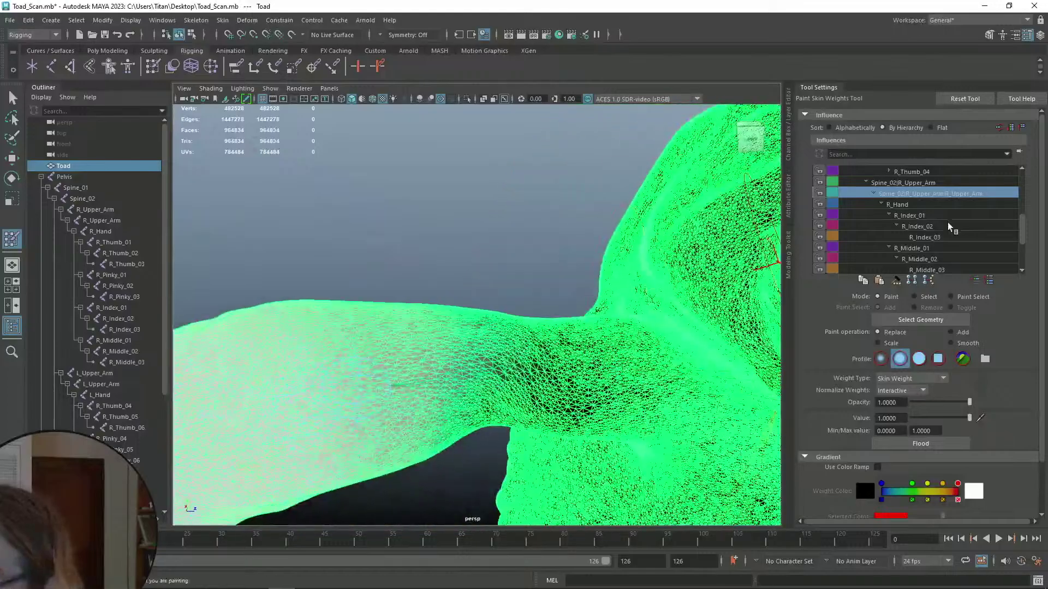
- Select the parent influence Spine_02|R_Upper_Arm to display its weights around the shoulder and back
click(930, 186)
alt+middle_drag(588, 219, 529, 230)
alt+drag(529, 230, 510, 268)
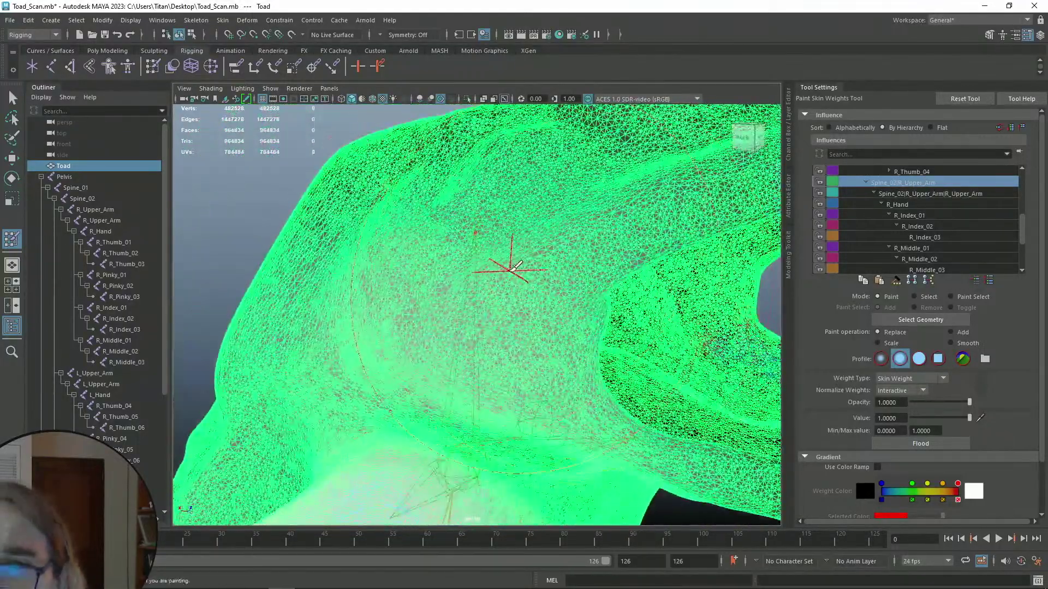
click(352, 101)
click(352, 100)
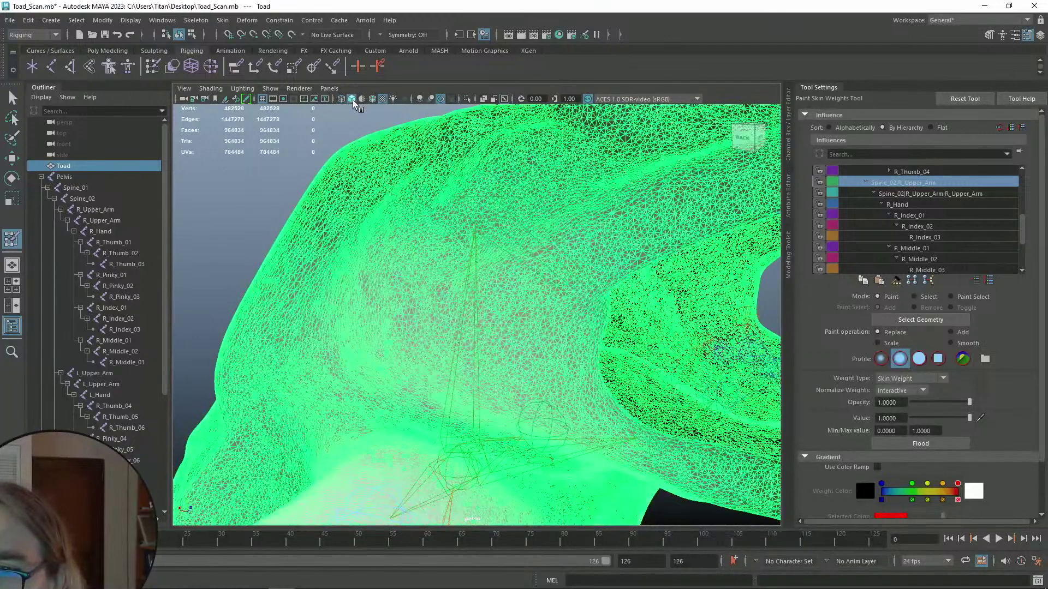
click(344, 102)
click(345, 104)
- Enable the color ramp for the weight display and check the selected influence's spread over the toad's back and shoulder
scroll(989, 486, down, 1)
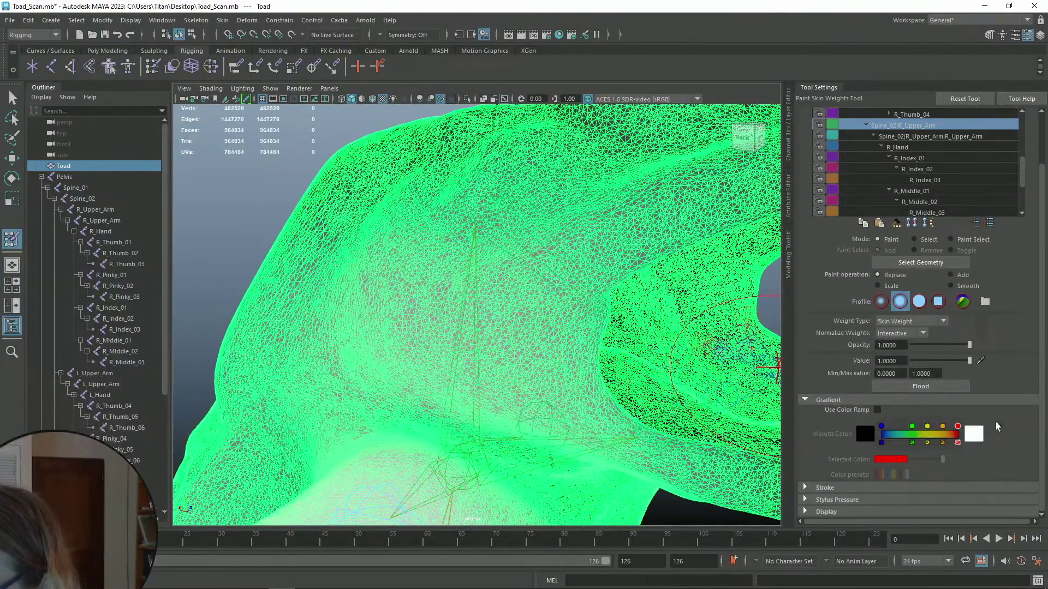
click(878, 411)
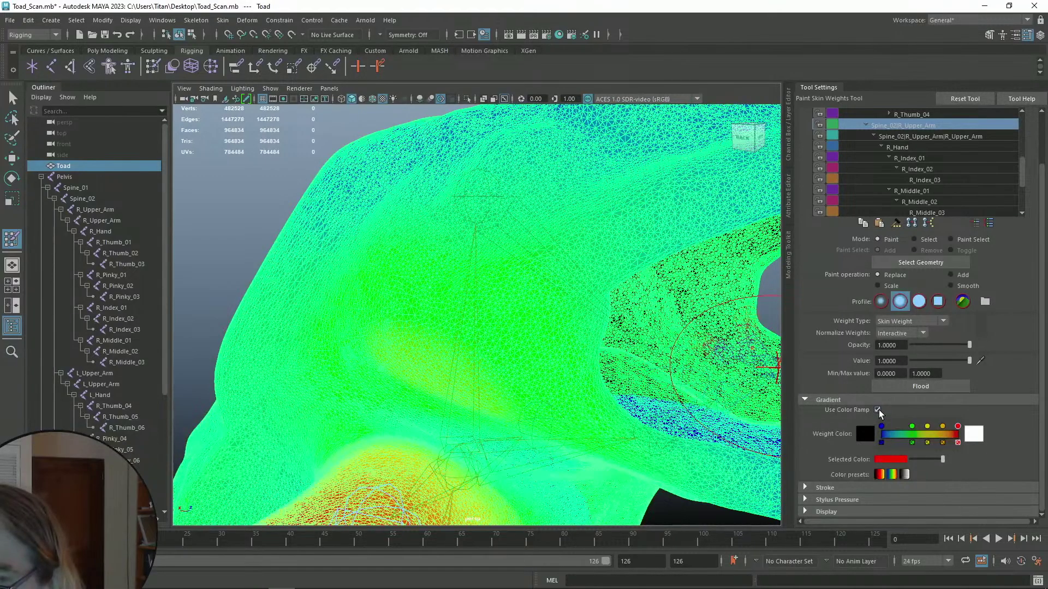
scroll(600, 327, down, 5)
alt+drag(464, 227, 513, 231)
scroll(601, 251, up, 5)
alt+drag(638, 260, 604, 255)
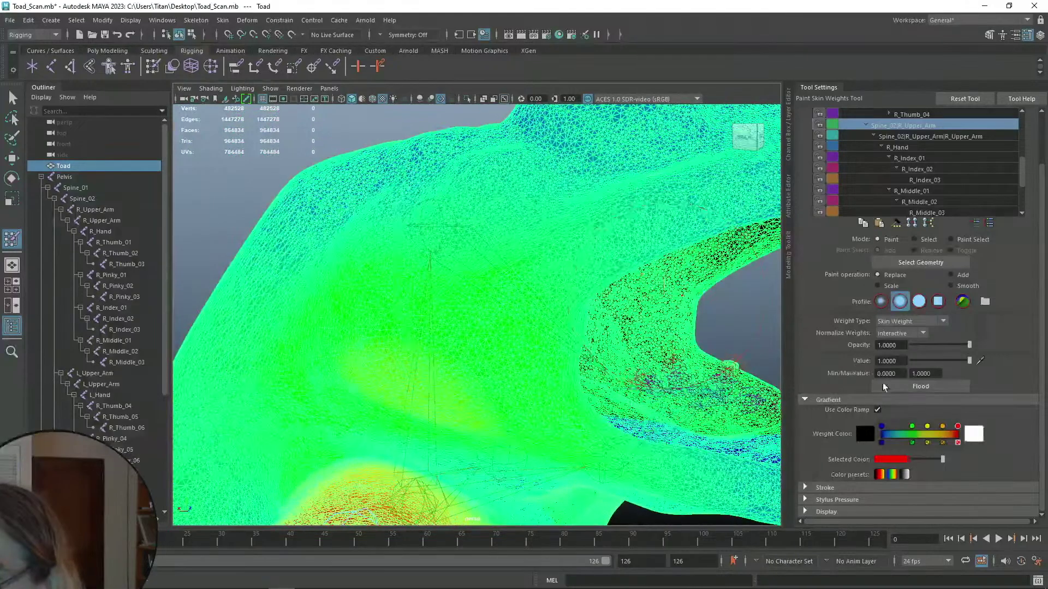
- Compare the weight color ramp presets and apply the black-to-white one to the painted skin weights
click(905, 475)
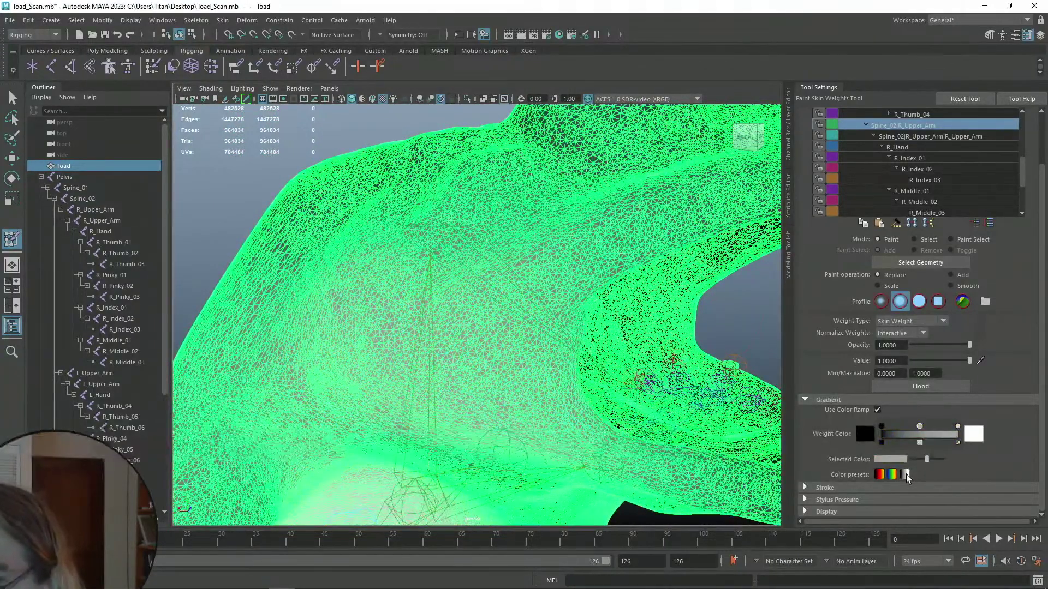
click(894, 476)
click(879, 475)
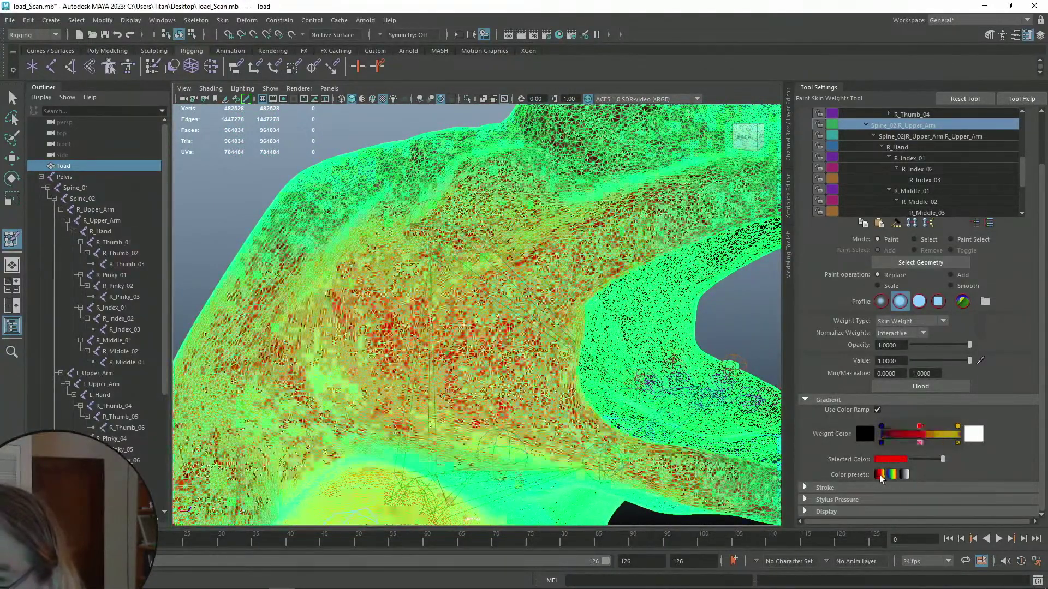
click(905, 475)
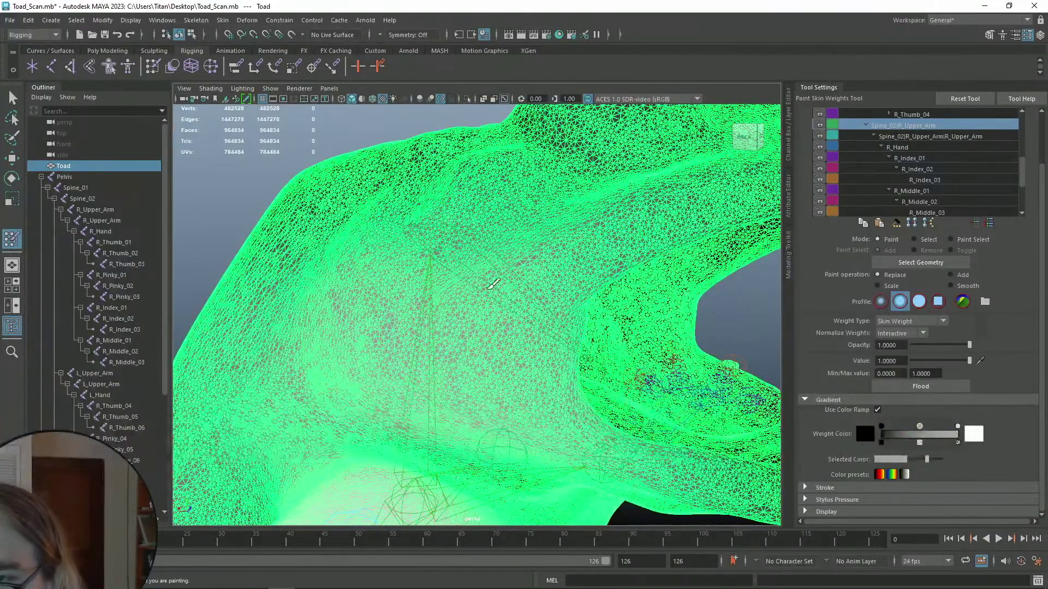
- Erase the upper R_Upper_Arm joint's influence from the toad's shoulder, back and side with the skin-weight brush
mouse_move(490, 294)
ctrl+mouse_down()
mouse_move(450, 322)
mouse_move(383, 326)
mouse_move(313, 305)
mouse_move(395, 439)
mouse_move(579, 436)
mouse_move(685, 461)
ctrl+mouse_up()
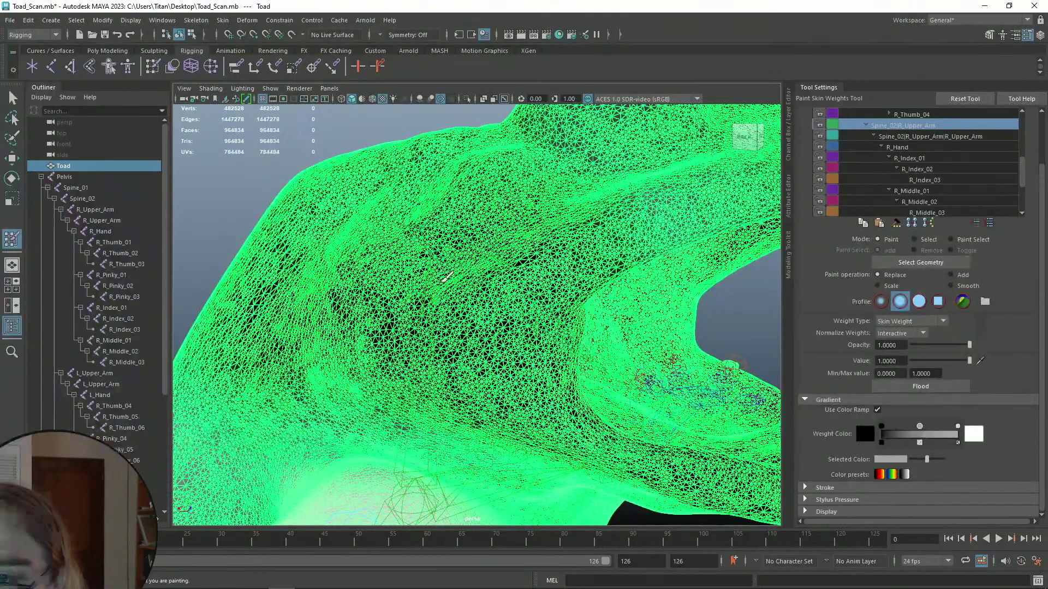
scroll(404, 290, down, 3)
alt+drag(351, 335, 390, 298)
alt+middle_drag(390, 297, 499, 282)
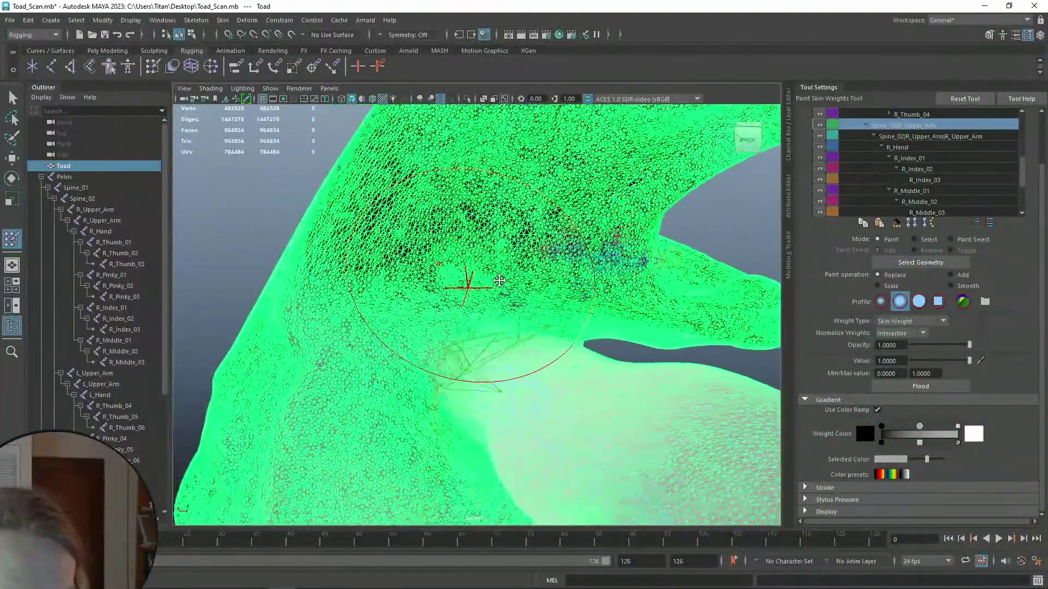
alt+drag(499, 283, 491, 270)
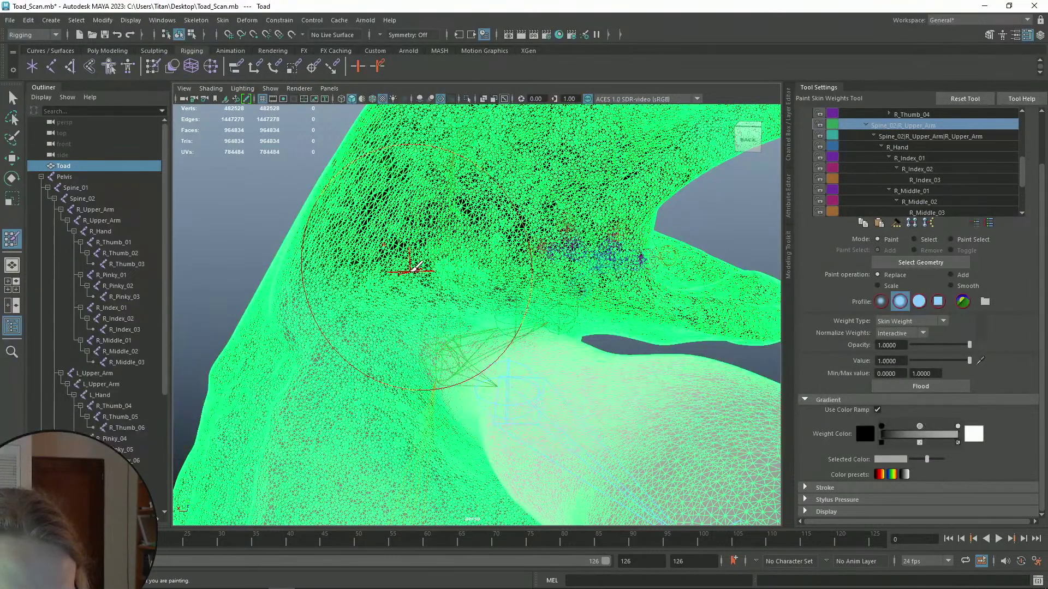
scroll(376, 335, down, 5)
scroll(402, 335, up, 5)
alt+drag(402, 334, 409, 248)
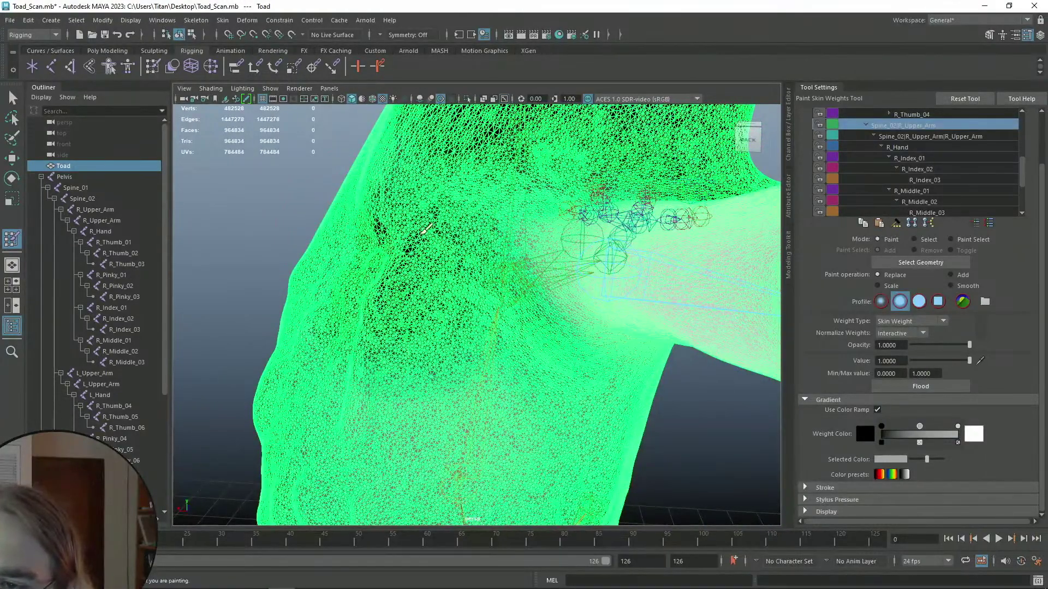
mouse_move(402, 393)
ctrl+mouse_down()
mouse_move(379, 436)
mouse_move(404, 480)
mouse_move(602, 425)
mouse_move(566, 395)
mouse_move(402, 332)
mouse_move(468, 335)
mouse_move(519, 358)
mouse_move(529, 384)
mouse_move(535, 352)
ctrl+mouse_up()
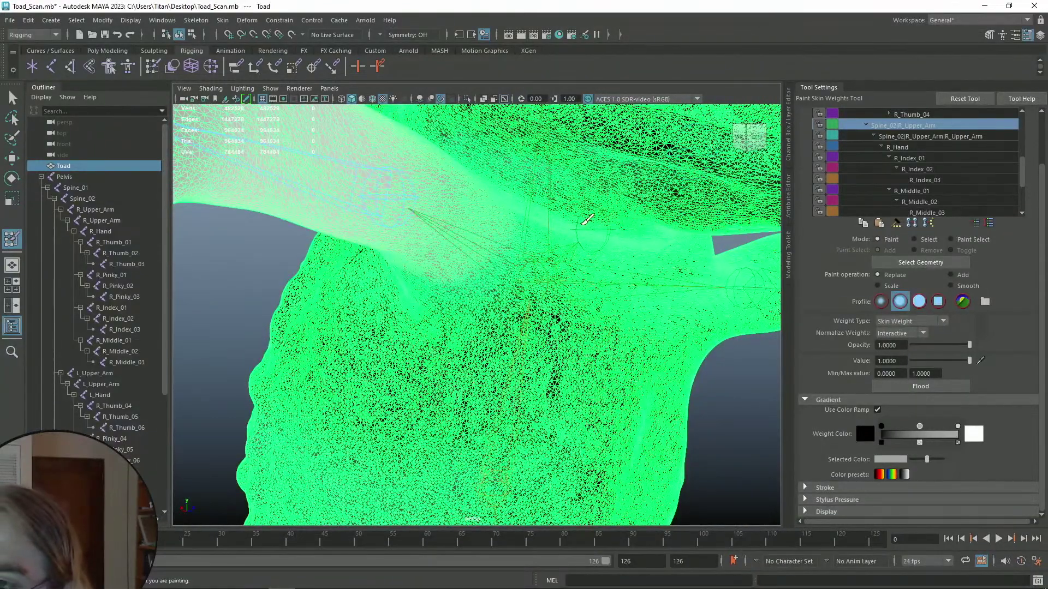
- Examine the toad's torso, flank, shoulder and head for leftover R_Upper_Arm skin weights
scroll(598, 202, down, 3)
alt+middle_drag(627, 304, 628, 228)
scroll(511, 330, down, 5)
alt+drag(480, 355, 540, 283)
scroll(536, 354, up, 3)
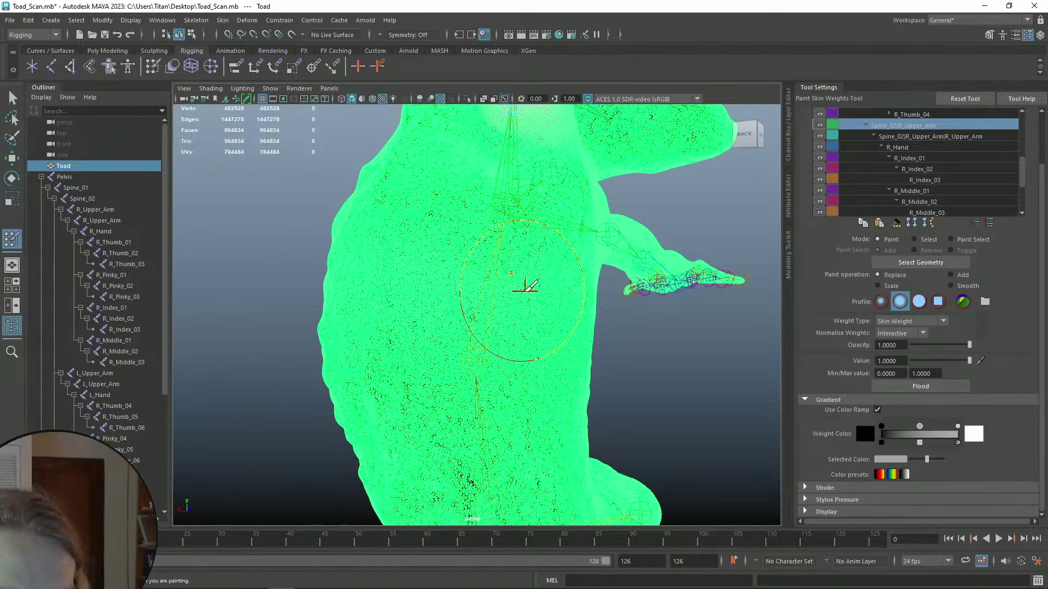
alt+drag(525, 289, 523, 290)
alt+drag(527, 328, 454, 416)
scroll(438, 309, up, 3)
scroll(439, 310, up, 3)
alt+drag(439, 456, 516, 250)
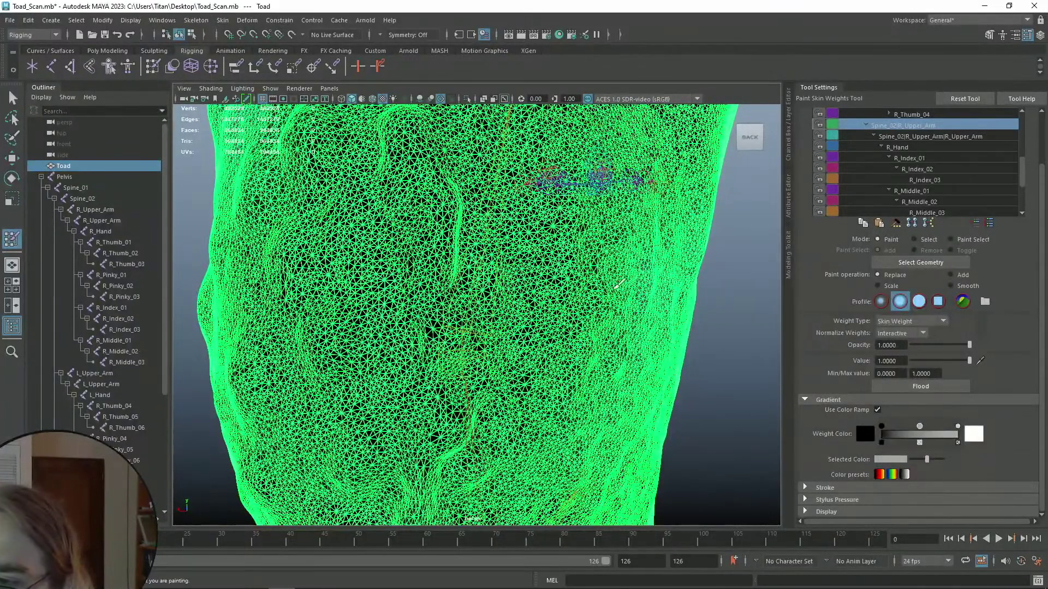
alt+drag(655, 267, 495, 418)
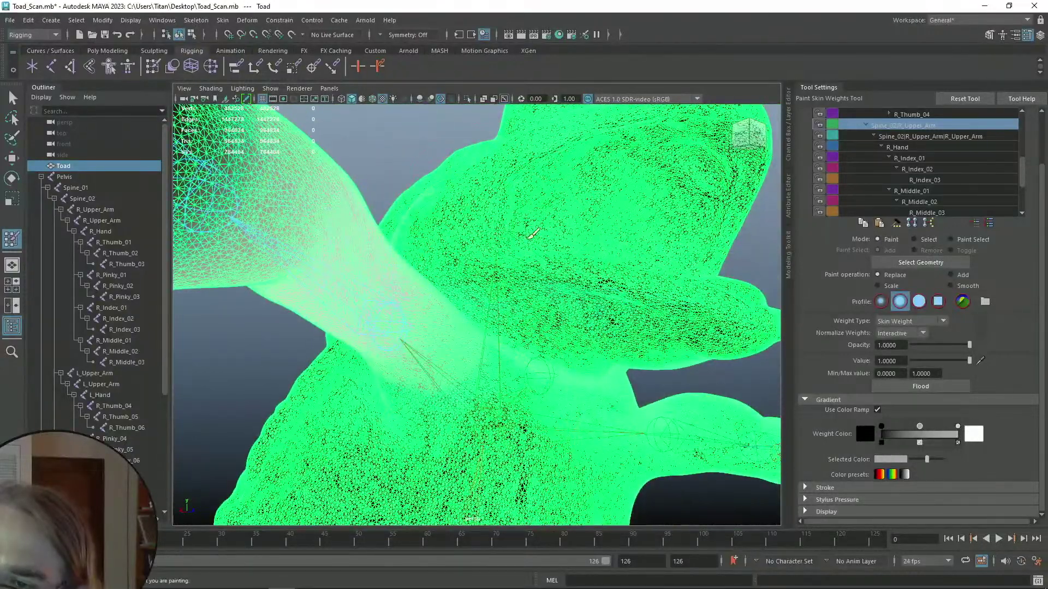
scroll(510, 297, down, 6)
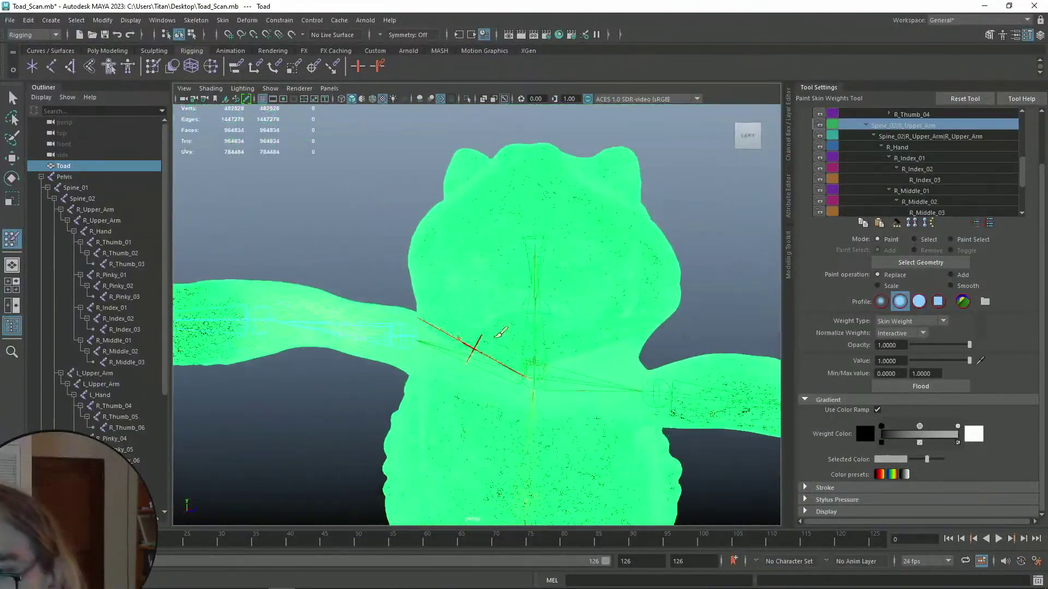
- Move the R_Upper_Arm joint under Spine_02 to test how the shoulder deforms
key(w)
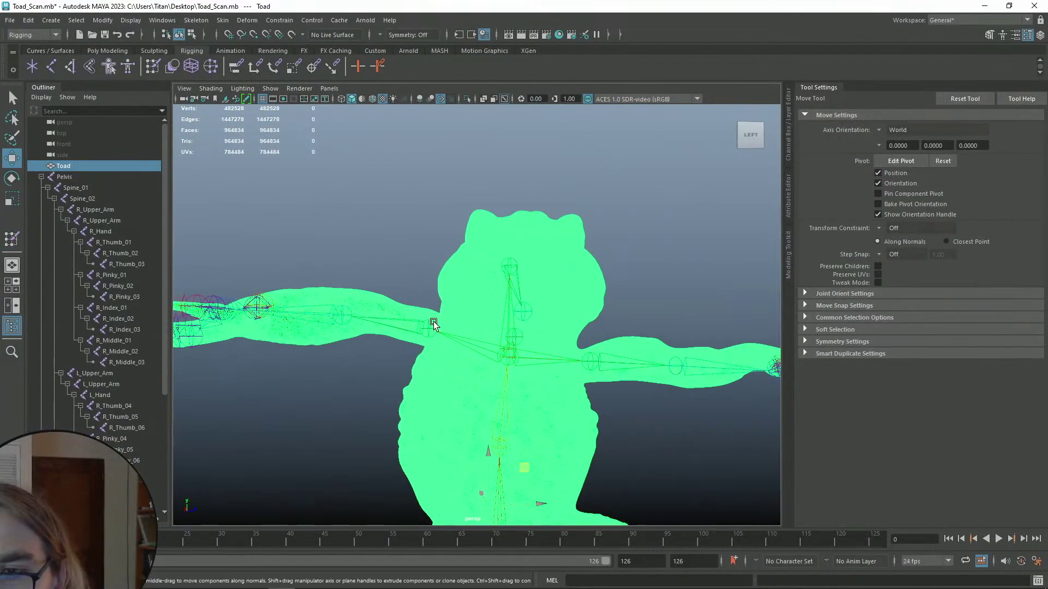
click(434, 323)
scroll(425, 274, down, 5)
alt+middle_drag(420, 279, 424, 263)
scroll(426, 245, up, 4)
drag(434, 238, 430, 247)
scroll(431, 257, down, 3)
scroll(449, 273, up, 2)
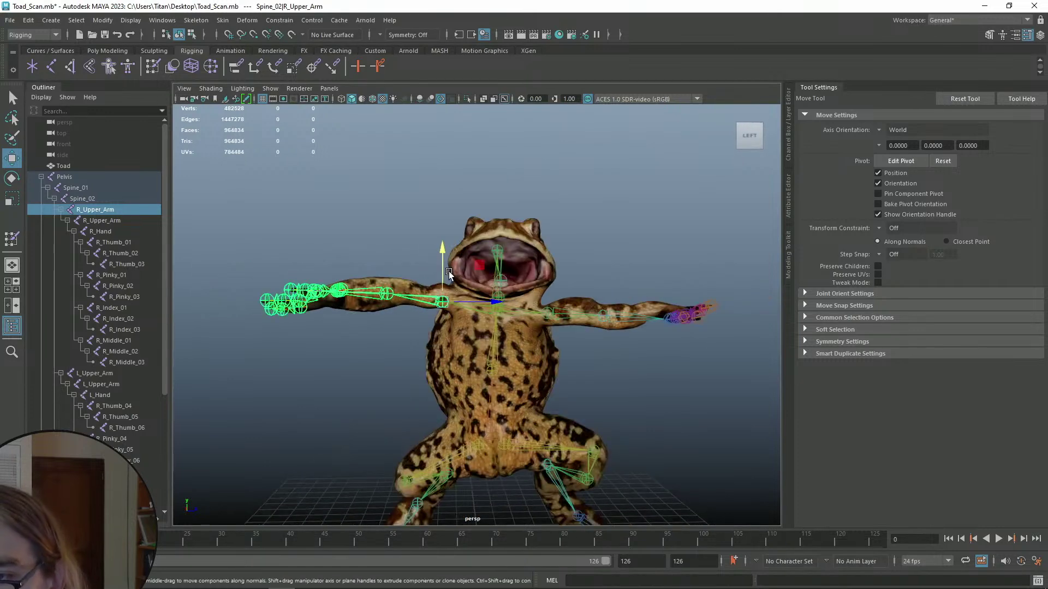
drag(440, 251, 543, 370)
- Examine the left forearm joint and the R_Middle_04 finger joint with the Rotate tool active
click(503, 325)
key(e)
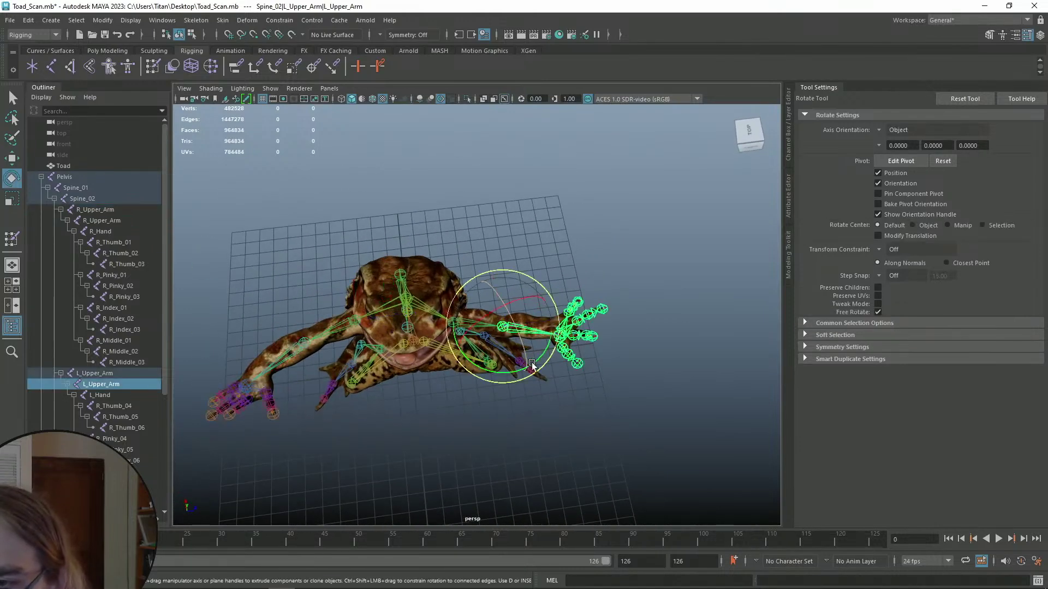
click(554, 257)
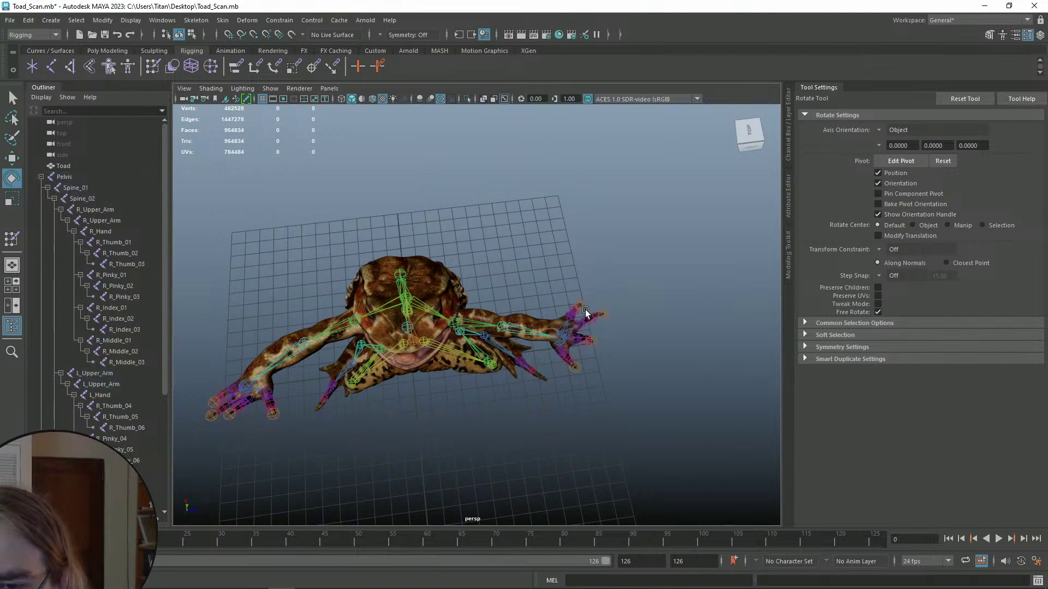
alt+drag(554, 257, 519, 304)
mouse_move(519, 304)
alt+right_down()
mouse_move(569, 273)
mouse_move(517, 323)
alt+right_up()
click(509, 320)
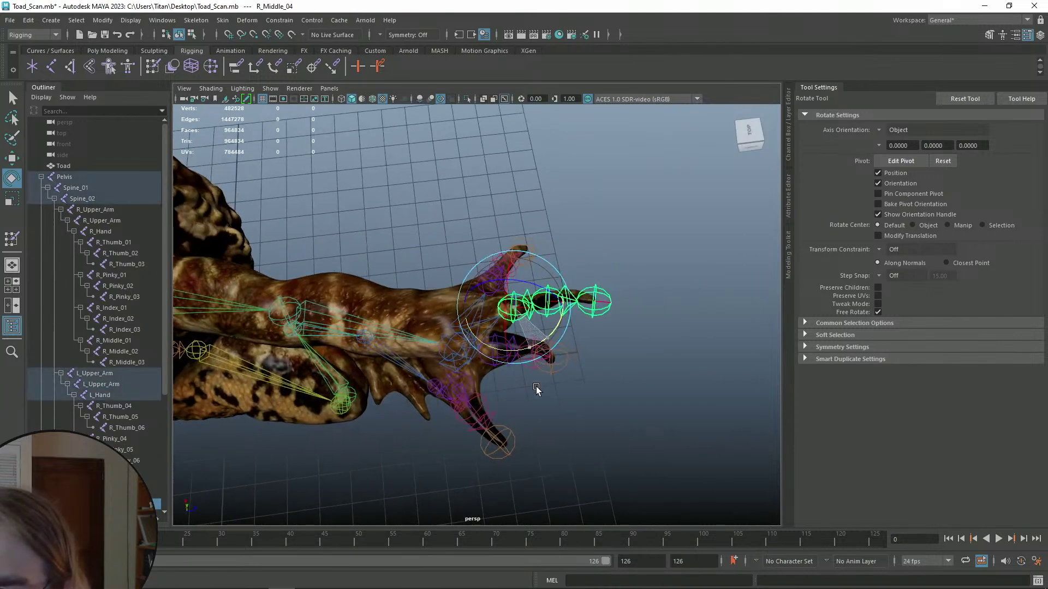
alt+drag(591, 304, 519, 316)
click(556, 341)
- Select the R_Index_06 fingertip joint of the left hand and move it slightly
key(q)
click(519, 301)
key(w)
alt+drag(402, 379, 423, 354)
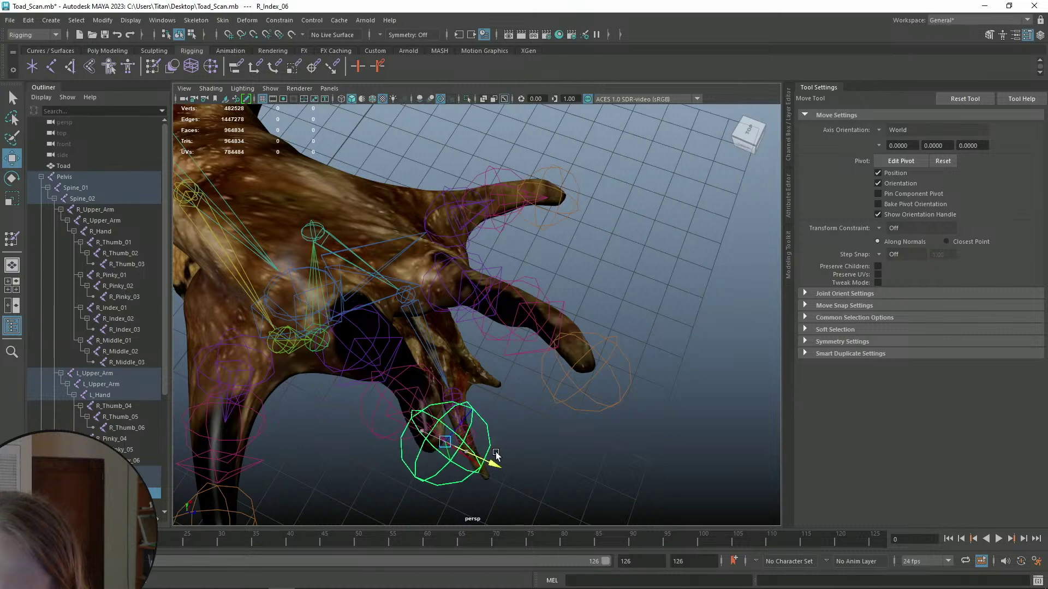
drag(469, 396, 484, 419)
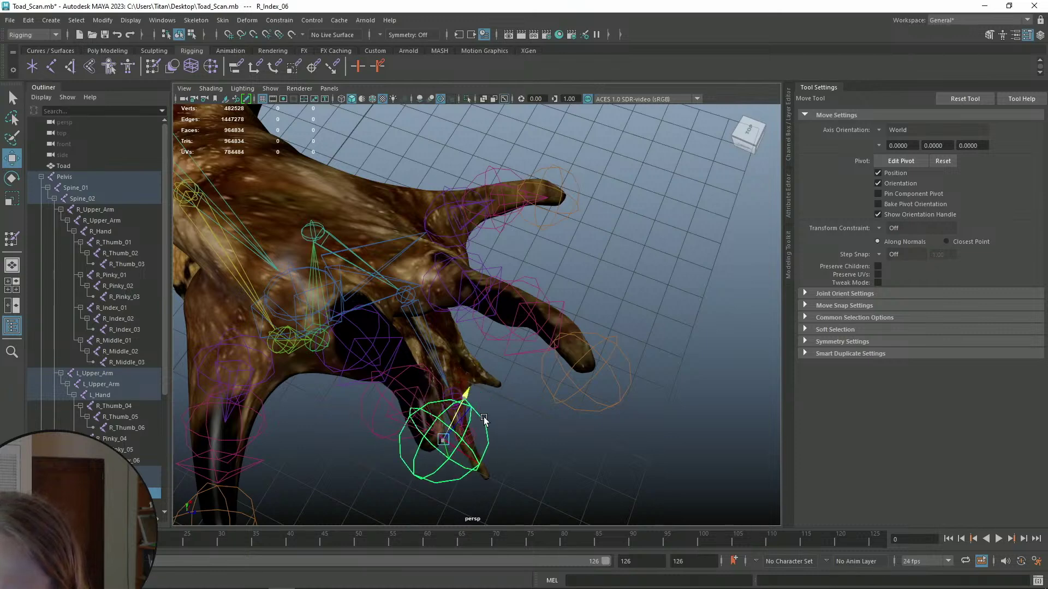
- Rotate the base joint of the left hand's outer finger, beside the middle finger, to test its deformation
alt+drag(552, 254, 536, 276)
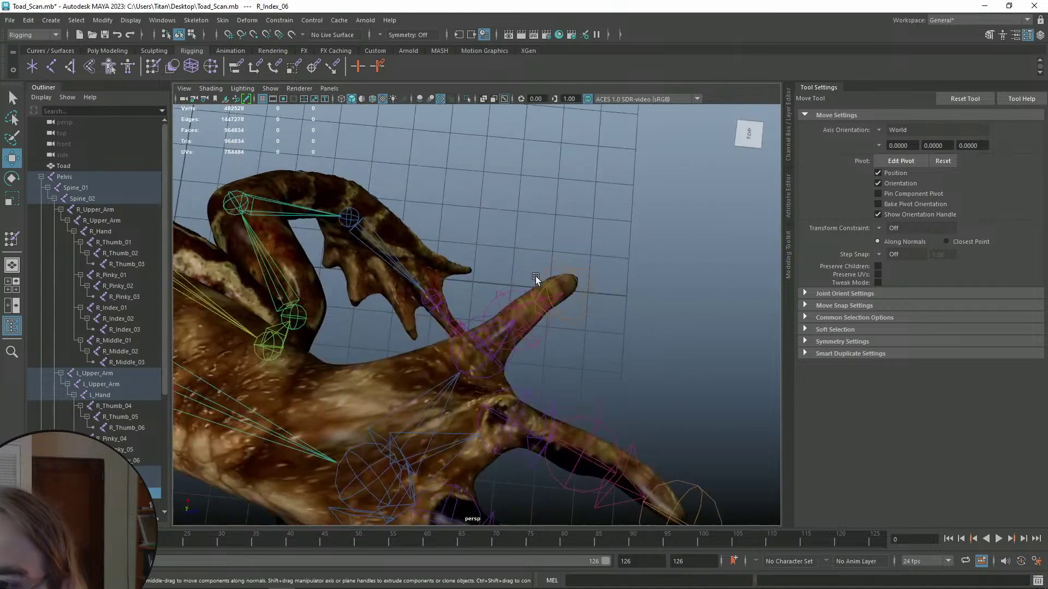
click(493, 361)
key(e)
drag(504, 385, 470, 423)
alt+middle_drag(493, 406, 505, 338)
- Nudge the R_Middle_04 joint at the middle finger's base and rotate it slightly
key(w)
click(524, 351)
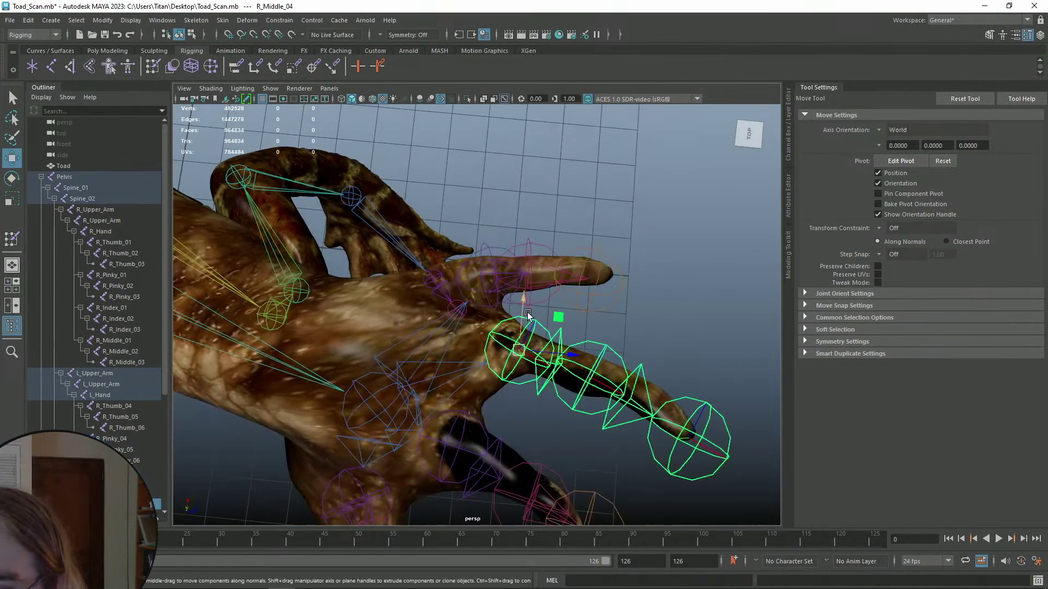
drag(514, 316, 511, 327)
alt+middle_drag(598, 372, 505, 314)
key(e)
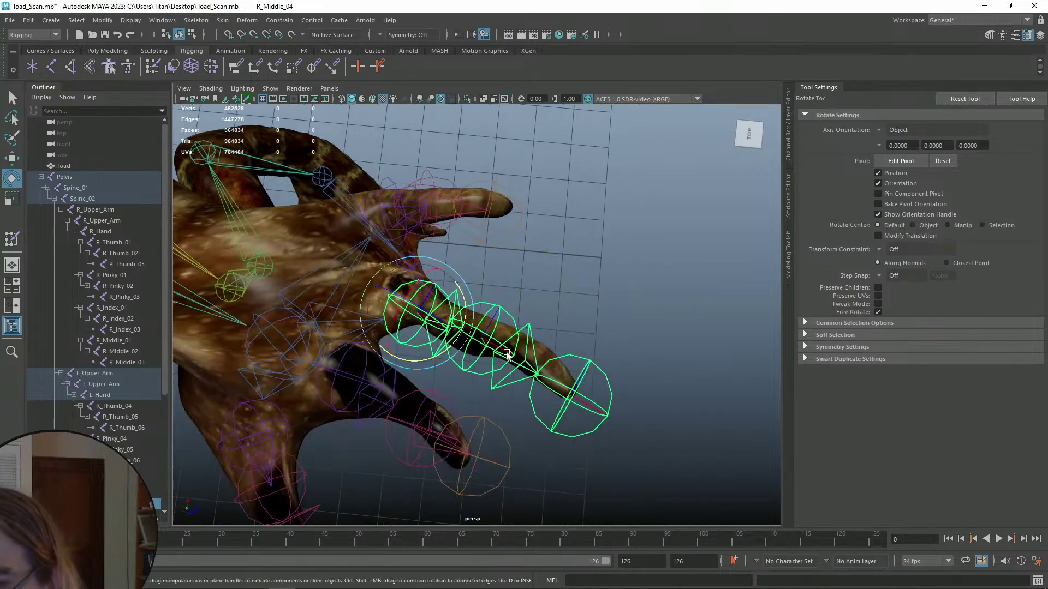
drag(450, 350, 452, 352)
- Check the second joint of the left middle finger with the Move tool and clear the selection
click(510, 329)
click(485, 331)
key(w)
drag(489, 288, 597, 278)
click(545, 292)
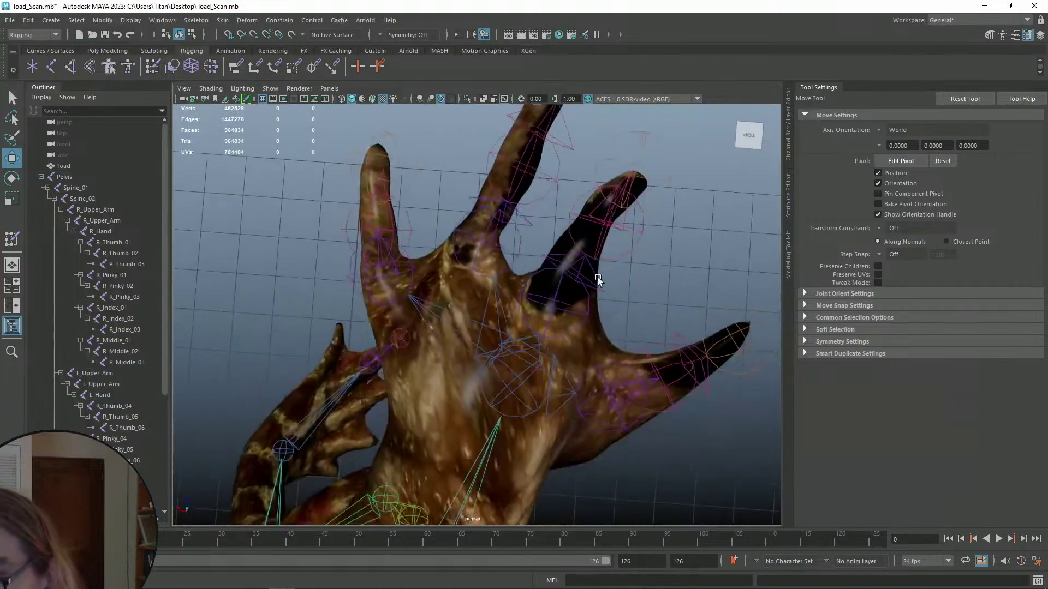
- Rotate the left middle finger at its base so it points straight out from the palm
click(513, 266)
key(e)
drag(524, 285, 538, 295)
- Rotate the R_Index_04 joint slightly and select R_Index_05 with the Move tool
click(589, 315)
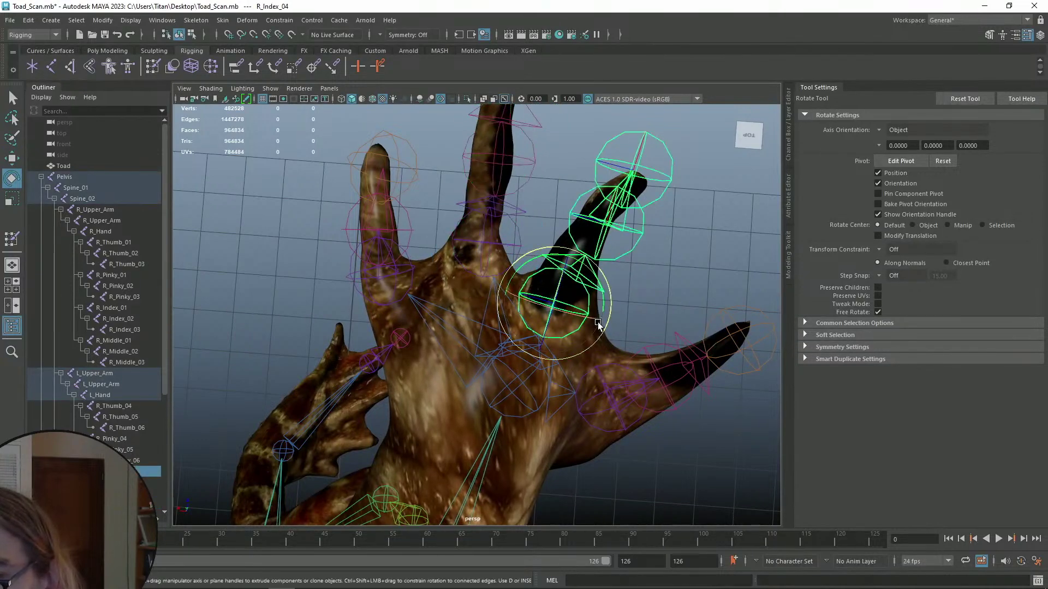
mouse_move(607, 296)
mouse_down()
mouse_move(610, 288)
mouse_move(608, 299)
mouse_up()
click(638, 220)
click(634, 225)
alt+drag(633, 225, 559, 378)
key(w)
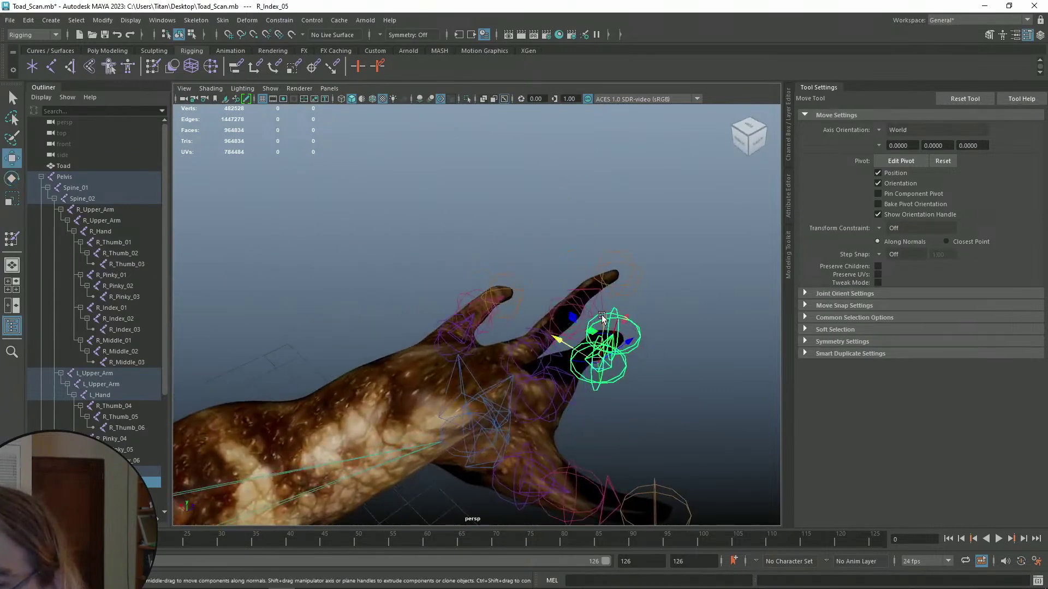
alt+drag(606, 327, 498, 288)
- Select the R_Thumb_04 joint at the thumb's base and raise it slightly
key(q)
click(528, 276)
key(w)
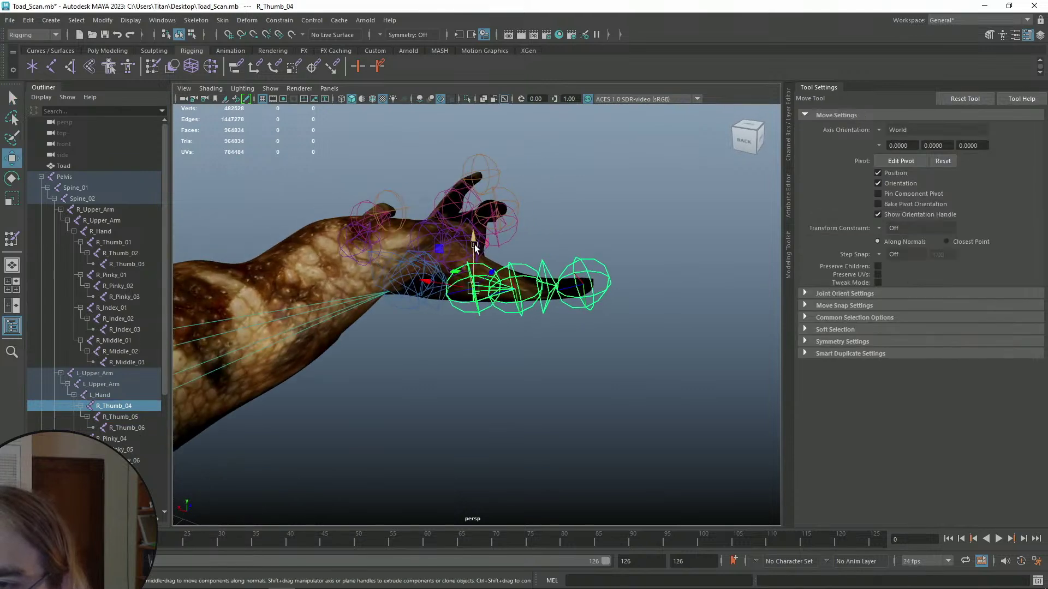
drag(472, 234, 472, 228)
- Check the R_Thumb_05 and R_Thumb_06 joints with the Move and Rotate tools
click(521, 232)
click(510, 263)
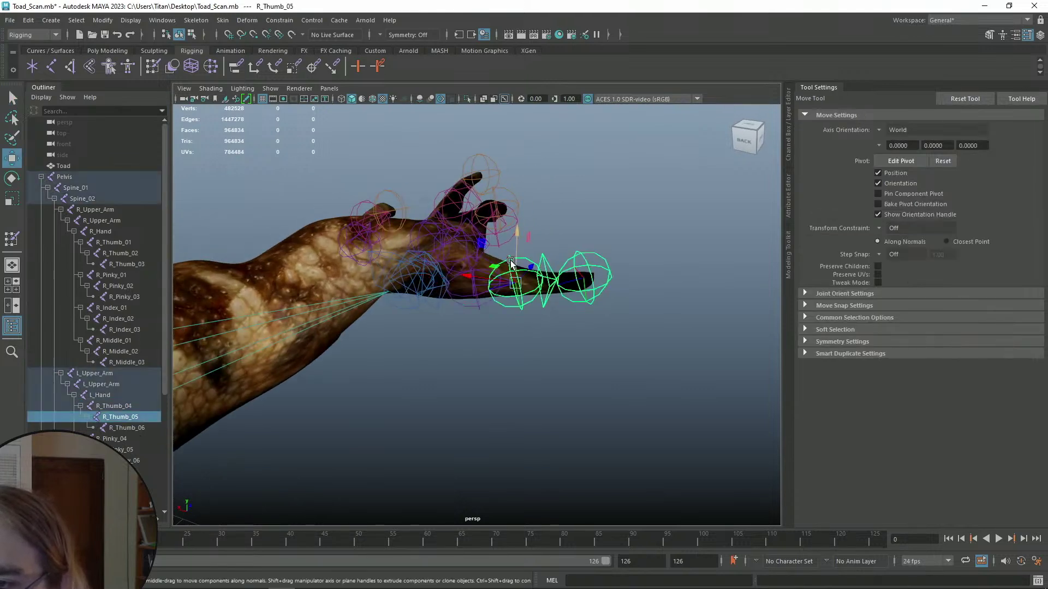
click(551, 230)
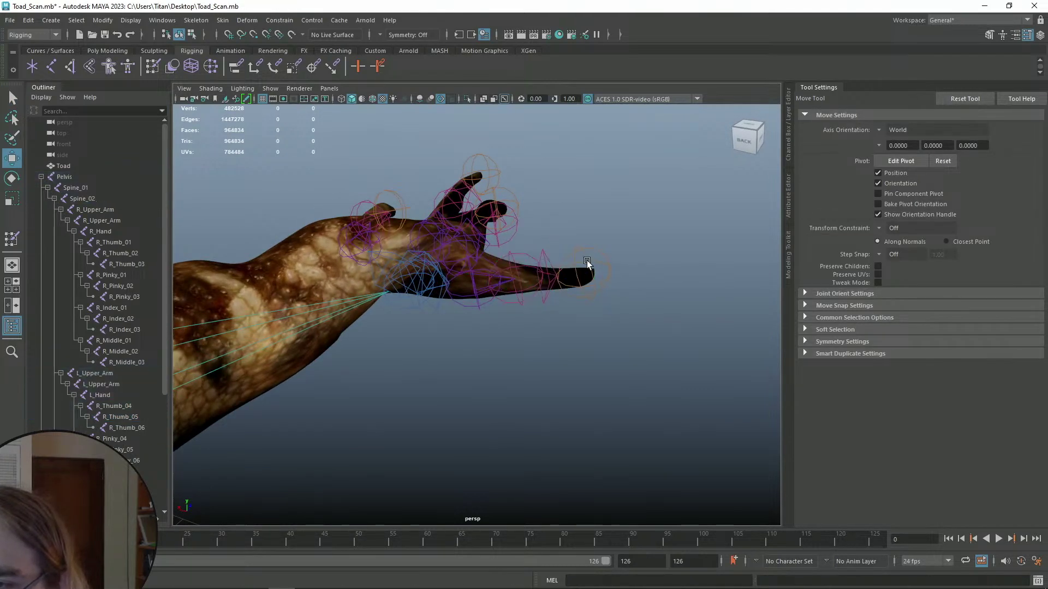
click(583, 248)
key(e)
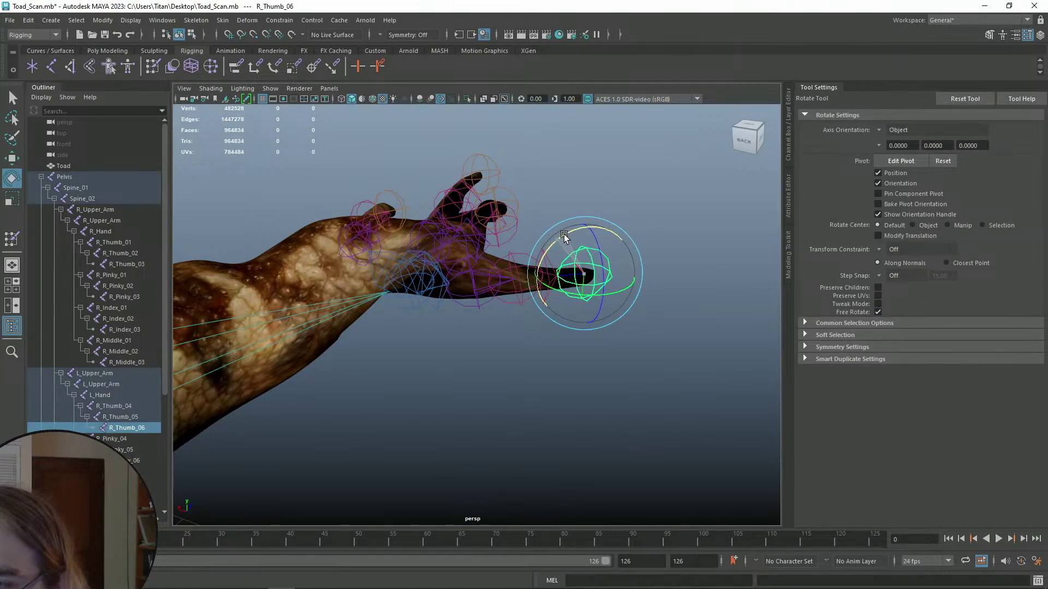
key(w)
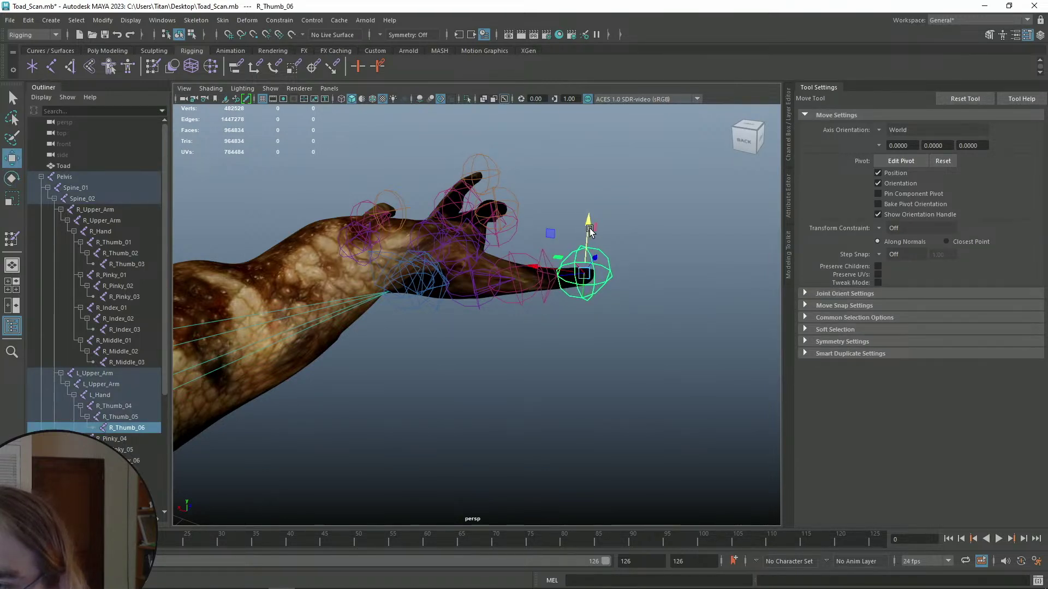
- Try lowering the R_Upper_Leg_02 joint at the toad's knee and undo the move
key(q)
alt+drag(584, 270, 467, 300)
scroll(502, 294, down, 8)
alt+drag(535, 288, 516, 316)
scroll(481, 360, up, 6)
alt+middle_drag(463, 381, 470, 300)
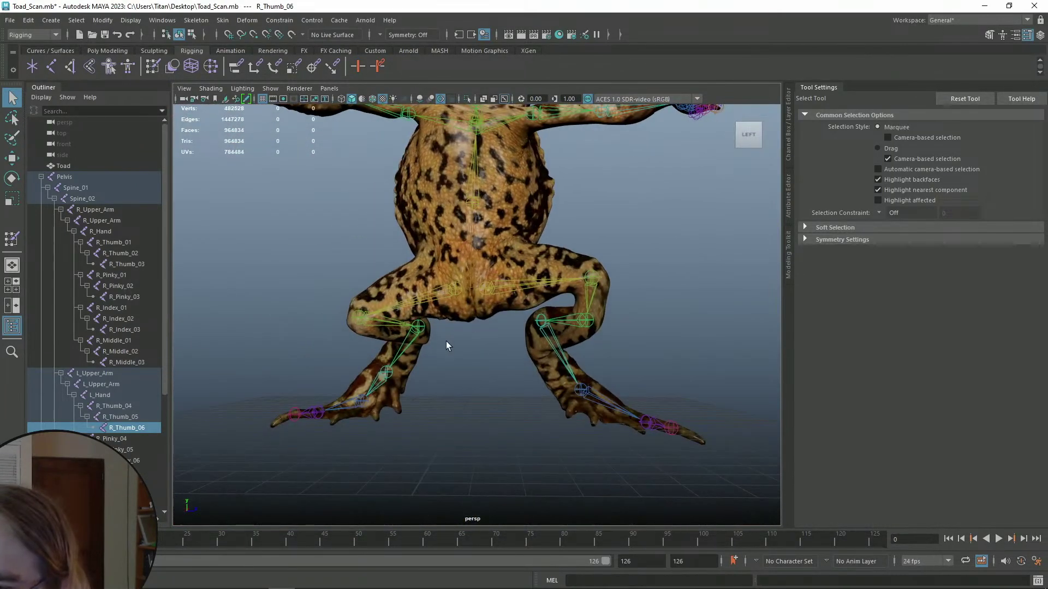
scroll(462, 355, up, 5)
mouse_move(476, 369)
alt+mouse_down()
mouse_move(536, 368)
mouse_move(474, 367)
alt+mouse_up()
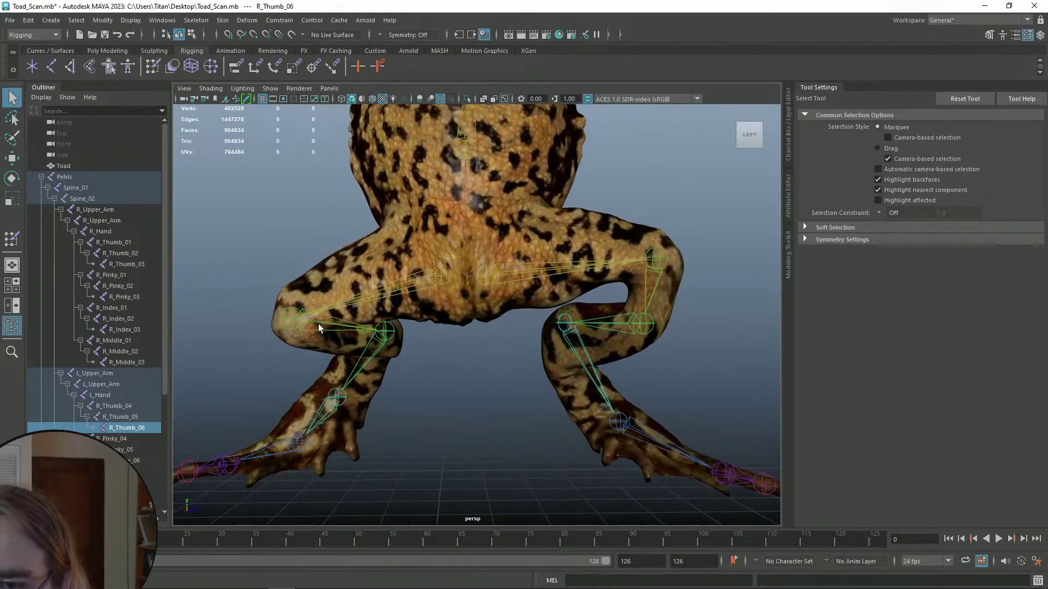
click(324, 326)
scroll(420, 287, down, 5)
key(w)
drag(392, 251, 388, 310)
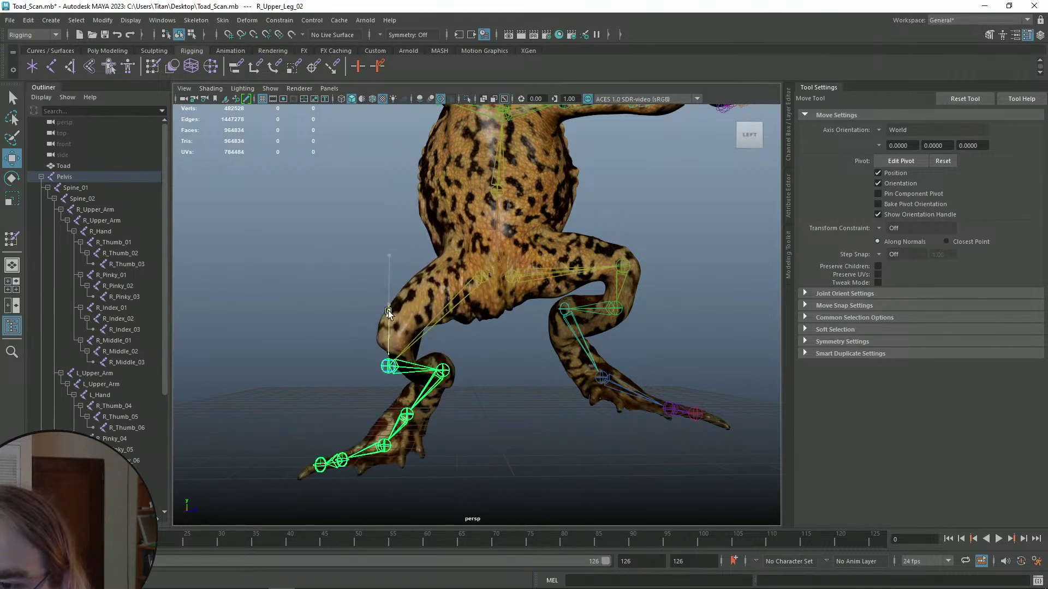
key(ctrl+z)
- Rotate the R_Upper_Leg_02 joint slightly to test the leg's deformation
alt+drag(457, 355, 417, 381)
key(e)
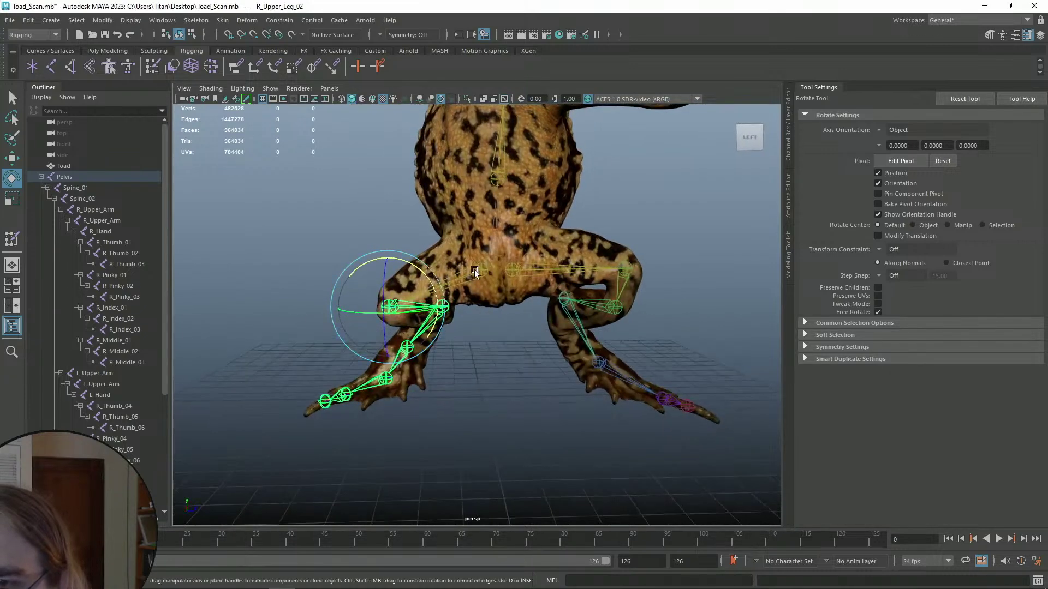
drag(441, 239, 444, 232)
- Select the R_Middle_Leg joint and move it slightly
alt+middle_drag(486, 277, 462, 310)
key(w)
drag(511, 302, 503, 301)
drag(448, 249, 447, 245)
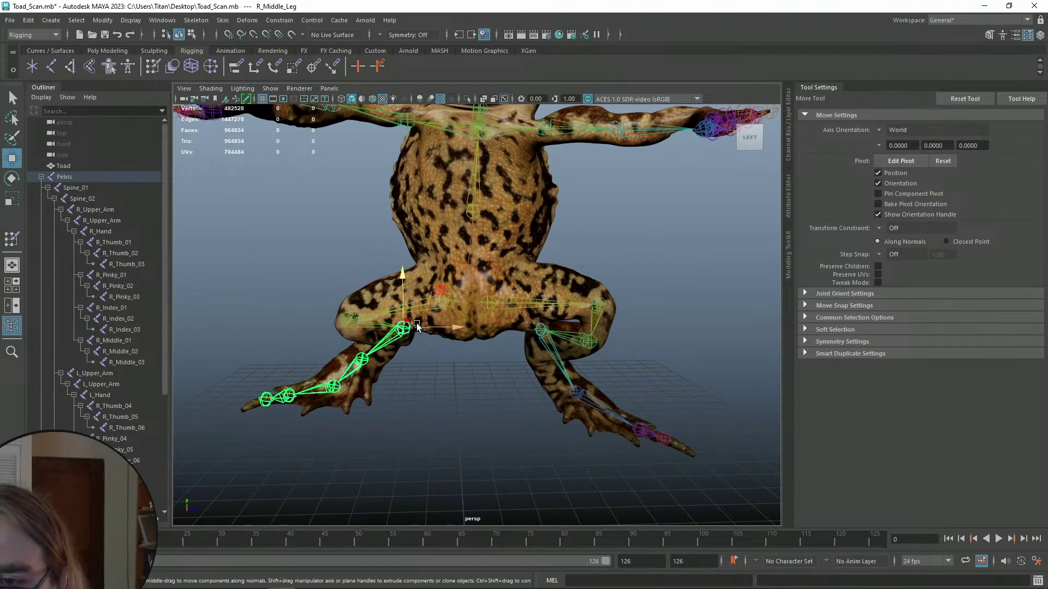
- Undo the last two changes to the R_Middle_Leg joint
alt+drag(439, 345, 413, 284)
key(ctrl+z)
key(ctrl+z)
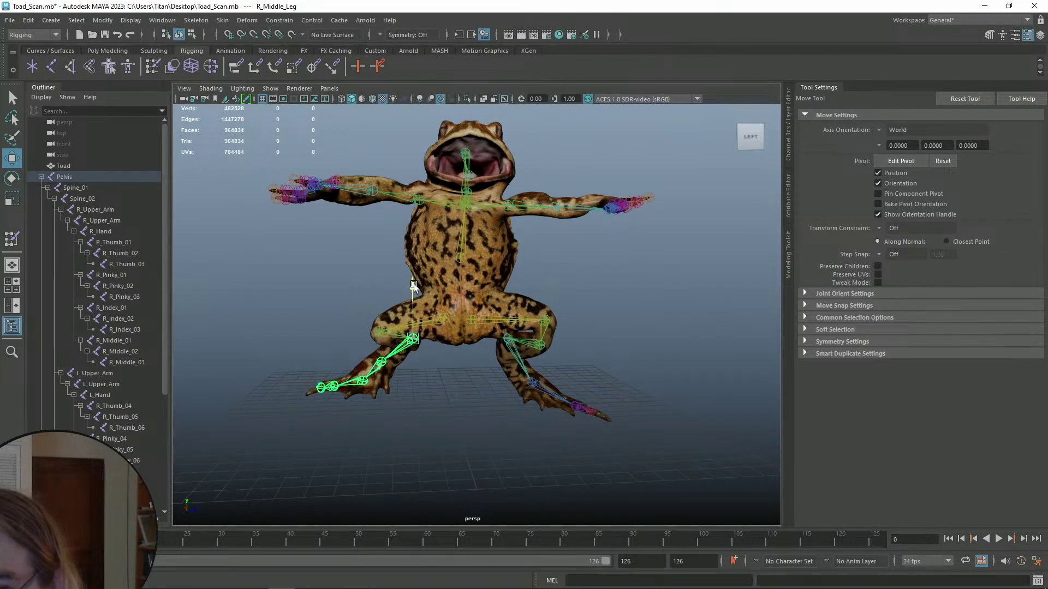
- Rotate the Spine_01 joint slightly to test the upper body's deformation, and clear the selection
click(463, 257)
alt+drag(463, 258, 477, 241)
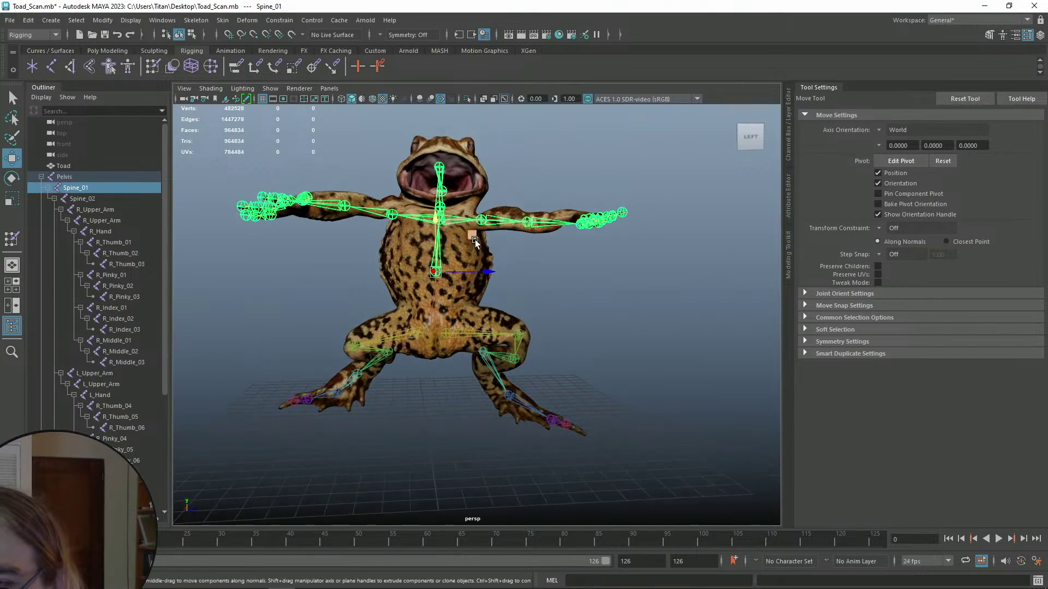
key(e)
drag(398, 238, 396, 240)
click(592, 279)
- Select the topmost joint in the toad's head and test how its rotation deforms the head
alt+drag(592, 279, 584, 285)
scroll(504, 347, up, 4)
alt+middle_drag(503, 347, 533, 322)
alt+drag(533, 322, 455, 306)
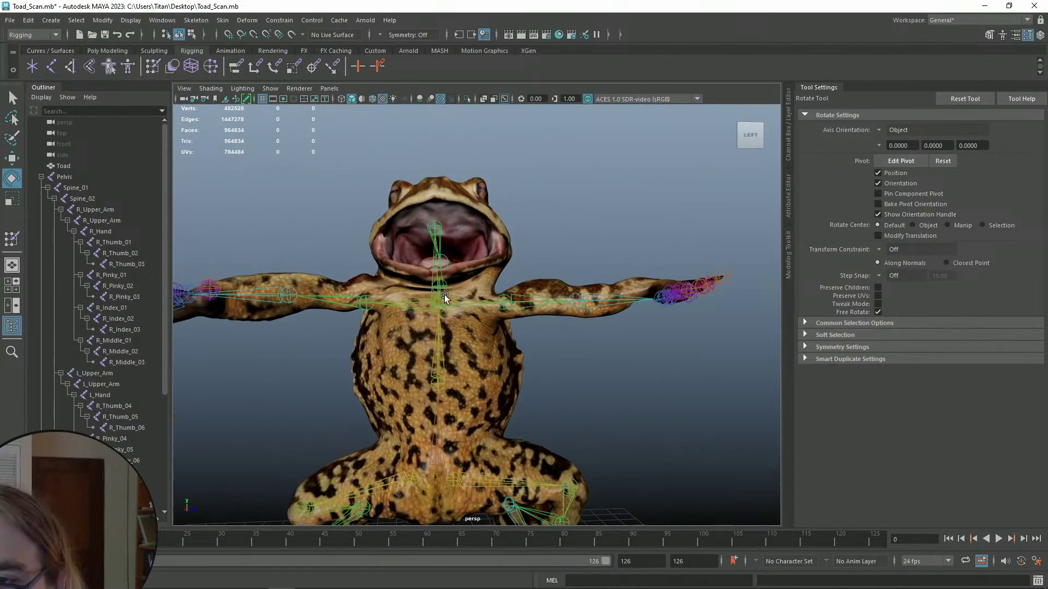
click(439, 226)
drag(472, 267, 695, 326)
alt+drag(620, 251, 429, 293)
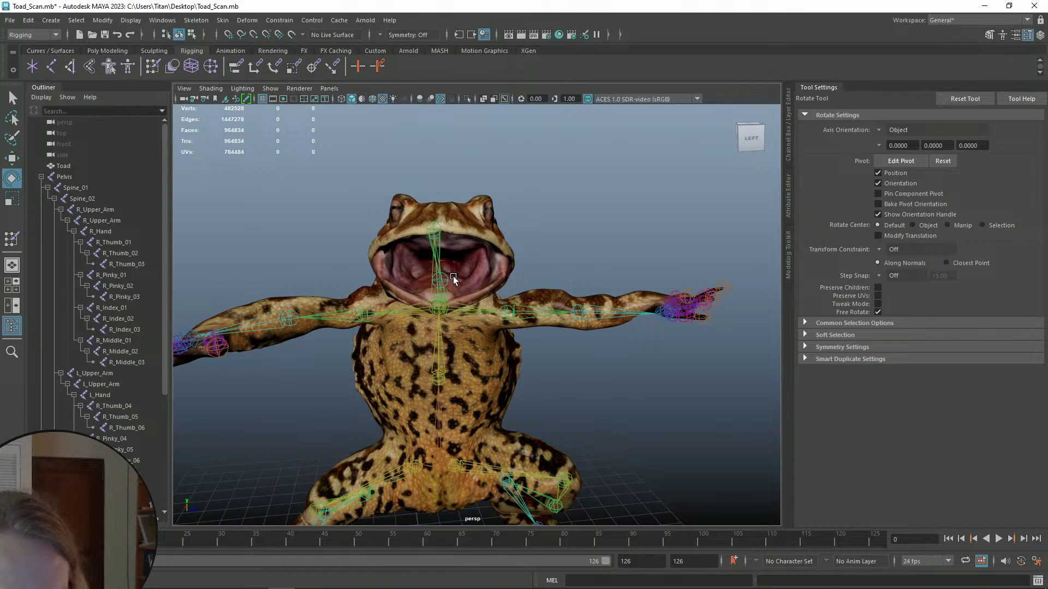
- Select the toad mesh and examine its wireframe inside the open mouth up close
scroll(453, 274, up, 5)
alt+middle_drag(447, 280, 462, 322)
alt+drag(451, 240, 524, 267)
key(q)
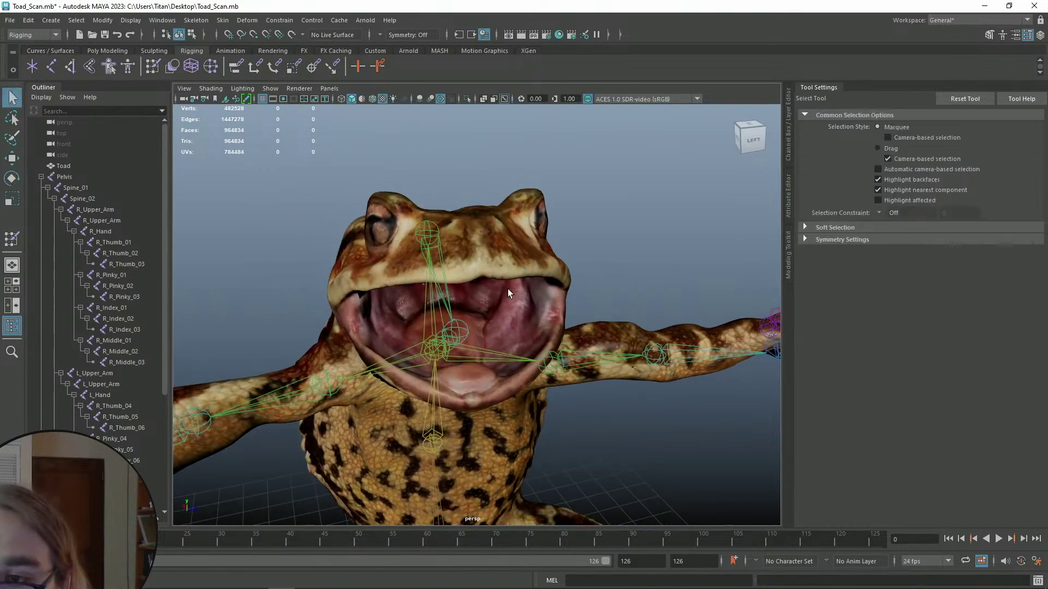
scroll(502, 275, up, 4)
click(474, 247)
scroll(460, 283, down, 5)
scroll(462, 287, up, 8)
scroll(462, 292, down, 10)
scroll(437, 276, up, 2)
scroll(437, 276, up, 15)
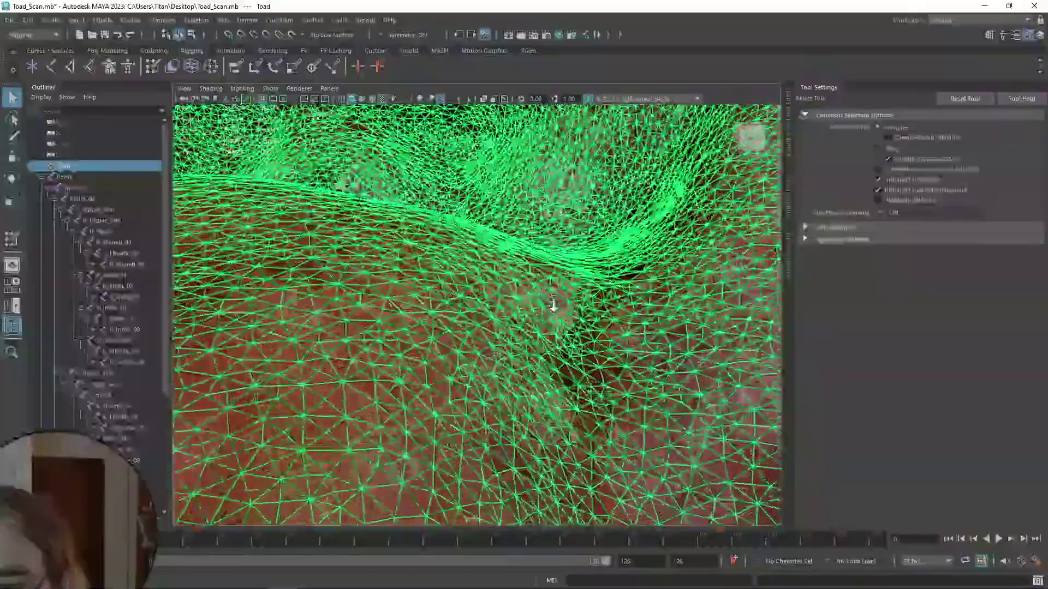
alt+right_drag(553, 305, 141, 263)
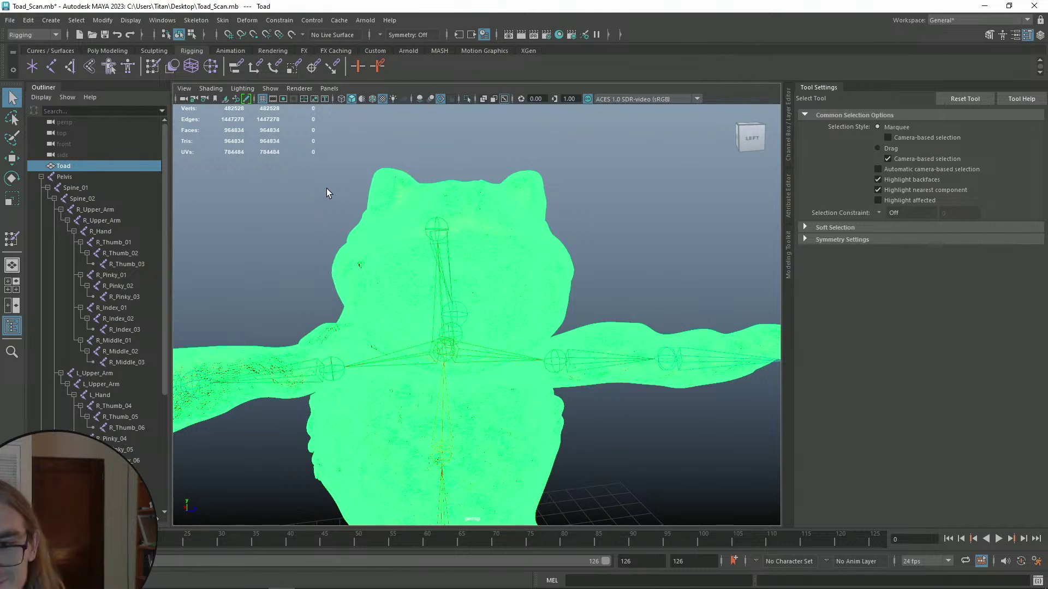
- Deselect the toad mesh and examine the skin surface on its back up close
click(624, 236)
alt+drag(624, 235, 363, 286)
scroll(467, 273, up, 8)
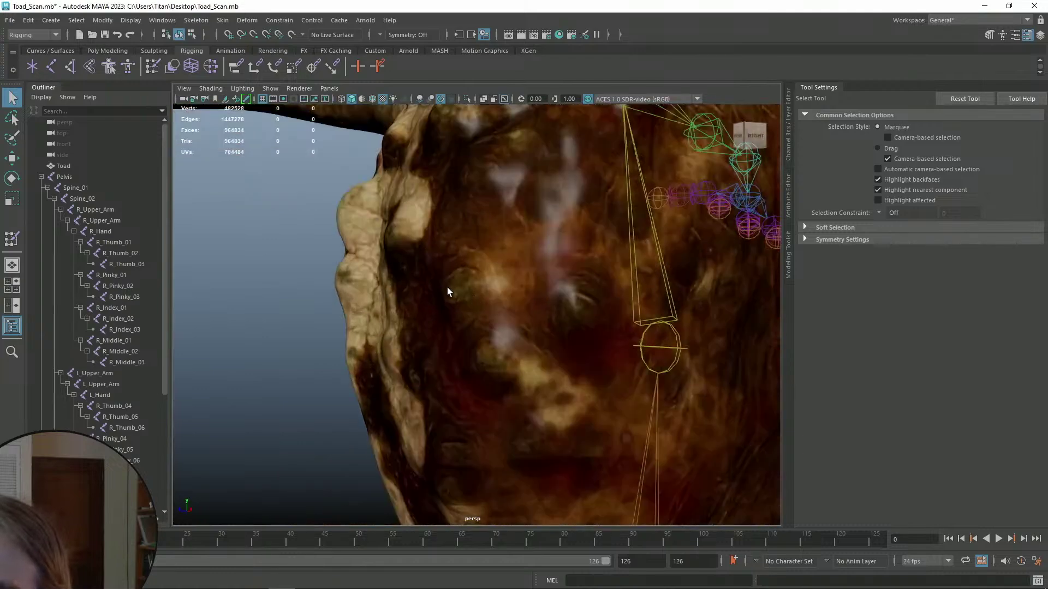
scroll(448, 292, up, 10)
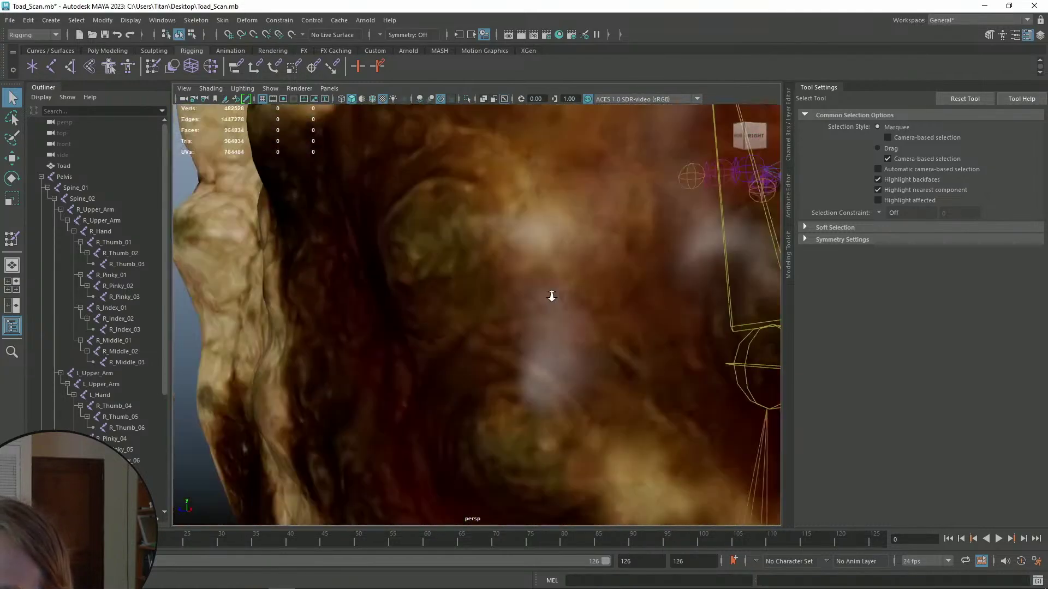
scroll(551, 296, down, 10)
alt+drag(551, 296, 493, 228)
scroll(494, 214, down, 5)
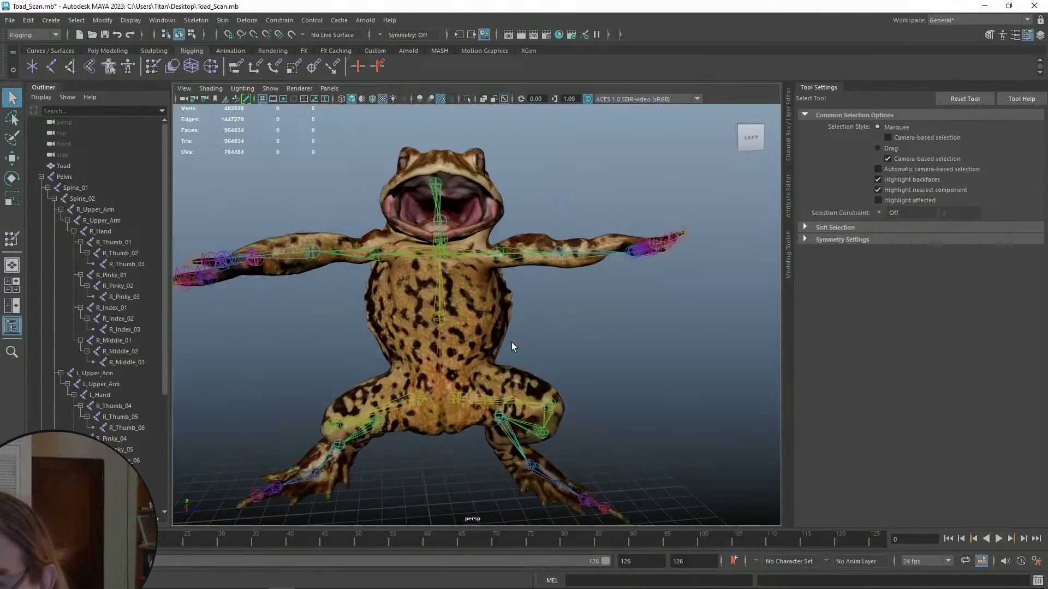
- Examine the pelvis and leg joints against the toad mesh from several angles
alt+drag(548, 298, 553, 341)
scroll(512, 313, up, 5)
alt+middle_drag(552, 341, 463, 316)
alt+drag(463, 316, 476, 316)
scroll(492, 333, down, 5)
alt+middle_drag(515, 353, 506, 363)
alt+drag(505, 363, 487, 353)
click(416, 312)
alt+drag(436, 321, 650, 361)
alt+middle_drag(630, 329, 552, 354)
scroll(568, 343, up, 5)
alt+drag(587, 335, 537, 333)
click(622, 343)
alt+drag(622, 343, 537, 328)
scroll(538, 327, down, 5)
- Try moving the R_Middle_Leg joint with the Move tool and undo the move
click(402, 346)
alt+drag(414, 323, 565, 324)
key(w)
drag(497, 276, 516, 319)
key(ctrl+z)
- Expand the R_Upper_Leg_01 joint hierarchy, save the scene and clear the joint selection
scroll(553, 319, up, 5)
key(q)
alt+middle_drag(610, 318, 595, 325)
scroll(126, 308, down, 5)
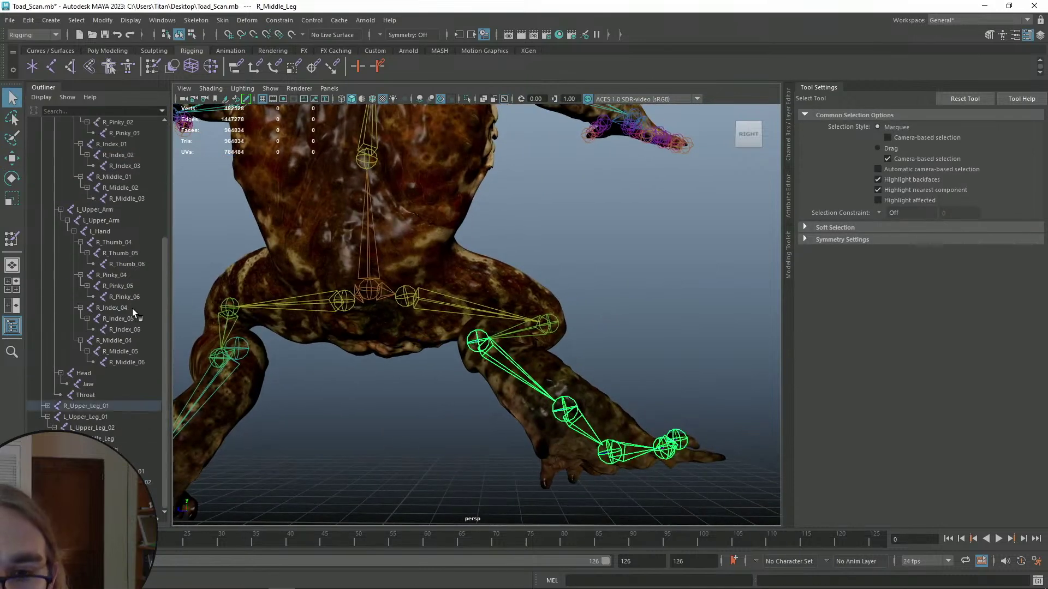
alt+drag(537, 280, 541, 306)
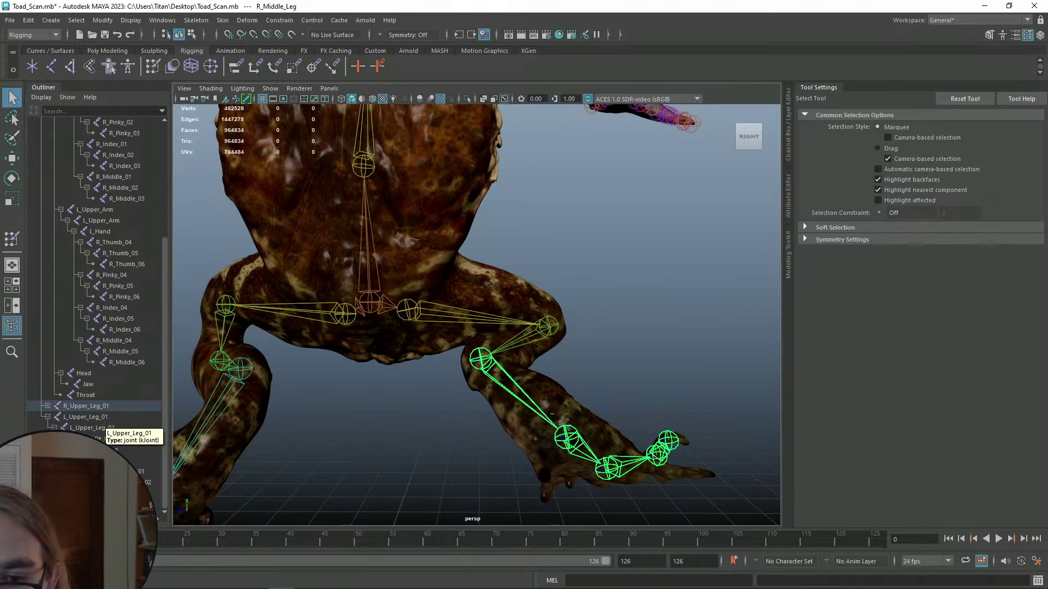
click(48, 406)
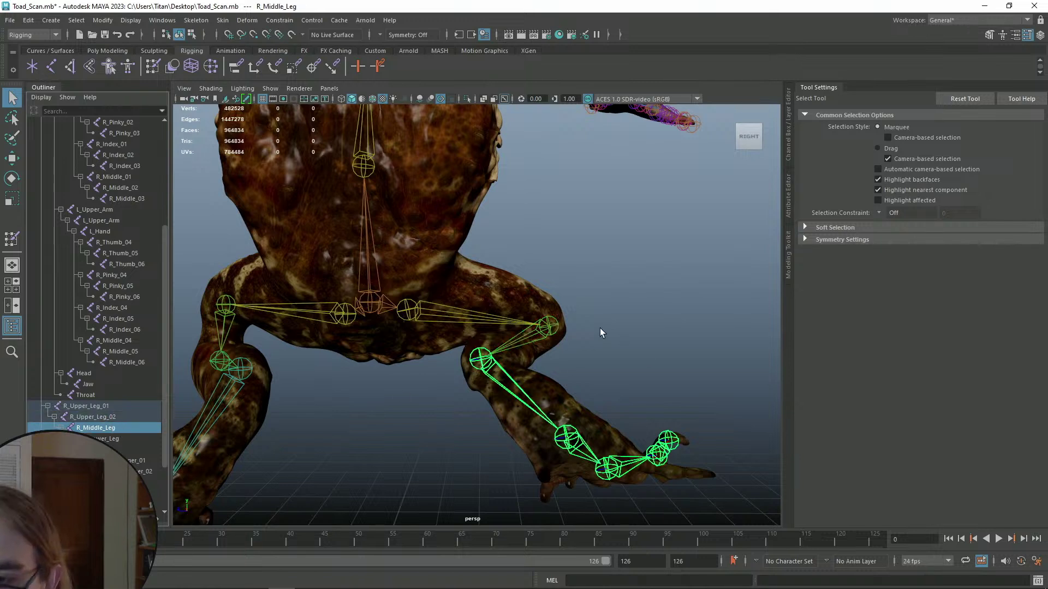
key(ctrl+s)
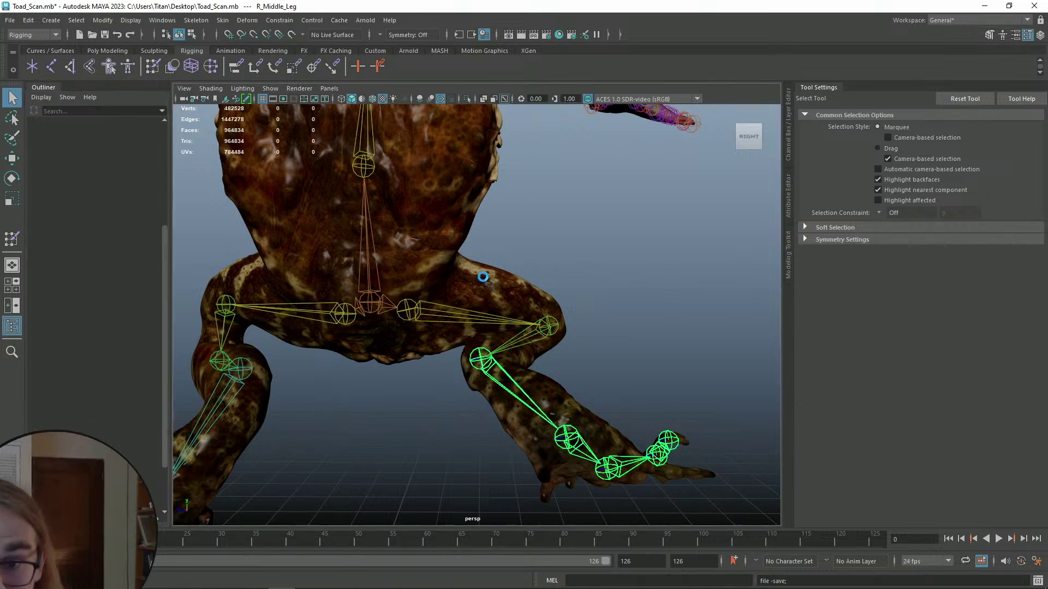
click(483, 277)
click(532, 240)
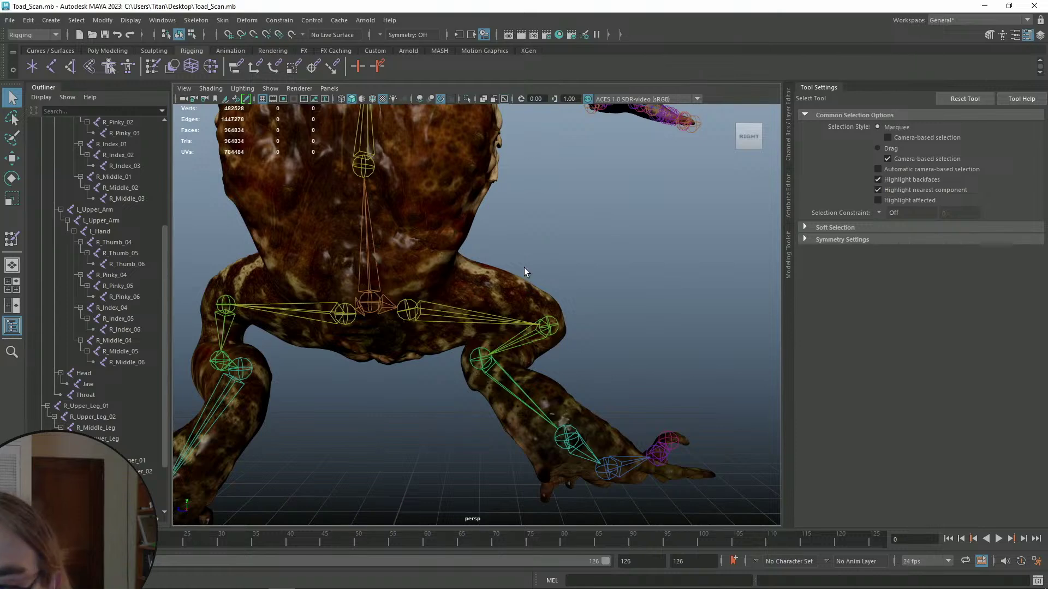
click(473, 290)
right_drag(489, 279, 502, 260)
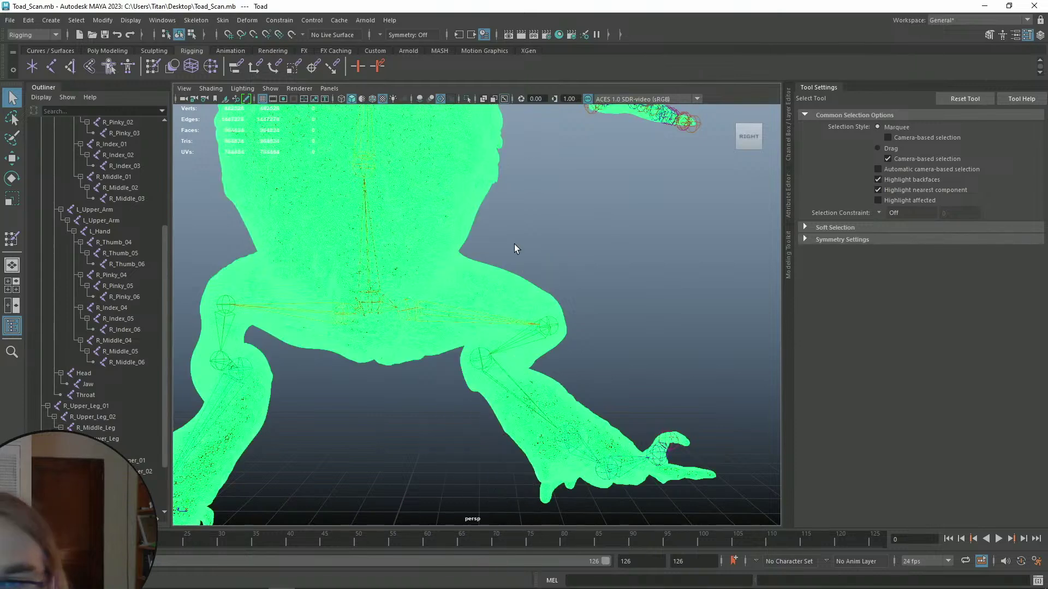
click(517, 246)
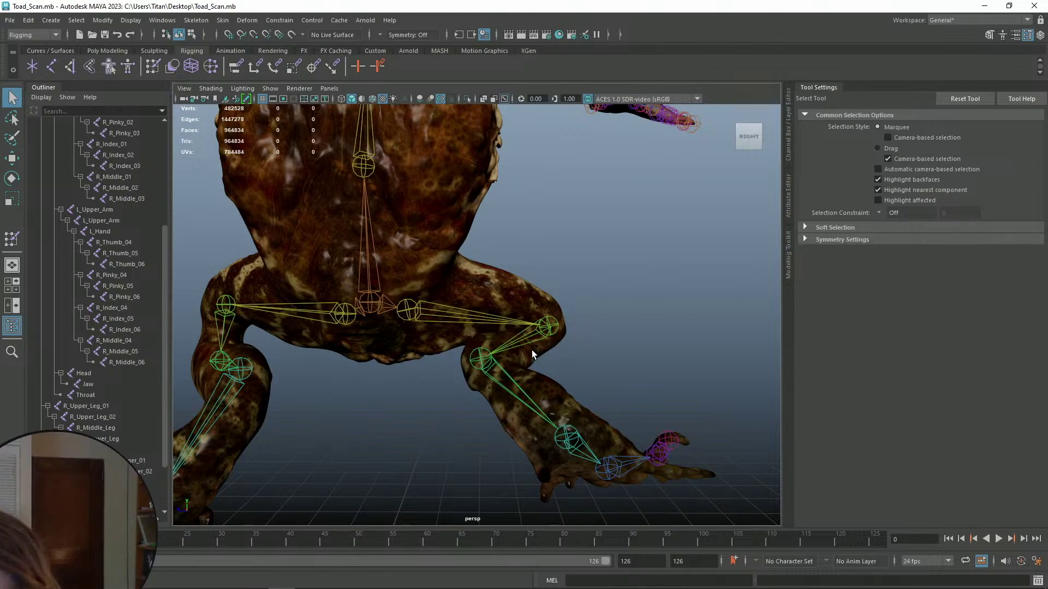
- Check the joints of the toad's right foot, and return to the Select tool with nothing selected
alt+drag(637, 376, 573, 399)
click(556, 395)
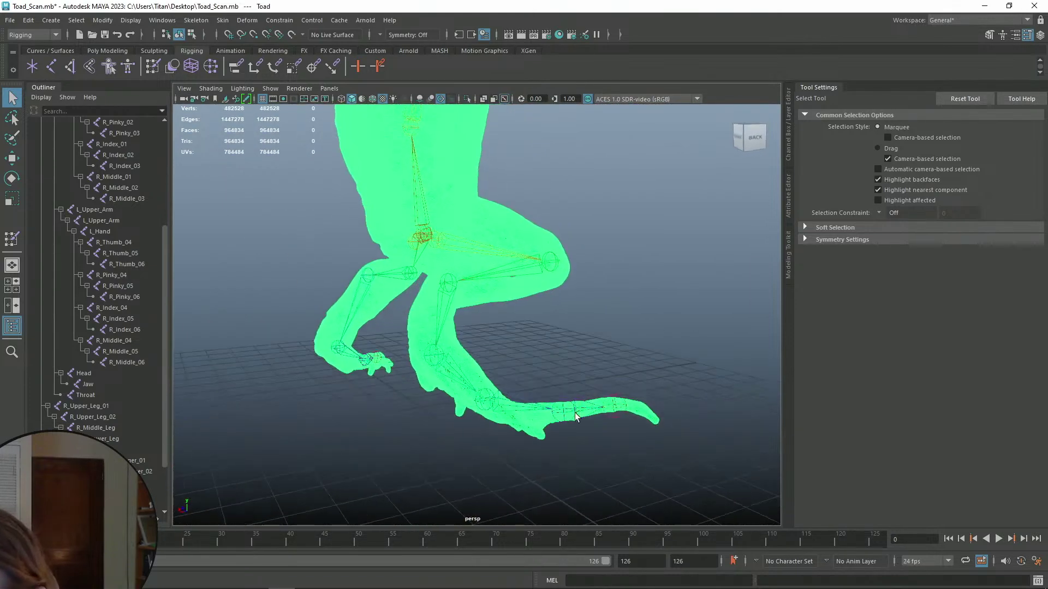
click(565, 405)
key(e)
click(585, 346)
mouse_move(584, 346)
alt+mouse_down()
mouse_move(683, 346)
mouse_move(601, 348)
alt+mouse_up()
key(q)
alt+middle_drag(601, 344, 604, 349)
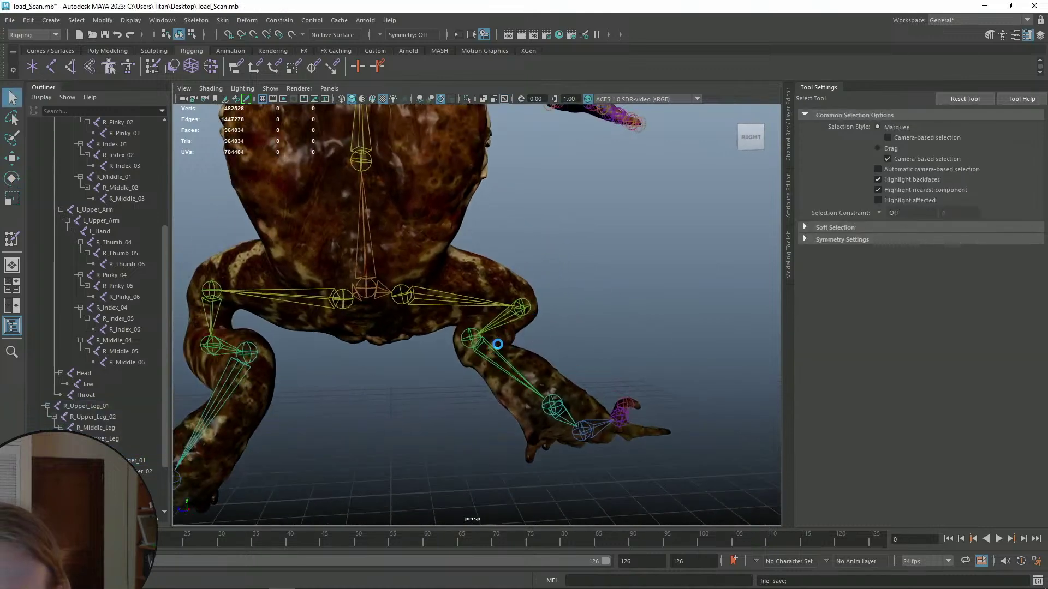
- Select the R_Middle_Leg joint and inspect its placement in the leg from several angles
scroll(517, 320, up, 5)
scroll(518, 319, down, 4)
alt+drag(562, 337, 598, 340)
click(481, 346)
alt+drag(498, 344, 603, 333)
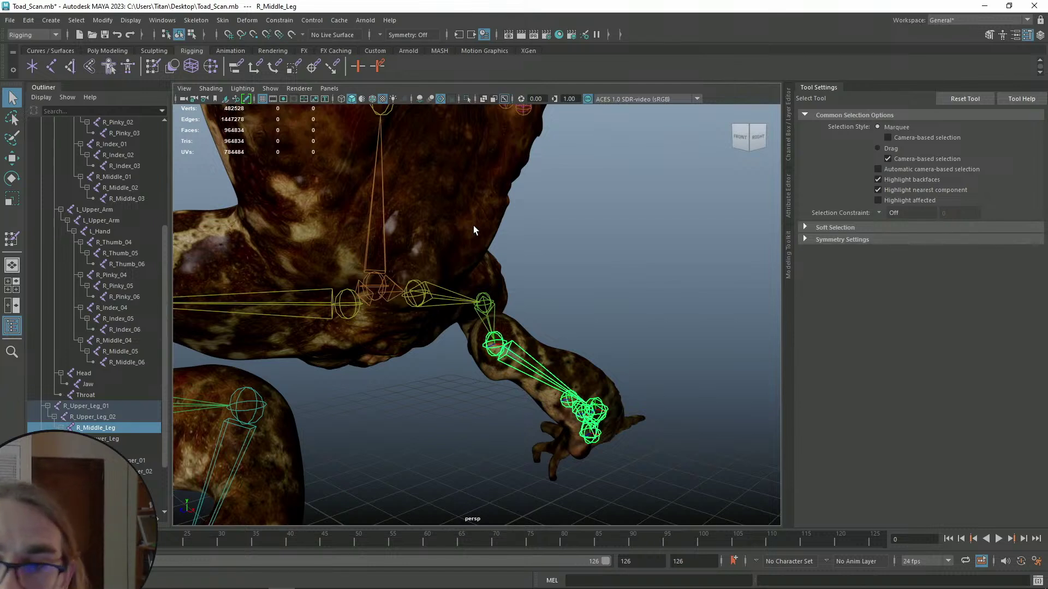
alt+drag(567, 296, 581, 315)
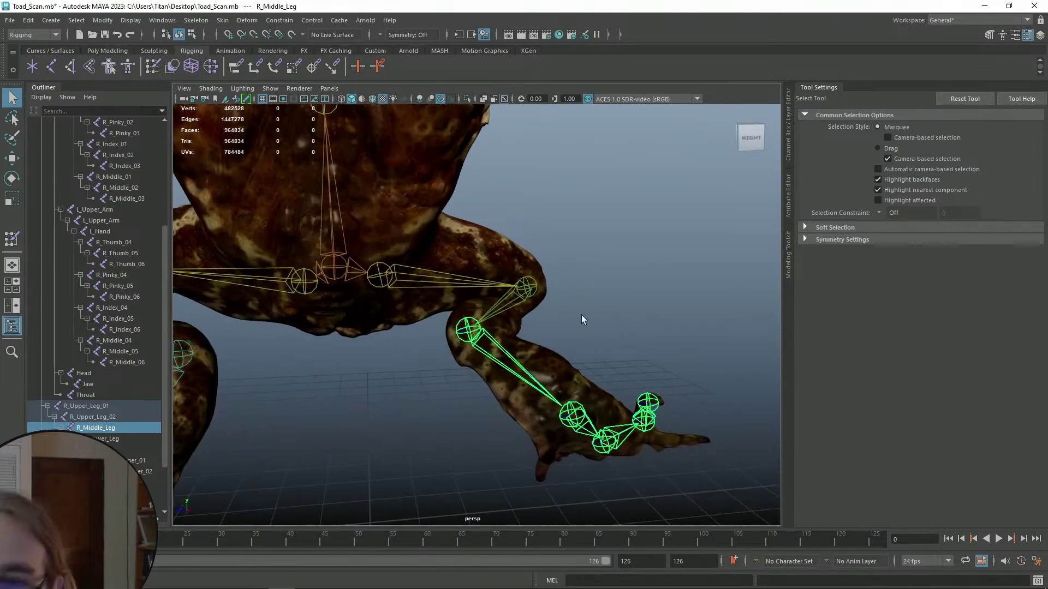
- Open the Paint Skin Weights tool on the toad mesh and choose R_Upper_Leg_02 from the influences under R_Upper_Leg_01
click(503, 323)
mouse_move(503, 323)
right_down()
mouse_move(457, 266)
mouse_move(468, 264)
right_up()
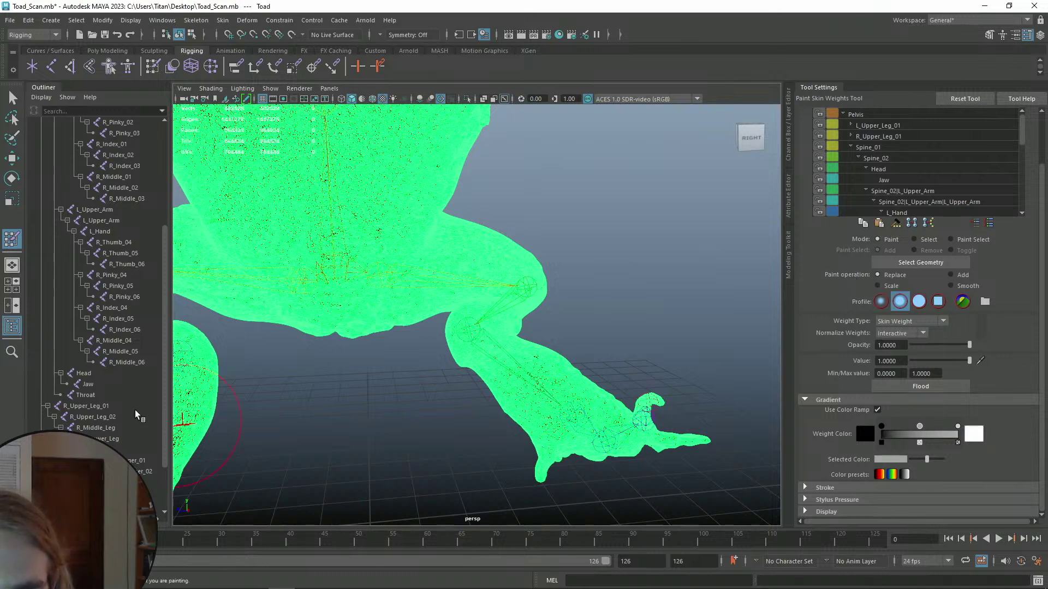
click(89, 418)
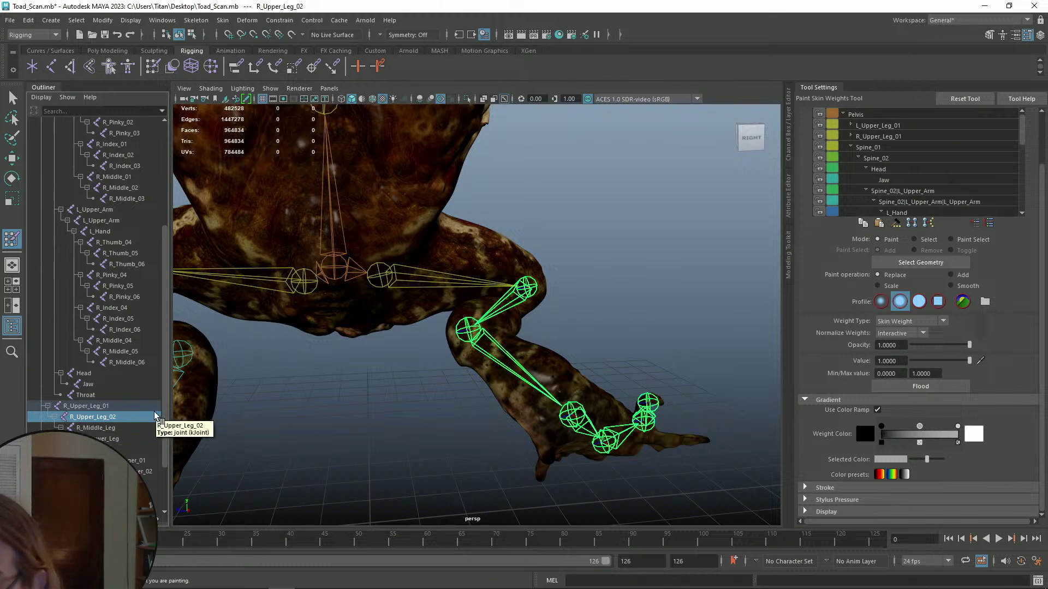
click(851, 147)
click(851, 136)
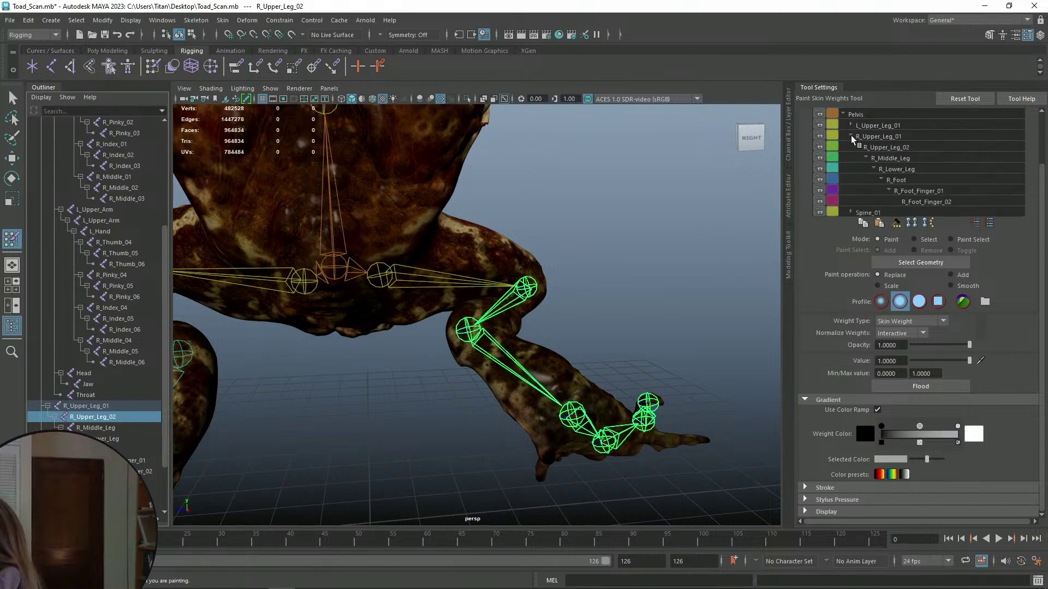
click(892, 148)
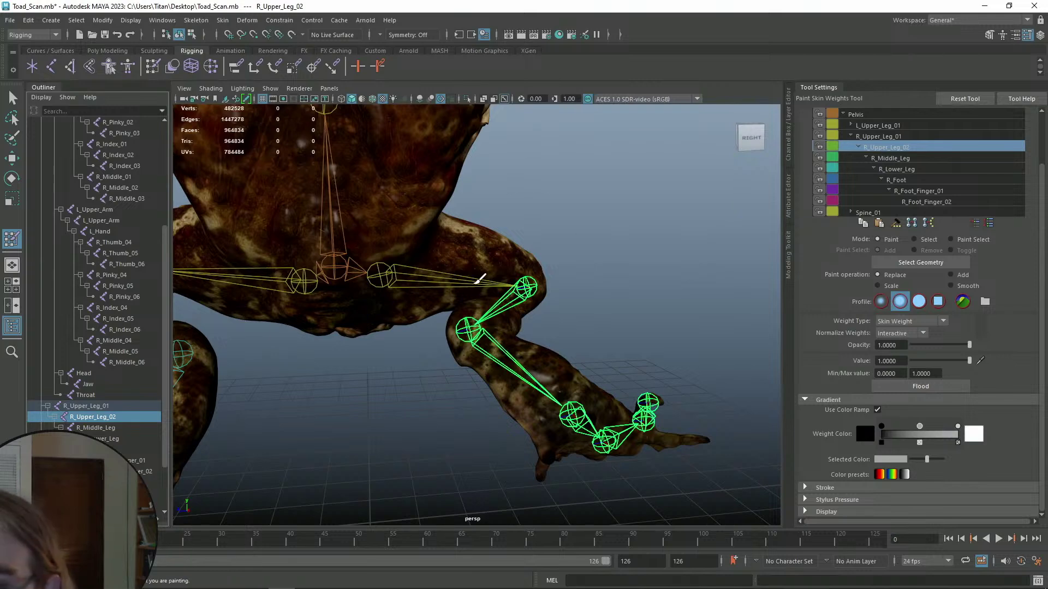
- Reselect the toad mesh and reactivate the Paint Skin Weights tool
right_drag(485, 255, 443, 239)
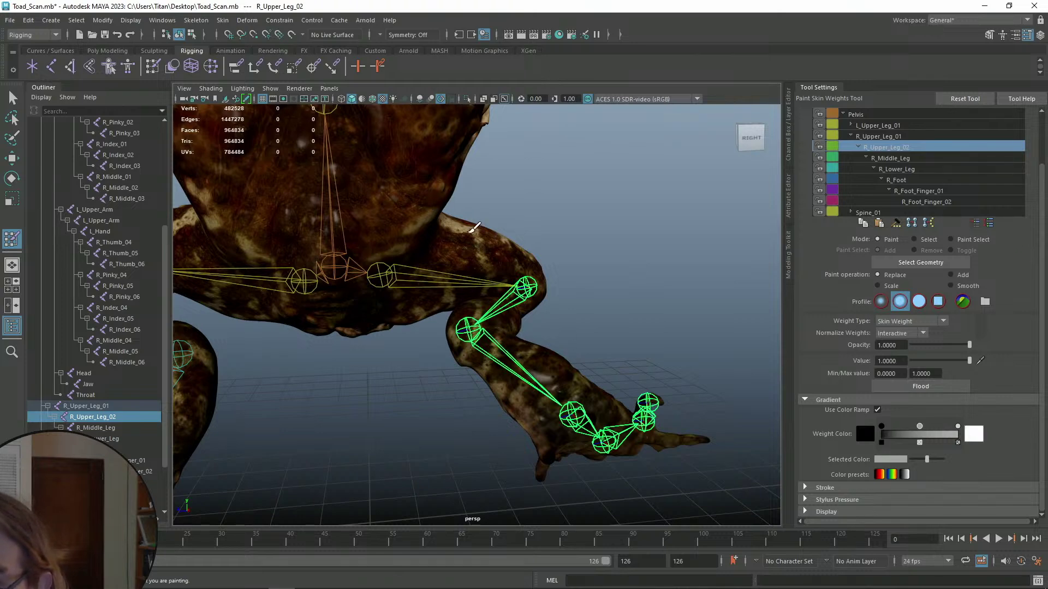
key(q)
click(447, 245)
mouse_move(448, 245)
right_down()
mouse_move(402, 230)
mouse_move(444, 245)
right_up()
key(y)
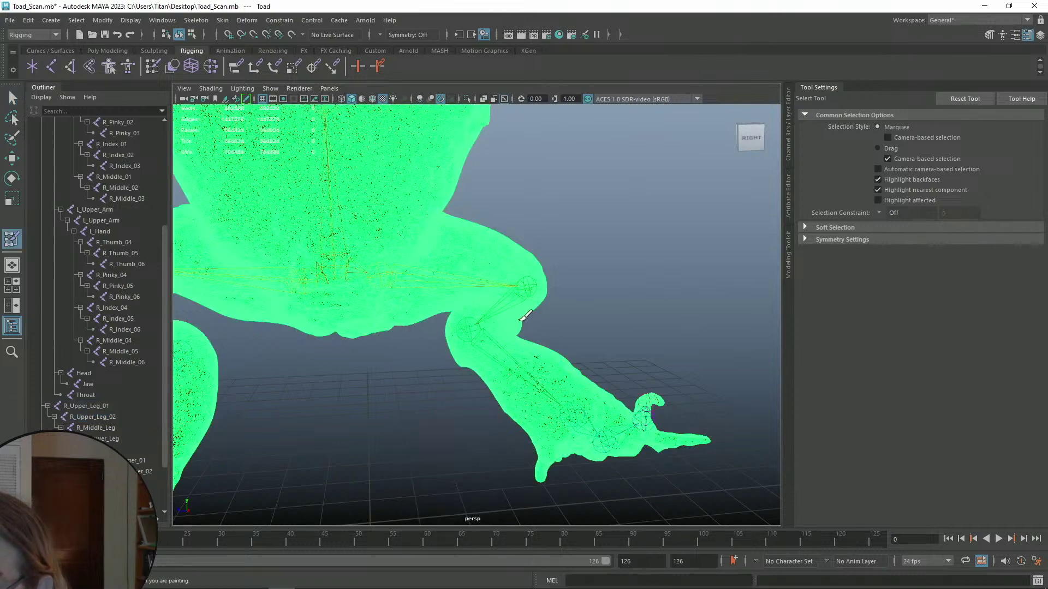
- Try painting the R_Upper_Leg_02 weight off the back of the right thigh with a large brush, and undo the stroke
scroll(491, 316, up, 5)
mouse_move(562, 371)
alt+mouse_down()
mouse_move(513, 370)
mouse_move(532, 377)
mouse_move(481, 356)
alt+mouse_up()
scroll(480, 356, down, 5)
alt+drag(536, 393, 642, 385)
alt+drag(462, 342, 381, 311)
scroll(377, 307, up, 5)
alt+middle_drag(356, 288, 522, 317)
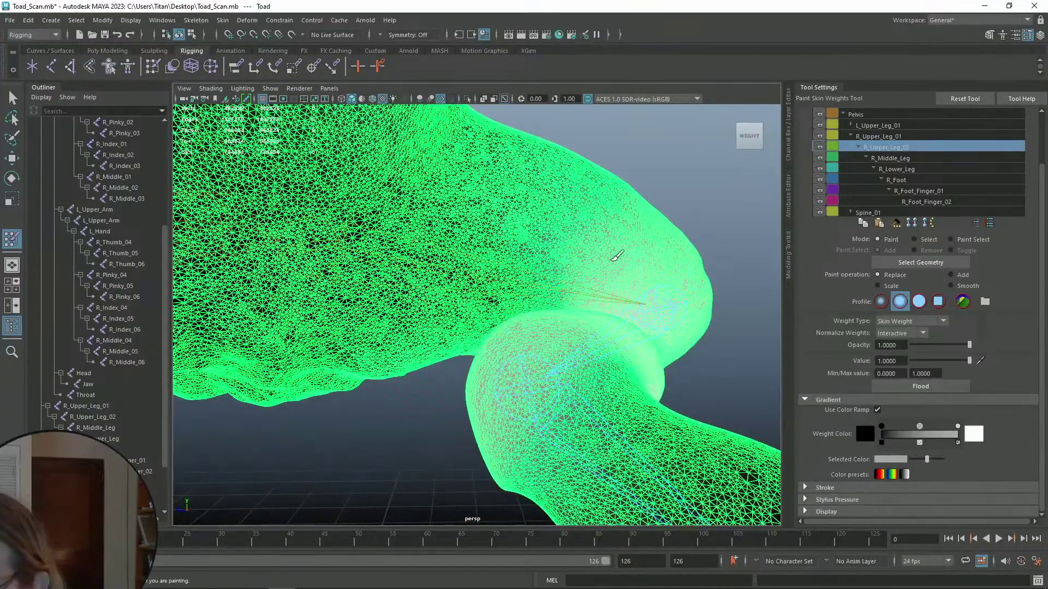
mouse_move(613, 241)
alt+mouse_down()
mouse_move(627, 269)
mouse_move(612, 226)
alt+mouse_up()
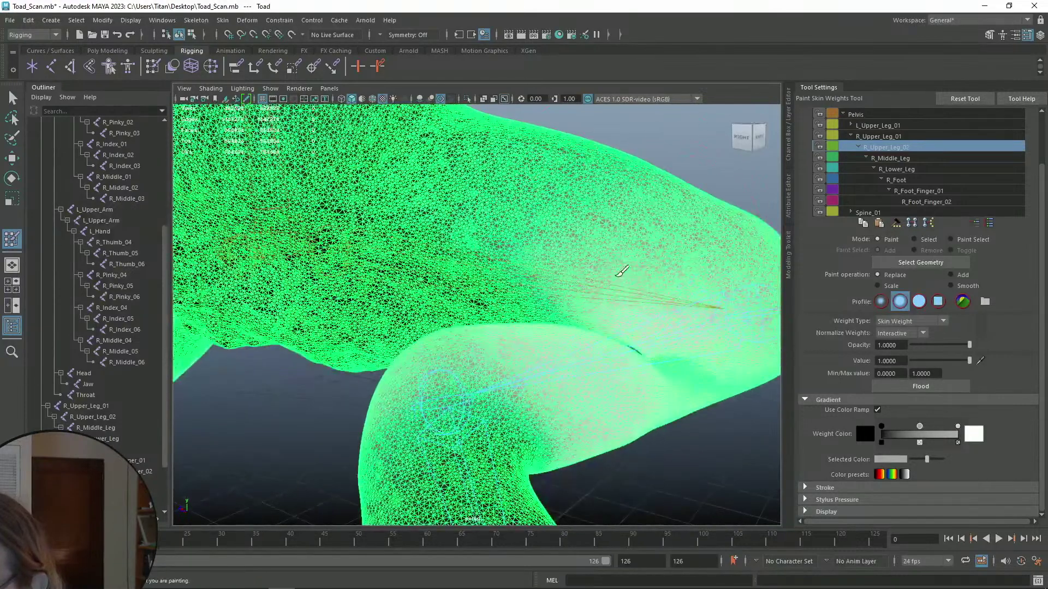
mouse_move(607, 280)
ctrl+mouse_down()
mouse_move(590, 239)
mouse_move(647, 284)
mouse_move(580, 301)
ctrl+mouse_up()
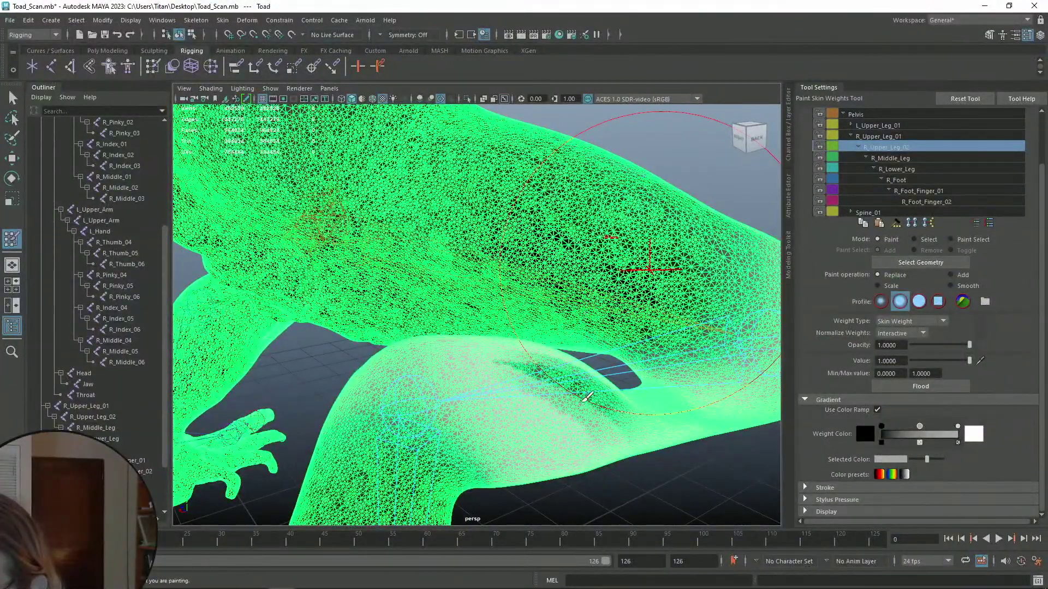
key(ctrl+z)
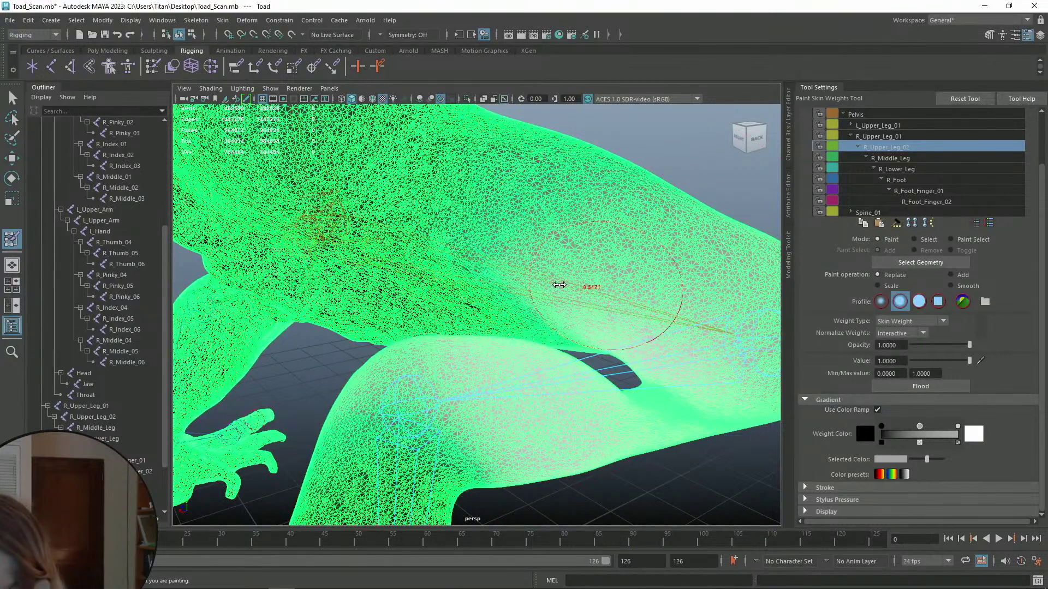
- Remove the R_Upper_Leg_02 weight from the back of the right thigh, painting with a smaller brush
drag(601, 266, 490, 242)
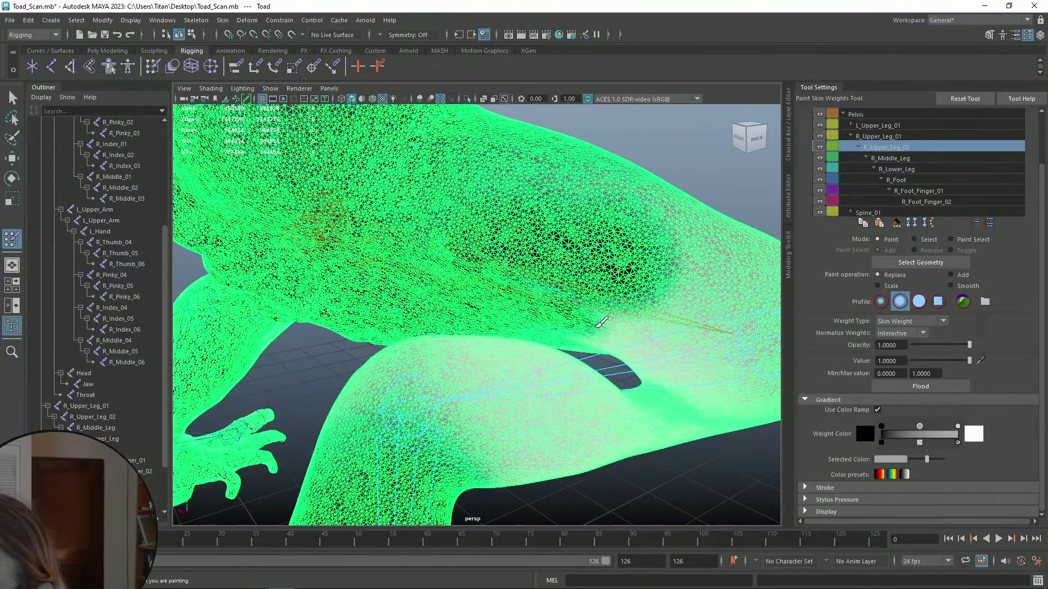
mouse_move(677, 291)
mouse_down()
mouse_move(715, 265)
mouse_move(657, 221)
mouse_move(499, 171)
mouse_move(526, 183)
mouse_move(428, 175)
mouse_up()
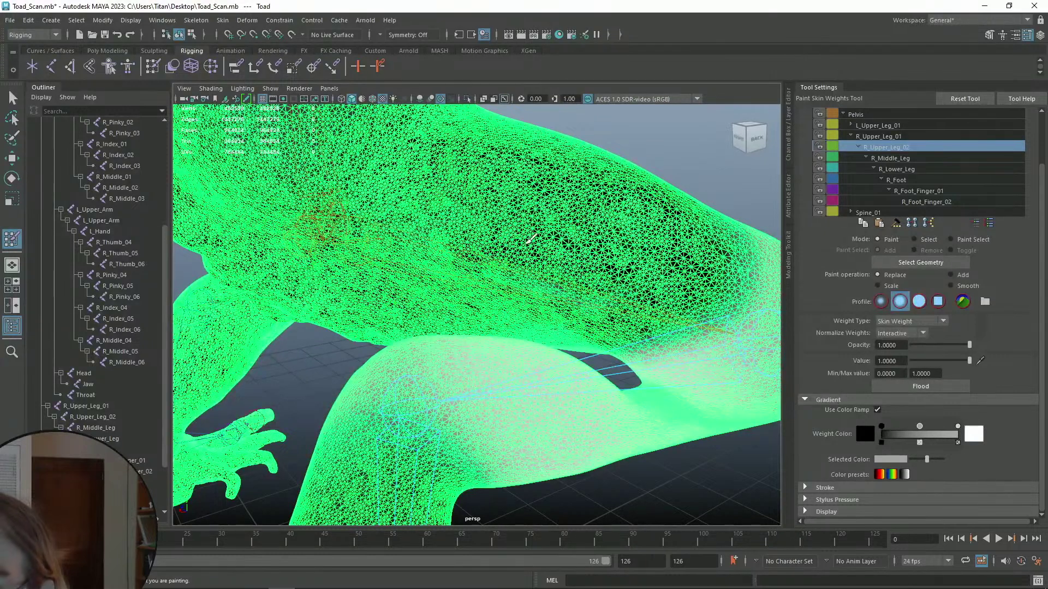
drag(523, 235, 584, 314)
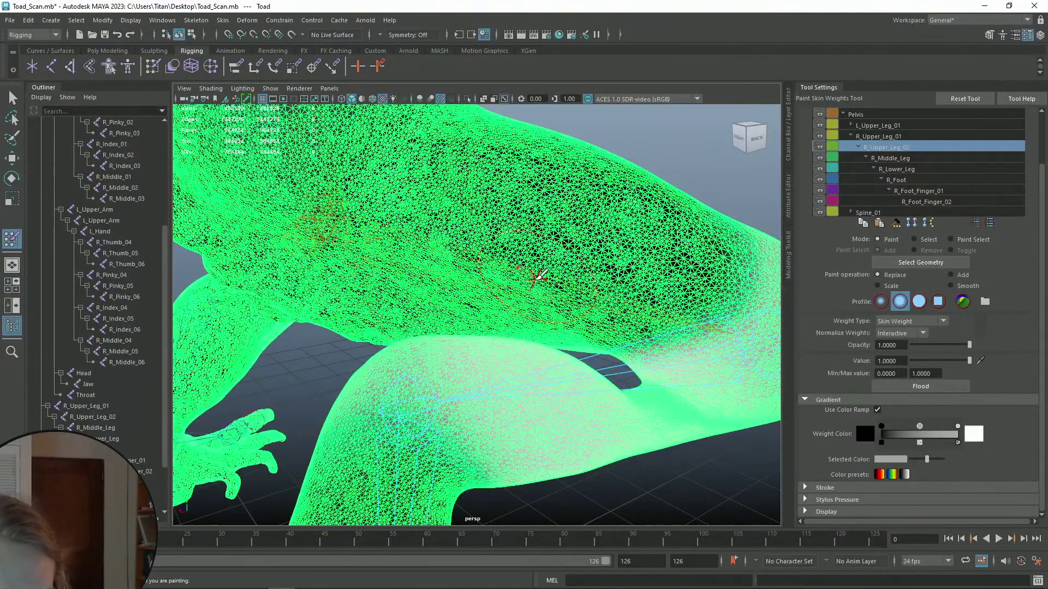
- Paint the R_Upper_Leg_02 weight off the front of the right thigh and around the knee
mouse_move(545, 276)
alt+mouse_down()
mouse_move(535, 317)
mouse_move(639, 317)
mouse_move(610, 249)
alt+mouse_up()
mouse_move(560, 314)
mouse_down()
mouse_move(611, 361)
mouse_move(605, 378)
mouse_move(515, 346)
mouse_up()
mouse_move(601, 412)
mouse_down()
mouse_move(666, 325)
mouse_move(328, 206)
mouse_move(339, 227)
mouse_move(291, 203)
mouse_up()
mouse_move(277, 256)
mouse_down()
mouse_move(424, 285)
mouse_move(476, 267)
mouse_up()
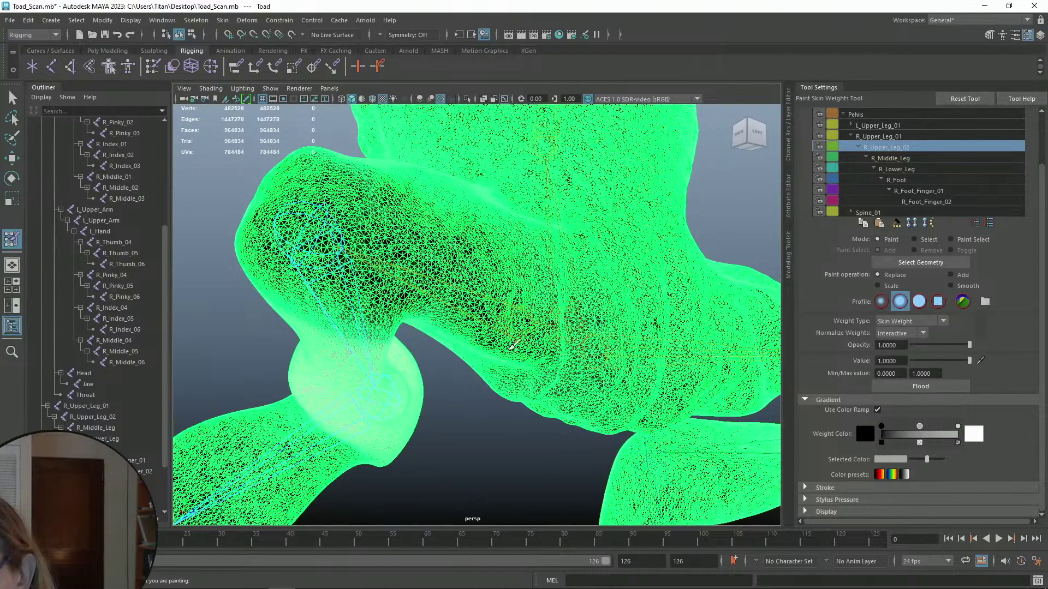
- Finish checking the right thigh's painted weights, leave weight painting with the toad deselected, and save the scene
alt+drag(579, 312, 473, 299)
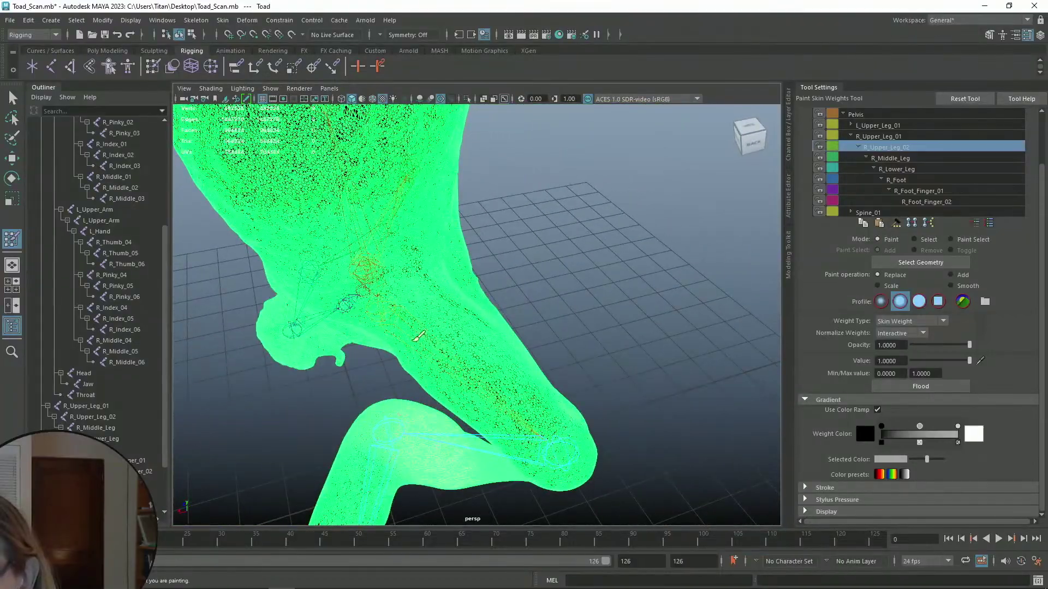
alt+drag(449, 340, 603, 342)
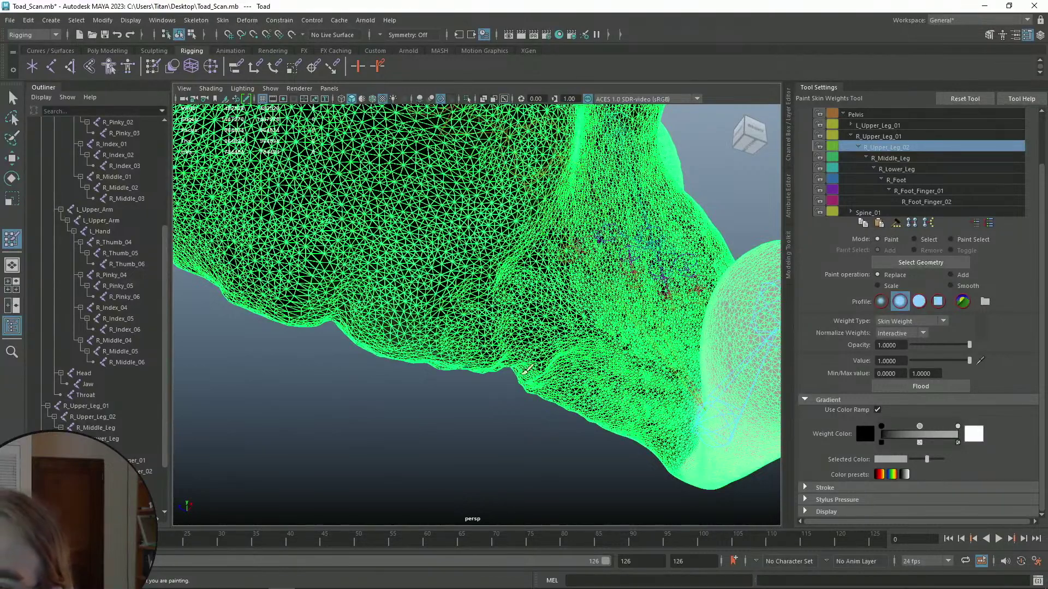
alt+drag(505, 285, 431, 333)
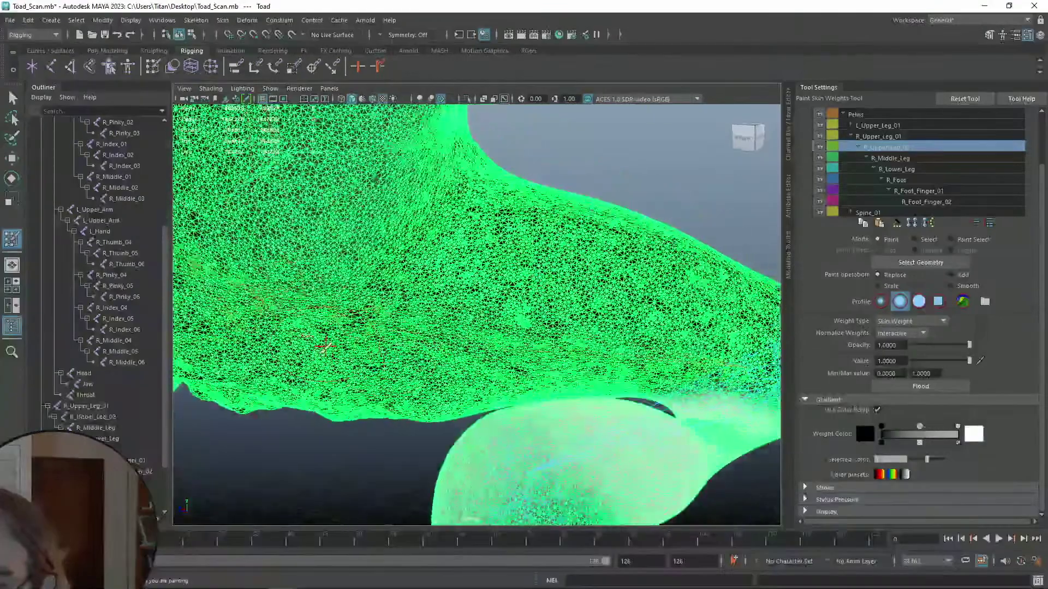
alt+drag(523, 343, 538, 403)
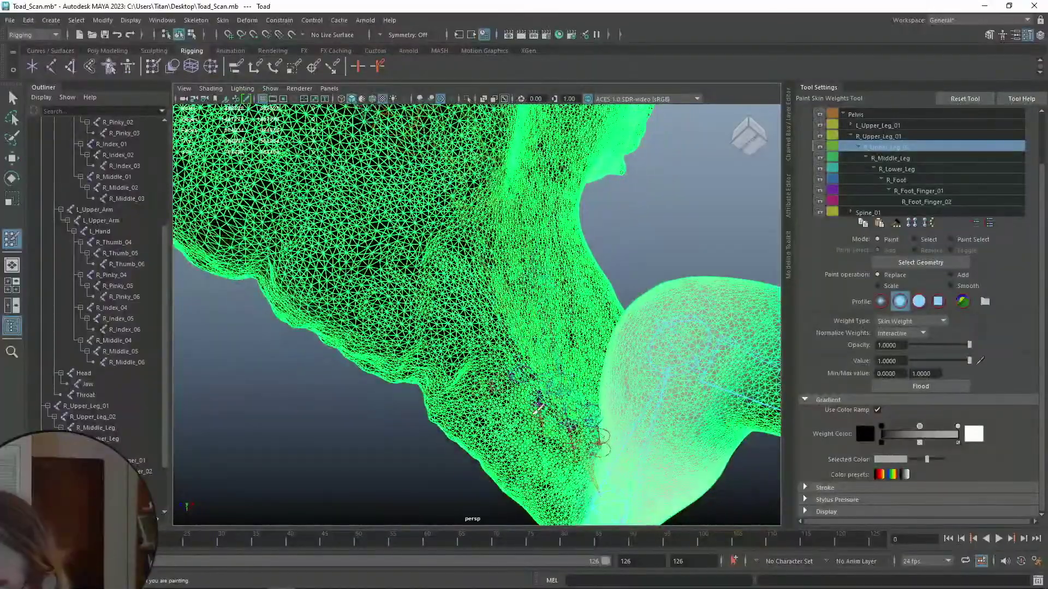
alt+drag(551, 355, 502, 335)
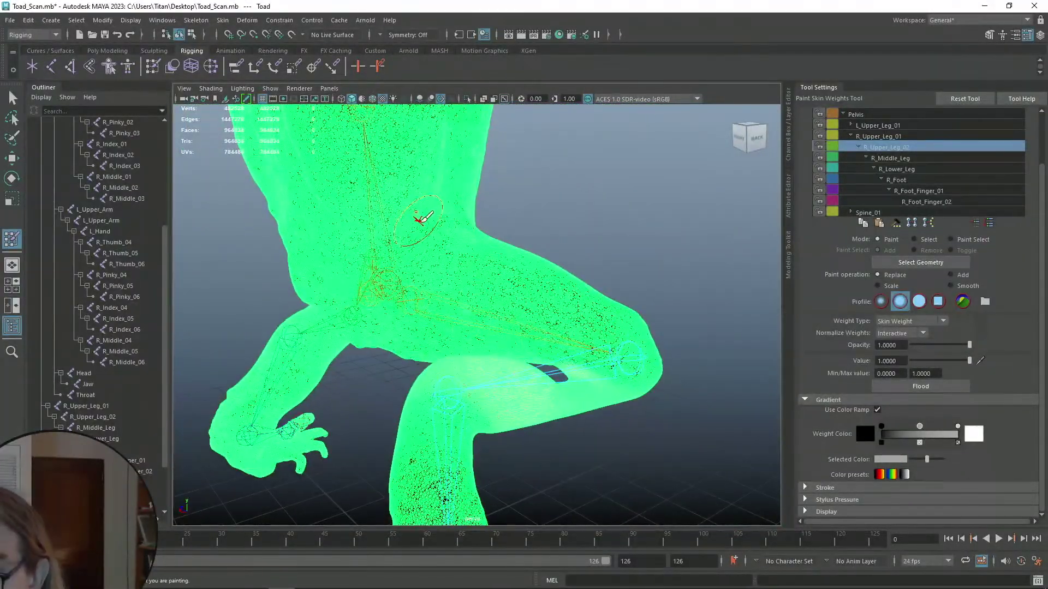
key(q)
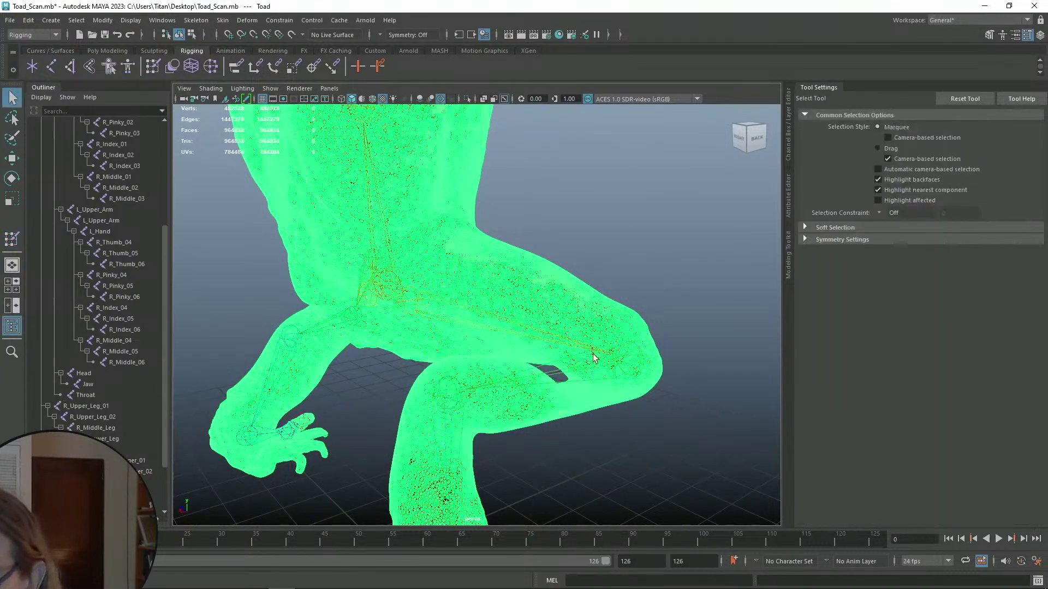
right_drag(494, 279, 548, 263)
click(644, 284)
alt+middle_drag(645, 289, 592, 278)
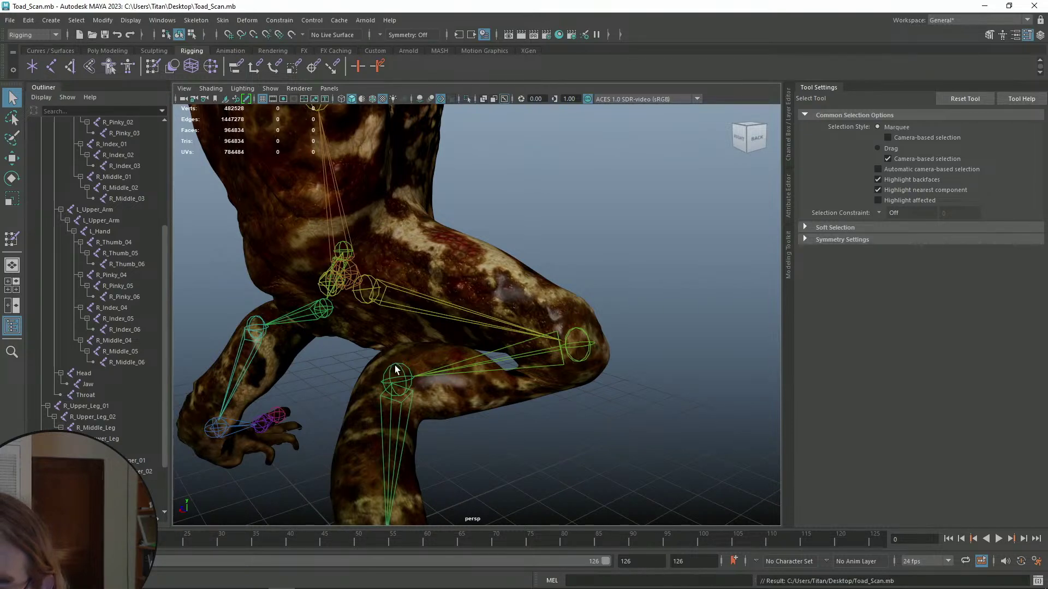
- Try moving the R_Middle_Leg joint to test how the right leg mesh deforms, and undo the moves
click(396, 370)
key(w)
alt+drag(396, 370, 384, 350)
drag(453, 248, 614, 300)
key(ctrl+z)
drag(450, 255, 440, 287)
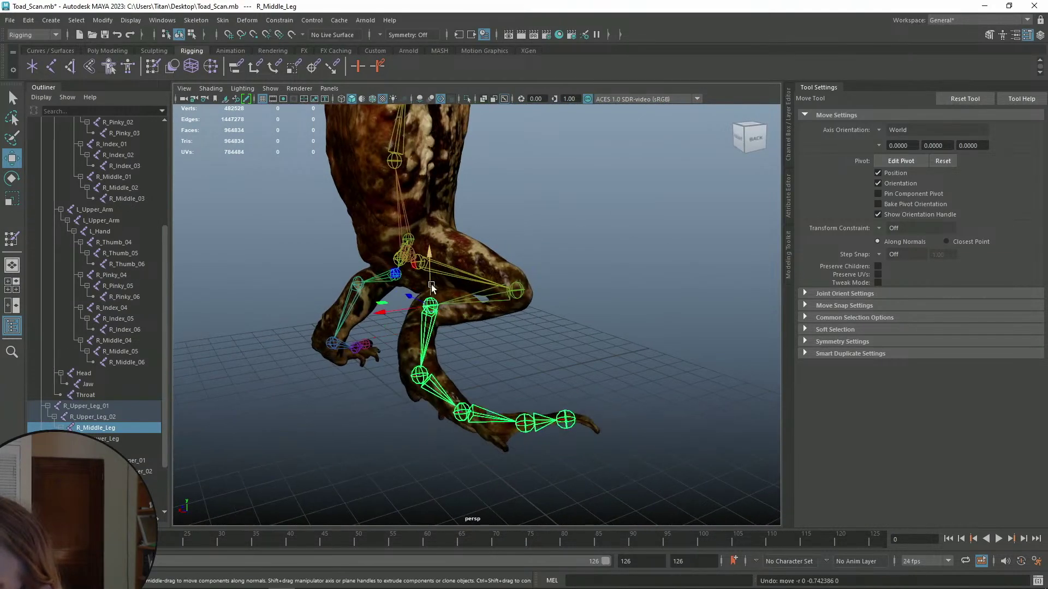
scroll(415, 257, up, 5)
drag(384, 261, 362, 265)
- Try rotating the R_Upper_Leg_02 joint to test the right knee's deformation, and undo the rotations
click(562, 268)
click(561, 266)
key(e)
drag(528, 233, 497, 257)
scroll(592, 322, down, 5)
alt+drag(592, 321, 603, 293)
key(ctrl+z)
drag(529, 262, 534, 294)
key(ctrl+z)
alt+middle_drag(555, 341, 575, 376)
key(q)
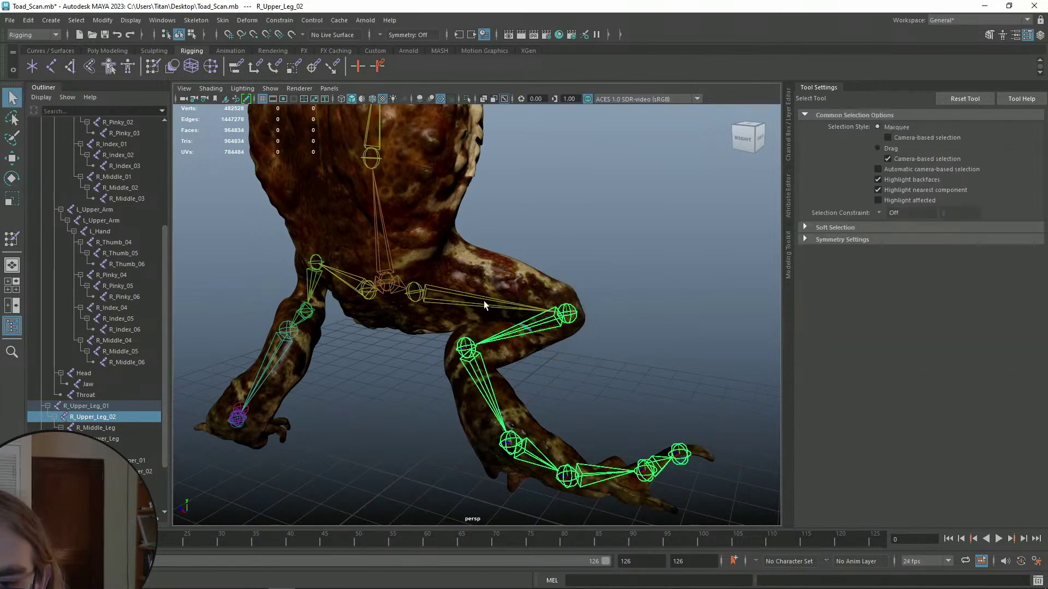
- Select the toad mesh and reopen the Paint Skin Weights tool on it
alt+drag(465, 309, 526, 330)
click(477, 279)
right_drag(486, 273, 499, 309)
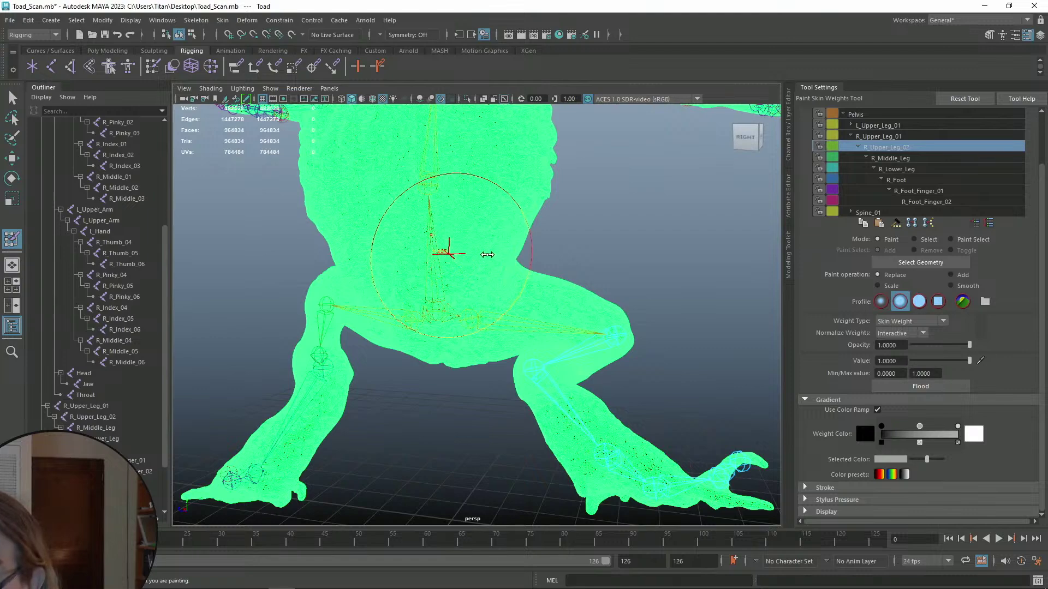
- Examine the R_Upper_Leg_02 weight distribution on the toad's belly, sides, back and legs for stray influence
scroll(499, 232, up, 5)
scroll(487, 241, down, 3)
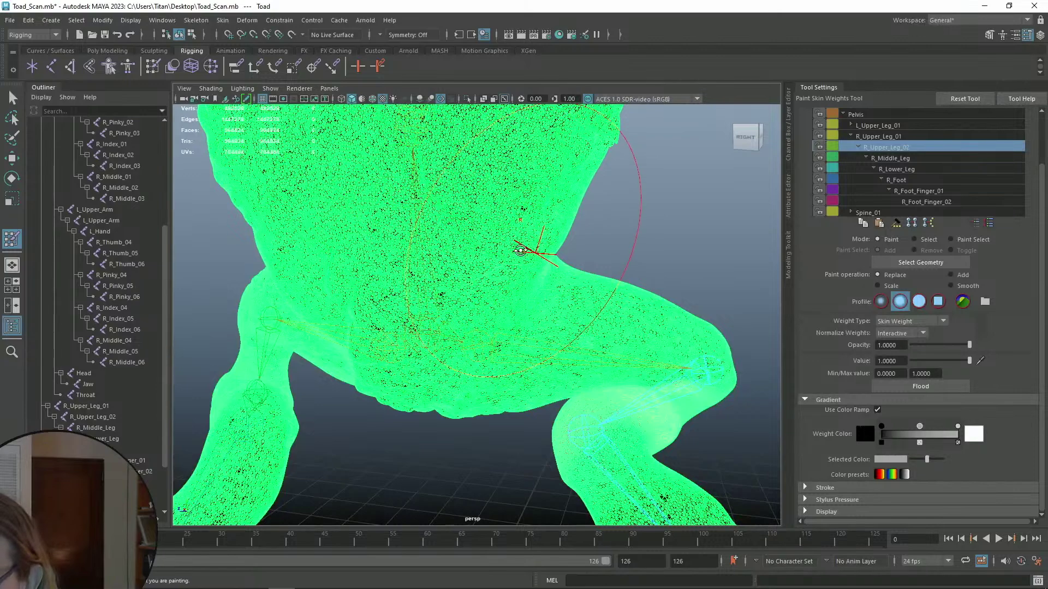
alt+drag(520, 251, 479, 328)
mouse_move(539, 239)
alt+mouse_down()
mouse_move(458, 280)
mouse_move(437, 317)
alt+mouse_up()
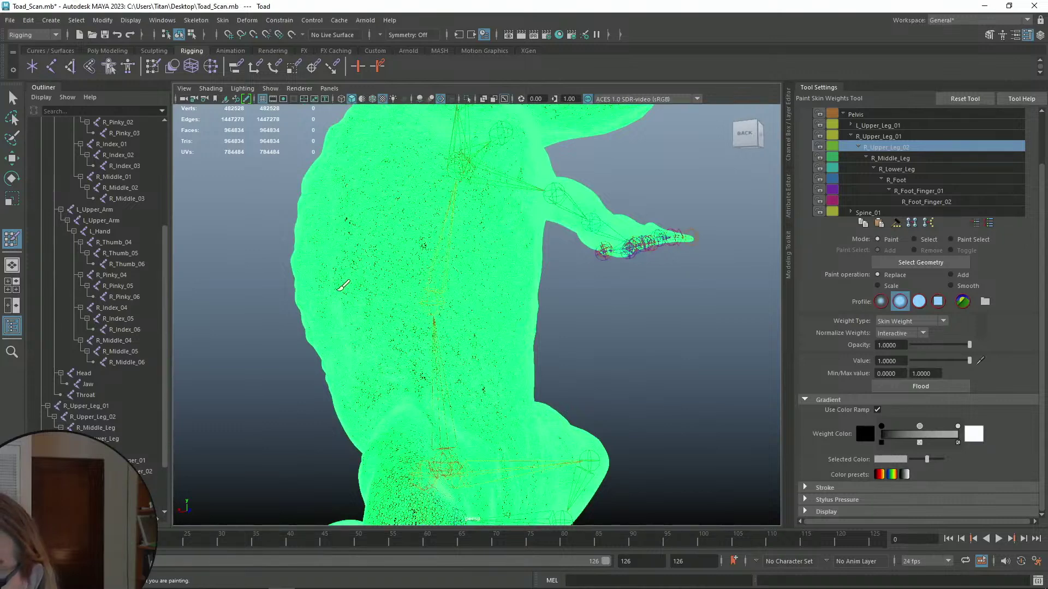
scroll(370, 248, down, 3)
alt+drag(370, 247, 503, 220)
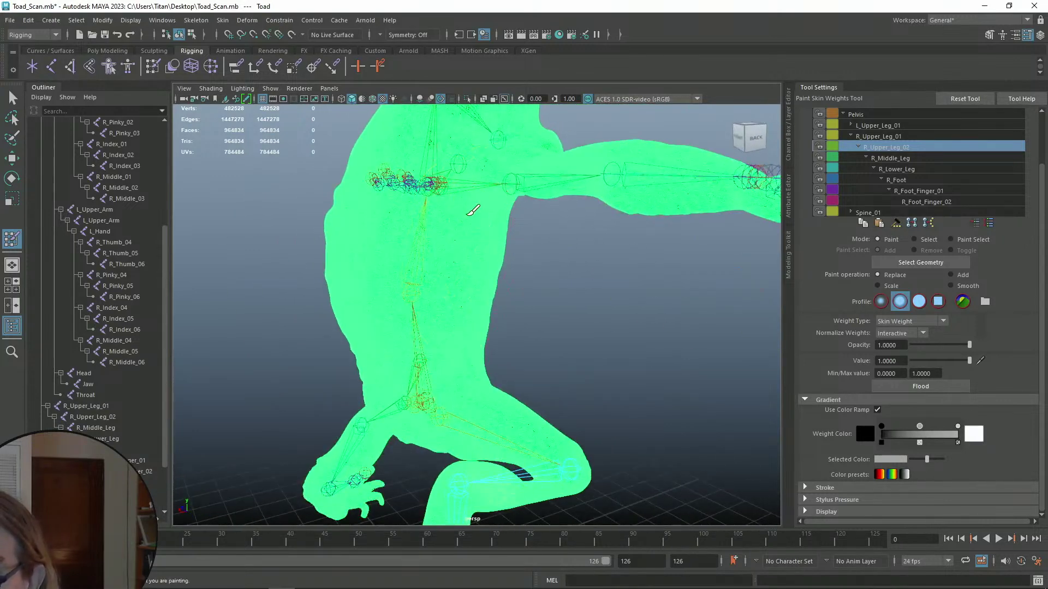
scroll(460, 313, down, 3)
mouse_move(460, 312)
alt+mouse_down()
mouse_move(510, 295)
mouse_move(513, 304)
alt+mouse_up()
scroll(447, 346, up, 5)
scroll(464, 327, down, 4)
alt+middle_drag(455, 313, 473, 265)
scroll(468, 322, up, 3)
mouse_move(468, 322)
alt+mouse_down()
mouse_move(461, 286)
mouse_move(608, 309)
mouse_move(501, 294)
alt+mouse_up()
alt+middle_drag(501, 295, 487, 256)
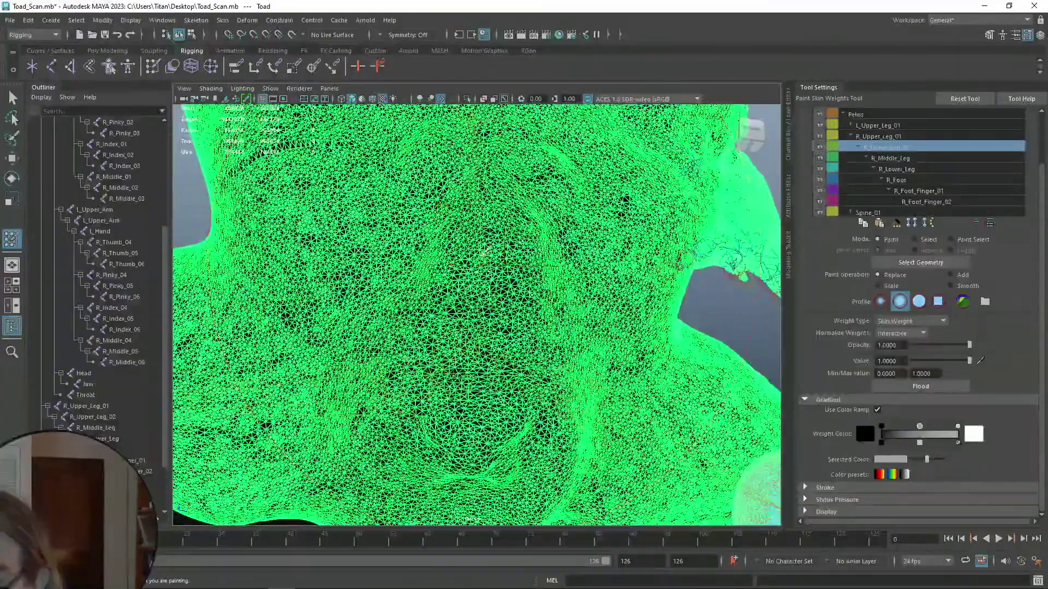
scroll(488, 254, down, 4)
alt+drag(488, 253, 479, 248)
scroll(491, 267, down, 3)
mouse_move(497, 273)
alt+middle_down()
mouse_move(501, 261)
mouse_move(501, 321)
alt+middle_up()
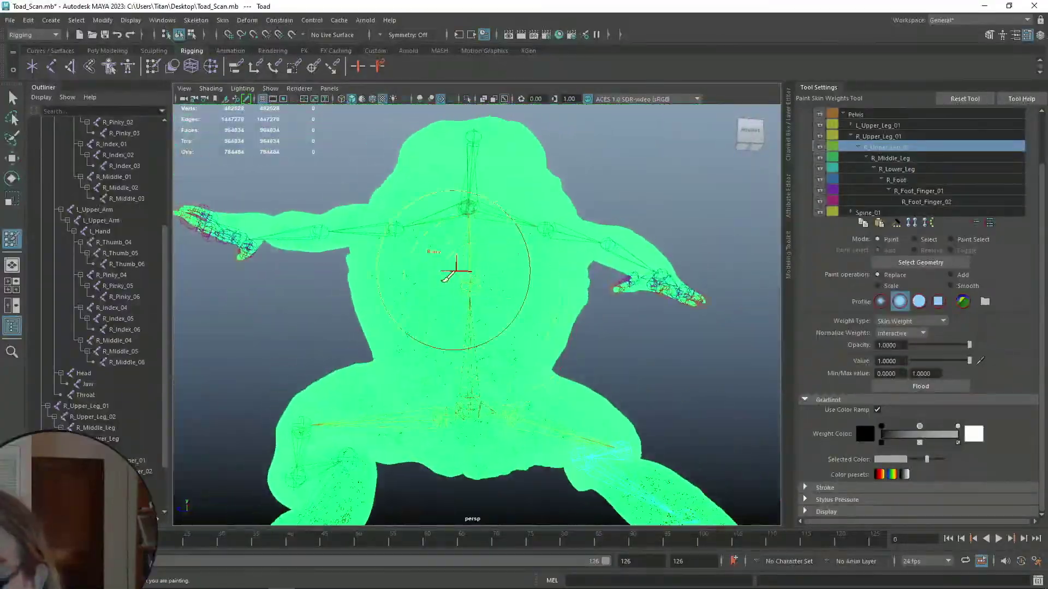
alt+drag(521, 285, 436, 247)
scroll(447, 266, up, 4)
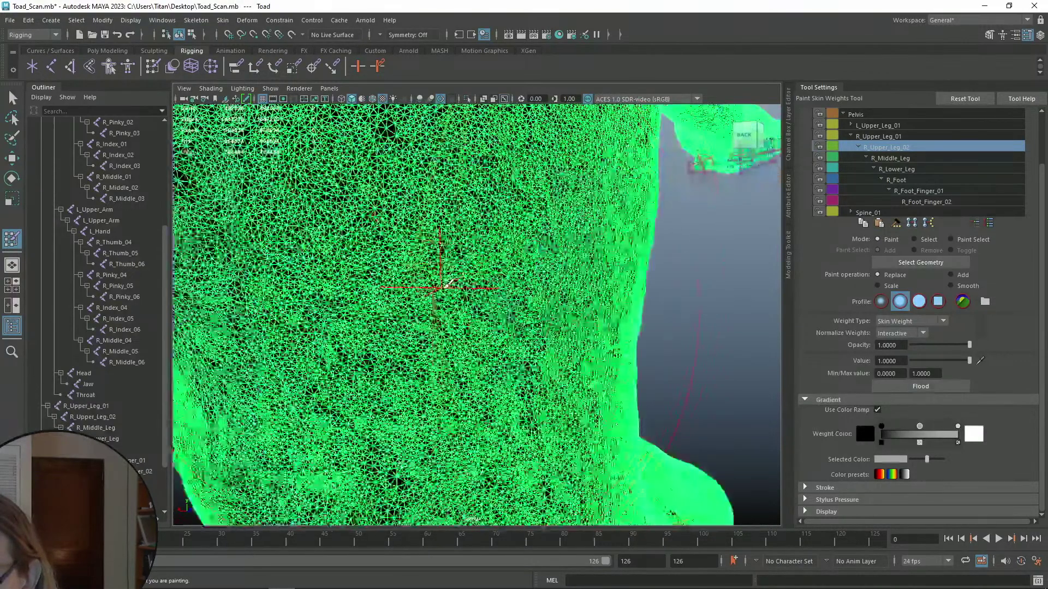
scroll(432, 322, down, 3)
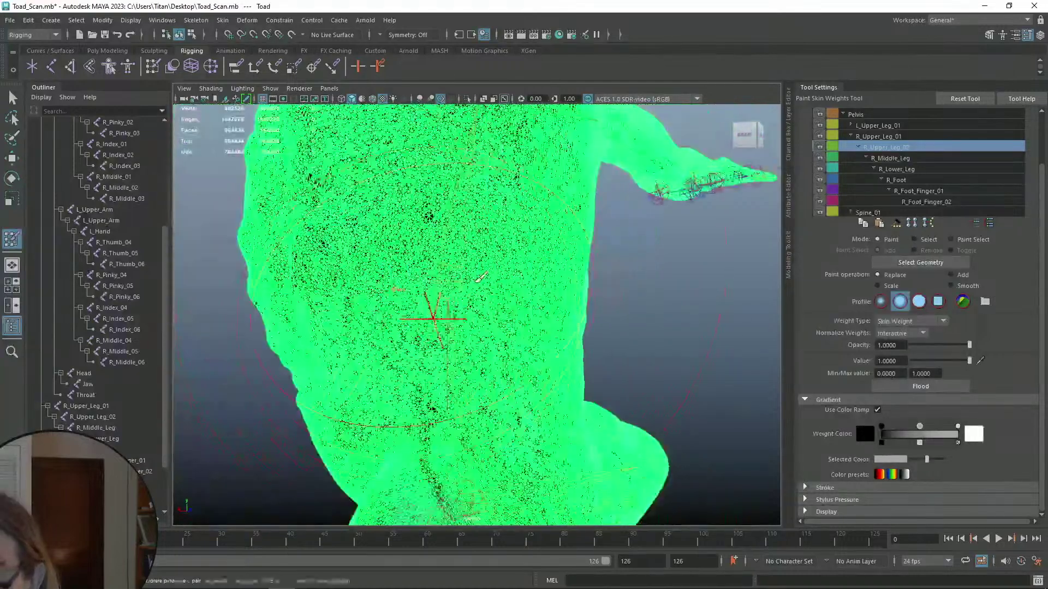
- Leave weight painting, return to object selection and deselect the toad mesh
middle_click(432, 322)
key(q)
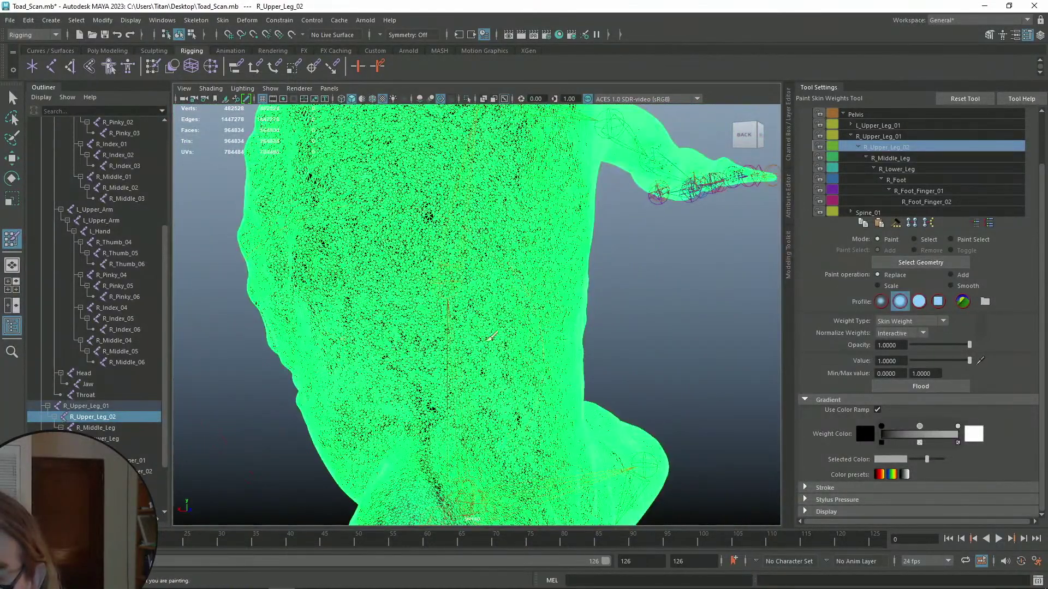
right_drag(442, 276, 490, 256)
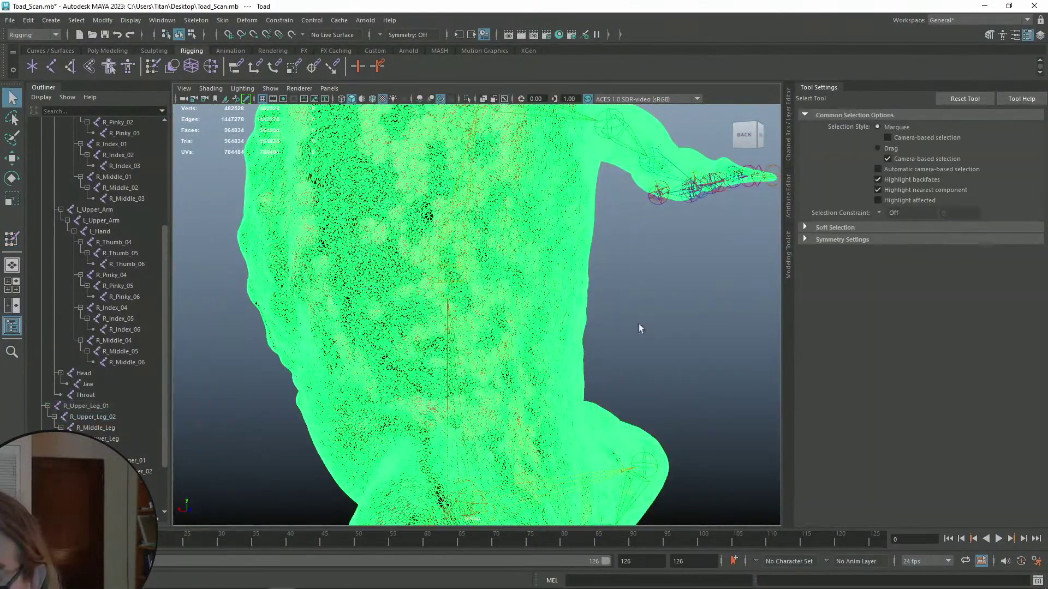
click(644, 322)
- Try rotating the R_Upper_Leg_02 joint to check the bend at the right knee, and undo the rotation
scroll(580, 285, down, 3)
alt+drag(580, 286, 578, 331)
click(550, 348)
scroll(562, 348, up, 4)
key(e)
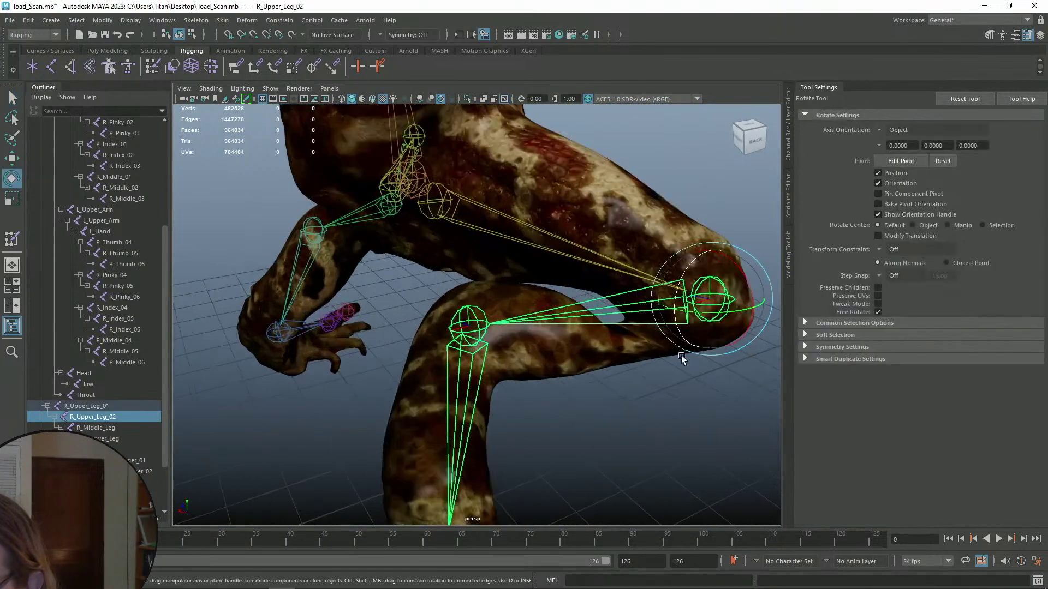
drag(681, 279, 461, 279)
key(ctrl+z)
- Rotate the R_Upper_Leg_02 and R_Middle_Leg joints to bring the right lower leg and foot toward the ground
scroll(606, 330, down, 4)
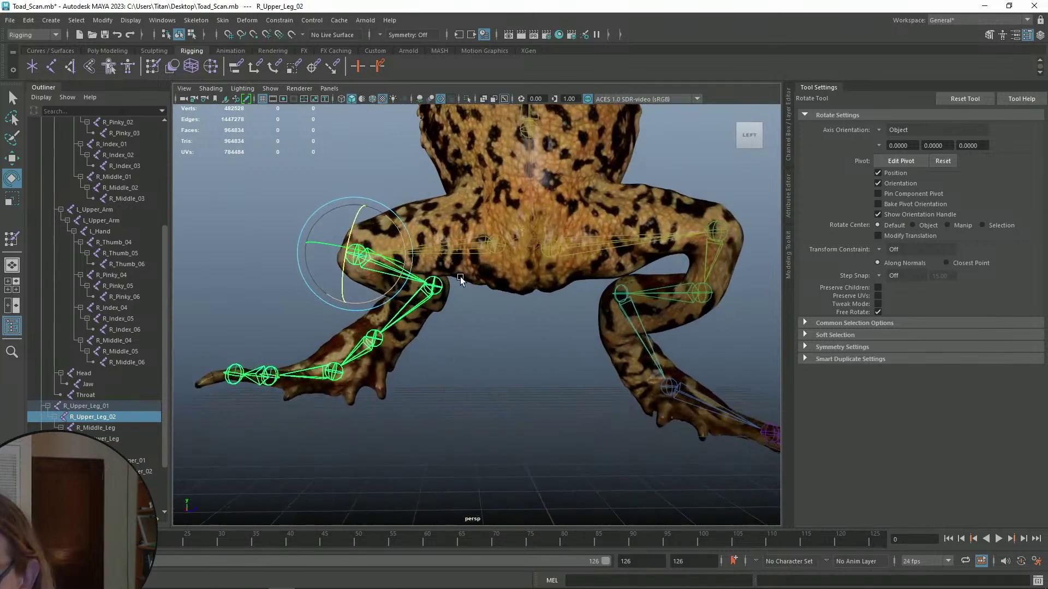
mouse_move(355, 220)
mouse_down()
mouse_move(327, 225)
mouse_move(357, 217)
mouse_up()
click(428, 306)
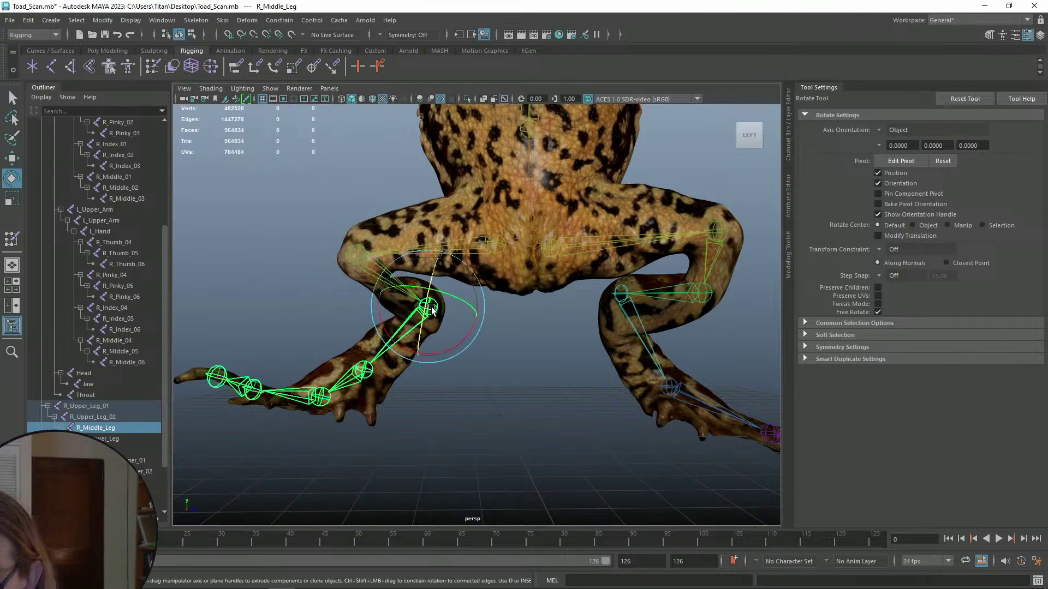
drag(421, 326, 469, 329)
scroll(497, 353, down, 4)
scroll(497, 353, up, 2)
alt+middle_drag(491, 359, 492, 403)
scroll(480, 371, up, 4)
- Rotate R_Upper_Leg_01 slightly to level the right thigh, and counter-rotate R_Middle_Leg to lower the foot
click(448, 304)
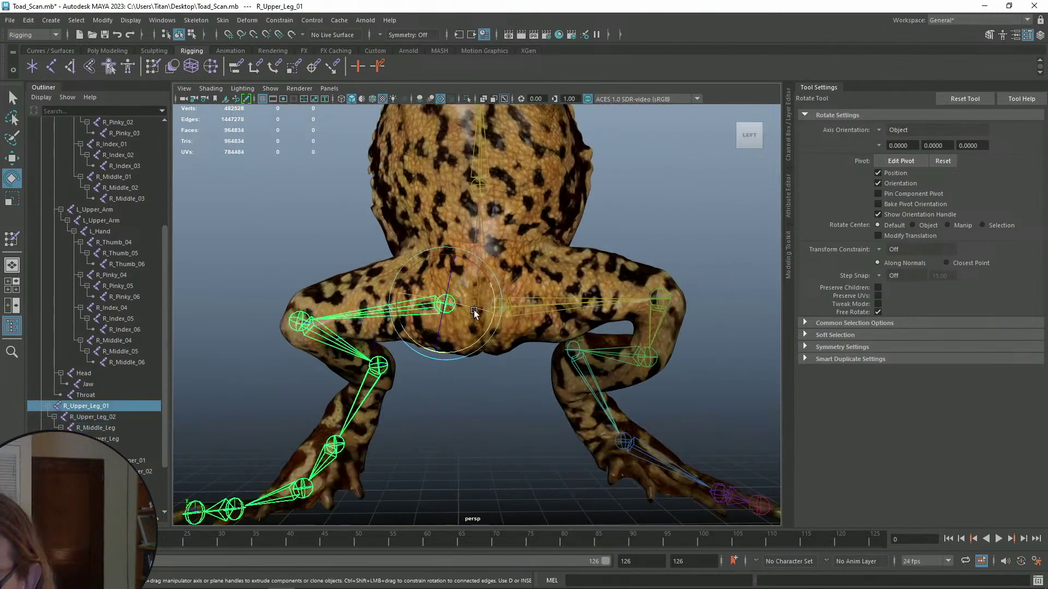
drag(482, 339, 479, 346)
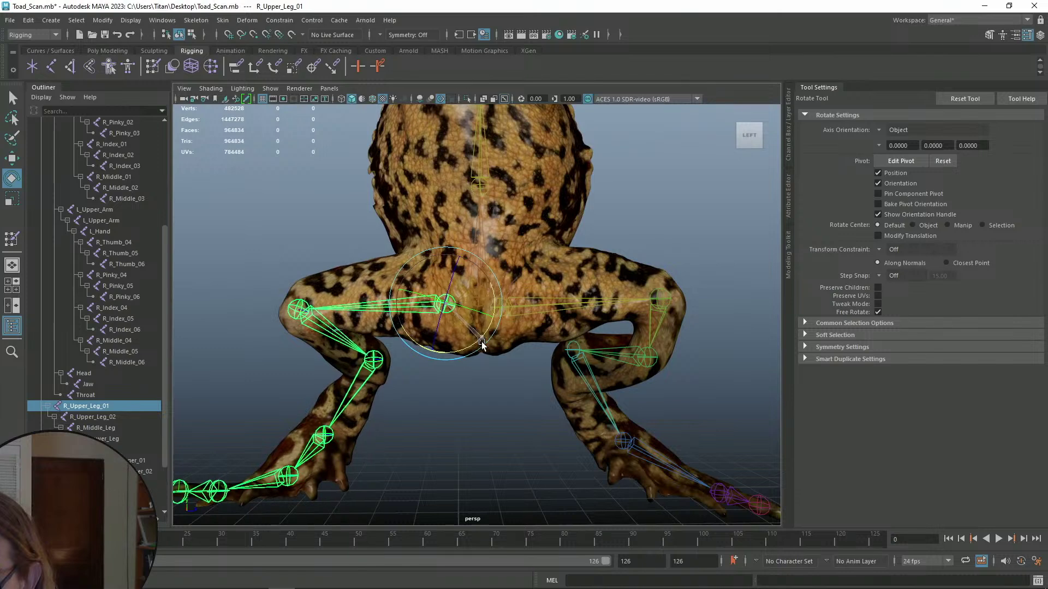
click(381, 360)
drag(406, 399, 413, 401)
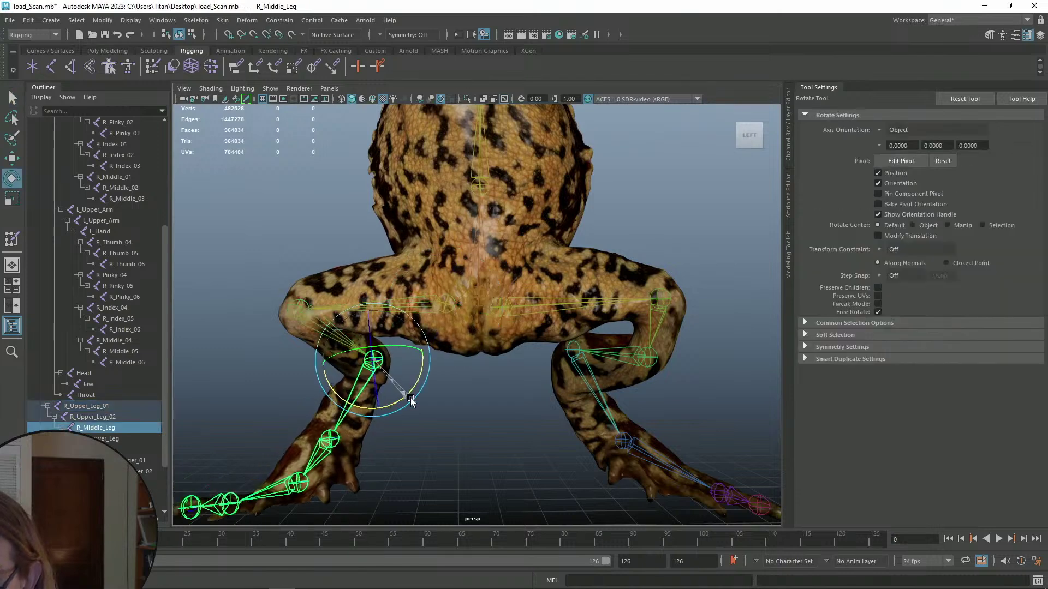
- Deselect the leg joint, save the scene and examine the right leg's new pose from several sides
key(q)
click(486, 395)
alt+middle_drag(481, 385, 472, 361)
scroll(494, 361, down, 4)
alt+drag(494, 361, 550, 323)
alt+middle_drag(549, 322, 560, 391)
scroll(560, 392, down, 4)
scroll(539, 336, up, 4)
alt+middle_drag(539, 335, 513, 351)
alt+drag(513, 352, 528, 371)
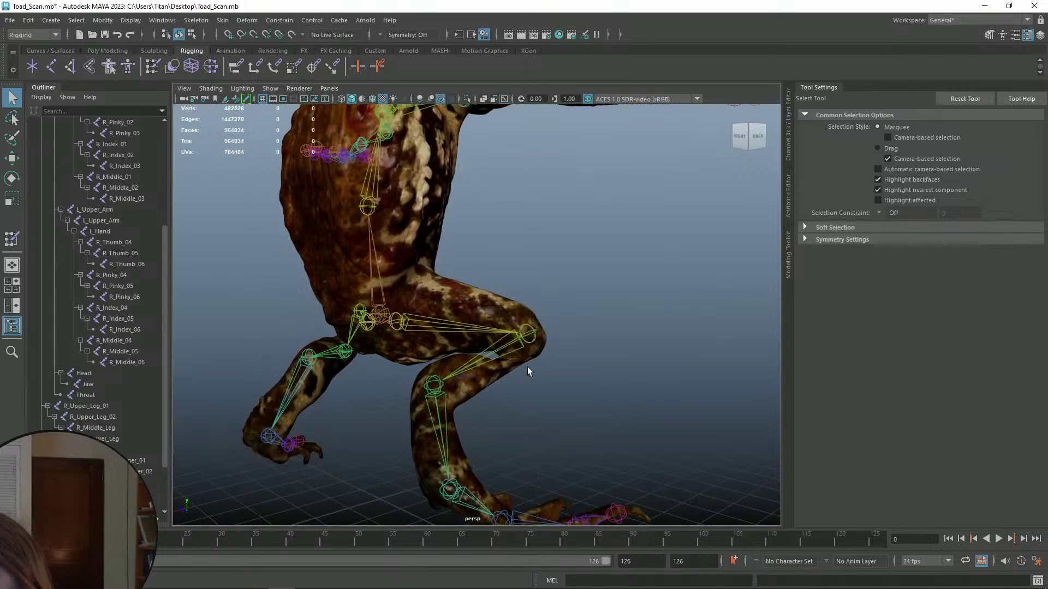
- Examine the bends of the right leg's joints and the foot placement from different angles around the toad
click(526, 336)
key(e)
key(q)
click(564, 401)
alt+drag(564, 405, 424, 370)
click(472, 241)
alt+drag(526, 227, 515, 342)
click(405, 340)
alt+drag(405, 339, 421, 402)
click(553, 343)
alt+middle_drag(421, 402, 448, 381)
alt+drag(495, 435, 306, 423)
alt+drag(410, 405, 544, 304)
click(528, 228)
alt+drag(529, 229, 551, 277)
click(584, 279)
alt+middle_drag(550, 276, 566, 317)
mouse_move(566, 316)
alt+mouse_down()
mouse_move(603, 314)
mouse_move(578, 322)
alt+mouse_up()
alt+middle_drag(573, 327, 587, 412)
scroll(562, 366, up, 4)
alt+drag(605, 345, 502, 387)
alt+drag(624, 332, 447, 289)
- Rotate the R_Foot joint slightly to adjust the right foot's angle, and deselect it
click(475, 286)
key(e)
click(507, 269)
click(391, 295)
drag(390, 271, 390, 273)
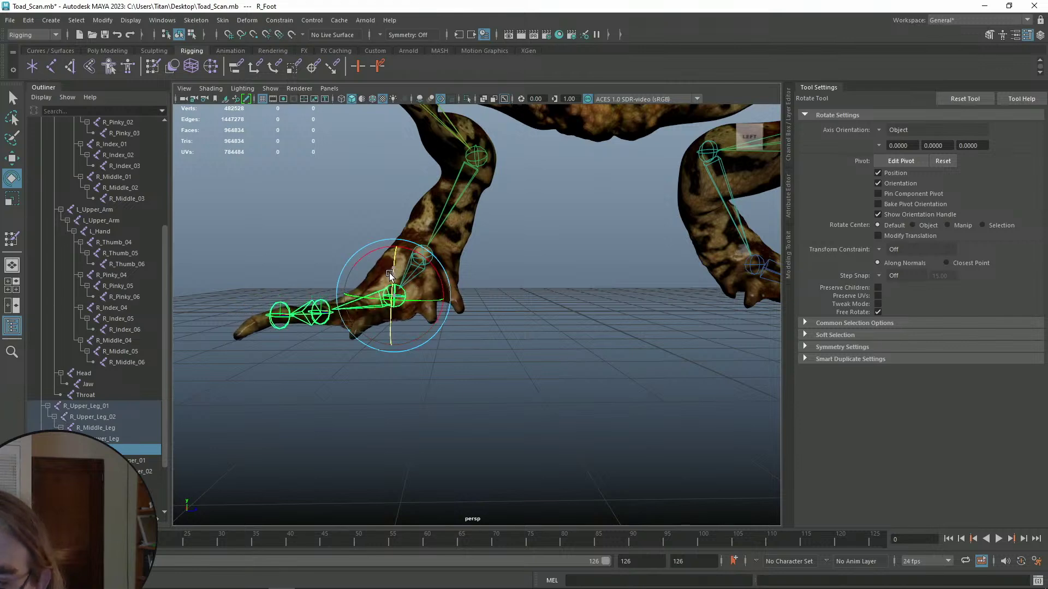
click(513, 307)
- Check the whole toad's pose with nothing selected and save the scene
mouse_move(513, 307)
alt+mouse_down()
mouse_move(608, 304)
mouse_move(629, 320)
mouse_move(720, 312)
mouse_move(560, 317)
mouse_move(606, 313)
mouse_move(620, 299)
mouse_move(568, 304)
mouse_move(536, 346)
mouse_move(483, 347)
mouse_move(502, 322)
mouse_move(435, 330)
mouse_move(407, 289)
mouse_move(497, 343)
mouse_move(487, 334)
mouse_move(798, 326)
mouse_move(629, 327)
mouse_move(664, 330)
mouse_move(734, 325)
mouse_move(621, 318)
mouse_move(535, 328)
mouse_move(604, 344)
mouse_move(704, 395)
mouse_move(528, 302)
alt+mouse_up()
click(574, 332)
click(624, 302)
key(q)
alt+middle_drag(529, 301, 491, 346)
alt+drag(490, 347, 425, 329)
alt+middle_drag(499, 320, 430, 345)
scroll(436, 343, down, 5)
alt+drag(484, 325, 535, 332)
scroll(482, 309, up, 5)
scroll(475, 304, down, 5)
key(ctrl+s)
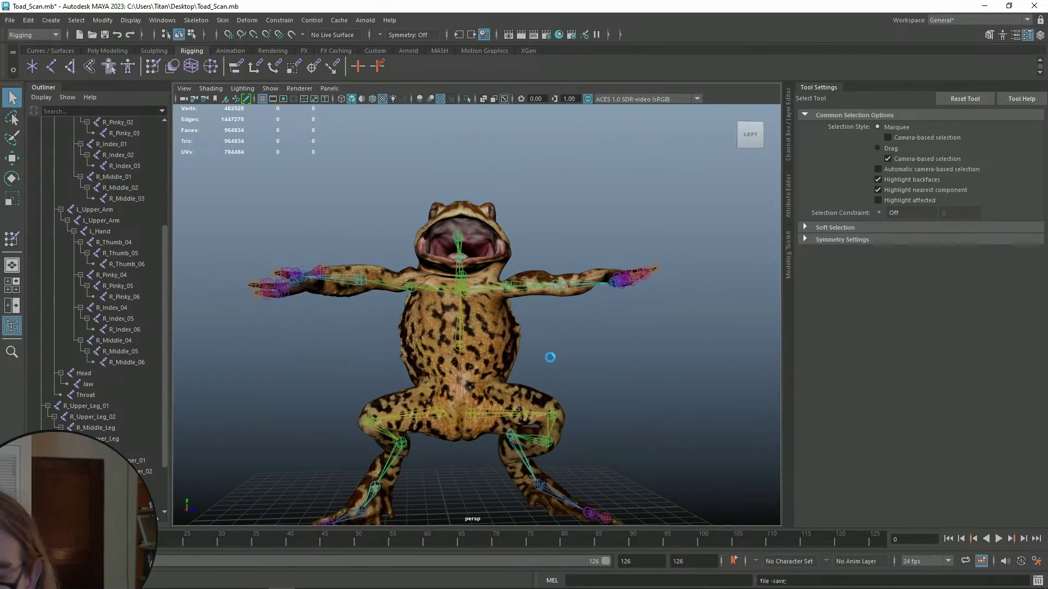
- Switch to the four-view layout and frame the entire toad in the orthographic views
scroll(524, 367, down, 3)
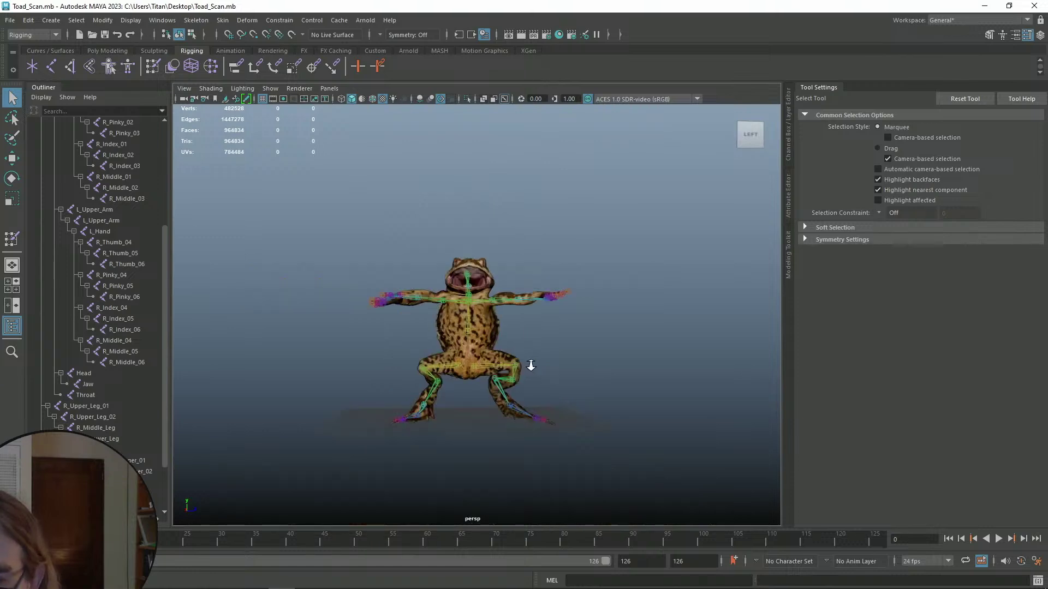
key(space)
key(f)
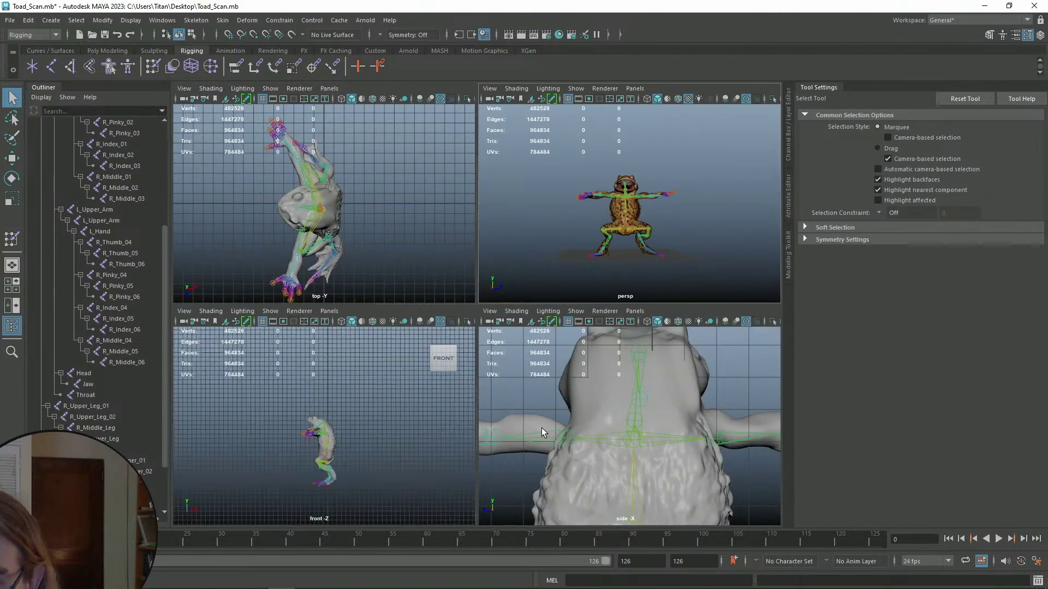
key(f)
key(f)
key(f)
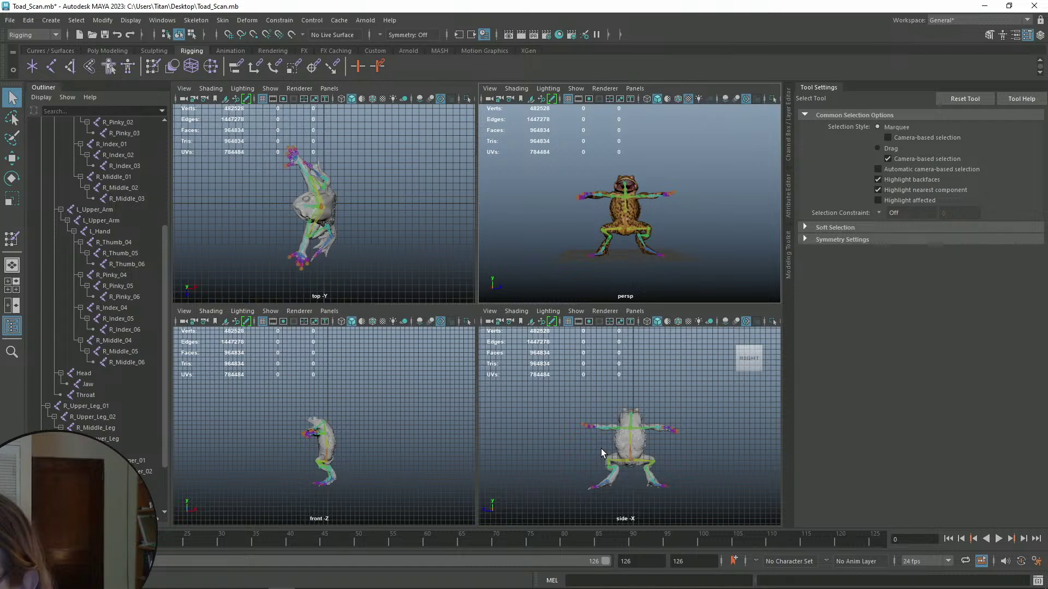
- Try the existing front and side orthographic cameras in the side view pane
click(635, 311)
mouse_move(702, 346)
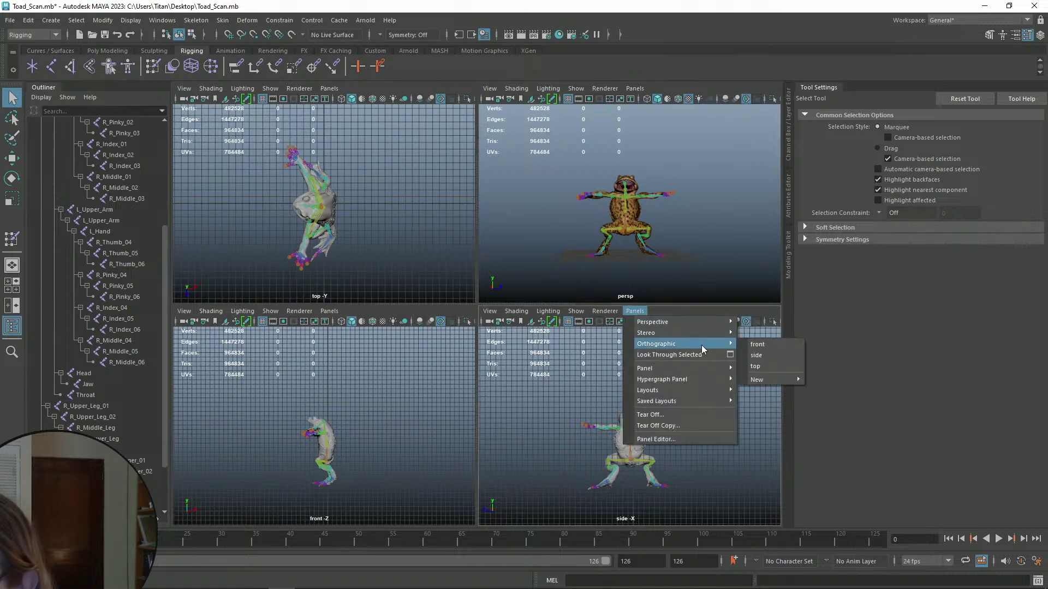
click(768, 344)
click(636, 313)
mouse_move(696, 325)
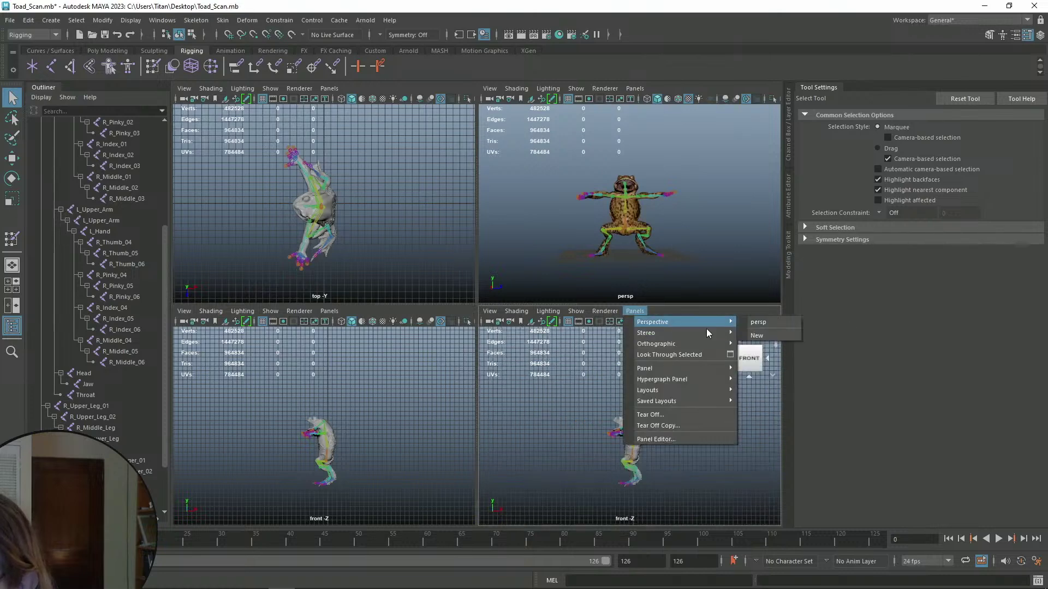
mouse_move(709, 343)
click(763, 355)
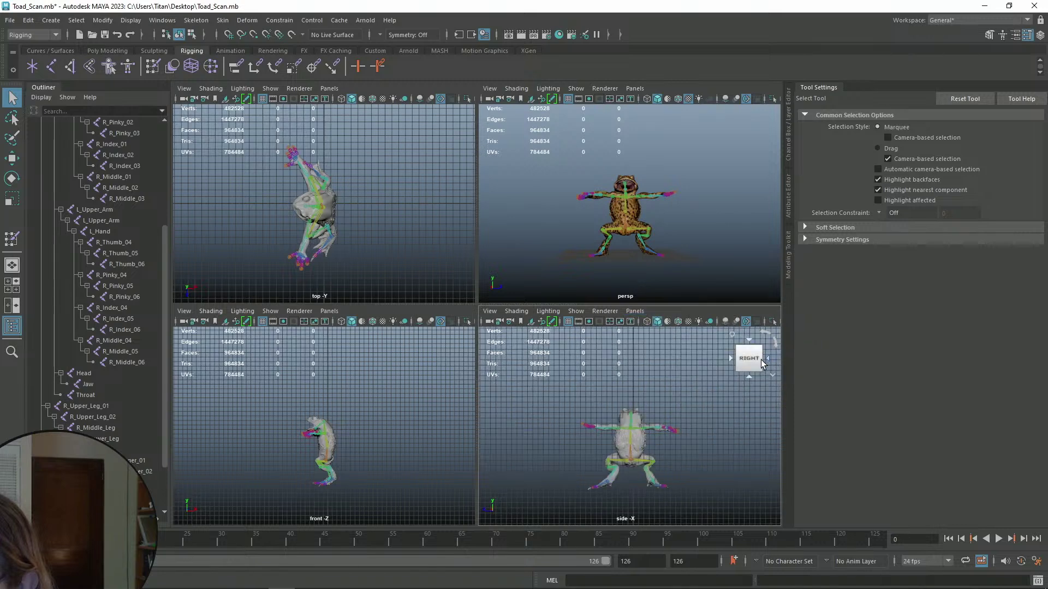
- Try a new Back orthographic camera in the side view pane
click(635, 311)
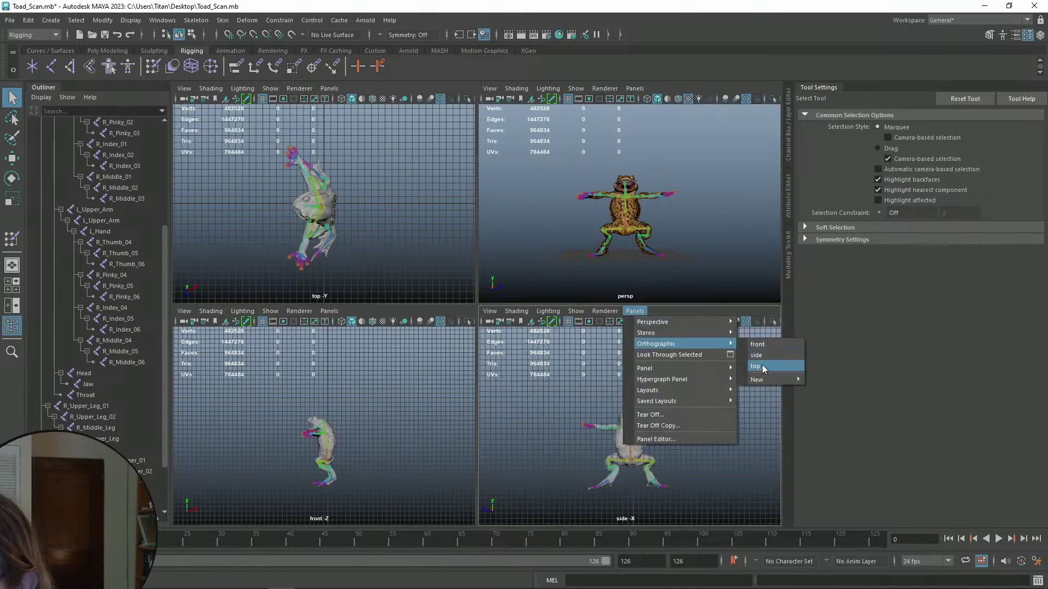
mouse_move(770, 382)
click(833, 390)
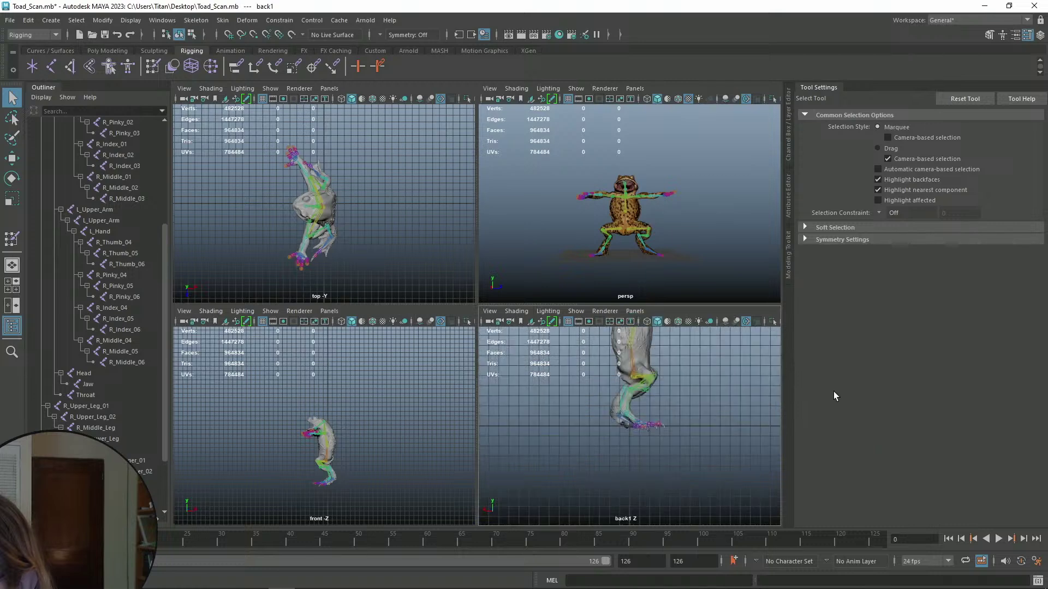
scroll(641, 344, down, 6)
- Create a new Left orthographic camera in the same pane, maximize that view and frame the toad from the front
click(615, 310)
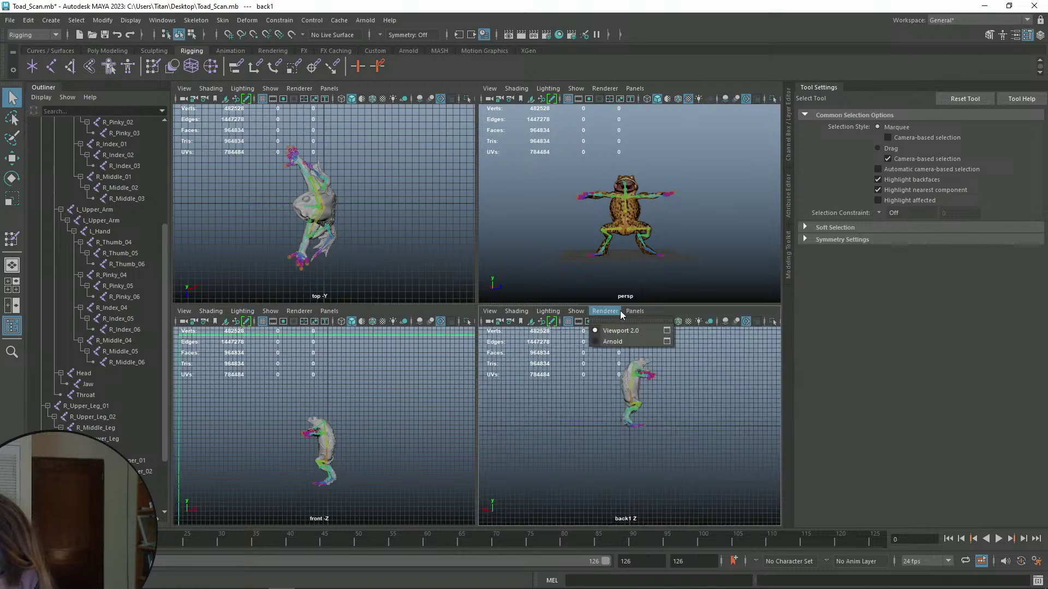
mouse_move(640, 313)
mouse_move(706, 334)
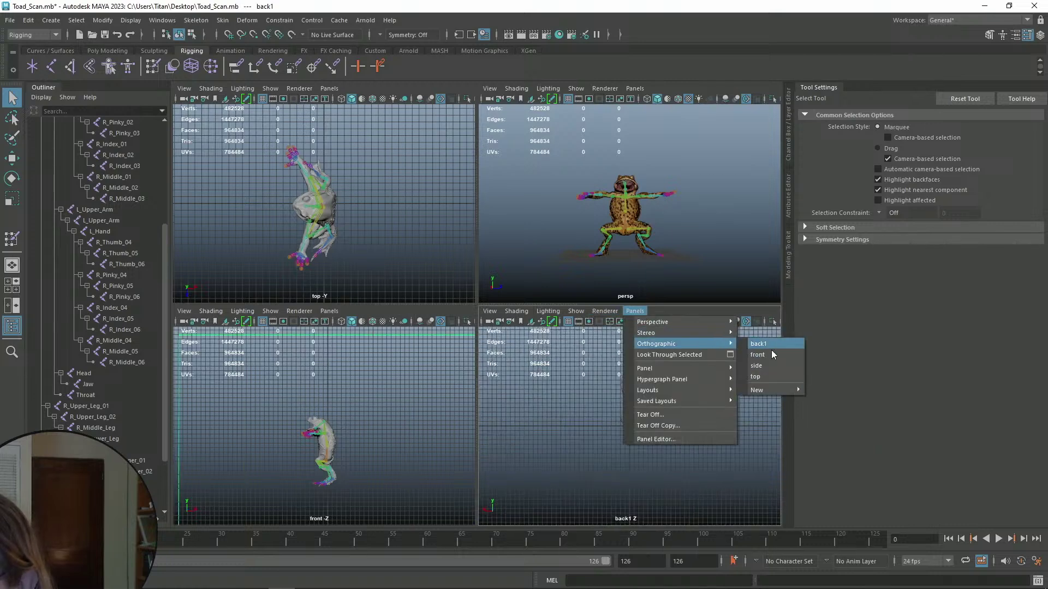
mouse_move(767, 390)
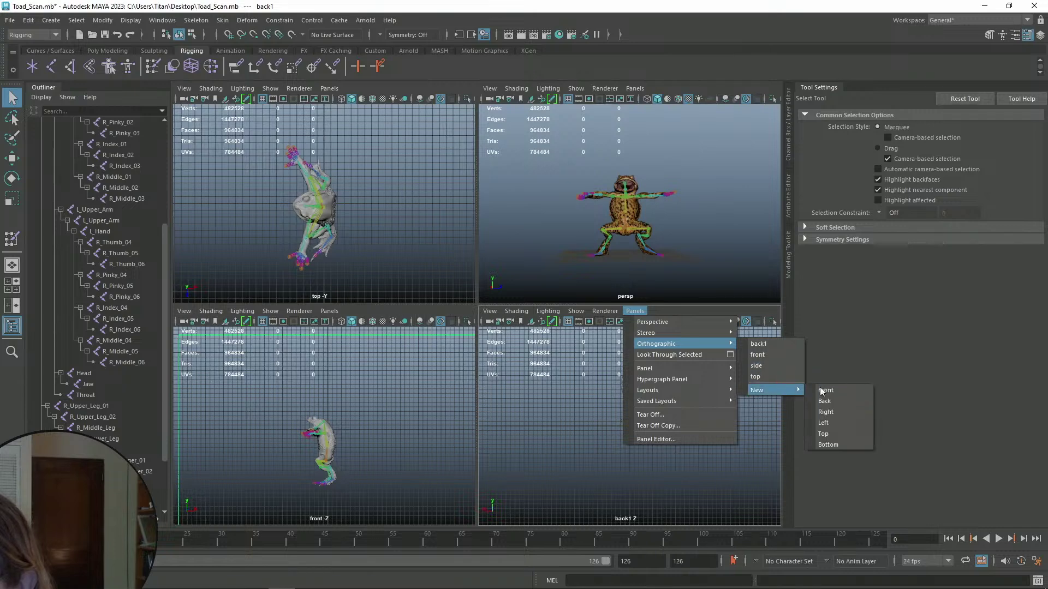
click(833, 424)
scroll(677, 398, down, 5)
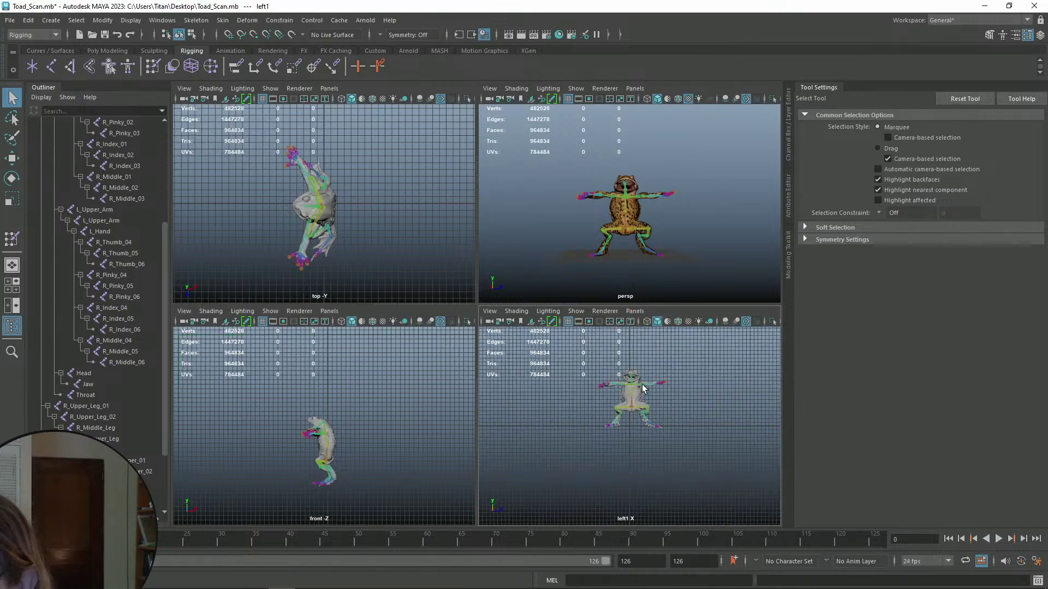
key(space)
scroll(568, 260, up, 6)
alt+middle_drag(563, 175, 579, 286)
scroll(547, 323, up, 4)
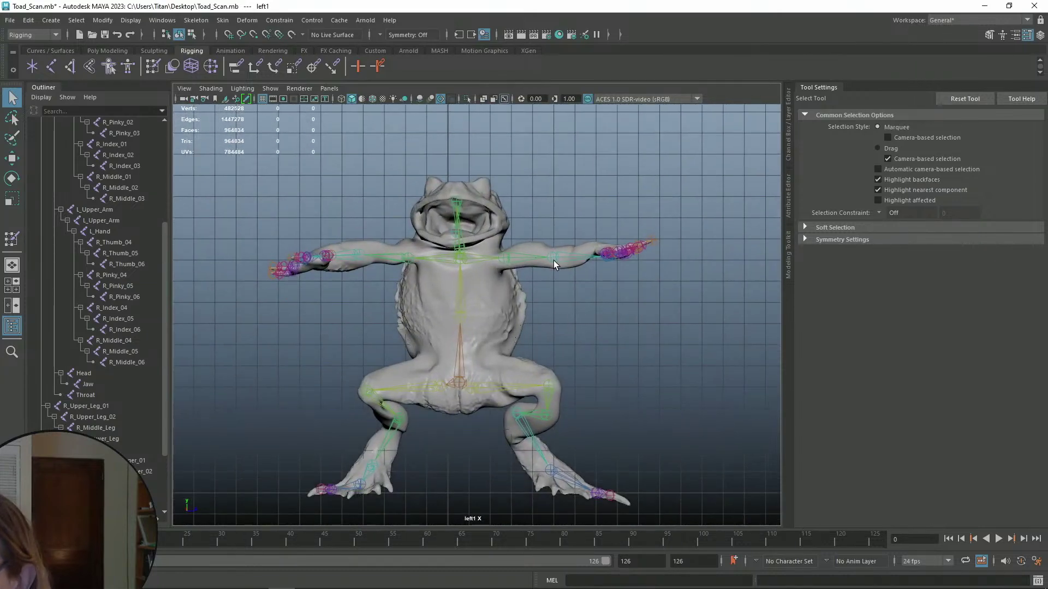
- Try rotating the shoulder joint L_Upper_Arm to change the left arm's angle, and undo the rotation
click(503, 259)
key(e)
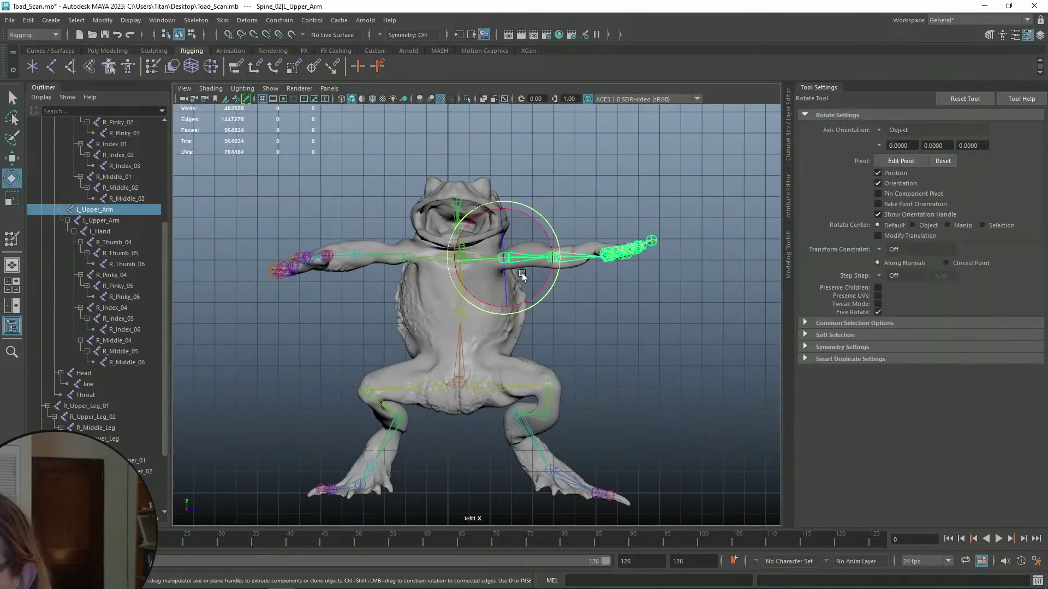
drag(545, 286, 542, 294)
drag(520, 243, 543, 277)
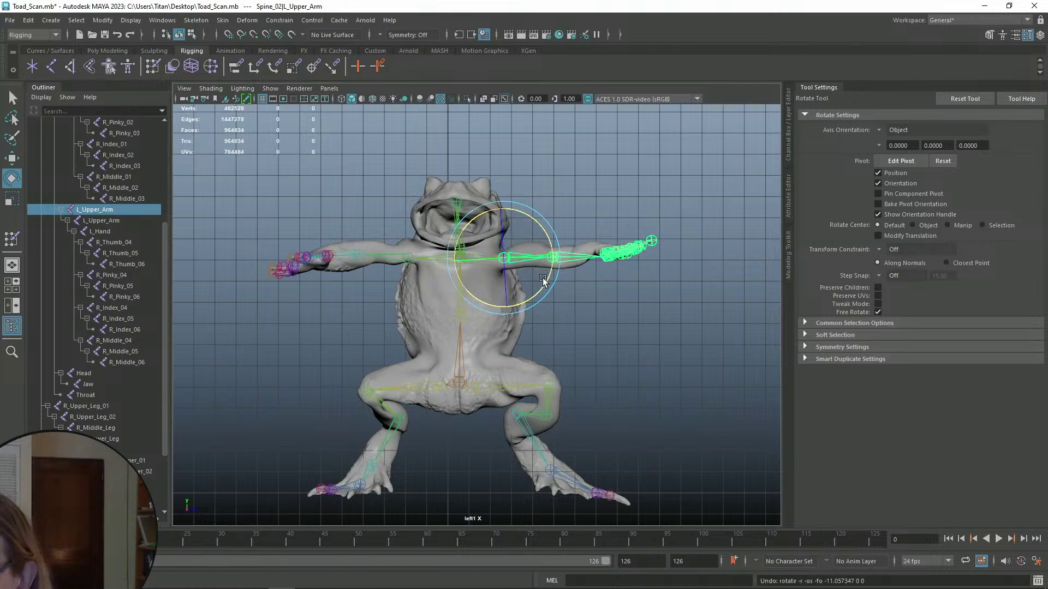
key(q)
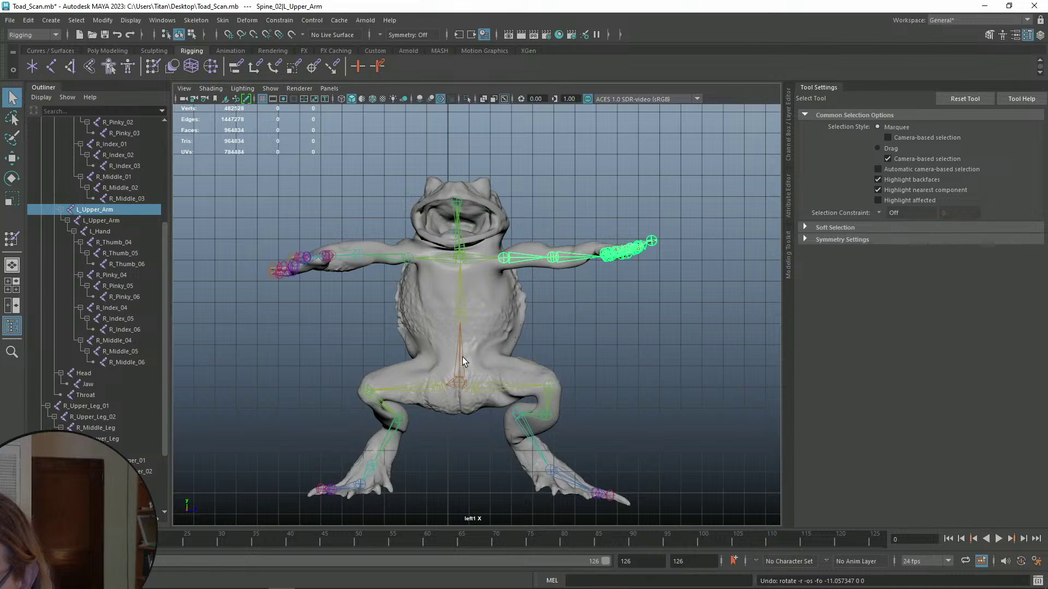
- Rotate the L_Foot joint slightly upward so the left foot lies flat on the ground line, and deselect it
scroll(456, 428, up, 4)
alt+middle_drag(456, 428, 550, 234)
scroll(465, 241, up, 2)
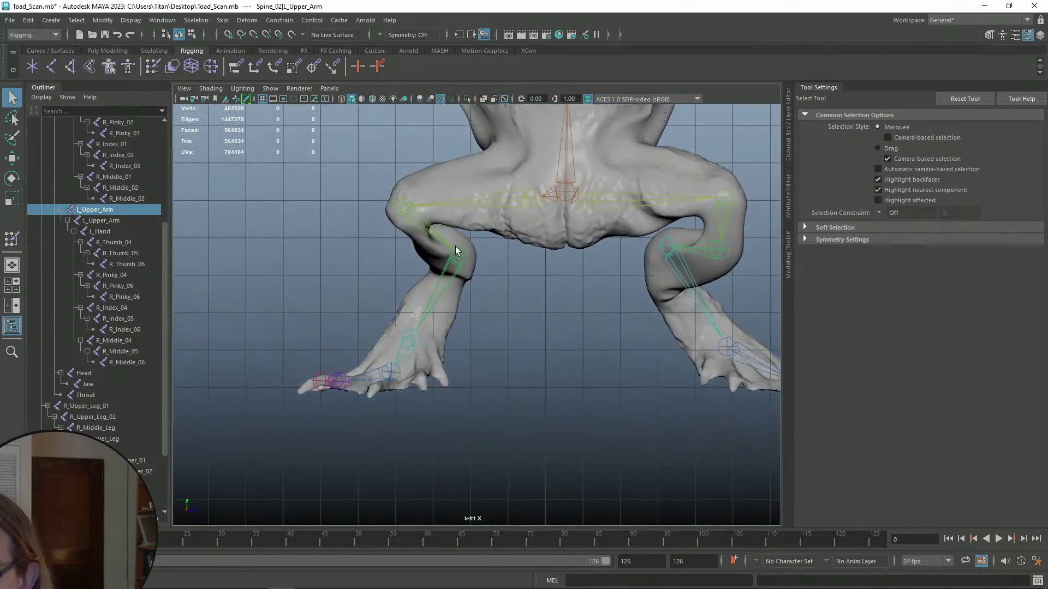
scroll(523, 285, down, 4)
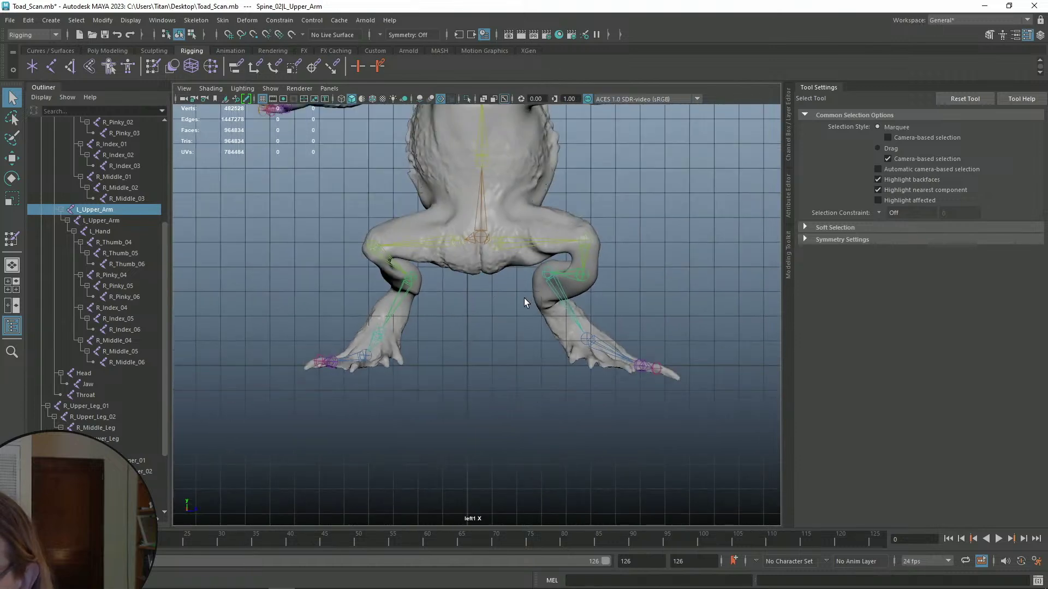
scroll(624, 273, up, 2)
click(563, 326)
key(e)
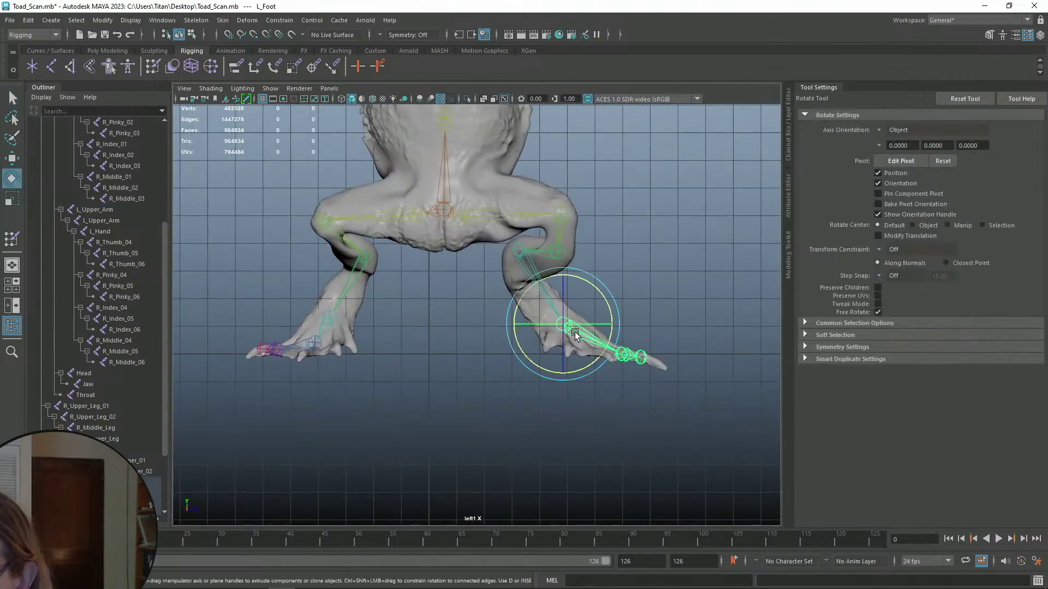
drag(607, 345, 602, 340)
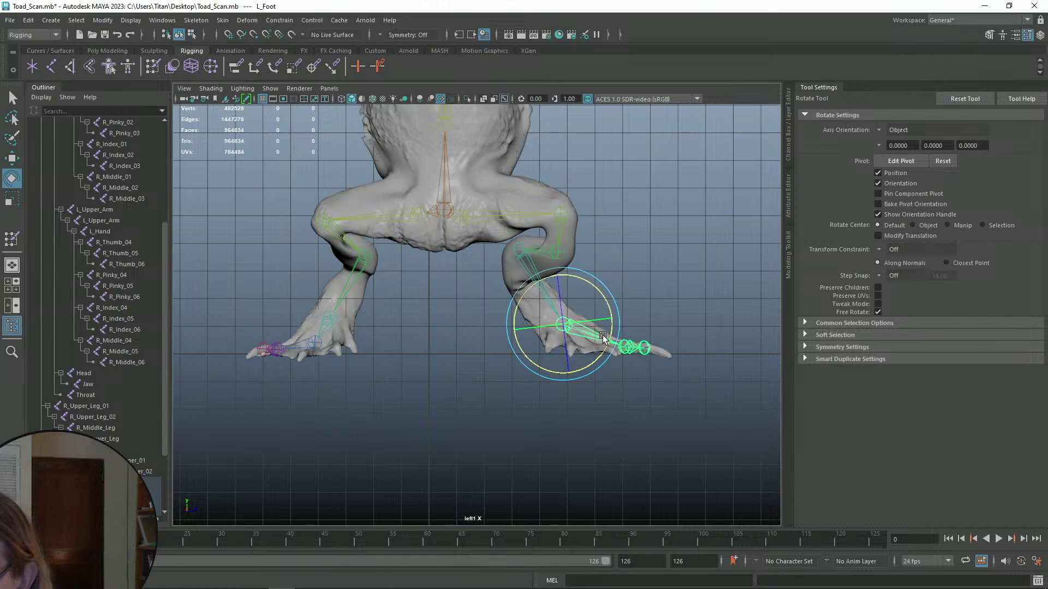
click(640, 281)
- Turn the Head joint slightly sideways so the jaw lines up with the spine, and deselect it
alt+middle_drag(650, 245, 650, 323)
alt+middle_drag(610, 295, 621, 377)
key(q)
alt+middle_drag(499, 268, 490, 290)
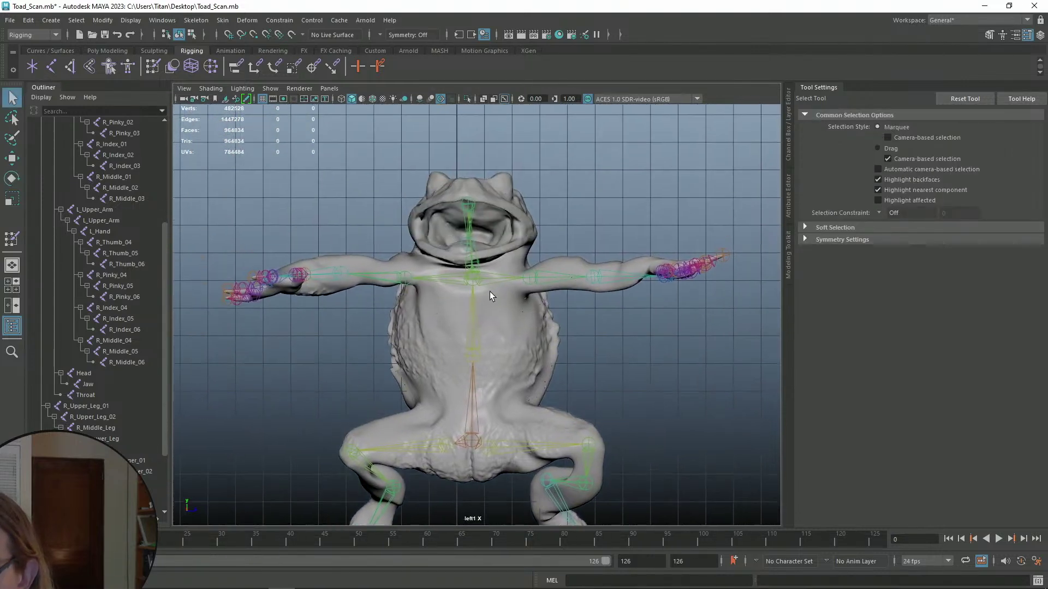
click(477, 264)
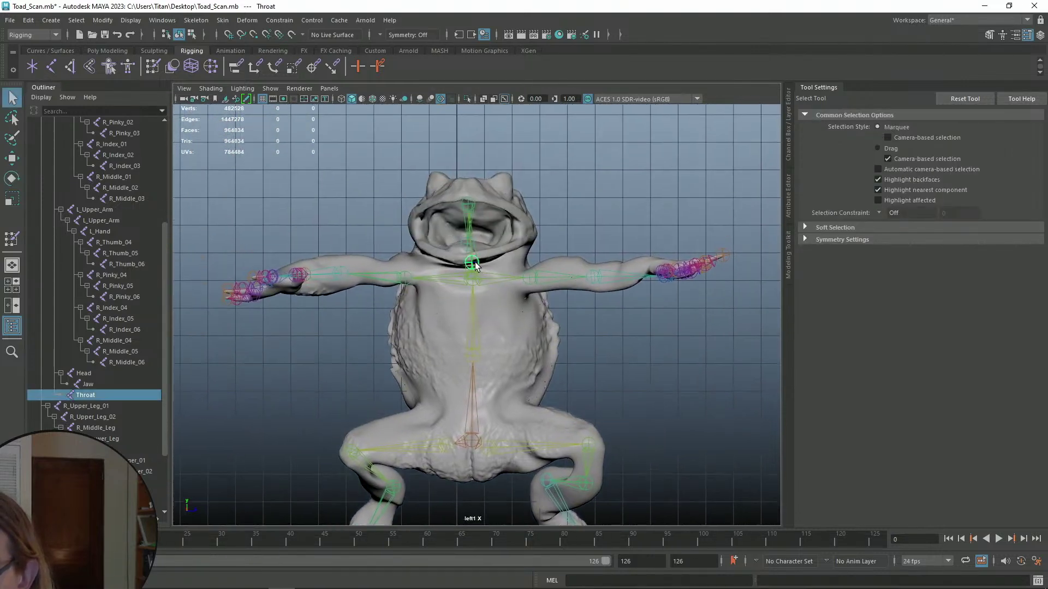
click(469, 205)
key(e)
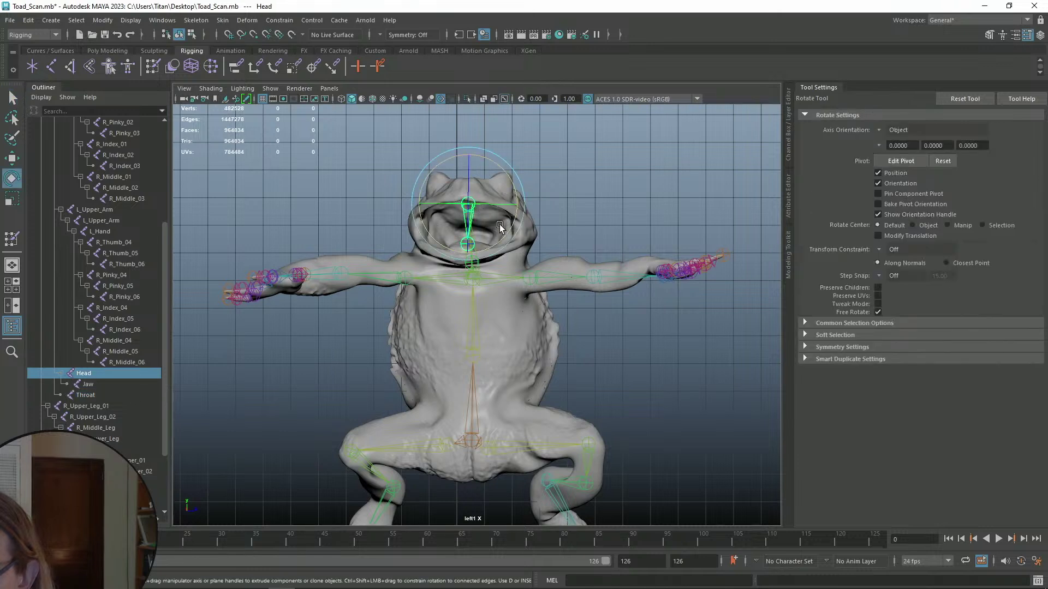
drag(496, 206, 498, 208)
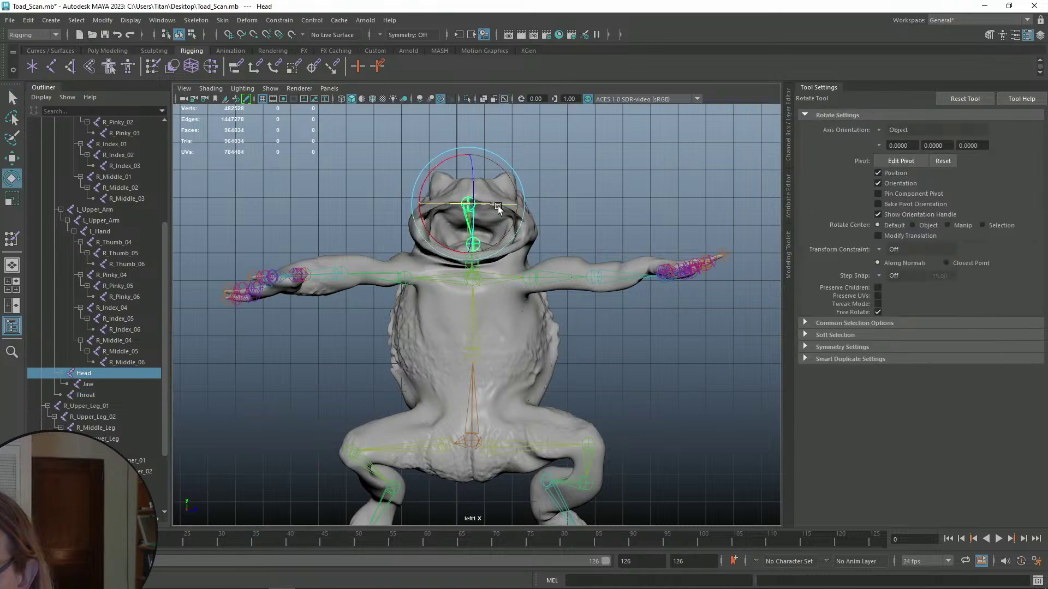
click(565, 195)
- Rotate the shoulder joint R_Upper_Arm slightly to adjust the right arm's angle, and deselect it
alt+middle_drag(579, 238, 552, 214)
scroll(551, 231, down, 2)
scroll(327, 270, up, 1)
alt+middle_drag(345, 270, 364, 279)
click(364, 275)
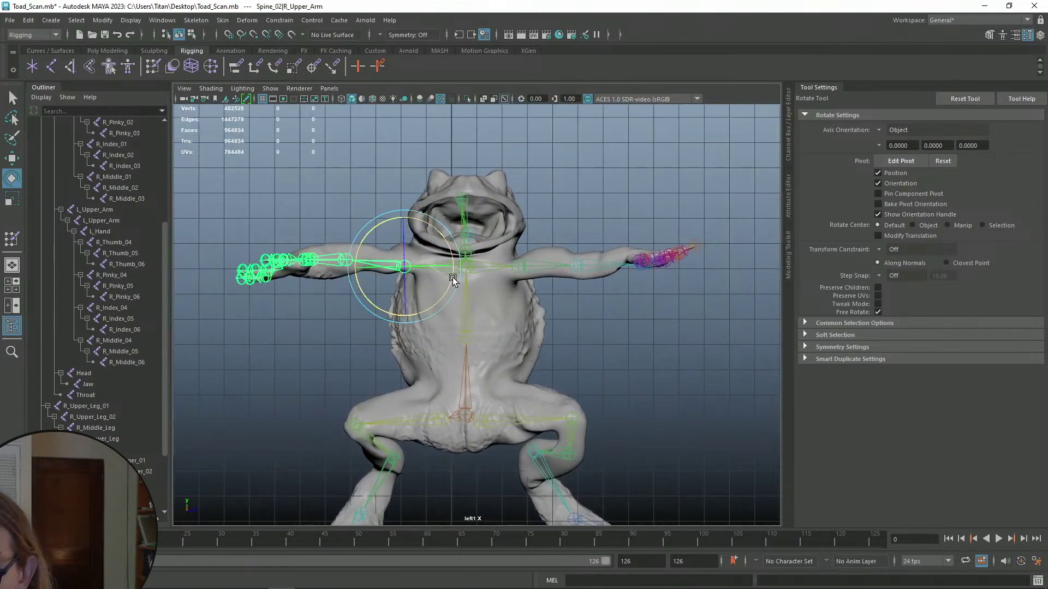
drag(454, 279, 453, 281)
click(313, 197)
alt+middle_drag(565, 266, 490, 261)
key(q)
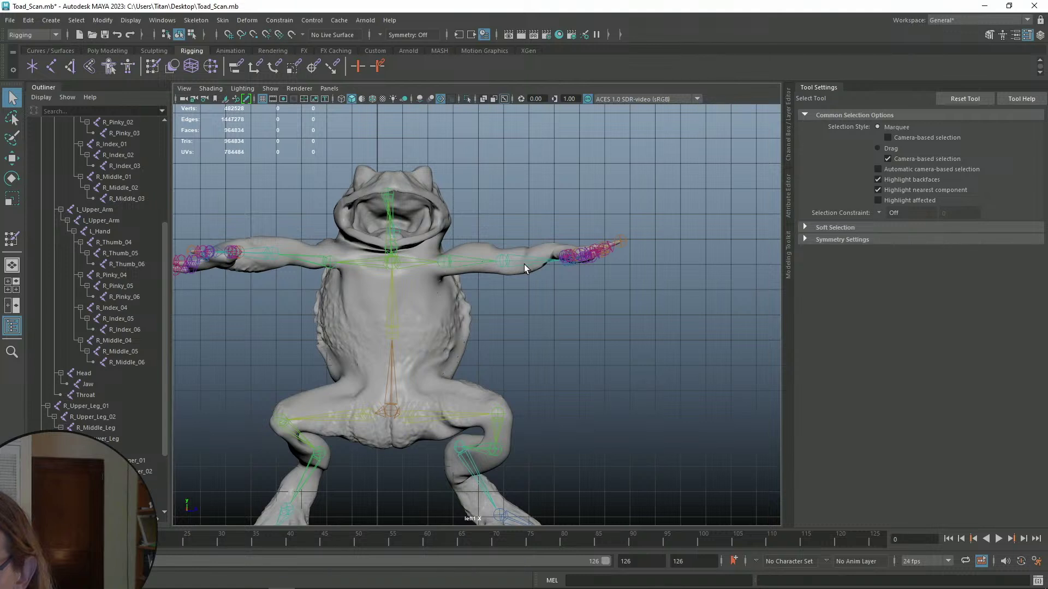
click(443, 264)
click(566, 316)
alt+middle_drag(614, 298, 574, 297)
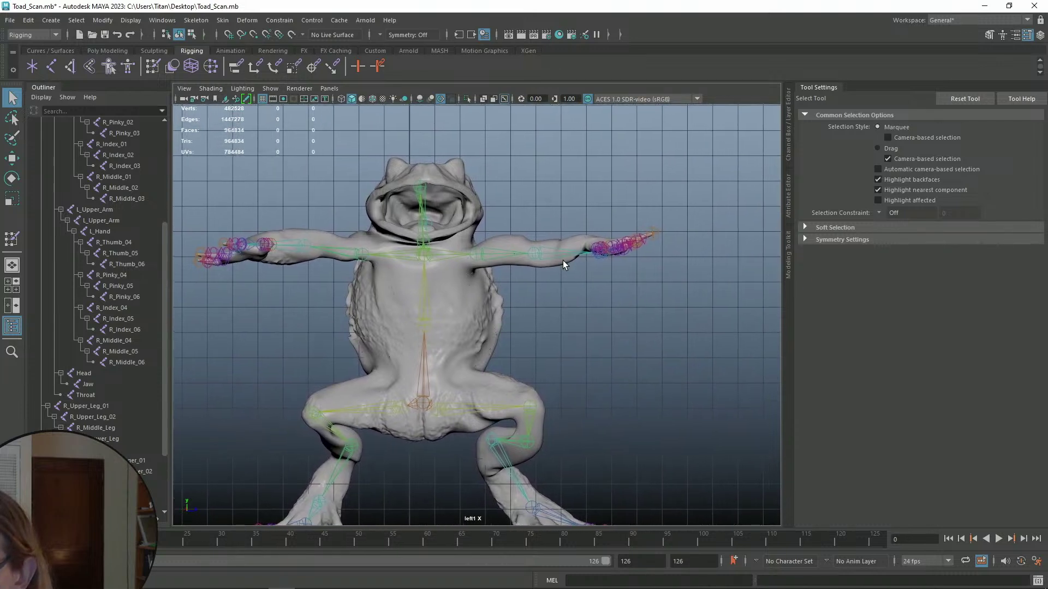
- Rotate the L_Hand joint so the raised fingers of the left hand come down to a roughly level position
click(594, 256)
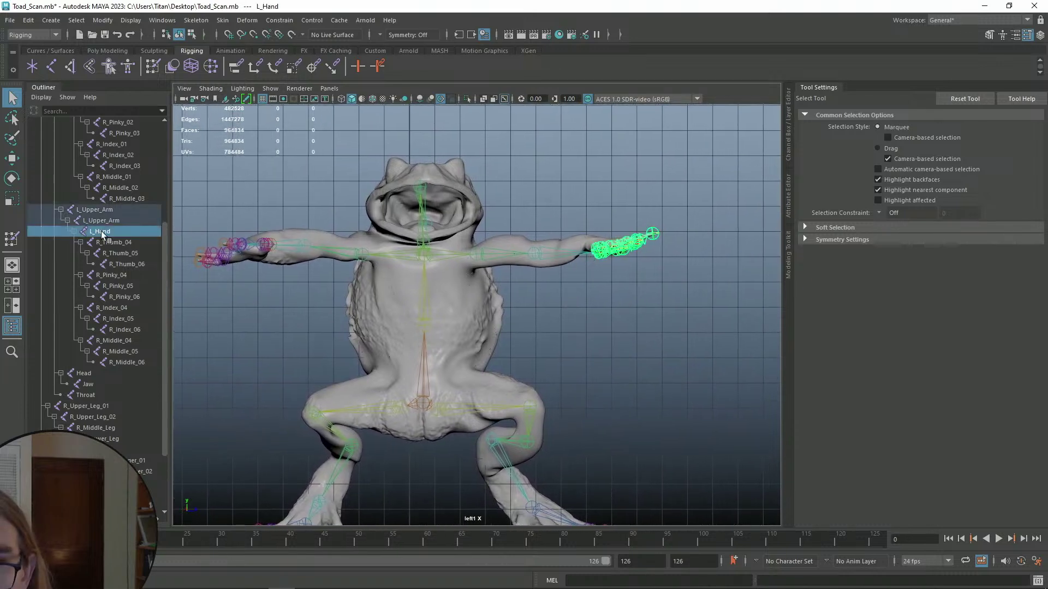
key(e)
key(w)
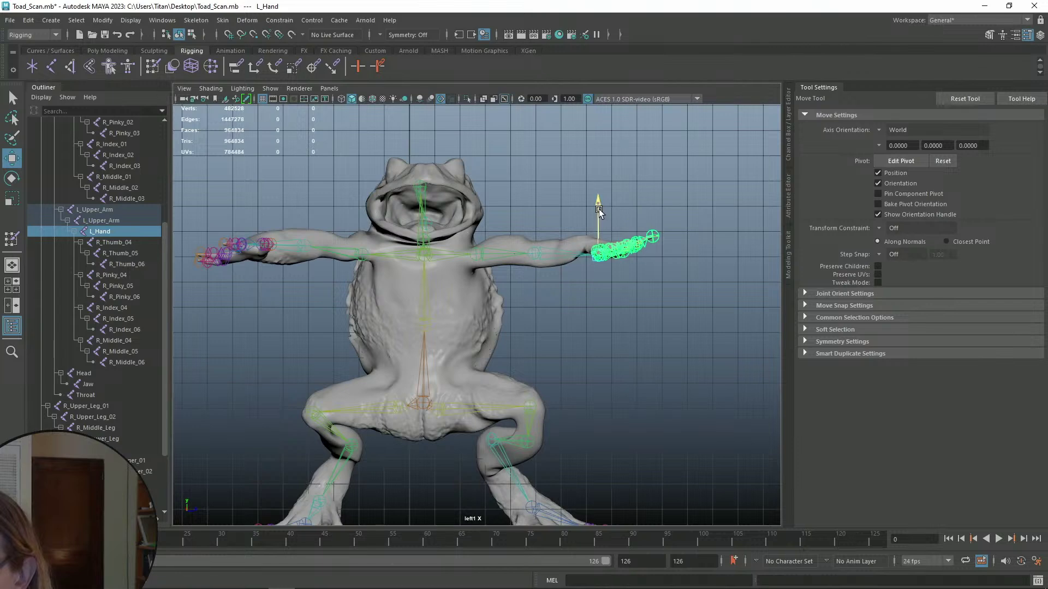
scroll(488, 362, up, 3)
scroll(565, 300, up, 5)
scroll(600, 303, down, 8)
scroll(626, 287, up, 5)
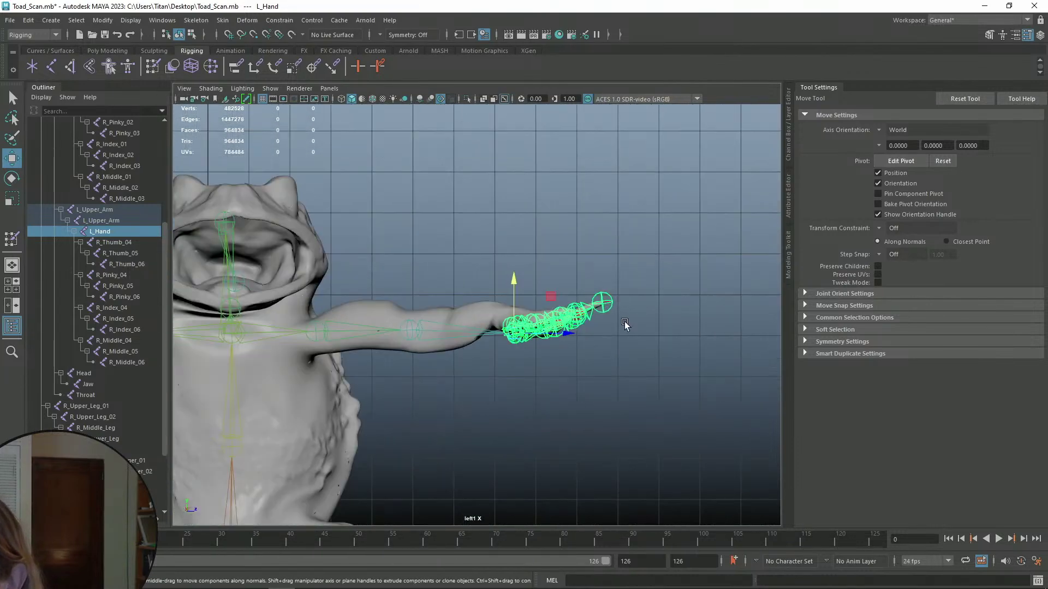
scroll(632, 324, up, 4)
key(e)
mouse_move(457, 321)
mouse_down()
mouse_move(461, 339)
mouse_move(470, 333)
mouse_up()
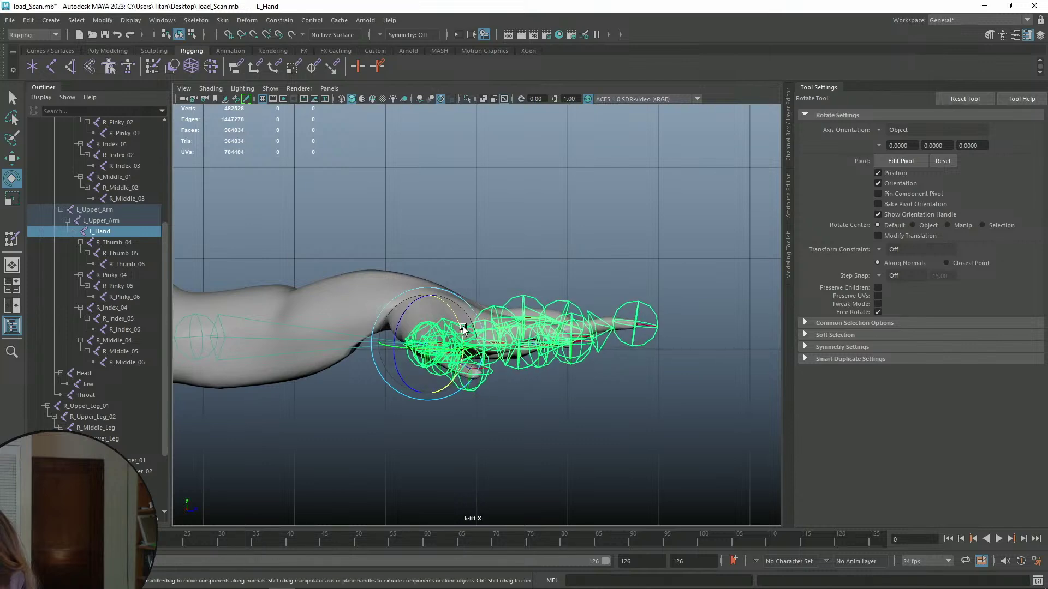
- Move the L_Hand joint slightly down to adjust the left wrist's height
key(w)
drag(425, 294, 432, 300)
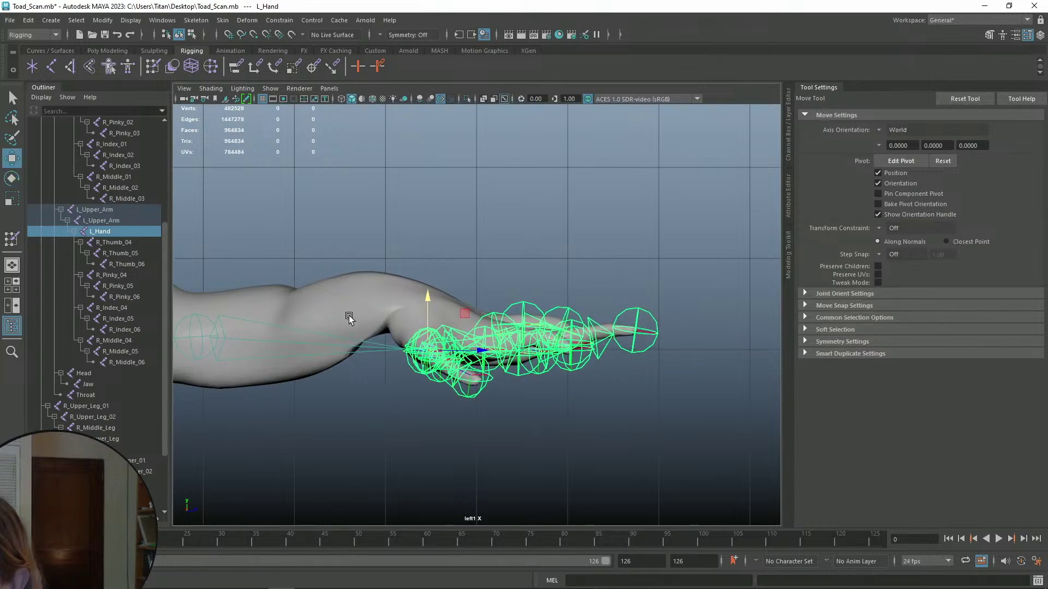
key(q)
- Examine the whole toad's pose from the front, comparing the arms, legs and head on both sides
scroll(447, 286, down, 5)
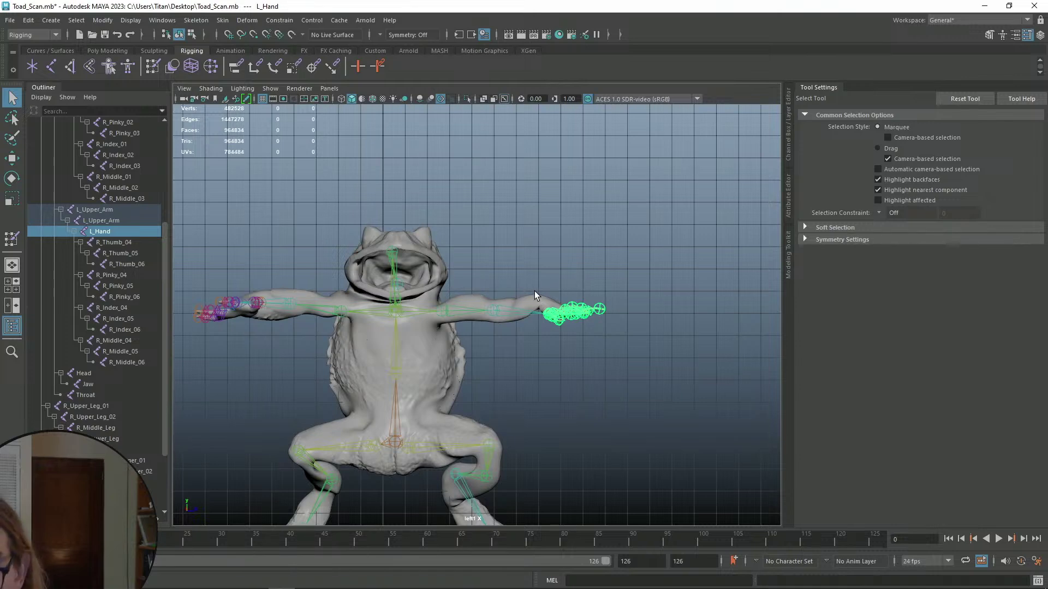
scroll(476, 311, up, 2)
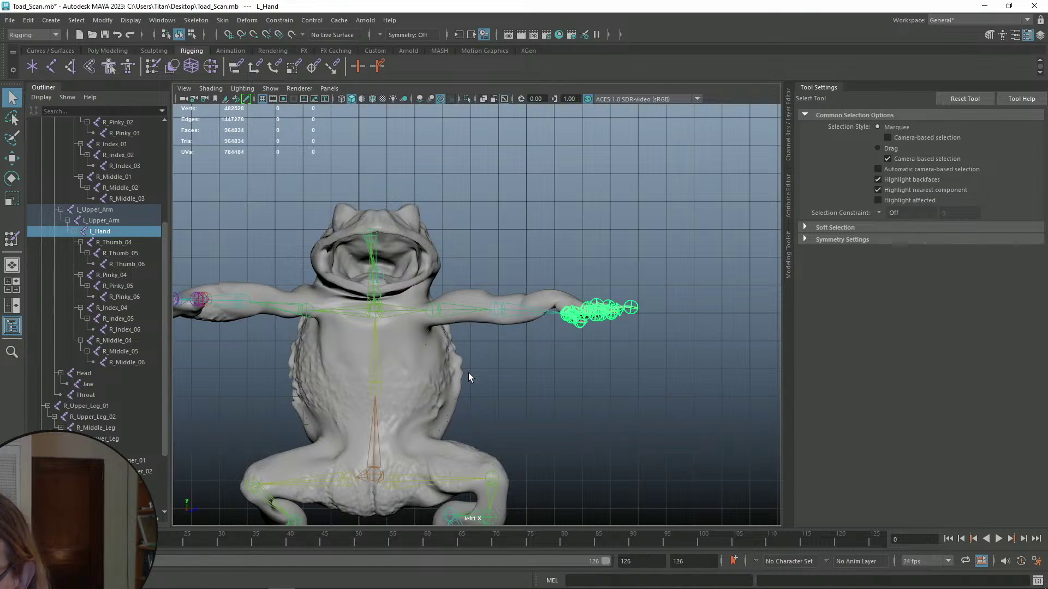
alt+middle_drag(515, 387, 567, 218)
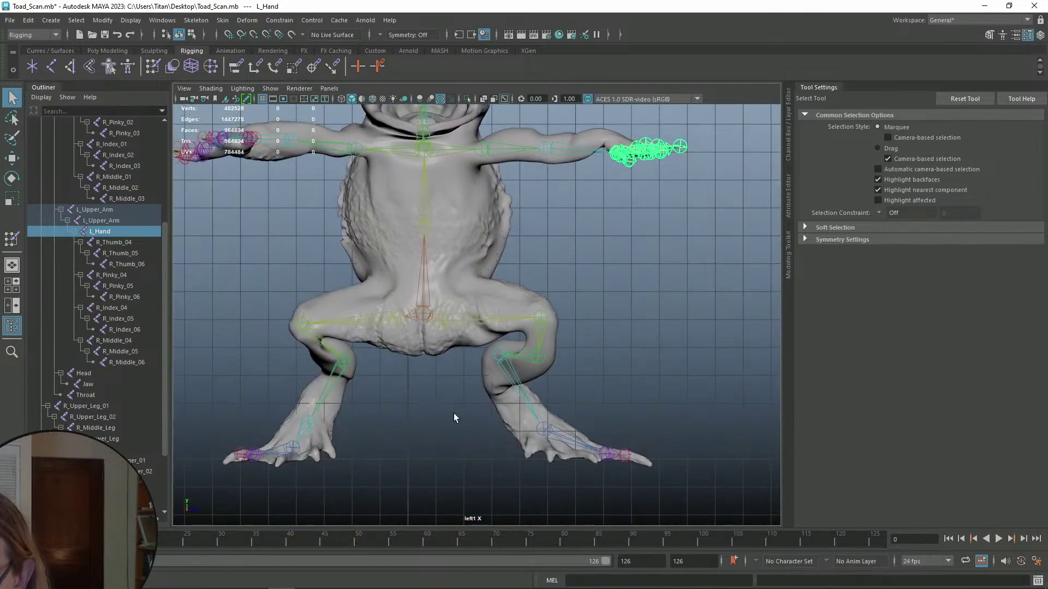
alt+middle_drag(568, 283, 518, 352)
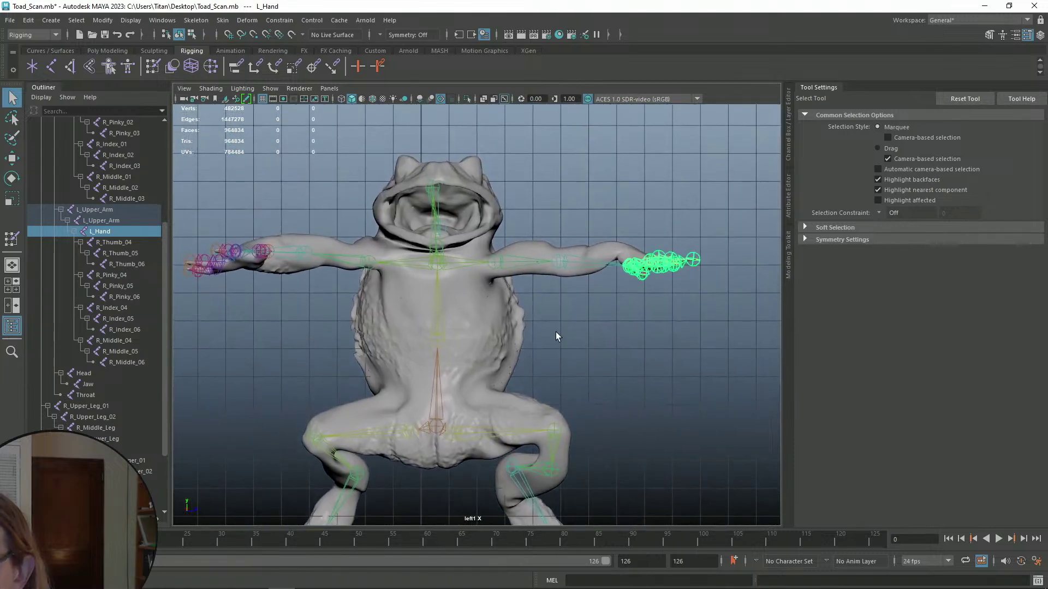
scroll(544, 302, up, 5)
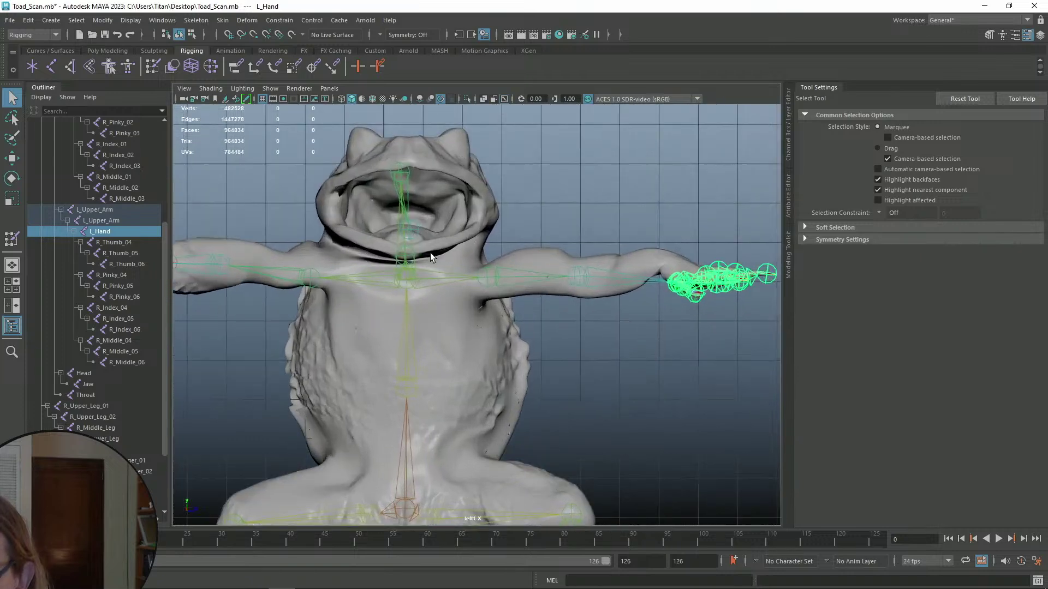
scroll(507, 330, down, 2)
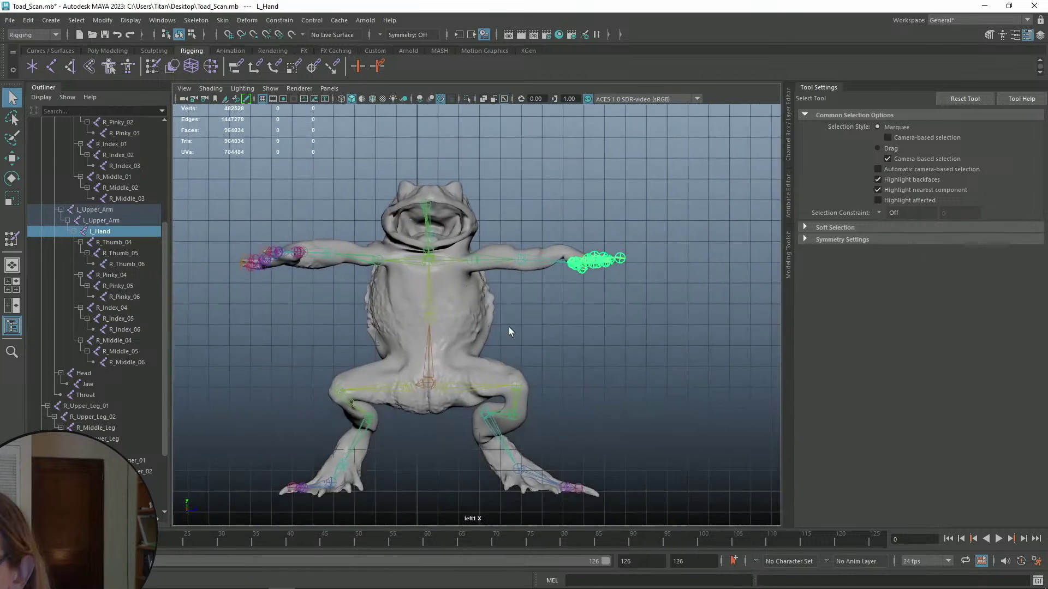
- Rotate the R_Hand joint in the perspective view so the right hand's fingers extend roughly level with the thumb hanging below
key(space)
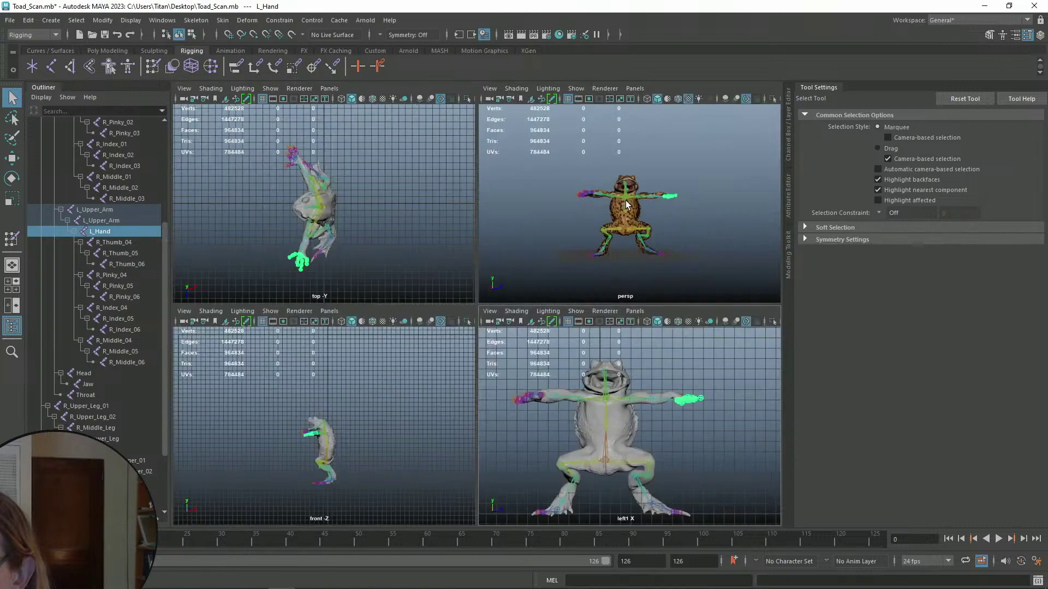
key(space)
click(630, 256)
alt+drag(630, 256, 562, 349)
scroll(557, 354, up, 5)
alt+drag(552, 308, 663, 355)
click(532, 404)
alt+drag(600, 393, 576, 381)
alt+middle_drag(577, 381, 545, 264)
scroll(545, 264, up, 5)
alt+drag(546, 264, 554, 273)
alt+drag(636, 356, 498, 224)
key(e)
alt+drag(563, 236, 494, 322)
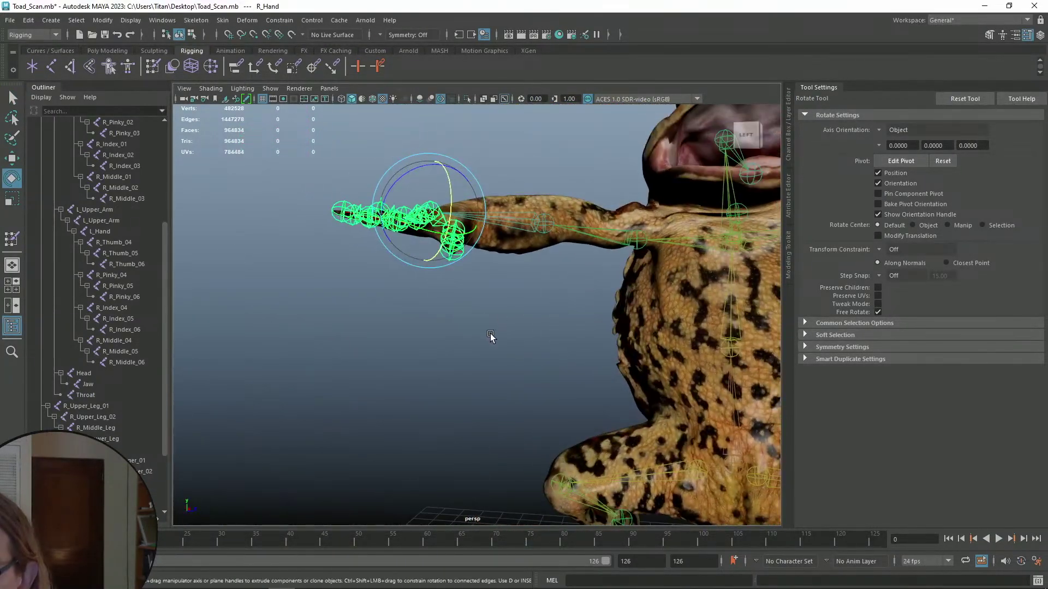
- Refine the R_Hand joint's rotation slightly in the front orthographic view to align the right hand with its arm, and deselect it
key(space)
key(space)
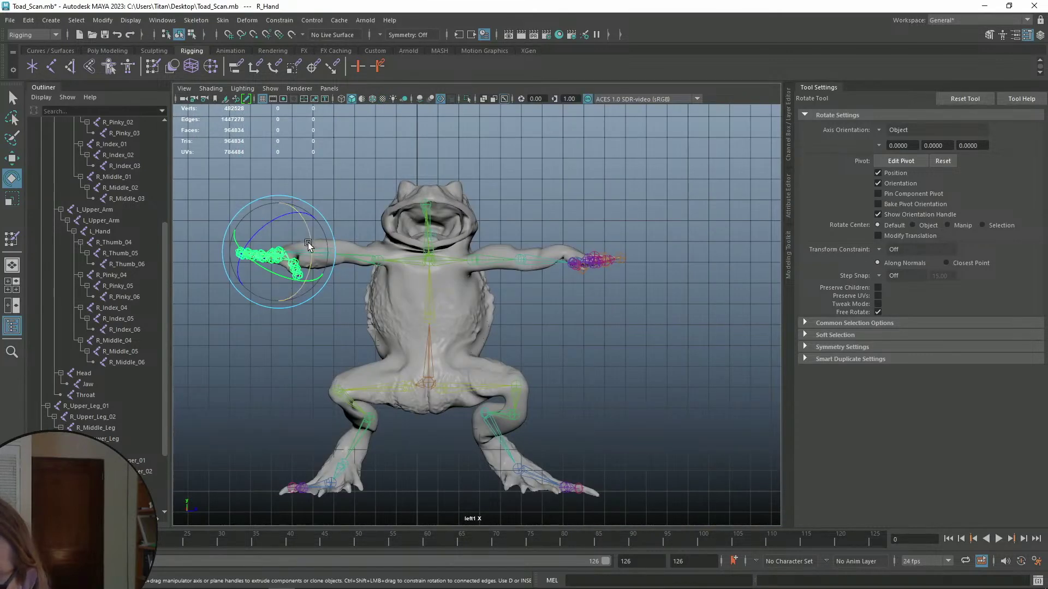
scroll(281, 244, up, 1)
scroll(281, 244, up, 2)
alt+middle_drag(281, 244, 561, 297)
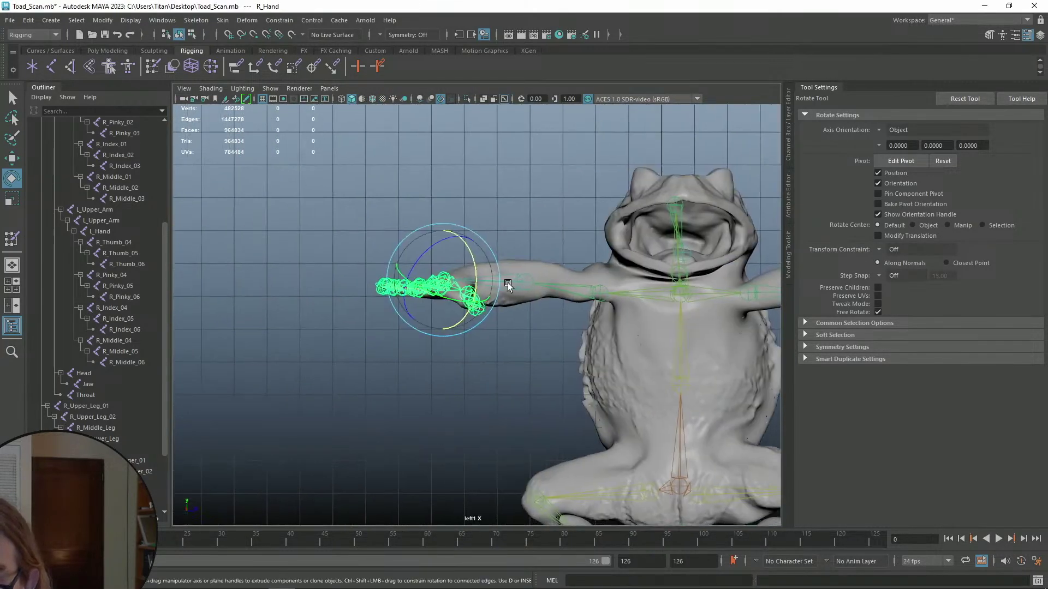
scroll(561, 296, up, 7)
alt+middle_drag(442, 318, 477, 343)
drag(439, 211, 440, 221)
drag(391, 186, 386, 192)
click(486, 384)
- Check the whole toad's pose from the front in the textured perspective view and save the scene
scroll(490, 392, down, 9)
alt+middle_drag(558, 393, 435, 382)
key(space)
drag(696, 358, 684, 265)
scroll(592, 341, down, 7)
alt+middle_drag(674, 353, 581, 346)
alt+drag(588, 349, 558, 353)
key(q)
scroll(578, 345, up, 5)
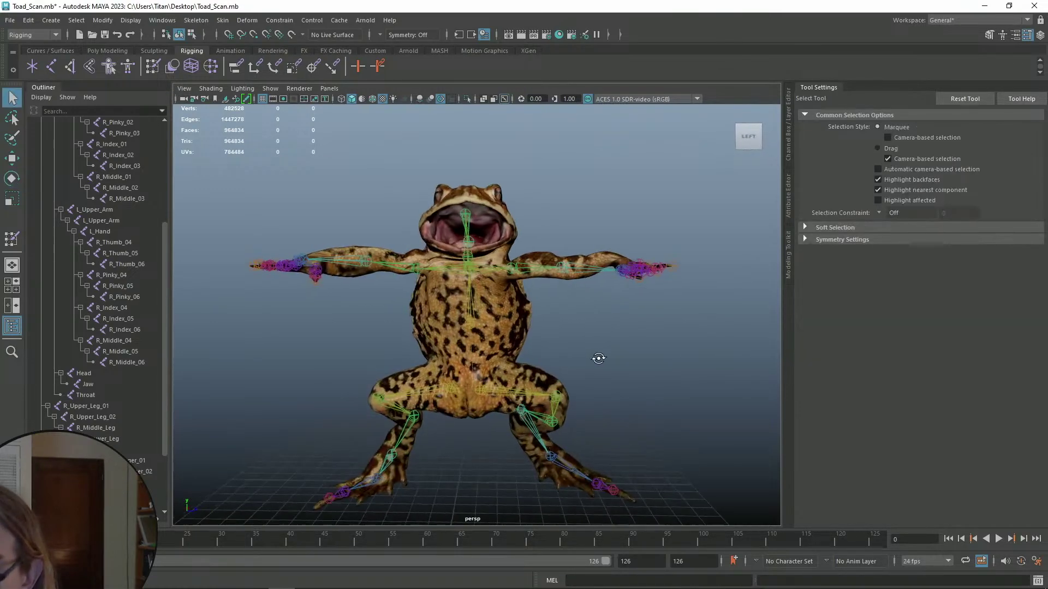
key(ctrl+s)
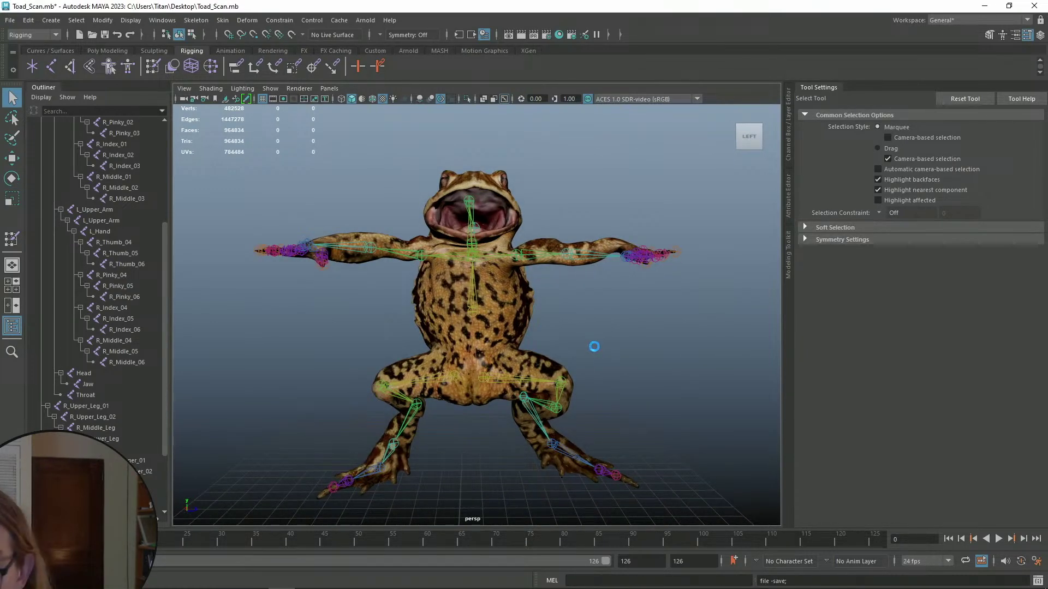
- Collapse the Spine_01, R_Upper_Leg_01 and L_Upper_Leg_01 joint hierarchies under Pelvis and save the scene
scroll(104, 276, up, 3)
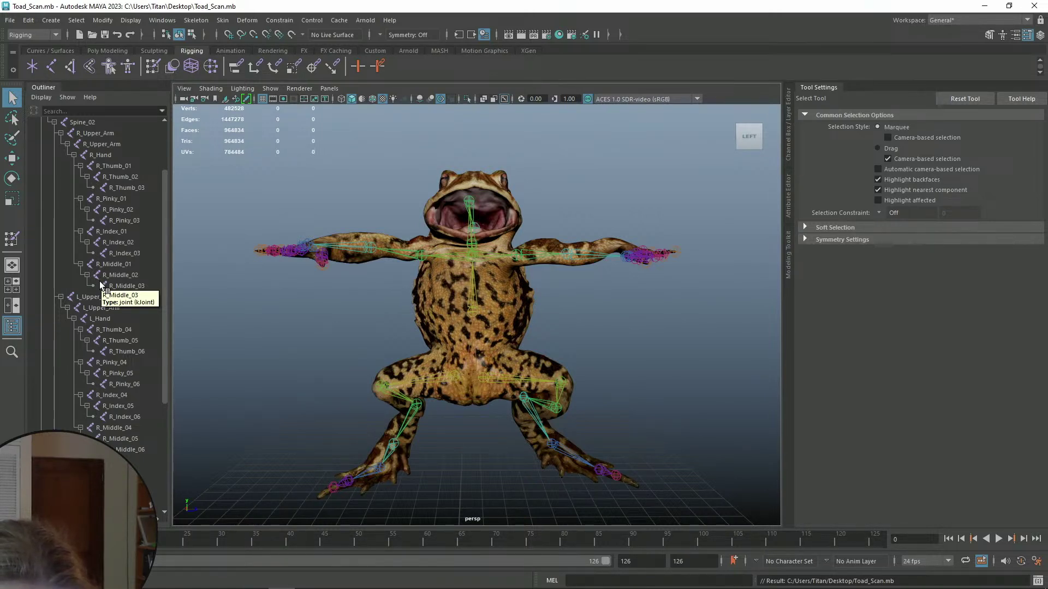
scroll(95, 318, up, 3)
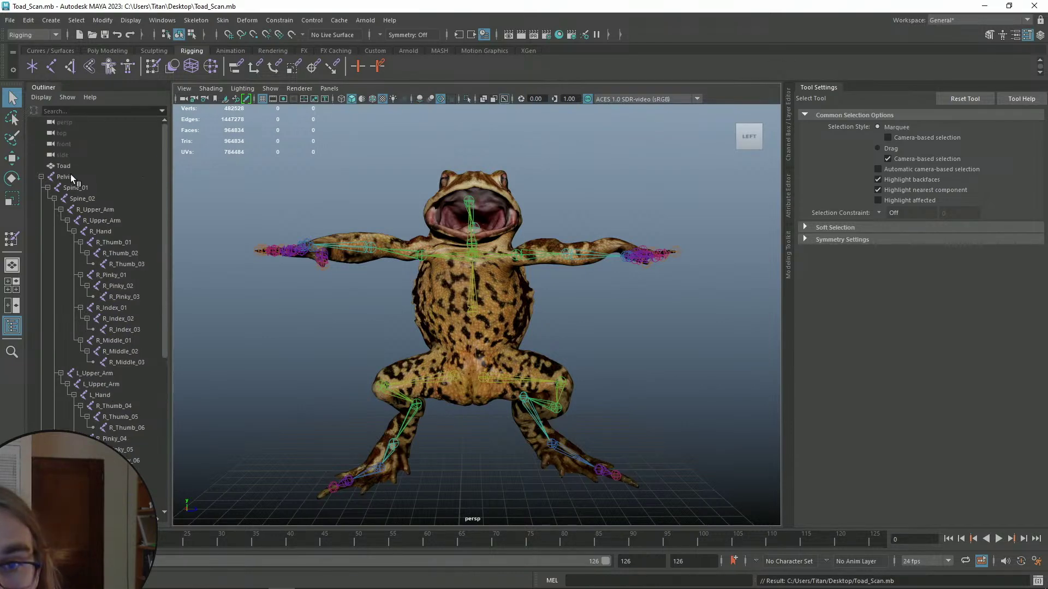
click(48, 188)
click(48, 199)
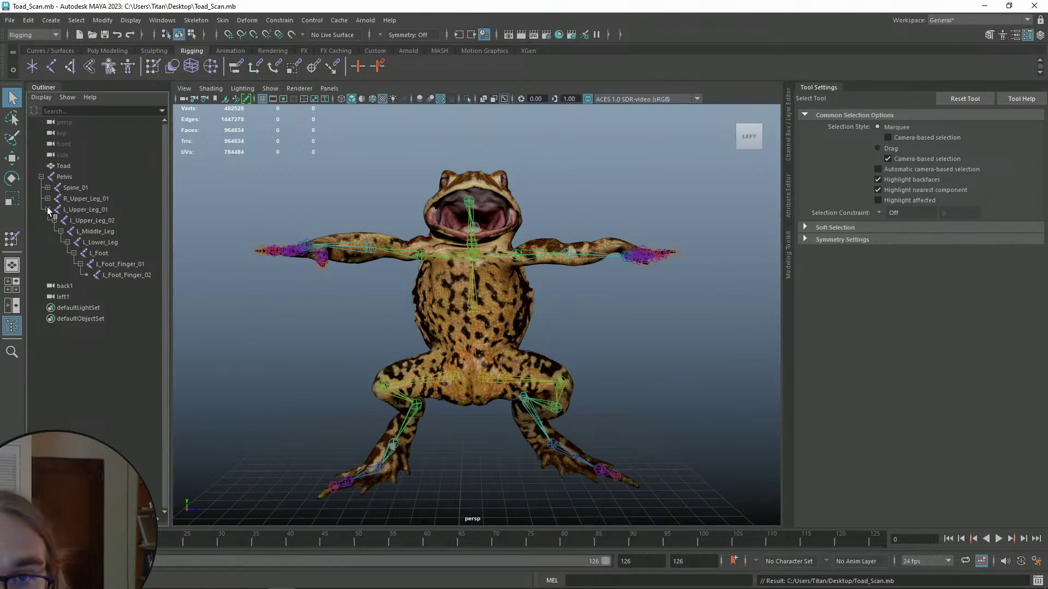
click(47, 209)
scroll(594, 335, down, 2)
scroll(588, 326, up, 3)
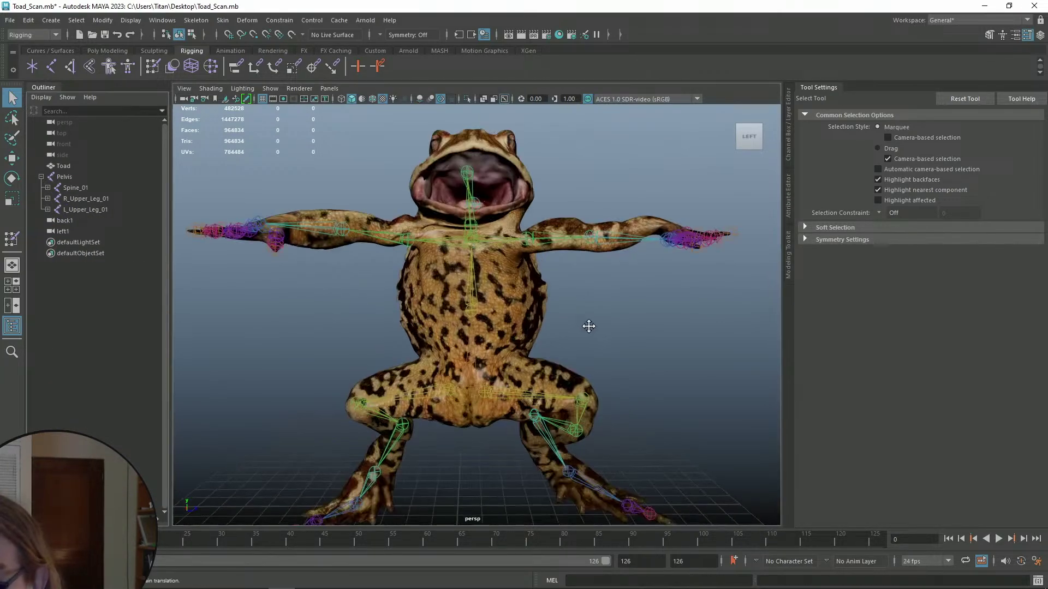
scroll(588, 326, down, 3)
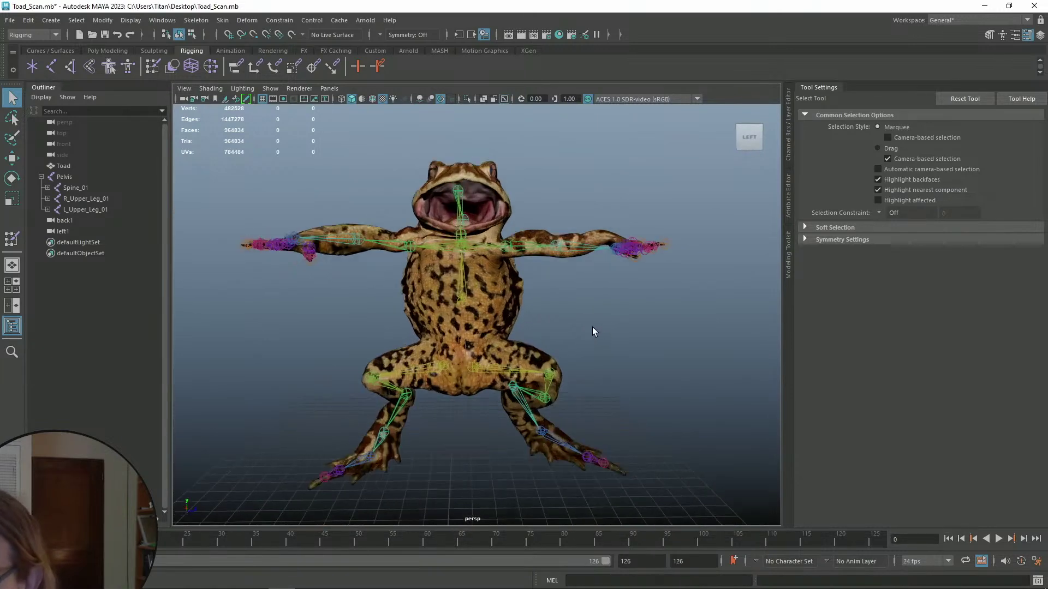
key(ctrl+s)
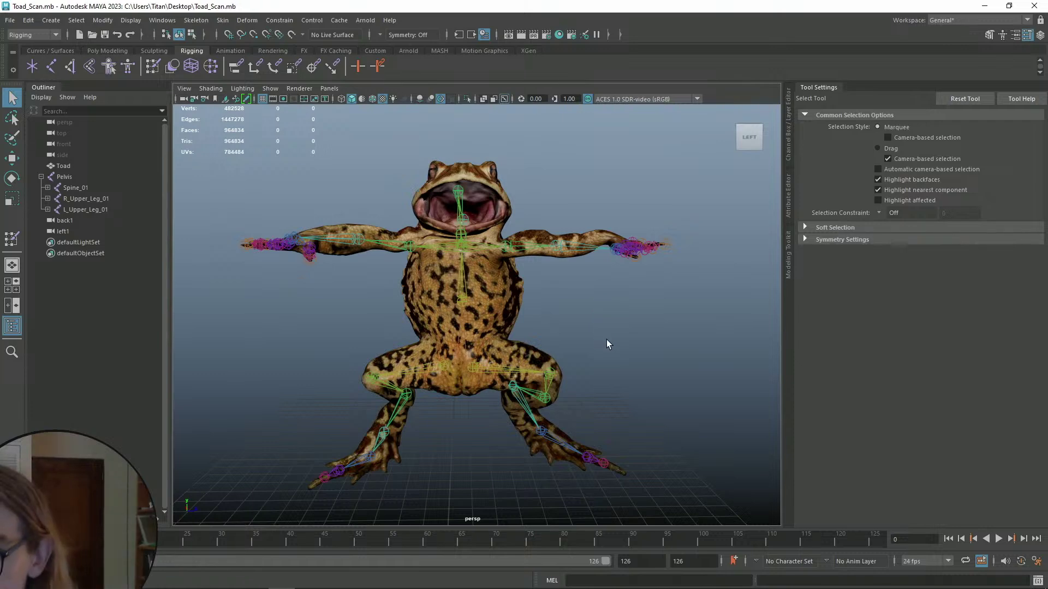
- Save the toad scene again with the full pose framed in the perspective view
scroll(589, 321, up, 2)
scroll(588, 322, down, 2)
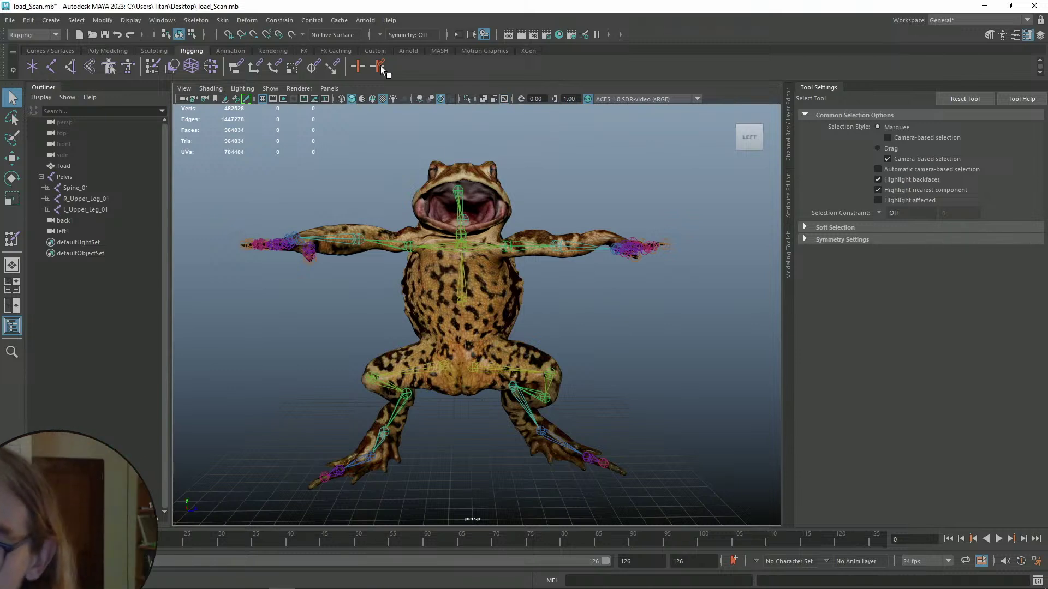
mouse_move(594, 305)
alt+mouse_down()
mouse_move(558, 317)
mouse_move(596, 315)
alt+mouse_up()
key(ctrl+s)
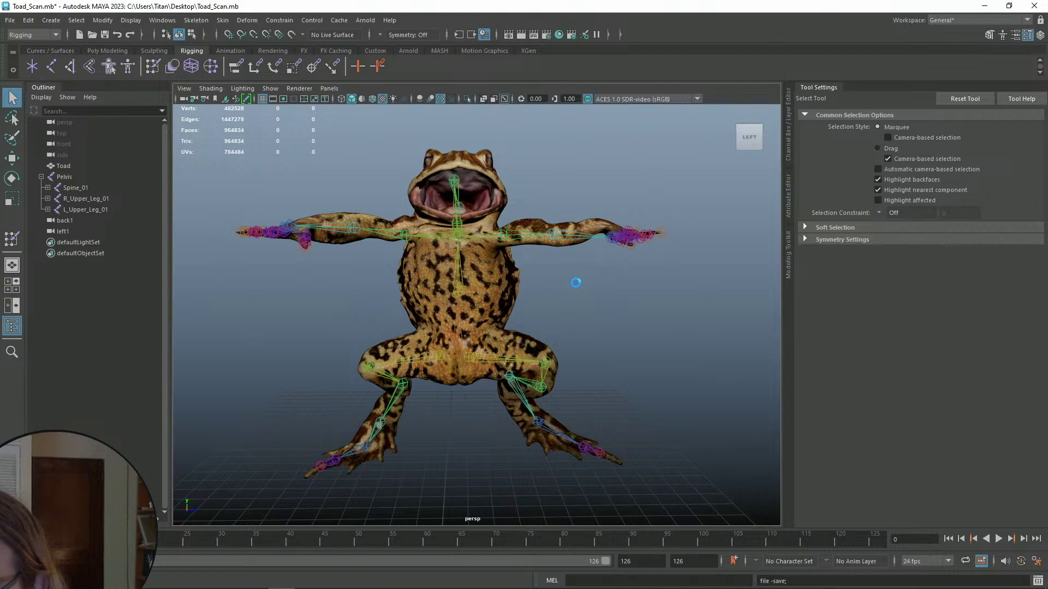
scroll(563, 297, down, 4)
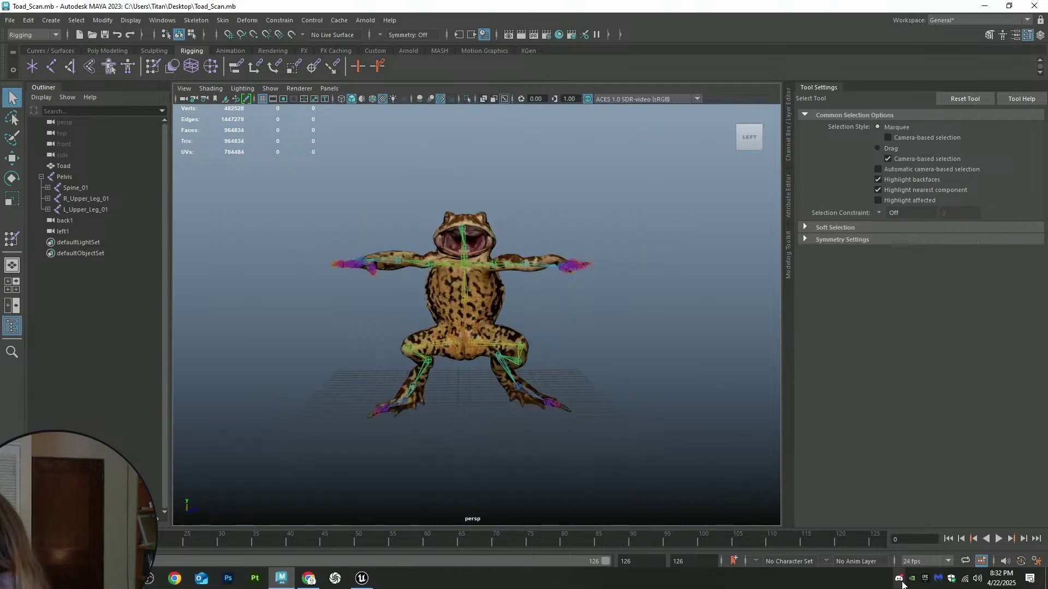
scroll(552, 321, up, 3)
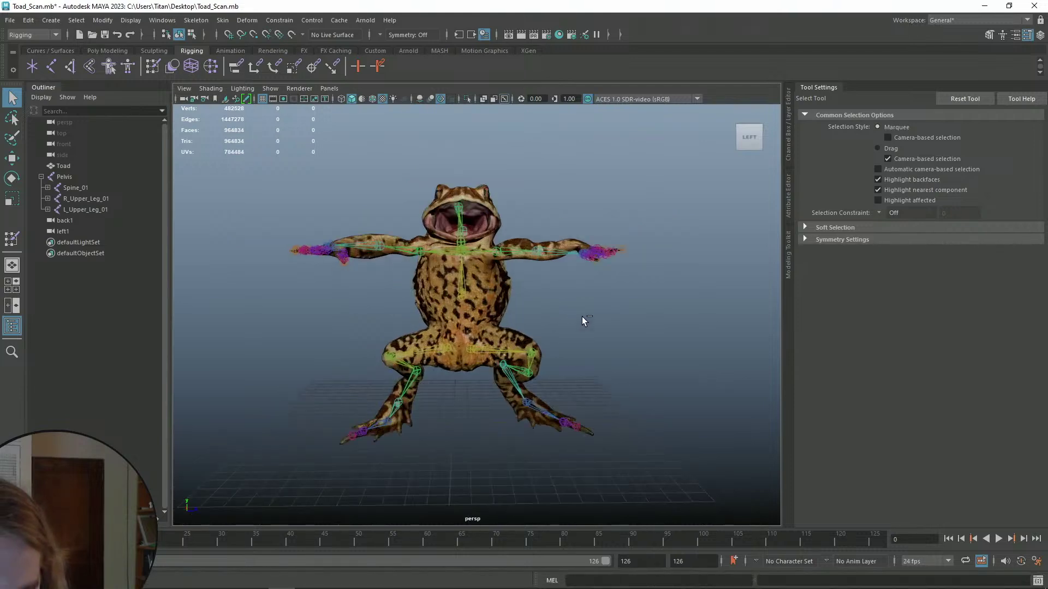
key(ctrl+s)
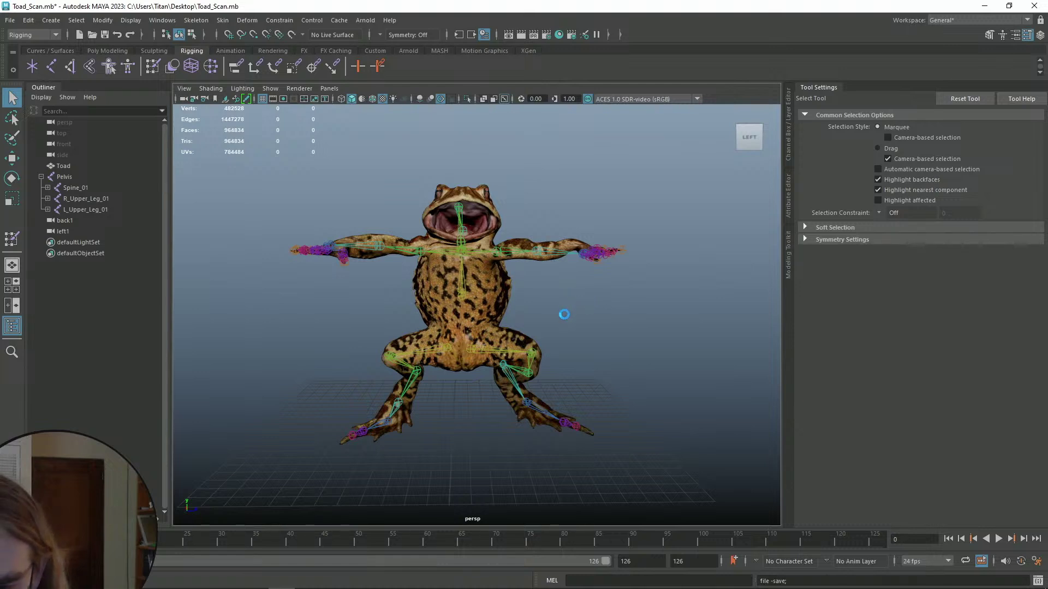
- Select the Toad mesh and set up an Export Selection with OBJexport as the file type
click(504, 294)
click(564, 310)
scroll(569, 325, up, 3)
click(519, 316)
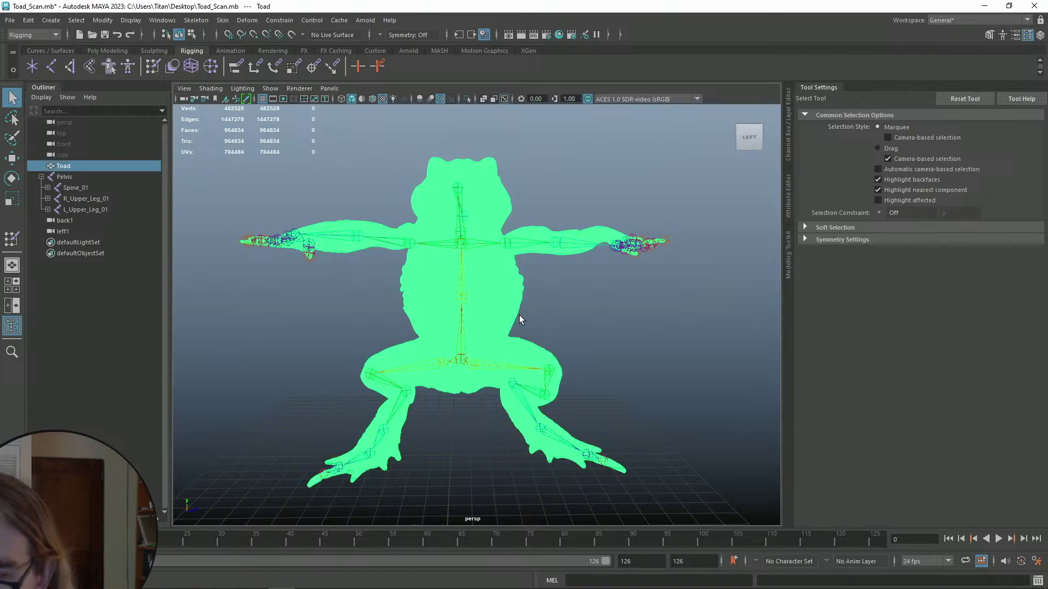
click(10, 19)
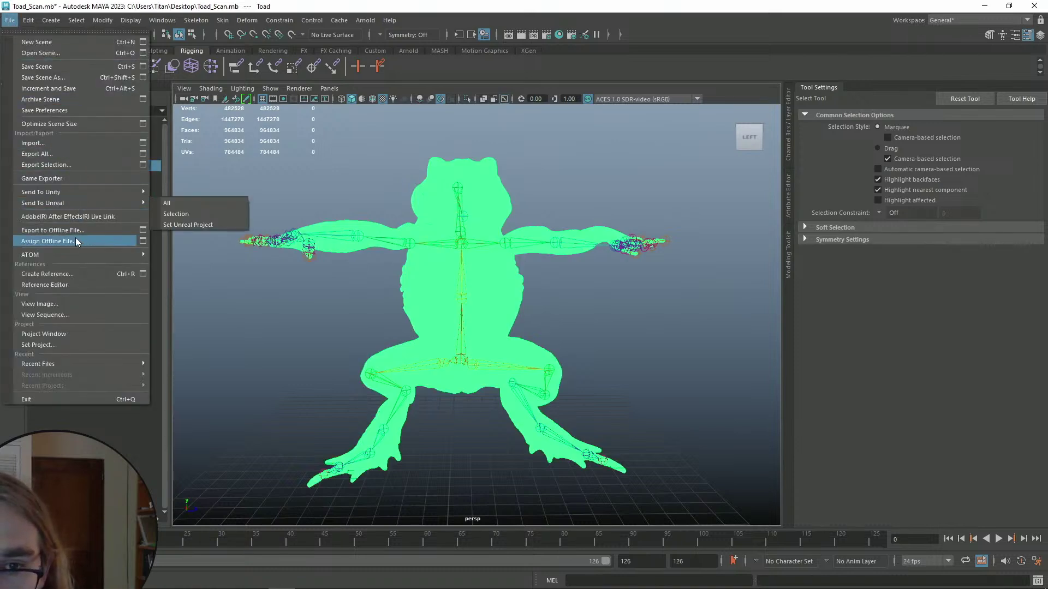
click(74, 165)
click(218, 435)
scroll(223, 494, up, 3)
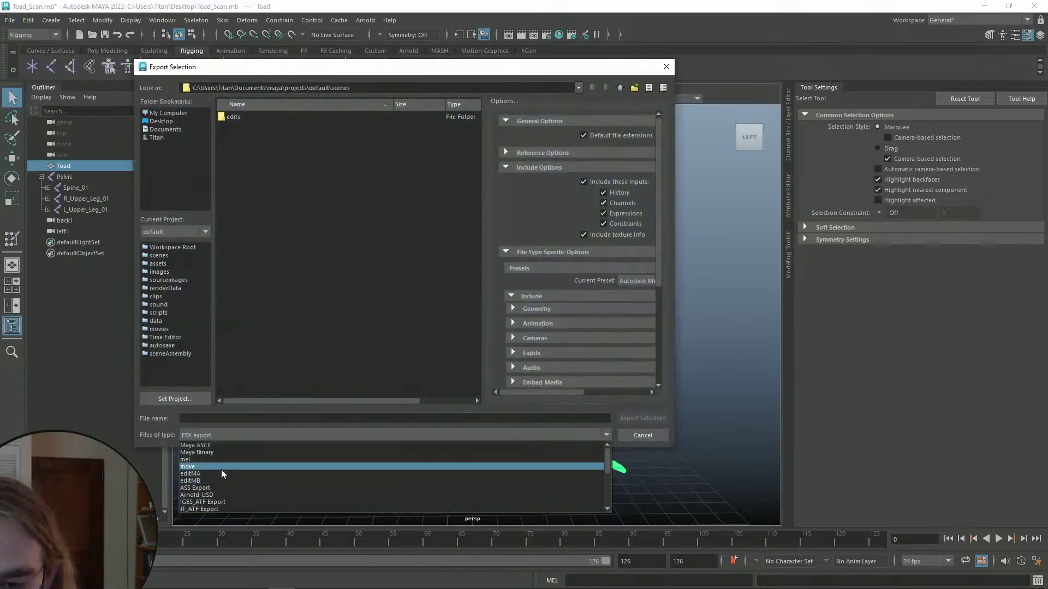
scroll(228, 489, down, 2)
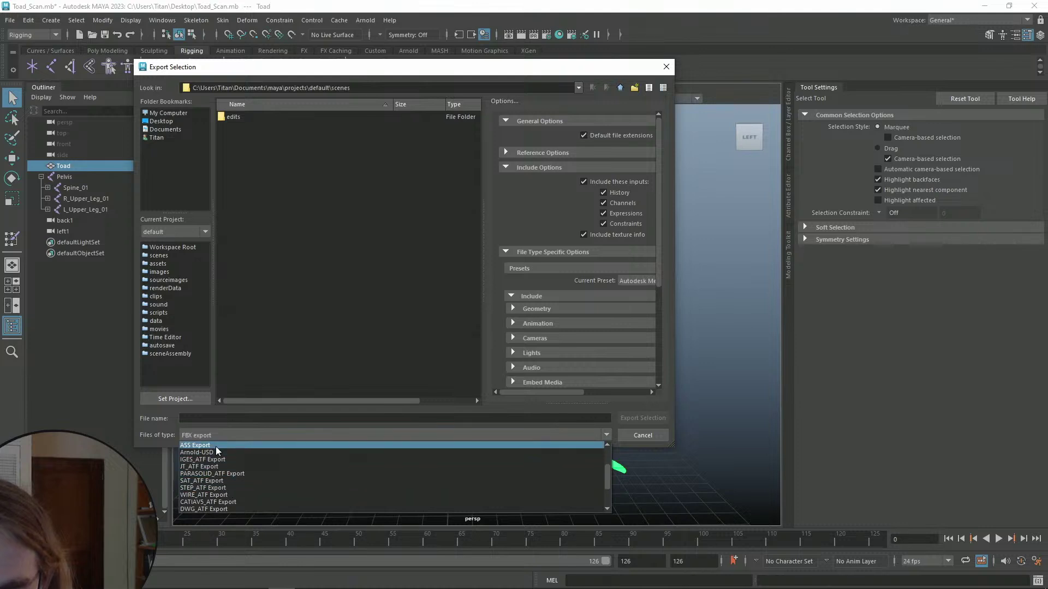
scroll(224, 487, down, 2)
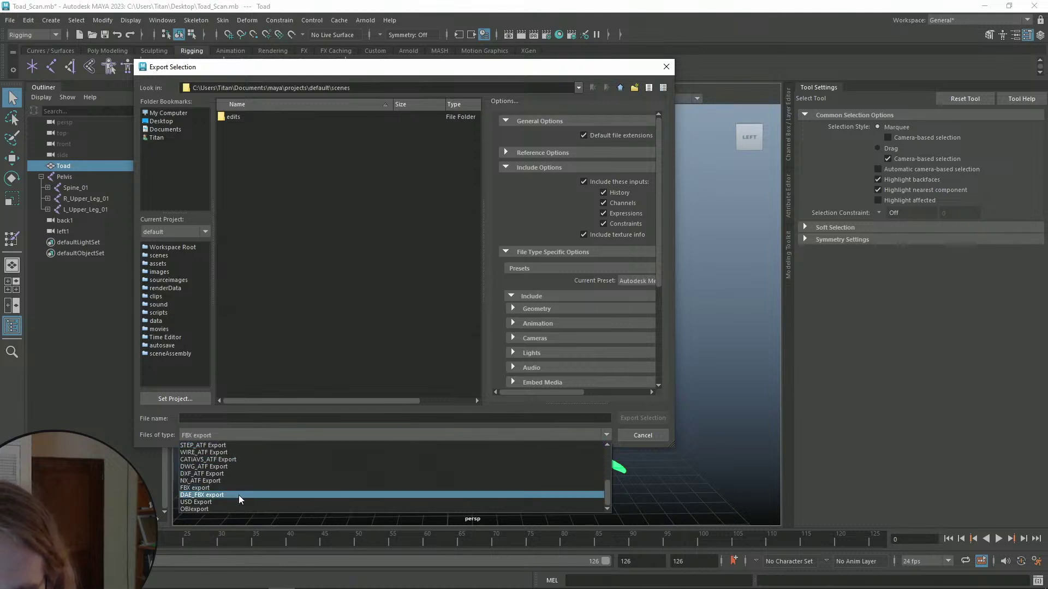
click(210, 509)
- Export the selected mesh to the Desktop under the file name Toad_Posed, and deselect the toad
click(199, 419)
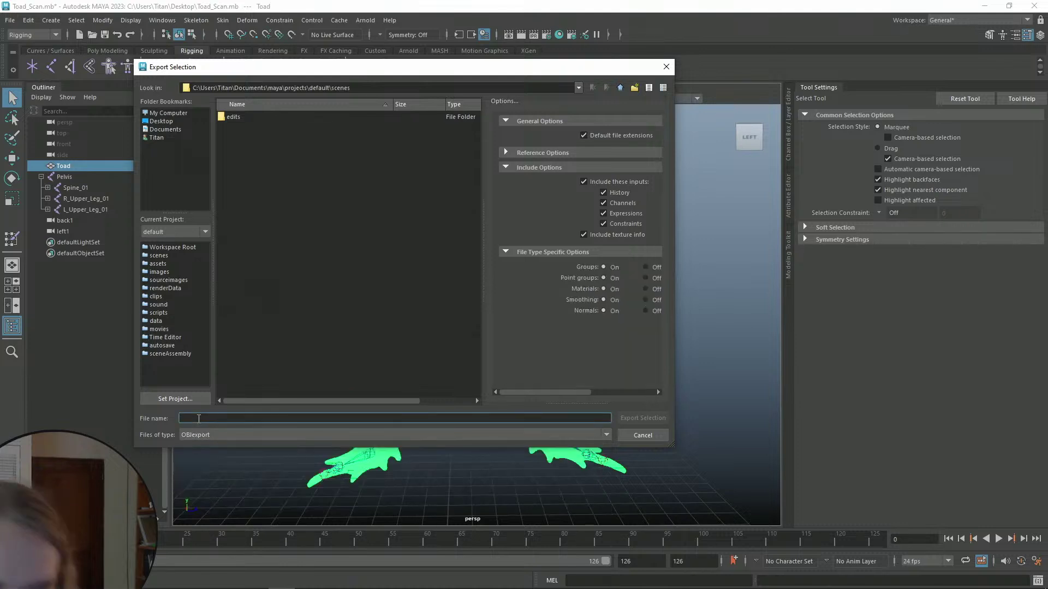
text(Toa)
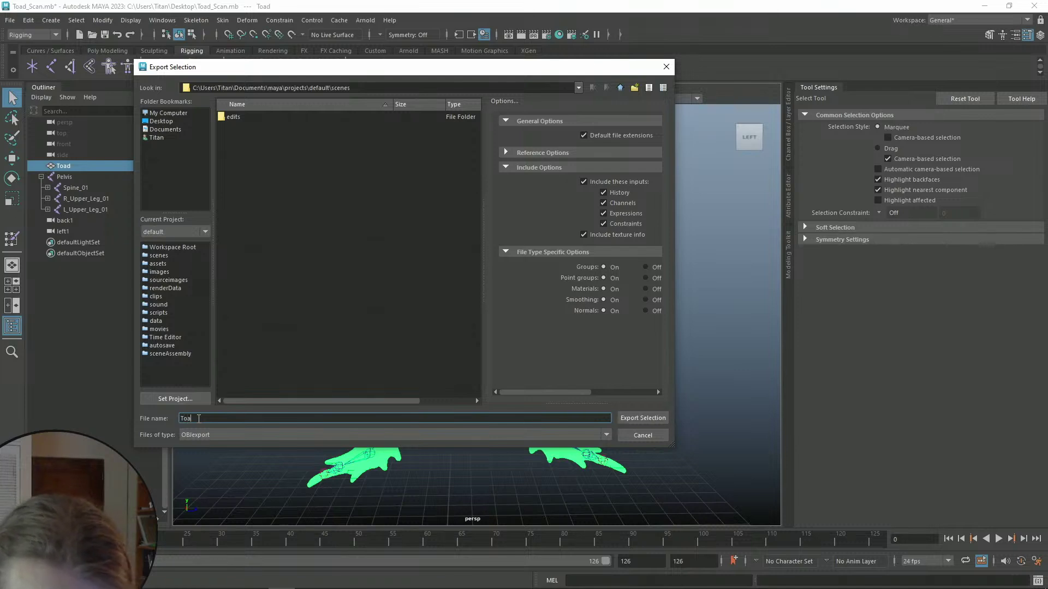
text(d_Posed)
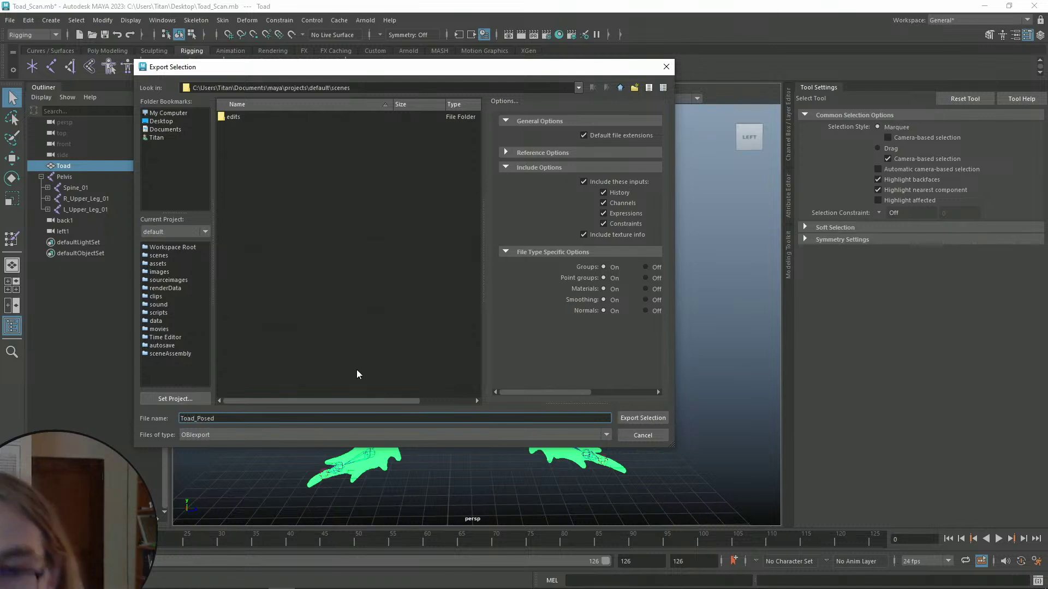
click(181, 121)
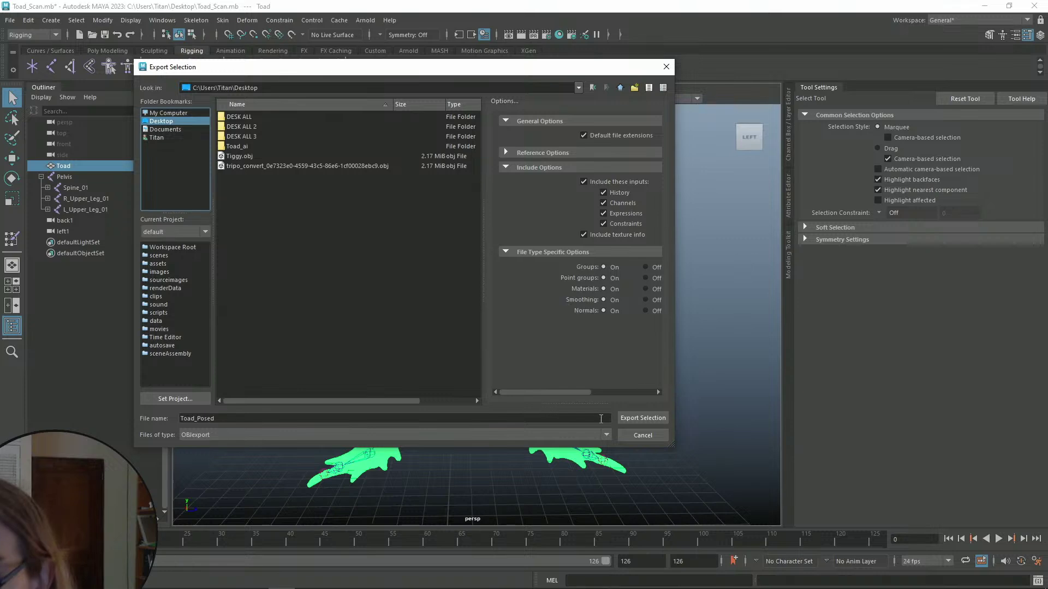
click(654, 418)
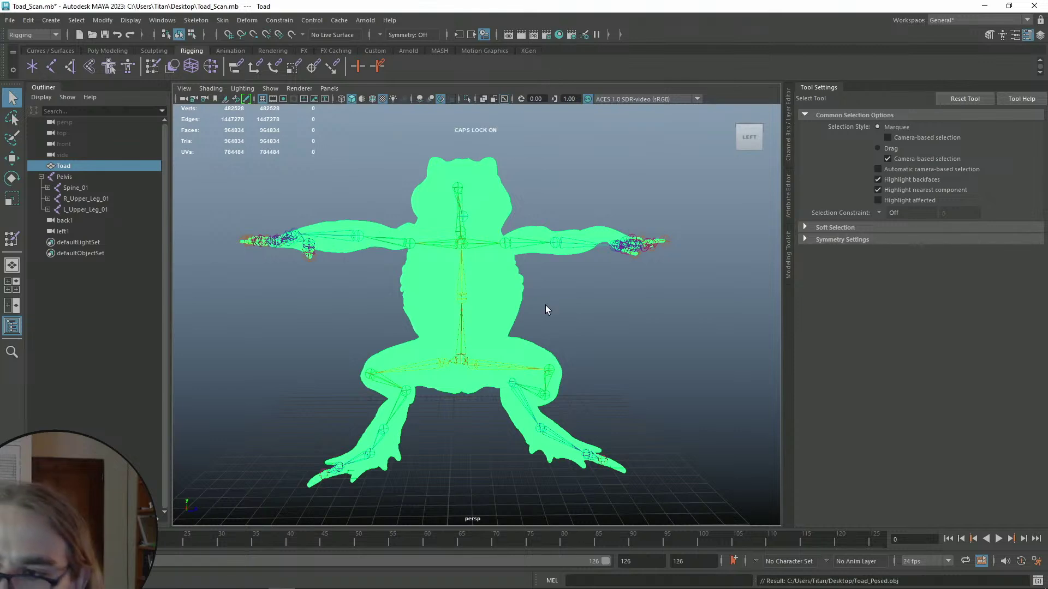
click(546, 308)
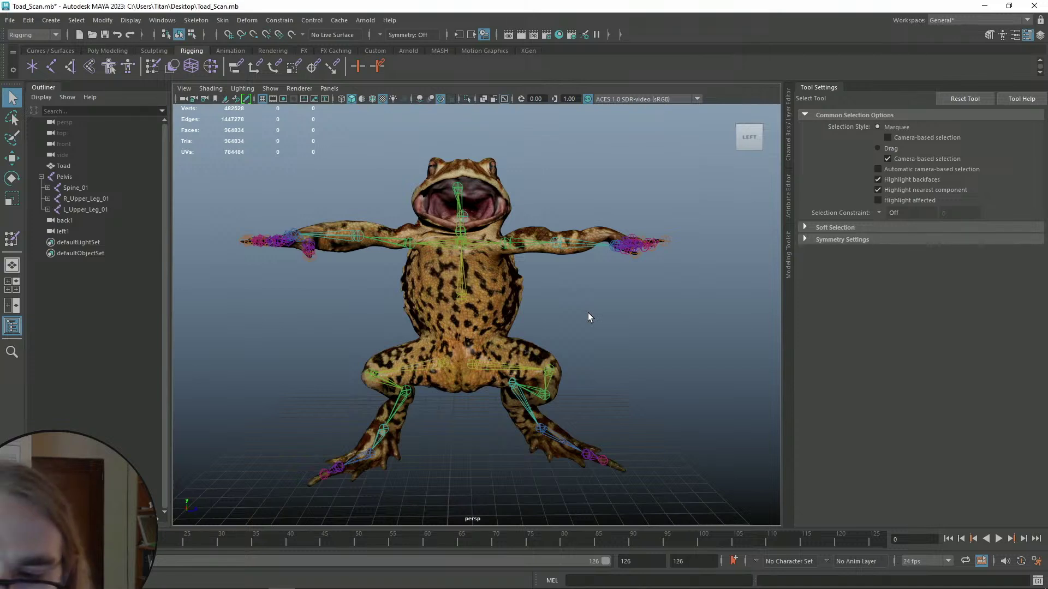
key(super)
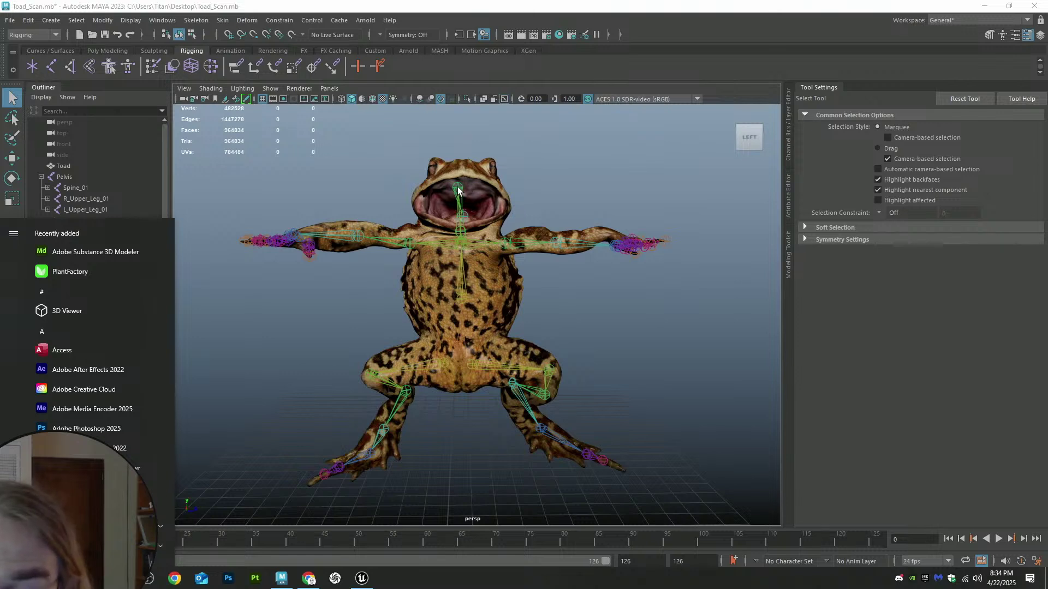
click(581, 307)
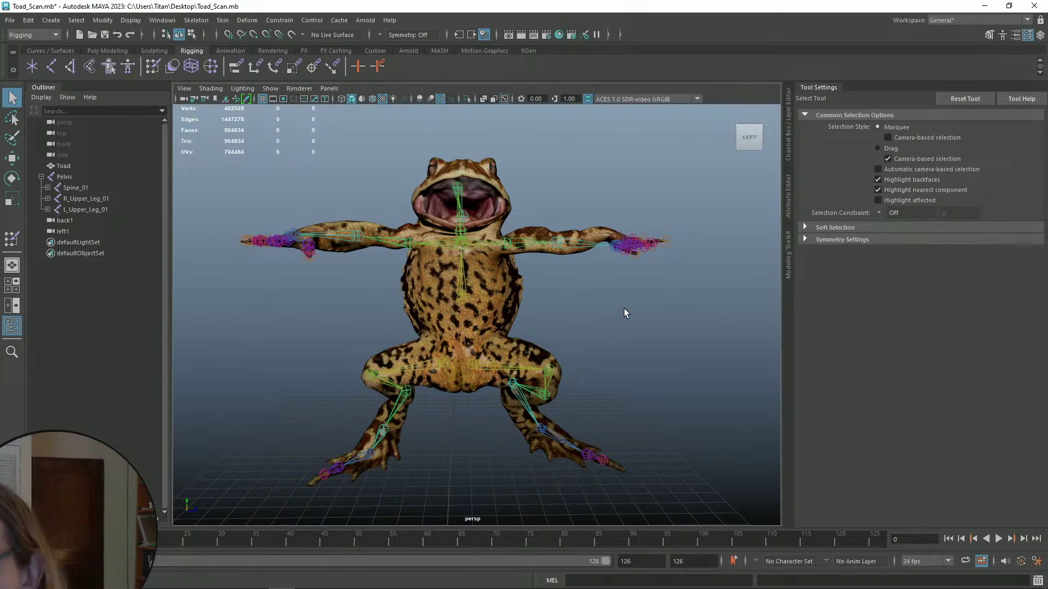
scroll(558, 300, down, 3)
scroll(560, 299, up, 4)
scroll(564, 301, down, 2)
mouse_move(566, 304)
alt+mouse_down()
mouse_move(587, 318)
mouse_move(765, 318)
mouse_move(564, 316)
alt+mouse_up()
scroll(592, 317, up, 4)
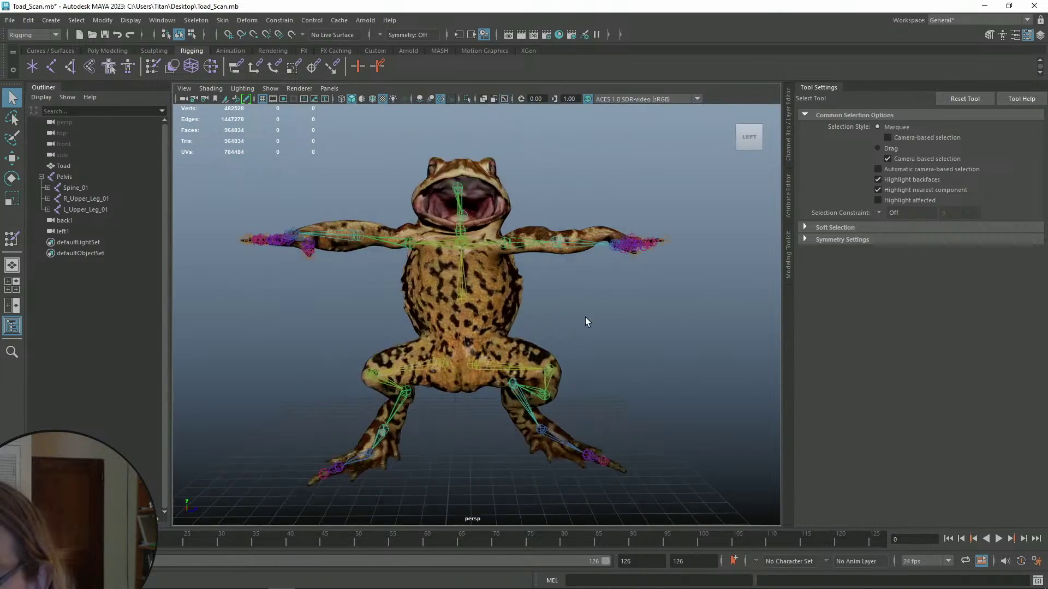
scroll(601, 317, down, 4)
scroll(594, 319, up, 2)
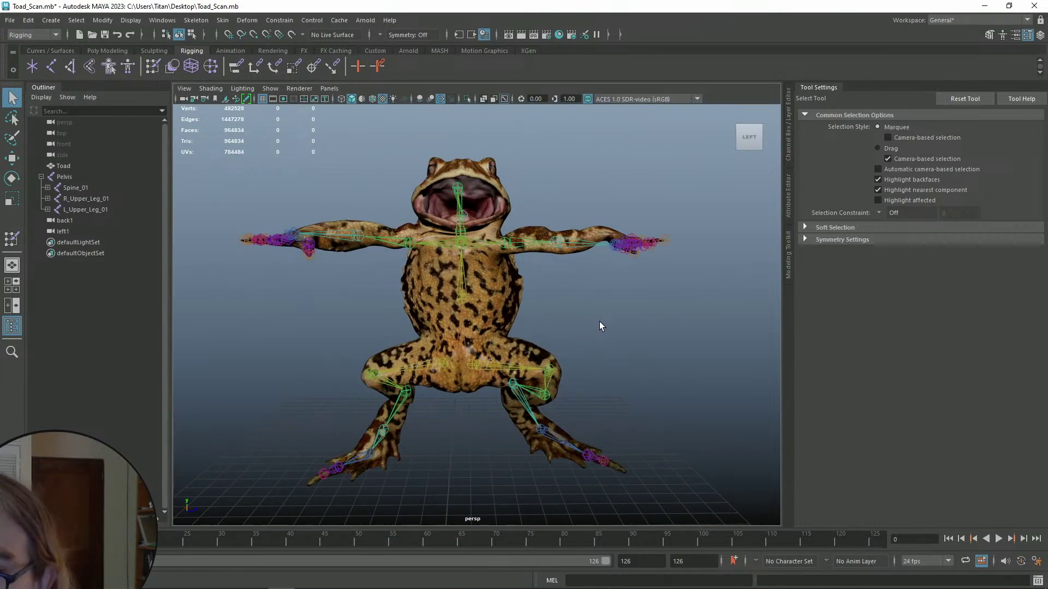
- Save the posed and rigged toad scene to the existing Toad_Scan.mb file
key(ctrl+s)
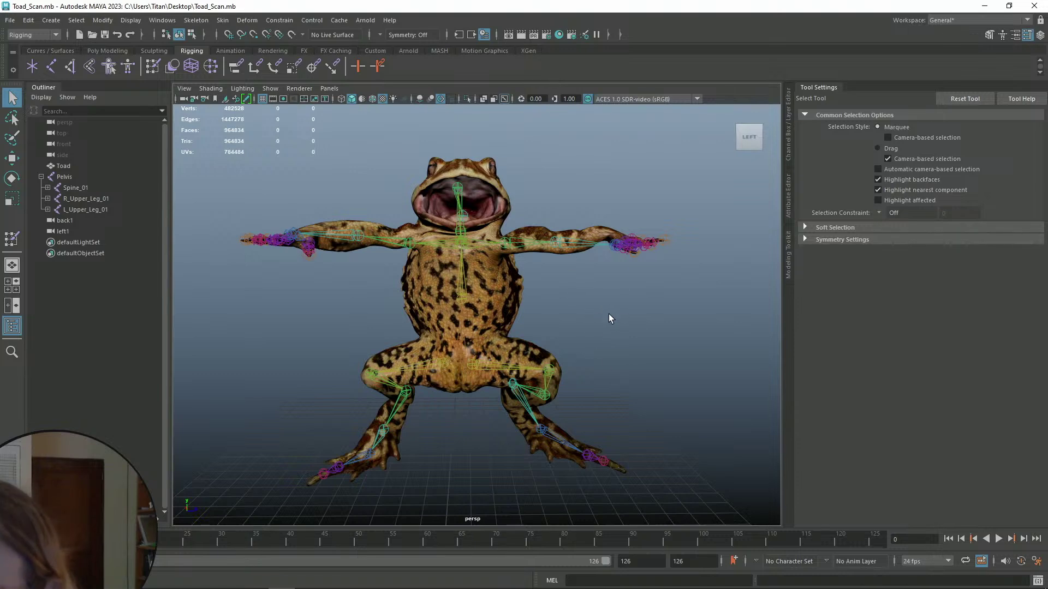
key(ctrl+s)
scroll(634, 329, down, 3)
scroll(634, 329, up, 3)
alt+middle_drag(638, 333, 632, 332)
scroll(627, 331, down, 3)
scroll(627, 333, up, 3)
alt+drag(626, 333, 626, 338)
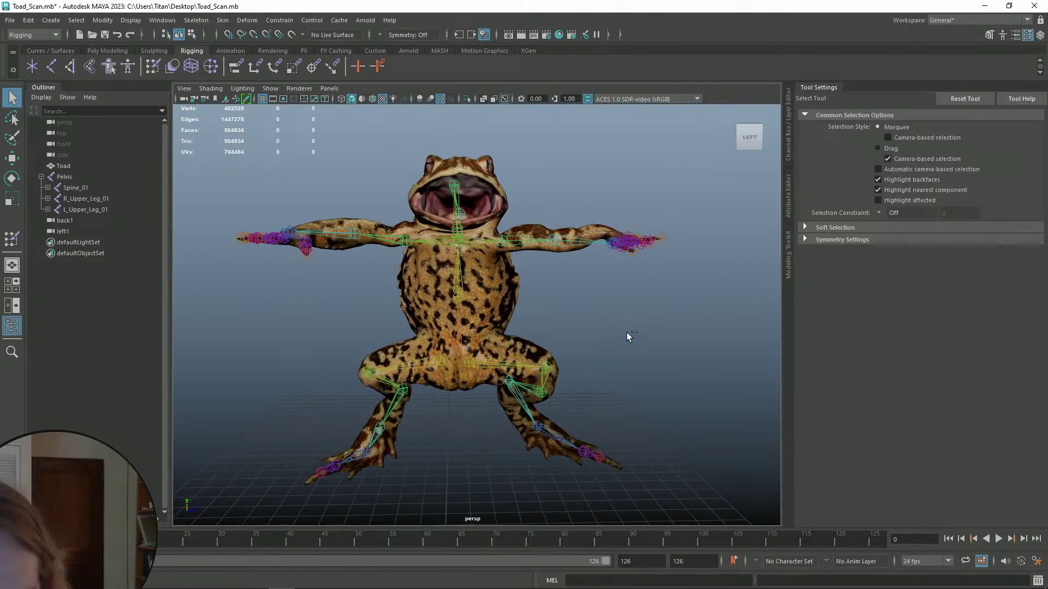
key(ctrl+s)
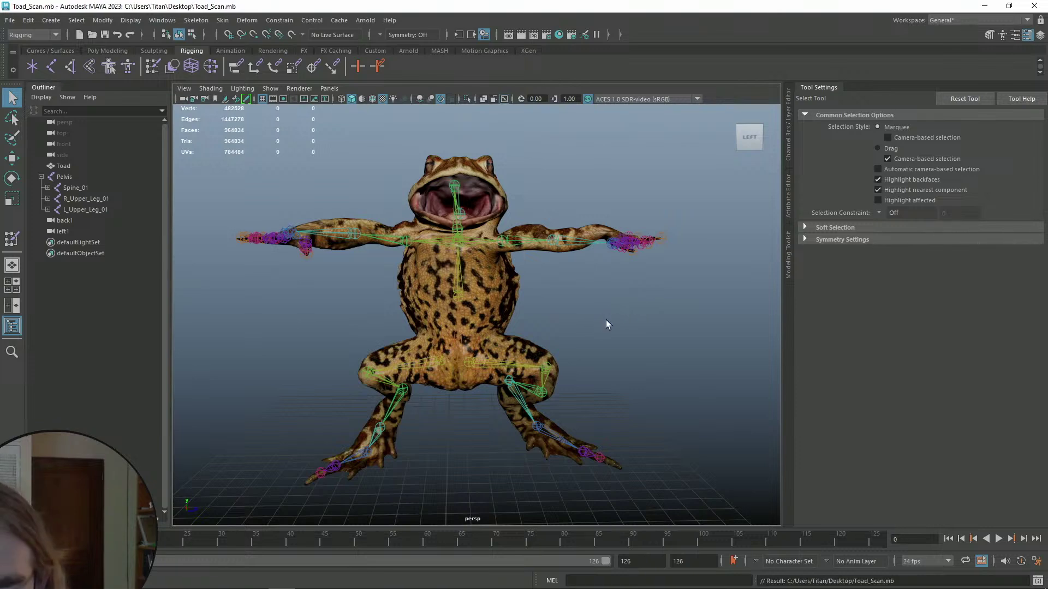
- Reduce Maya to a floating window and clear the other application away so the desktop files are accessible beside it
double_click(573, 6)
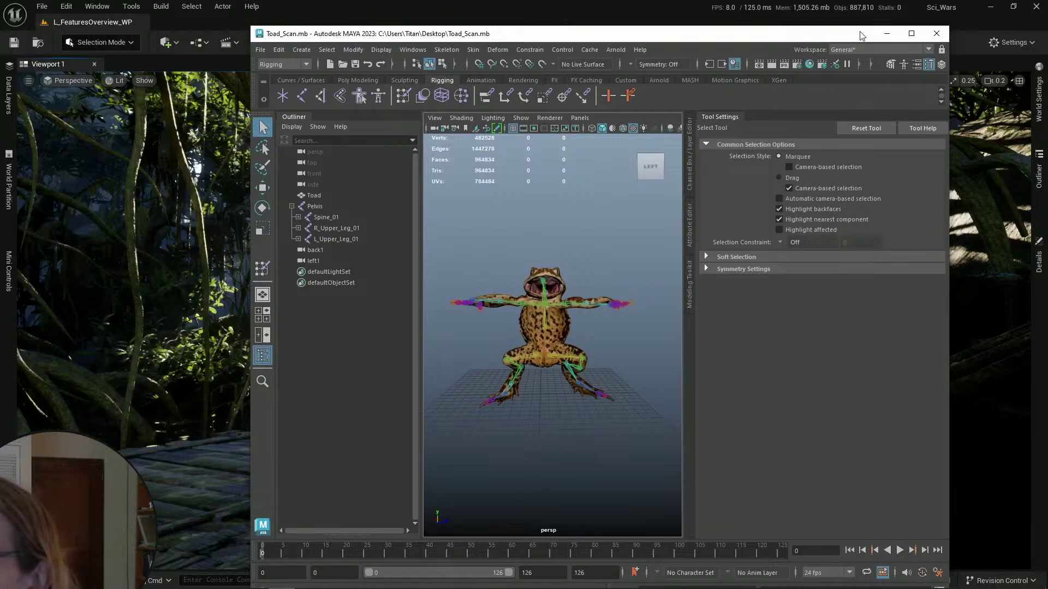
click(887, 34)
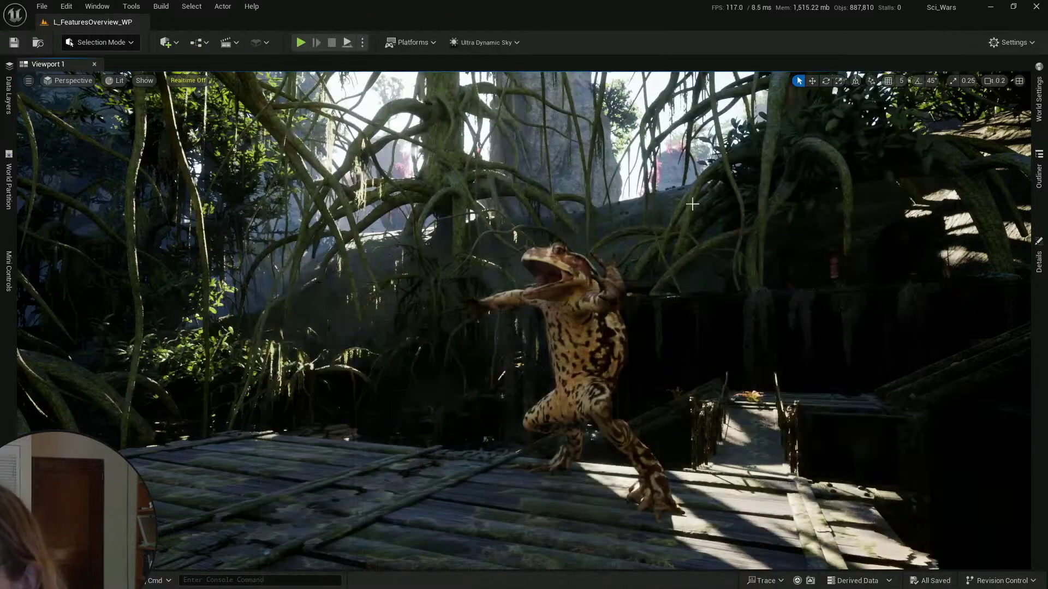
click(991, 6)
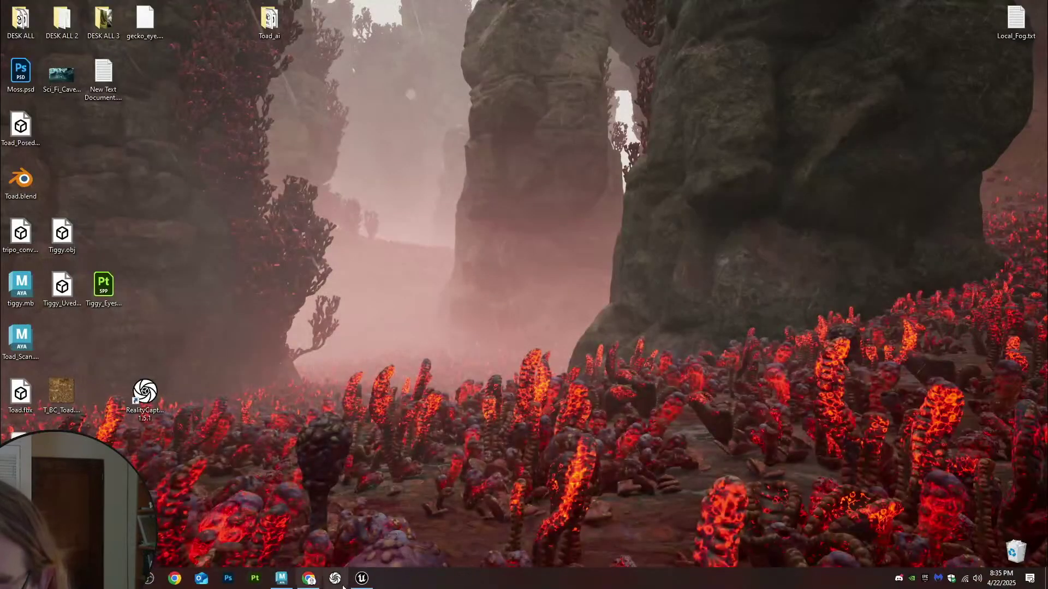
click(282, 578)
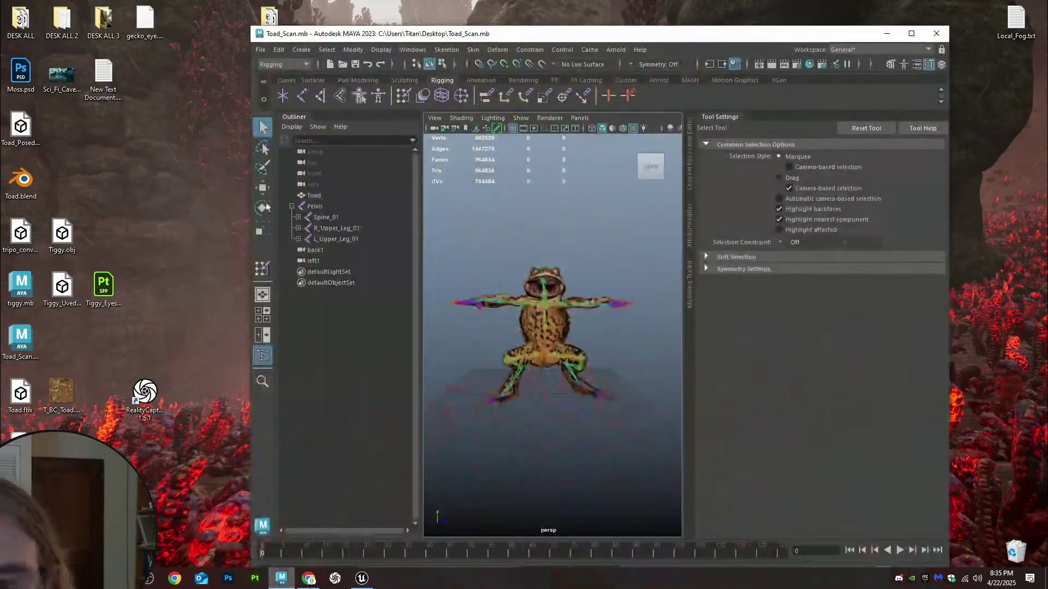
- Delete the RealityCapture 1.5.1 shortcut from the desktop
click(156, 412)
double_click(148, 406)
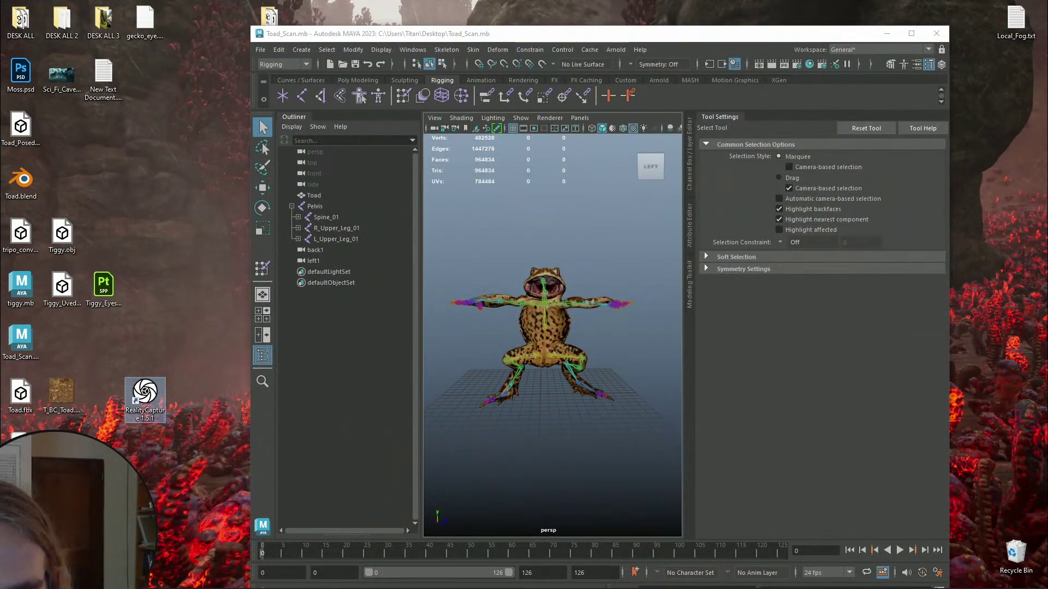
key(Delete)
- Bring the exported Toad_Posed OBJ from the desktop into the open Toad_Scan.mb scene and save the scene
right_click(20, 451)
click(42, 416)
drag(27, 131, 546, 461)
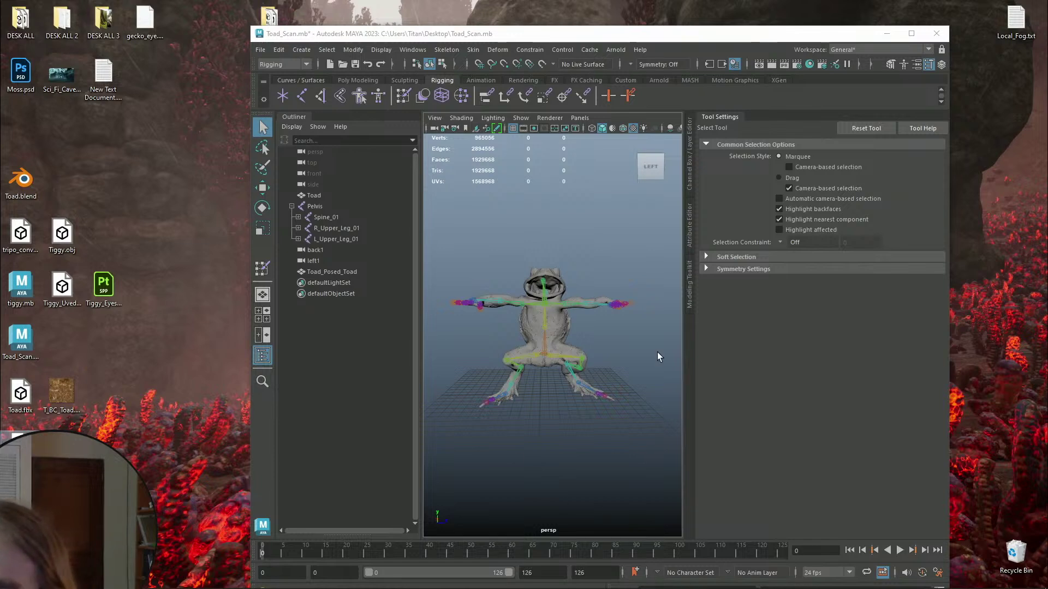
click(261, 51)
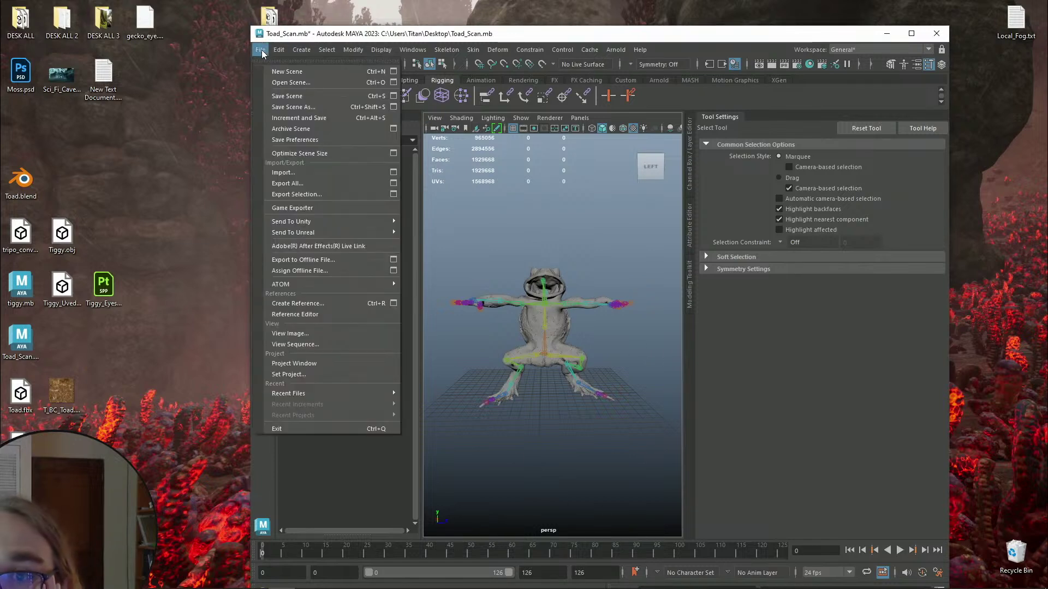
click(302, 96)
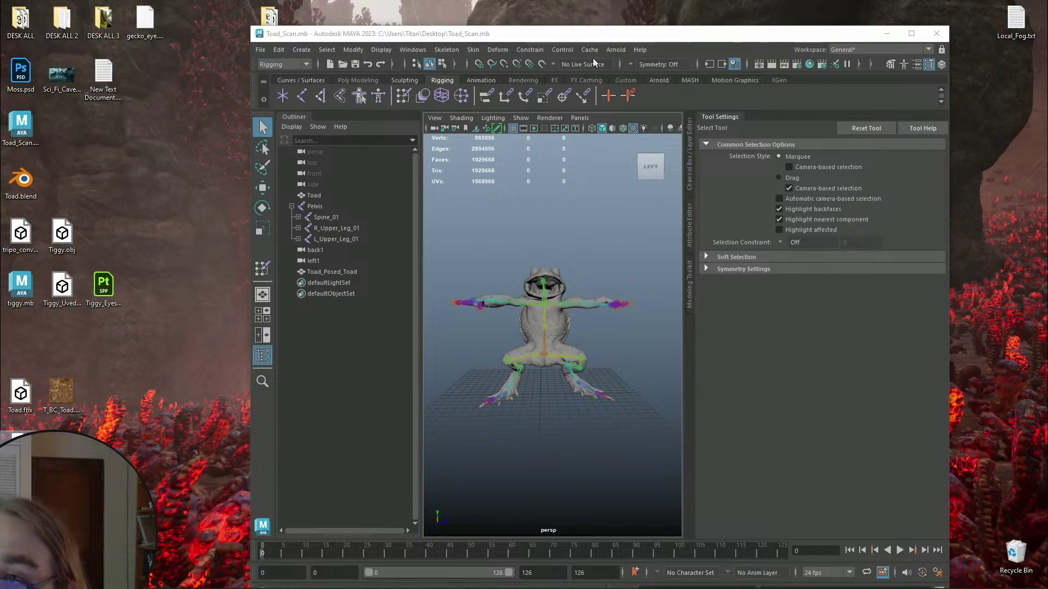
- Maximize Maya and hide the Pelvis joint hierarchy and the original Toad mesh
double_click(605, 33)
click(97, 168)
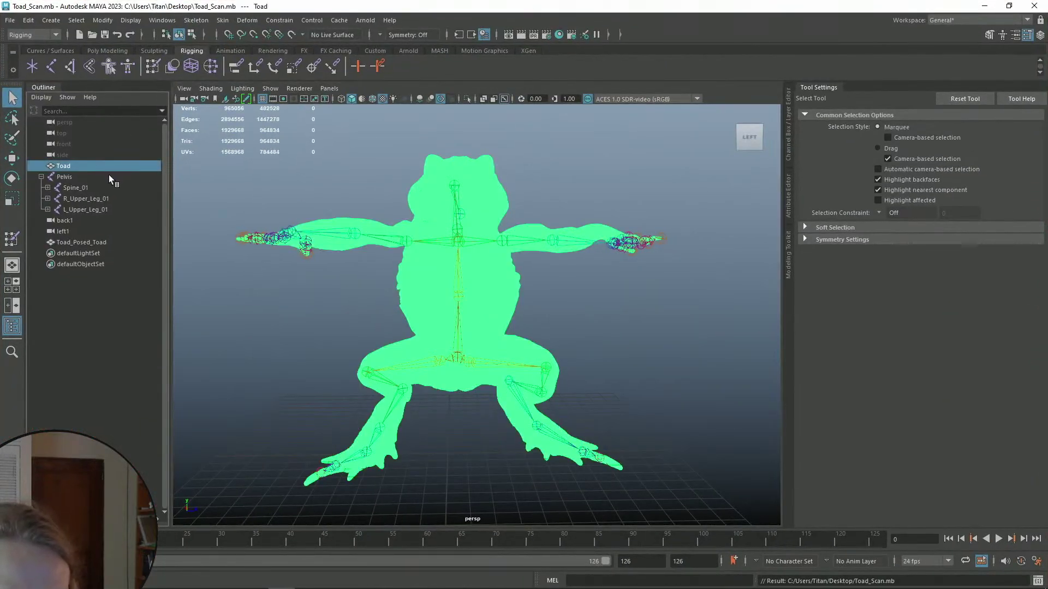
click(93, 331)
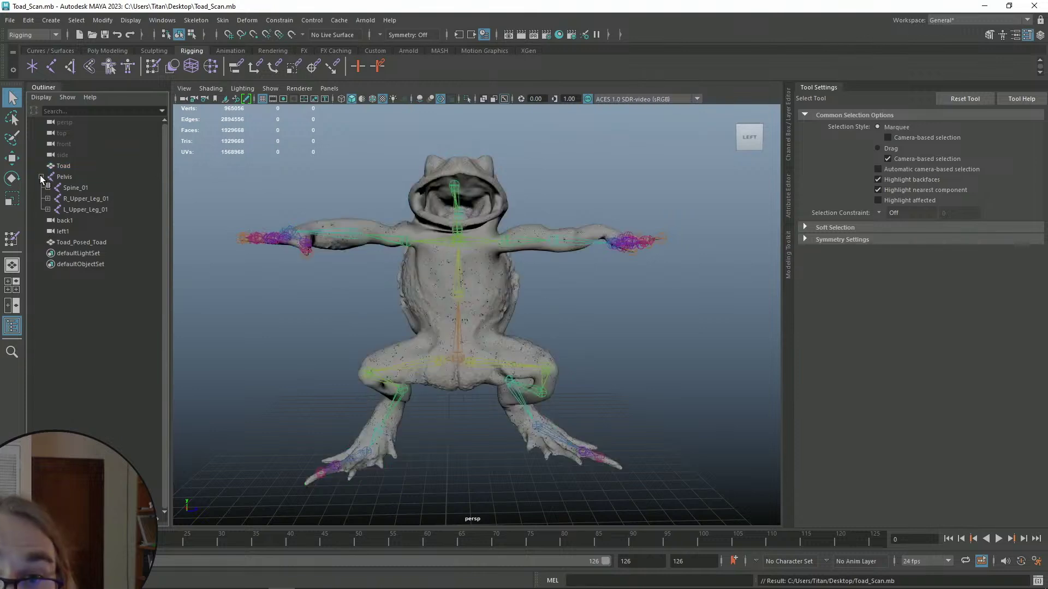
click(41, 177)
click(66, 175)
key(h)
click(72, 164)
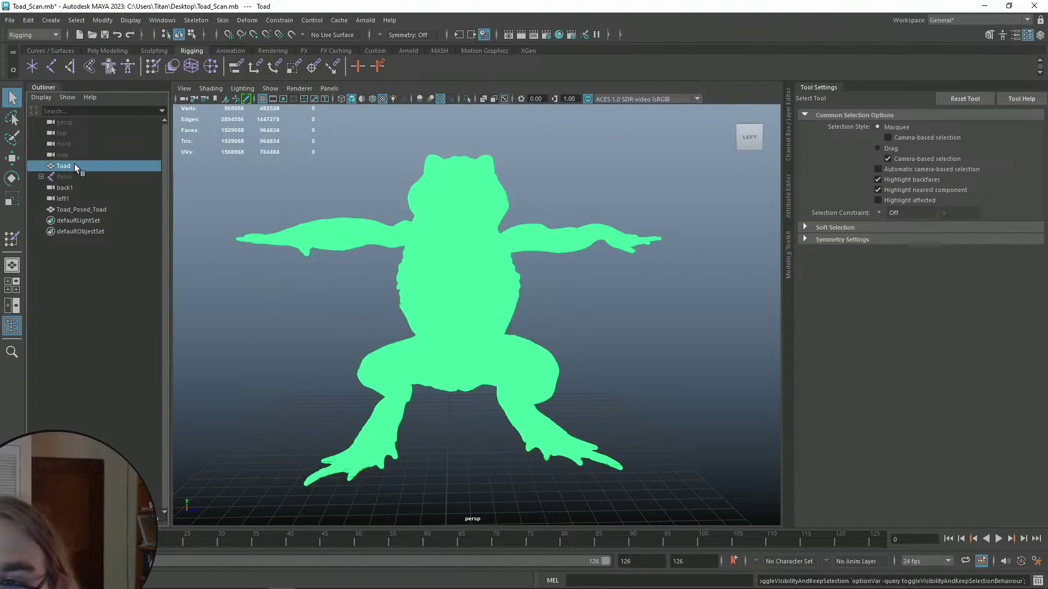
key(h)
- Select the imported Toad_Posed_Toad mesh and open the attributes of its lambert1 material
click(81, 210)
click(620, 332)
click(488, 284)
click(607, 300)
mouse_move(617, 296)
alt+mouse_down()
mouse_move(443, 303)
mouse_move(585, 313)
mouse_move(615, 294)
mouse_move(627, 309)
mouse_move(611, 316)
mouse_move(632, 309)
mouse_move(507, 299)
mouse_move(539, 287)
mouse_move(604, 297)
alt+mouse_up()
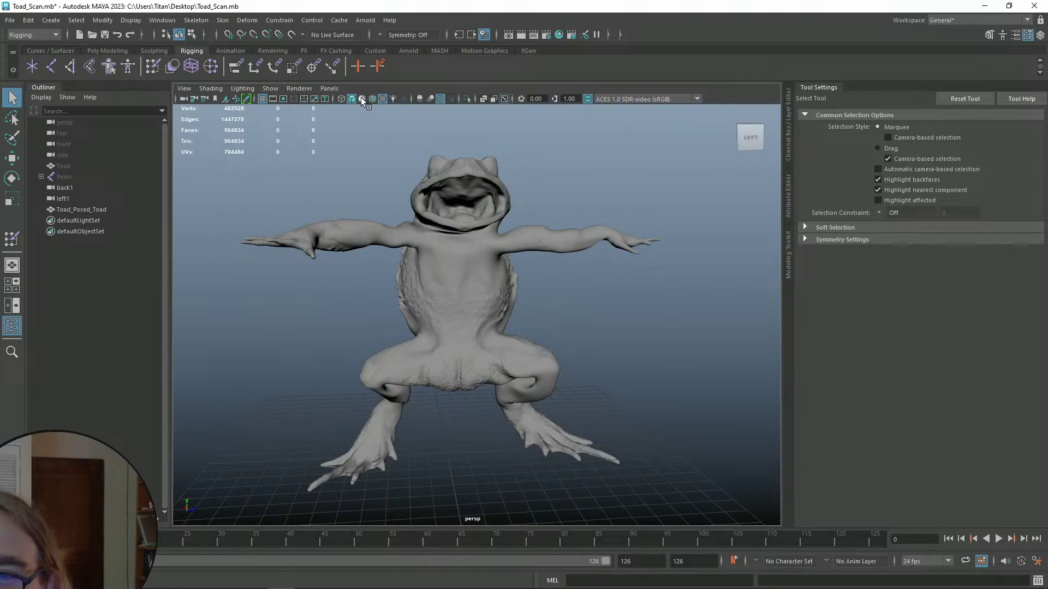
click(385, 101)
click(484, 246)
right_drag(461, 287, 477, 548)
right_drag(477, 310, 498, 538)
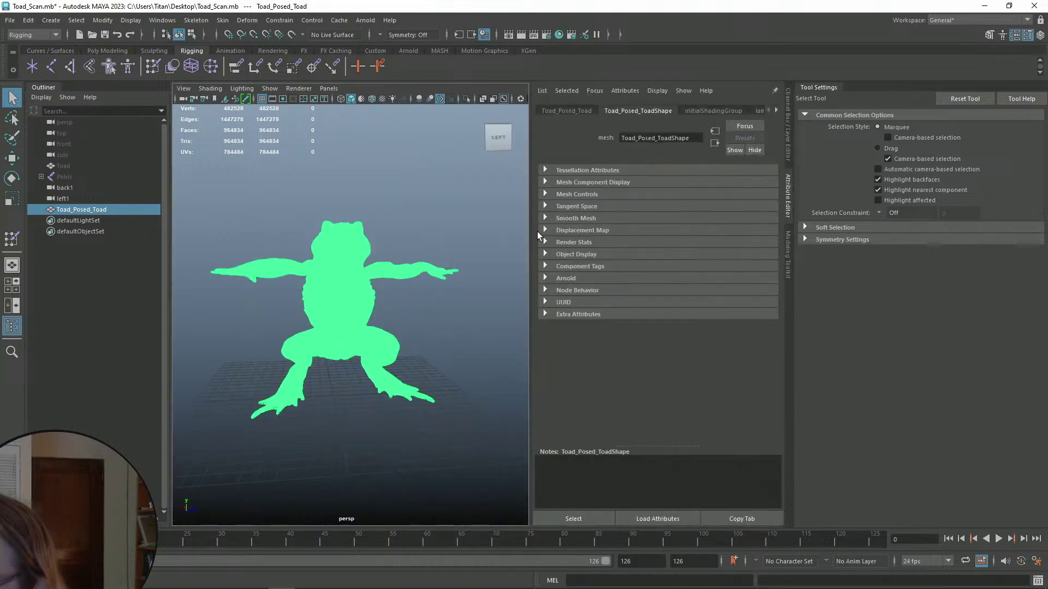
right_drag(352, 273, 372, 539)
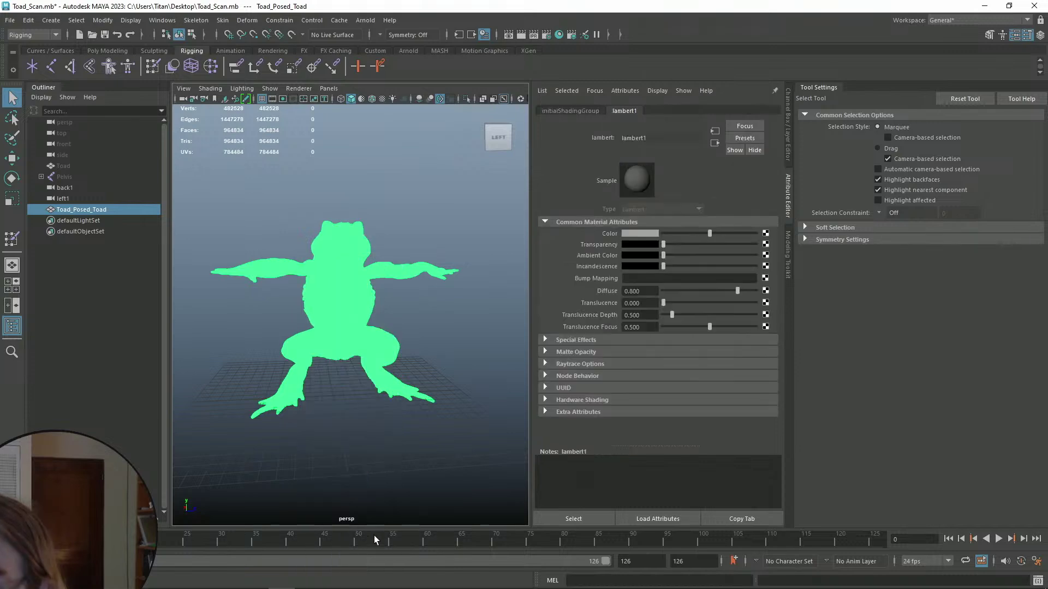
- Connect a File texture using T_BC_Toad.jpg to the lambert1 Color and turn on textured display
click(765, 234)
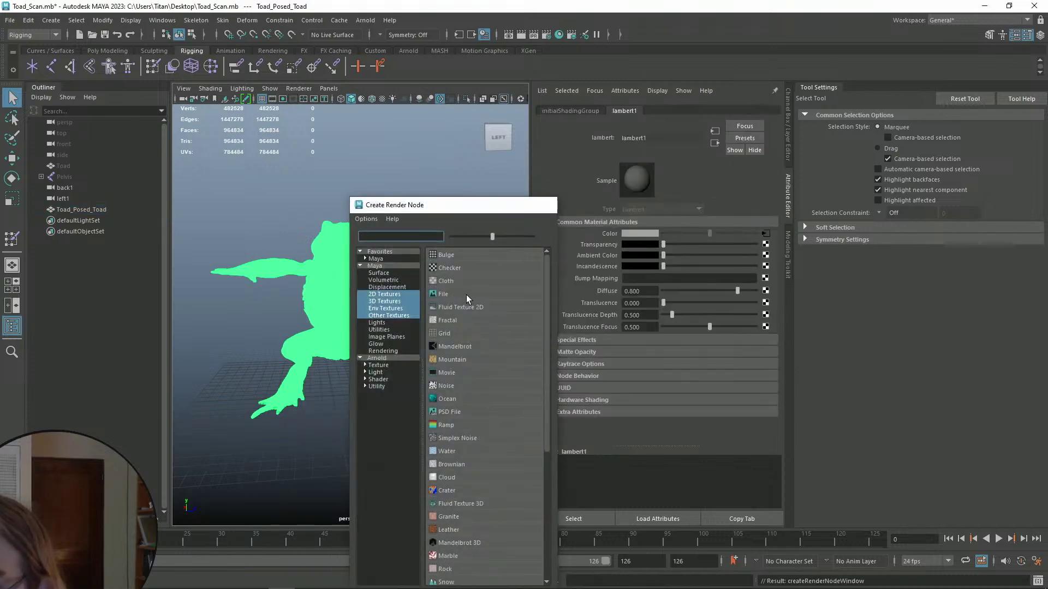
click(453, 295)
click(764, 257)
click(162, 121)
click(253, 185)
click(648, 418)
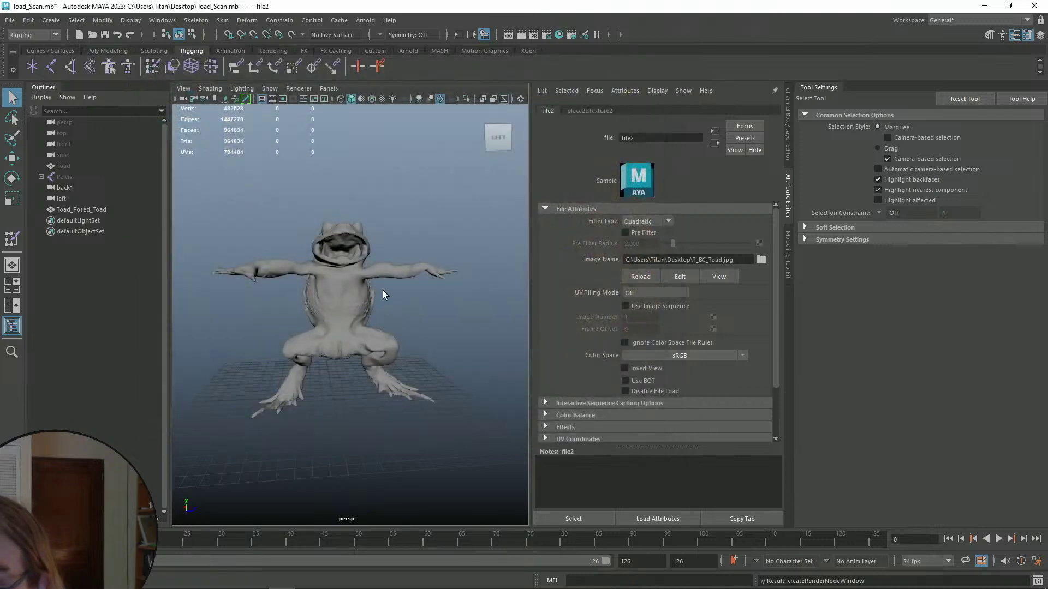
click(788, 203)
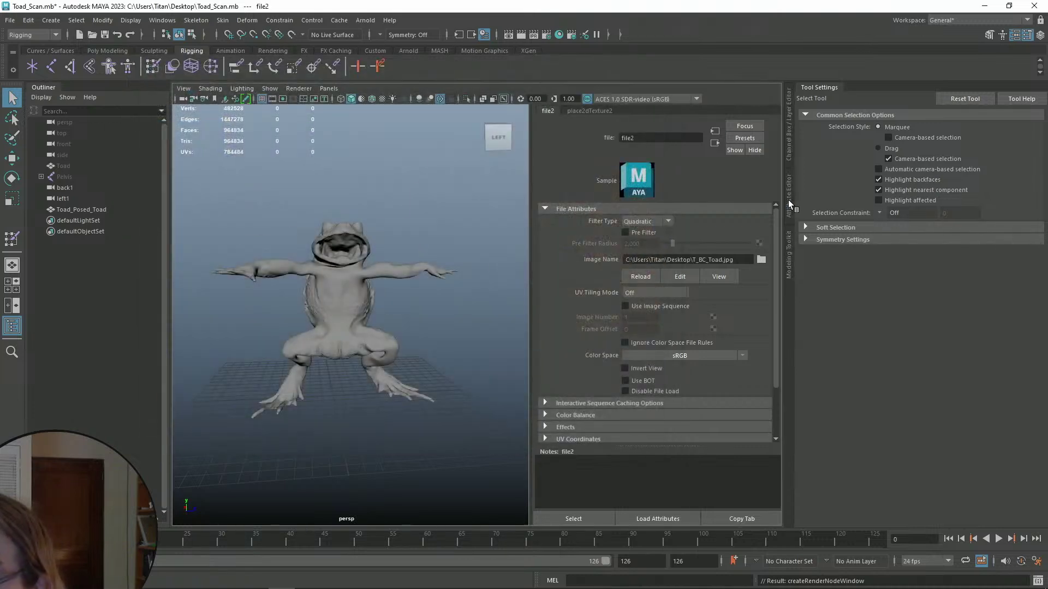
key(6)
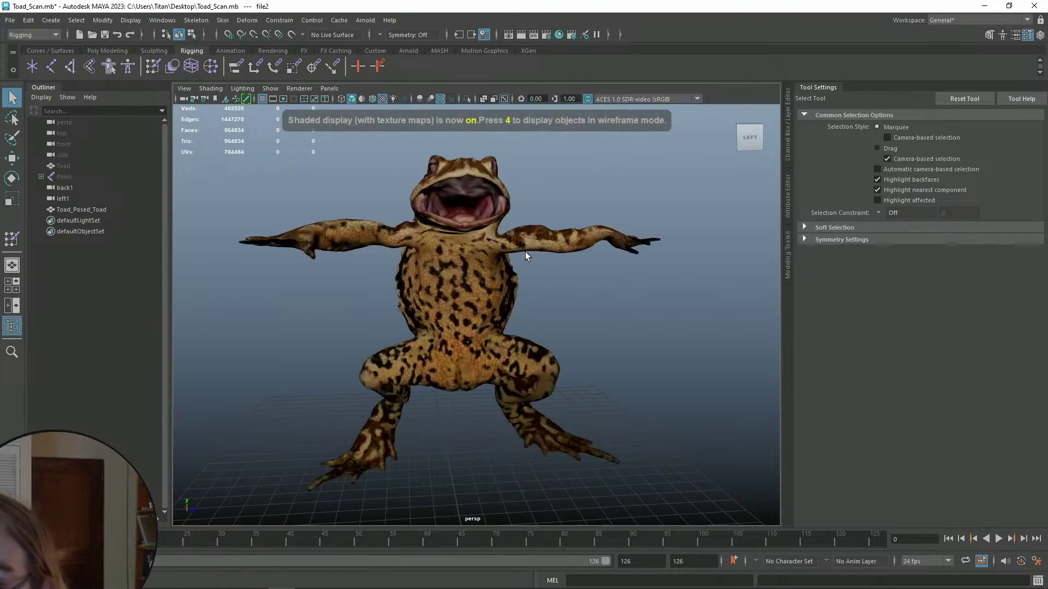
- Examine the textured posed toad up close from several sides
alt+right_drag(502, 241, 522, 231)
alt+middle_drag(480, 212, 489, 277)
alt+right_drag(489, 277, 535, 279)
alt+drag(535, 278, 230, 290)
alt+right_drag(627, 313, 492, 314)
alt+middle_drag(492, 314, 494, 294)
alt+right_drag(494, 294, 525, 305)
alt+drag(525, 306, 502, 358)
alt+middle_drag(616, 336, 541, 316)
alt+right_drag(540, 315, 586, 319)
alt+drag(587, 319, 437, 306)
scroll(507, 307, down, 5)
alt+drag(522, 311, 499, 289)
- Examine the wireframe density of the Toad_Posed_Toad mesh at close range and deselect the mesh
click(481, 330)
scroll(437, 287, up, 10)
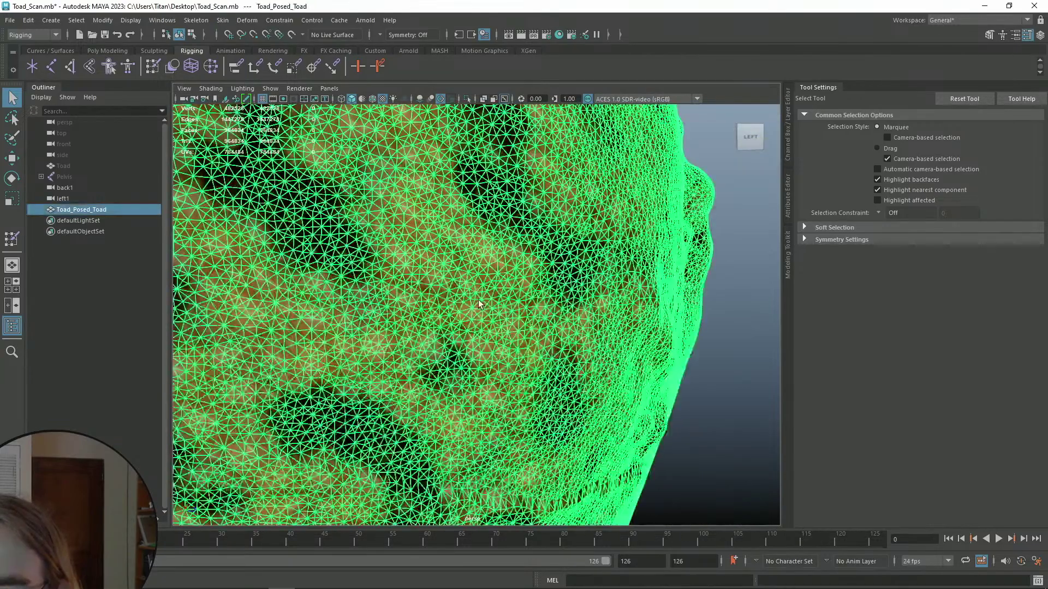
scroll(475, 300, down, 5)
scroll(385, 271, up, 15)
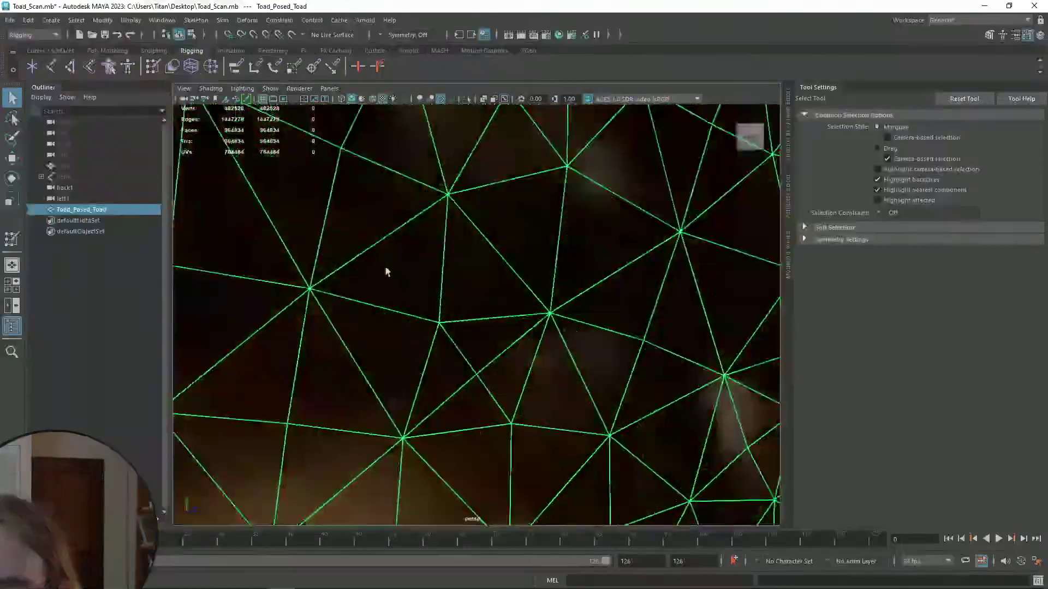
scroll(385, 271, down, 8)
scroll(402, 281, up, 8)
scroll(475, 338, down, 10)
scroll(491, 360, down, 10)
click(601, 342)
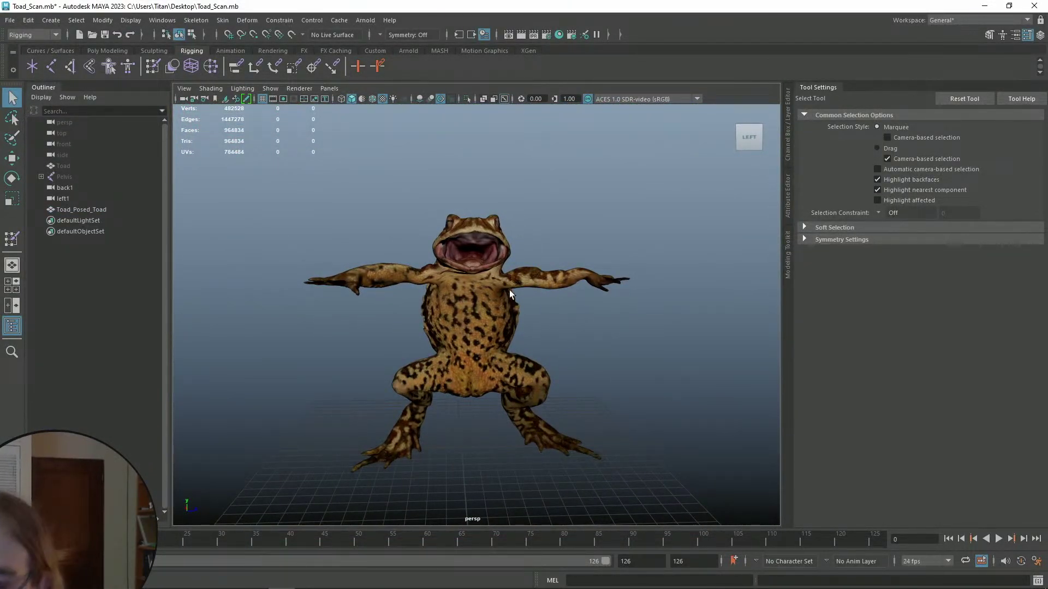
- Examine the toad's face, open mouth and the top of its head for surface defects
scroll(526, 331, up, 3)
alt+drag(538, 300, 585, 347)
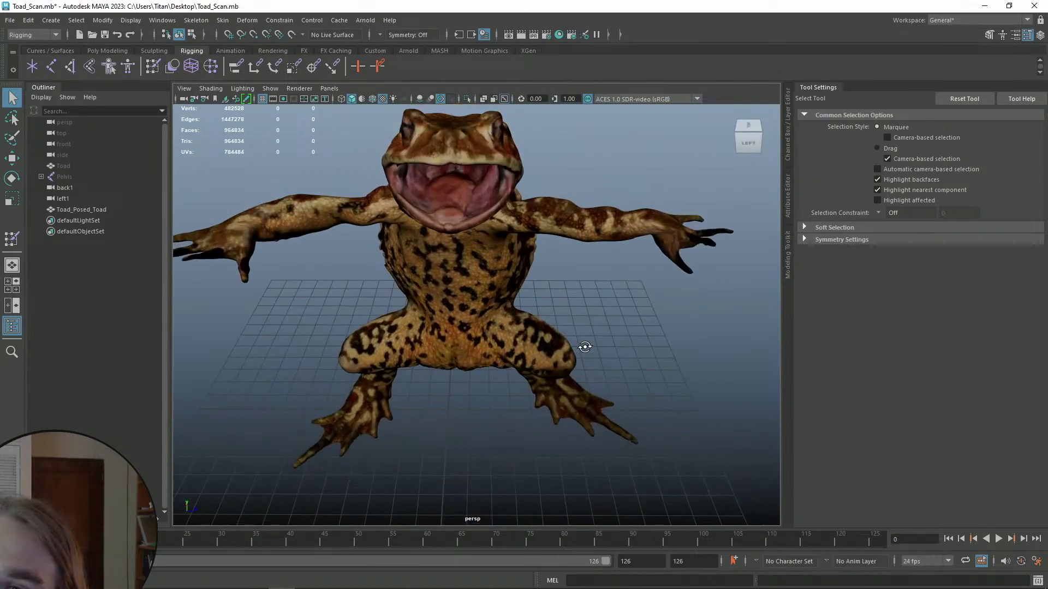
alt+middle_drag(464, 164, 481, 272)
scroll(481, 273, up, 8)
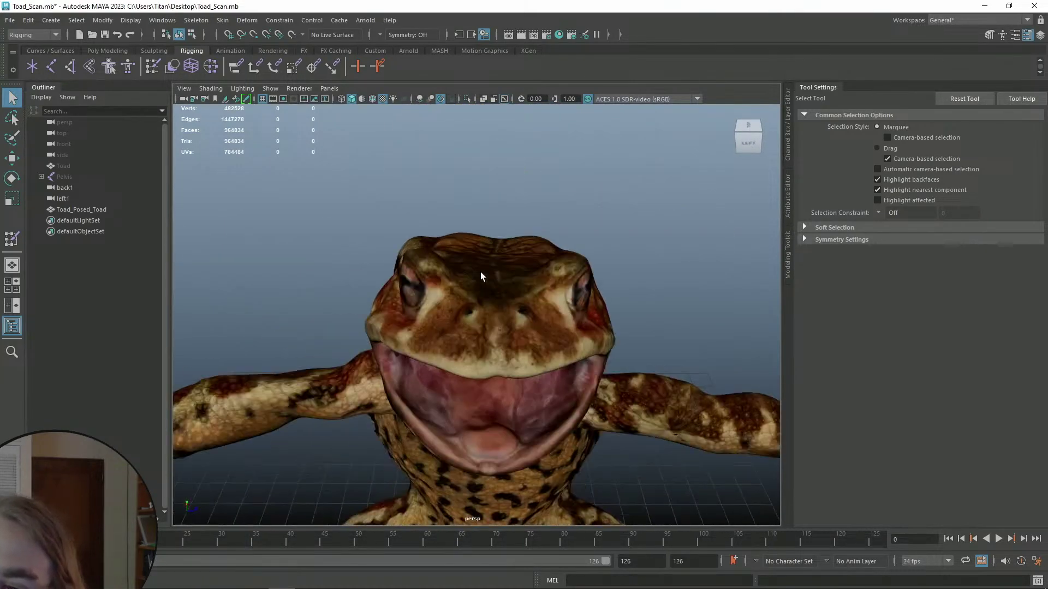
alt+drag(492, 327, 508, 285)
alt+middle_drag(507, 286, 526, 404)
scroll(549, 332, up, 4)
alt+middle_drag(549, 333, 534, 308)
alt+right_drag(533, 307, 478, 300)
- Select the Toad_Posed_Toad mesh and activate the Sculpt Tool on it
click(502, 282)
click(706, 247)
click(544, 247)
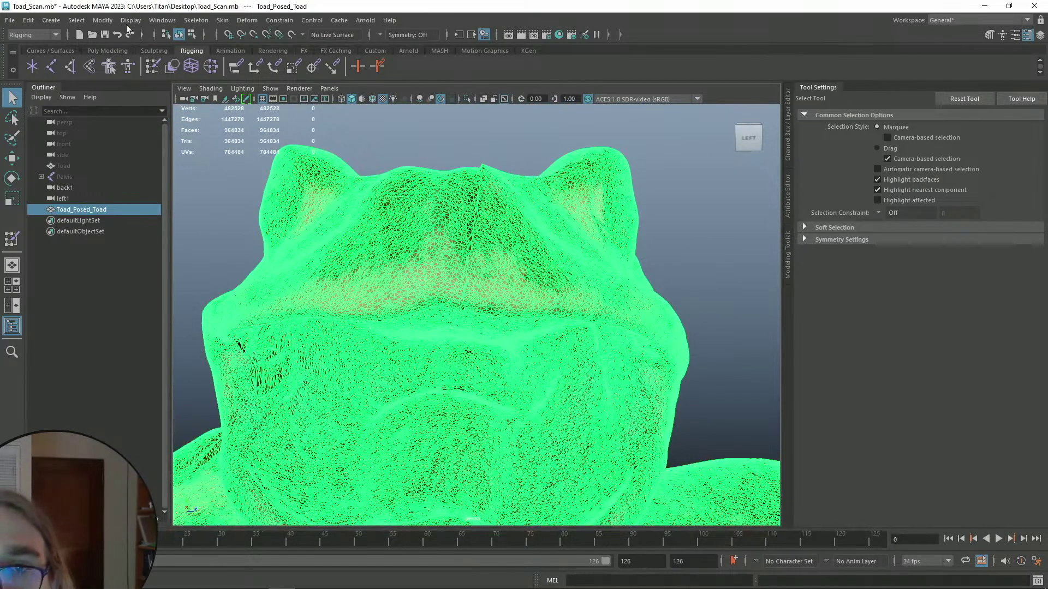
click(155, 51)
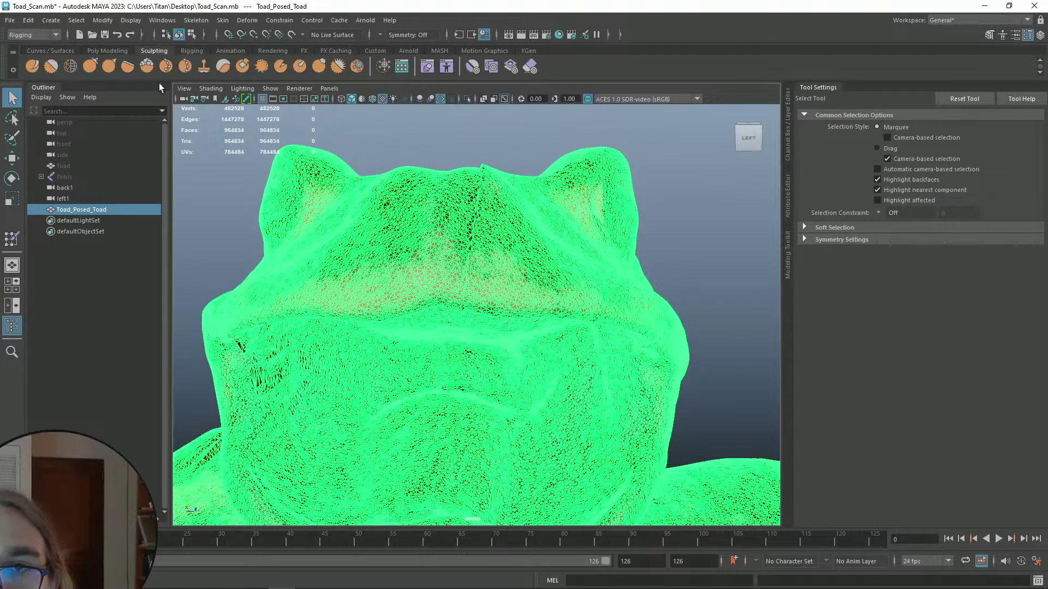
click(31, 66)
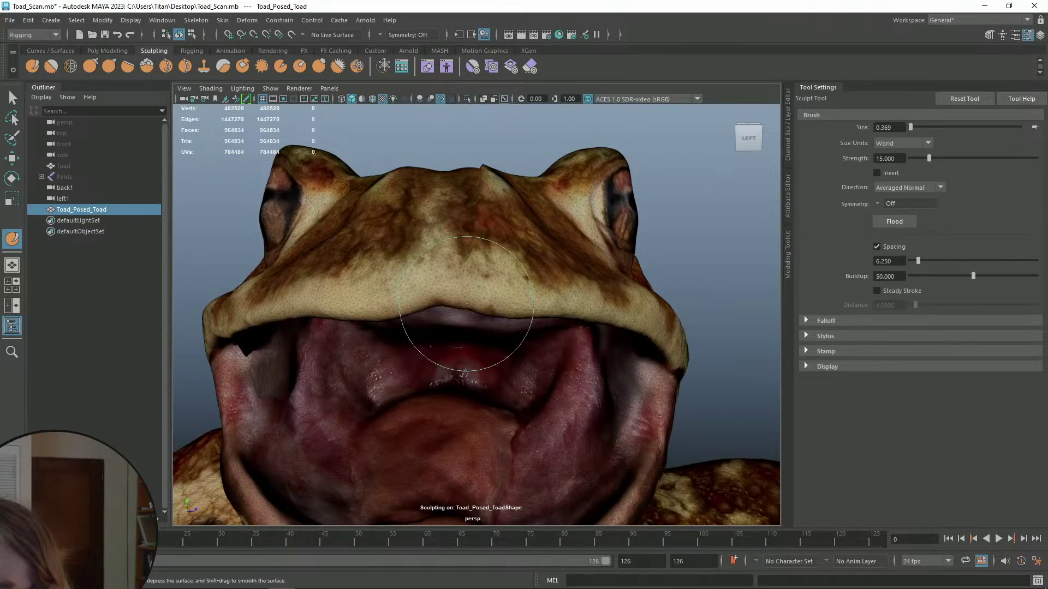
- Smooth the small raised spike on top of the toad's snout with the sculpt brush
shift+drag(488, 187, 484, 179)
alt+drag(489, 141, 493, 191)
alt+middle_drag(493, 363, 494, 217)
mouse_move(482, 306)
alt+mouse_down()
mouse_move(493, 343)
mouse_move(507, 351)
alt+mouse_up()
mouse_move(503, 261)
right_down()
mouse_move(488, 270)
mouse_move(510, 270)
right_up()
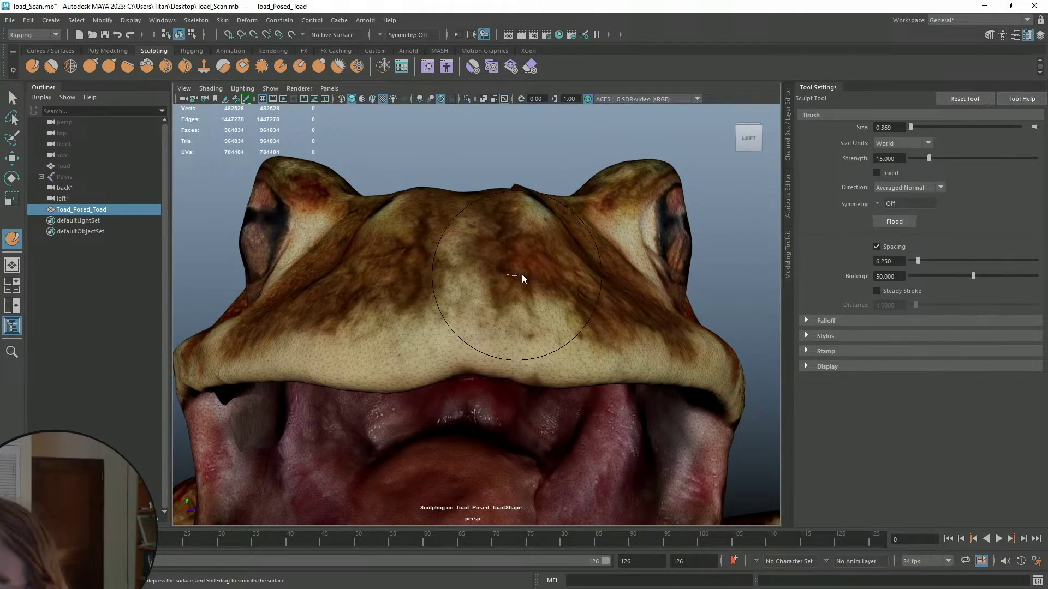
- Reduce the sculpt brush size to 0.199, undo the stray stroke and smooth the top of the toad's snout
alt+drag(526, 273, 510, 419)
click(494, 327)
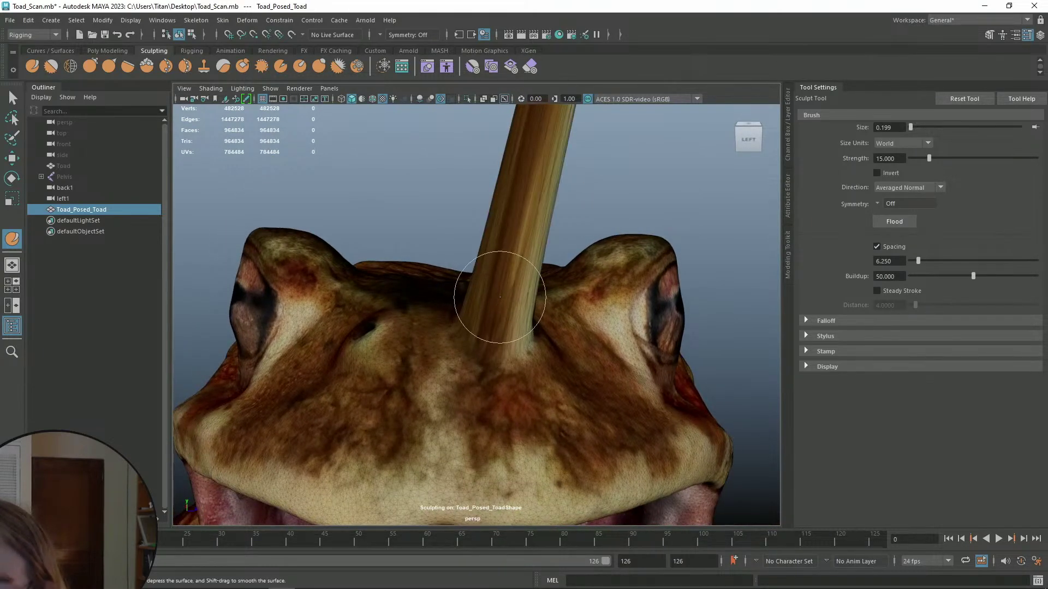
key(ctrl+z)
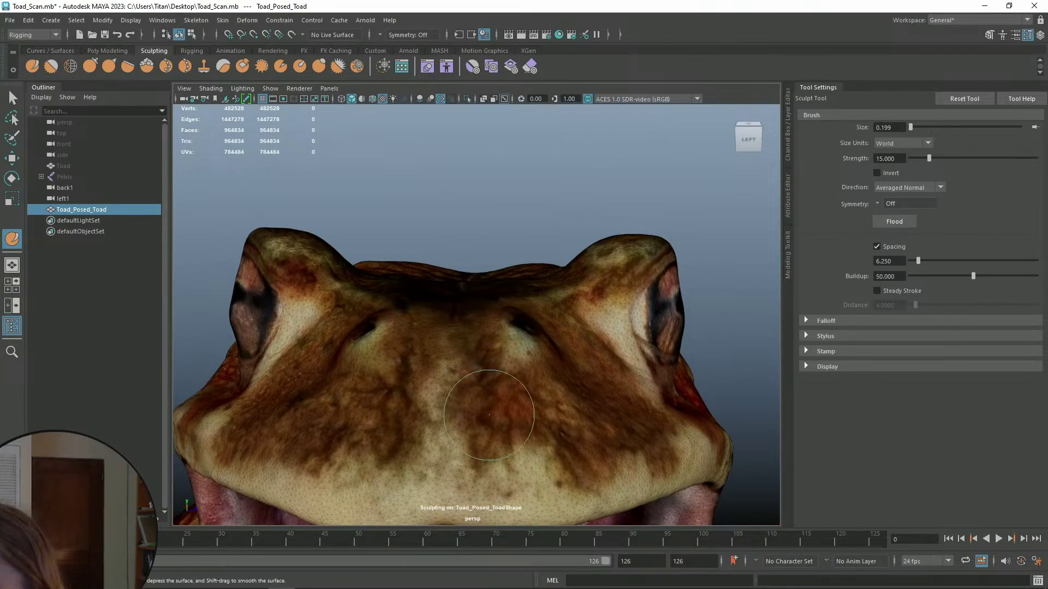
alt+drag(496, 256, 514, 416)
mouse_move(502, 372)
shift+mouse_down()
mouse_move(498, 285)
mouse_move(532, 168)
mouse_move(514, 196)
shift+mouse_up()
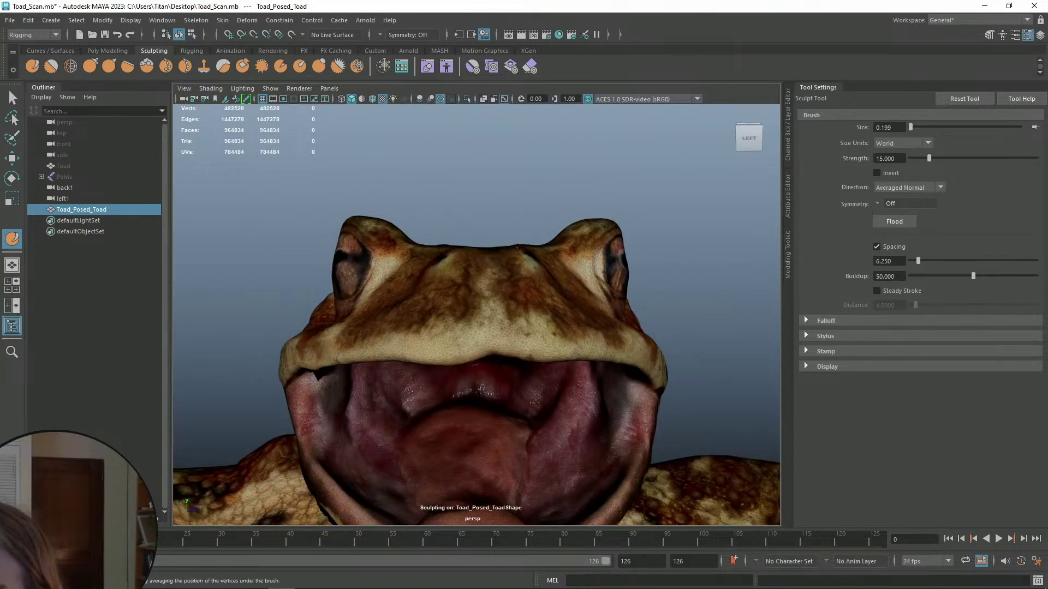
- Examine the top of the head, the armpit and the shoulder for areas that need smoothing
alt+drag(516, 248, 524, 305)
mouse_move(524, 305)
alt+right_down()
mouse_move(538, 334)
mouse_move(626, 391)
alt+right_up()
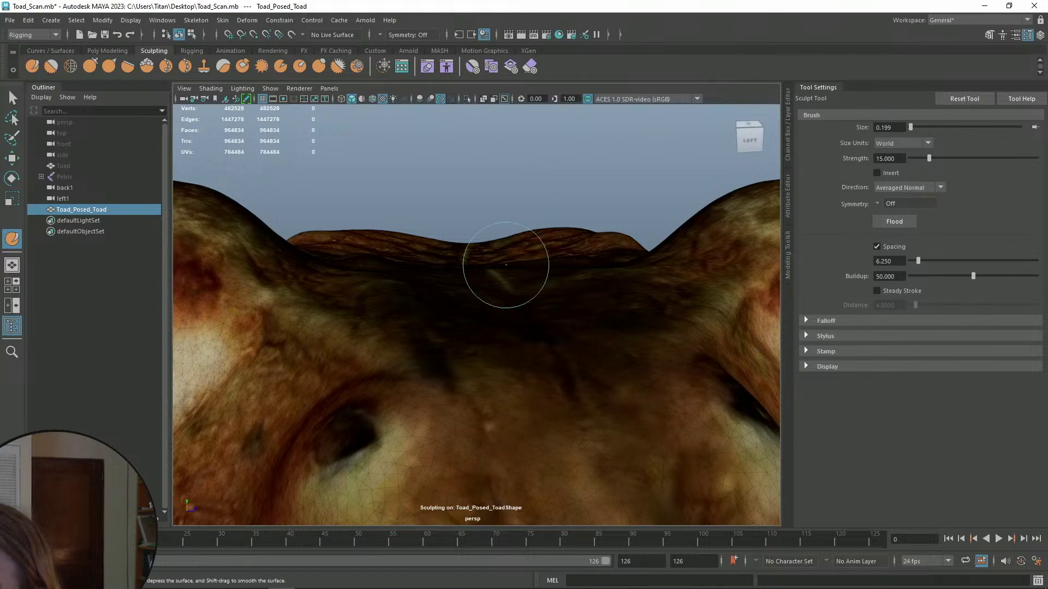
key(f)
scroll(476, 256, up, 5)
mouse_move(480, 262)
alt+mouse_down()
mouse_move(477, 250)
mouse_move(461, 262)
mouse_move(415, 218)
alt+mouse_up()
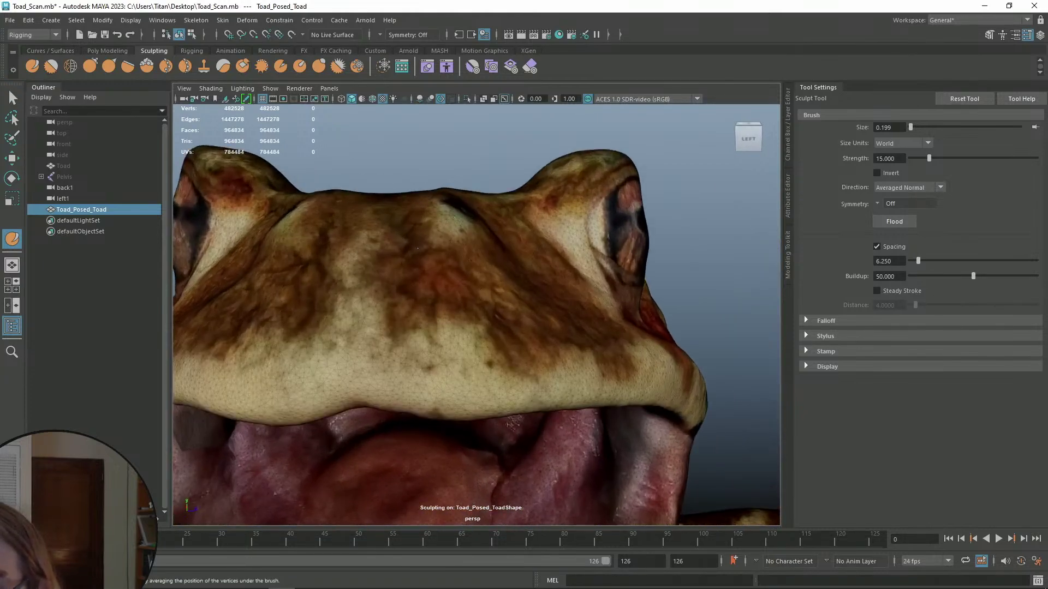
alt+right_drag(472, 285, 567, 305)
alt+right_drag(460, 308, 626, 313)
alt+middle_drag(502, 339, 475, 235)
alt+drag(474, 262, 420, 235)
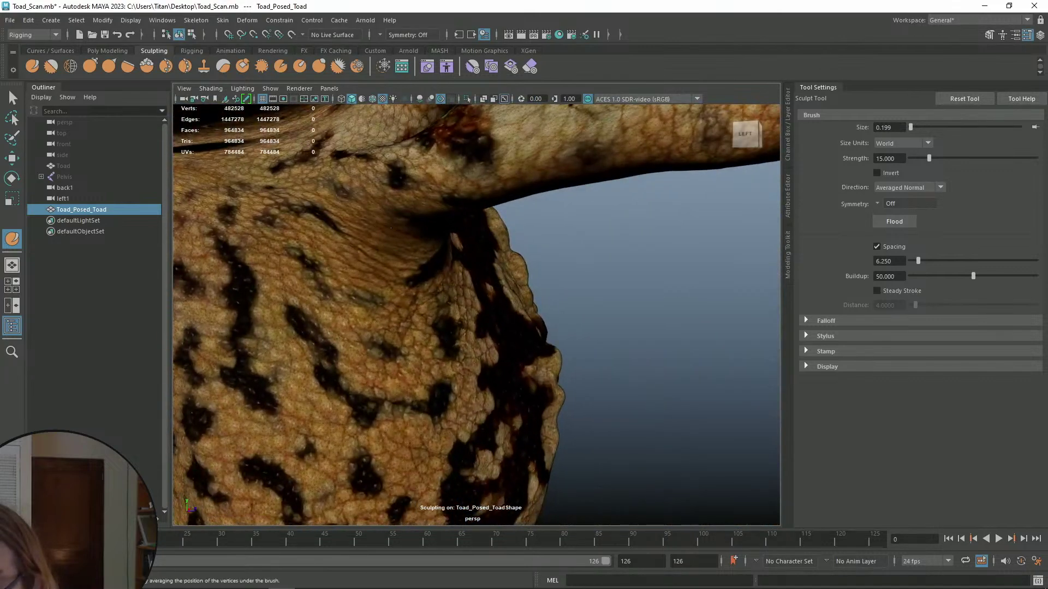
alt+drag(489, 227, 508, 264)
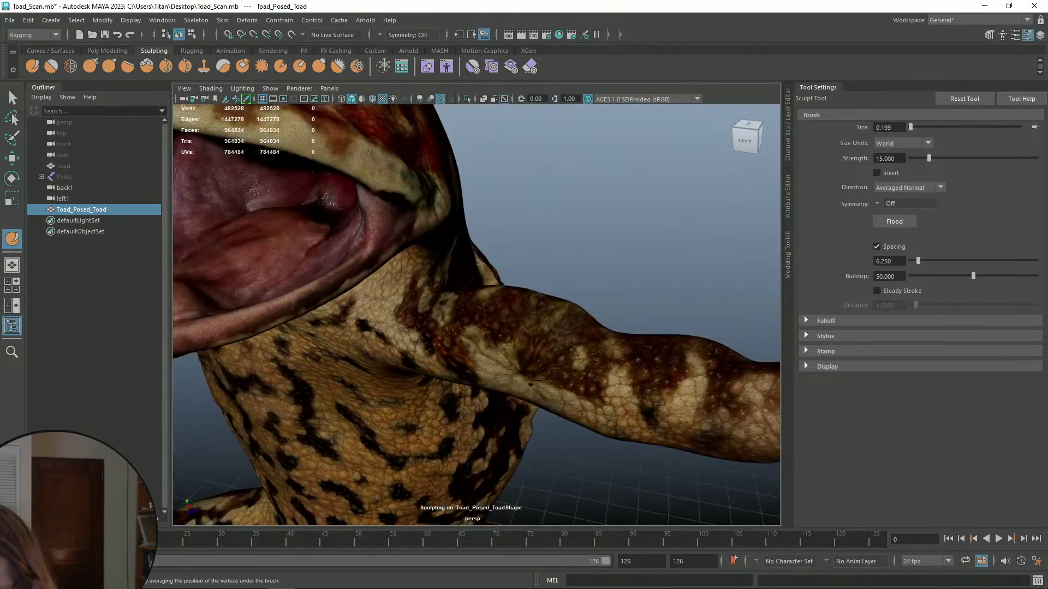
- Undo the stray sculpt stroke on the arm and activate the Smooth Tool with a brush size of 0.498
key(b)
mouse_move(536, 348)
mouse_down()
mouse_move(557, 347)
mouse_move(342, 313)
mouse_move(395, 286)
mouse_move(435, 300)
mouse_move(387, 273)
mouse_move(355, 302)
mouse_up()
alt+middle_drag(355, 302, 398, 310)
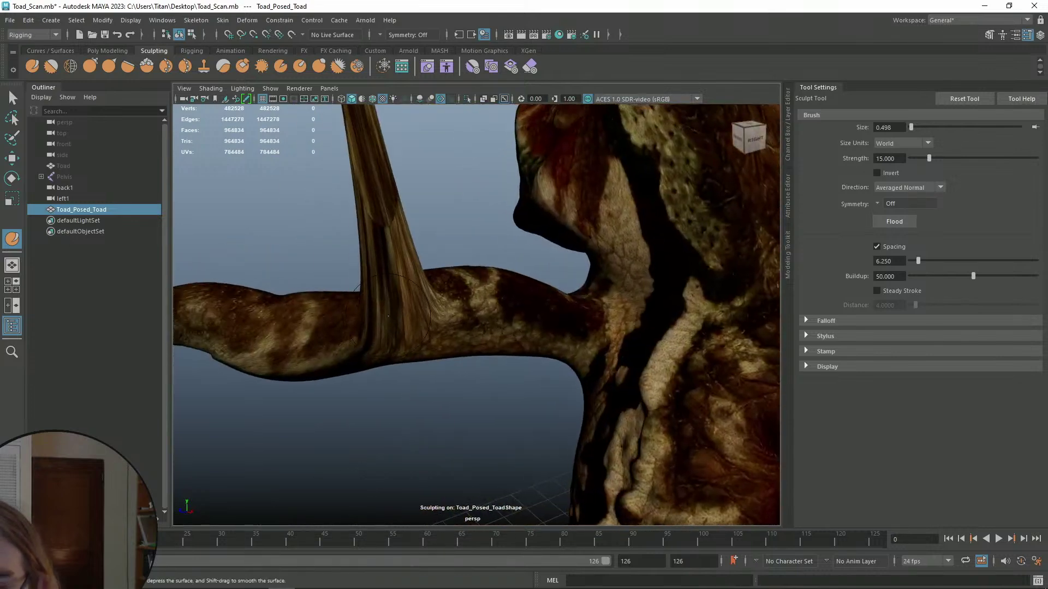
key(ctrl+z)
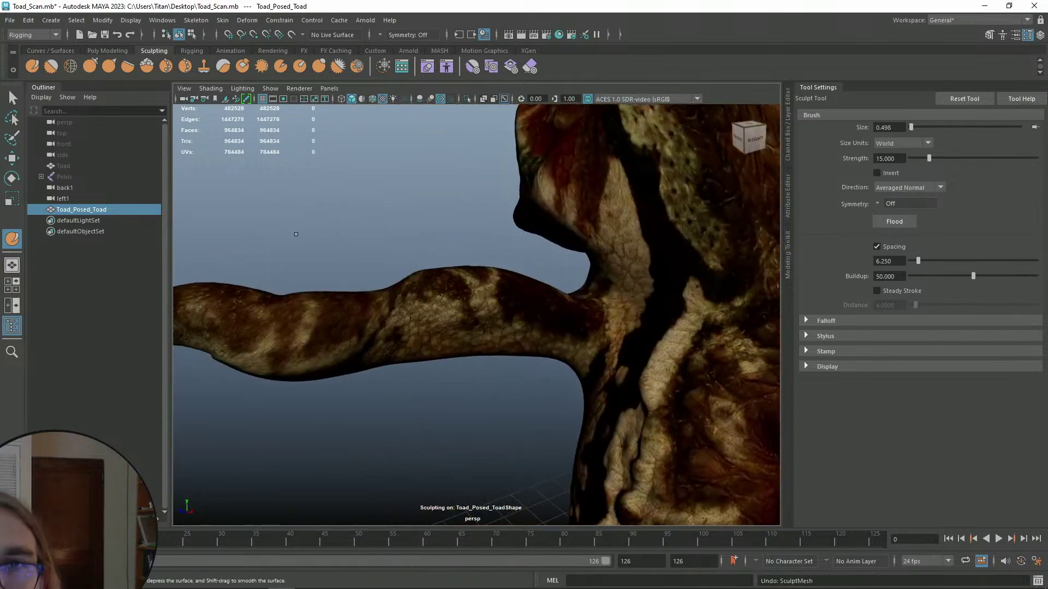
click(51, 66)
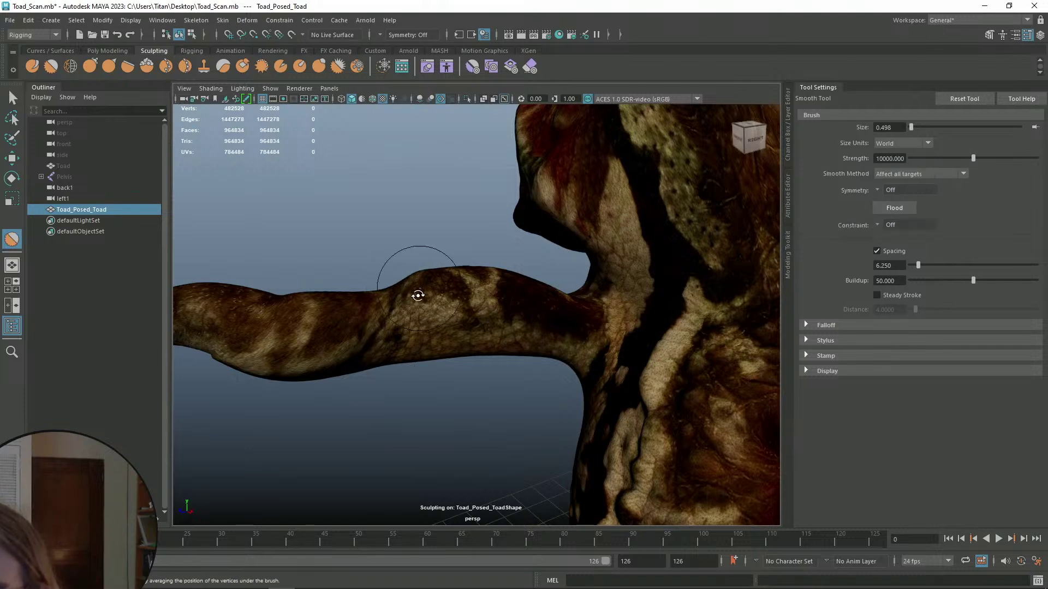
- Examine the outstretched arm, wrist, palm and fingers for areas that need smoothing
alt+drag(419, 283, 409, 283)
alt+middle_drag(374, 286, 527, 275)
alt+drag(448, 314, 420, 352)
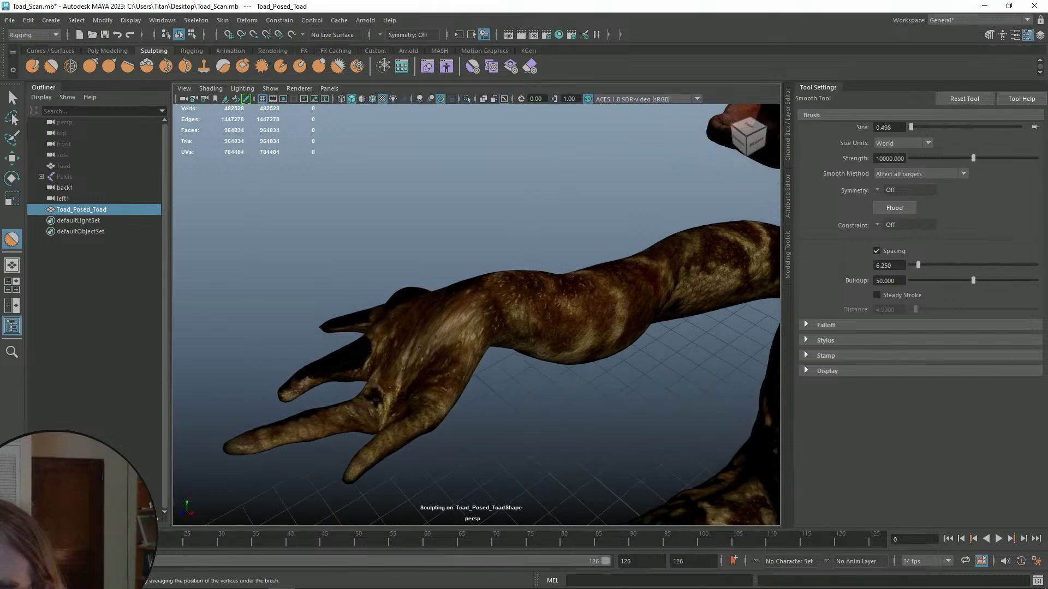
alt+drag(487, 328, 545, 311)
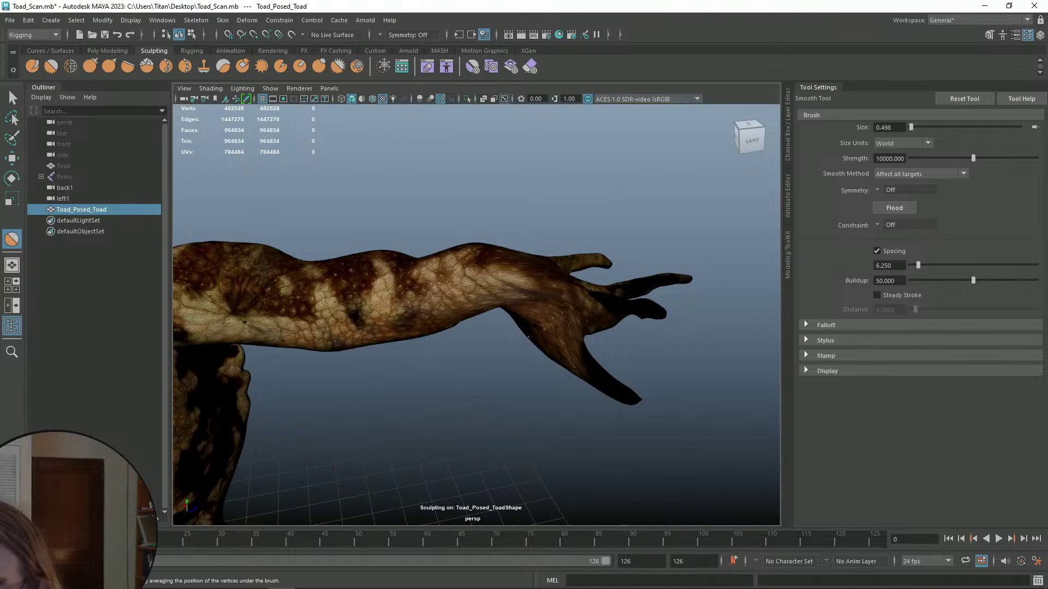
alt+drag(535, 340, 525, 312)
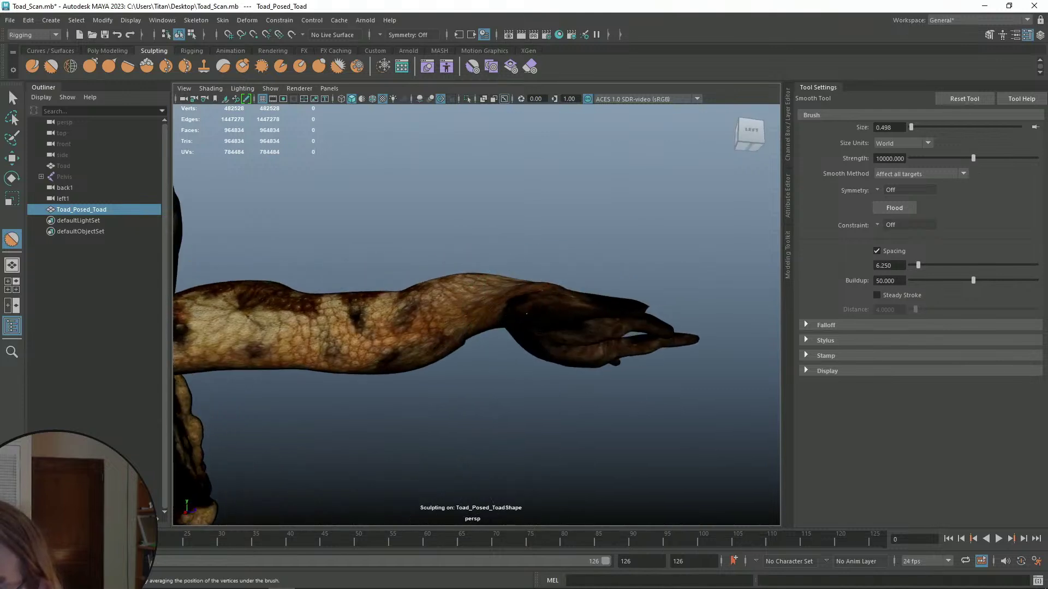
alt+drag(509, 327, 471, 356)
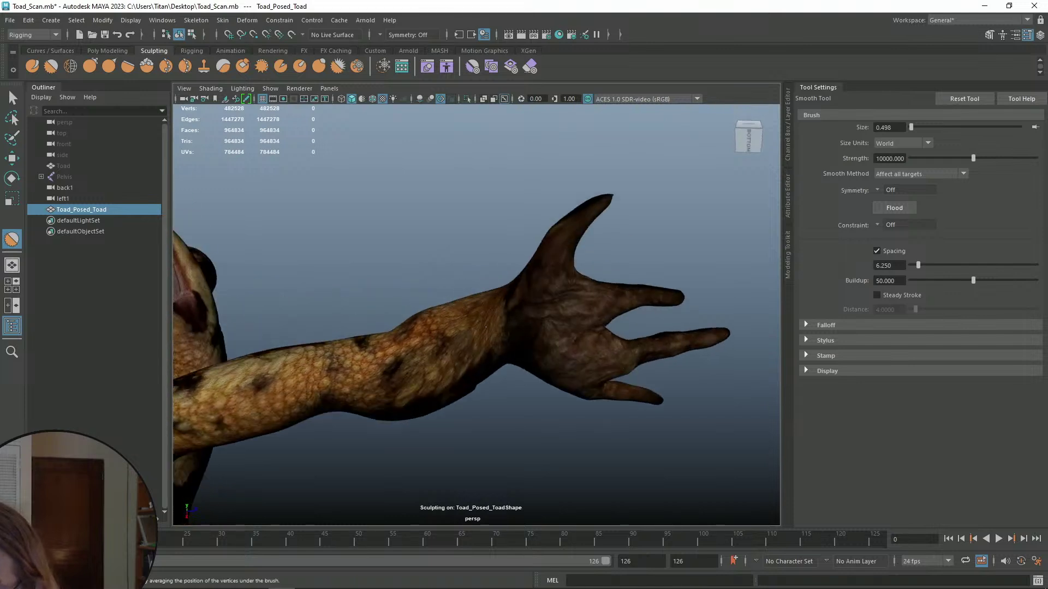
alt+drag(464, 337, 547, 283)
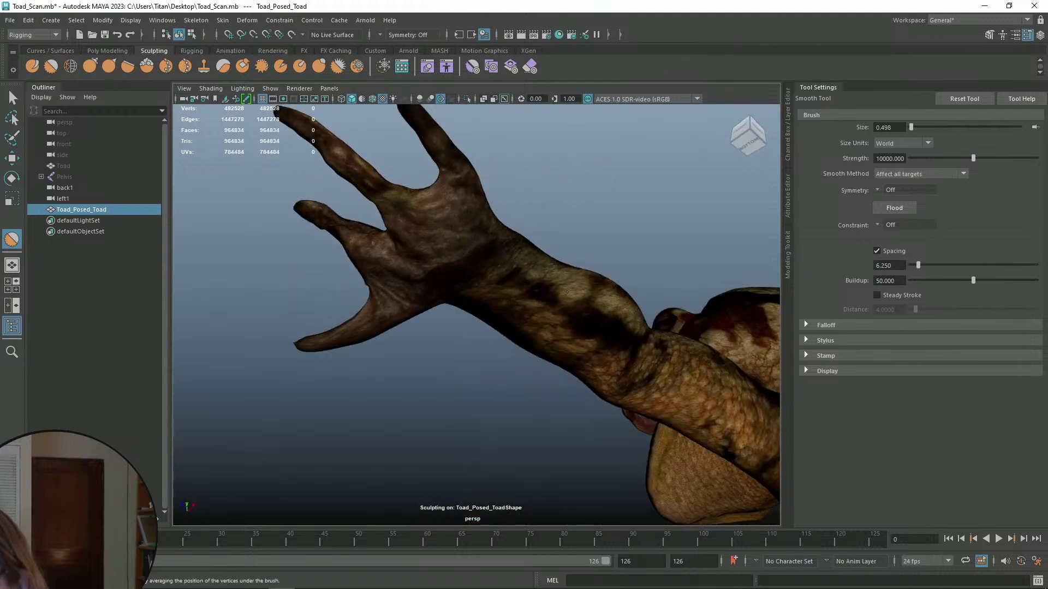
alt+drag(425, 267, 396, 235)
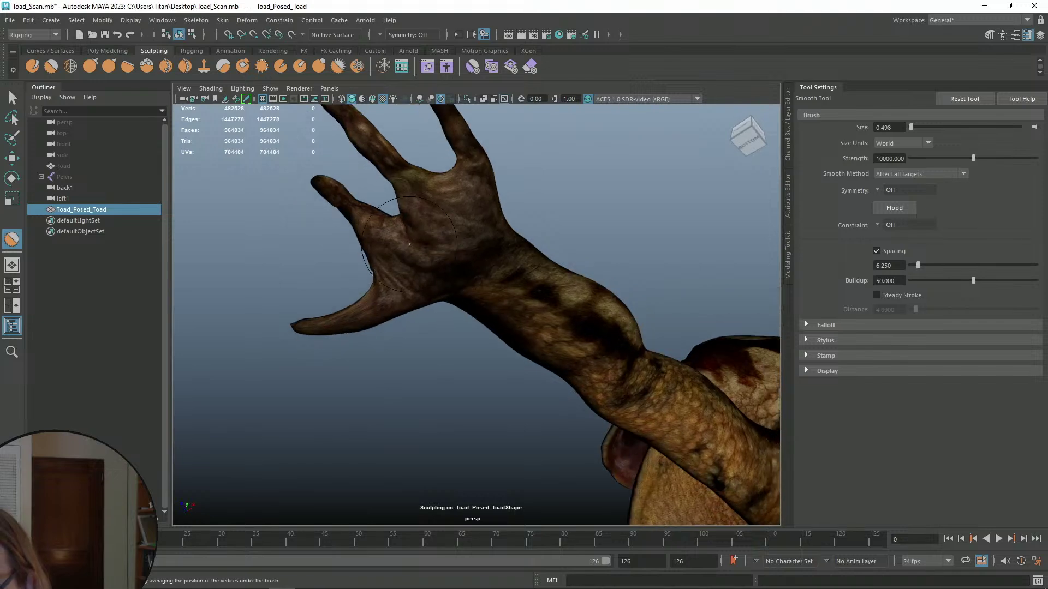
alt+middle_drag(355, 197, 441, 287)
scroll(440, 285, up, 3)
alt+drag(433, 281, 549, 375)
alt+drag(566, 409, 570, 372)
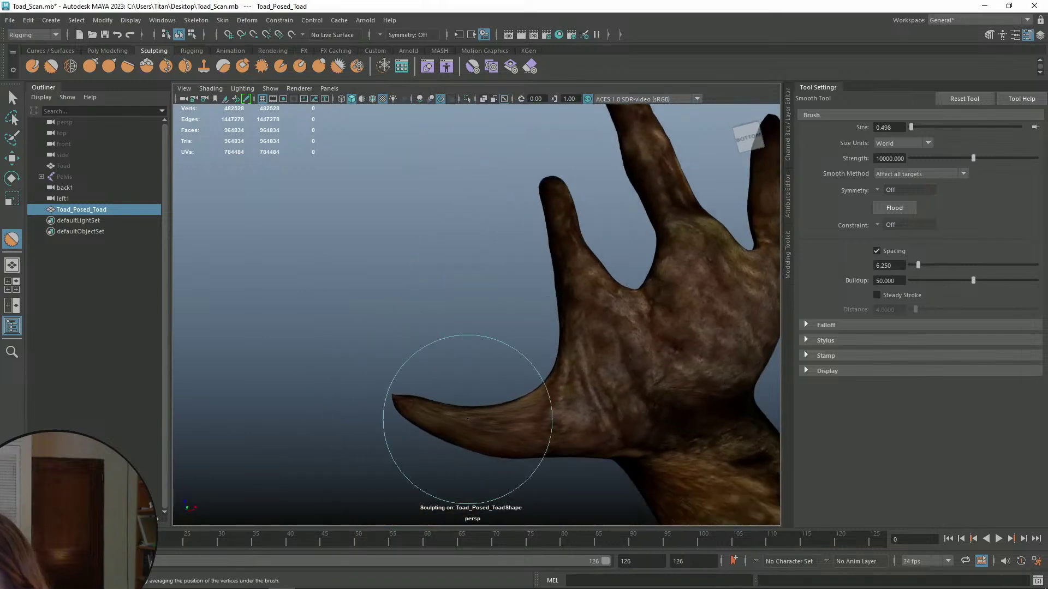
alt+drag(443, 419, 514, 386)
alt+middle_drag(515, 386, 579, 451)
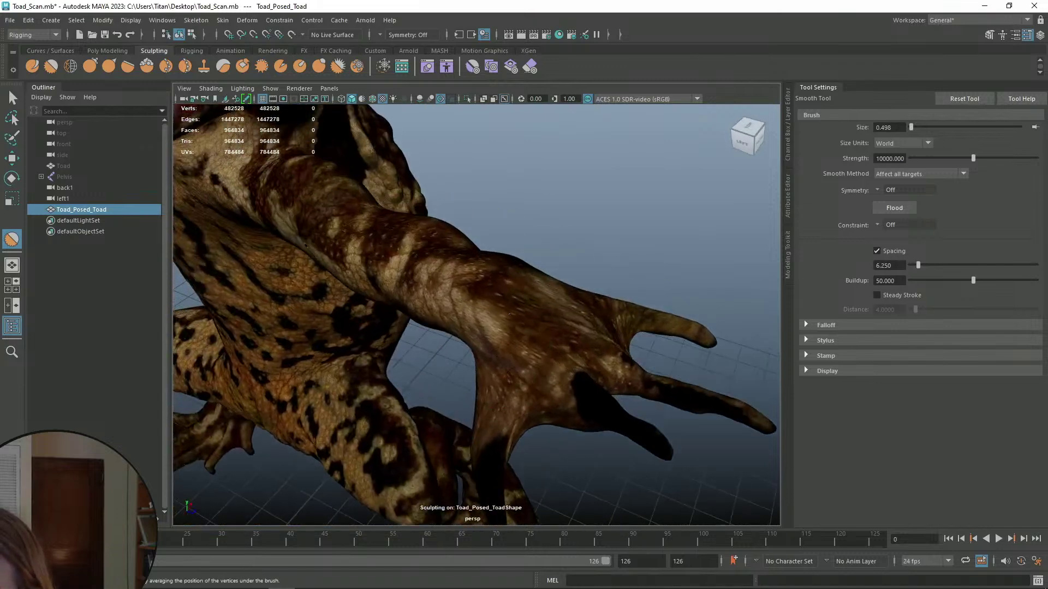
alt+drag(497, 300, 377, 315)
alt+drag(585, 329, 459, 288)
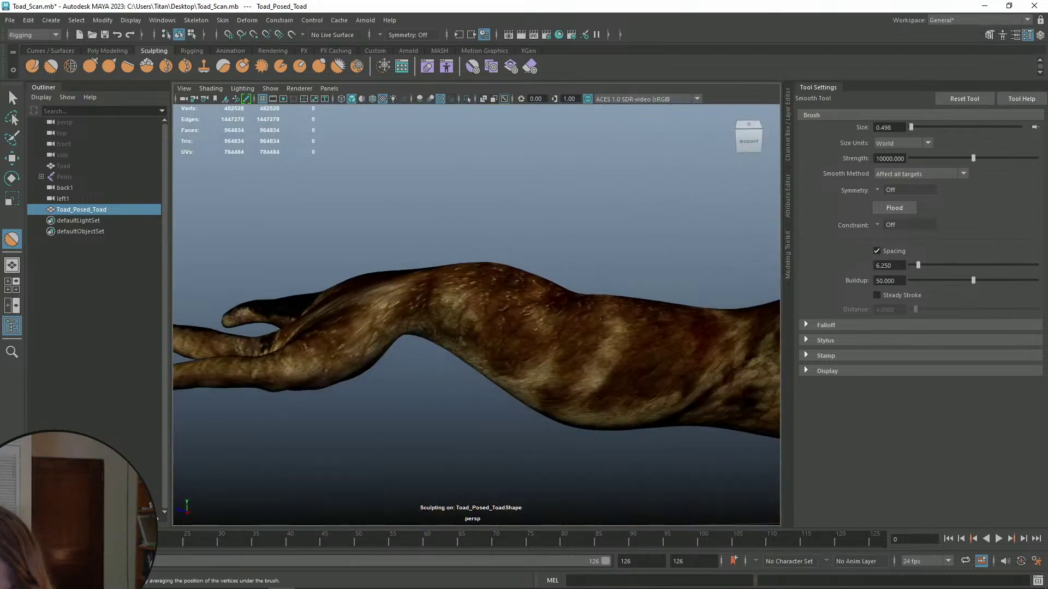
scroll(555, 298, down, 5)
alt+drag(578, 352, 571, 328)
alt+middle_drag(571, 328, 499, 321)
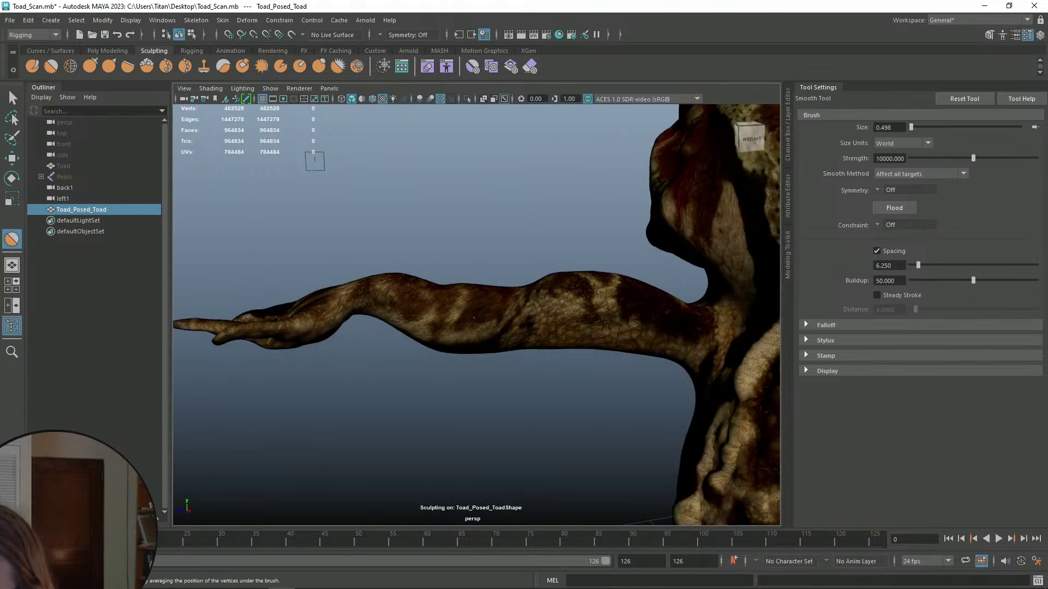
- Examine the toad's back, both sides of the head and the shoulder for surface defects
alt+middle_drag(548, 317, 447, 292)
alt+drag(448, 292, 423, 268)
scroll(457, 263, down, 6)
alt+middle_drag(457, 263, 336, 246)
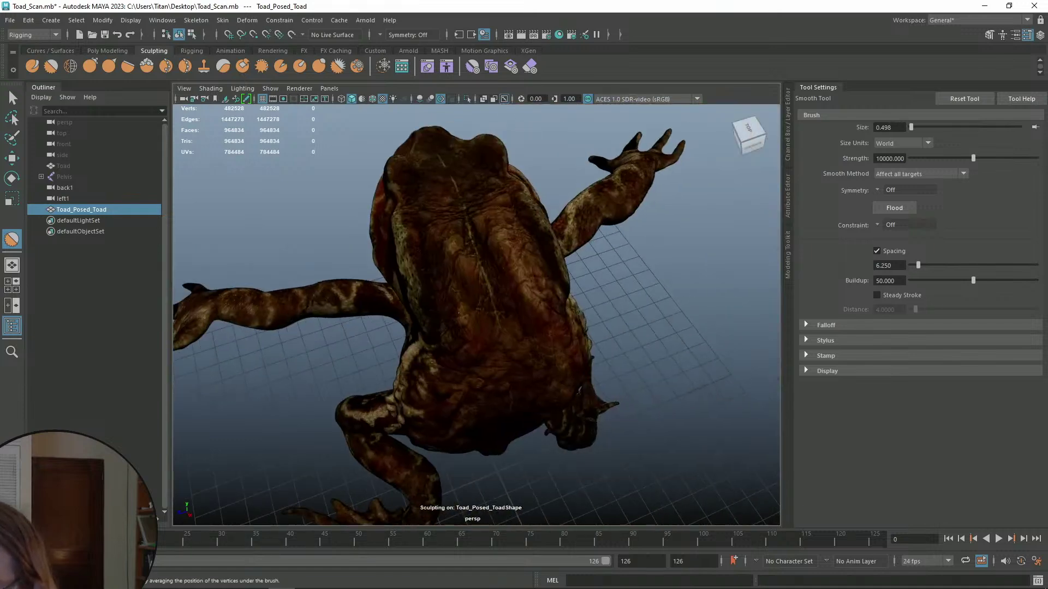
alt+drag(335, 246, 311, 175)
alt+middle_drag(527, 292, 537, 385)
scroll(538, 385, up, 4)
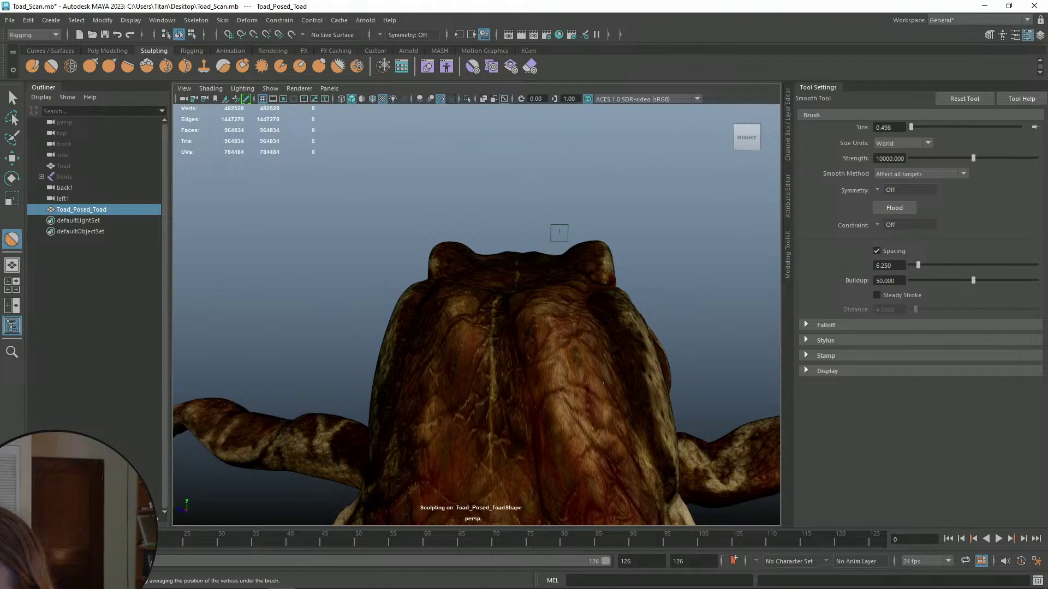
alt+middle_drag(603, 374, 569, 299)
alt+drag(485, 301, 505, 336)
alt+drag(507, 375, 499, 323)
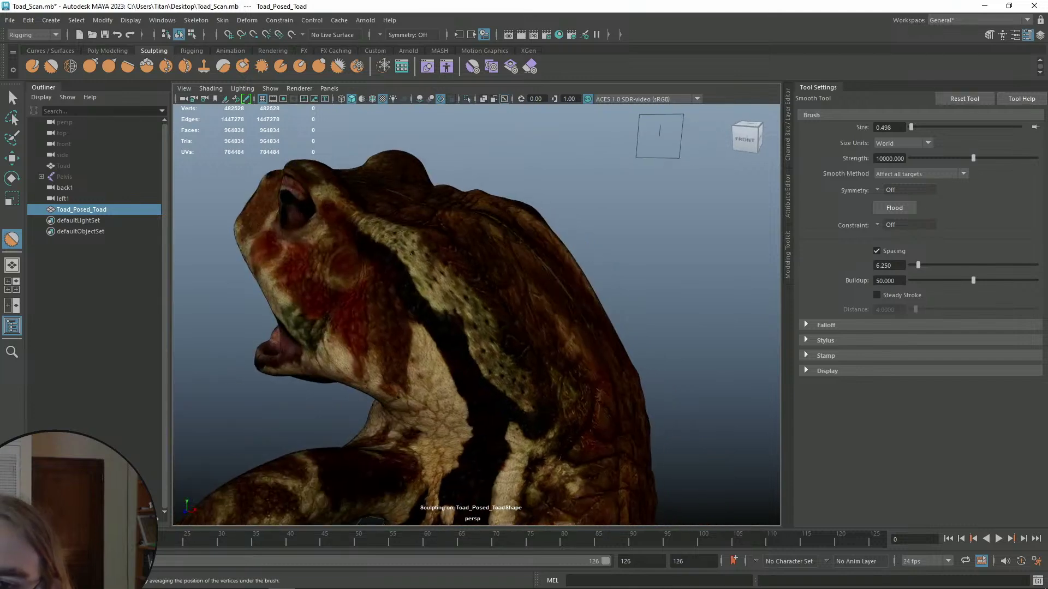
alt+drag(413, 233, 498, 265)
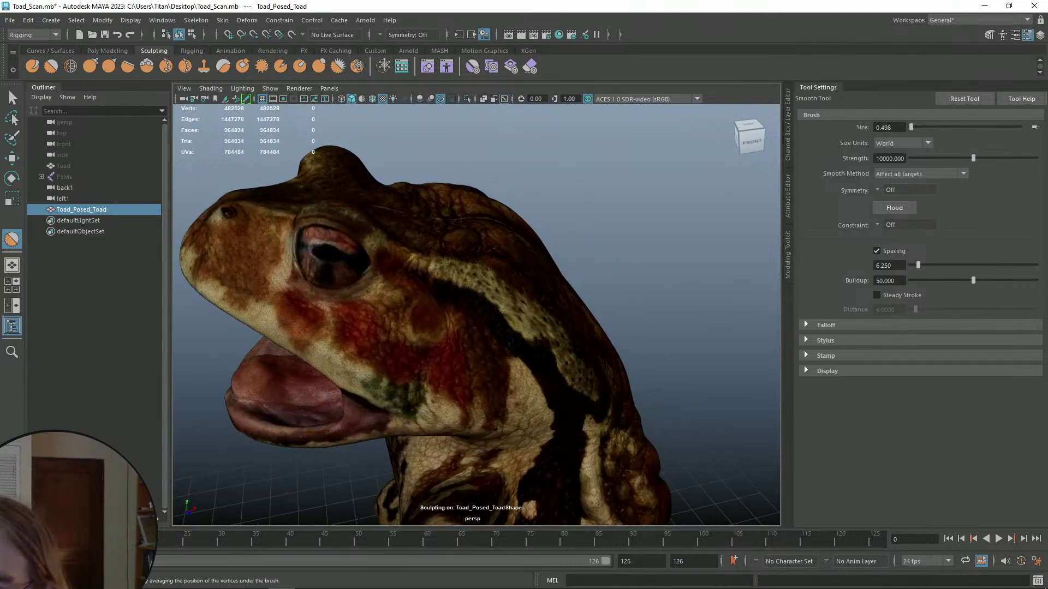
alt+drag(591, 354, 489, 269)
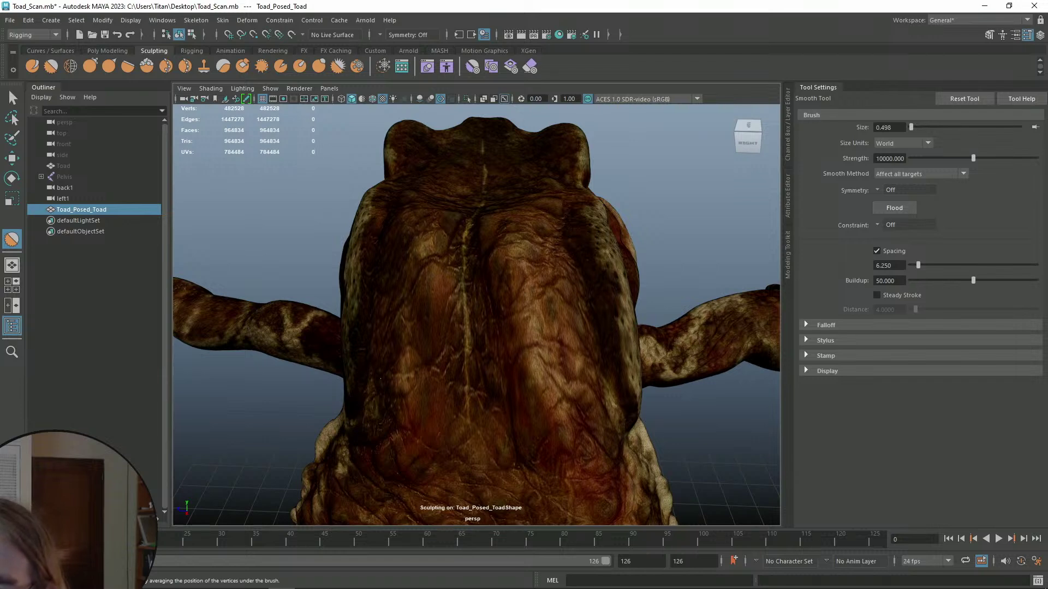
alt+drag(537, 359, 550, 263)
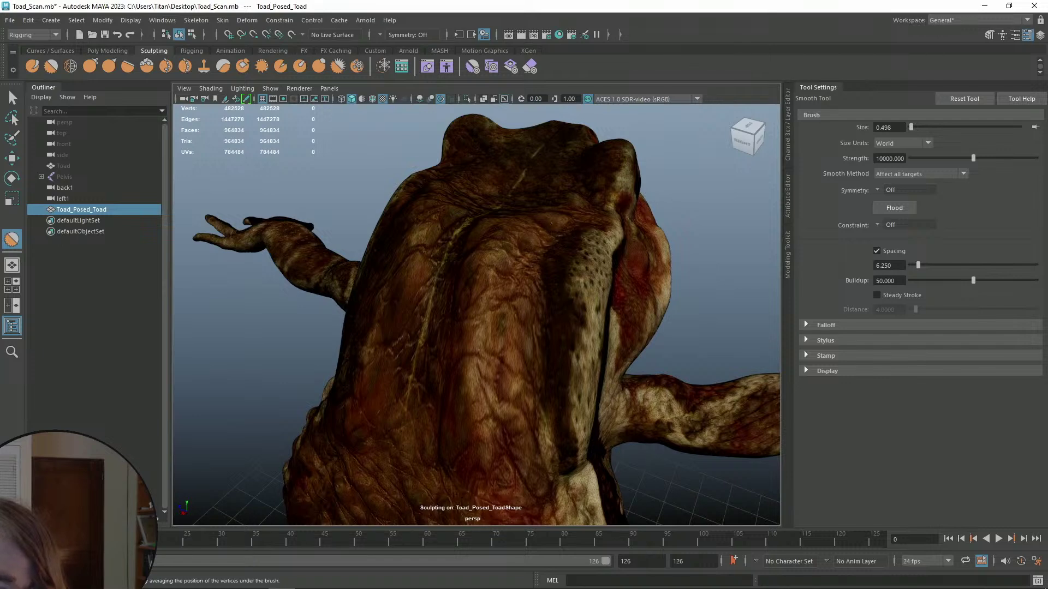
alt+drag(513, 282, 444, 280)
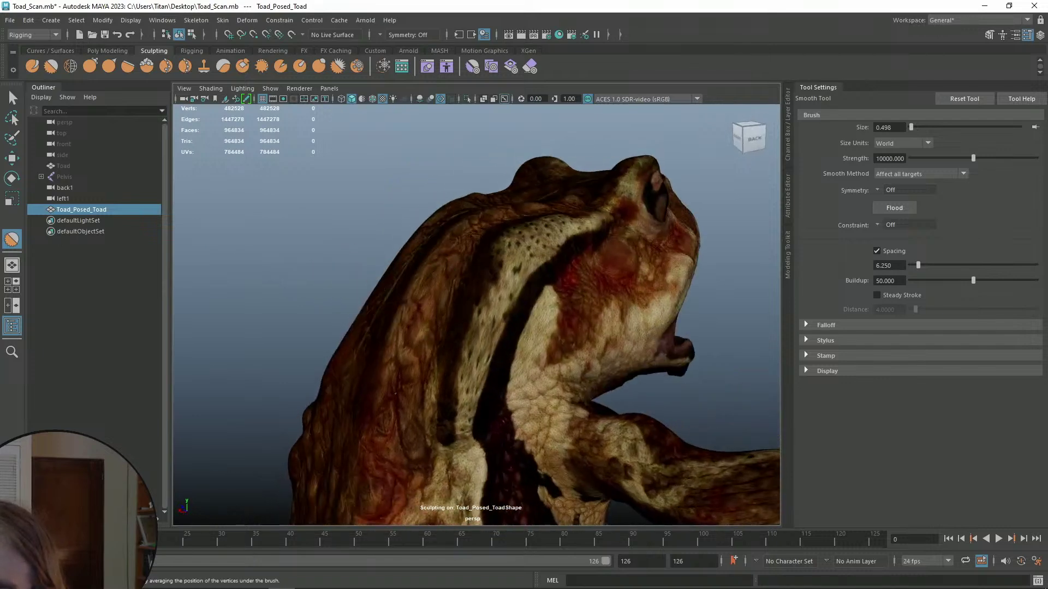
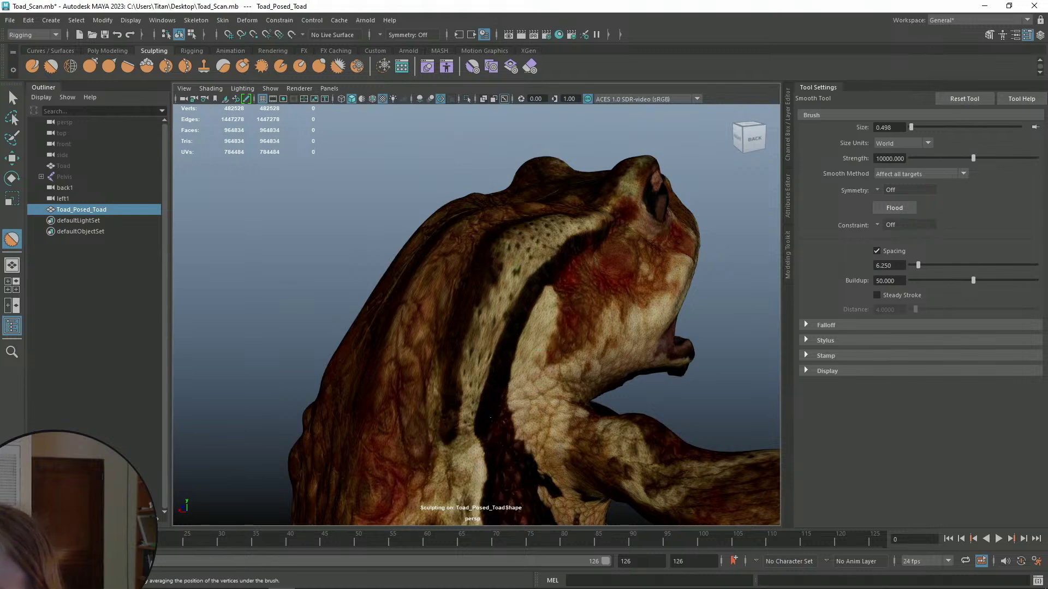
alt+drag(422, 378, 539, 378)
mouse_move(468, 363)
alt+mouse_down()
mouse_move(510, 346)
mouse_move(400, 320)
mouse_move(426, 262)
alt+mouse_up()
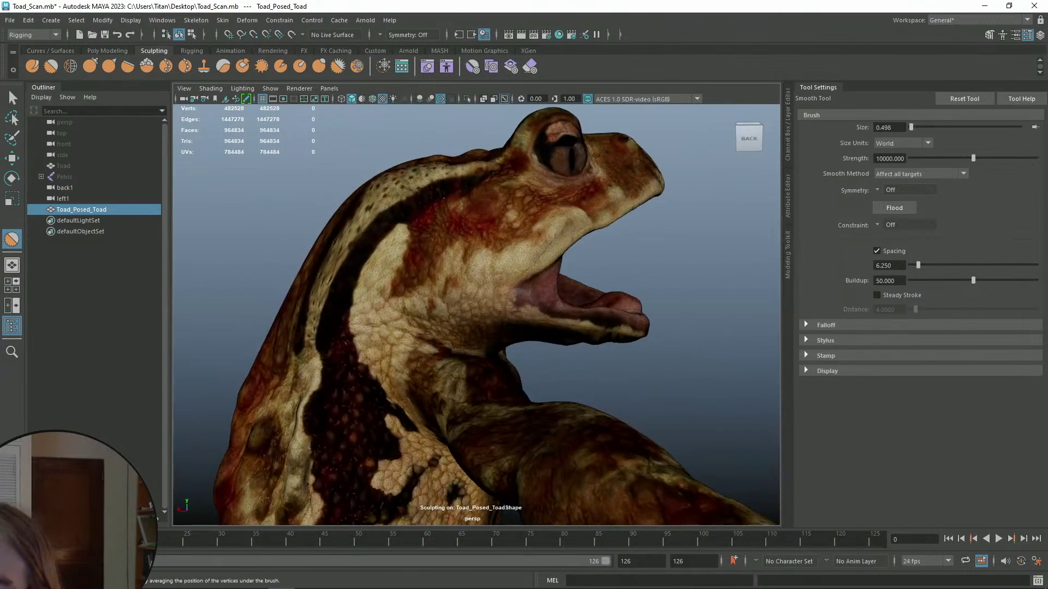
alt+drag(480, 193, 601, 320)
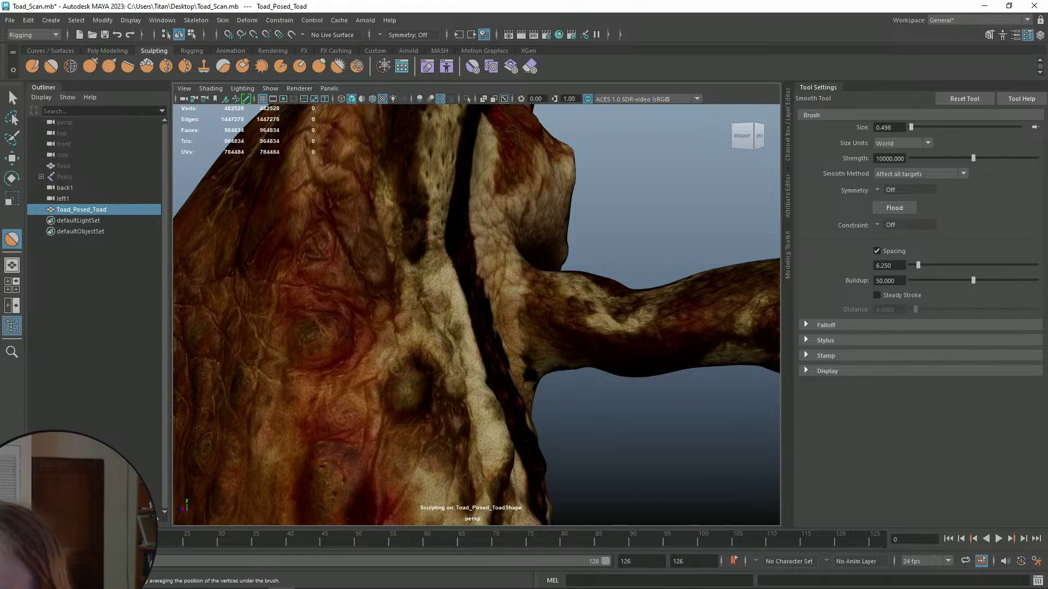
- Smooth the creased skin along the pale ridge on the side of the torso with the Smooth Tool
alt+drag(579, 357, 500, 288)
alt+drag(483, 229, 557, 273)
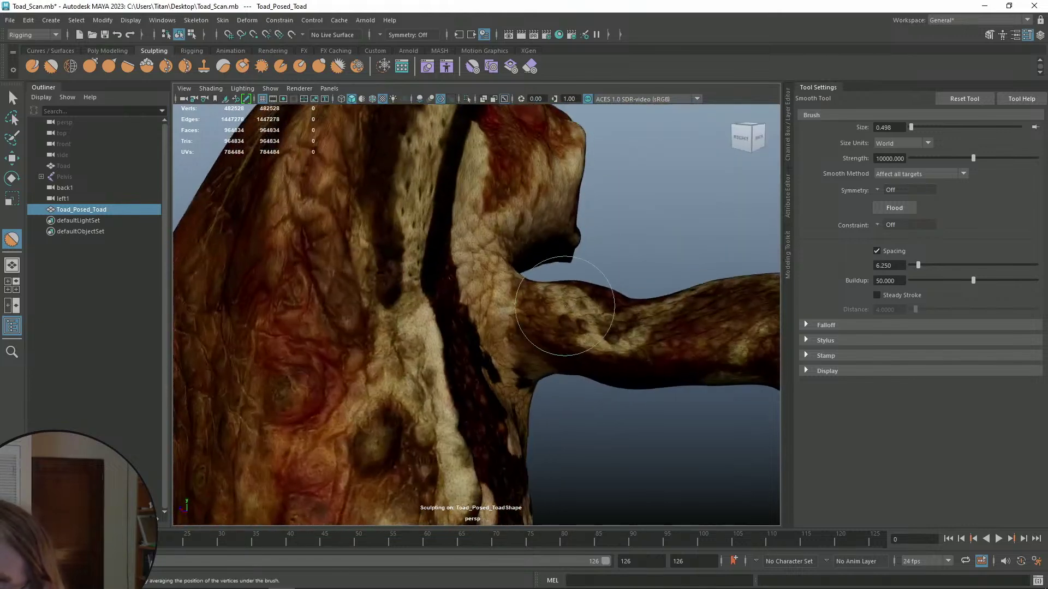
alt+right_drag(623, 337, 543, 342)
alt+middle_drag(543, 342, 532, 284)
alt+right_drag(532, 284, 579, 306)
alt+drag(524, 311, 464, 345)
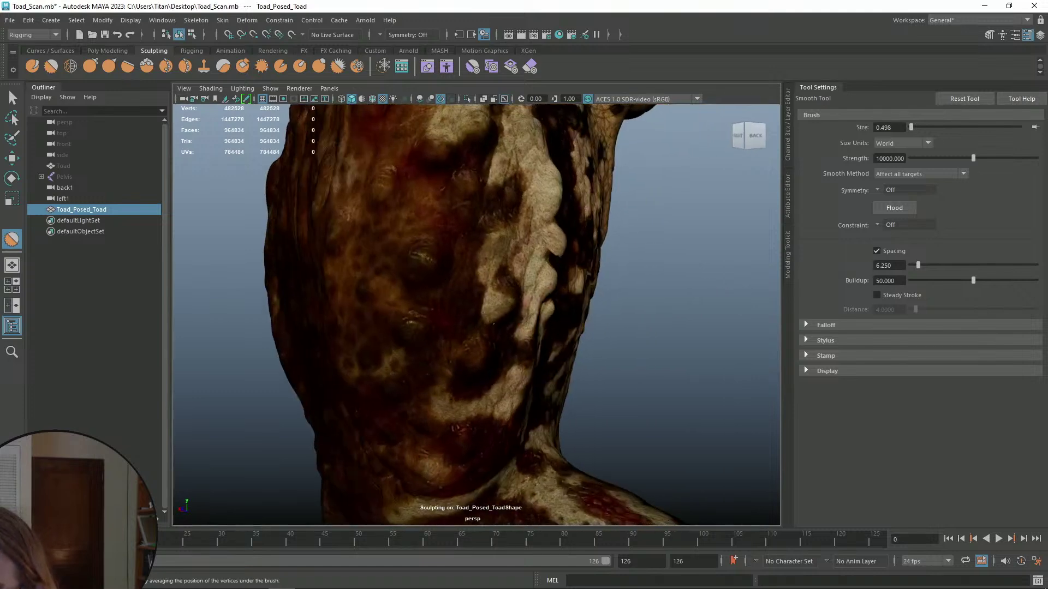
drag(535, 289, 549, 239)
drag(532, 204, 535, 174)
- Examine the belly and one hind leg, including the knee fold and ankle, for deformed areas
mouse_move(592, 292)
alt+mouse_down()
mouse_move(406, 339)
mouse_move(423, 323)
mouse_move(329, 262)
mouse_move(475, 351)
mouse_move(534, 316)
mouse_move(504, 258)
mouse_move(564, 311)
mouse_move(627, 306)
mouse_move(615, 295)
mouse_move(505, 282)
mouse_move(545, 337)
mouse_move(421, 236)
alt+mouse_up()
alt+drag(446, 269, 479, 419)
scroll(480, 364, down, 7)
alt+middle_drag(480, 364, 464, 284)
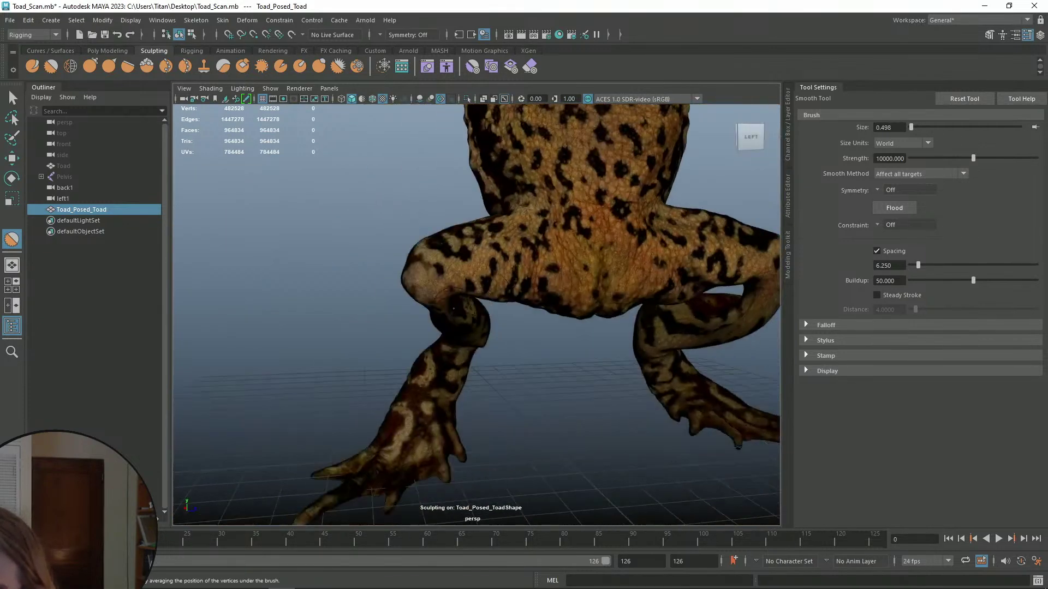
scroll(431, 322, up, 6)
alt+drag(419, 313, 401, 273)
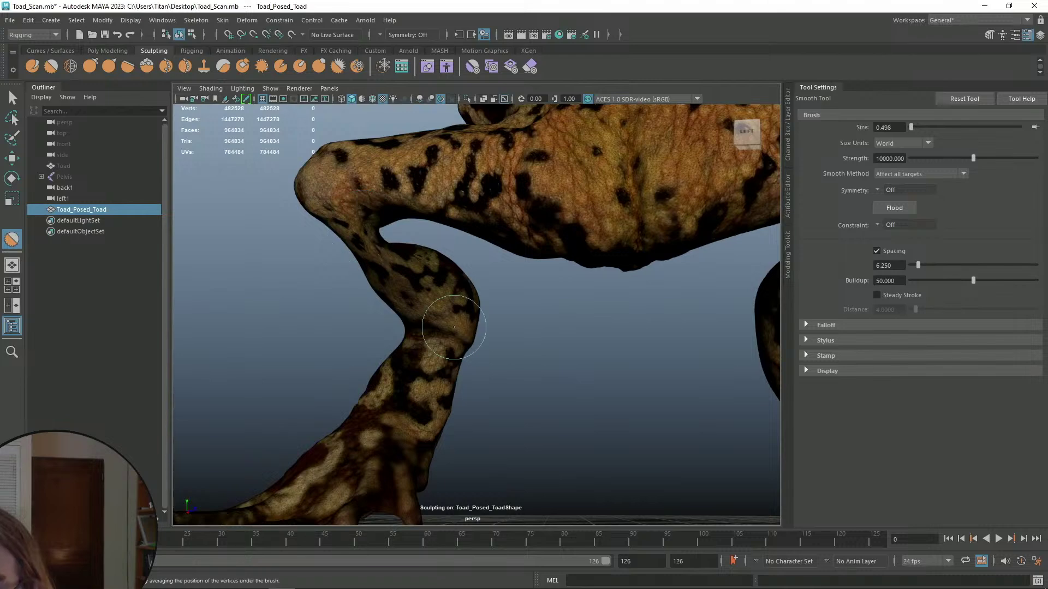
alt+drag(444, 322, 529, 381)
scroll(571, 373, up, 3)
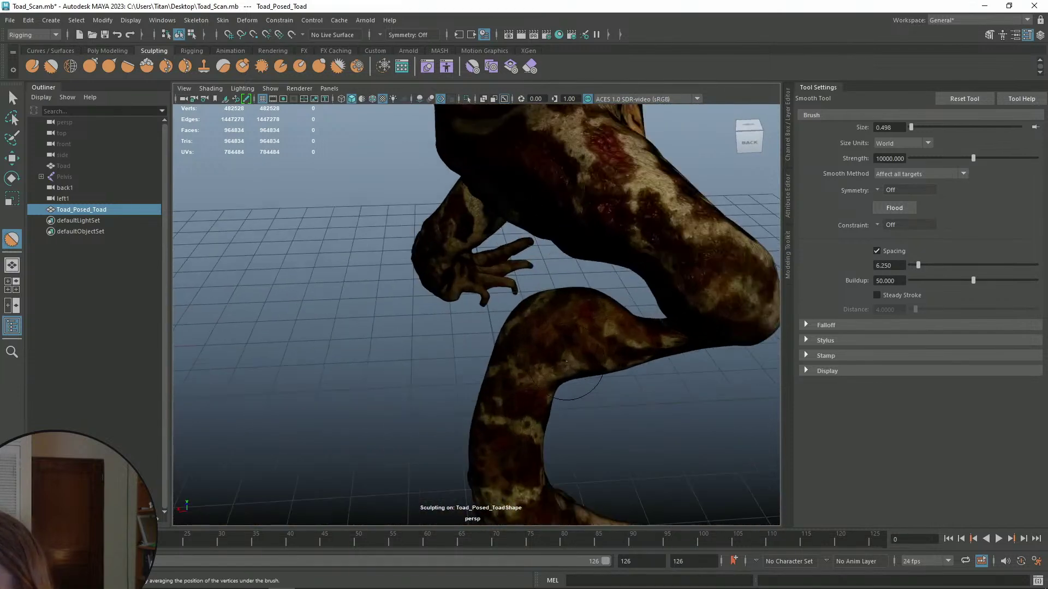
alt+middle_drag(576, 372, 490, 367)
scroll(575, 362, up, 4)
alt+drag(574, 362, 507, 308)
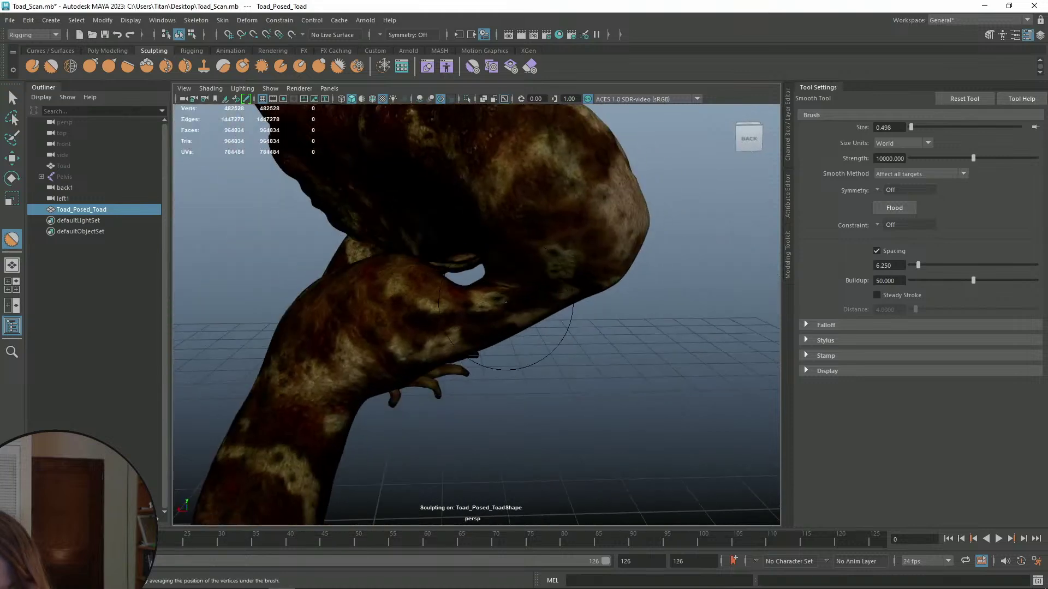
- Examine the other hind leg from hip and knee down to the foot for deformed areas
mouse_move(525, 291)
alt+mouse_down()
mouse_move(537, 322)
mouse_move(601, 335)
mouse_move(564, 328)
mouse_move(672, 311)
mouse_move(477, 297)
mouse_move(440, 313)
mouse_move(575, 335)
mouse_move(568, 375)
mouse_move(480, 320)
mouse_move(494, 290)
mouse_move(599, 335)
mouse_move(644, 371)
alt+mouse_up()
scroll(503, 368, up, 8)
scroll(579, 301, down, 8)
alt+middle_drag(529, 358, 491, 327)
scroll(491, 328, up, 6)
alt+drag(491, 328, 533, 375)
alt+middle_drag(505, 350, 425, 376)
scroll(426, 376, up, 2)
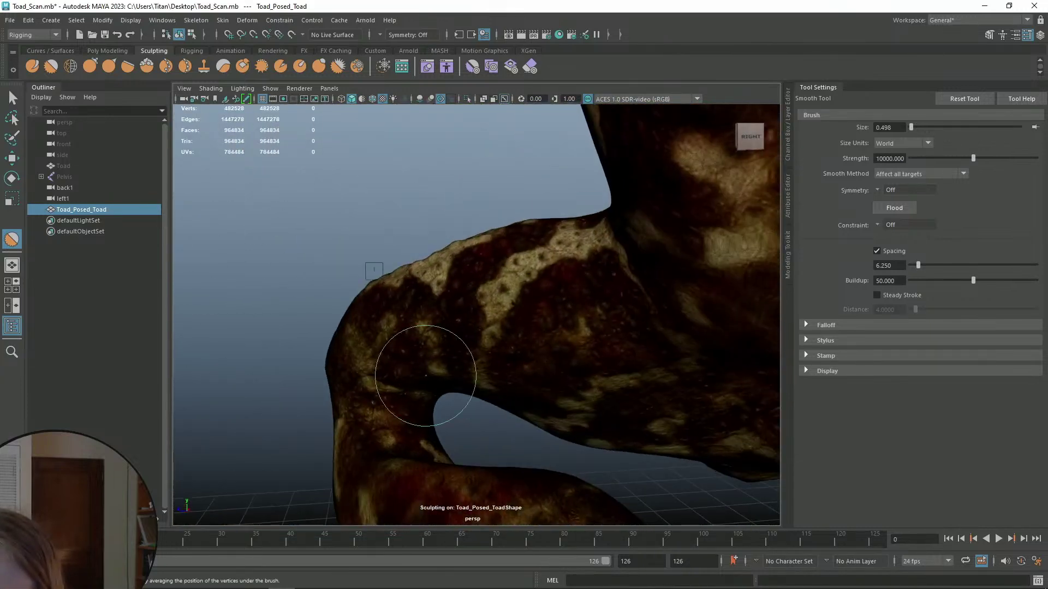
scroll(384, 390, down, 4)
alt+drag(477, 388, 473, 412)
alt+middle_drag(474, 412, 436, 322)
mouse_move(437, 322)
alt+mouse_down()
mouse_move(444, 336)
mouse_move(573, 323)
mouse_move(606, 330)
alt+mouse_up()
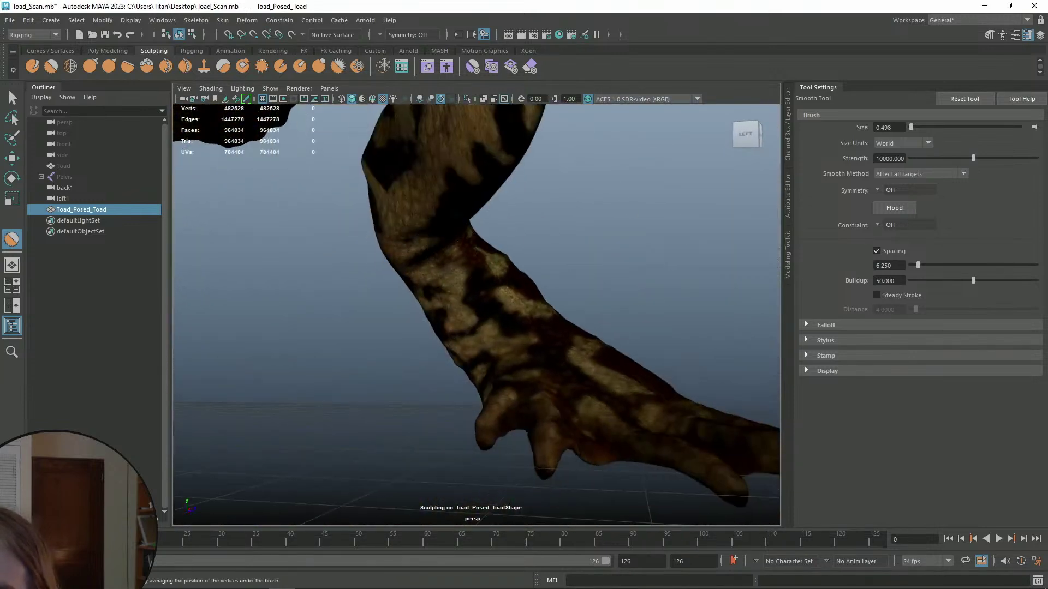
scroll(505, 290, down, 3)
mouse_move(505, 290)
alt+mouse_down()
mouse_move(529, 297)
mouse_move(515, 301)
alt+mouse_up()
scroll(483, 393, up, 3)
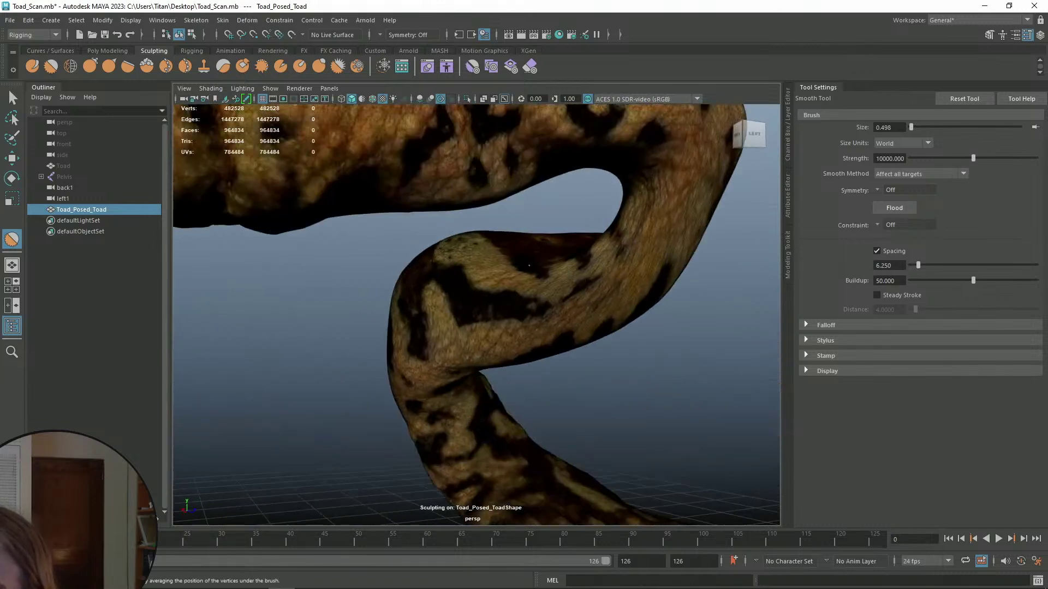
mouse_move(533, 288)
alt+mouse_down()
mouse_move(444, 320)
mouse_move(311, 330)
mouse_move(382, 311)
mouse_move(557, 318)
mouse_move(568, 330)
mouse_move(523, 331)
alt+mouse_up()
scroll(497, 306, down, 5)
alt+middle_drag(497, 307, 543, 423)
scroll(538, 404, up, 3)
mouse_move(508, 327)
alt+middle_down()
mouse_move(559, 332)
mouse_move(569, 260)
mouse_move(702, 244)
mouse_move(419, 103)
alt+middle_up()
alt+middle_drag(508, 221, 577, 329)
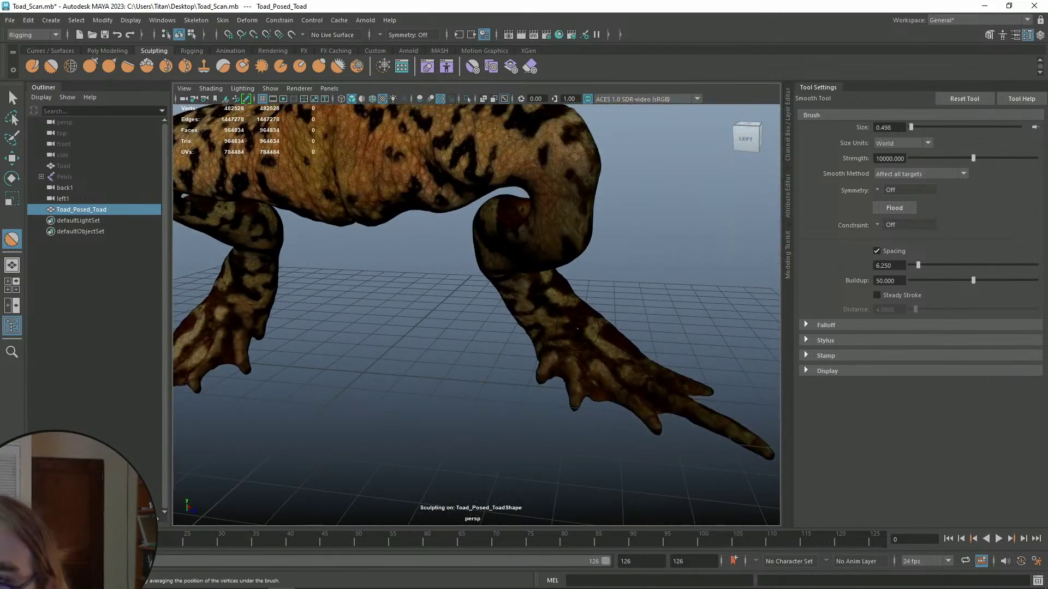
- Examine the wrinkled skin along the spine and across the back for remaining defects
scroll(577, 329, down, 6)
alt+middle_drag(428, 183, 450, 297)
scroll(449, 297, up, 7)
scroll(495, 316, down, 3)
alt+drag(496, 322, 609, 352)
alt+middle_drag(508, 325, 475, 431)
scroll(495, 263, up, 4)
scroll(495, 263, down, 6)
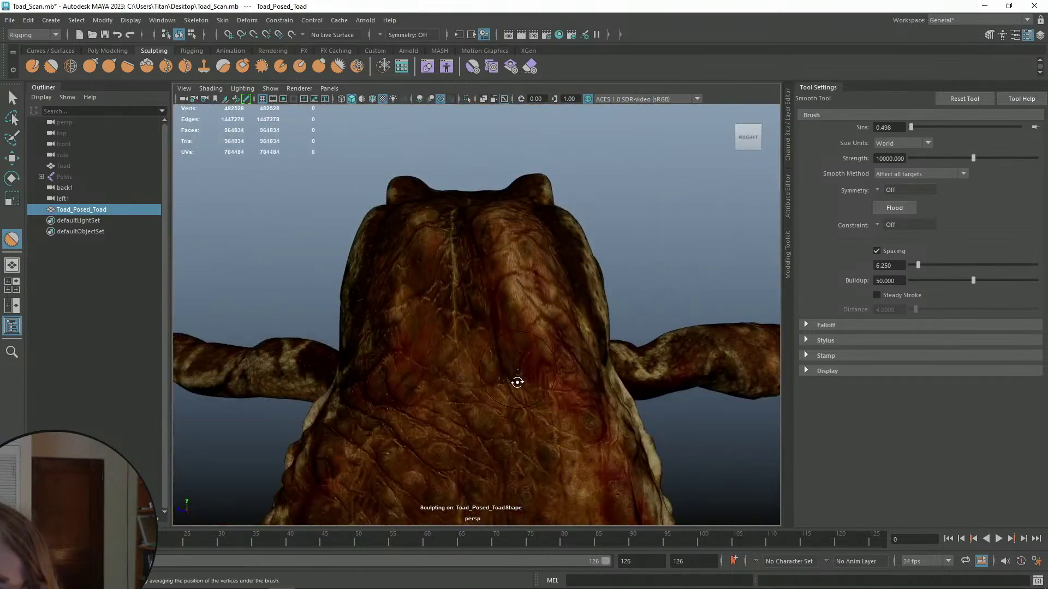
alt+drag(513, 302, 540, 309)
scroll(540, 308, up, 4)
alt+drag(522, 260, 536, 237)
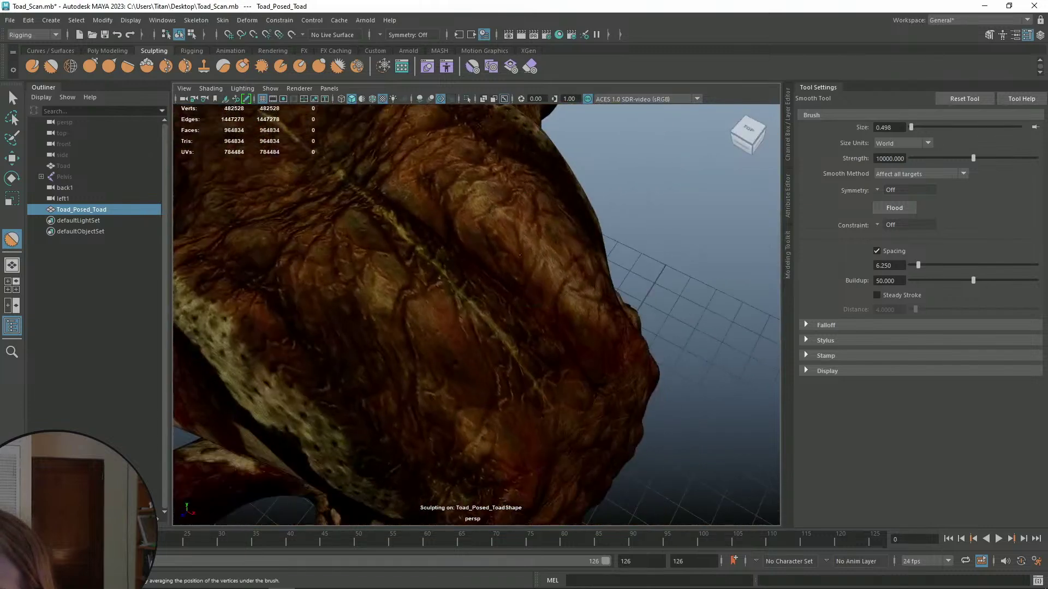
- Examine the side of the torso, the back and the head for remaining deformed areas
alt+drag(581, 329, 573, 296)
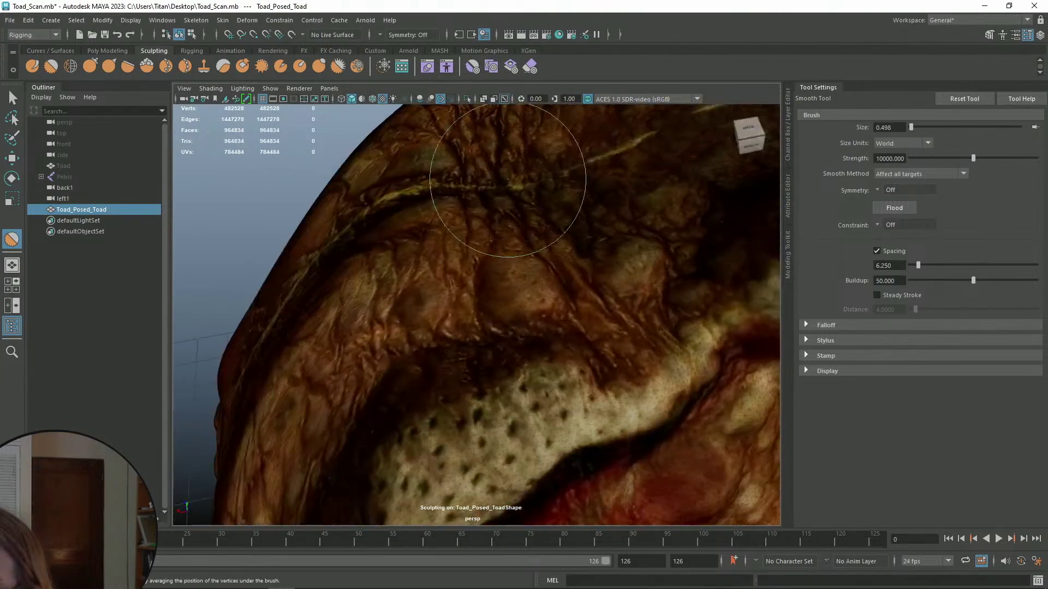
scroll(519, 180, down, 5)
alt+drag(564, 350, 502, 317)
mouse_move(531, 356)
alt+mouse_down()
mouse_move(494, 310)
mouse_move(518, 355)
mouse_move(506, 370)
mouse_move(437, 362)
mouse_move(385, 403)
mouse_move(456, 400)
mouse_move(502, 350)
alt+mouse_up()
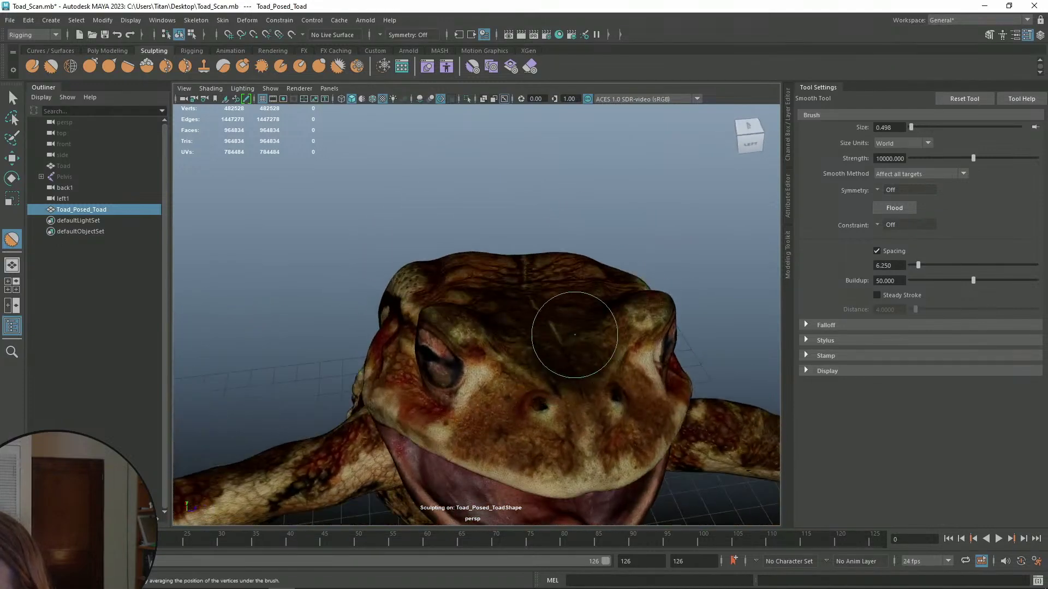
alt+drag(584, 386, 328, 413)
scroll(517, 336, up, 3)
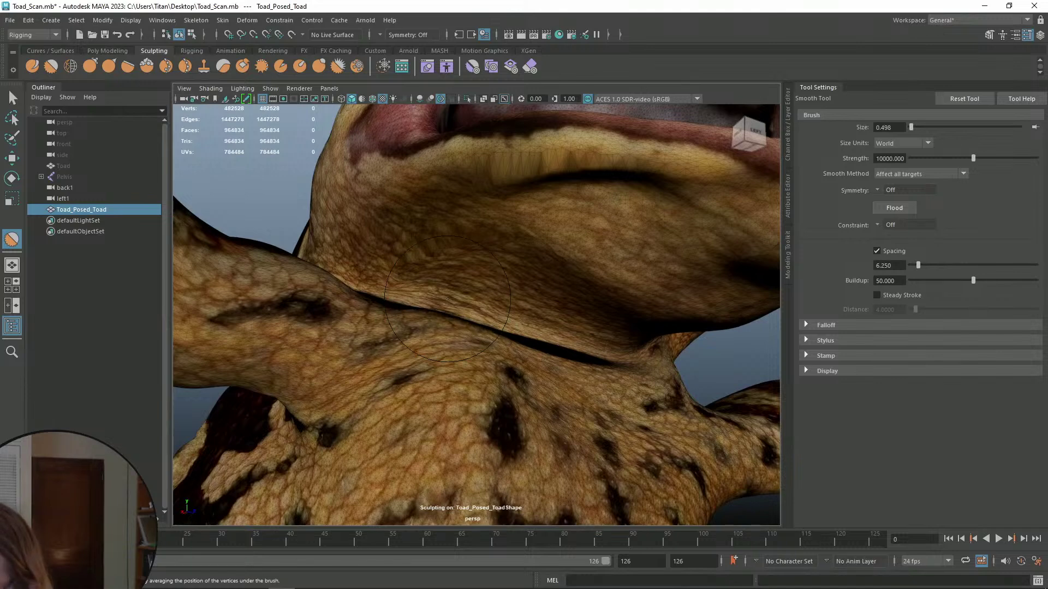
- Examine the fold between throat and chest and the underside of the lower jaw for defects
alt+drag(444, 338, 440, 273)
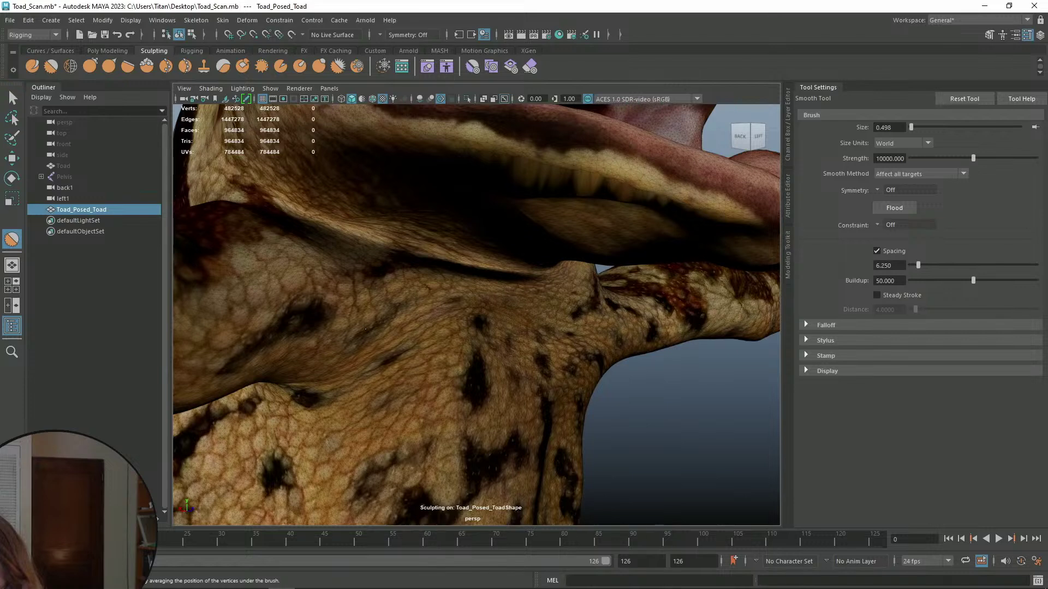
mouse_move(322, 397)
alt+mouse_down()
mouse_move(361, 383)
mouse_move(421, 299)
mouse_move(509, 375)
mouse_move(560, 262)
alt+mouse_up()
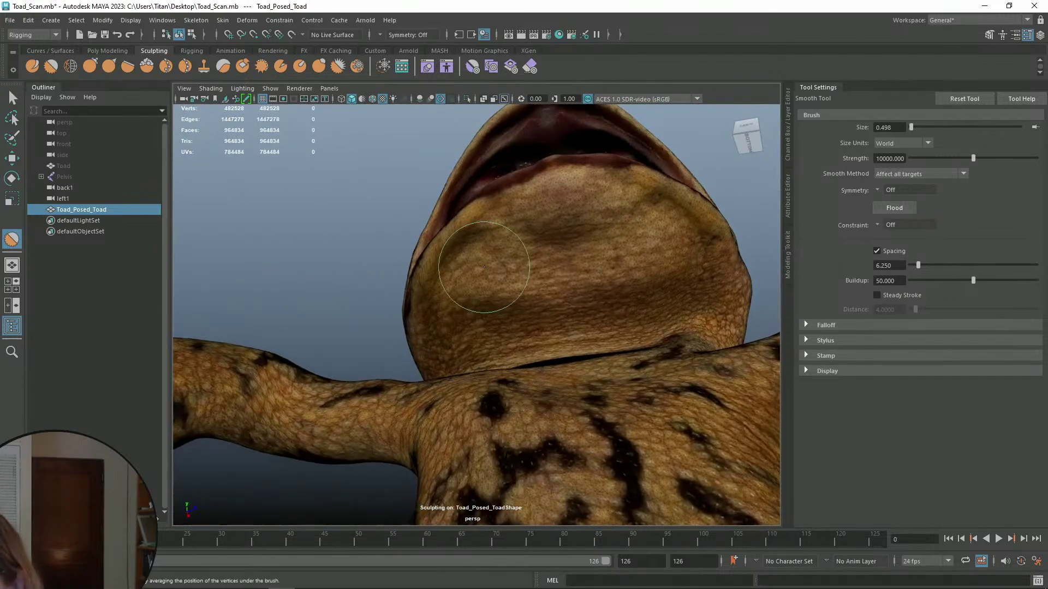
mouse_move(644, 267)
alt+mouse_down()
mouse_move(535, 412)
mouse_move(584, 433)
mouse_move(468, 367)
mouse_move(495, 359)
alt+mouse_up()
alt+drag(508, 324, 489, 306)
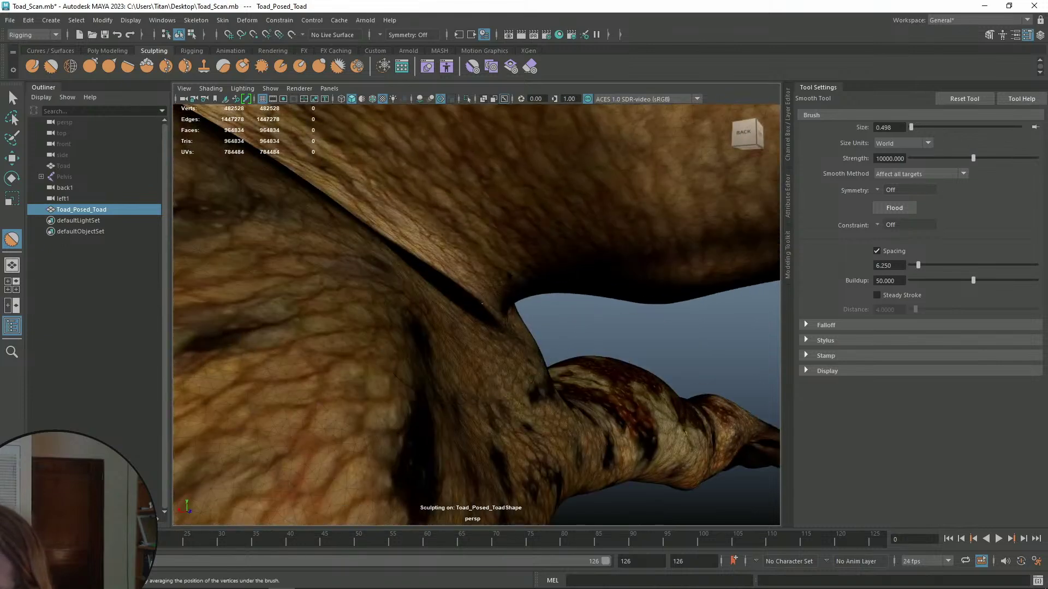
alt+drag(517, 337, 411, 342)
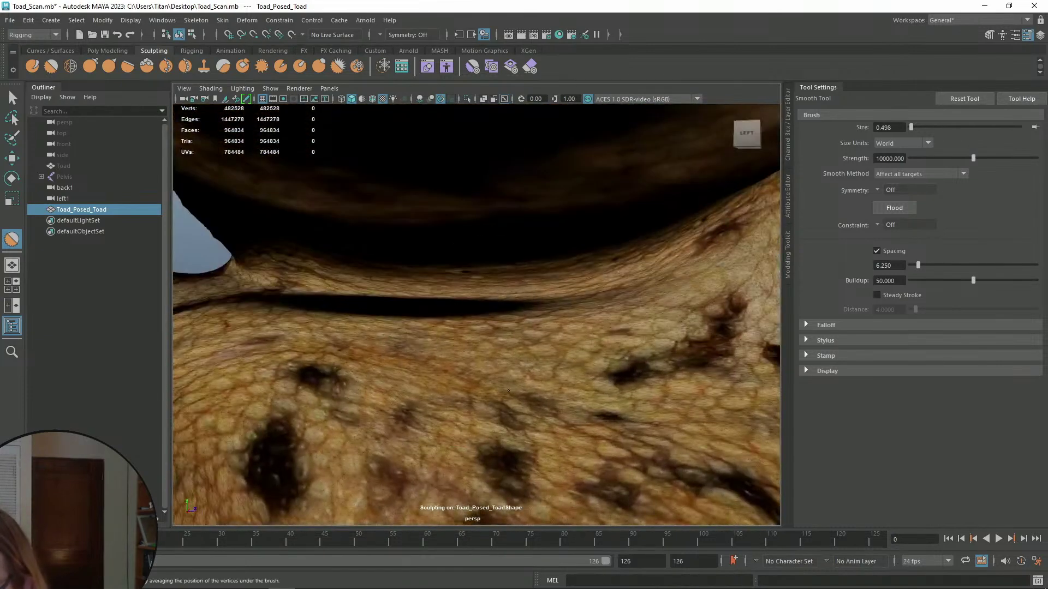
scroll(540, 405, down, 5)
alt+drag(535, 396, 466, 348)
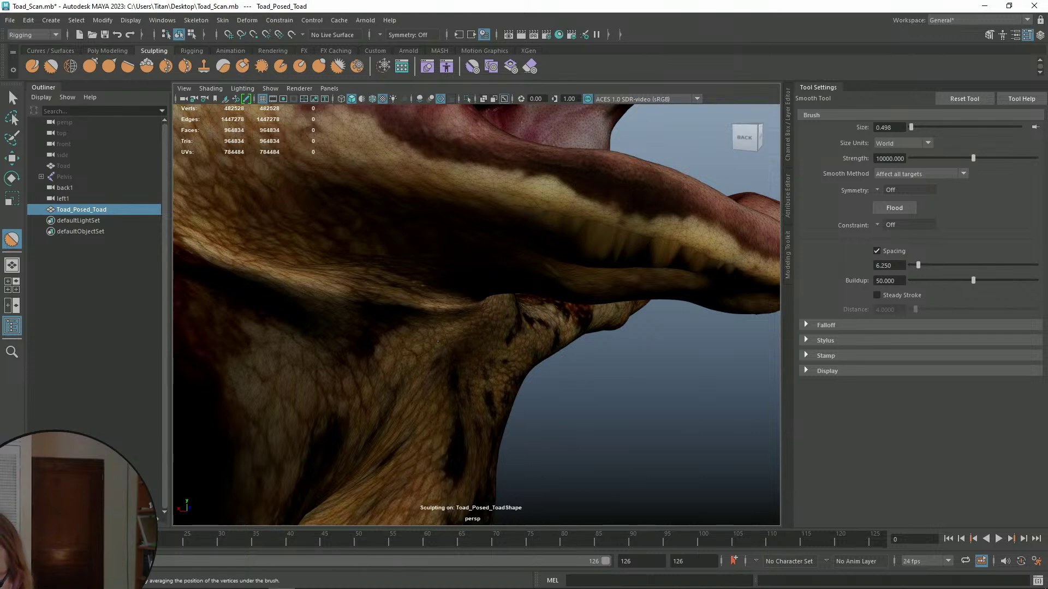
- Smooth the streaked skin beneath the lower lip along the jaw with the Smooth Tool
alt+drag(456, 295, 480, 262)
drag(451, 230, 646, 280)
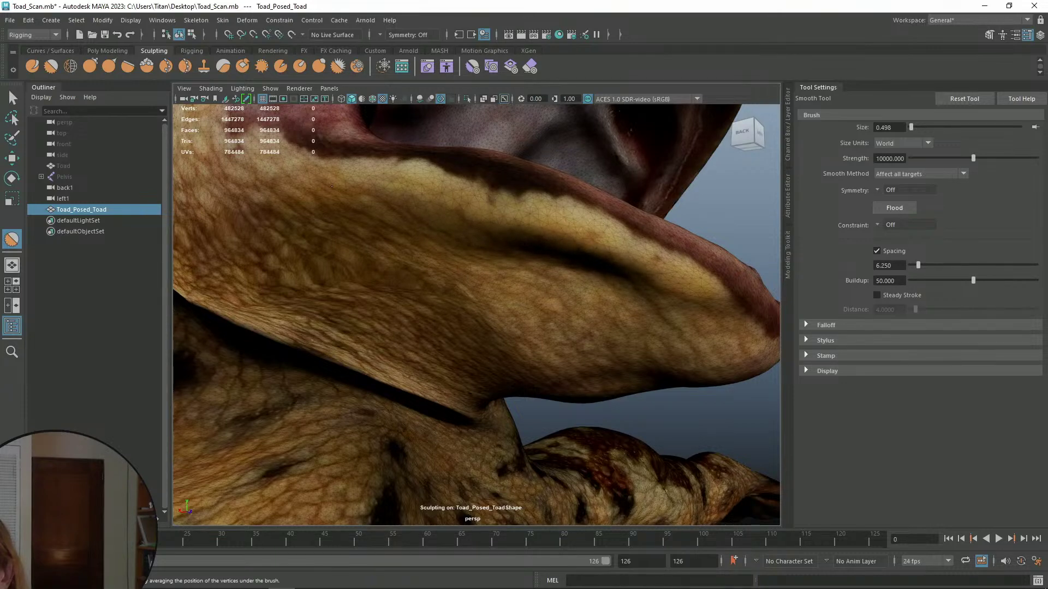
scroll(347, 198, down, 4)
alt+drag(559, 292, 556, 301)
scroll(415, 290, up, 4)
mouse_move(437, 309)
alt+mouse_down()
mouse_move(497, 333)
mouse_move(454, 344)
mouse_move(535, 379)
mouse_move(468, 281)
alt+mouse_up()
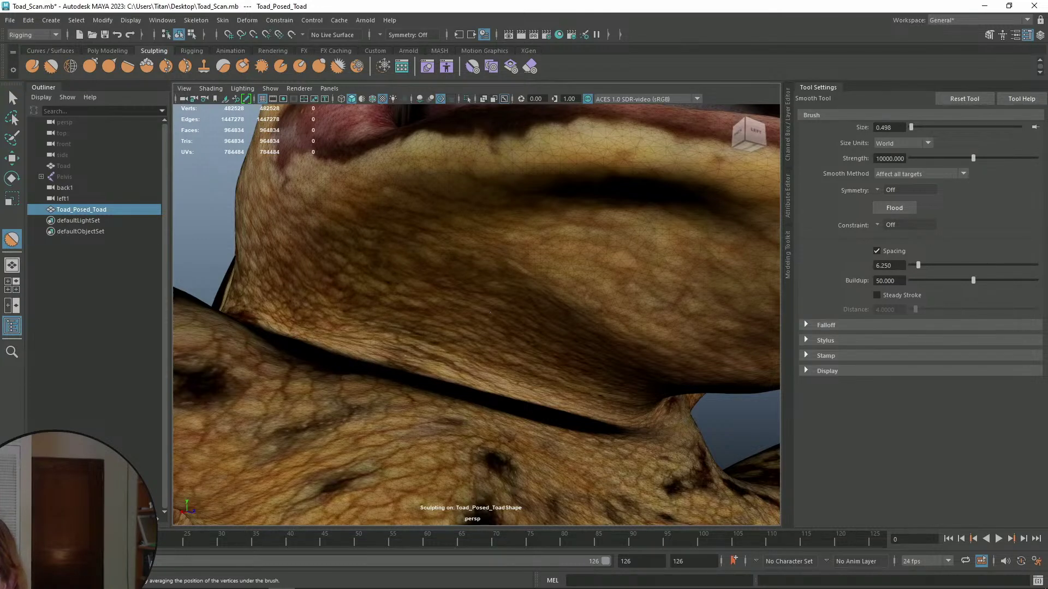
- Examine the throat, both outer jaw corners and the neck folds beside them
alt+drag(517, 320, 522, 235)
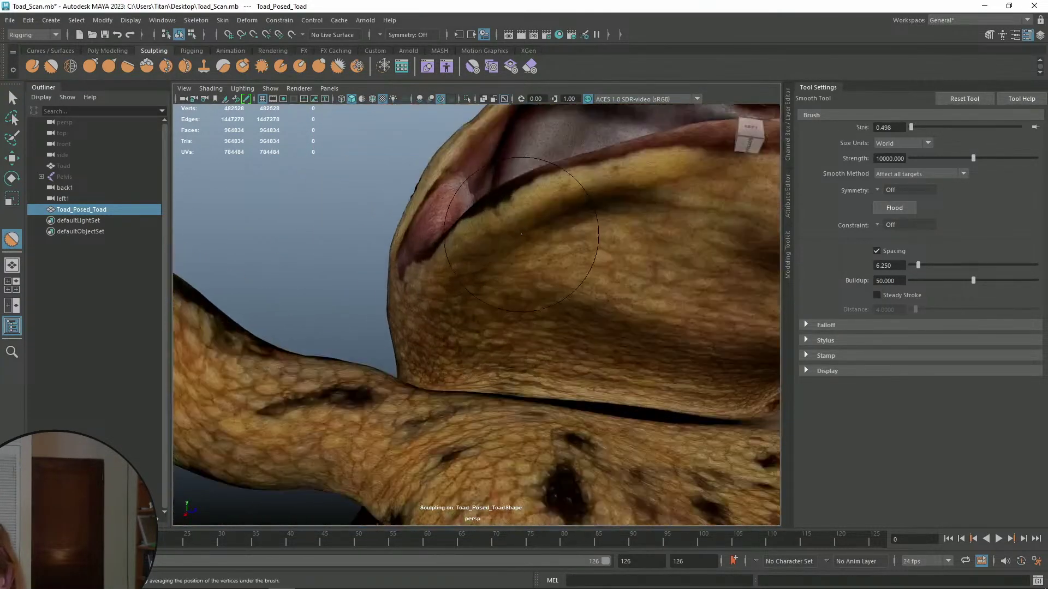
alt+drag(527, 374, 530, 422)
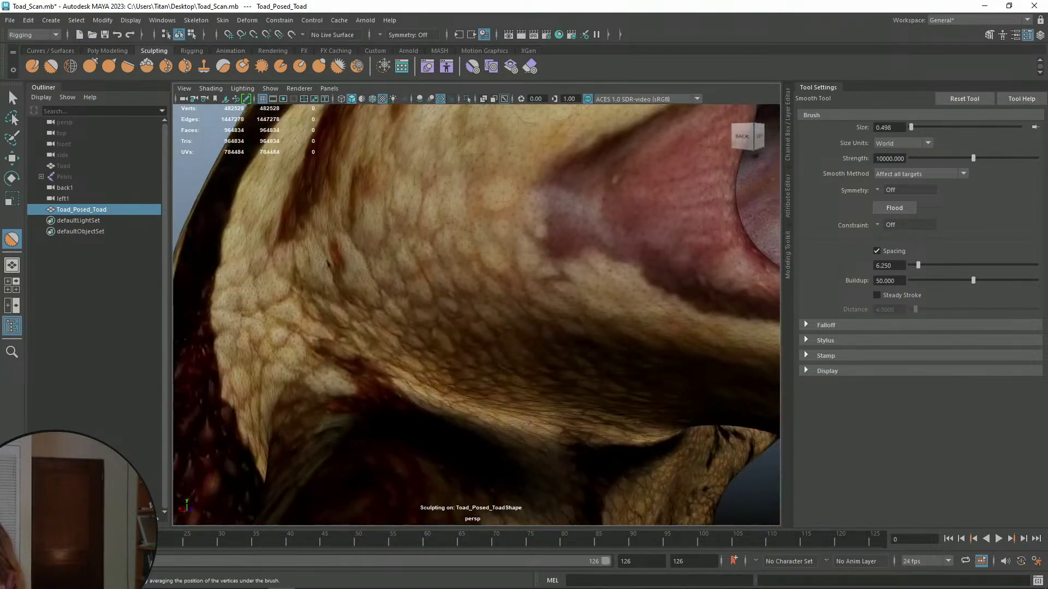
mouse_move(434, 242)
alt+mouse_down()
mouse_move(524, 398)
mouse_move(517, 386)
mouse_move(562, 316)
mouse_move(513, 419)
mouse_move(483, 325)
mouse_move(494, 323)
mouse_move(526, 377)
alt+mouse_up()
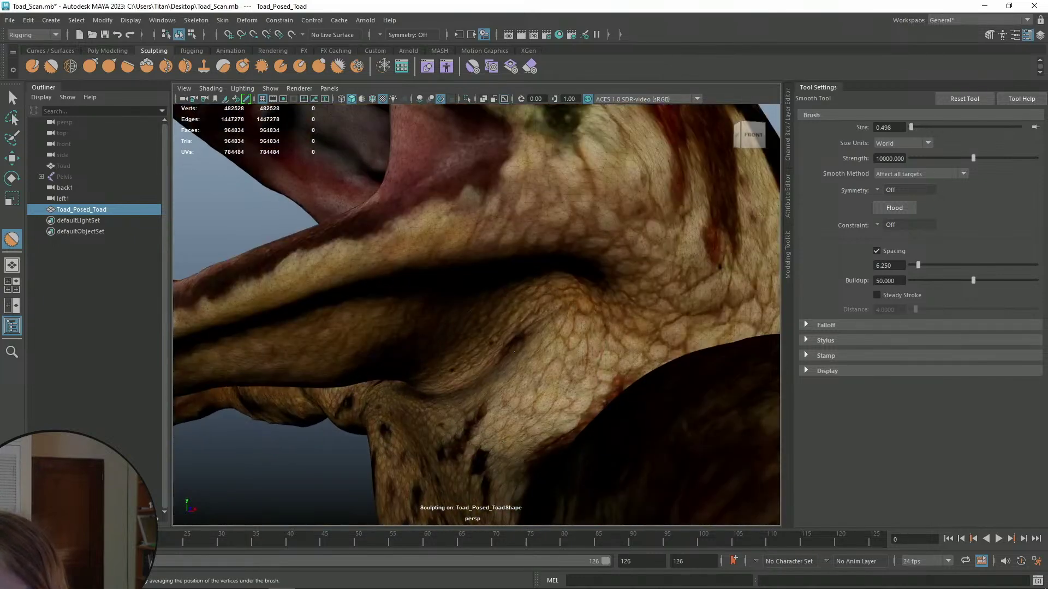
alt+drag(493, 355, 466, 300)
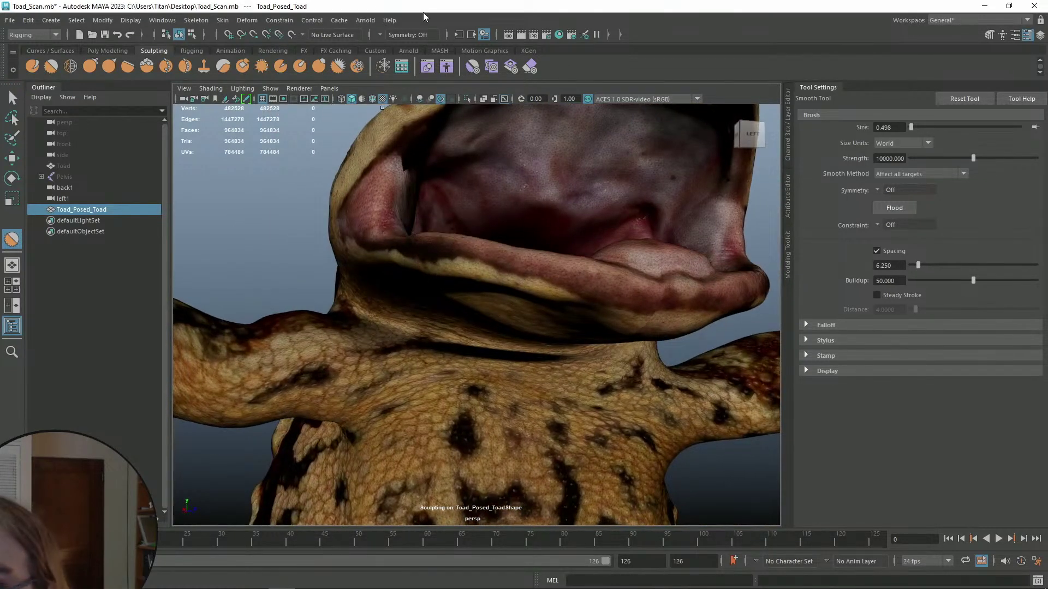
- Examine the open mouth and the inner skin at one mouth corner for surface defects
alt+right_drag(437, 306, 524, 333)
alt+drag(524, 333, 494, 319)
alt+middle_drag(494, 320, 516, 343)
alt+right_drag(516, 343, 454, 297)
alt+middle_drag(454, 297, 469, 328)
alt+drag(469, 327, 437, 338)
alt+right_drag(437, 338, 449, 350)
scroll(449, 350, up, 3)
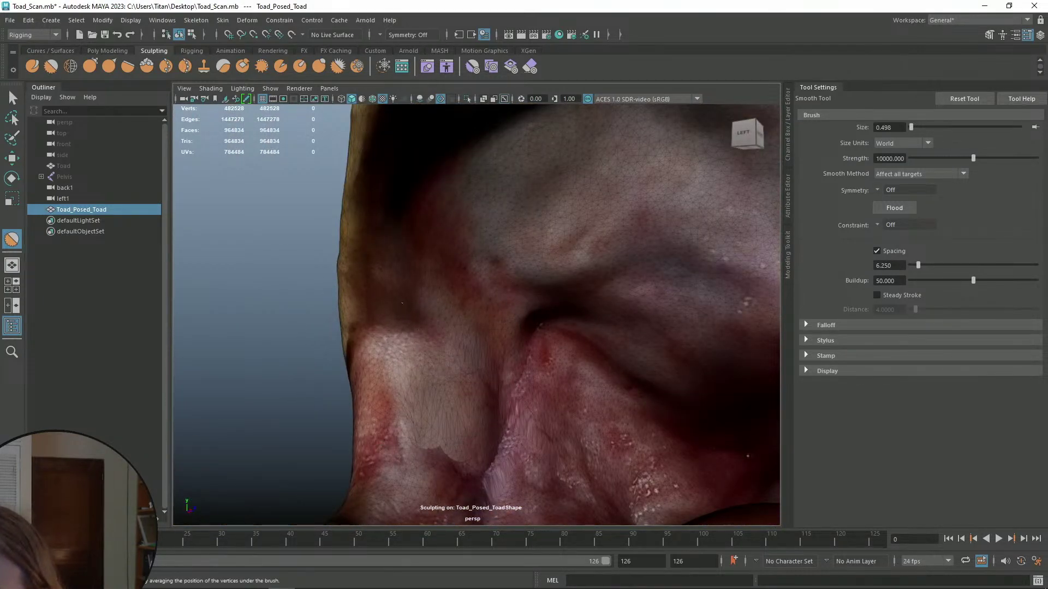
alt+drag(403, 303, 410, 390)
alt+middle_drag(409, 390, 454, 356)
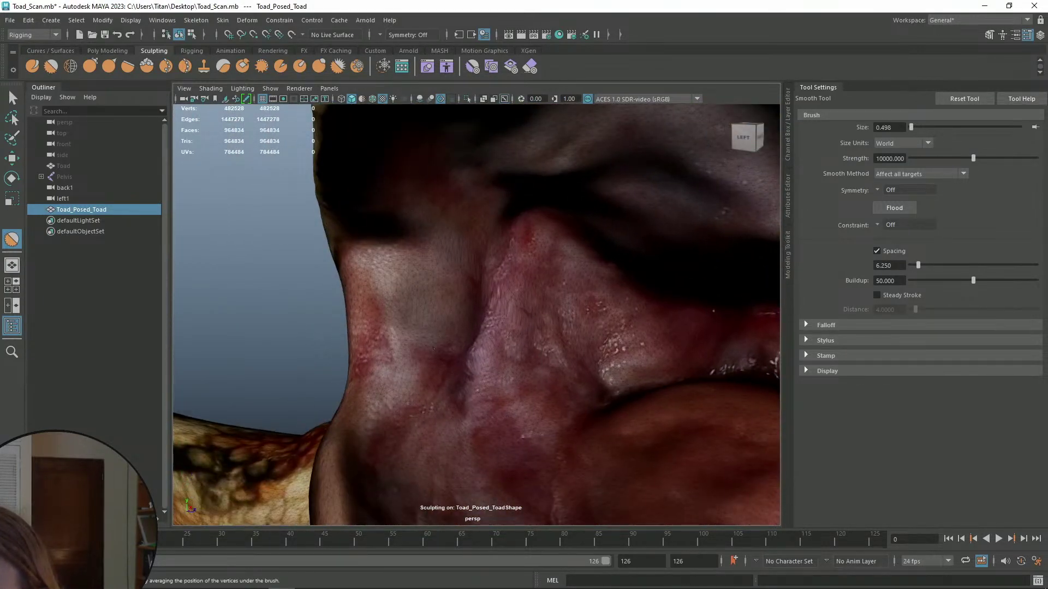
- Examine the roof of the mouth and the inner skin towards the opposite mouth corner
alt+right_drag(440, 324, 398, 295)
alt+drag(510, 367, 470, 350)
alt+middle_drag(469, 350, 311, 328)
alt+drag(566, 335, 625, 328)
alt+middle_drag(625, 327, 497, 358)
alt+right_drag(497, 357, 582, 311)
mouse_move(582, 311)
alt+mouse_down()
mouse_move(593, 317)
mouse_move(589, 309)
alt+mouse_up()
mouse_move(576, 365)
alt+mouse_down()
mouse_move(584, 323)
mouse_move(573, 300)
alt+mouse_up()
alt+middle_drag(573, 300, 565, 371)
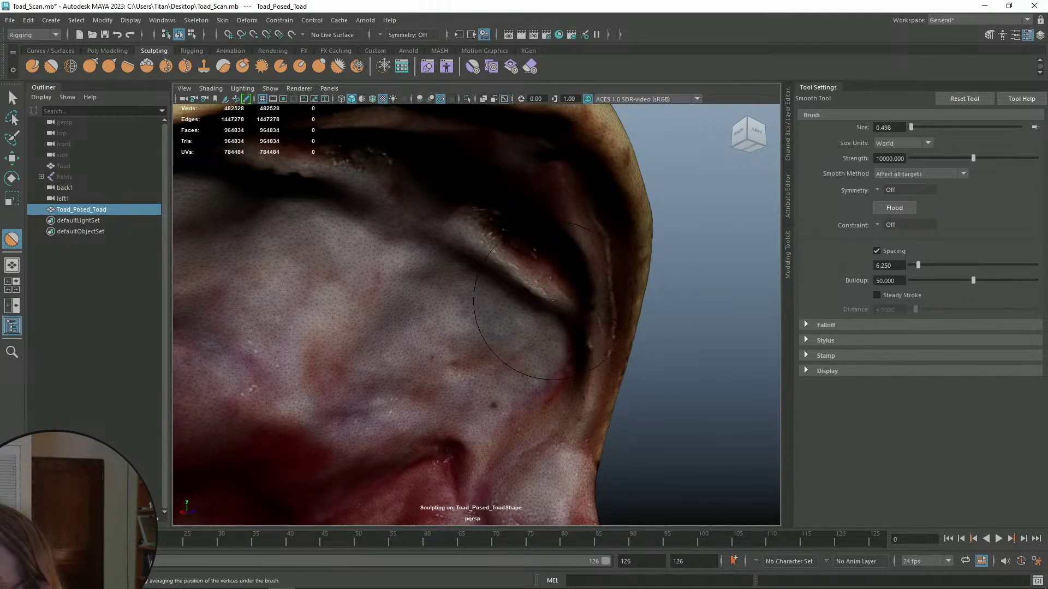
- Examine the inner cheeks, the lower lip and the side profile of the head for defects
alt+right_drag(553, 299, 493, 344)
alt+drag(493, 344, 515, 290)
alt+right_drag(515, 289, 517, 322)
alt+drag(518, 322, 505, 377)
alt+middle_drag(505, 376, 568, 355)
alt+right_drag(568, 355, 600, 339)
alt+drag(601, 338, 589, 300)
alt+right_drag(590, 300, 605, 294)
mouse_move(546, 268)
alt+mouse_down()
mouse_move(472, 327)
mouse_move(529, 362)
mouse_move(532, 262)
mouse_move(505, 269)
alt+mouse_up()
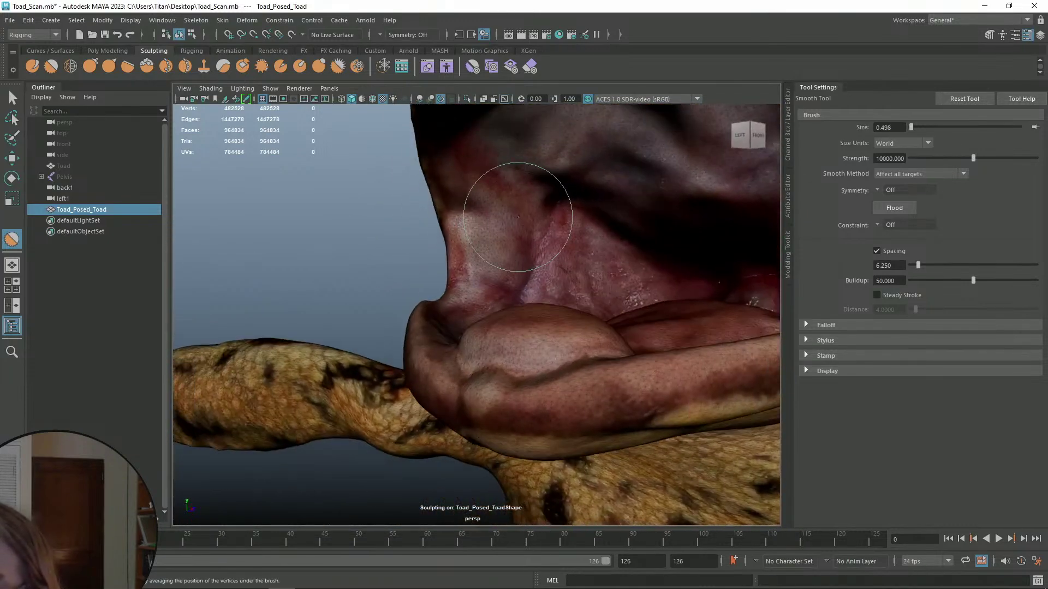
alt+drag(512, 203, 462, 373)
alt+drag(490, 372, 478, 426)
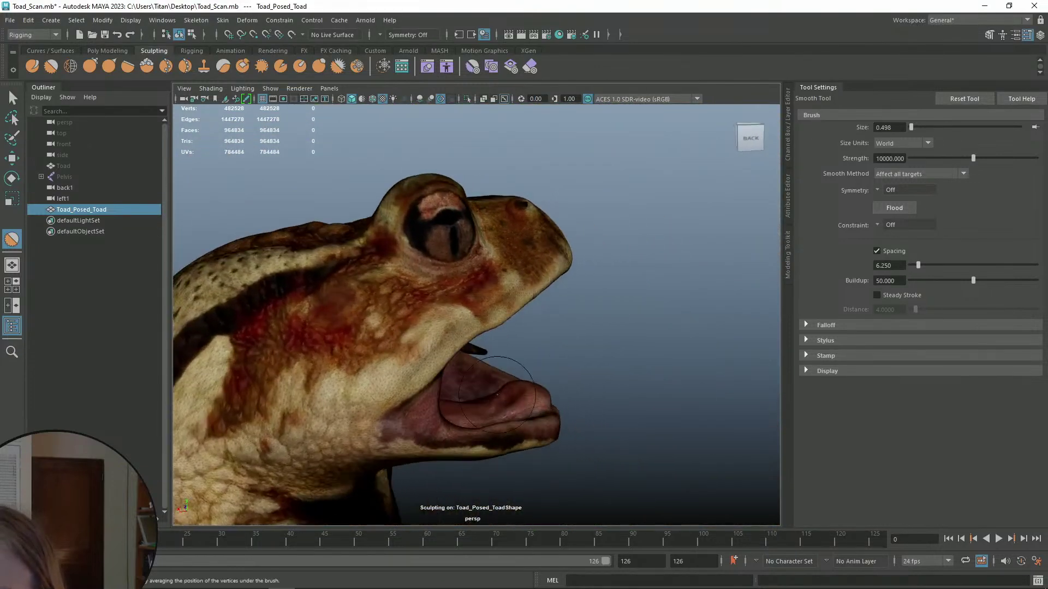
- Leave the Smooth Tool and deselect the toad mesh
alt+middle_drag(478, 425, 513, 319)
scroll(611, 347, down, 5)
scroll(611, 347, down, 6)
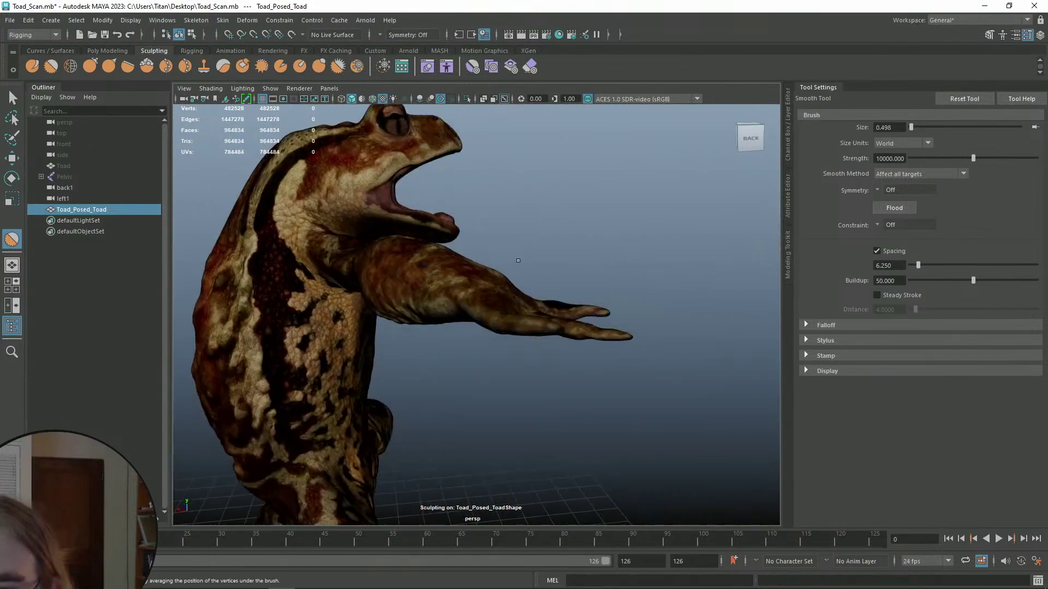
alt+drag(568, 306, 453, 309)
key(q)
scroll(641, 320, up, 3)
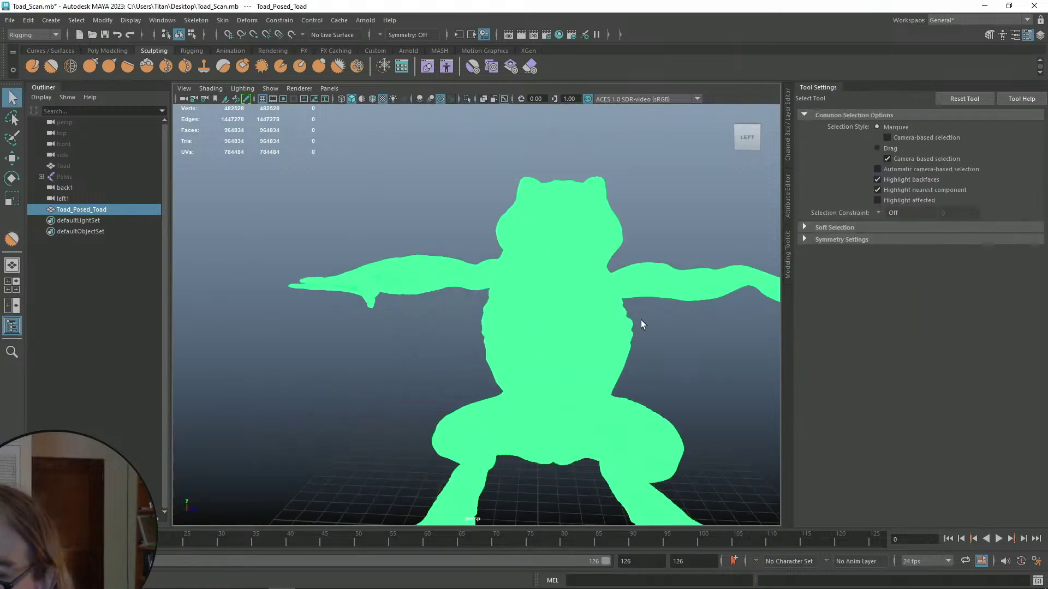
click(682, 323)
- Examine the whole posed toad from the front, including its chest, arms and shoulders, without the selection highlight
alt+drag(586, 316, 625, 289)
scroll(637, 264, up, 5)
alt+middle_drag(617, 279, 435, 335)
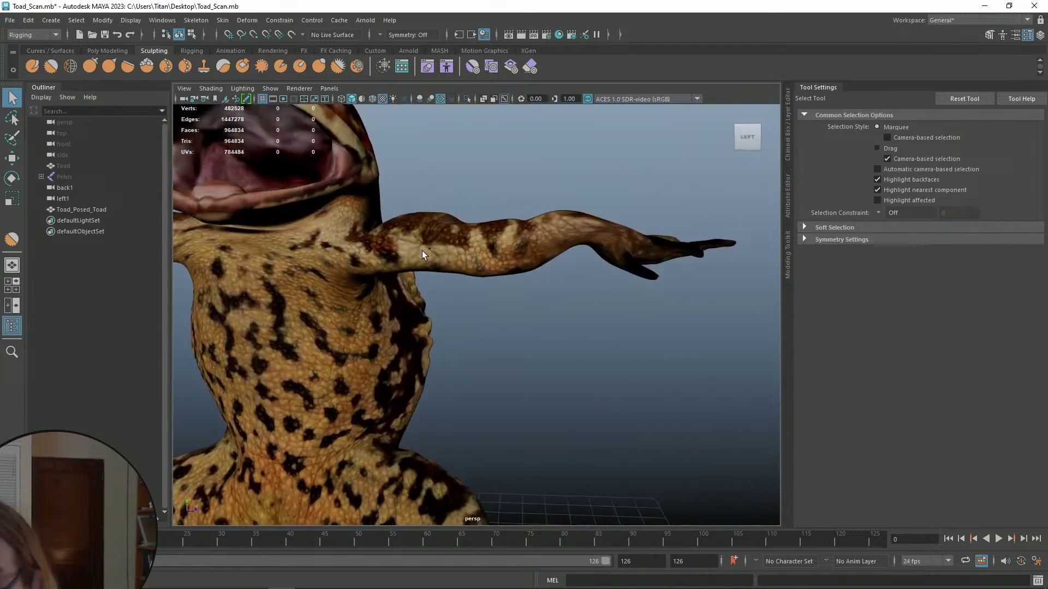
scroll(598, 276, down, 7)
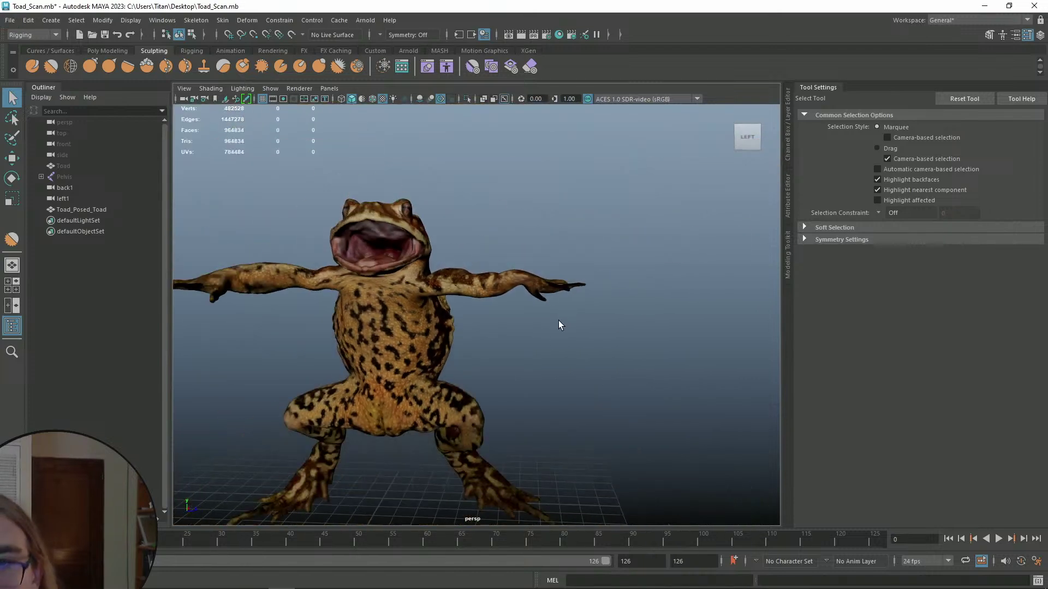
alt+middle_drag(552, 354, 597, 331)
alt+drag(597, 331, 593, 351)
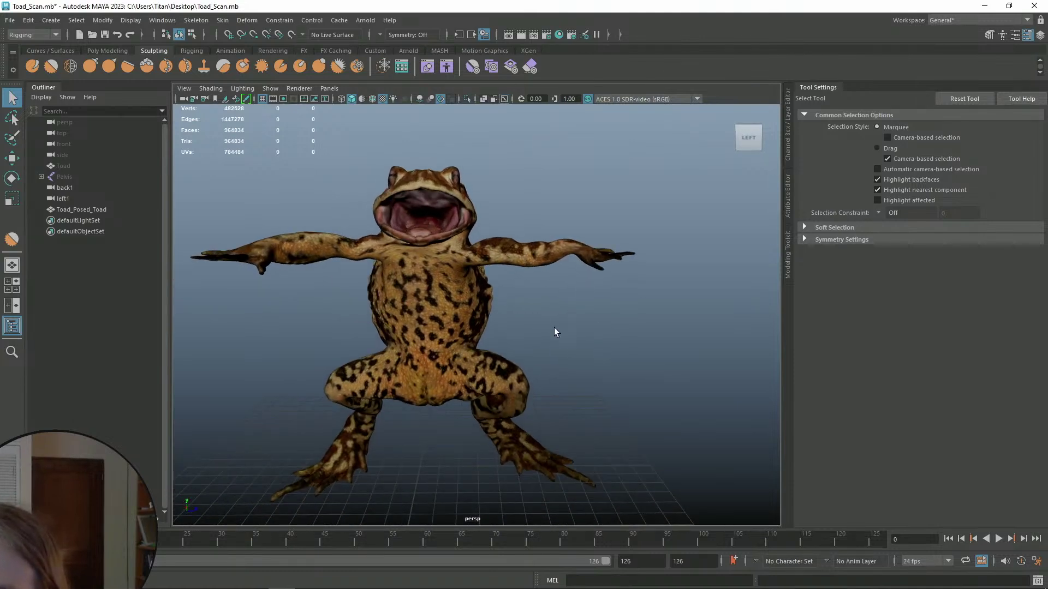
alt+drag(536, 327, 559, 374)
scroll(559, 374, up, 4)
alt+middle_drag(559, 374, 552, 285)
scroll(551, 286, down, 5)
alt+drag(546, 288, 551, 322)
scroll(514, 350, up, 5)
scroll(584, 405, down, 5)
alt+drag(562, 370, 503, 274)
alt+drag(564, 265, 479, 254)
scroll(494, 256, up, 8)
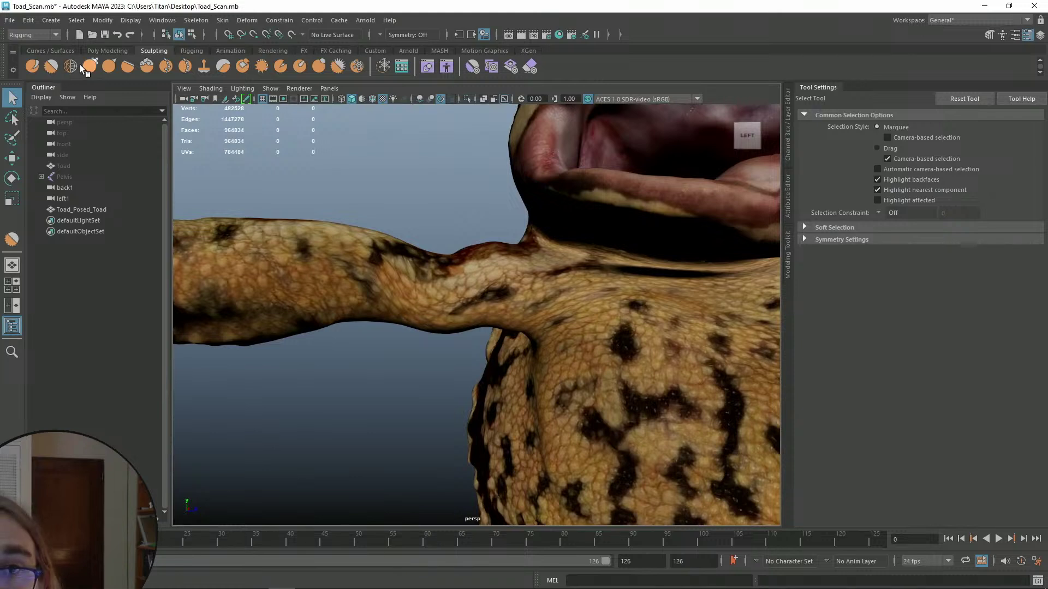
- Activate the Smooth Tool on the toad mesh and examine the shoulder, armpit and neck fold
click(51, 66)
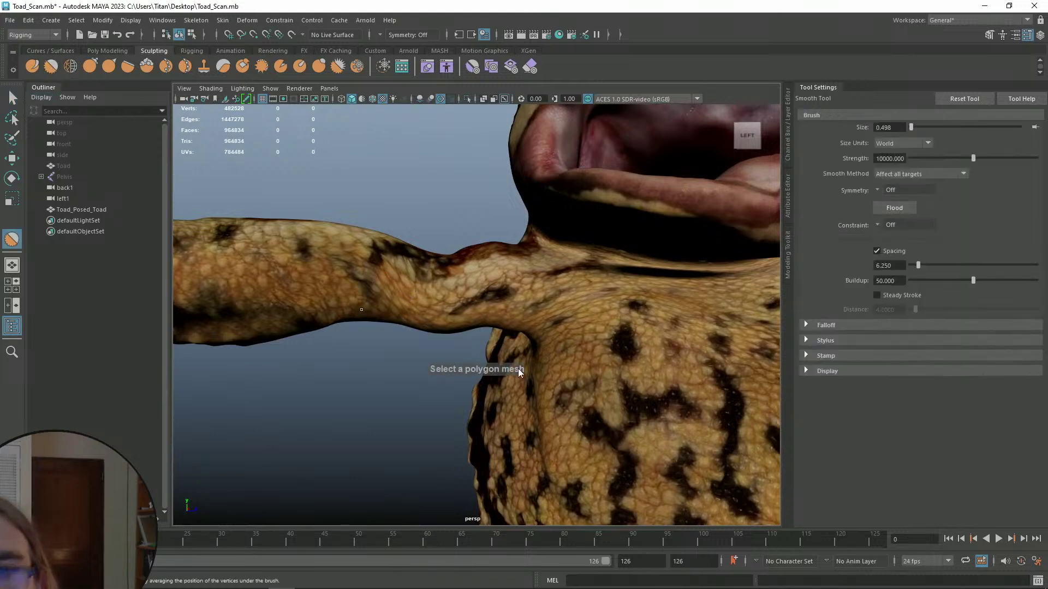
click(425, 299)
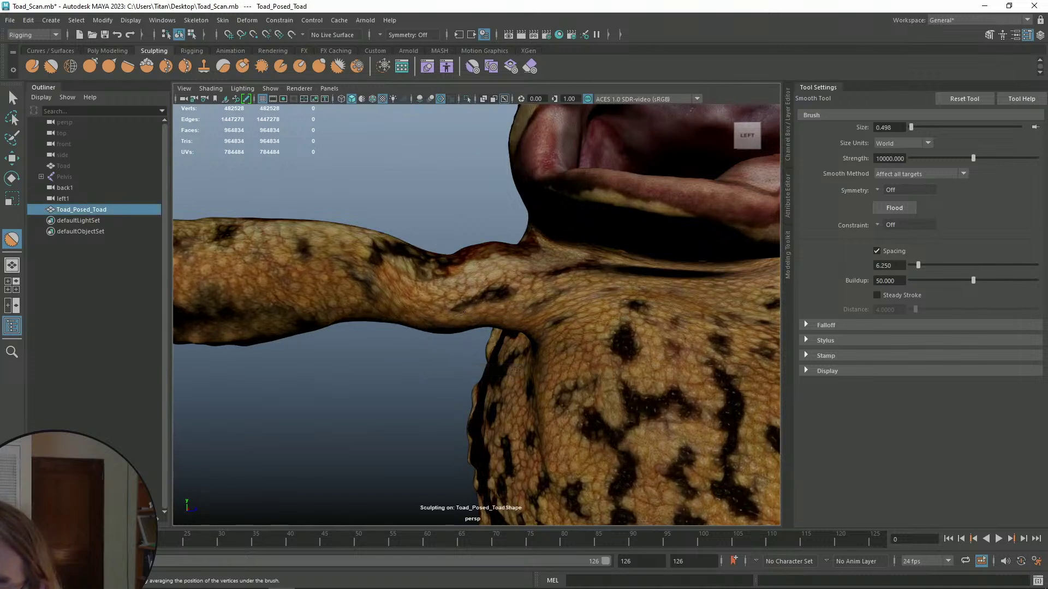
alt+drag(438, 262, 510, 244)
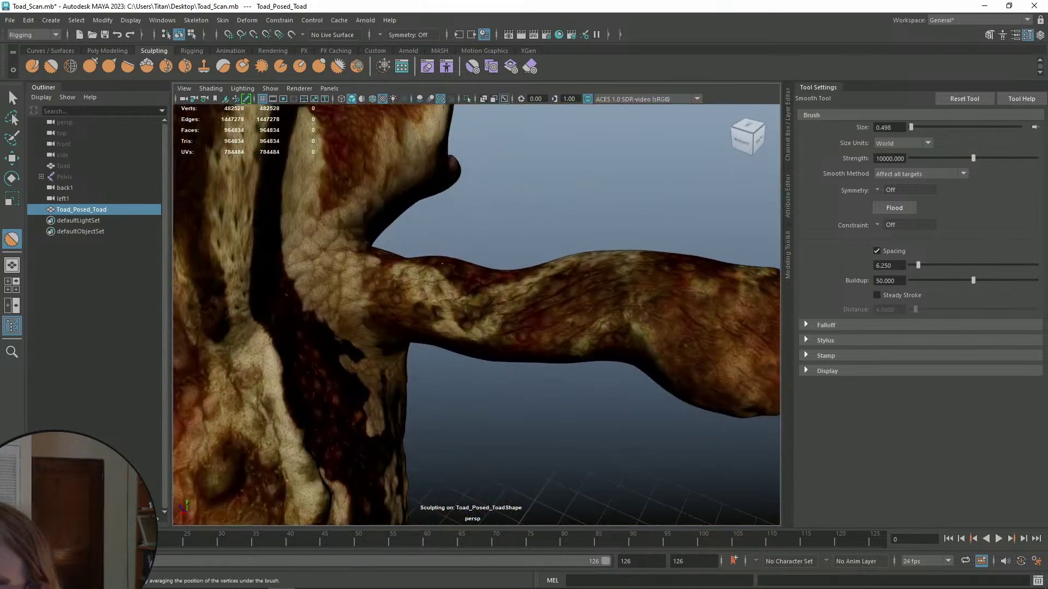
alt+drag(500, 269, 477, 284)
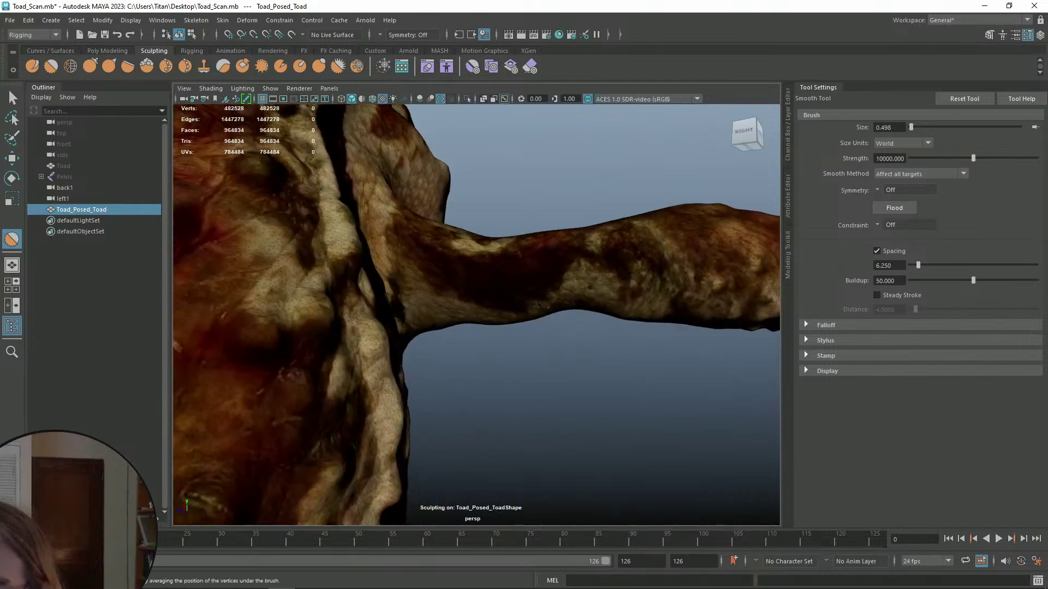
alt+drag(523, 312, 545, 335)
alt+drag(482, 301, 334, 286)
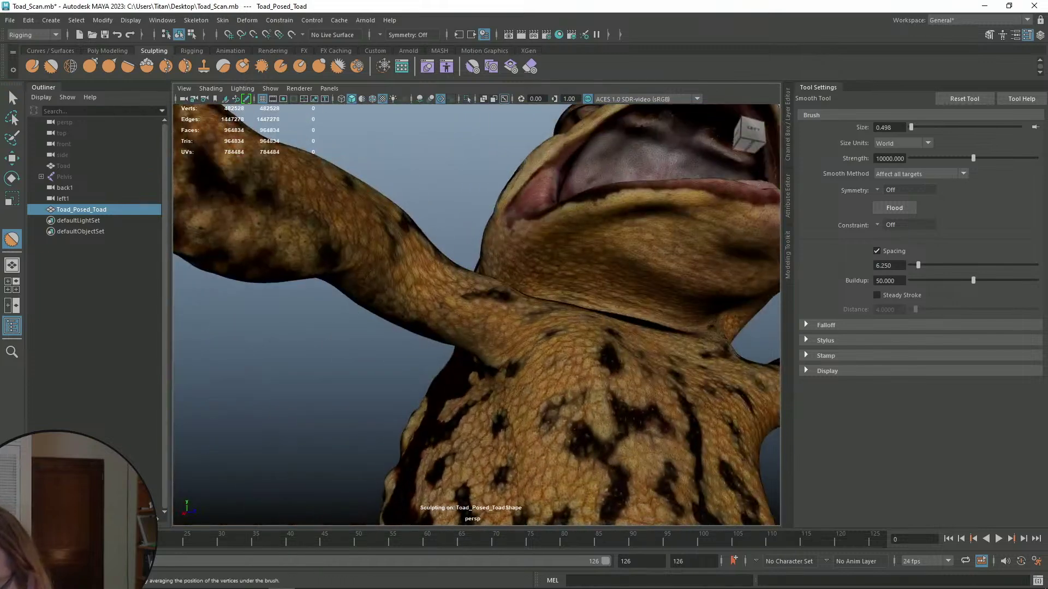
mouse_move(468, 296)
alt+mouse_down()
mouse_move(475, 266)
mouse_move(461, 292)
mouse_move(558, 278)
mouse_move(551, 316)
mouse_move(495, 346)
mouse_move(350, 265)
mouse_move(539, 301)
alt+mouse_up()
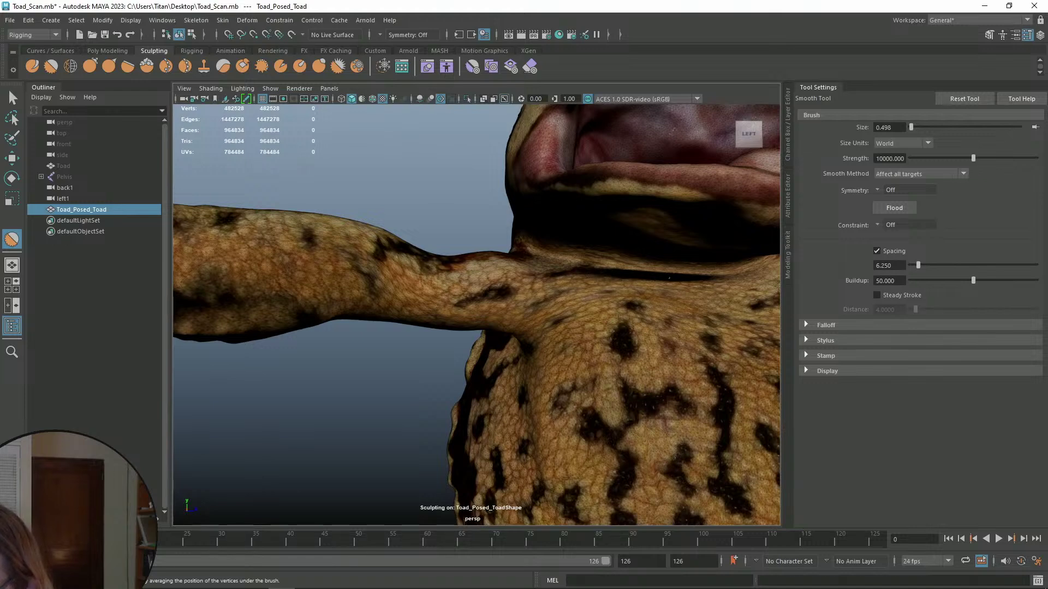
mouse_move(538, 301)
alt+mouse_down()
mouse_move(672, 293)
mouse_move(575, 317)
mouse_move(628, 383)
alt+mouse_up()
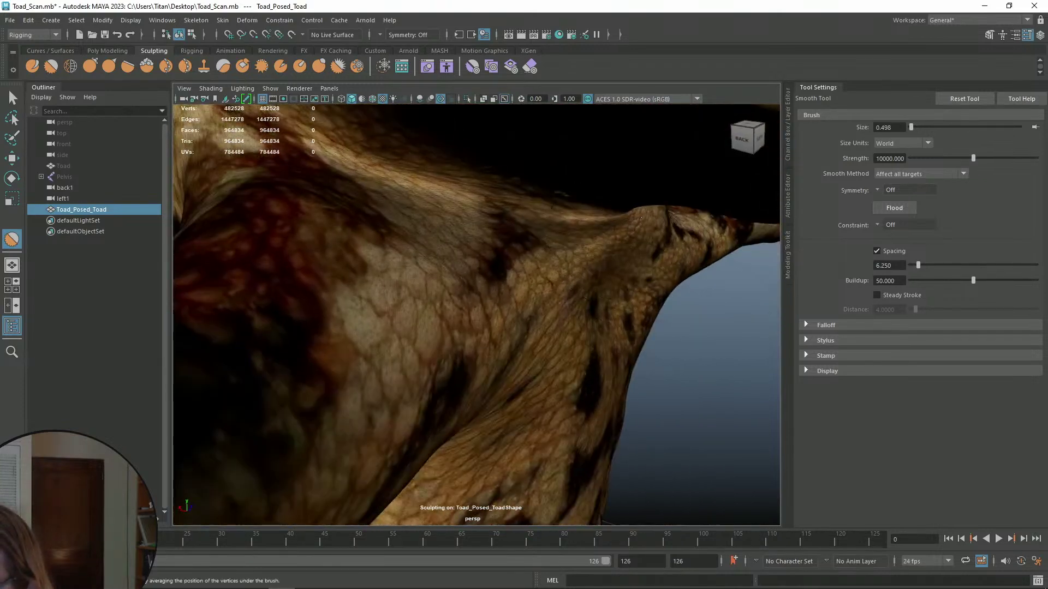
alt+drag(574, 262, 430, 339)
alt+drag(359, 372, 588, 338)
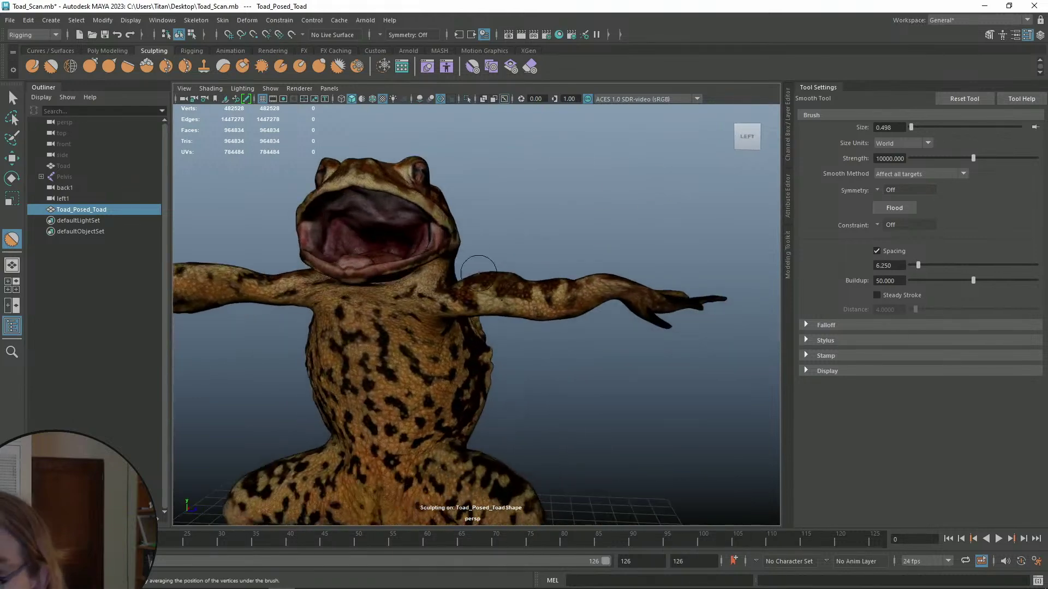
- Examine the outstretched arm, wrist and hand, along with that side of the body, for deformed areas
alt+drag(534, 322, 589, 457)
alt+middle_drag(589, 458, 536, 362)
alt+drag(554, 405, 336, 378)
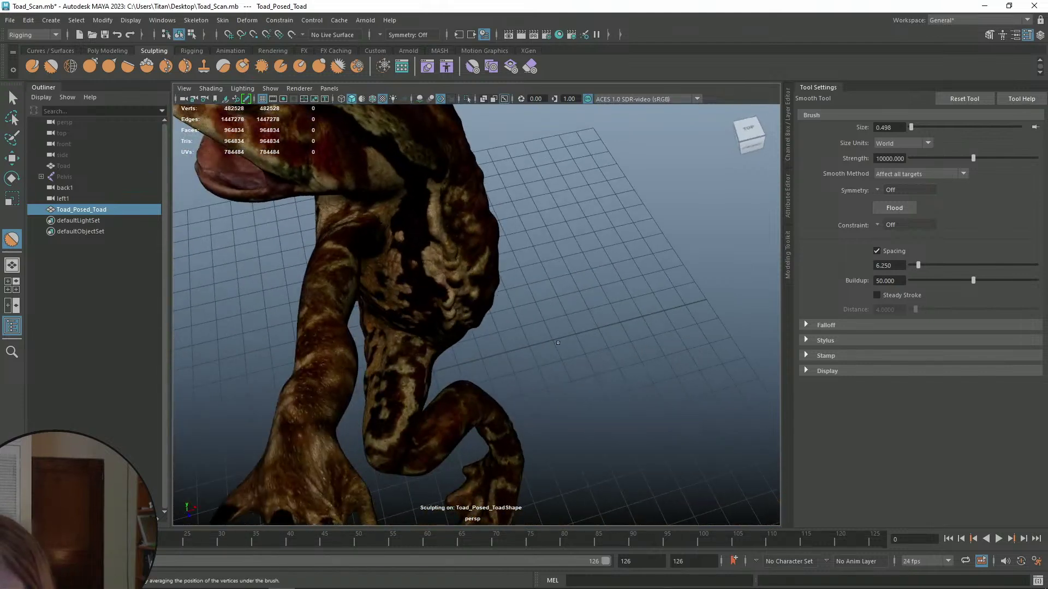
alt+drag(564, 339, 550, 382)
alt+right_drag(550, 382, 595, 393)
alt+middle_drag(595, 393, 437, 255)
alt+drag(479, 269, 580, 304)
alt+drag(452, 279, 495, 350)
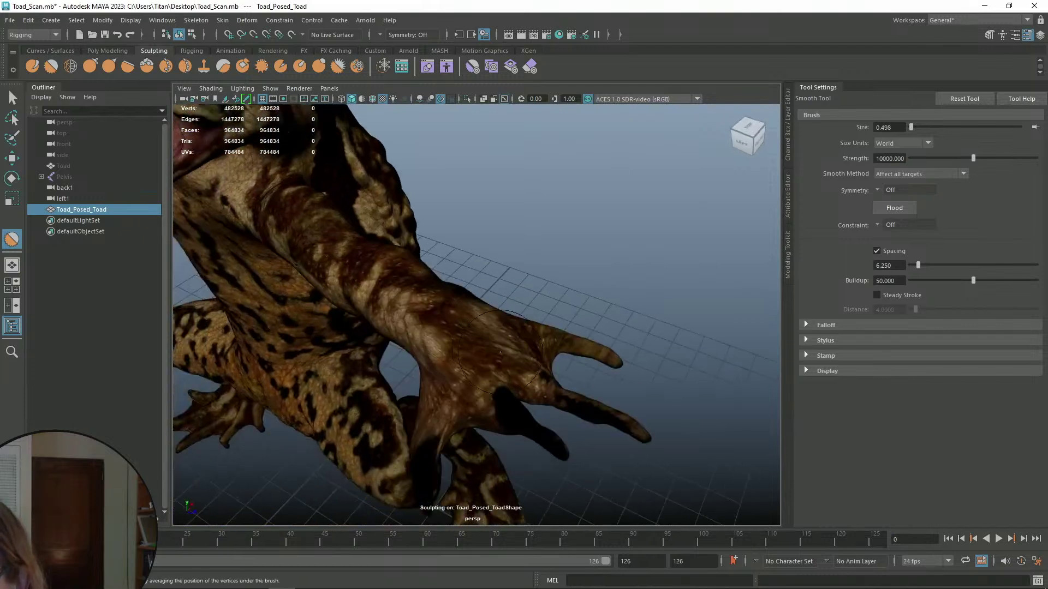
alt+right_drag(494, 301, 552, 262)
alt+drag(552, 262, 663, 306)
alt+right_drag(513, 339, 550, 361)
- Exit the Smooth Tool and clear the selection of the toad mesh
key(q)
alt+middle_drag(550, 360, 584, 332)
click(581, 348)
alt+right_drag(581, 351, 557, 347)
alt+drag(573, 347, 622, 368)
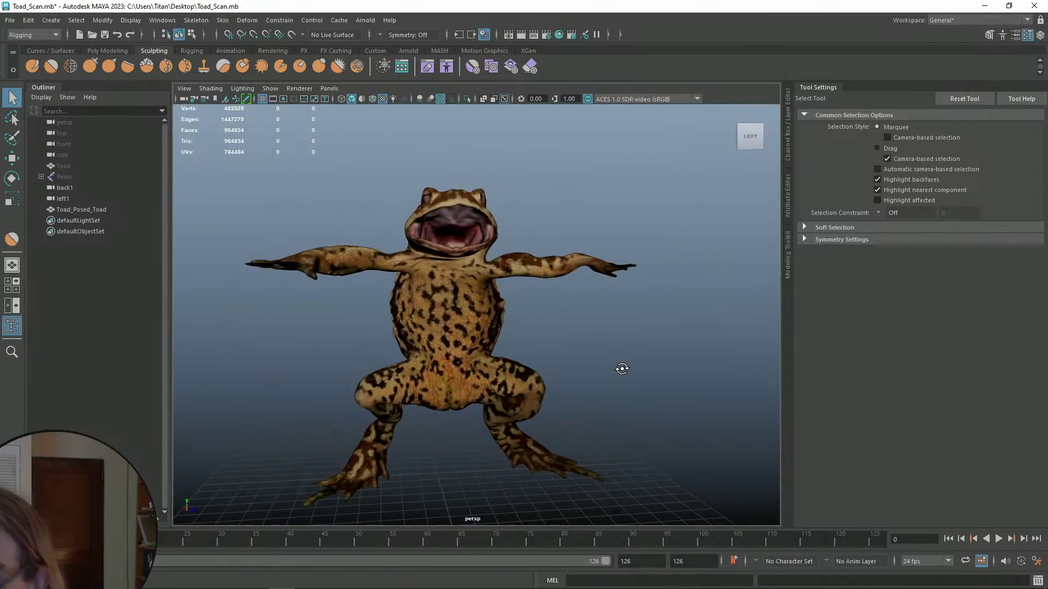
- Save the cleaned-up toad in the scene file Toad_Scan.mb
scroll(599, 352, up, 3)
scroll(601, 356, down, 3)
alt+middle_drag(609, 346, 599, 326)
scroll(597, 336, up, 2)
alt+drag(635, 344, 640, 315)
alt+middle_drag(640, 314, 648, 334)
scroll(628, 331, up, 1)
alt+right_drag(650, 334, 640, 335)
key(ctrl+s)
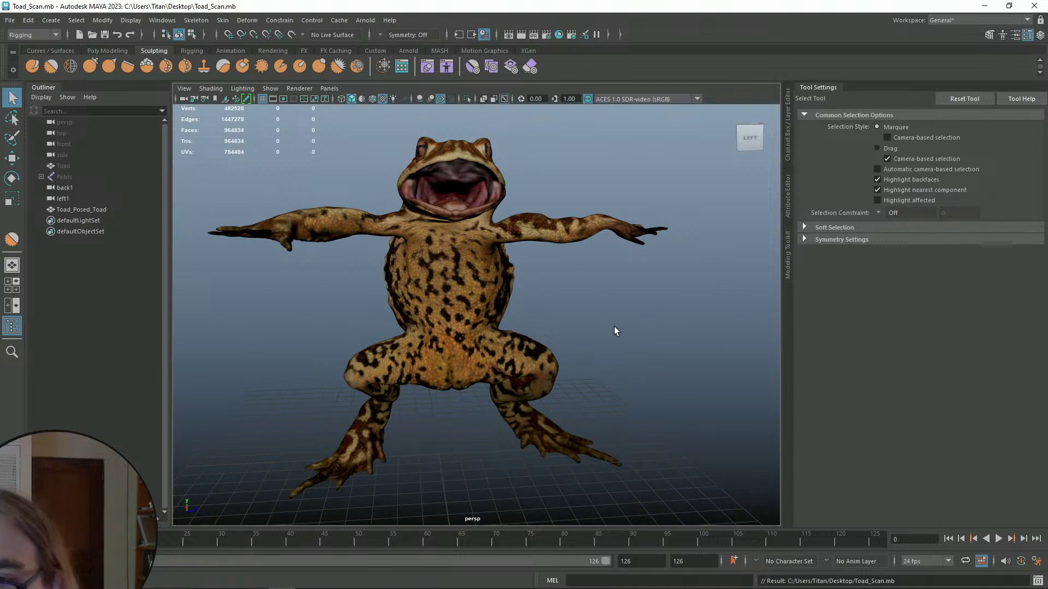
- Save Toad_Scan.mb again with the full toad framed from the front
scroll(616, 325, down, 2)
scroll(619, 322, up, 2)
alt+middle_drag(631, 314, 642, 314)
alt+drag(642, 313, 637, 313)
alt+middle_drag(636, 313, 622, 311)
alt+right_drag(622, 311, 627, 312)
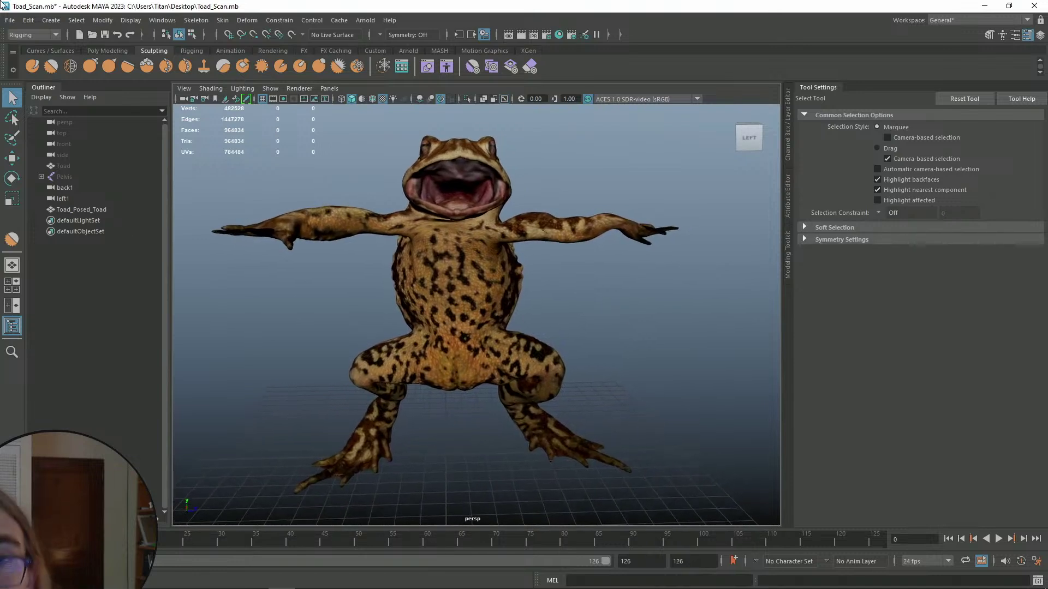
key(ctrl+s)
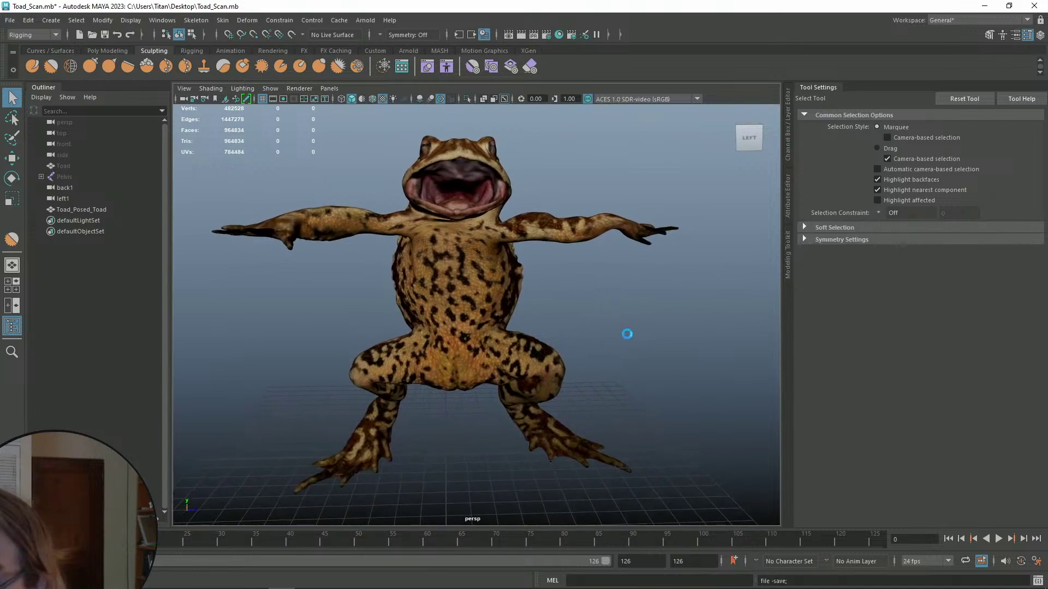